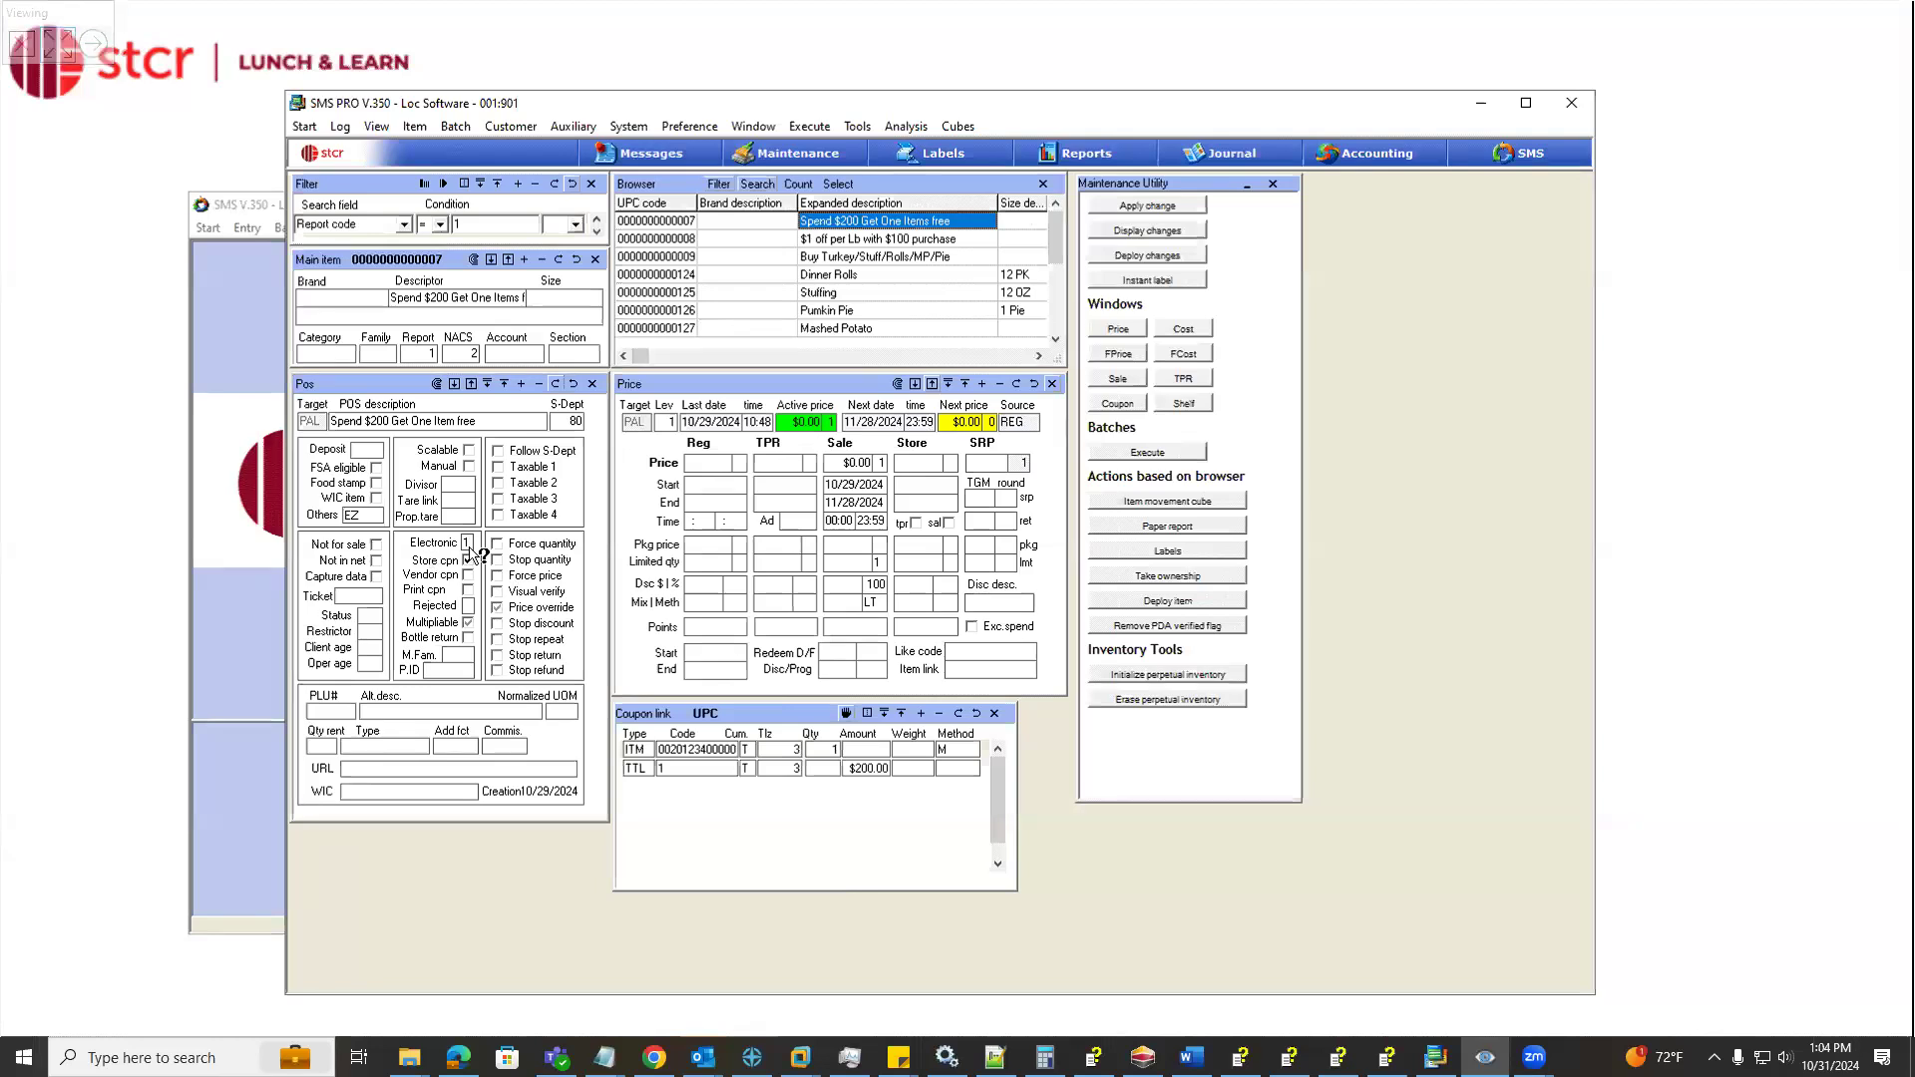
Select the Spend $200 Get One Items free coupon in the item browser and bring up its coupon link
{"action": "double_click", "coordinate": [466, 546]}
{"action": "left_click", "coordinate": [707, 463]}
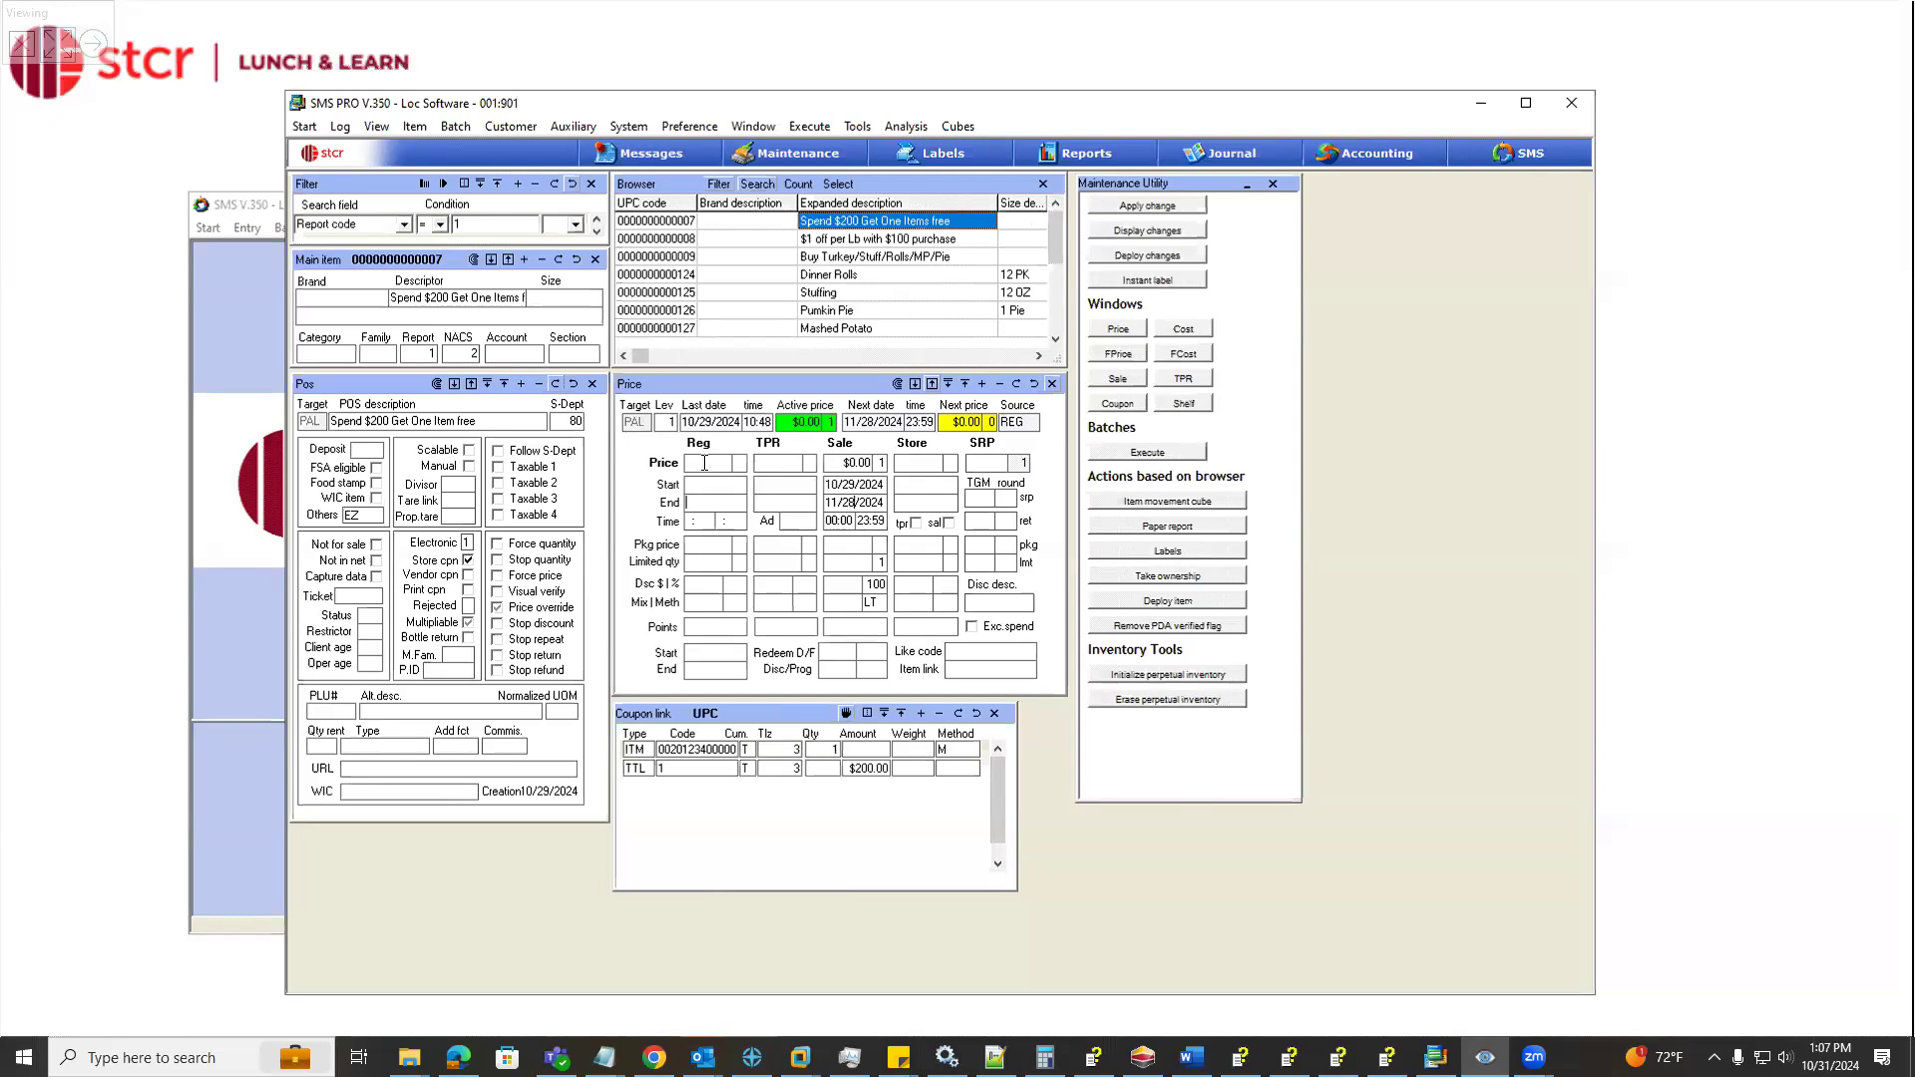
{"action": "left_click", "coordinate": [825, 225]}
{"action": "left_click", "coordinate": [826, 239]}
{"action": "left_click", "coordinate": [834, 225]}
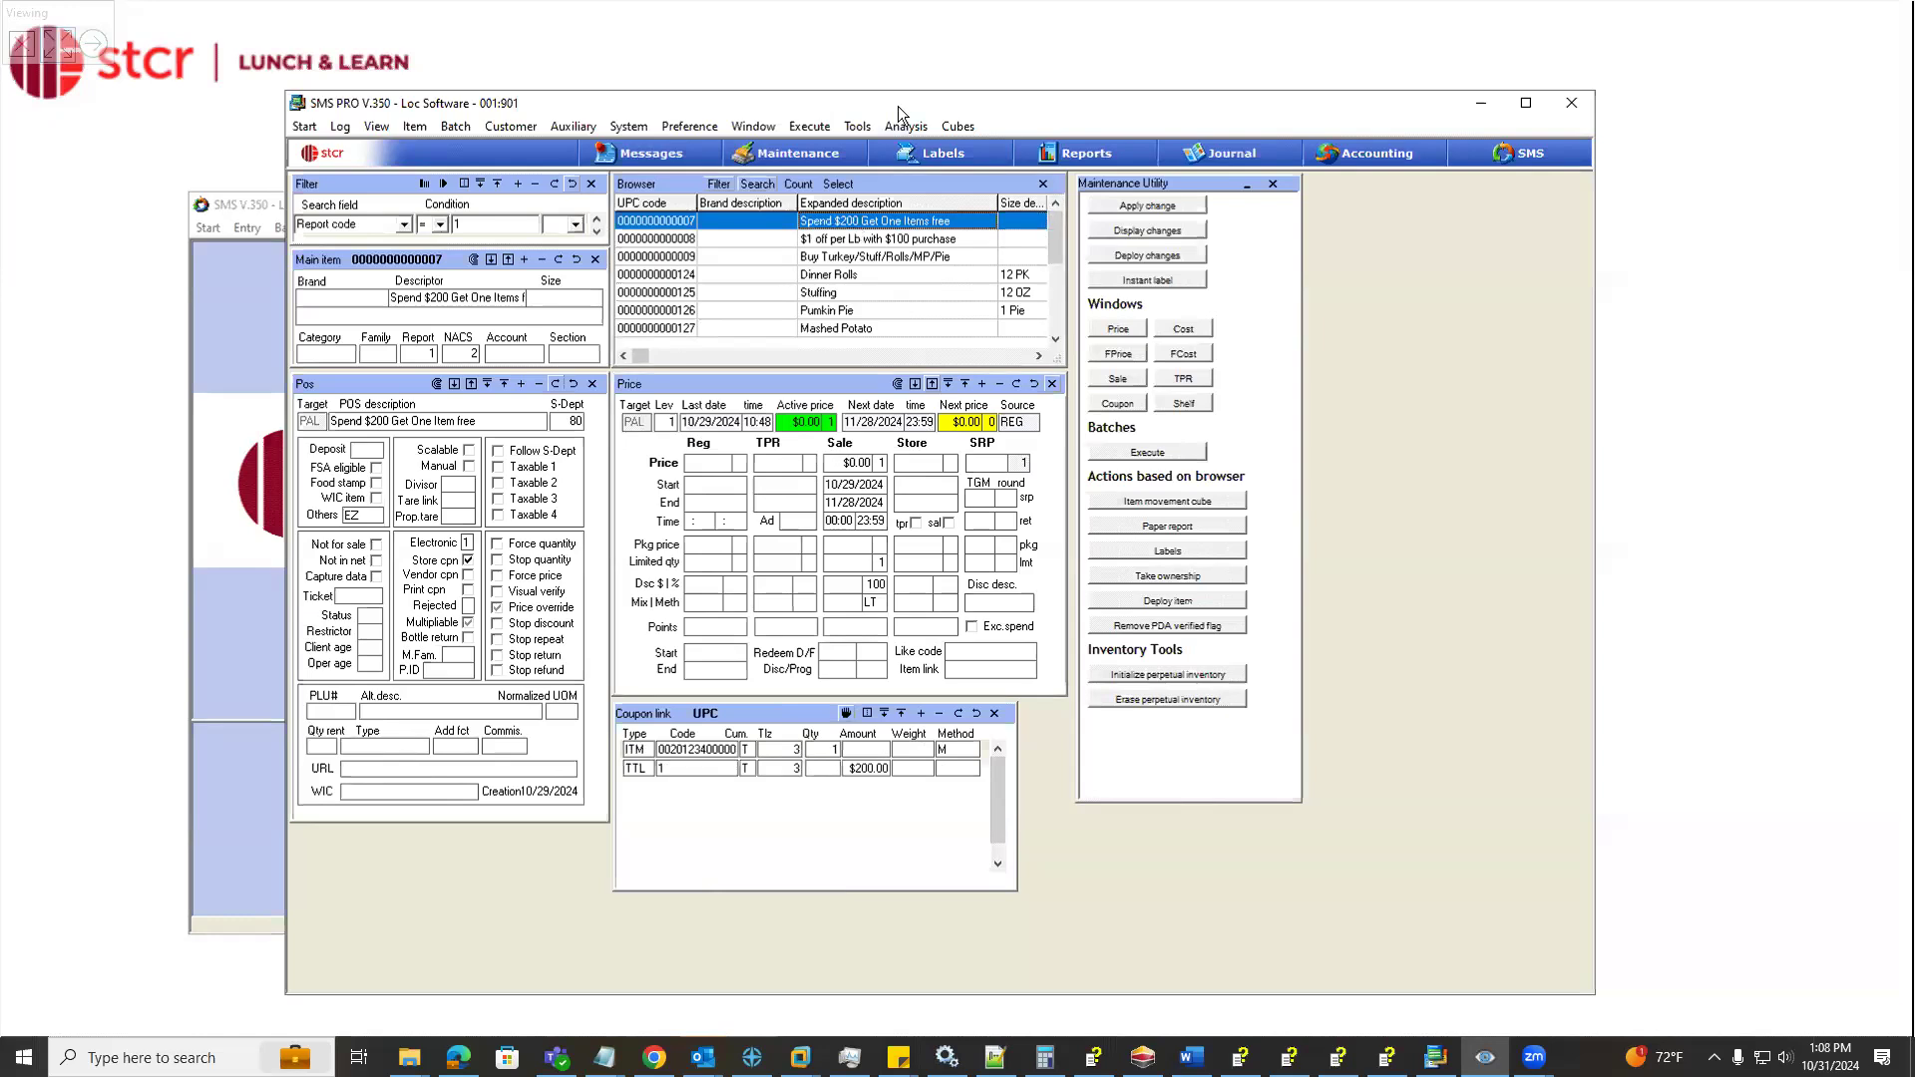
{"action": "left_click_drag", "start_coordinate": [900, 104], "coordinate": [857, 106]}
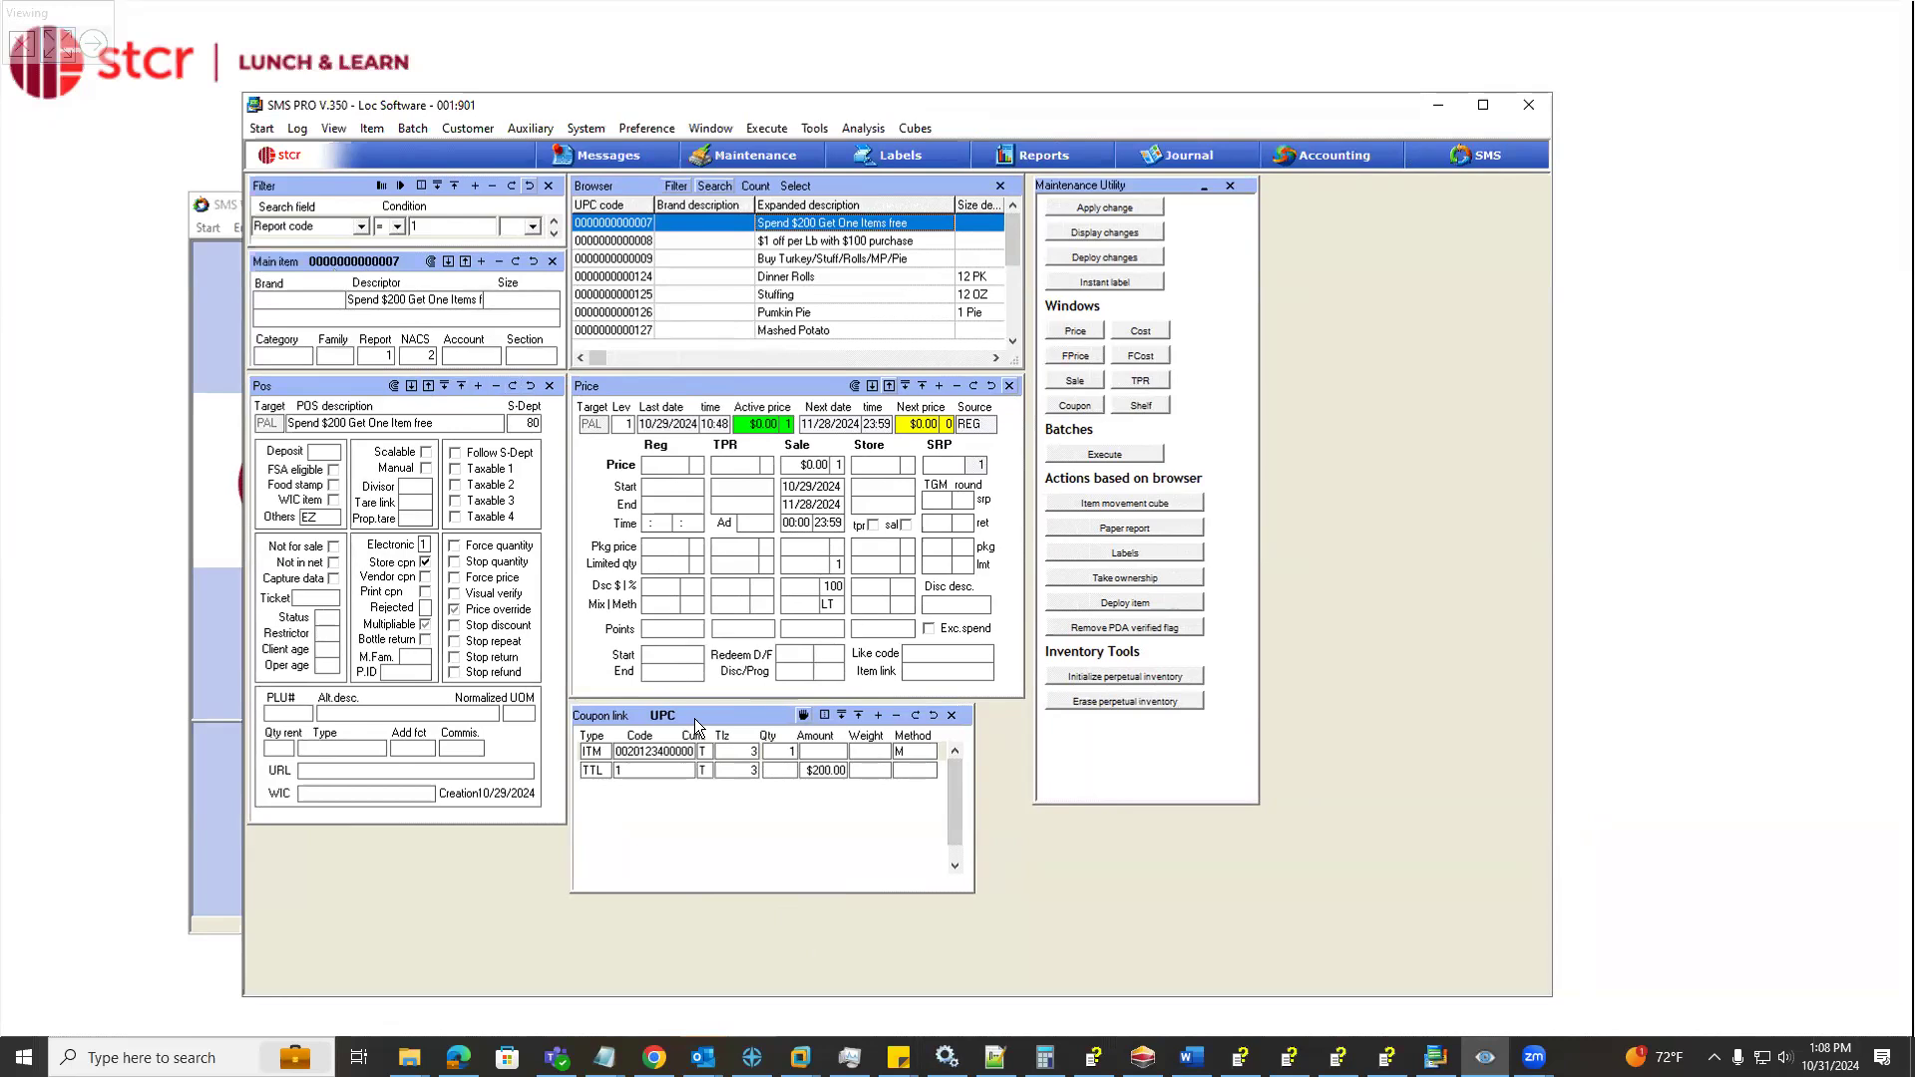
{"action": "left_click", "coordinate": [374, 130]}
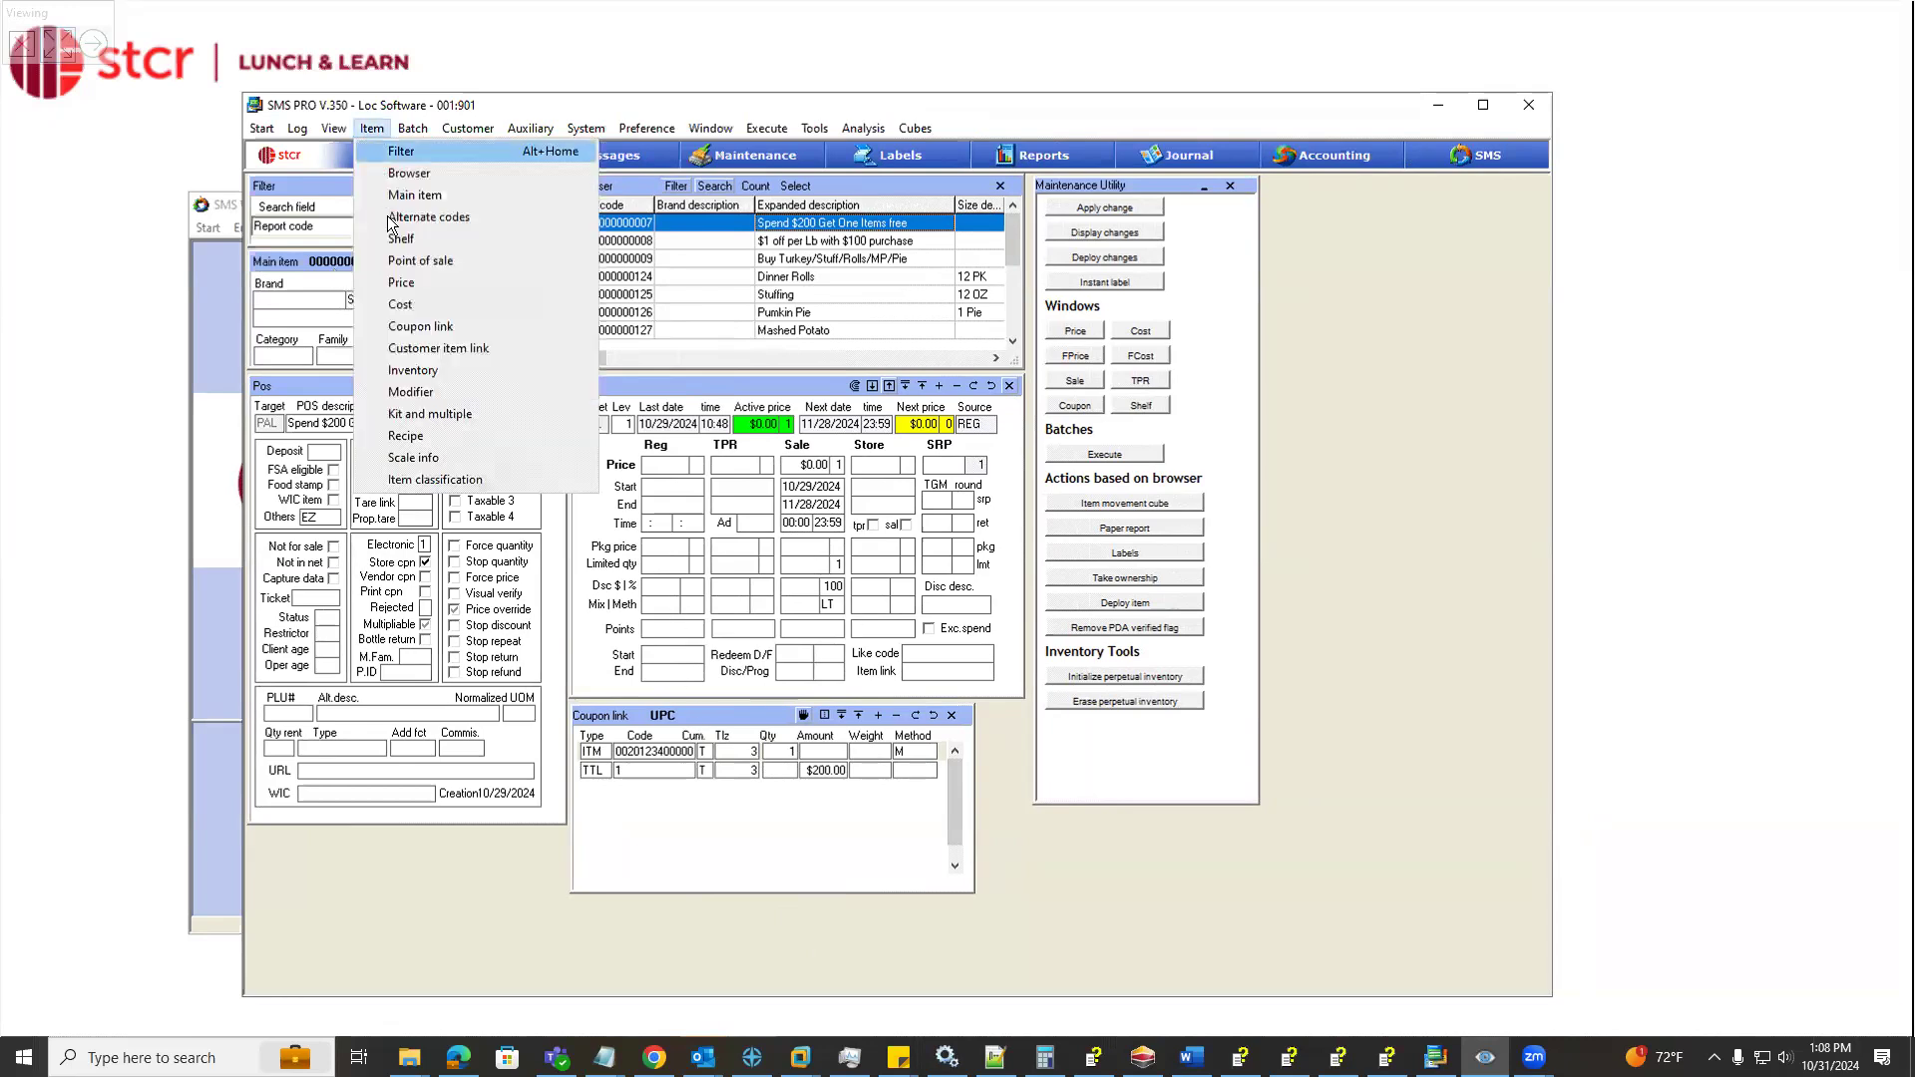
{"action": "left_click", "coordinate": [409, 327]}
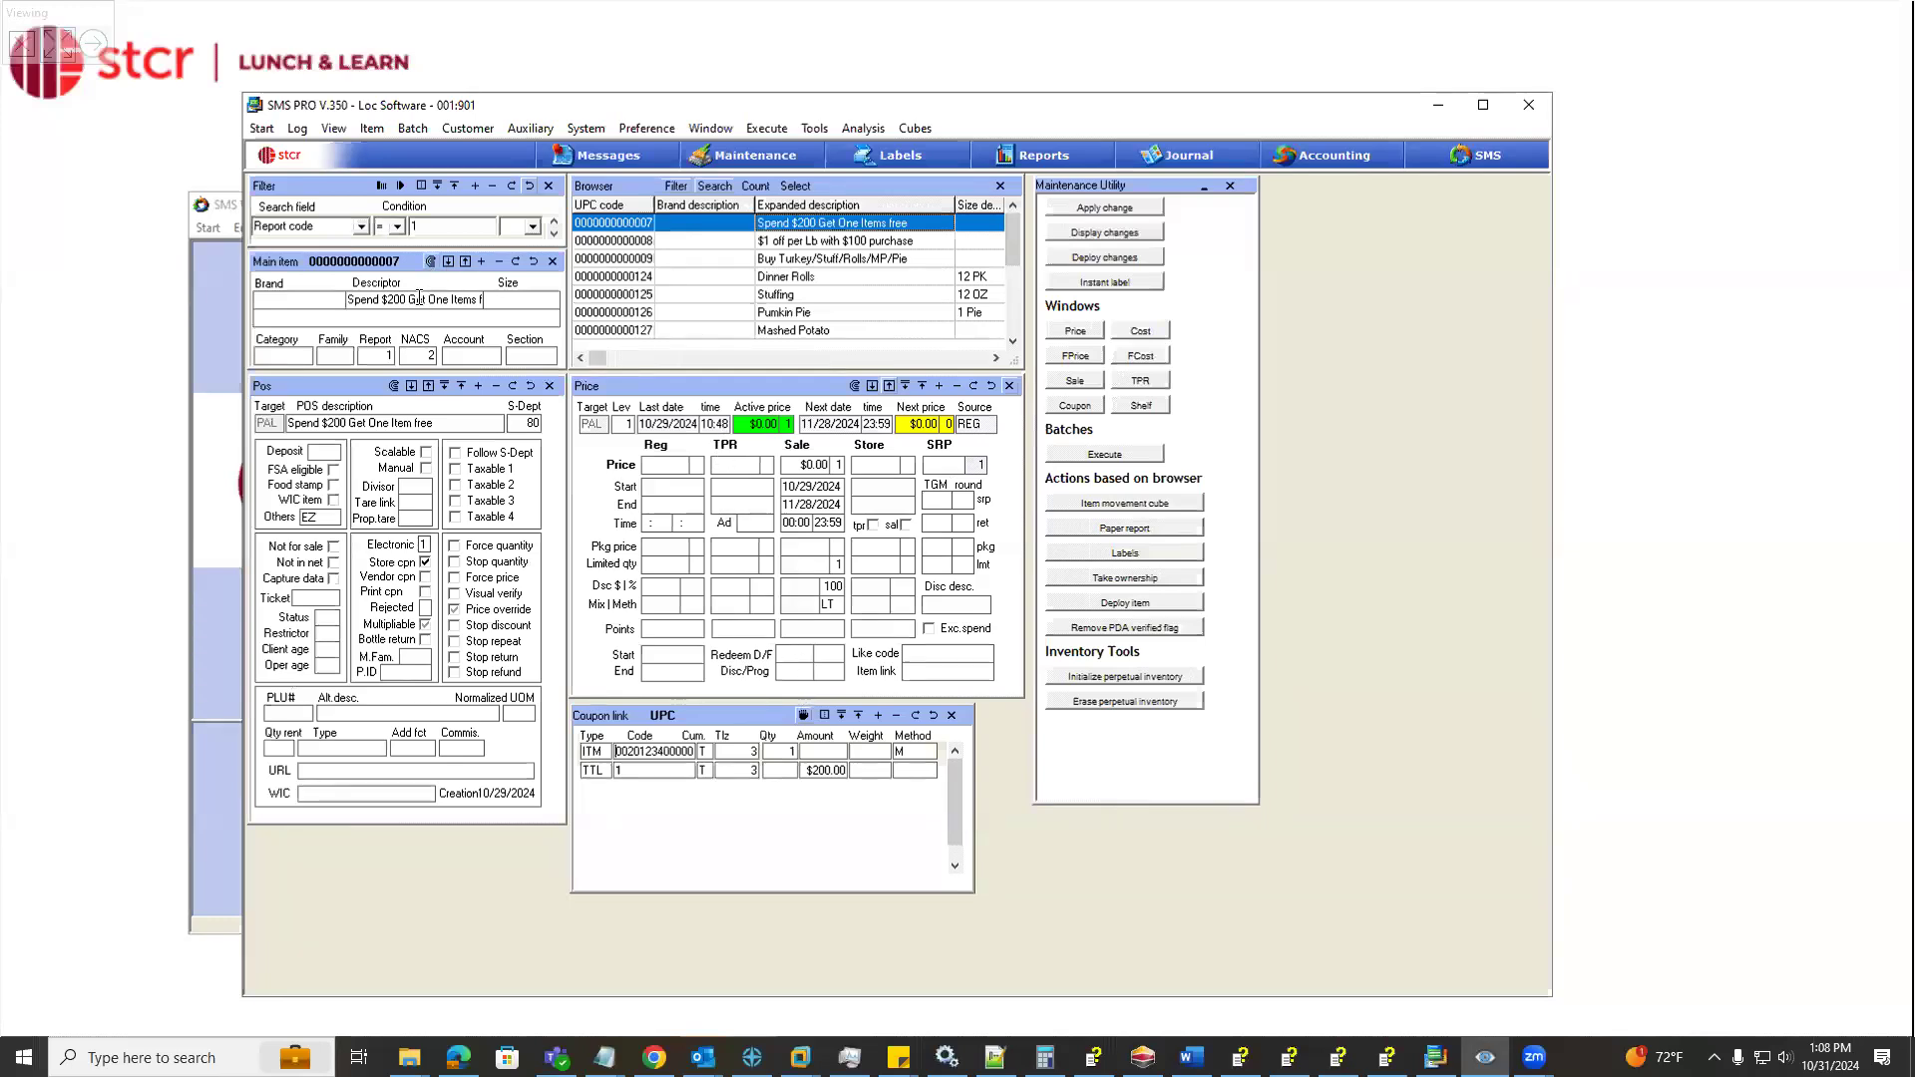
Review the coupon's descriptor, POS description, sub-department, store coupon flag and the options available under Others
{"action": "left_click_drag", "start_coordinate": [419, 299], "coordinate": [347, 299]}
{"action": "left_click_drag", "start_coordinate": [437, 422], "coordinate": [261, 427]}
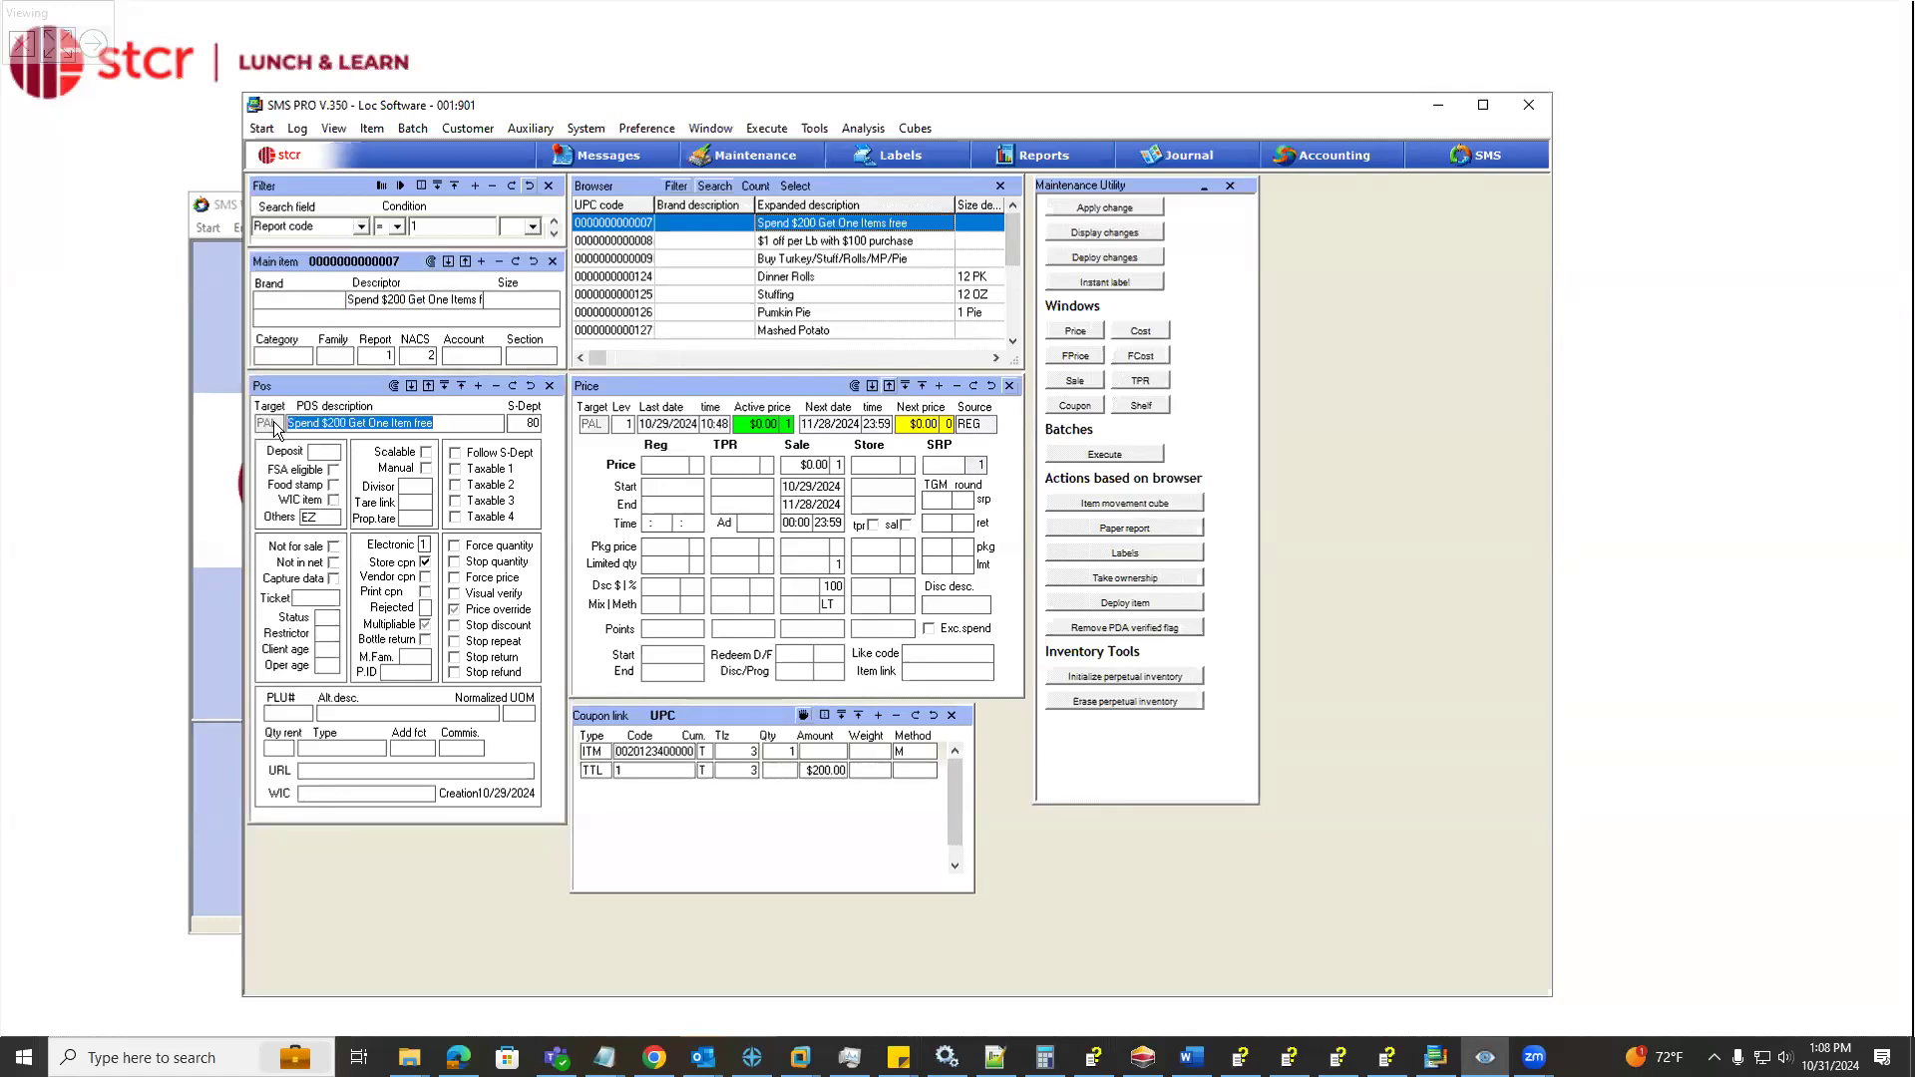
{"action": "left_click", "coordinate": [512, 423]}
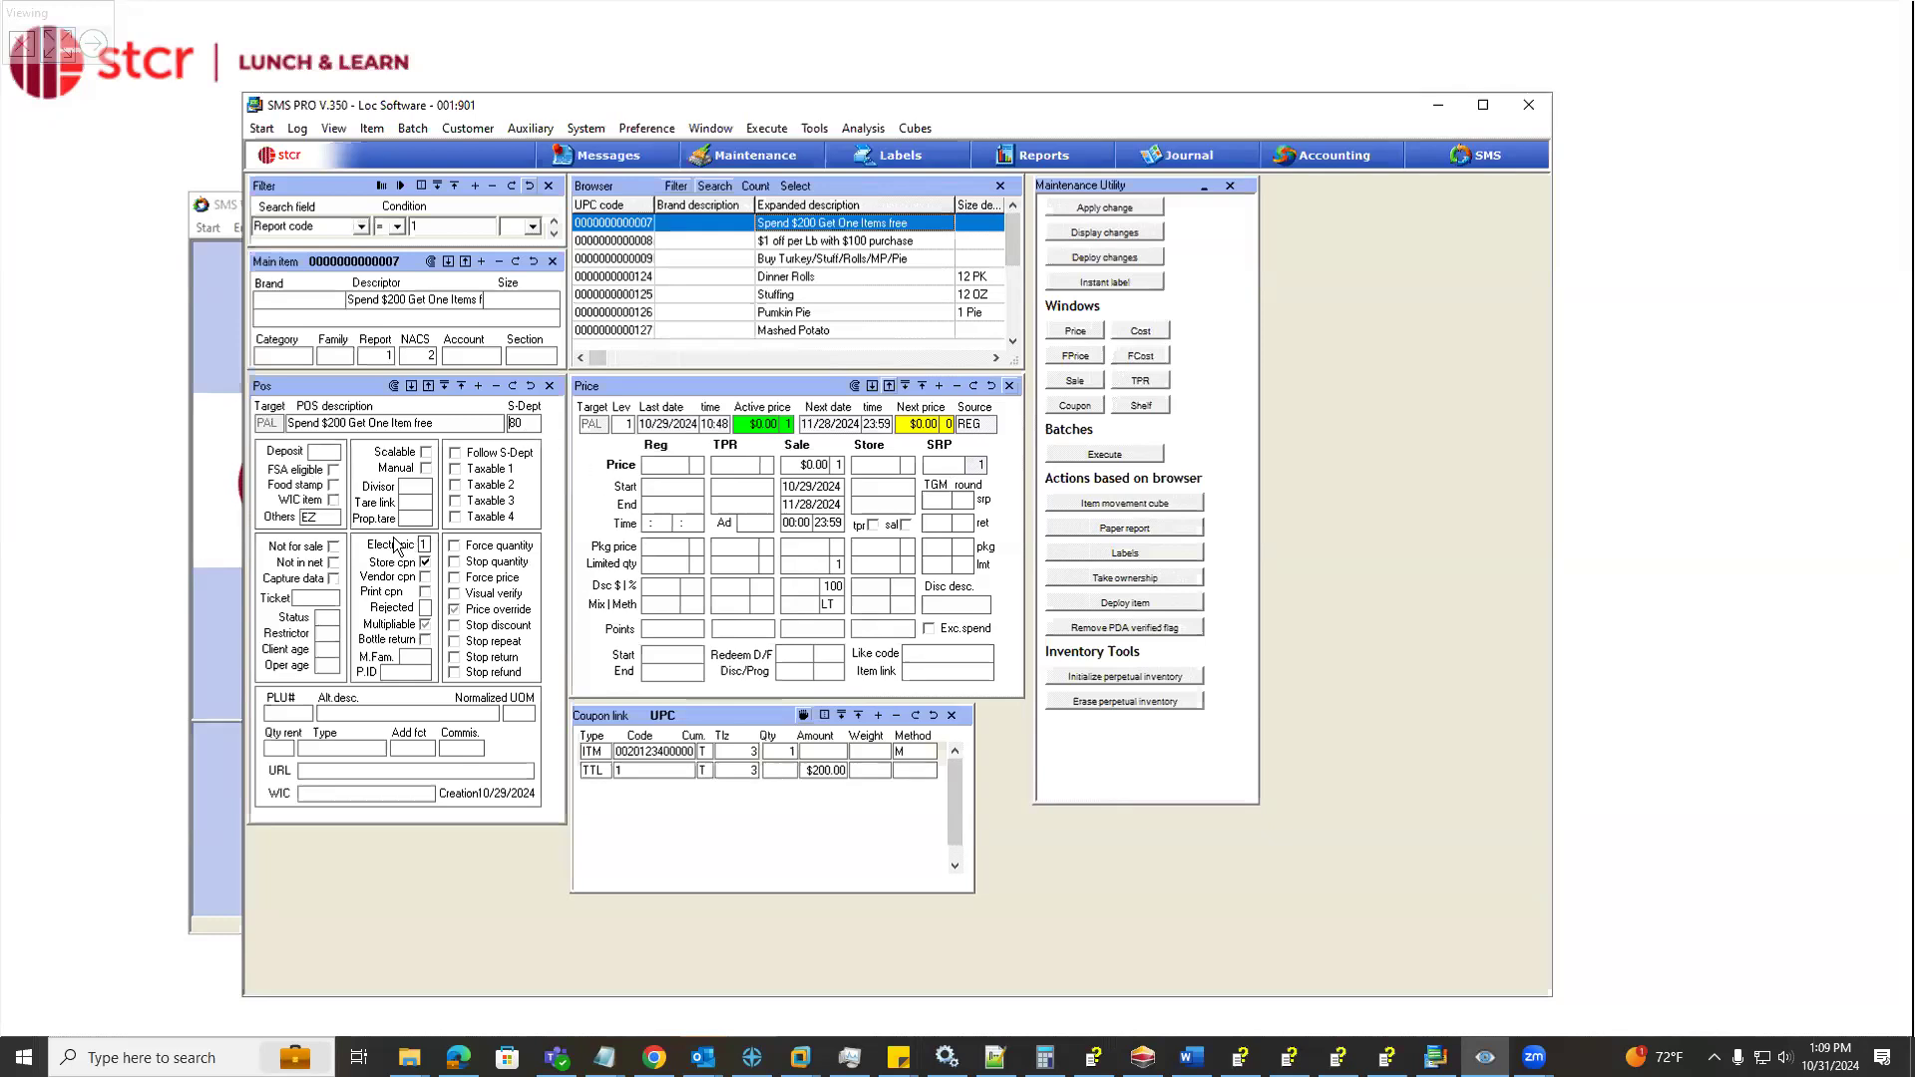
{"action": "left_click", "coordinate": [432, 618]}
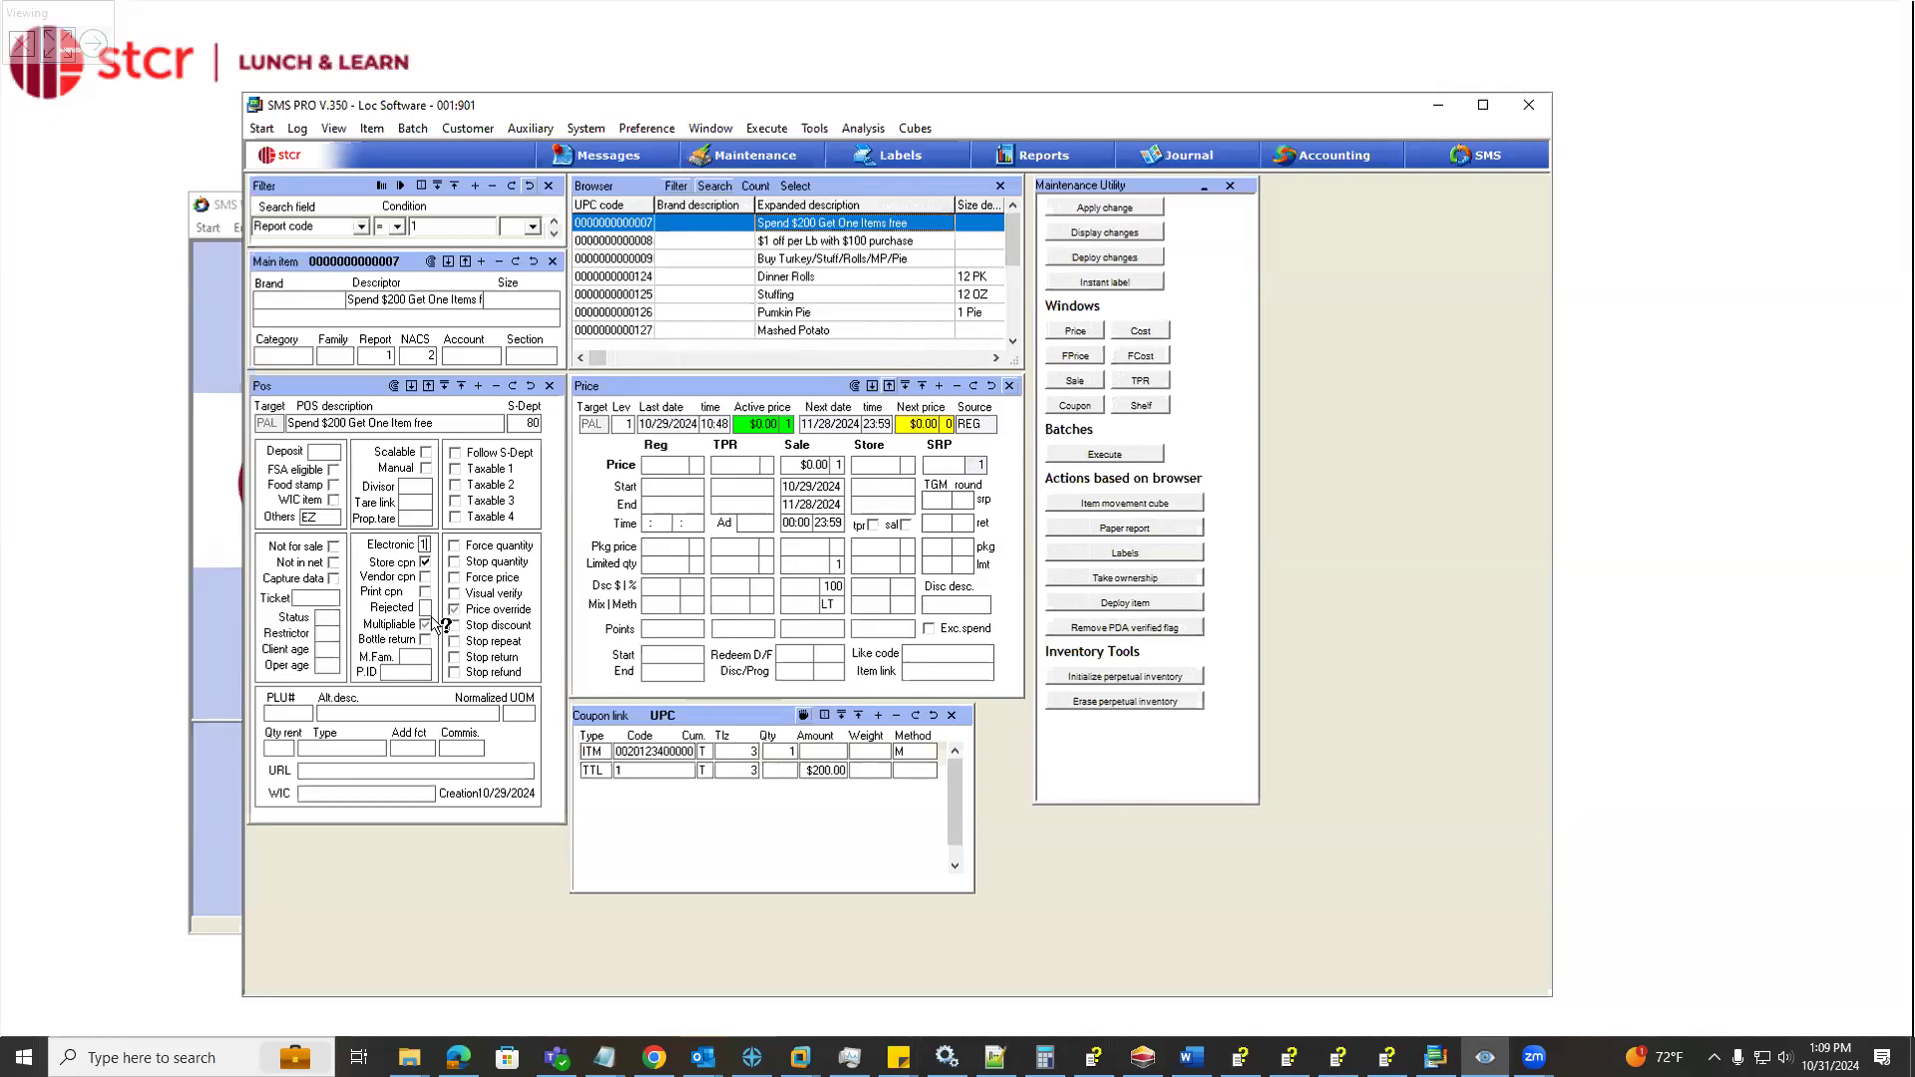
{"action": "left_click", "coordinate": [425, 562]}
{"action": "left_click", "coordinate": [307, 517]}
{"action": "left_click", "coordinate": [328, 525]}
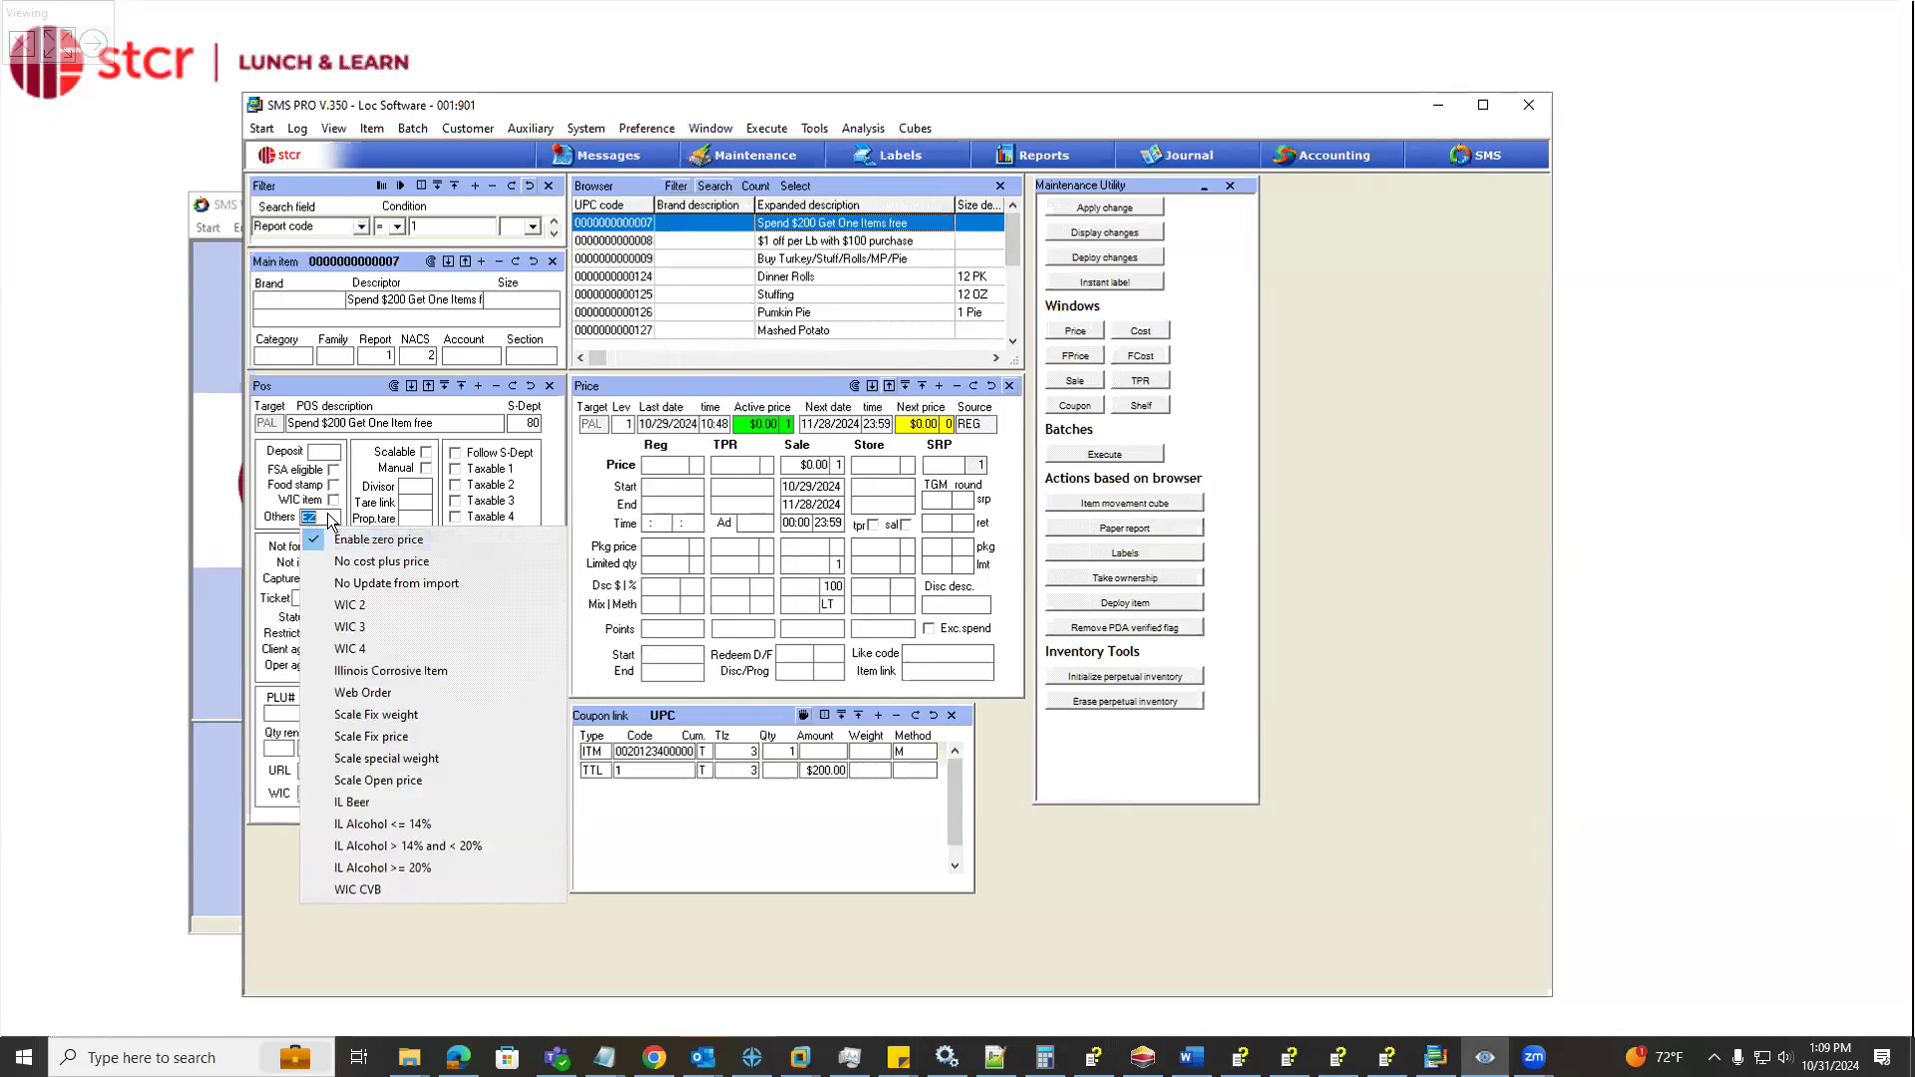
{"action": "left_click", "coordinate": [330, 519]}
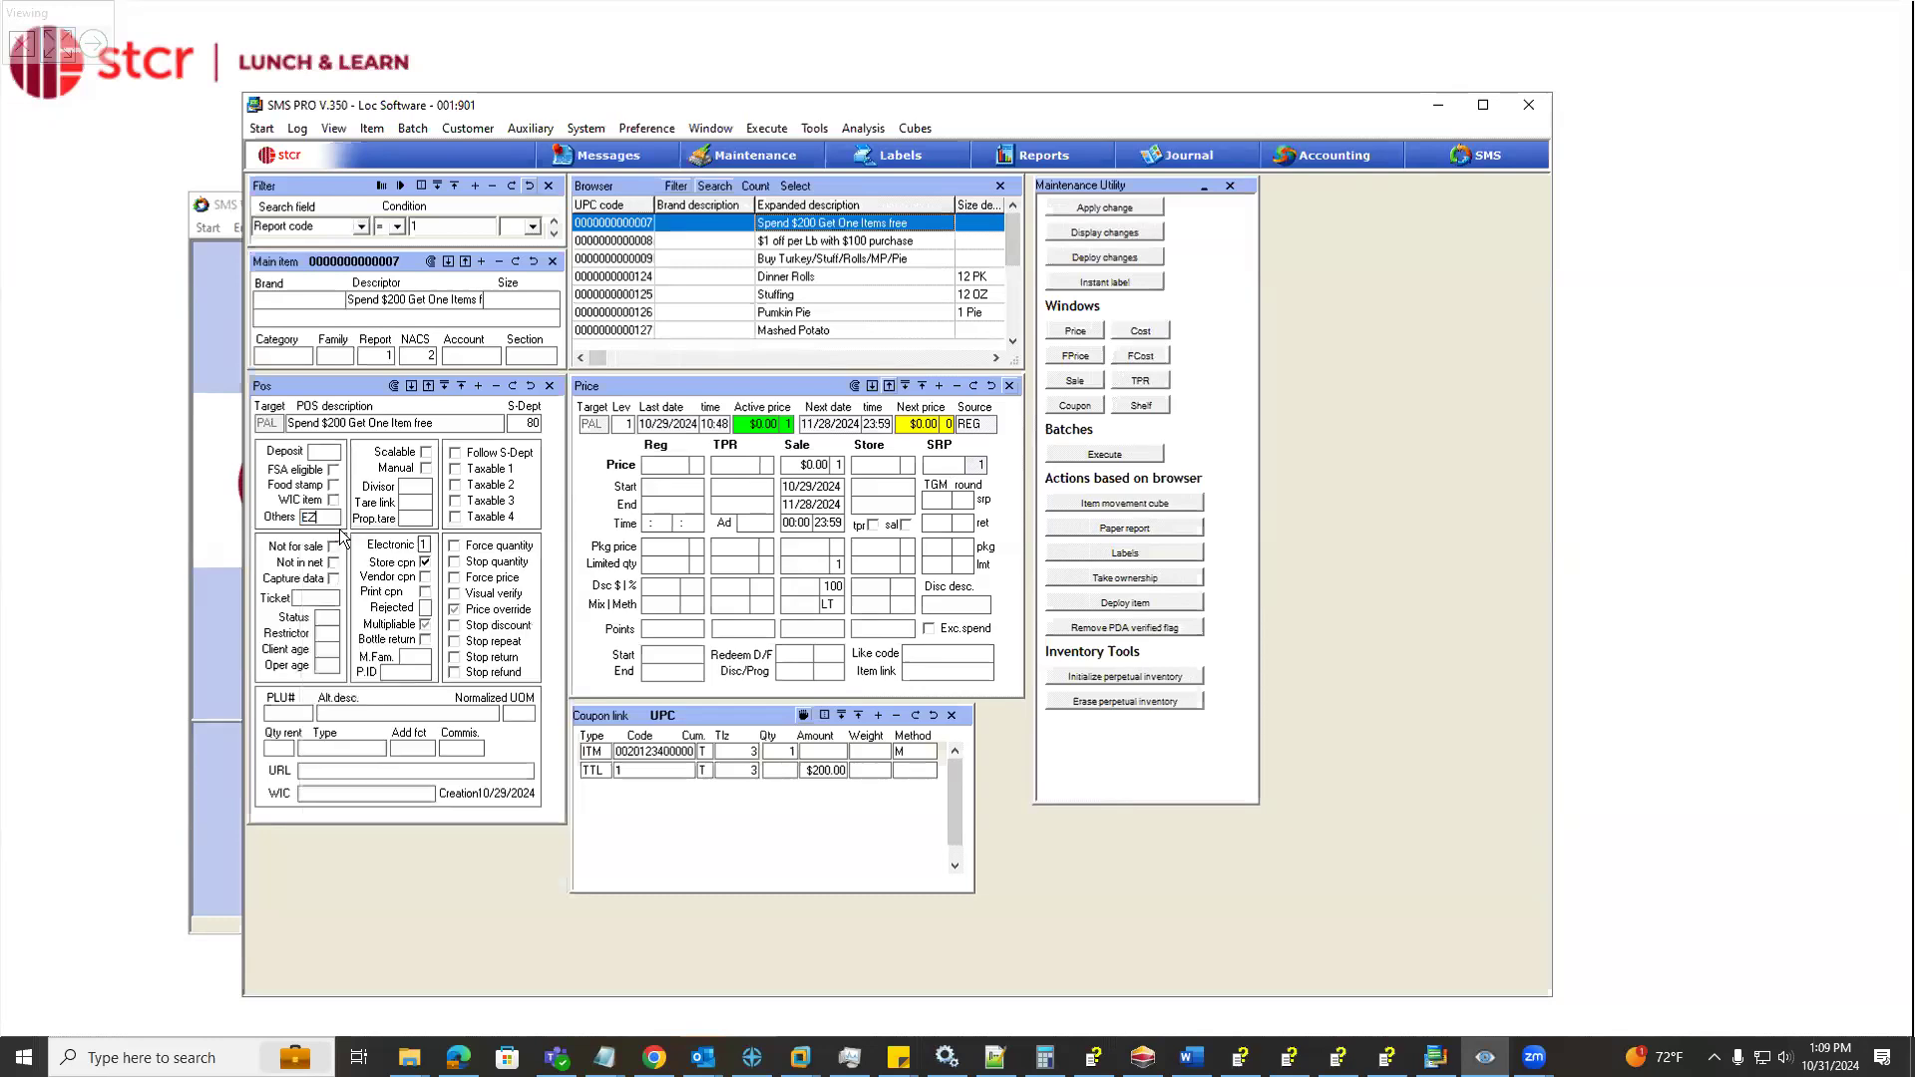
Review the coupon's sale price, discount percentage, limited quantity and available pricing methods
{"action": "left_click", "coordinate": [803, 465]}
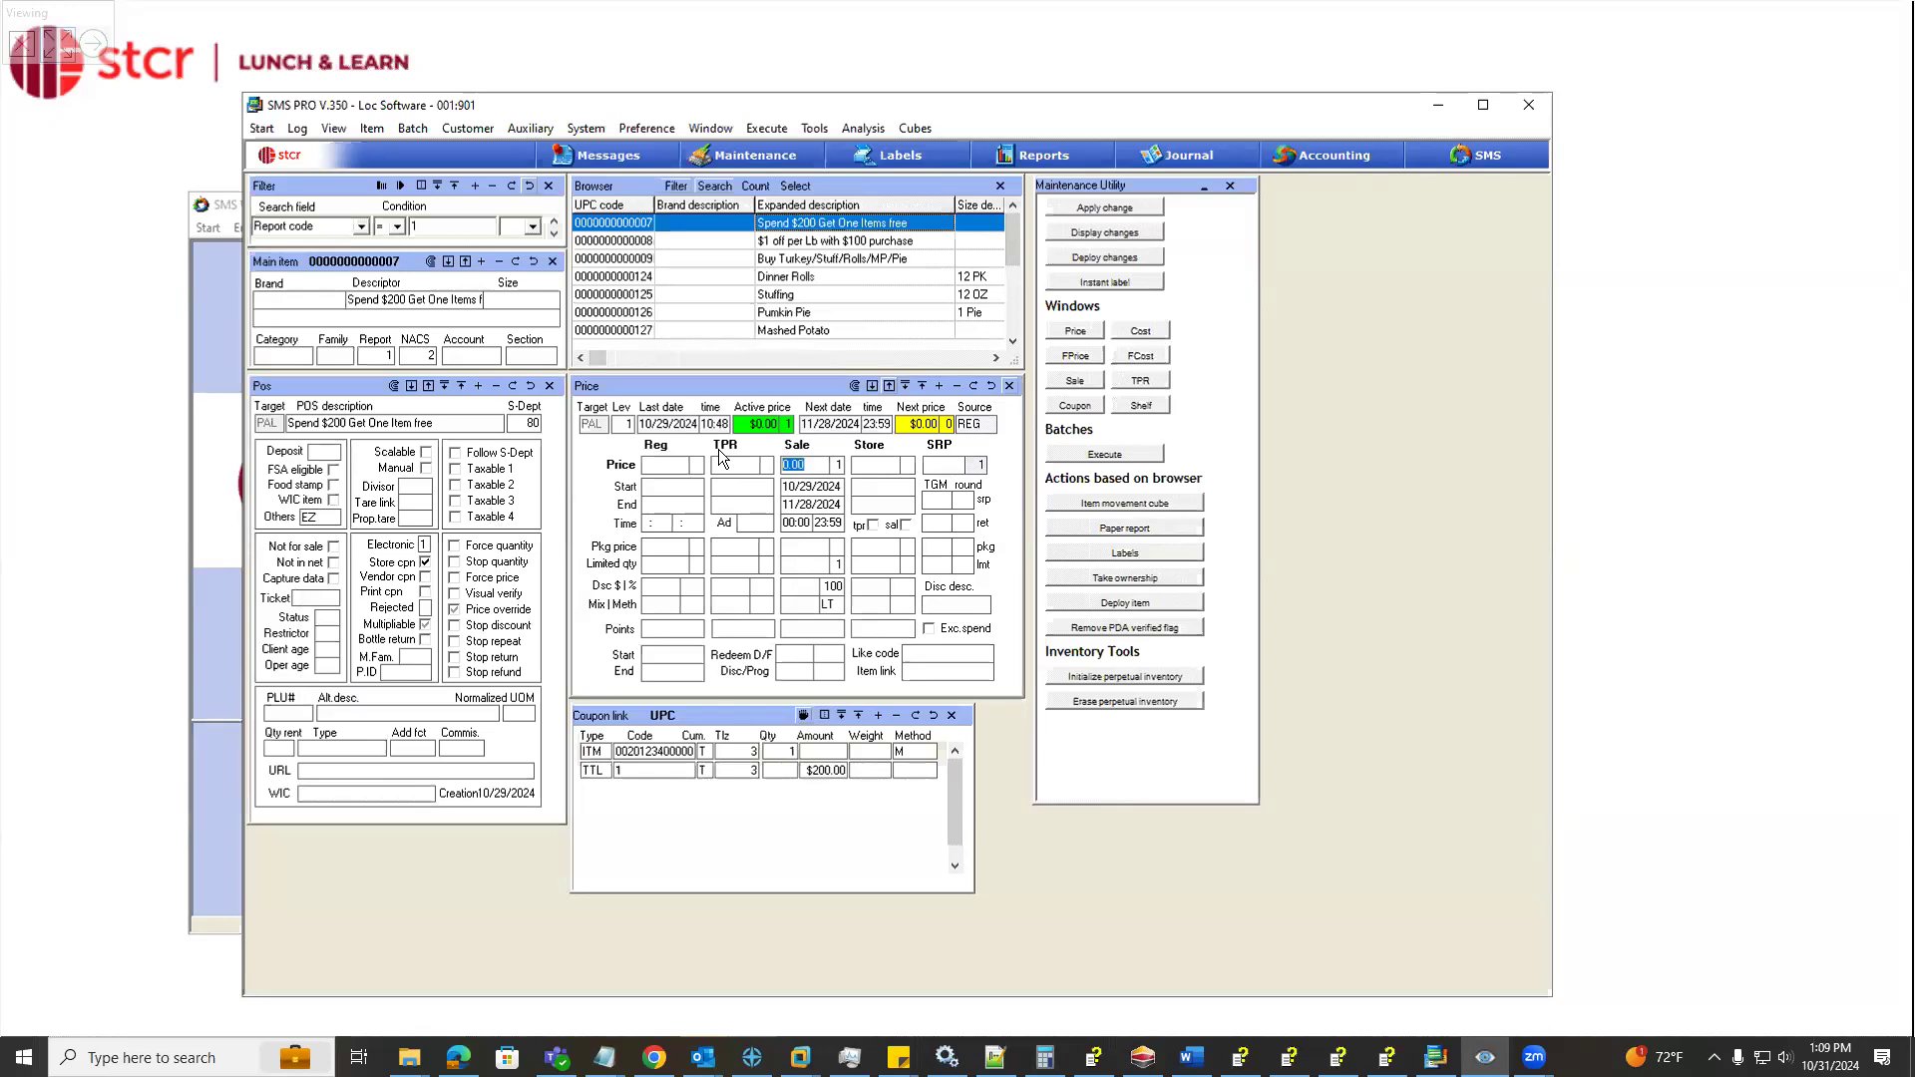
{"action": "left_click", "coordinate": [820, 466]}
{"action": "left_click", "coordinate": [802, 465]}
{"action": "left_click", "coordinate": [836, 586]}
{"action": "double_click", "coordinate": [820, 586]}
{"action": "left_click", "coordinate": [836, 568]}
{"action": "type", "text": "1"}
{"action": "left_click", "coordinate": [841, 605]}
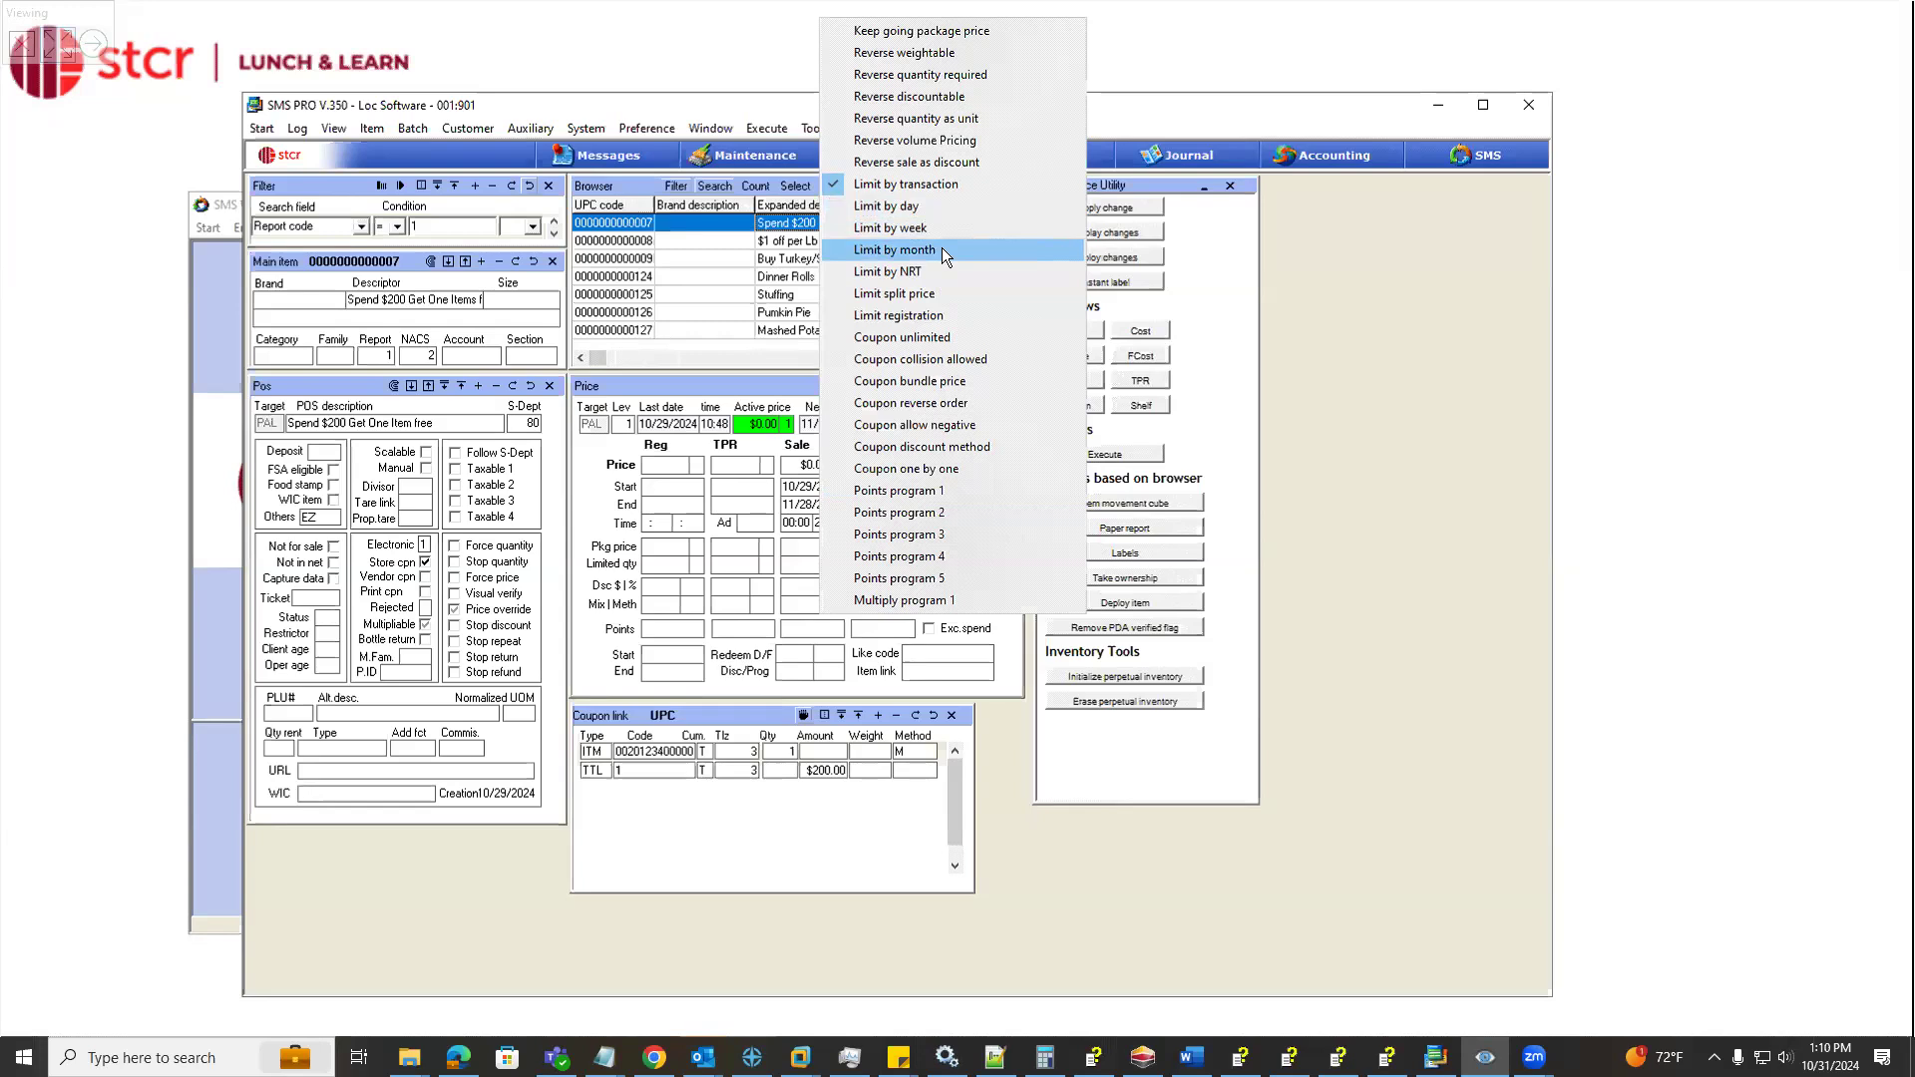
{"action": "left_click", "coordinate": [710, 576]}
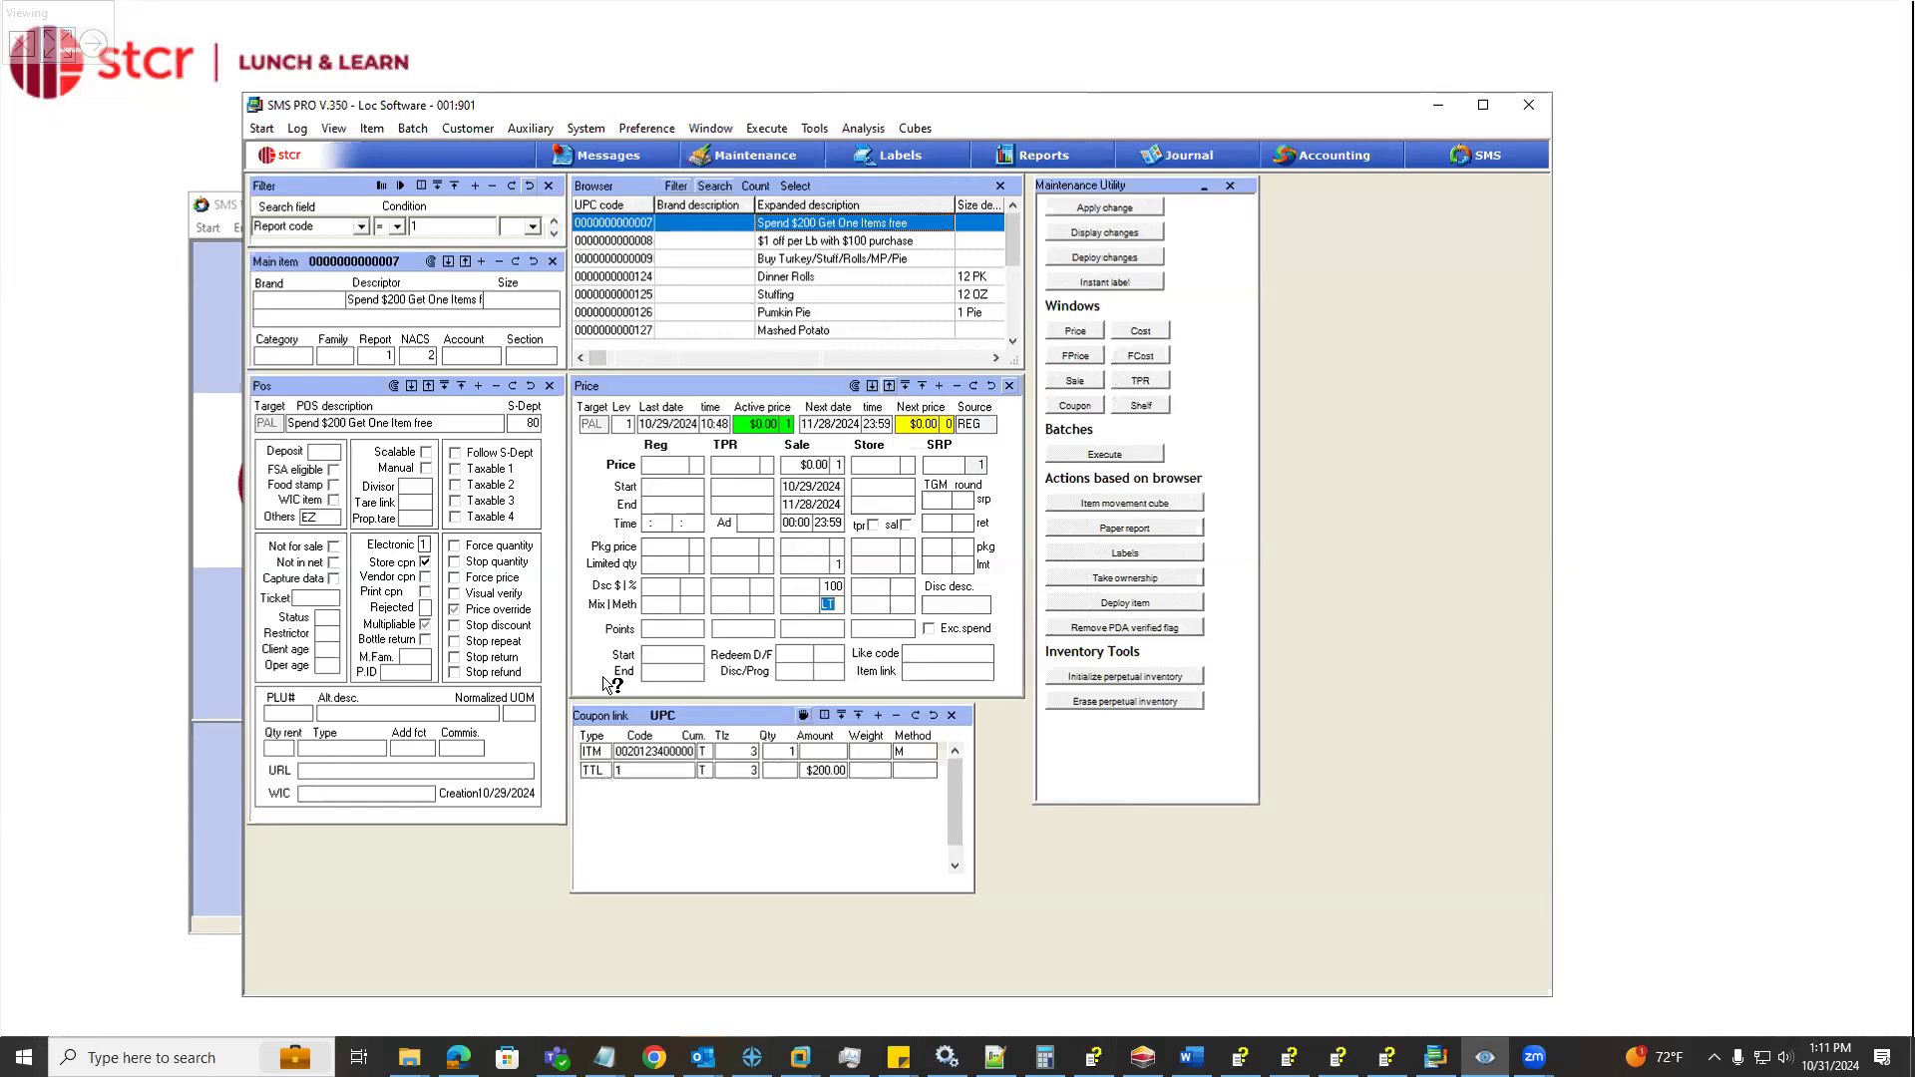
Examine the total sales row of the coupon link, including its type choices, code and amount
{"action": "left_click", "coordinate": [602, 775]}
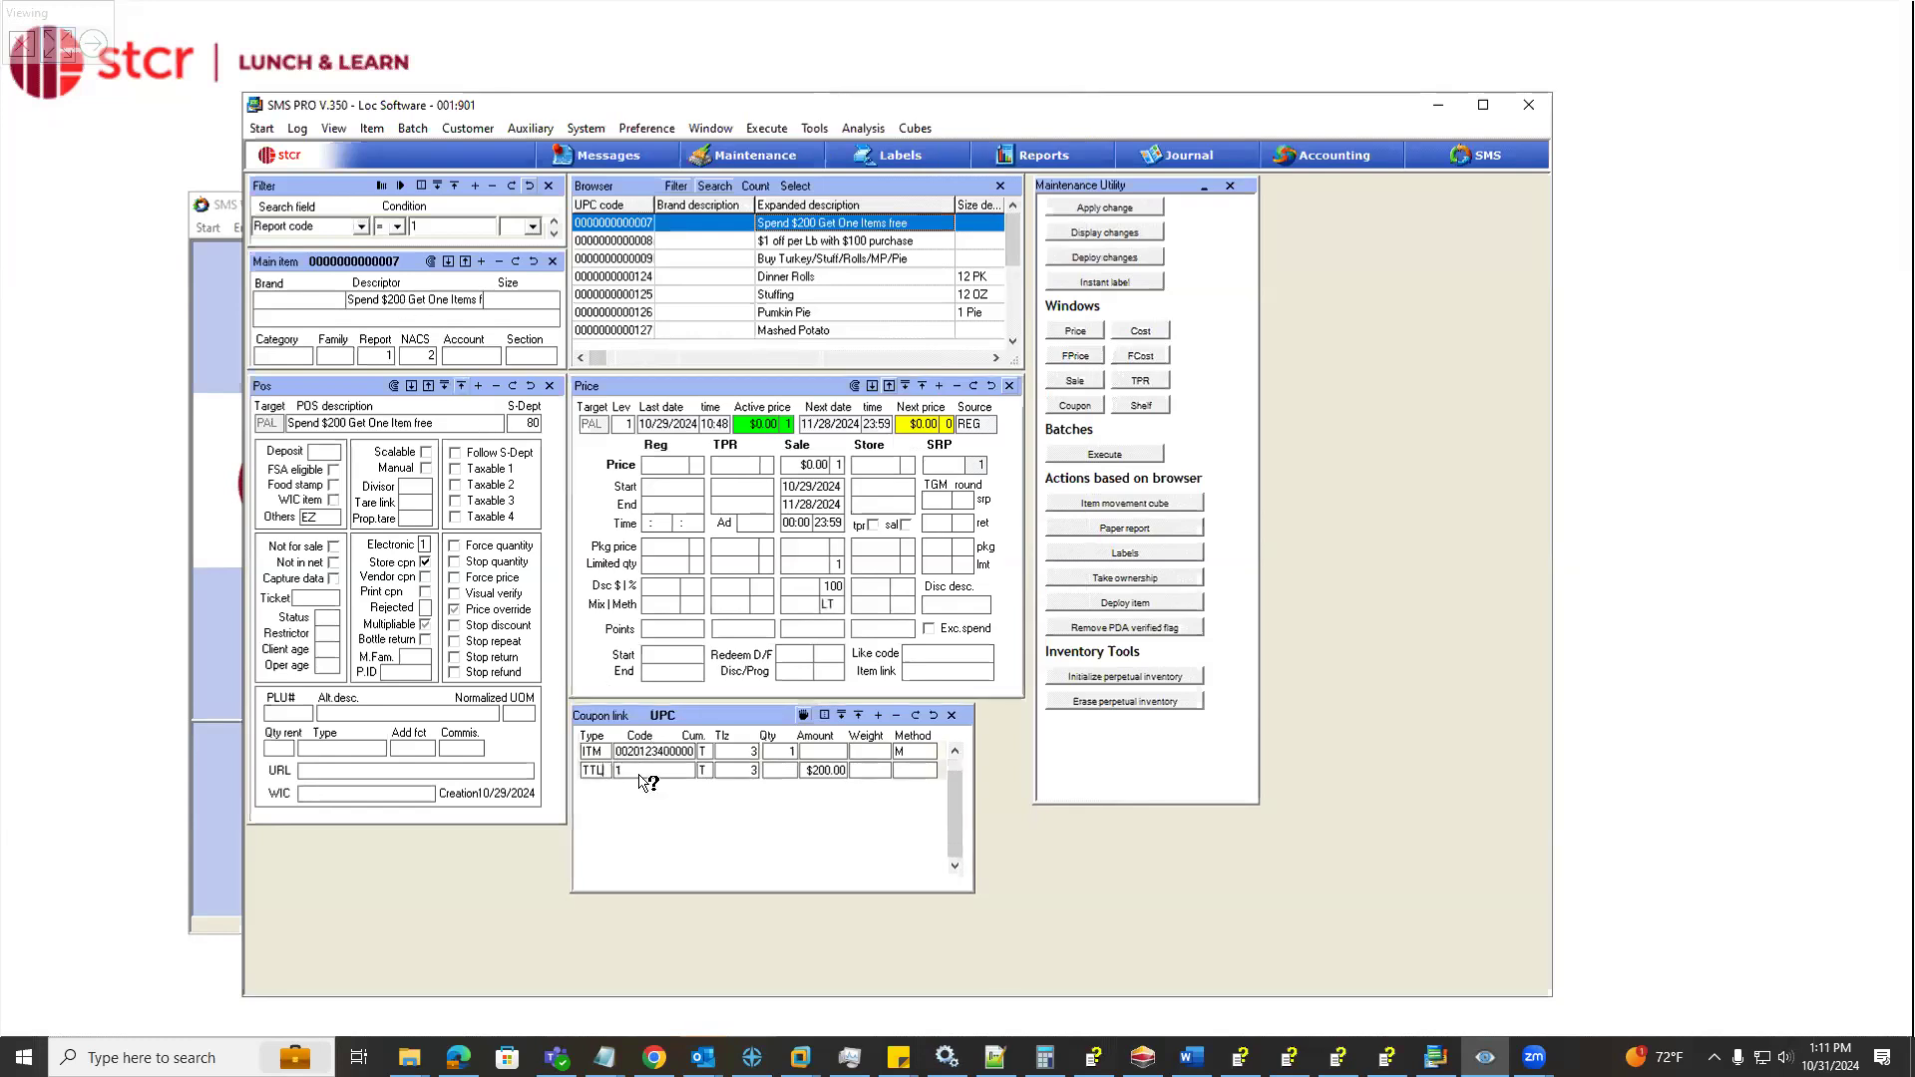
{"action": "left_click", "coordinate": [834, 774]}
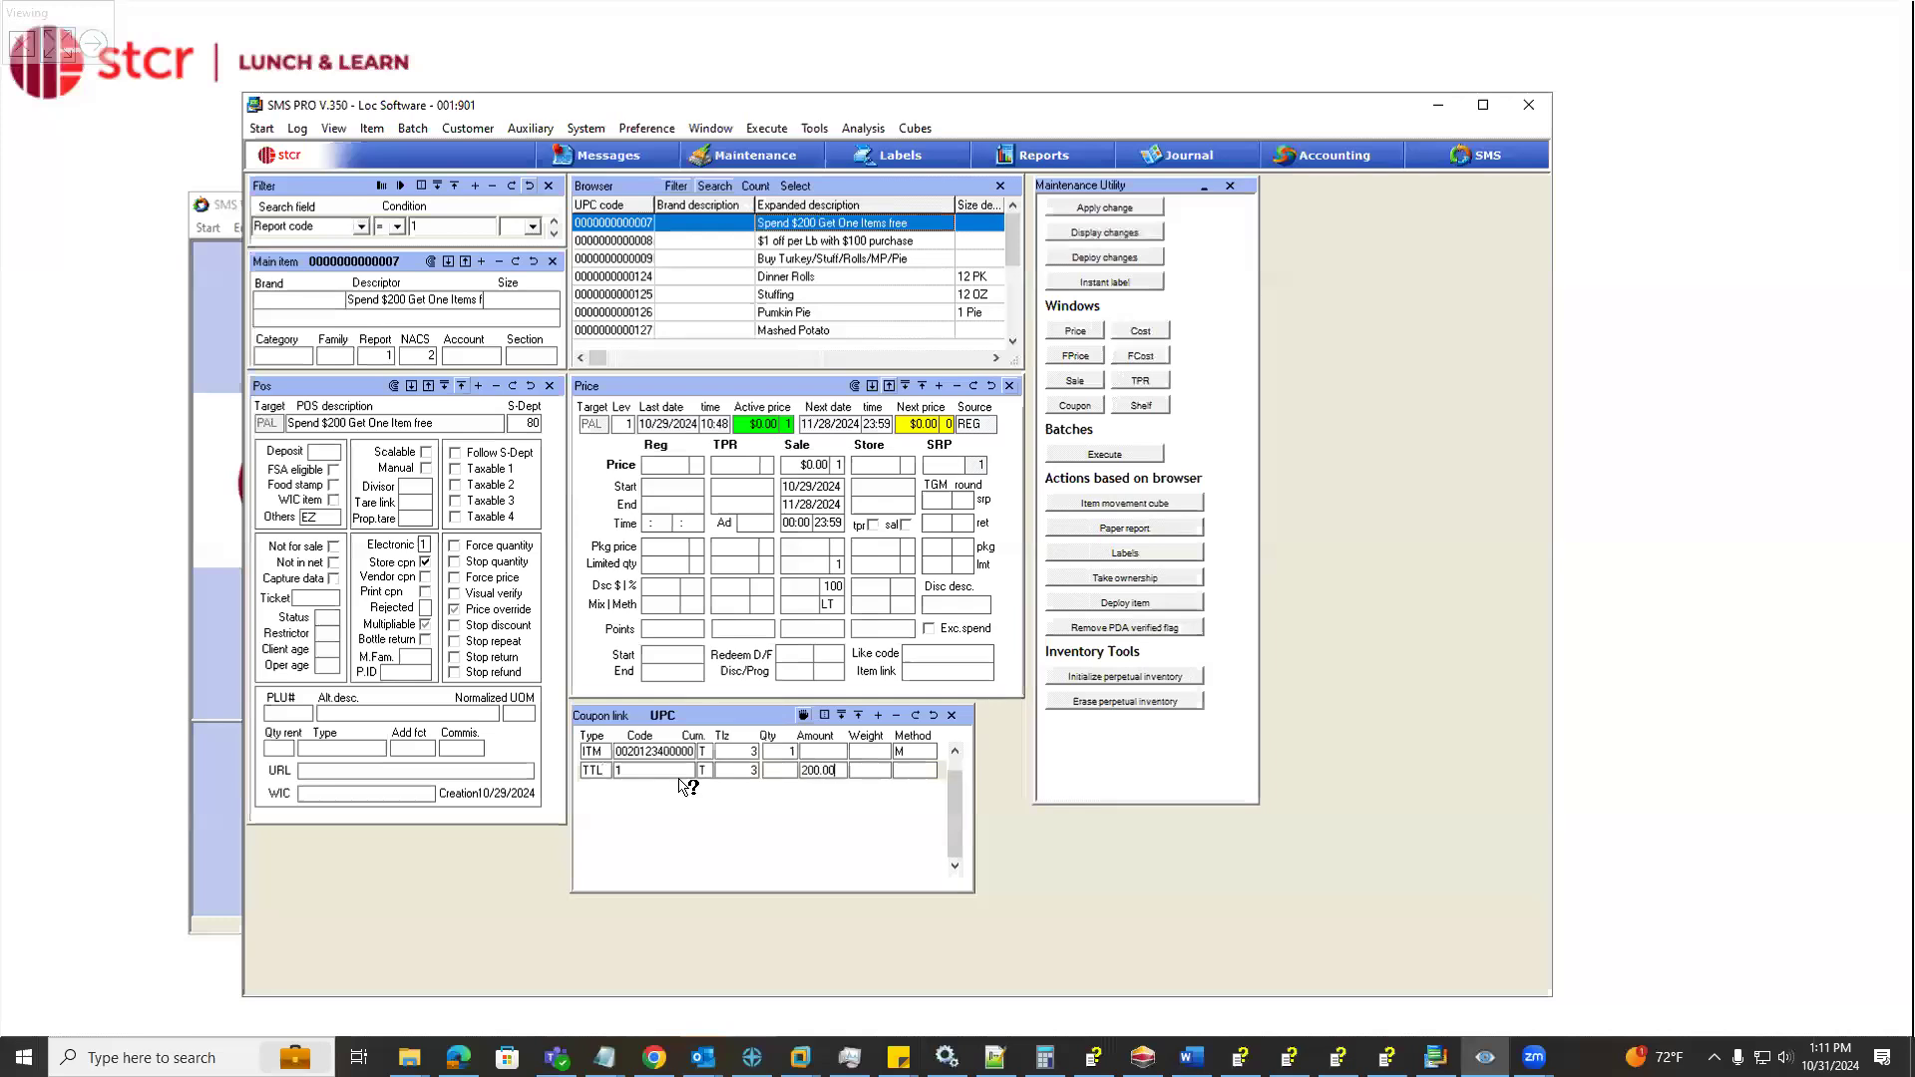
{"action": "left_click", "coordinate": [604, 774]}
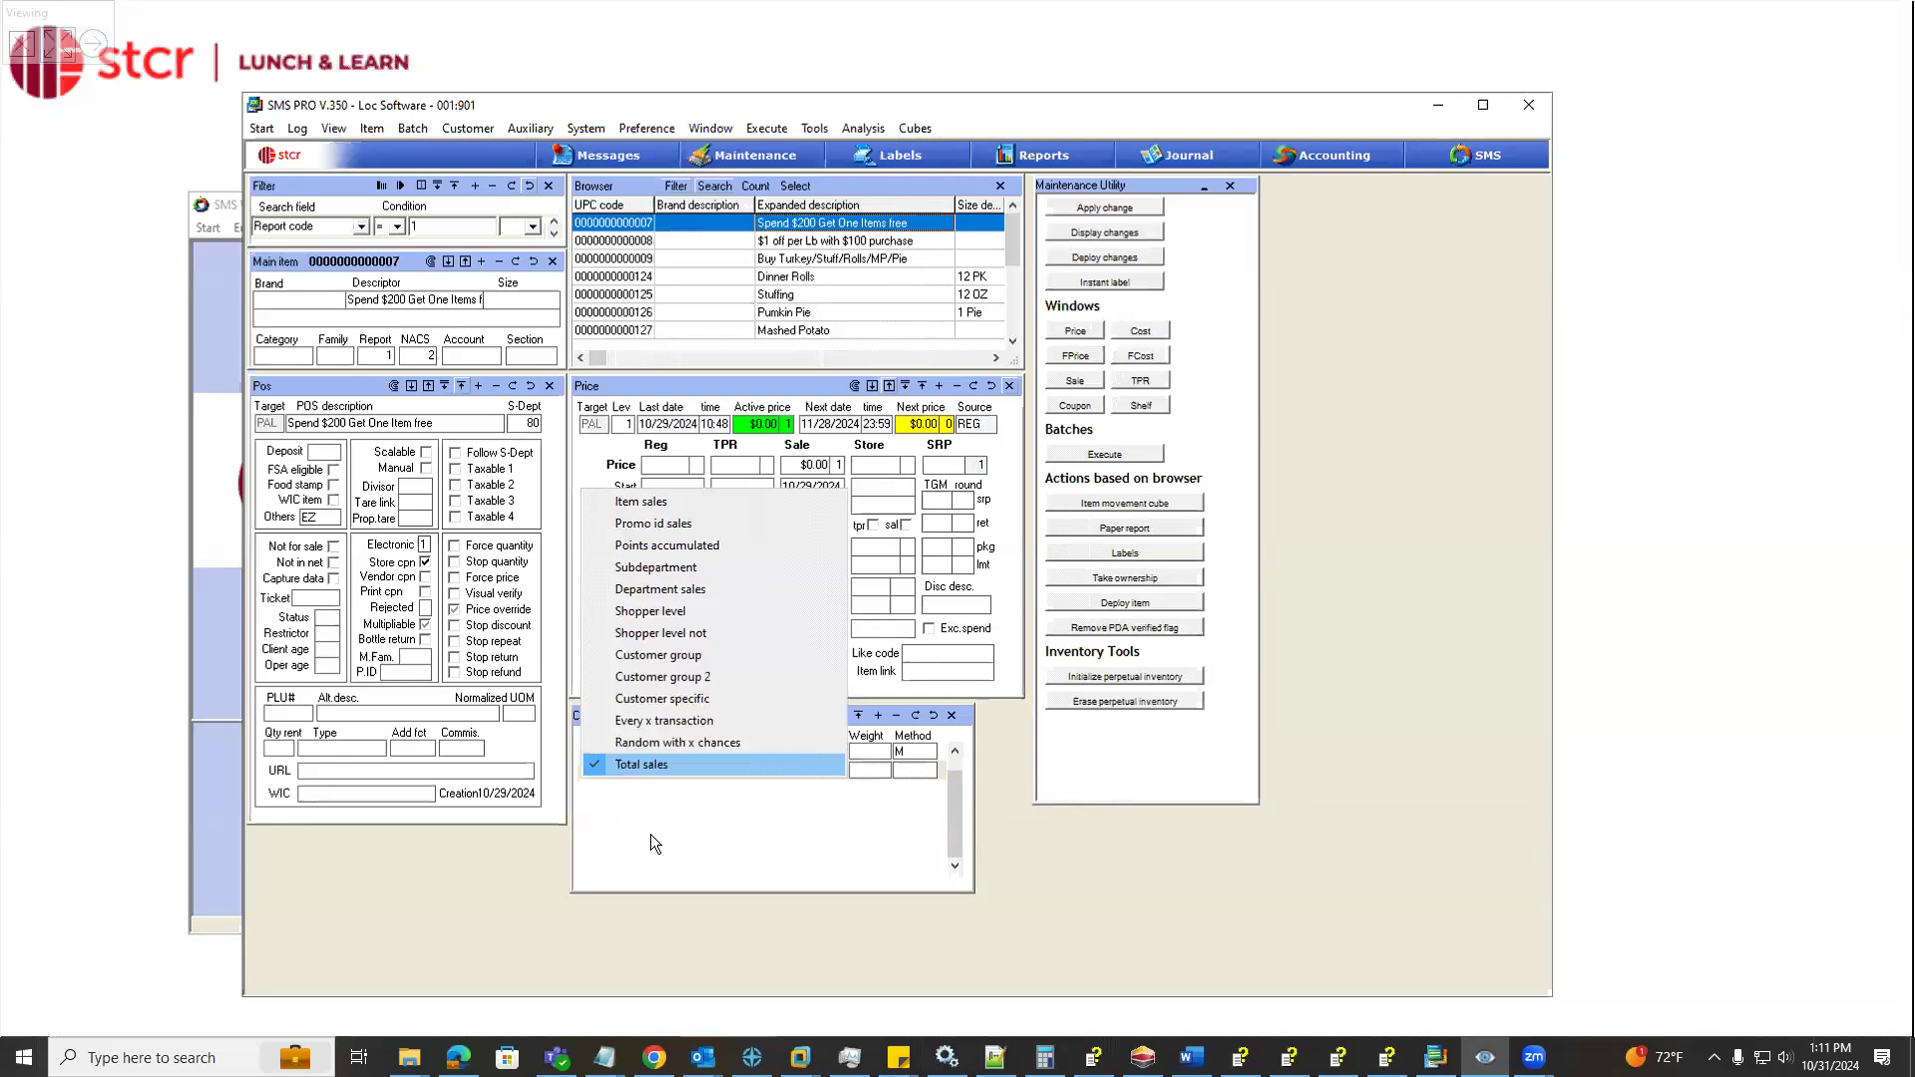
{"action": "left_click", "coordinate": [655, 768]}
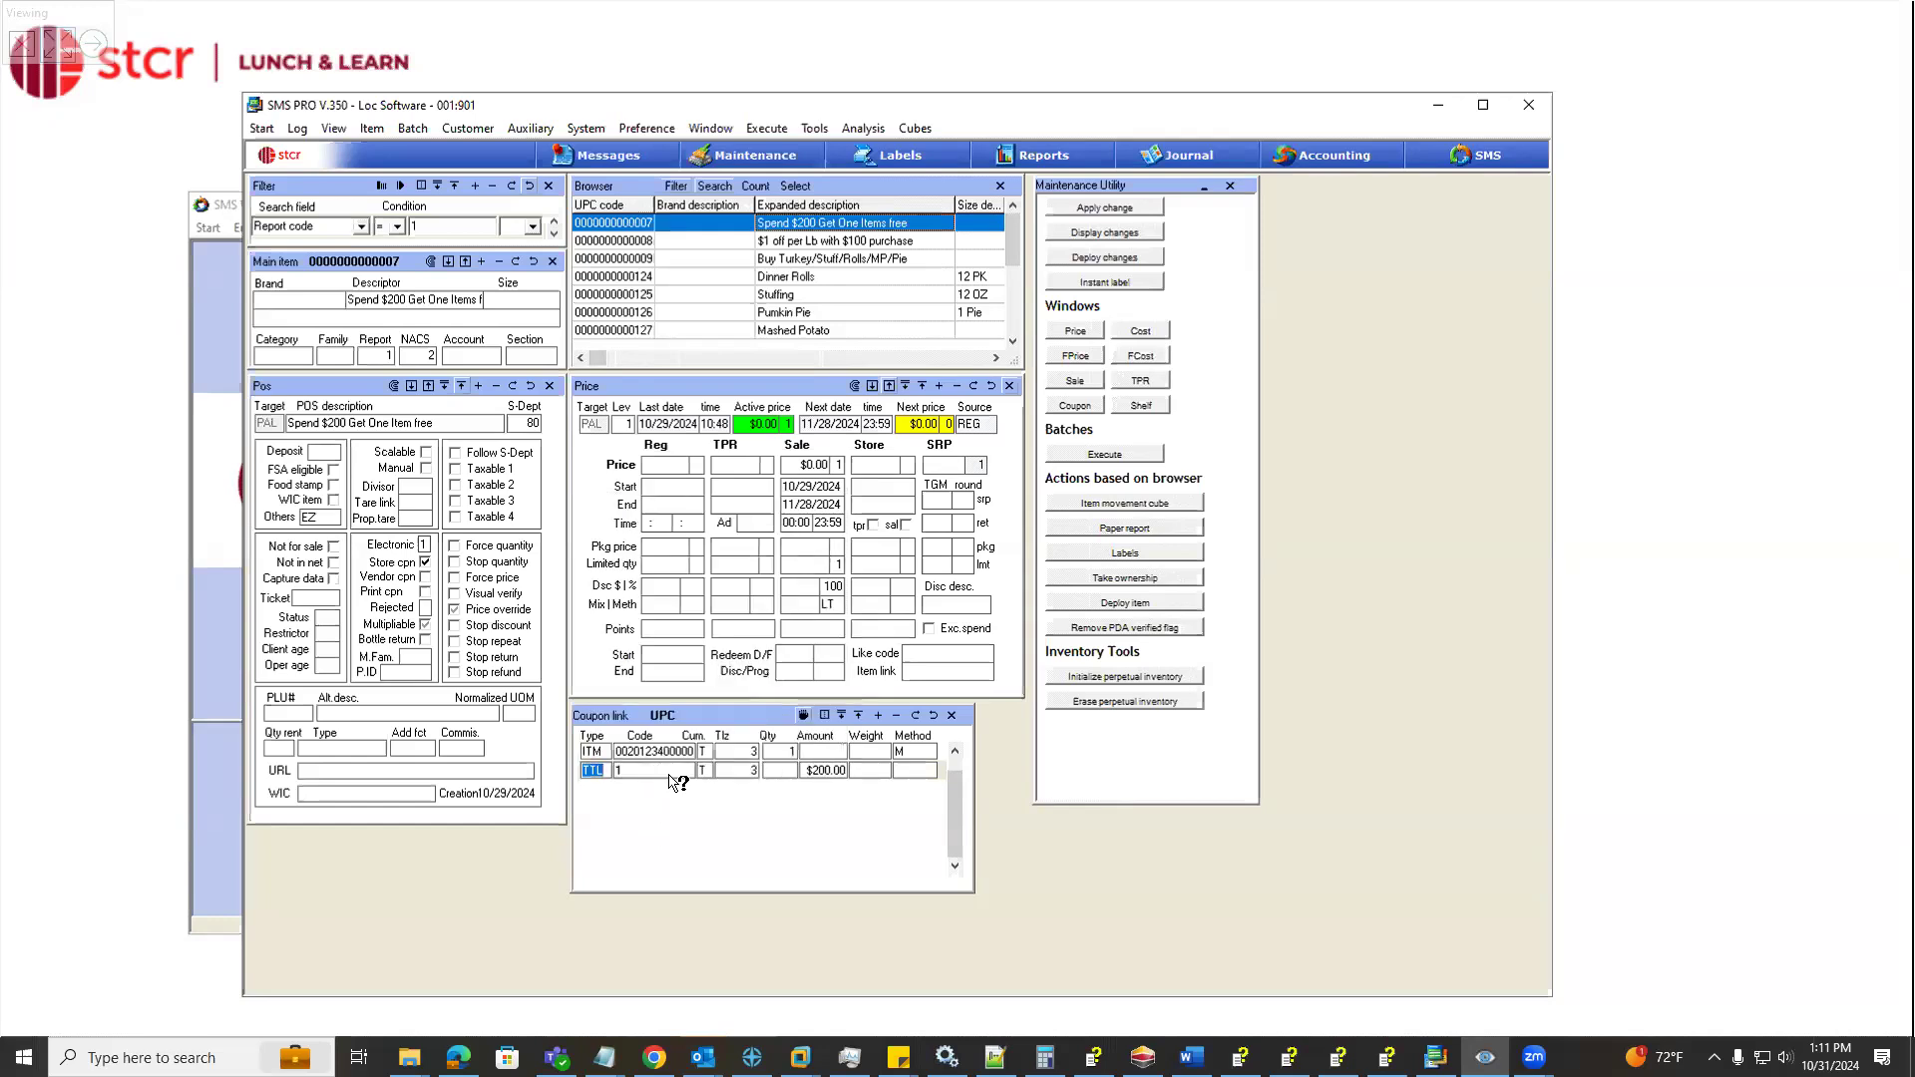
{"action": "left_click", "coordinate": [650, 773]}
Look up the Holiday Turkey item matching the linked code, then return to the Spend $200 coupon
{"action": "left_click_drag", "start_coordinate": [628, 756], "coordinate": [674, 760]}
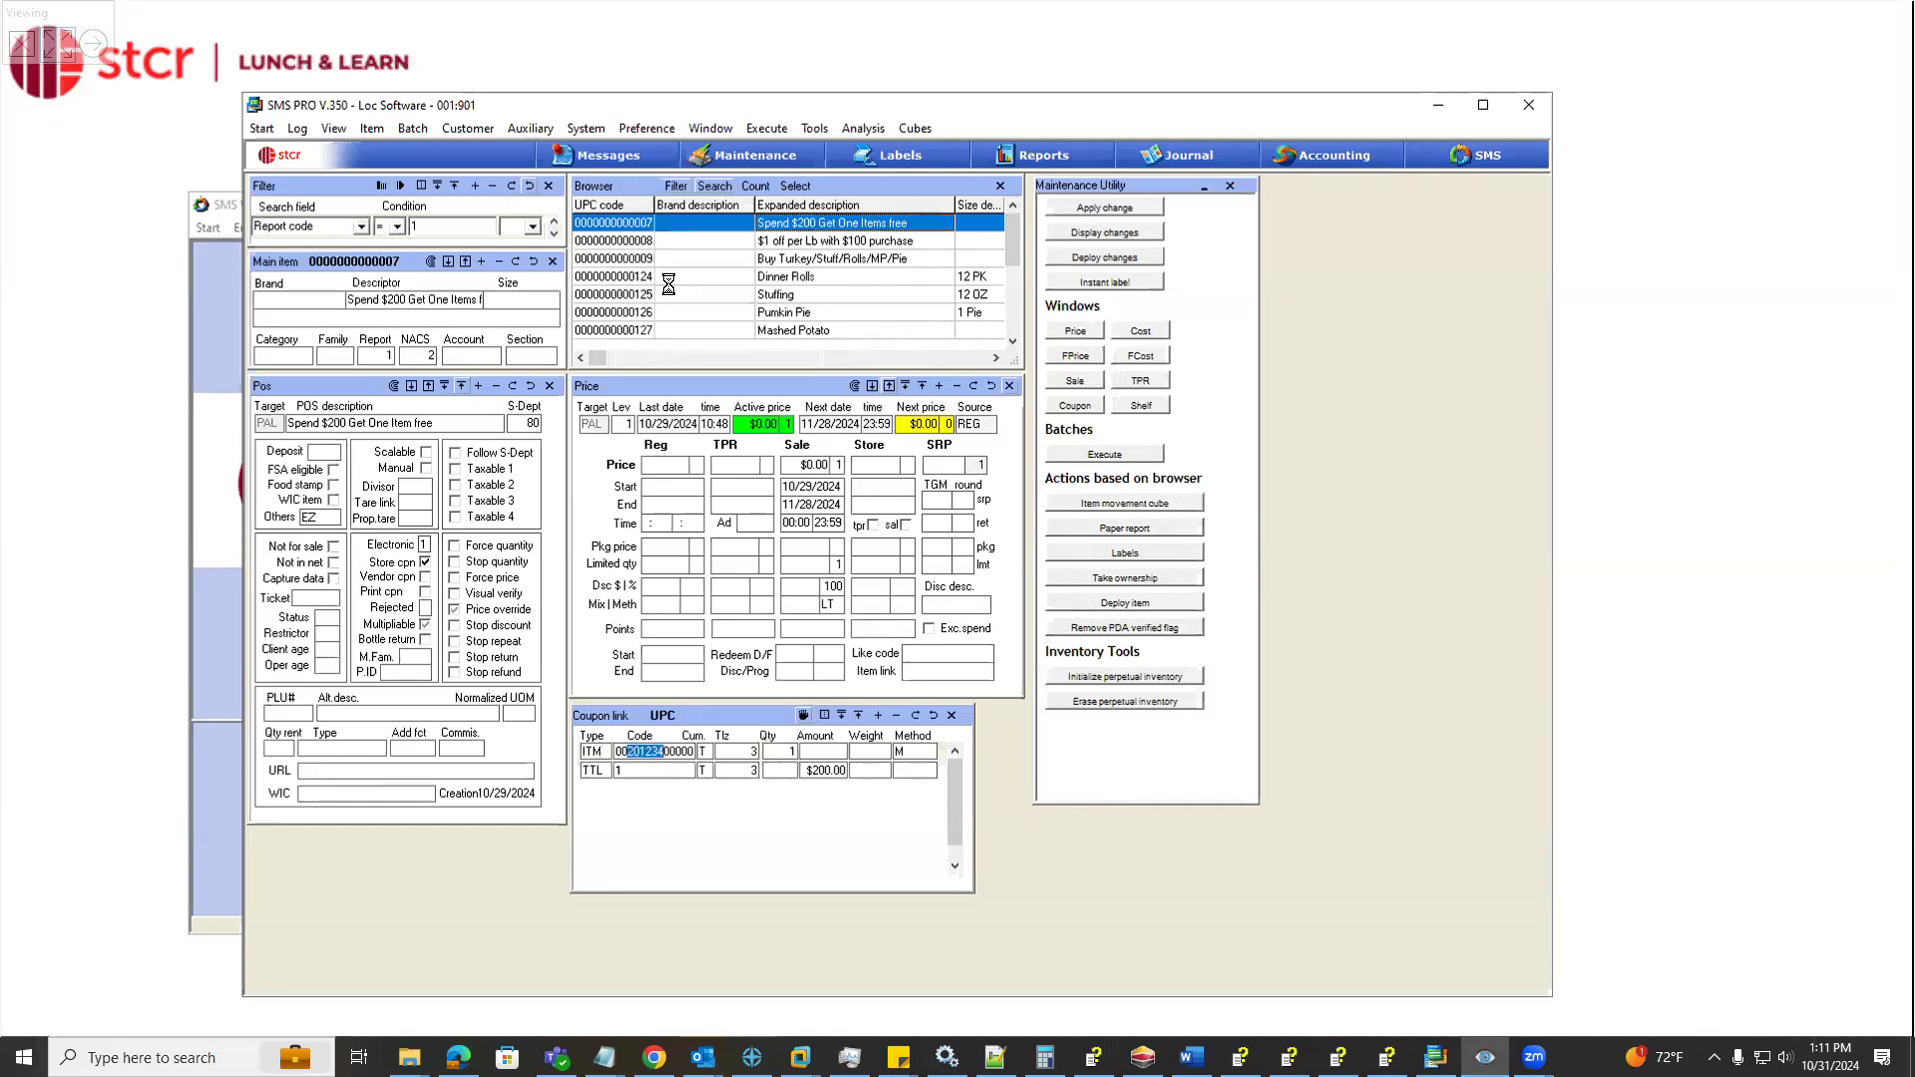
{"action": "scroll", "coordinate": [668, 290], "scroll_direction": "down", "scroll_amount": 9}
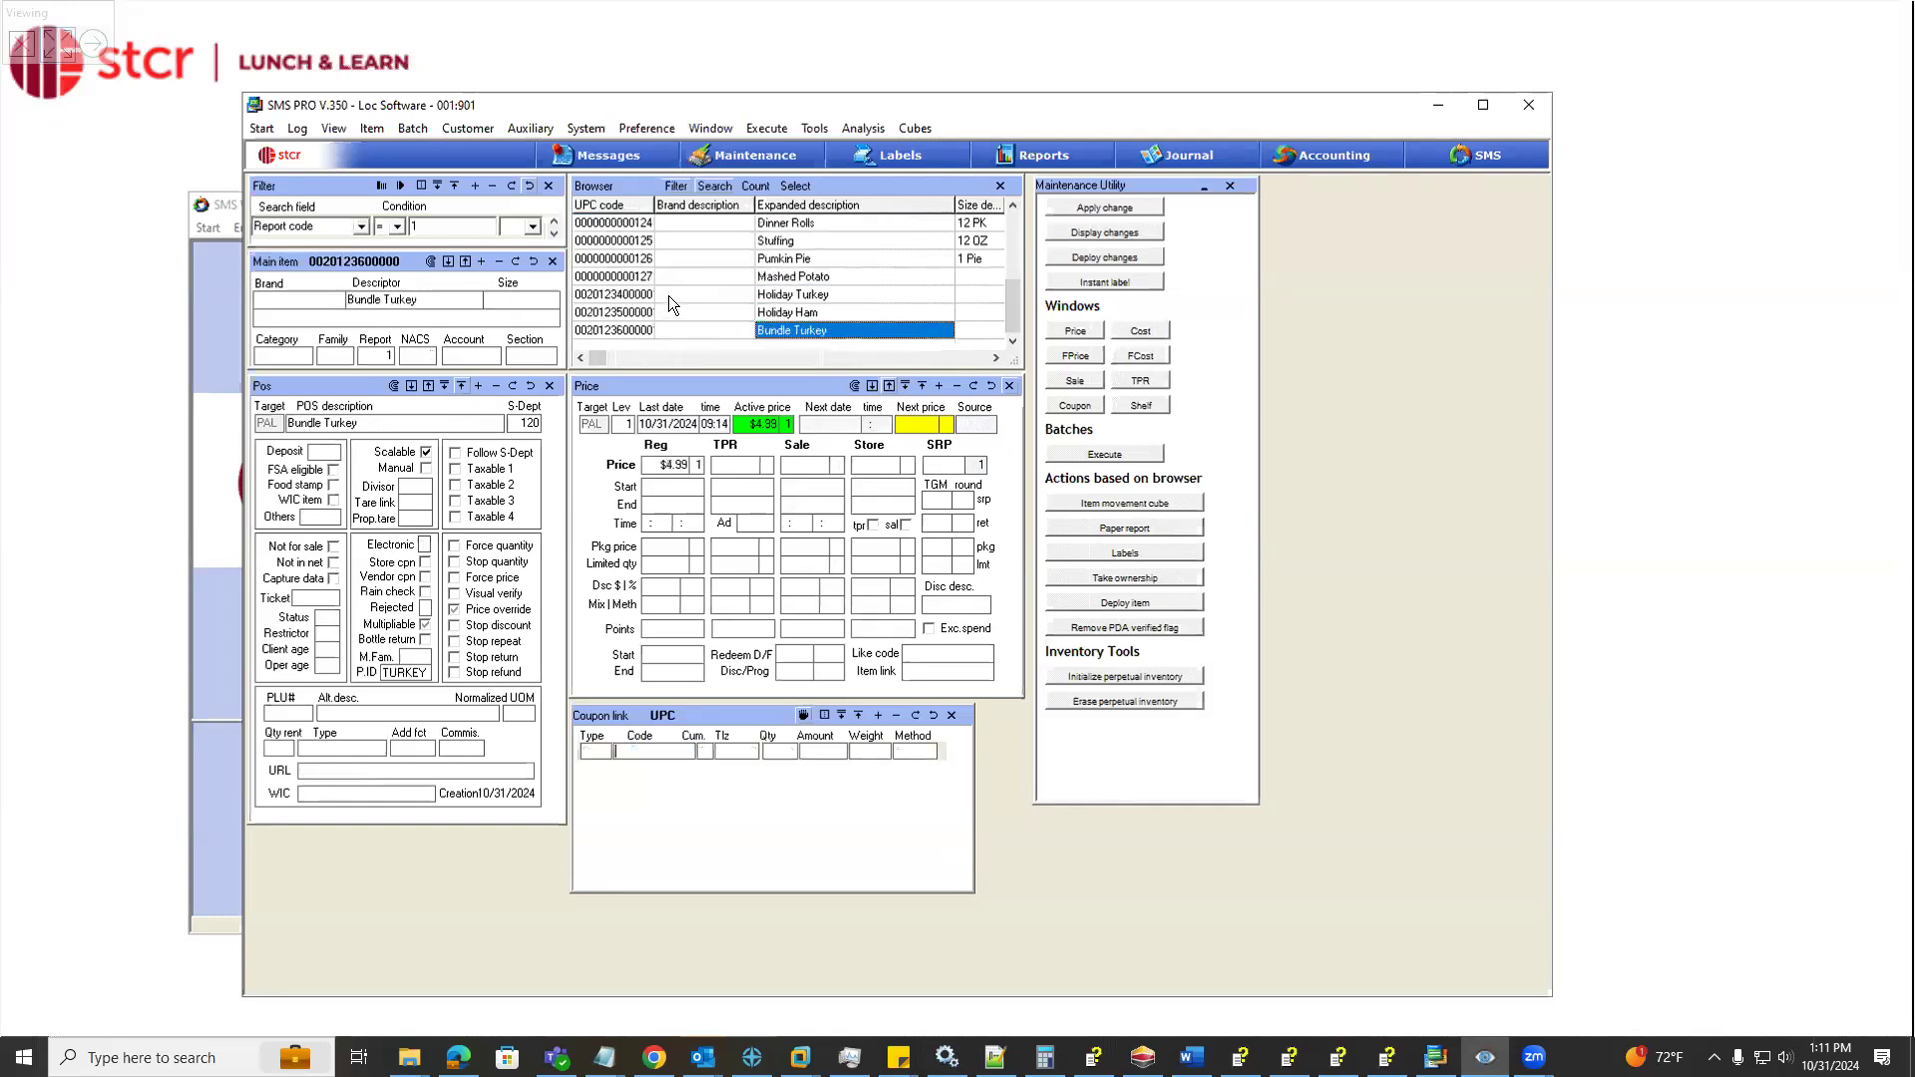
{"action": "left_click", "coordinate": [669, 295]}
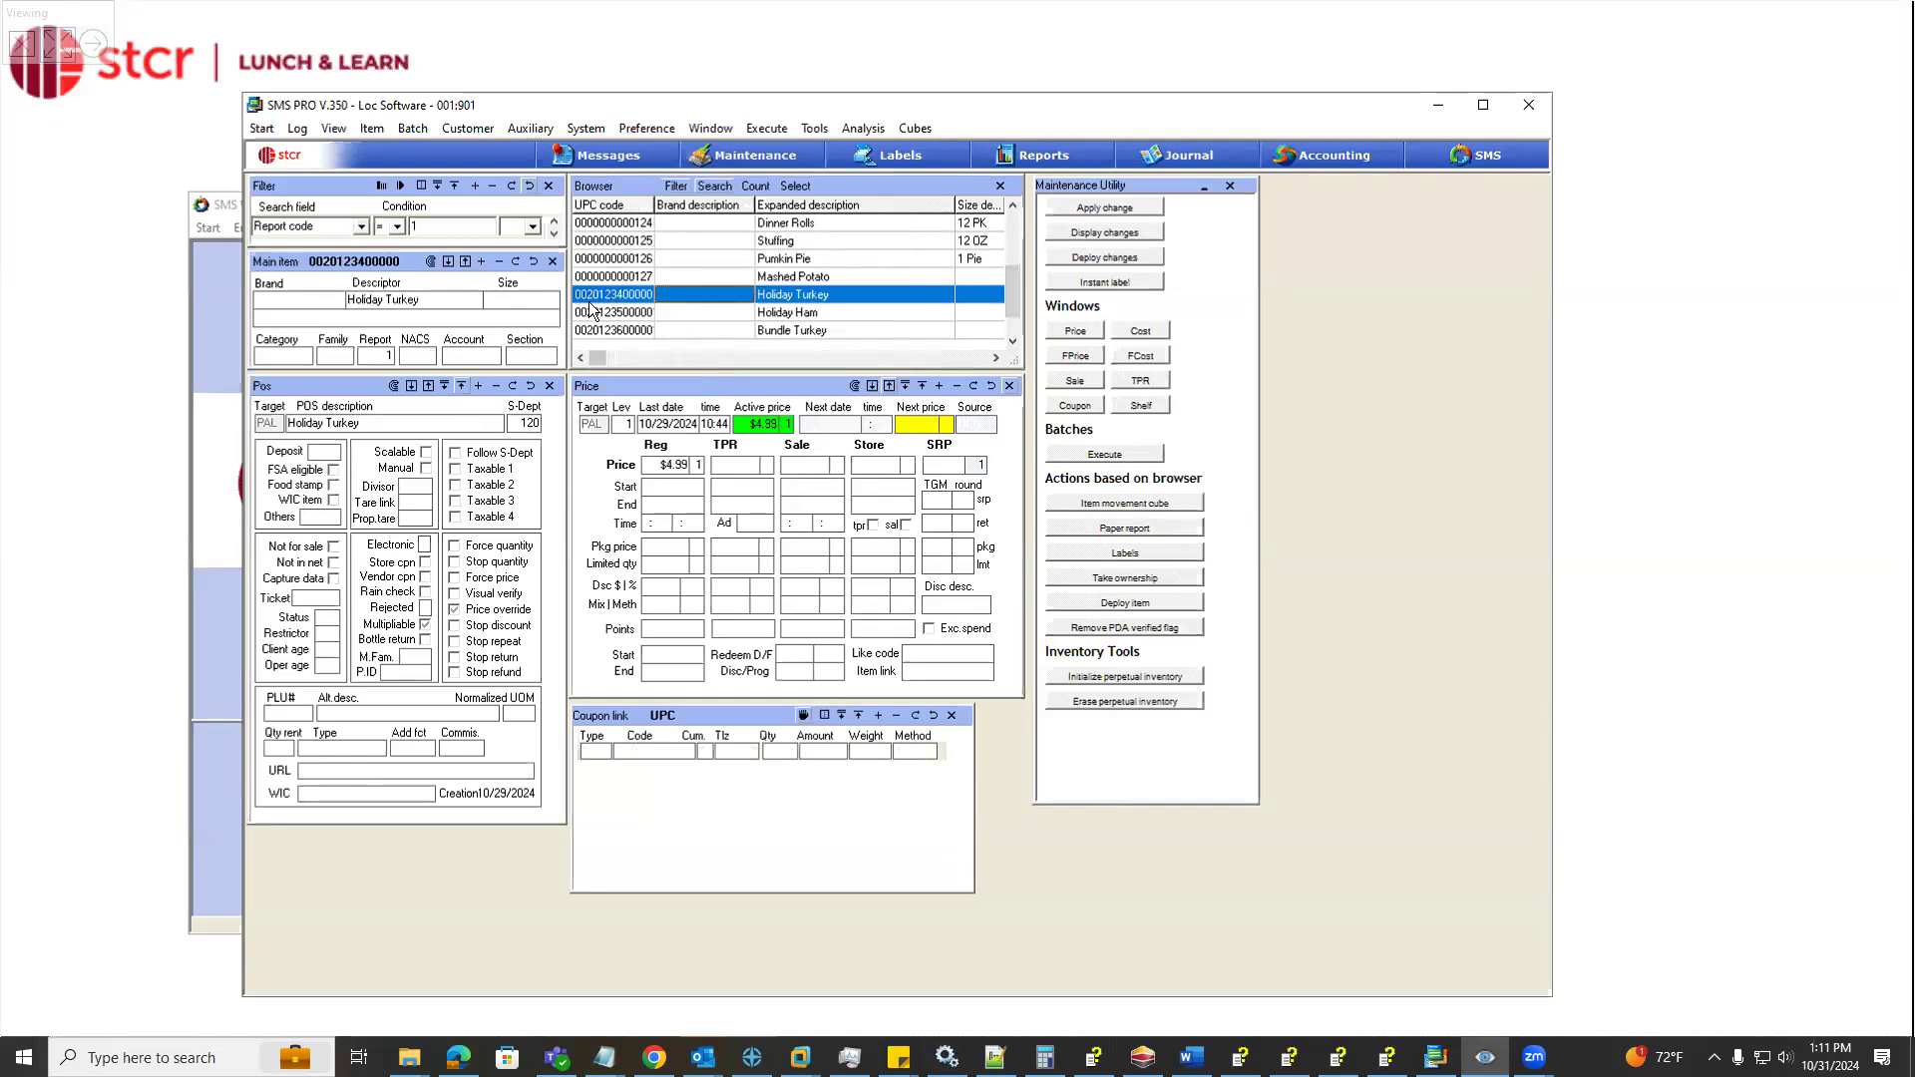
{"action": "left_click", "coordinate": [691, 280]}
{"action": "scroll", "coordinate": [690, 286], "scroll_direction": "up", "scroll_amount": 6}
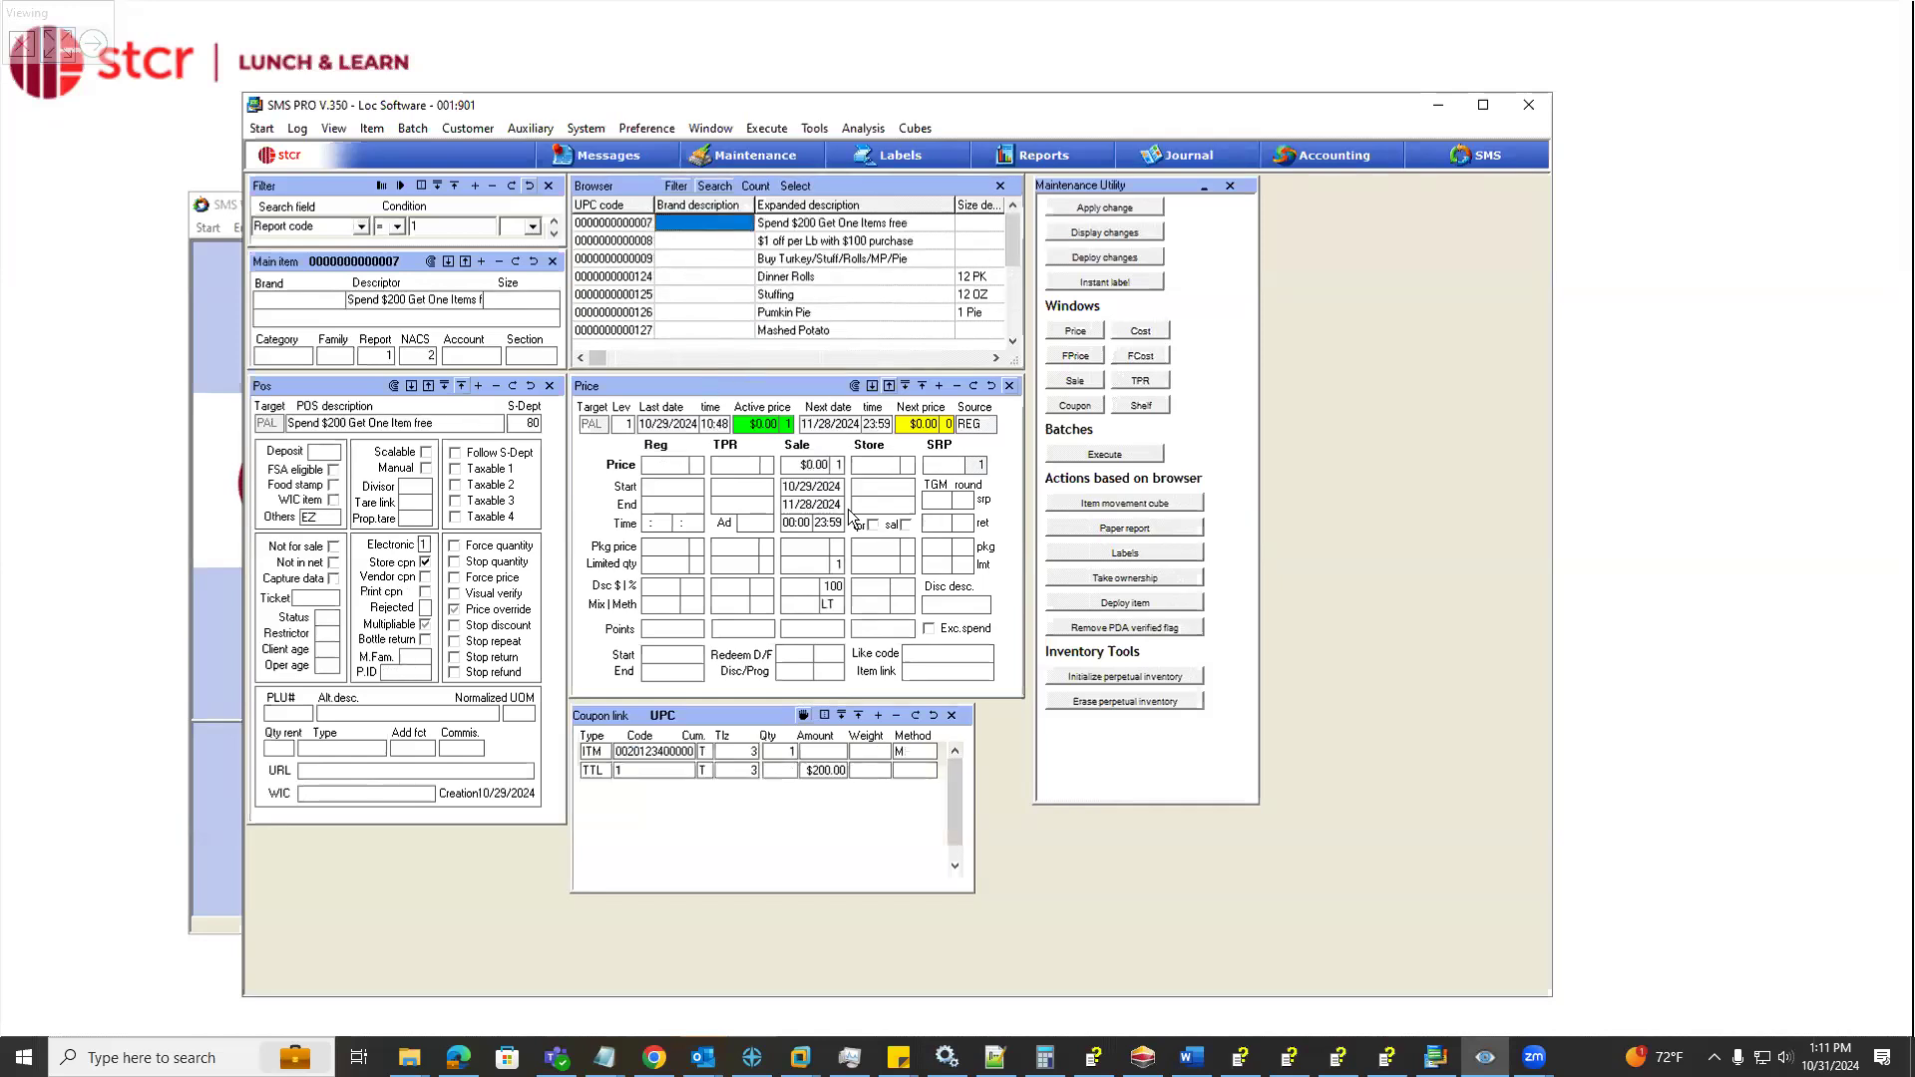
Examine the item sales row of the coupon link, including its type choices, code, quantity and method options
{"action": "left_click", "coordinate": [606, 753]}
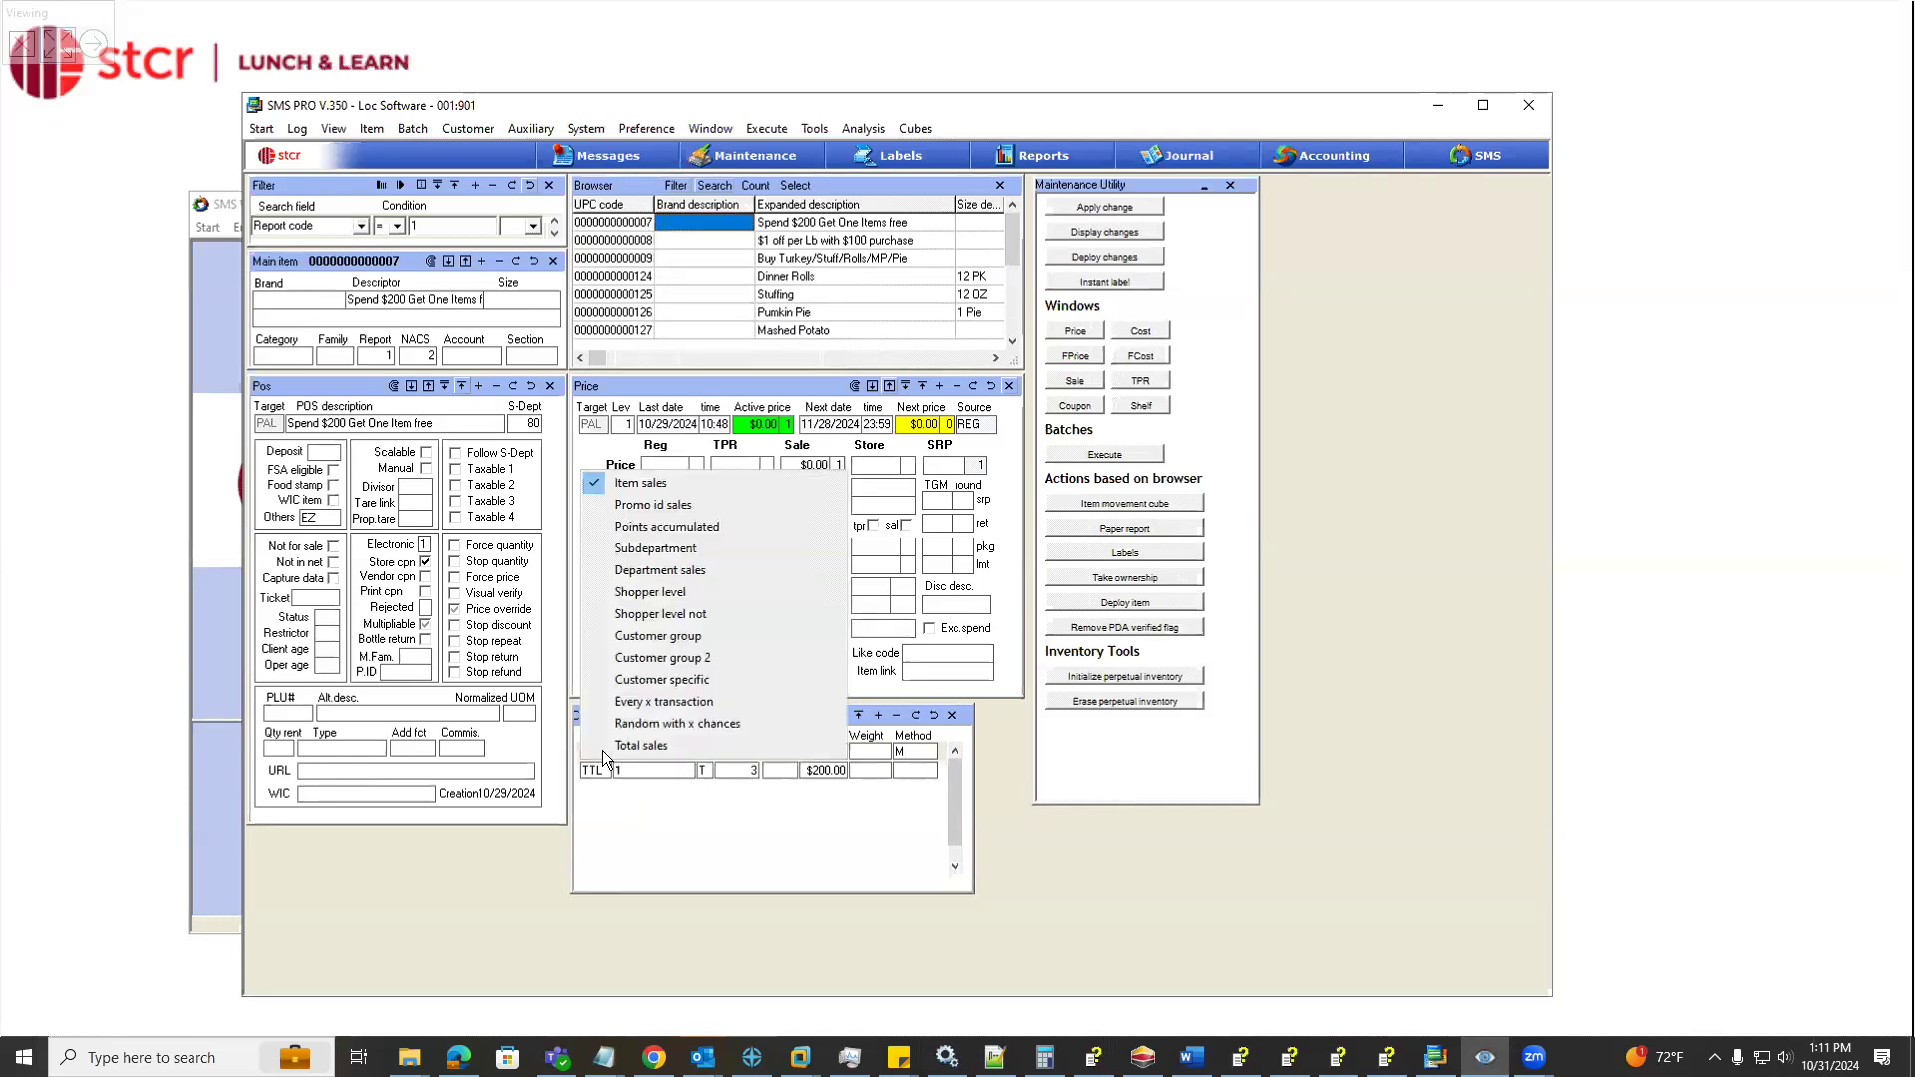
{"action": "left_click", "coordinate": [622, 802]}
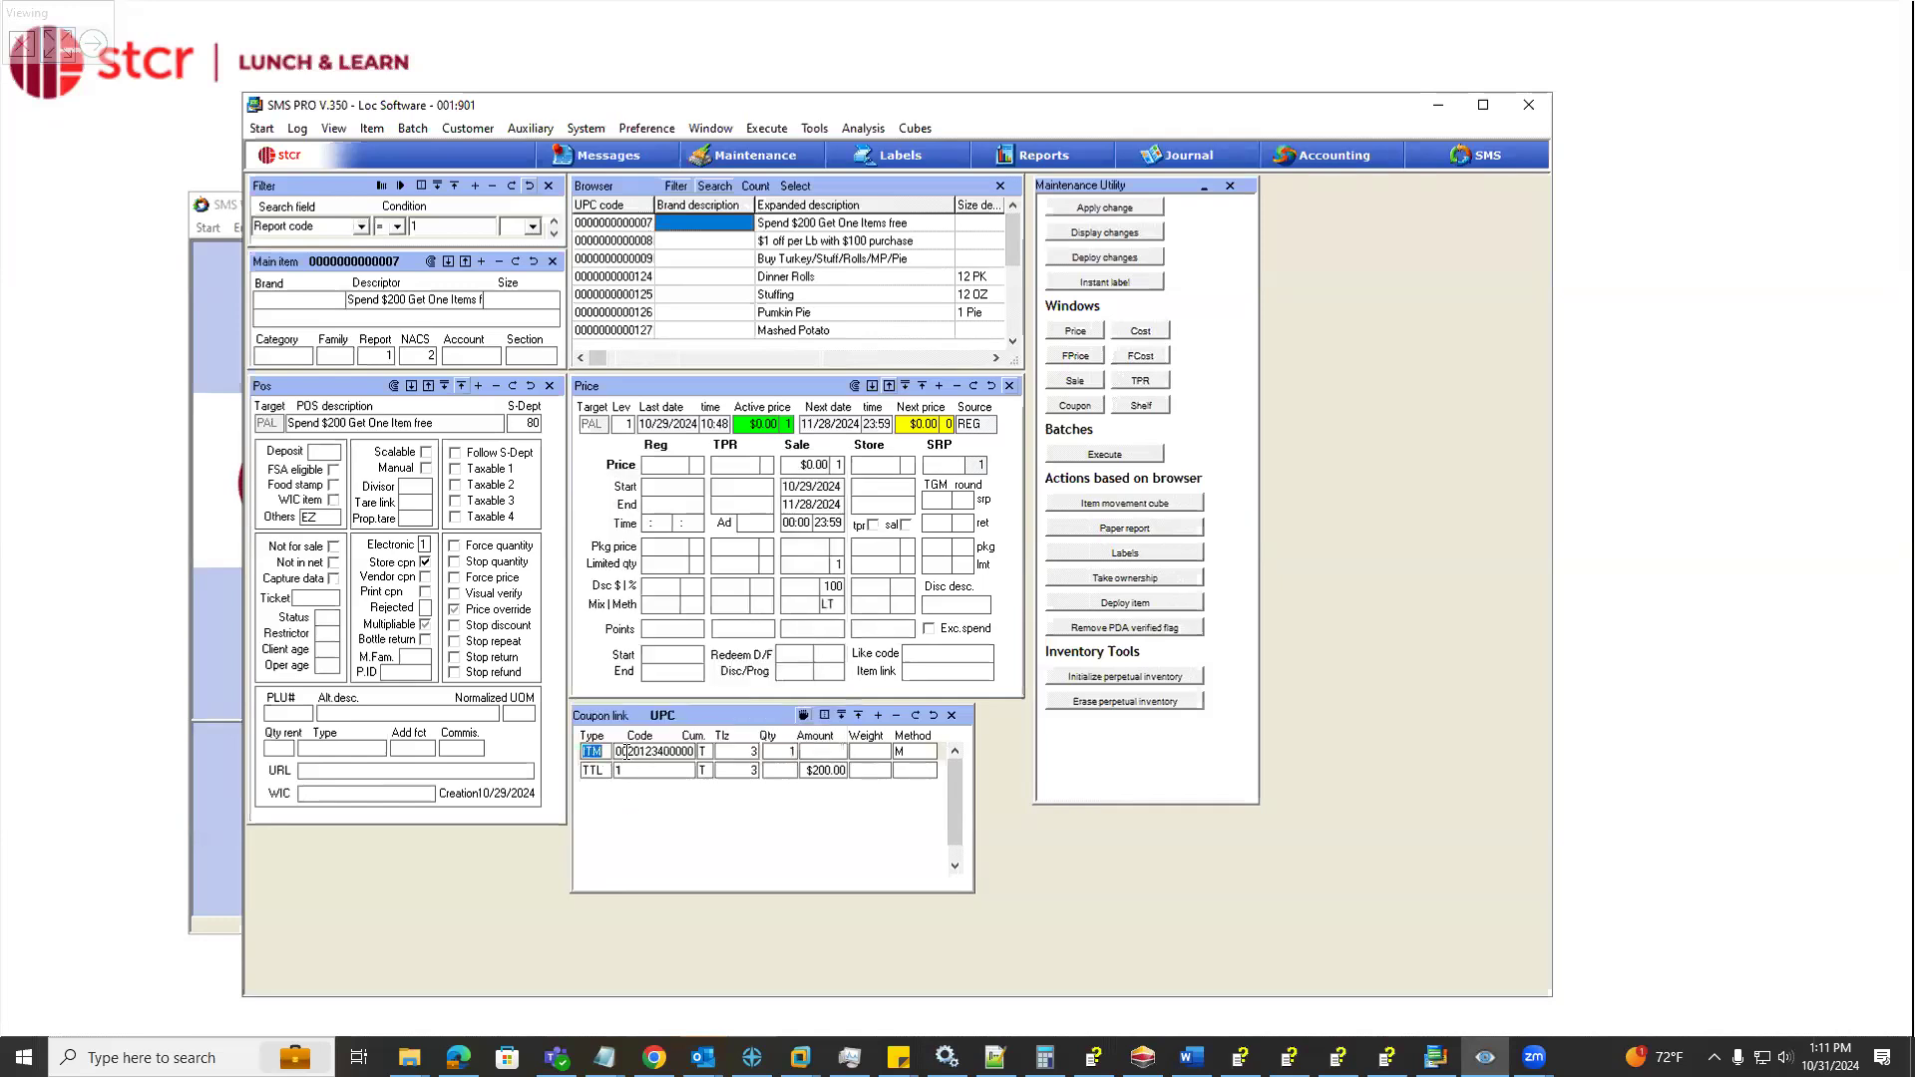
{"action": "left_click", "coordinate": [625, 752]}
{"action": "left_click", "coordinate": [769, 752]}
{"action": "left_click", "coordinate": [908, 751]}
{"action": "left_click", "coordinate": [907, 752]}
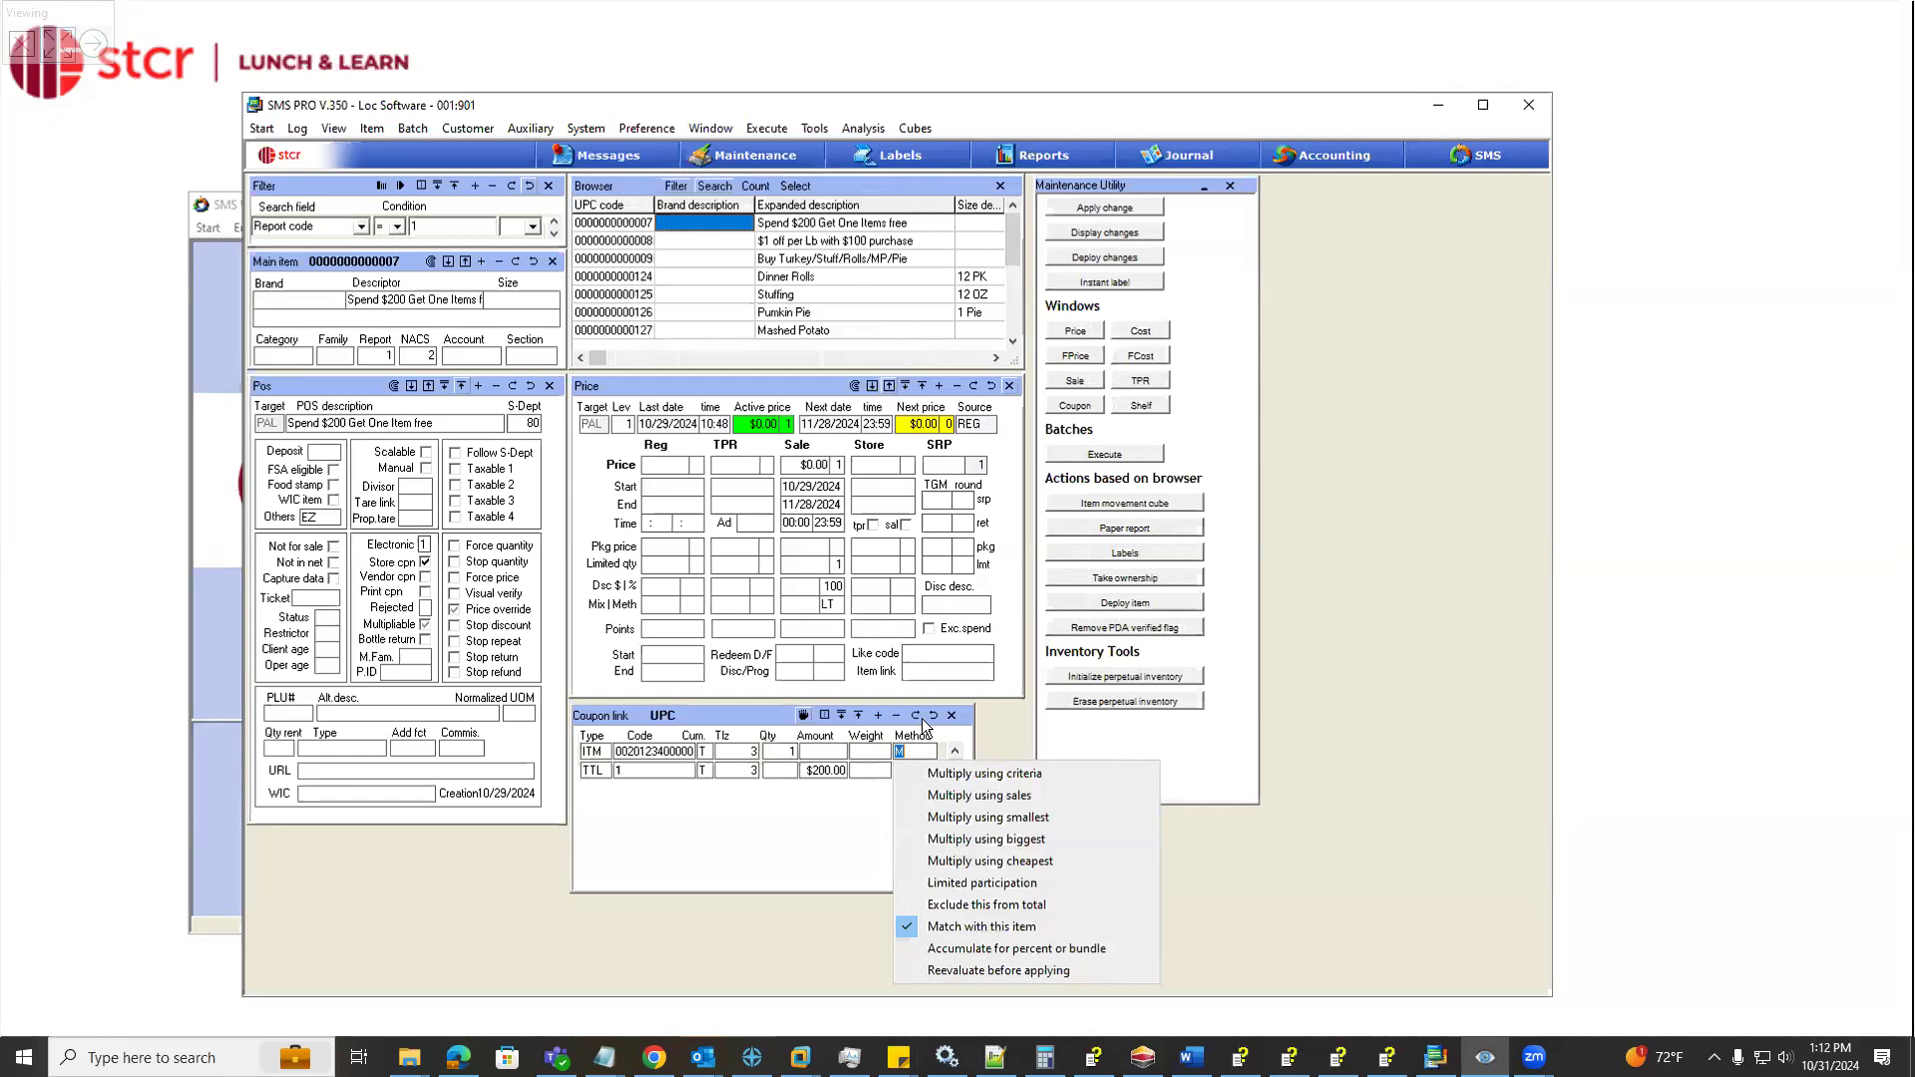
{"action": "left_click", "coordinate": [917, 717]}
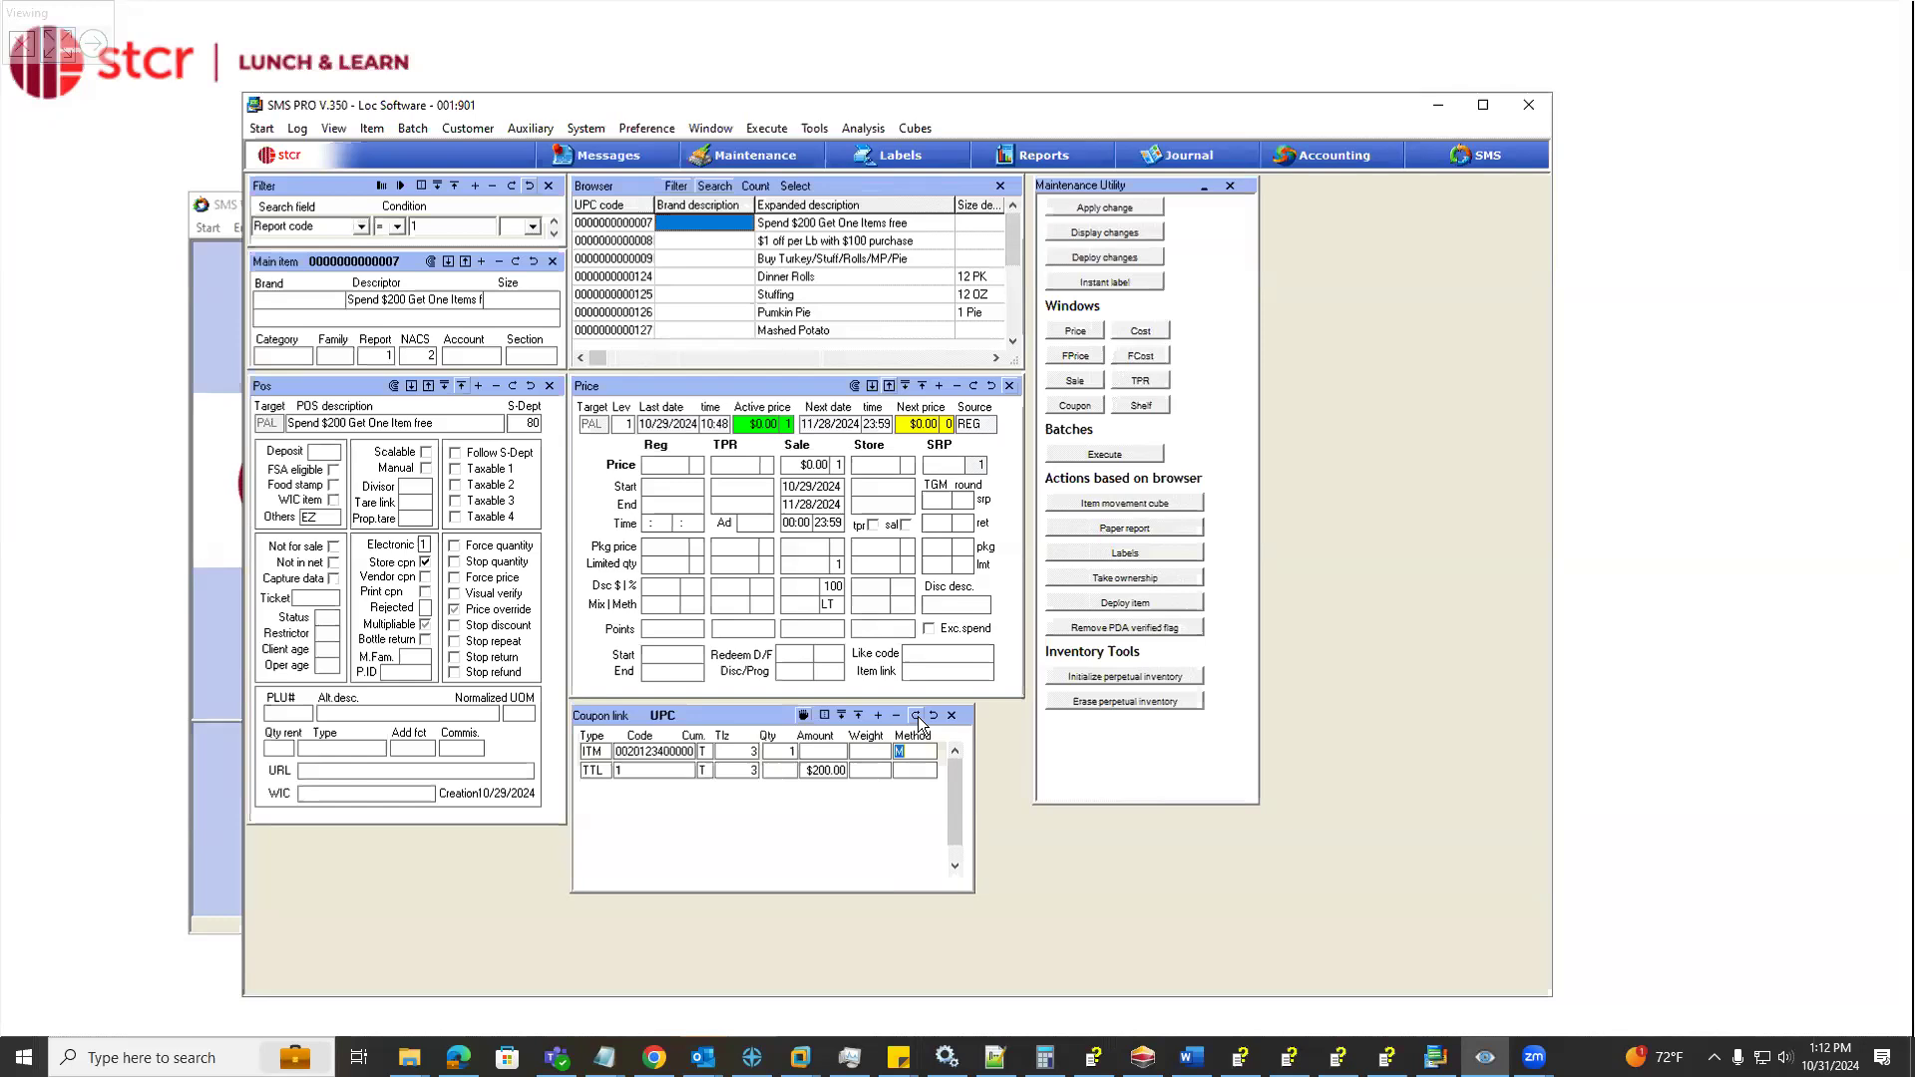
{"action": "left_click", "coordinate": [880, 716]}
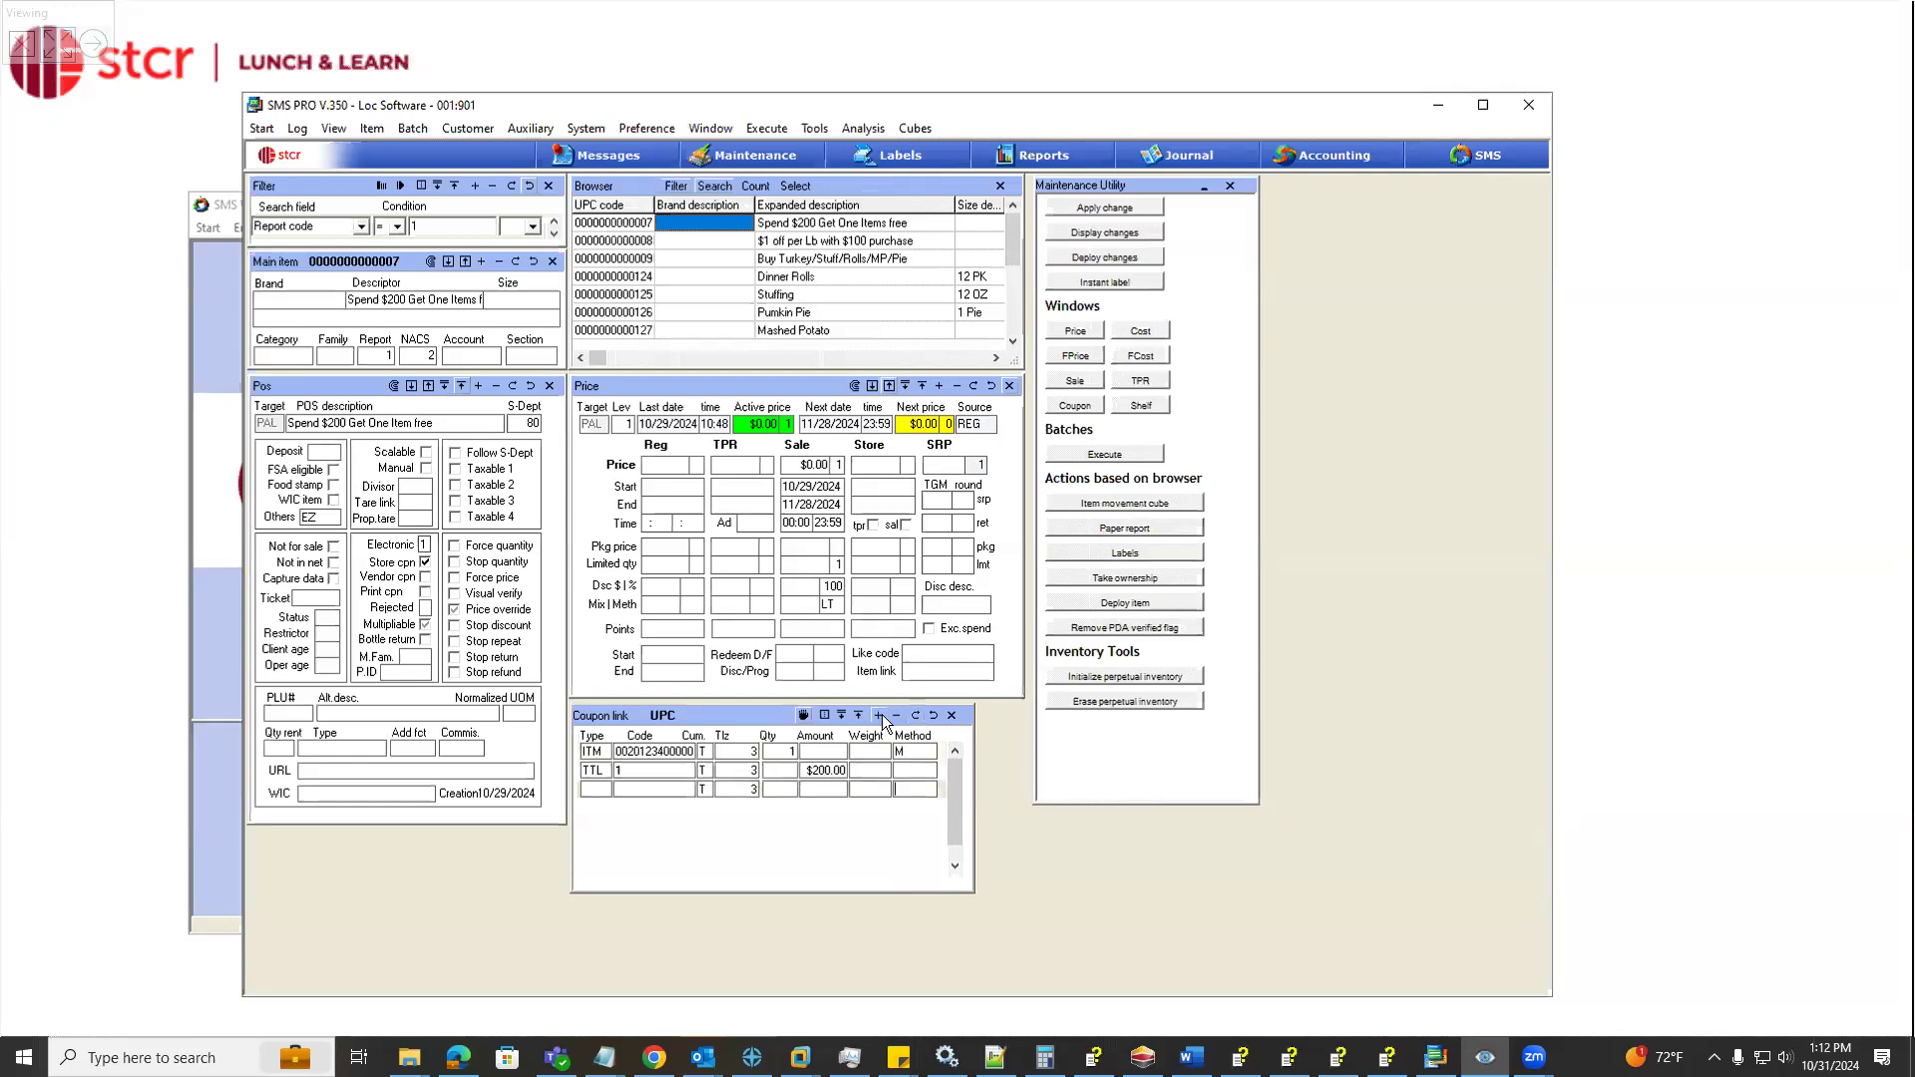
{"action": "left_click", "coordinate": [599, 788]}
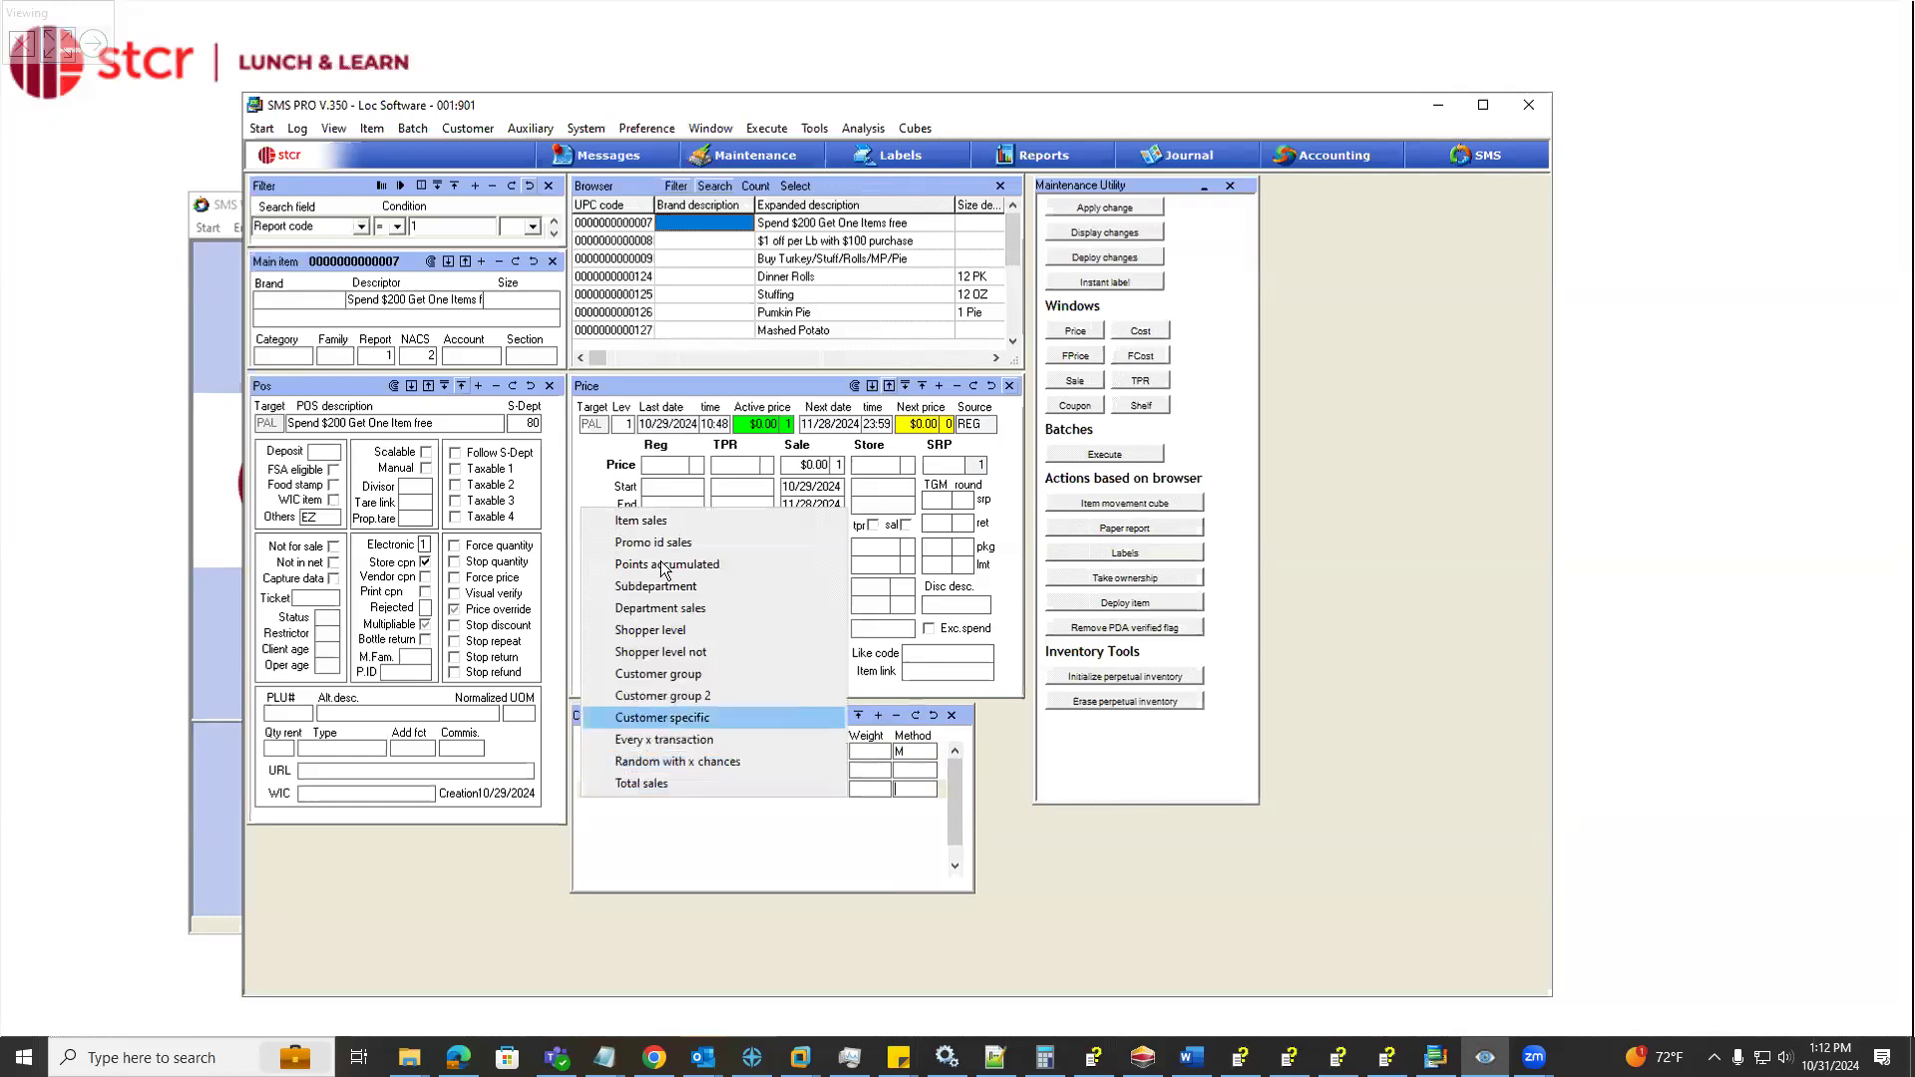
{"action": "left_click", "coordinate": [768, 529]}
{"action": "type", "text": "002012500000"}
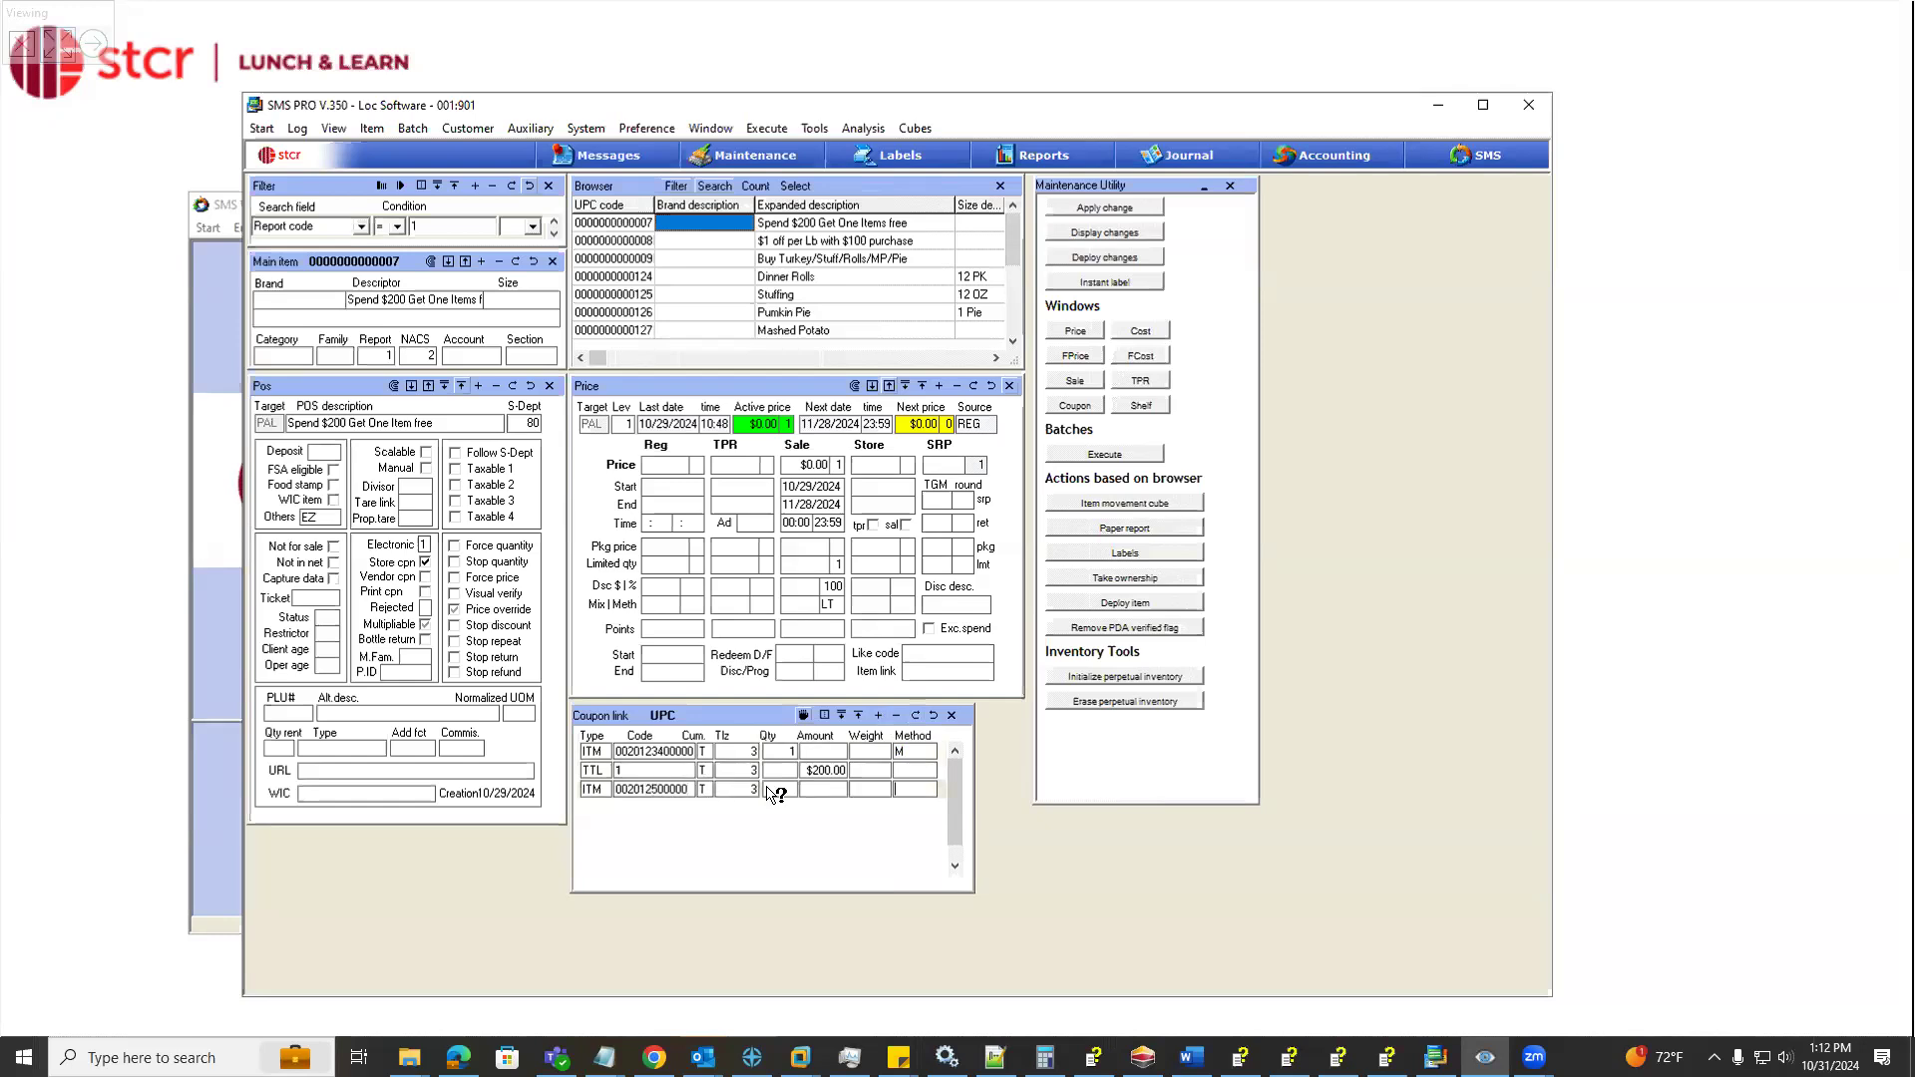
{"action": "left_click", "coordinate": [794, 788]}
{"action": "type", "text": "1"}
Delete the newly added third item sales row from the coupon link
{"action": "left_click", "coordinate": [678, 750]}
{"action": "left_click", "coordinate": [663, 772]}
{"action": "left_click", "coordinate": [662, 787]}
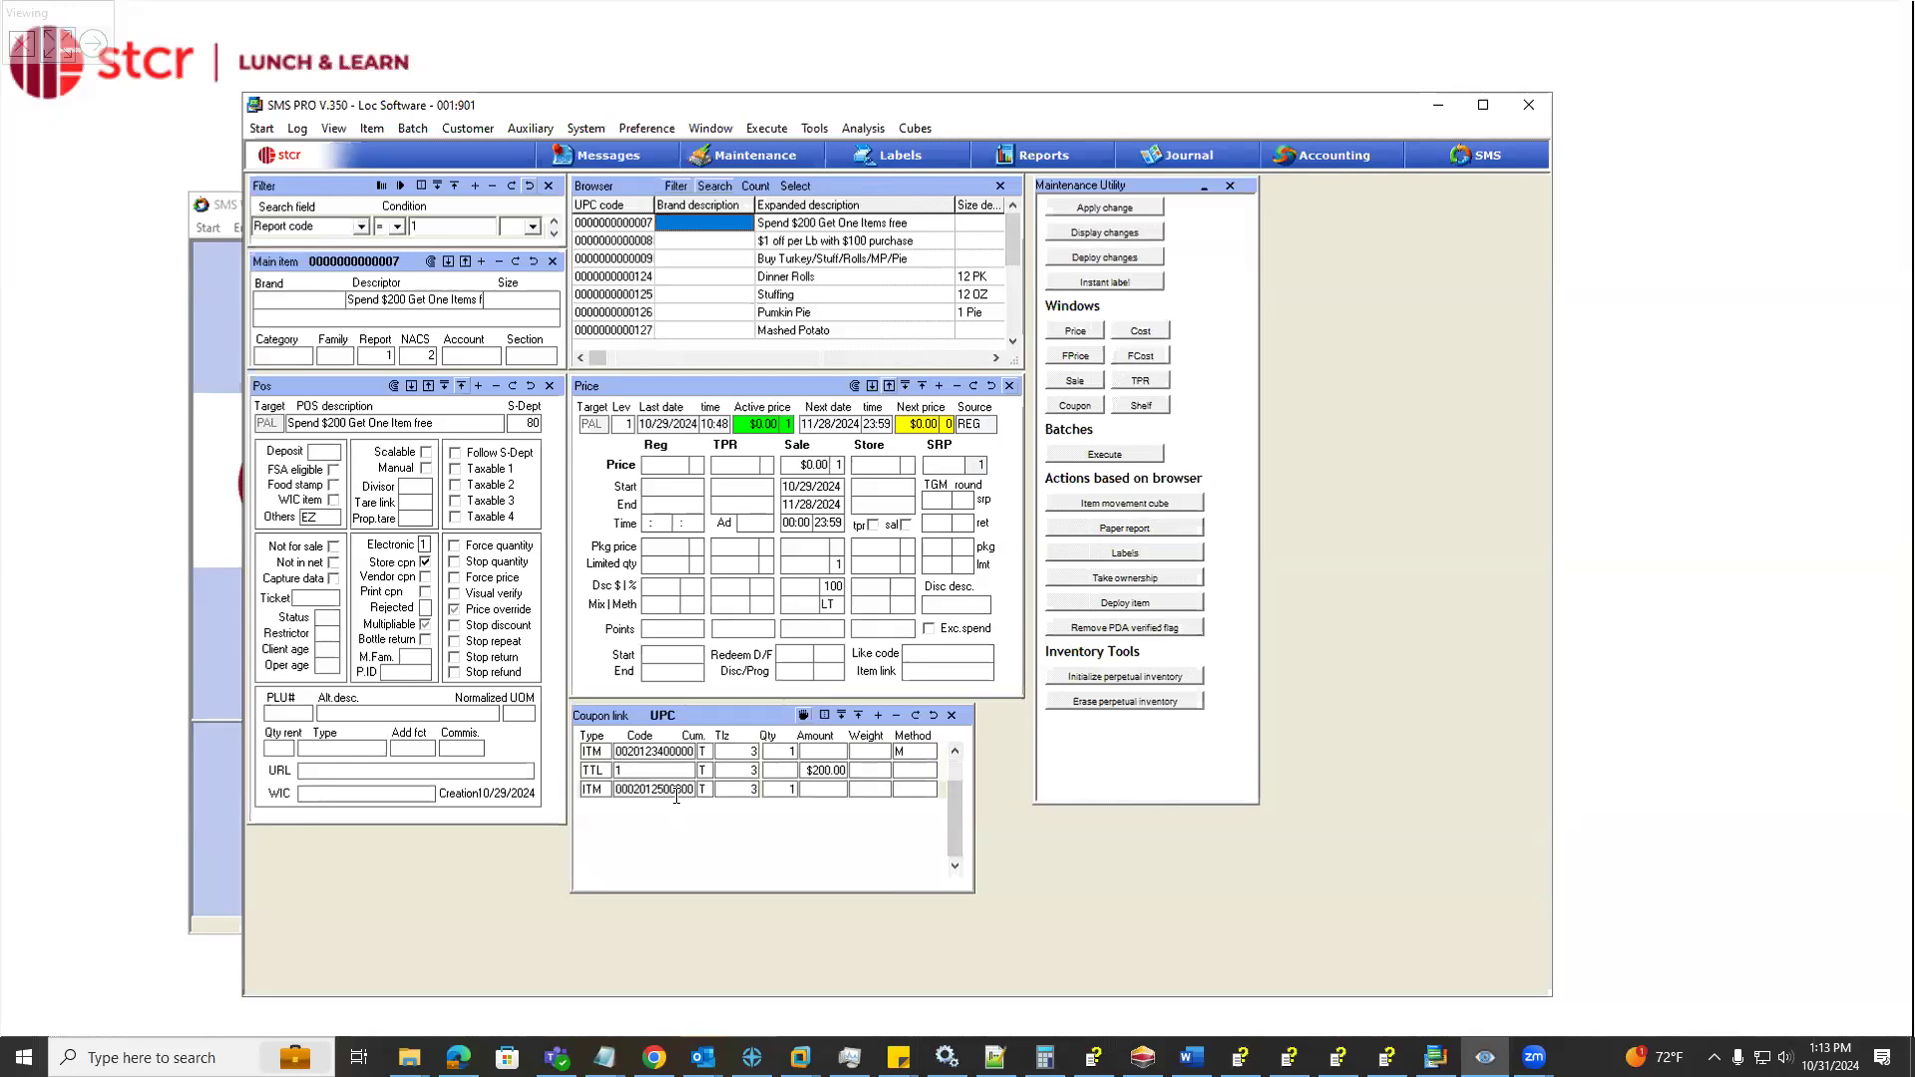
{"action": "left_click", "coordinate": [896, 716]}
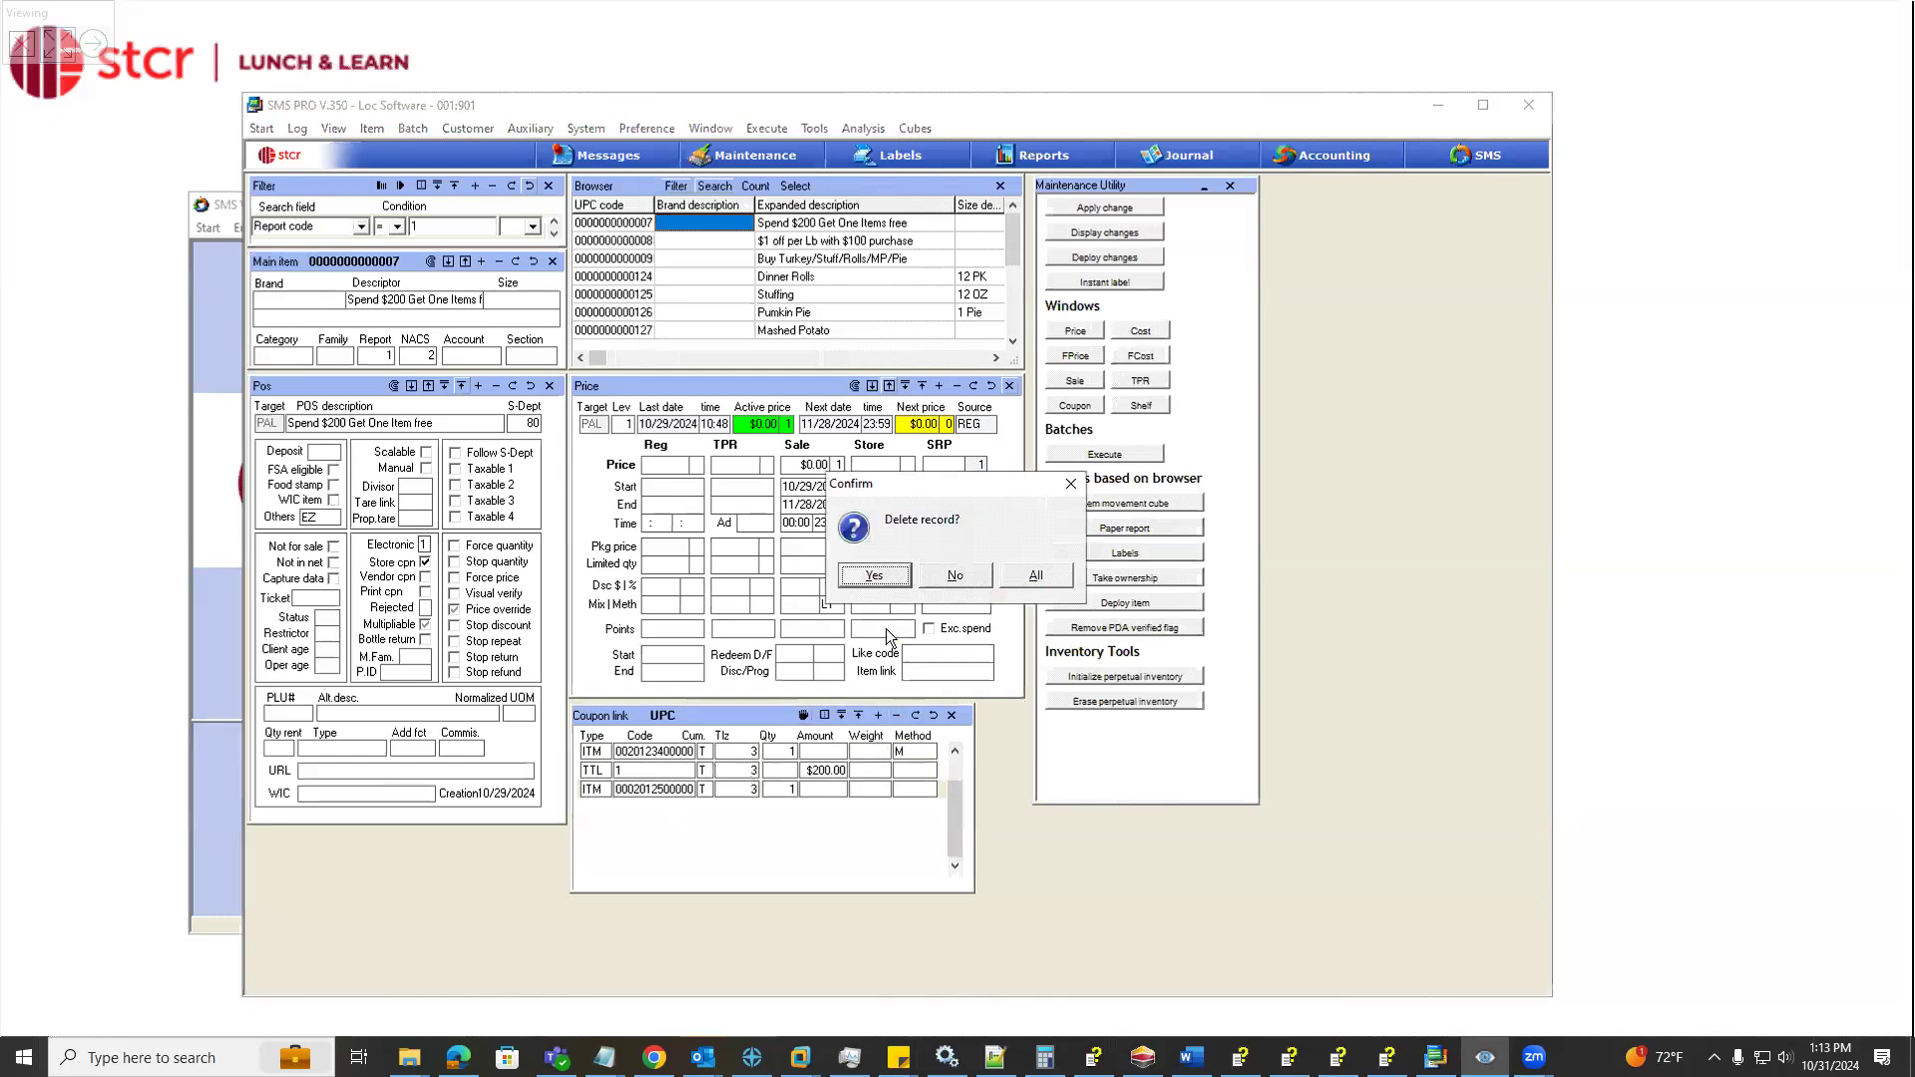
{"action": "left_click", "coordinate": [874, 576]}
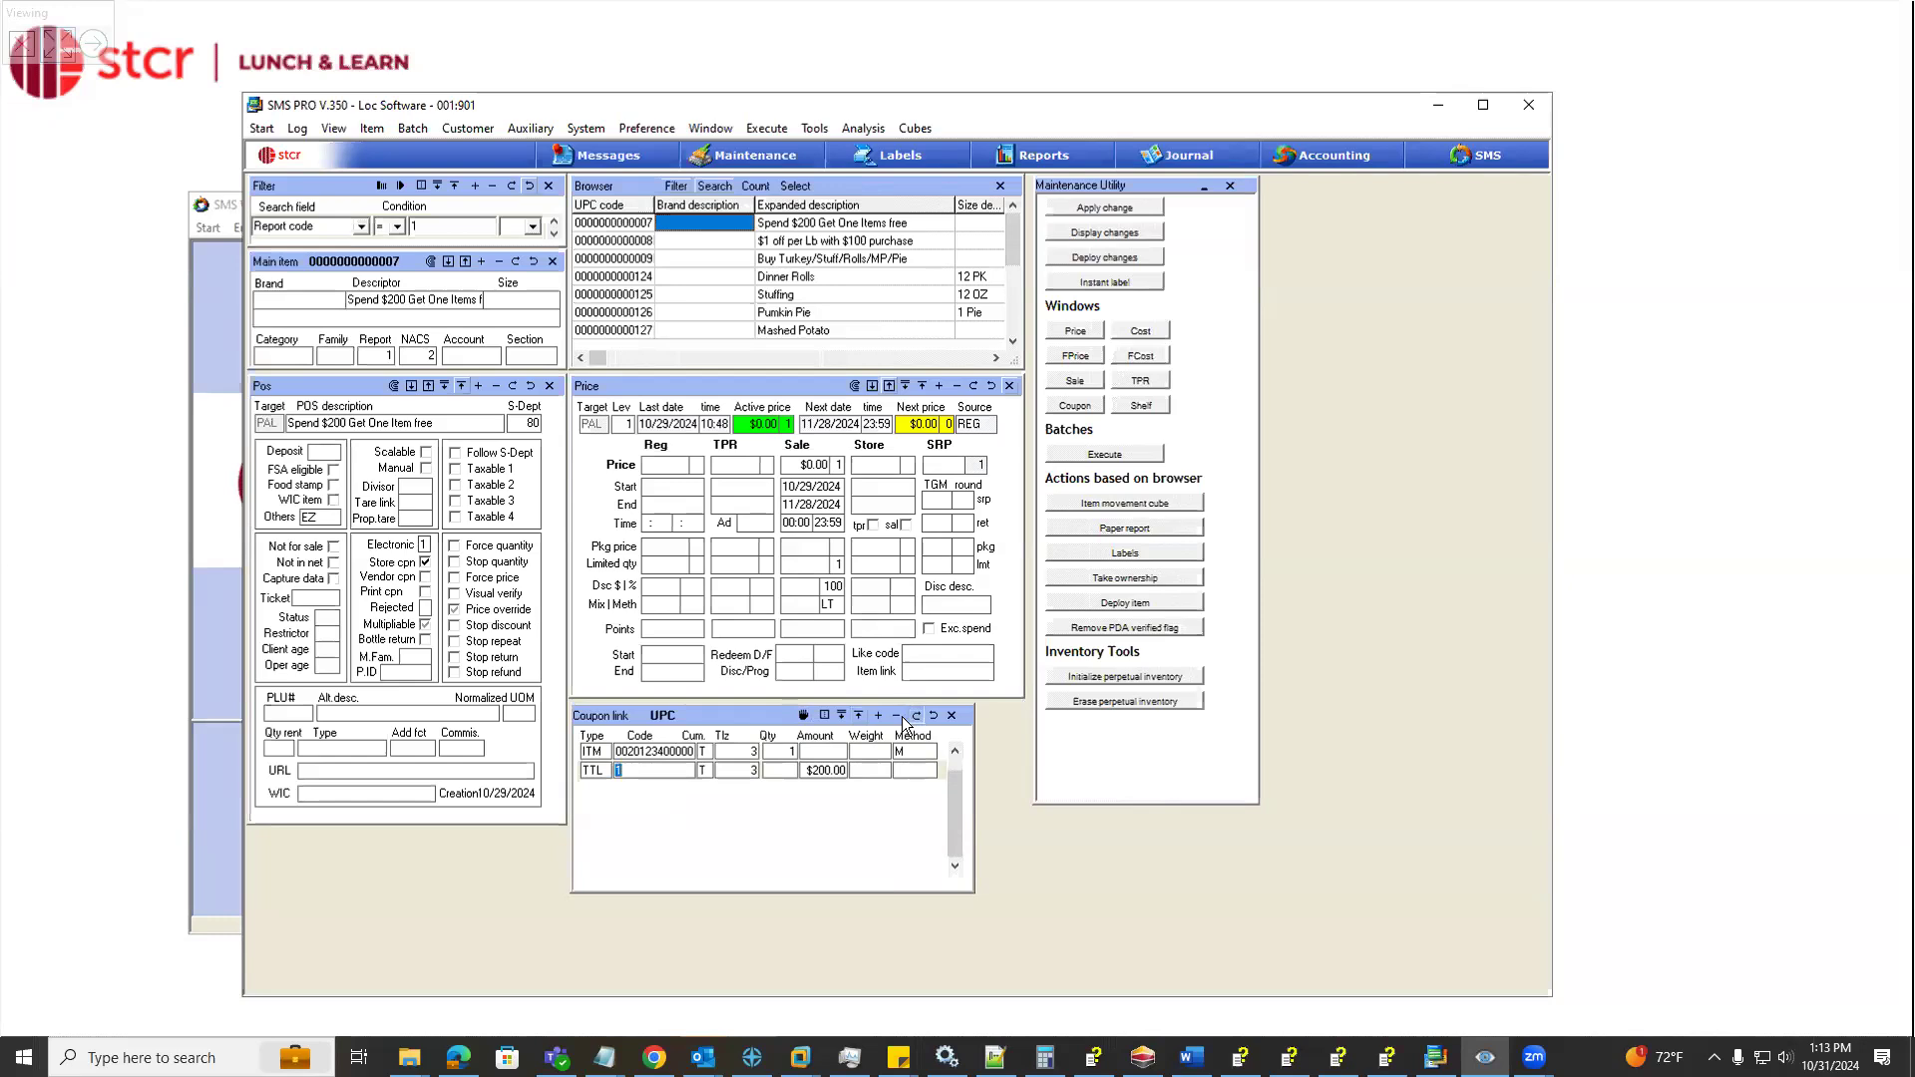
Switch to the SMS register and ring up a $200.00 Grocery department sale
{"action": "left_click", "coordinate": [212, 543]}
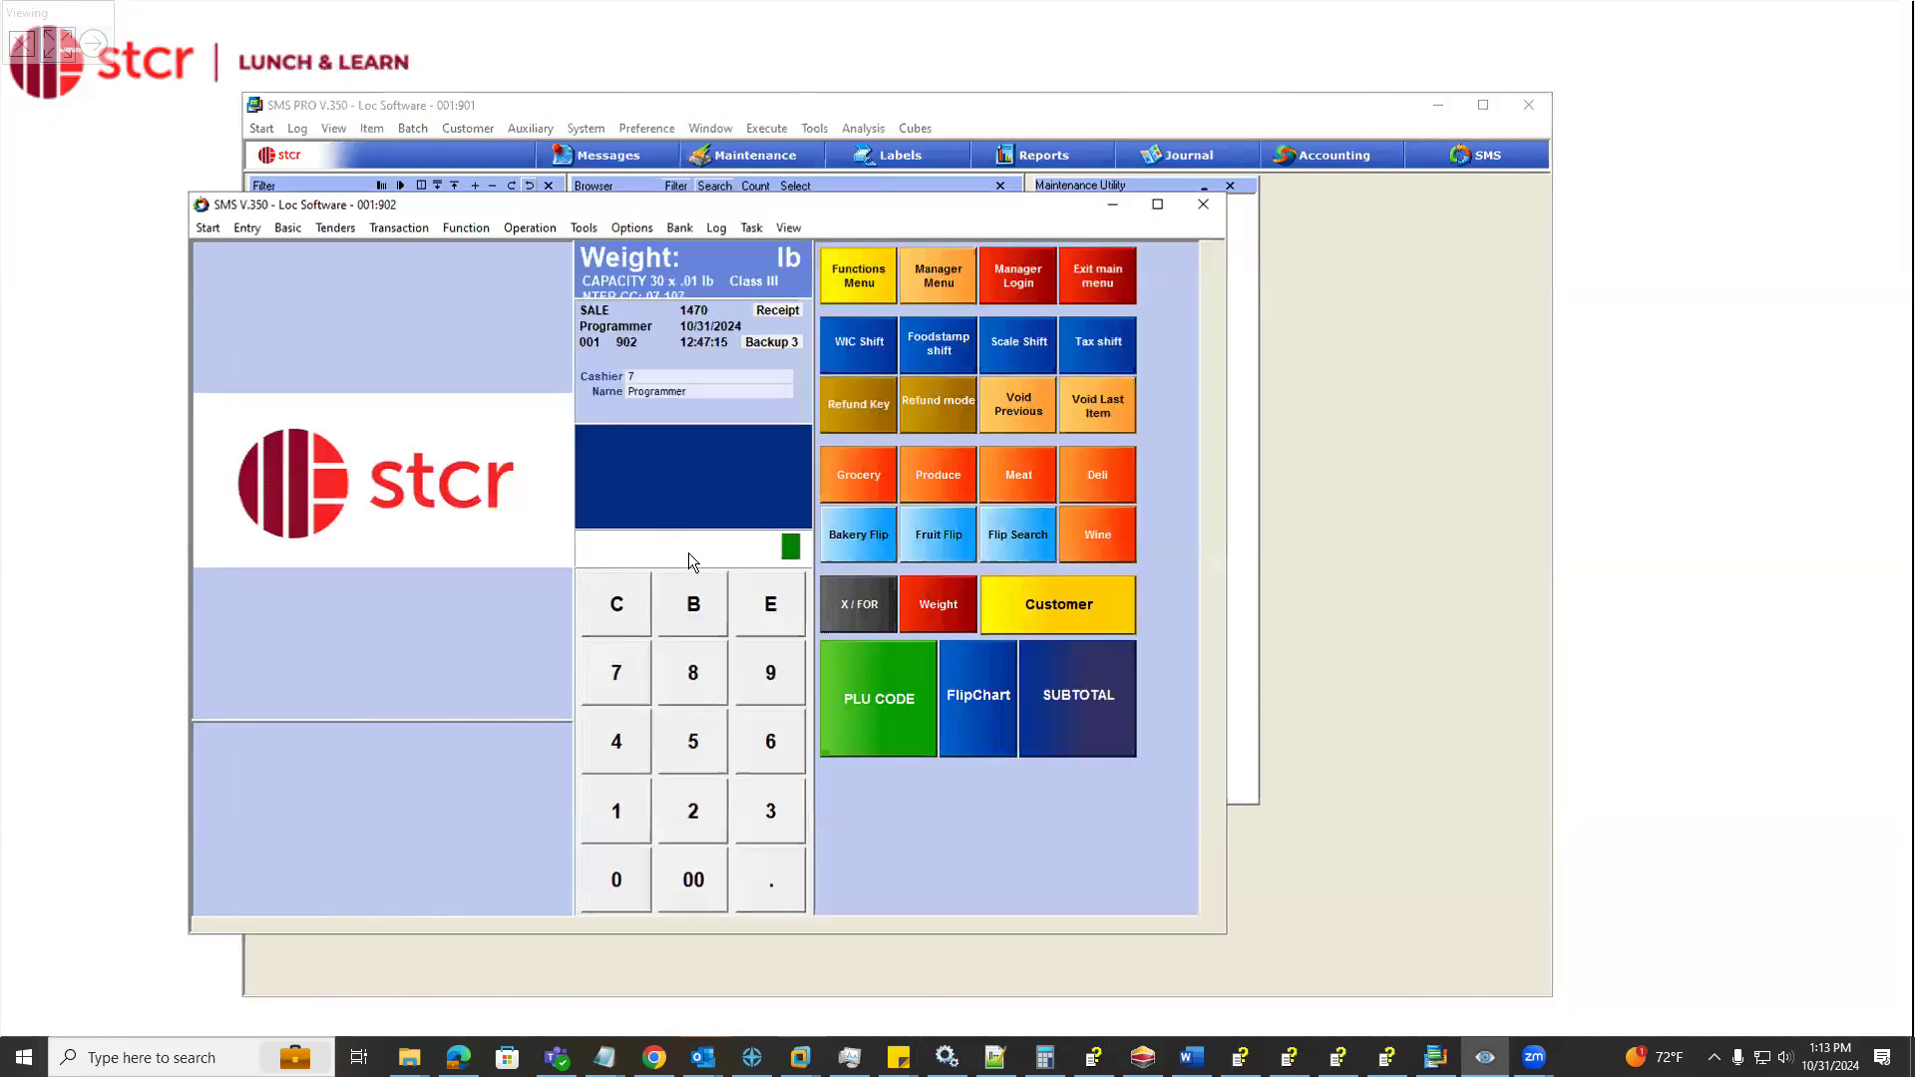
{"action": "type", "text": "200.00"}
{"action": "left_click", "coordinate": [879, 465]}
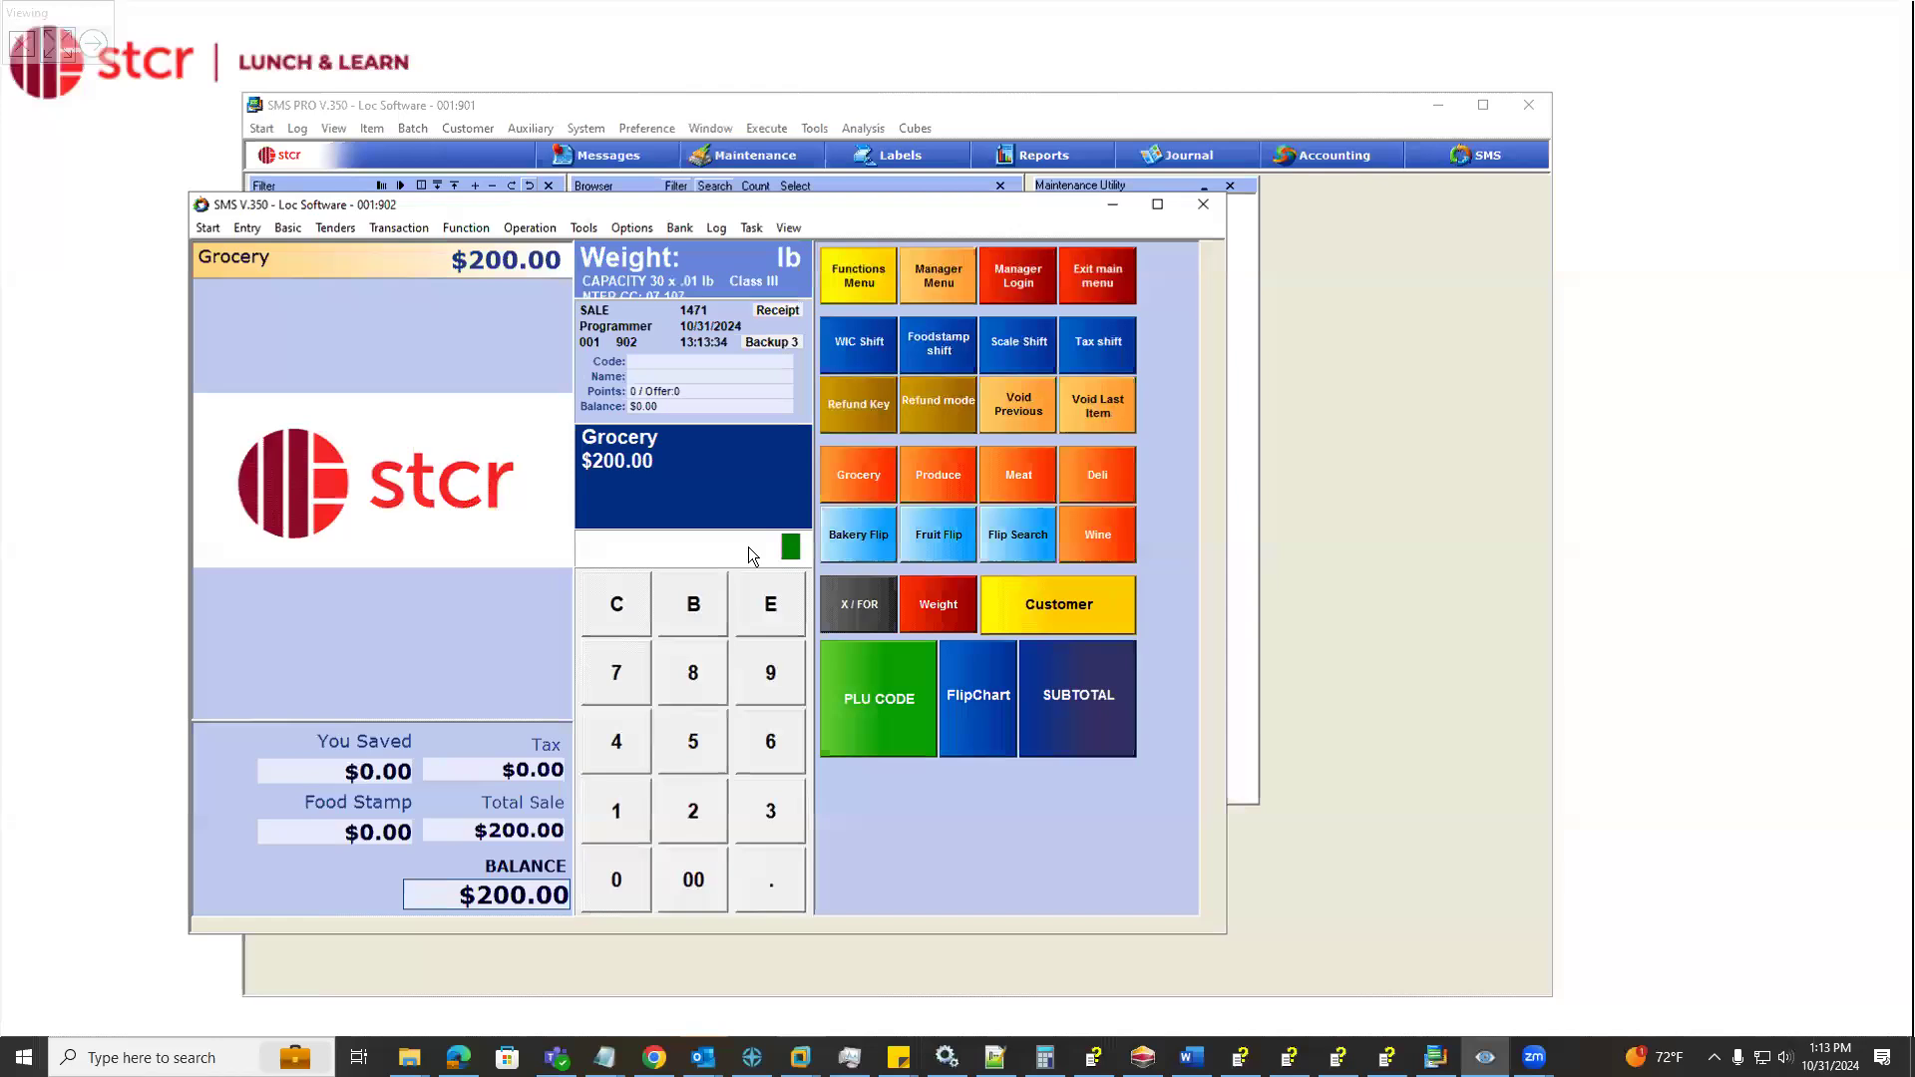
Ring up the Holiday Turkey by its 201234 PLU code at $12.99 and subtotal the sale
{"action": "type", "text": "201234"}
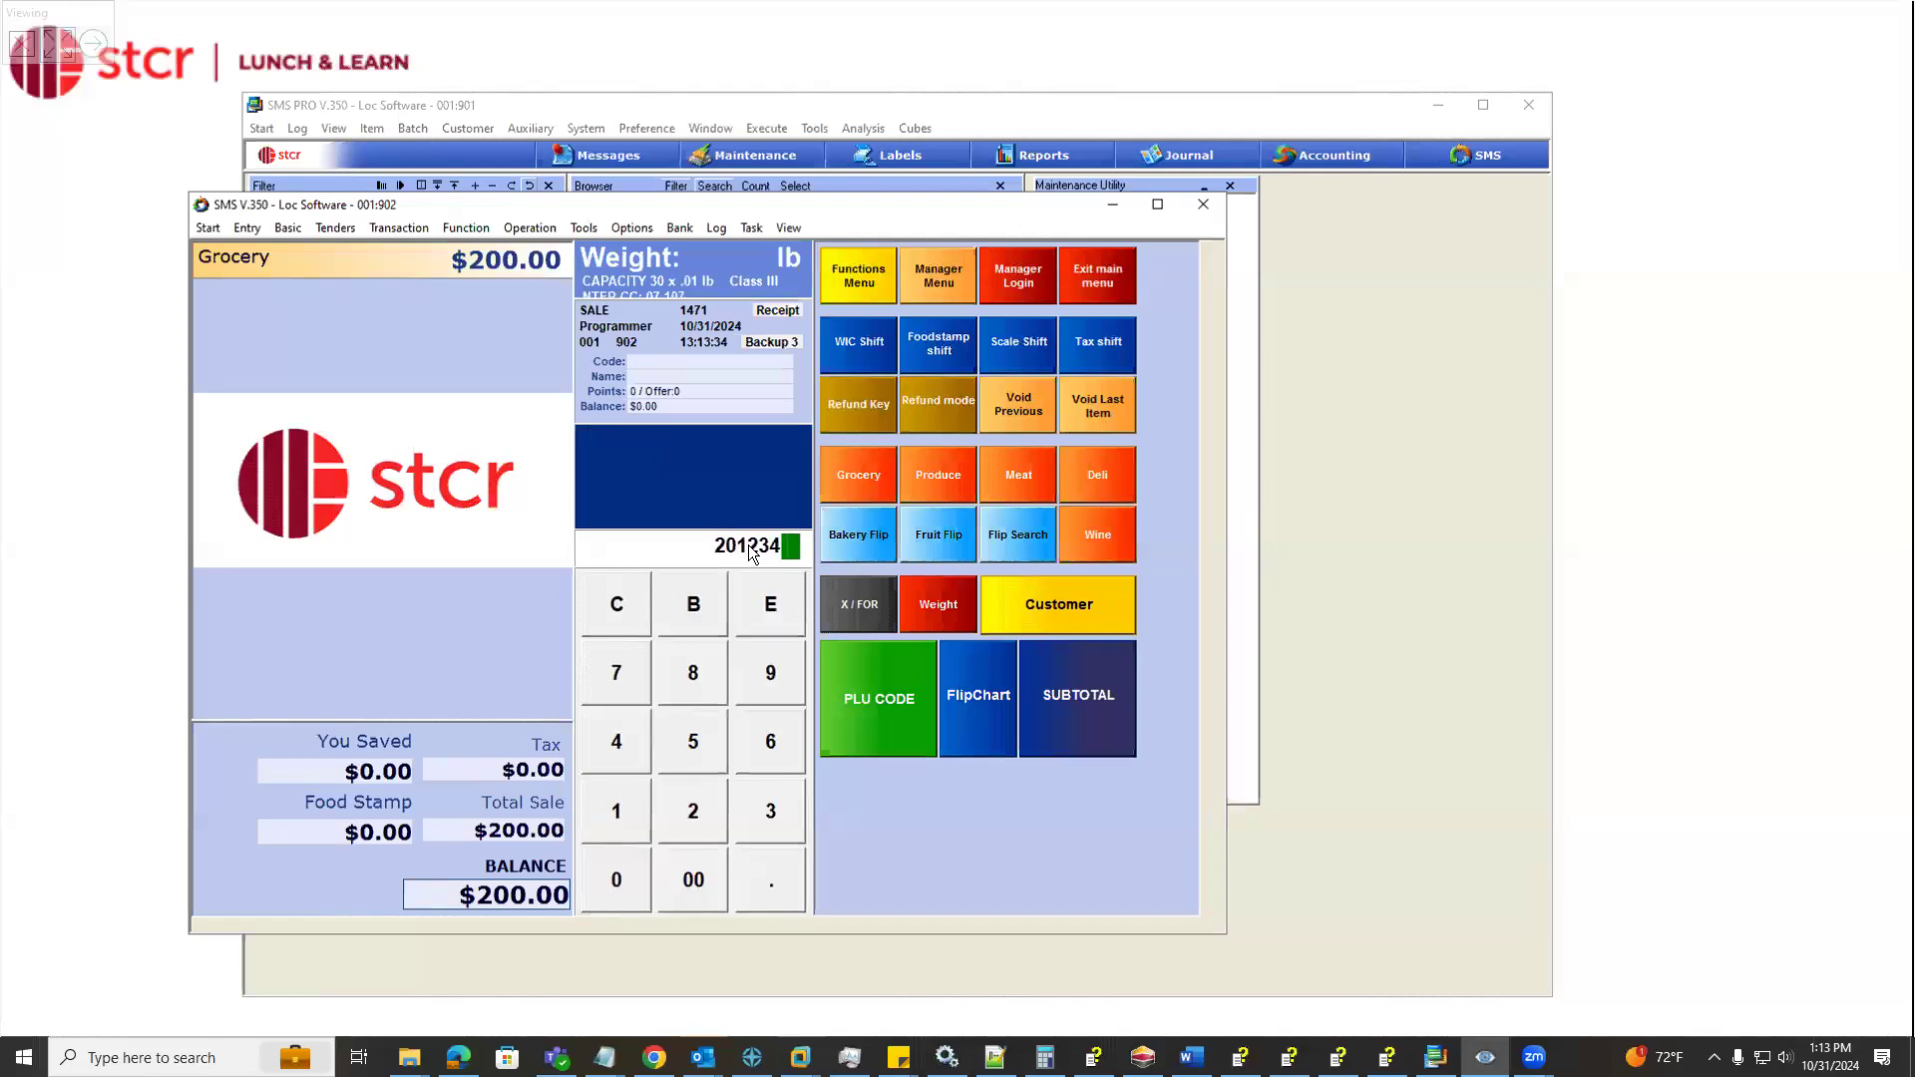
{"action": "type", "text": "01299"}
{"action": "left_click", "coordinate": [889, 705]}
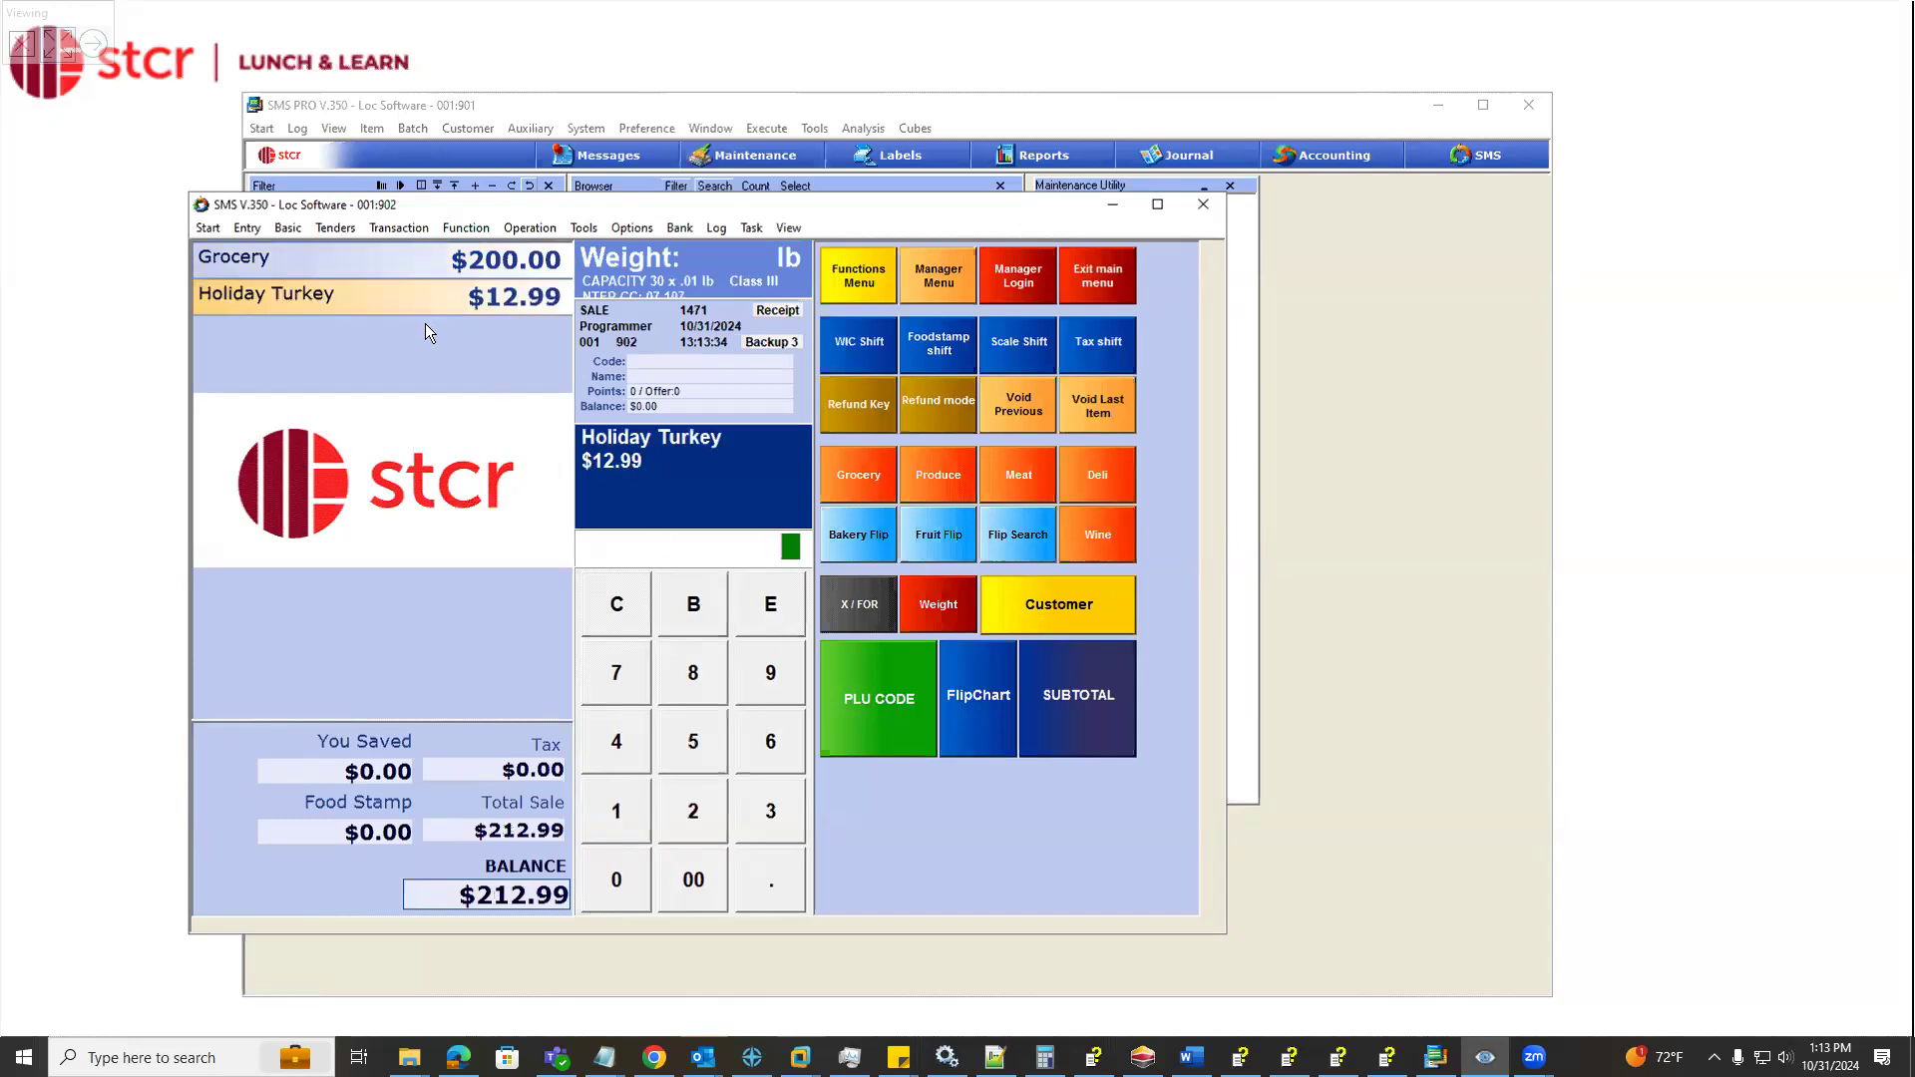
{"action": "left_click", "coordinate": [1093, 718]}
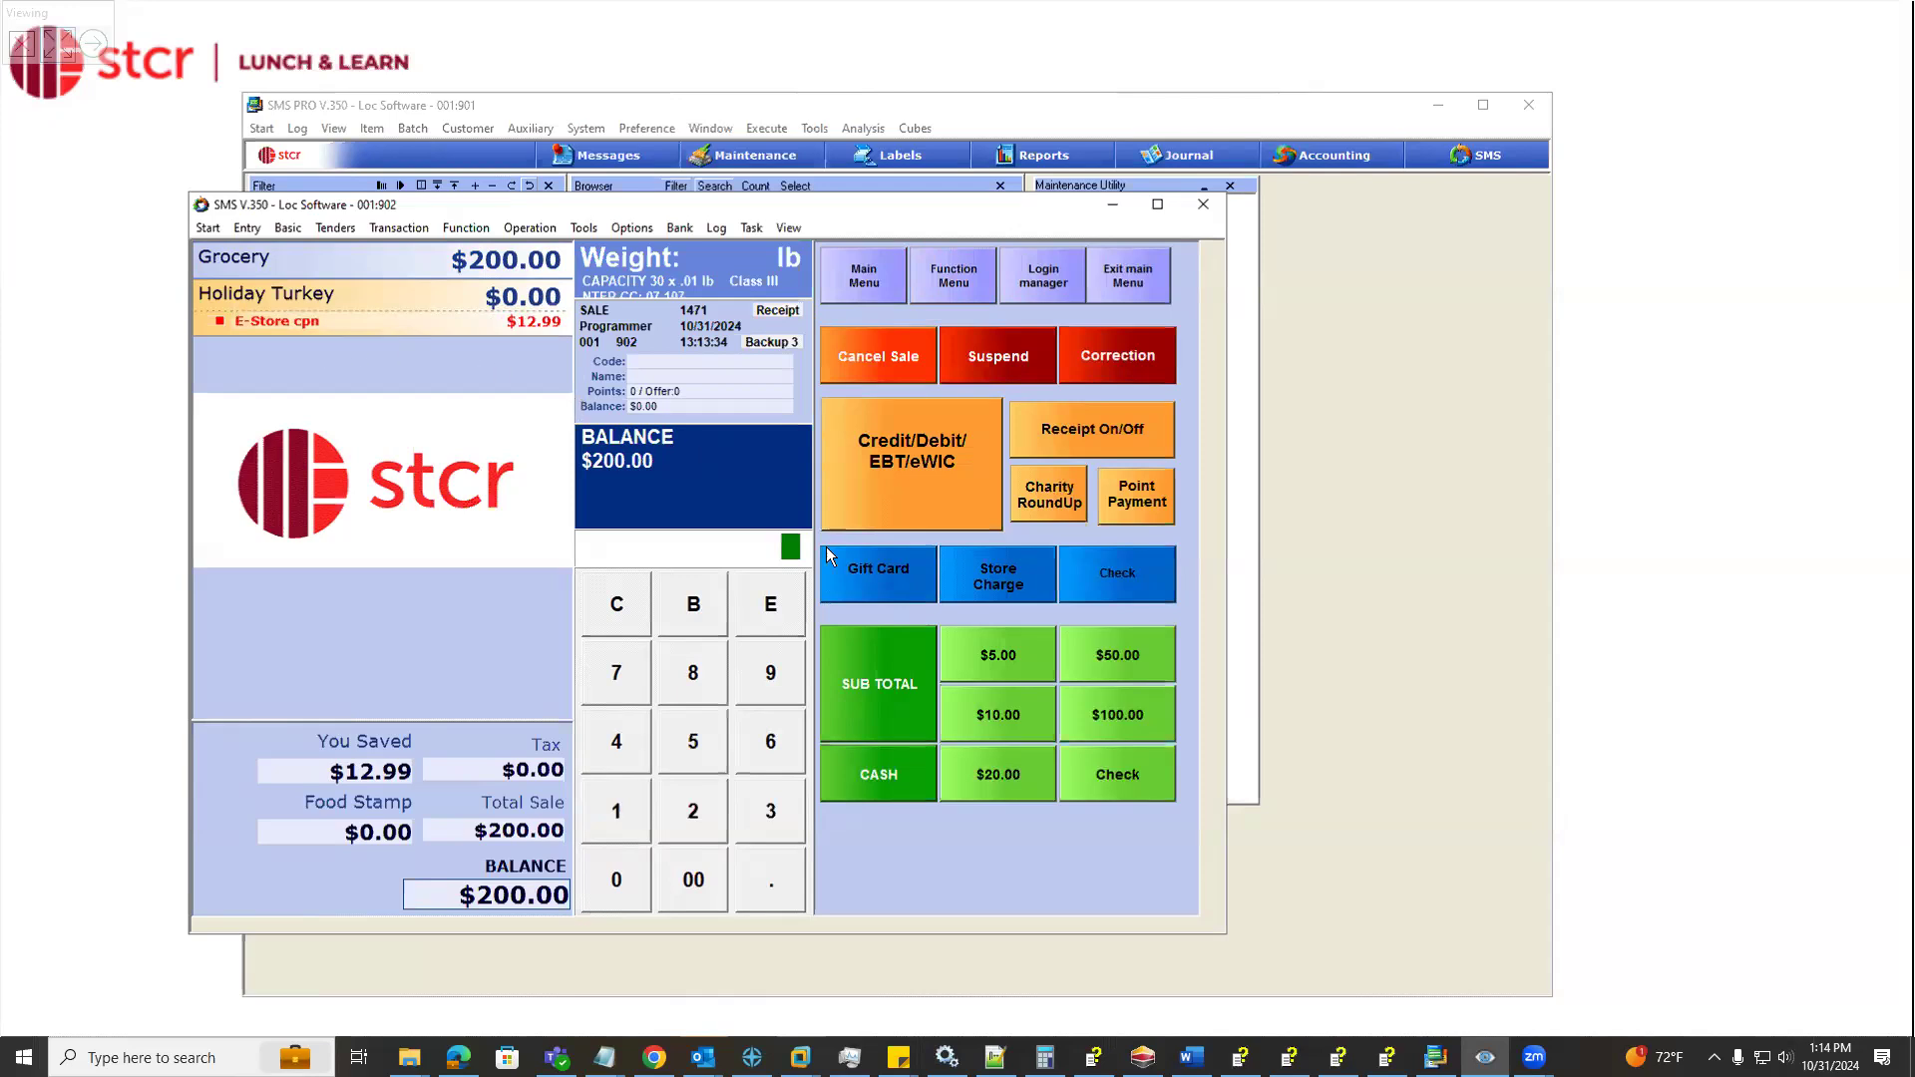
Tender the $200.00 turkey test sale in cash and return to the SMS PRO item maintenance window
{"action": "left_click", "coordinate": [884, 770]}
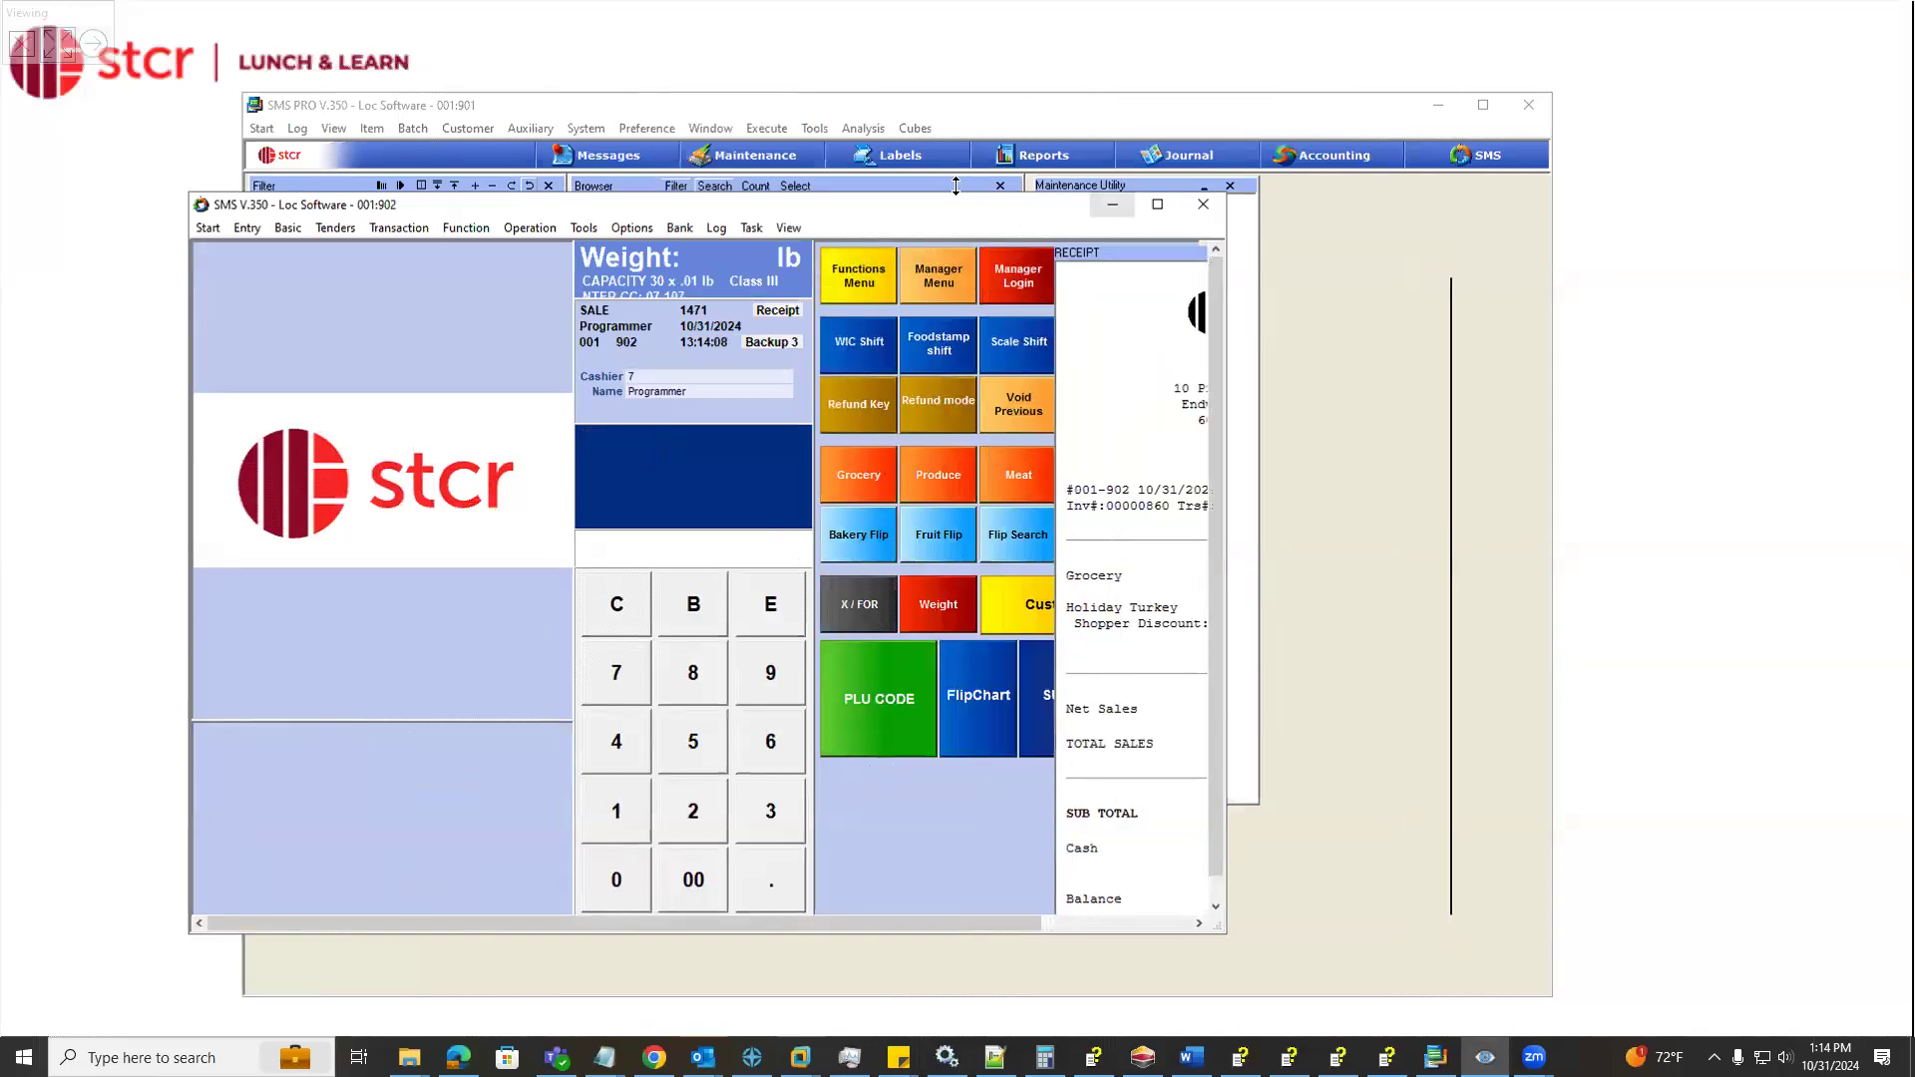
{"action": "left_click", "coordinate": [1115, 206]}
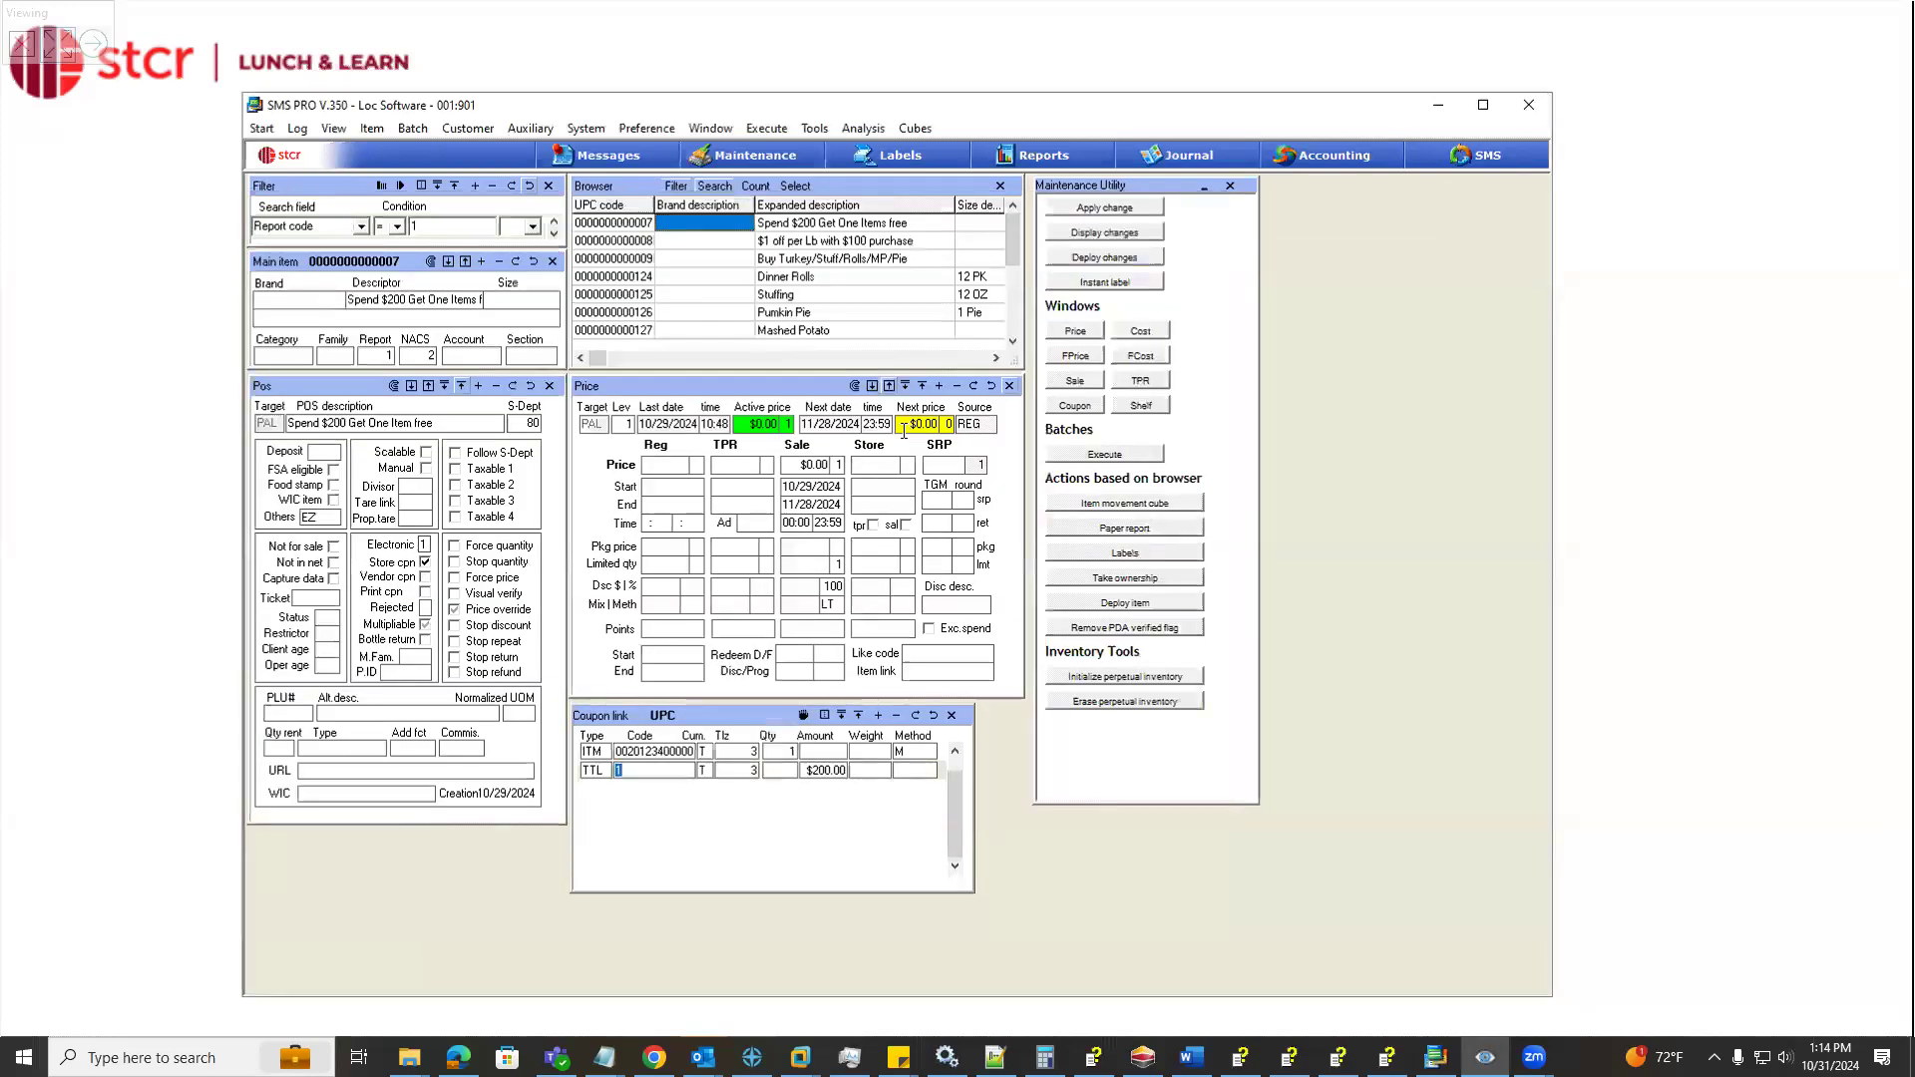
Open the "$1 off per Lb with $100 purchase" coupon and review its POS description, sub-department and sale method options
{"action": "left_click", "coordinate": [849, 242]}
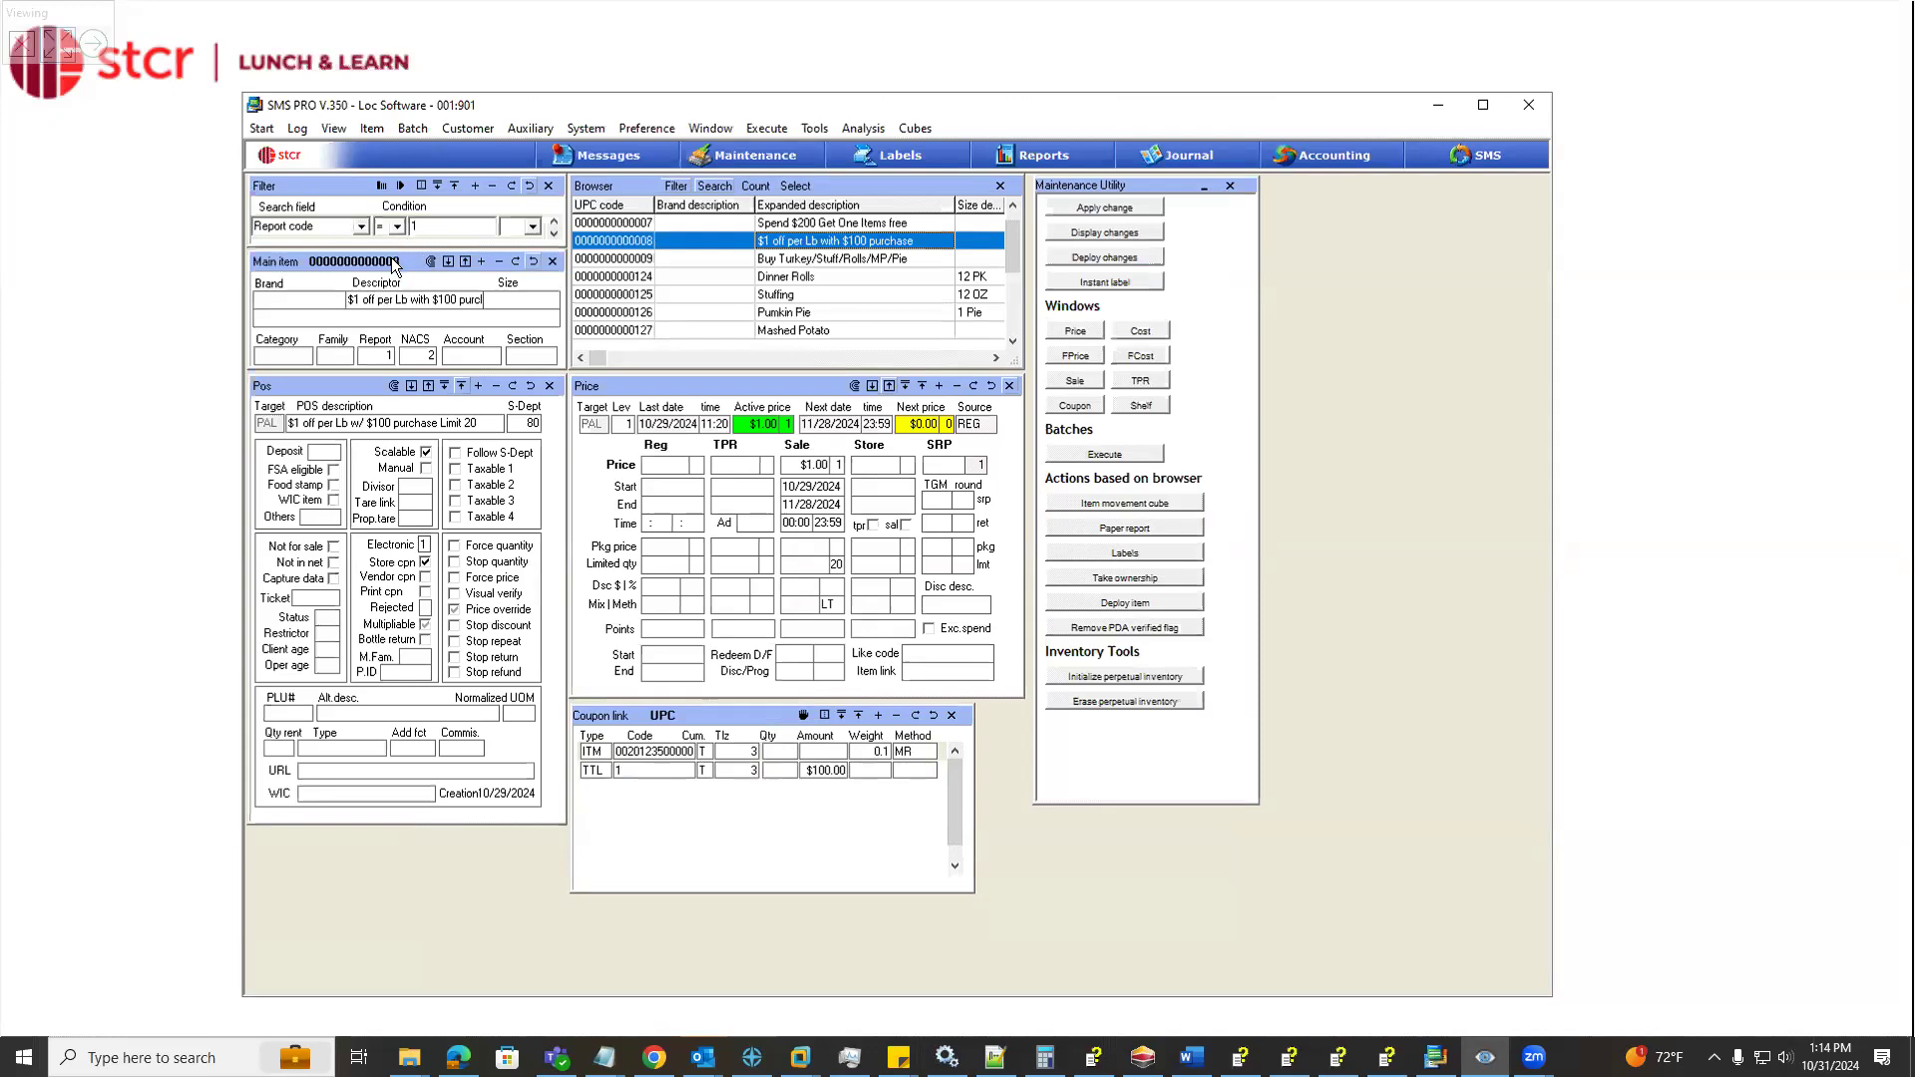
{"action": "left_click", "coordinate": [371, 422]}
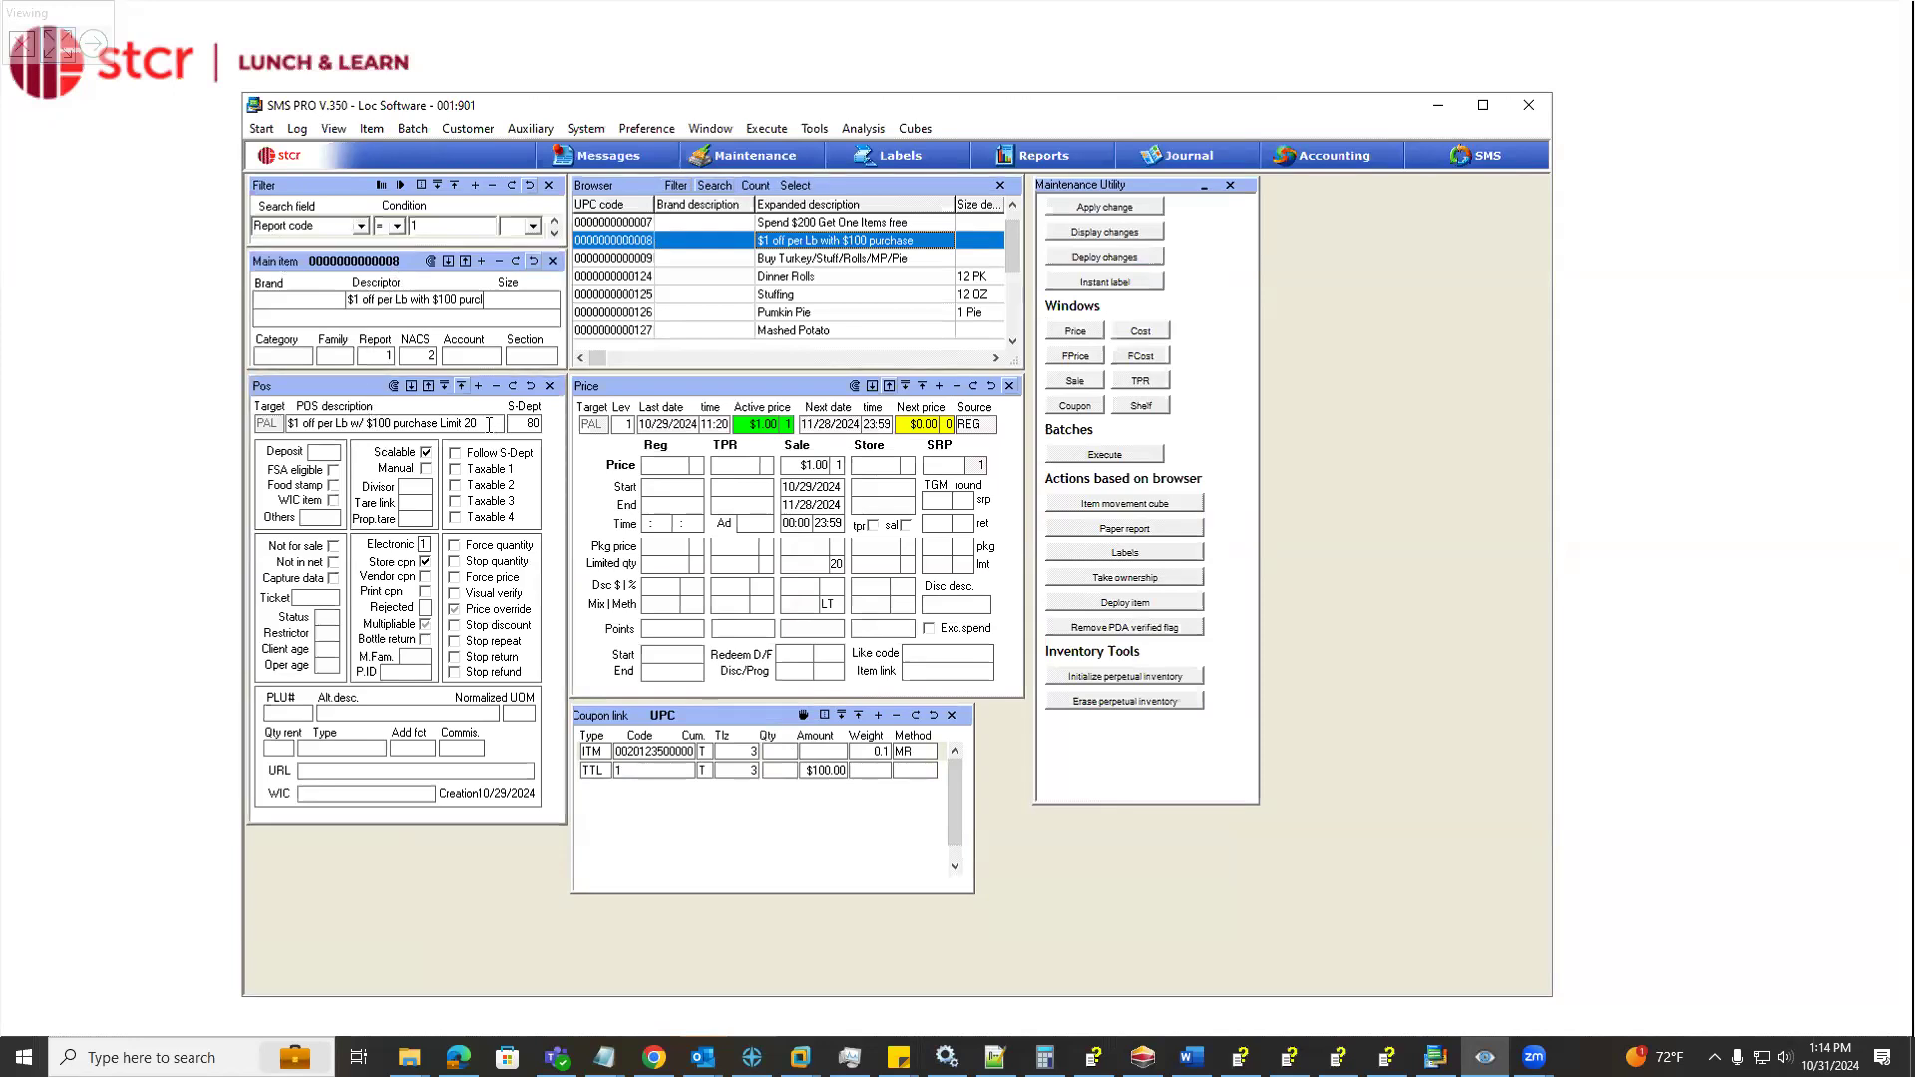
{"action": "left_click_drag", "start_coordinate": [472, 422], "coordinate": [440, 424]}
{"action": "left_click", "coordinate": [532, 424]}
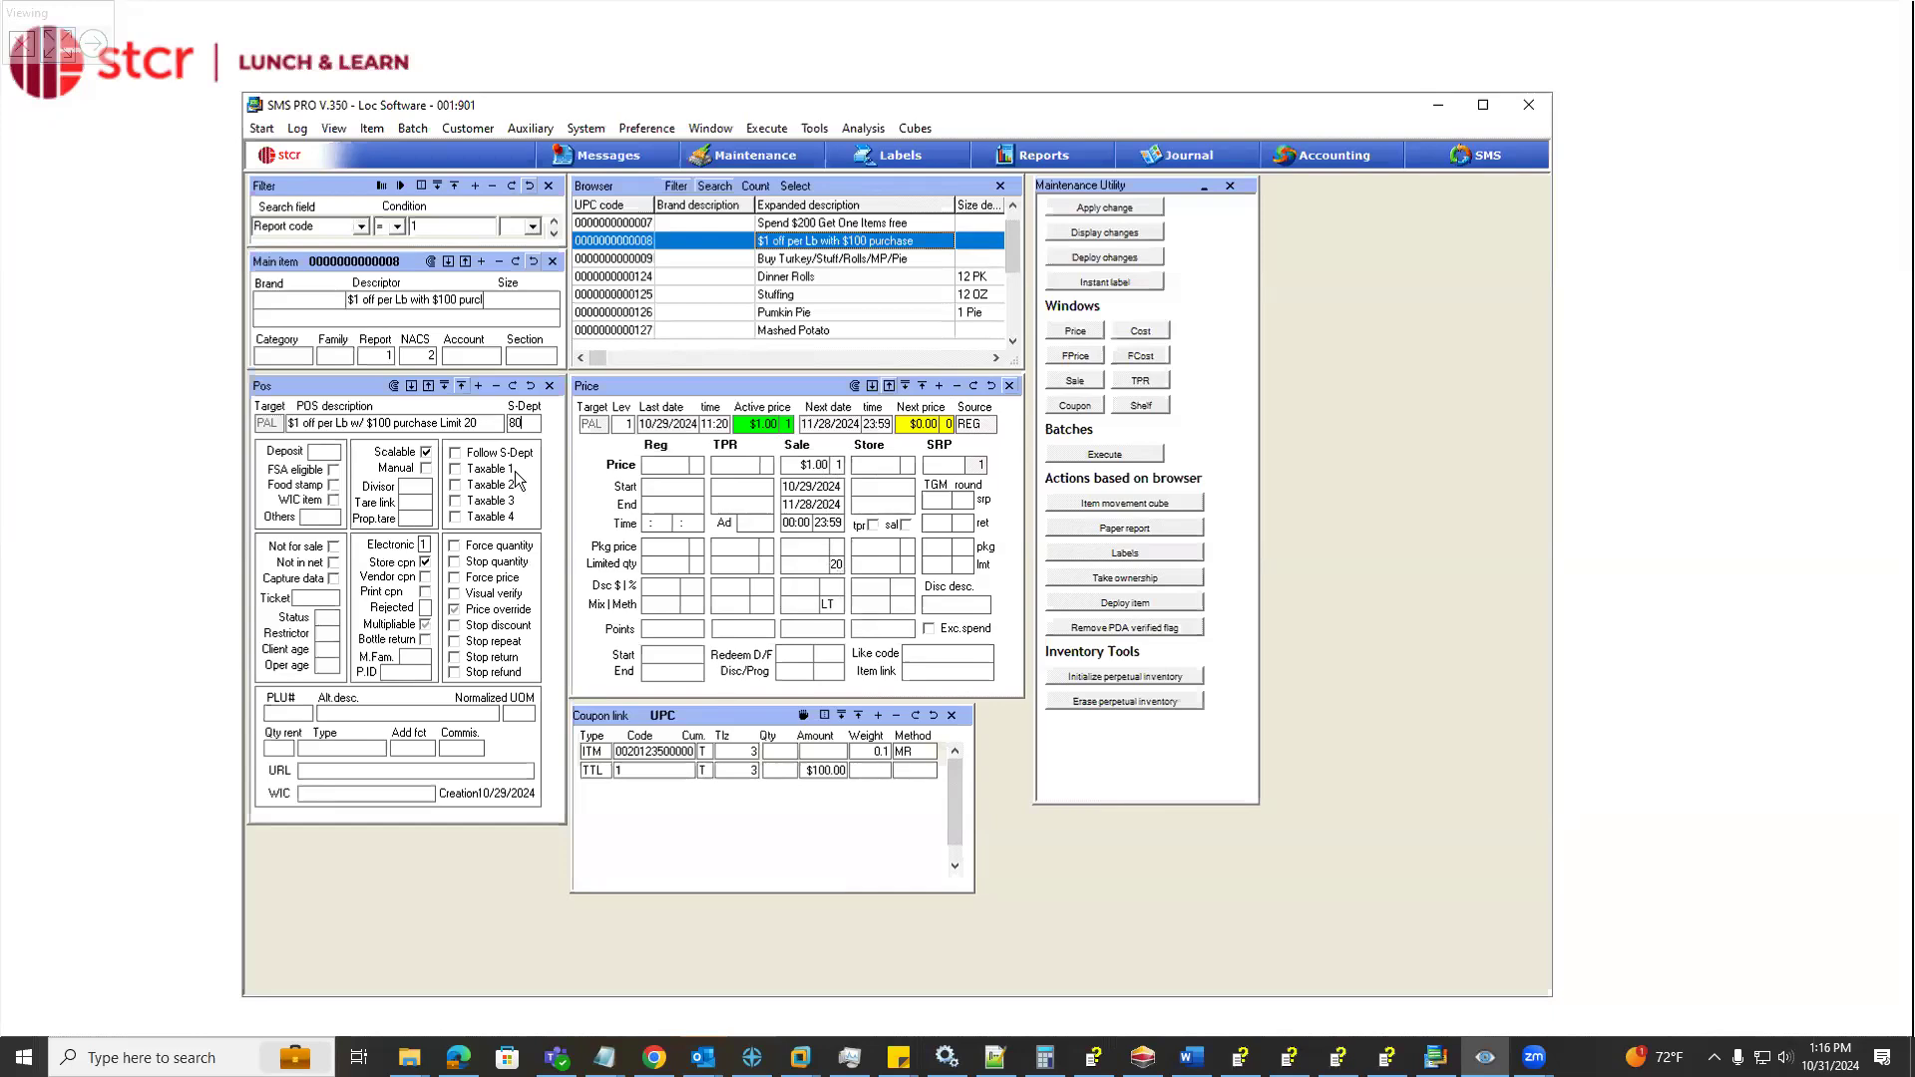
{"action": "right_click", "coordinate": [839, 604]}
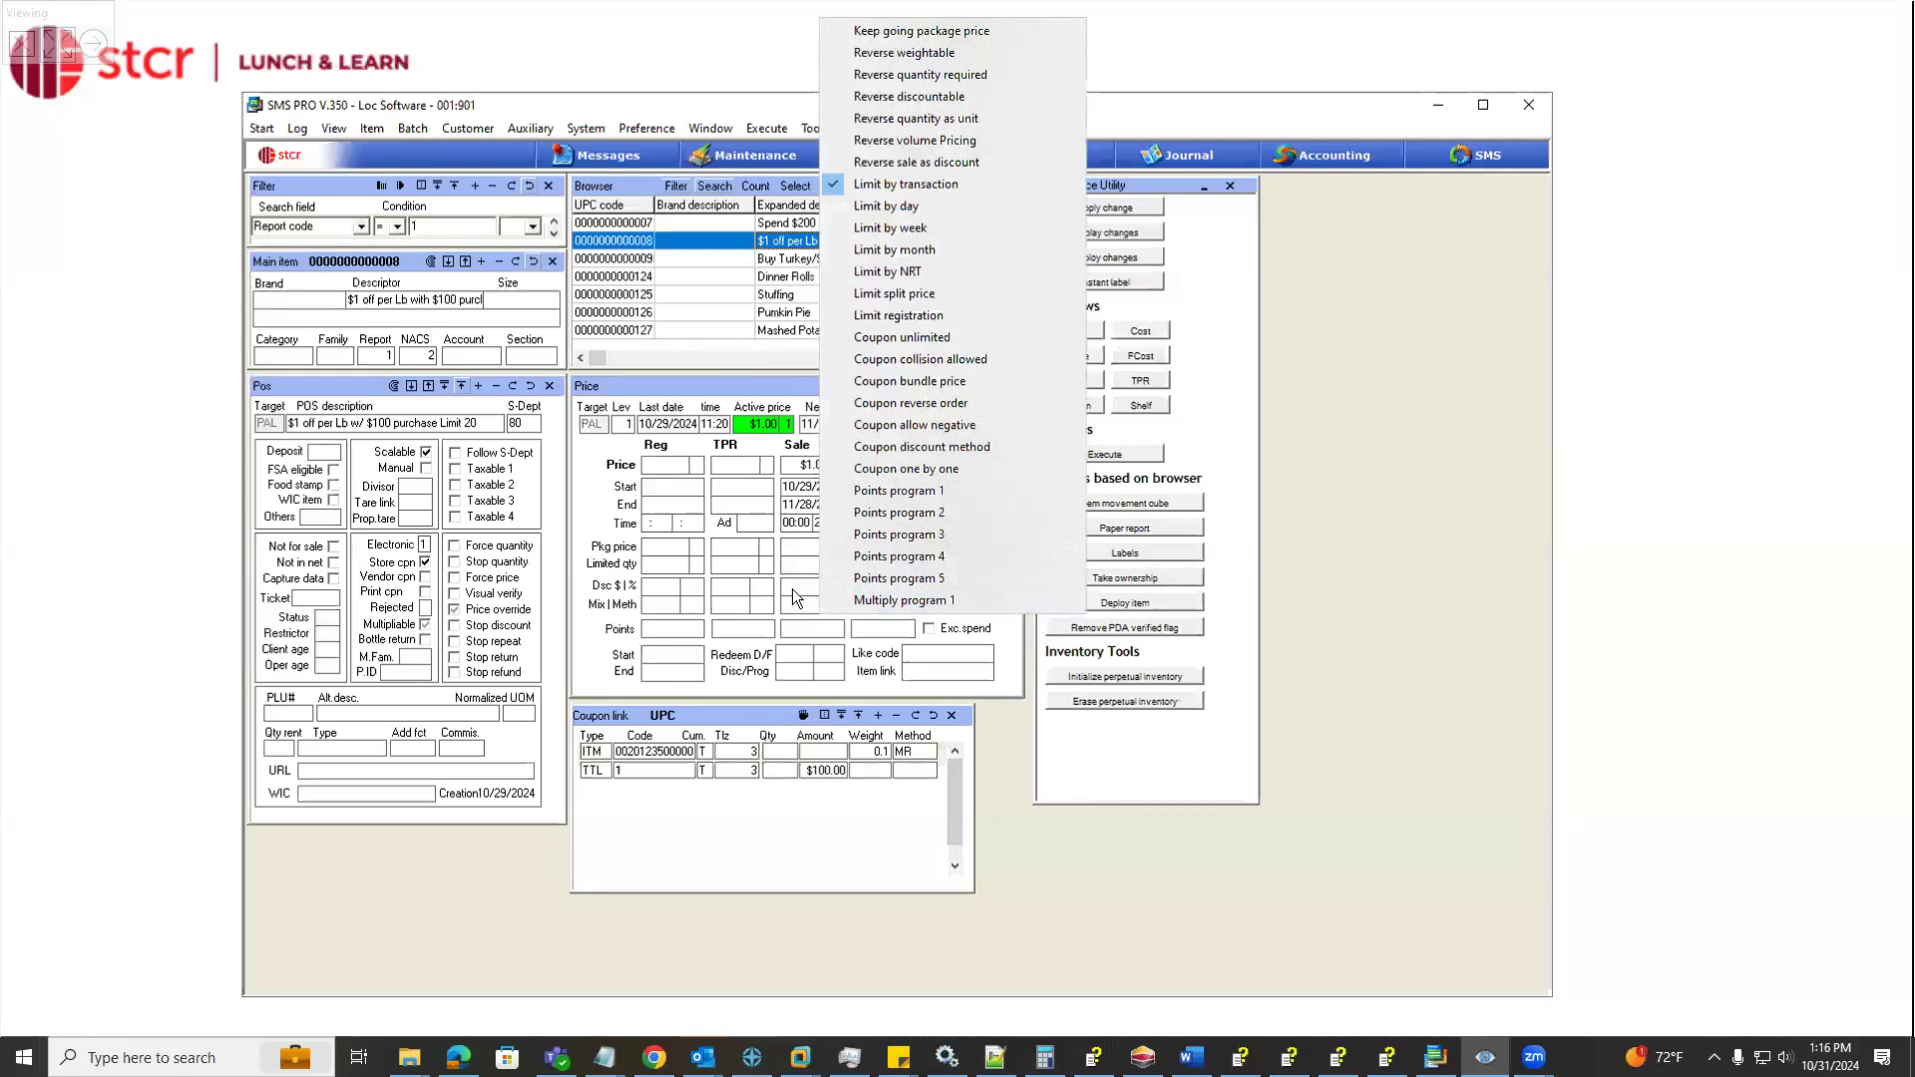
{"action": "left_click", "coordinate": [792, 589]}
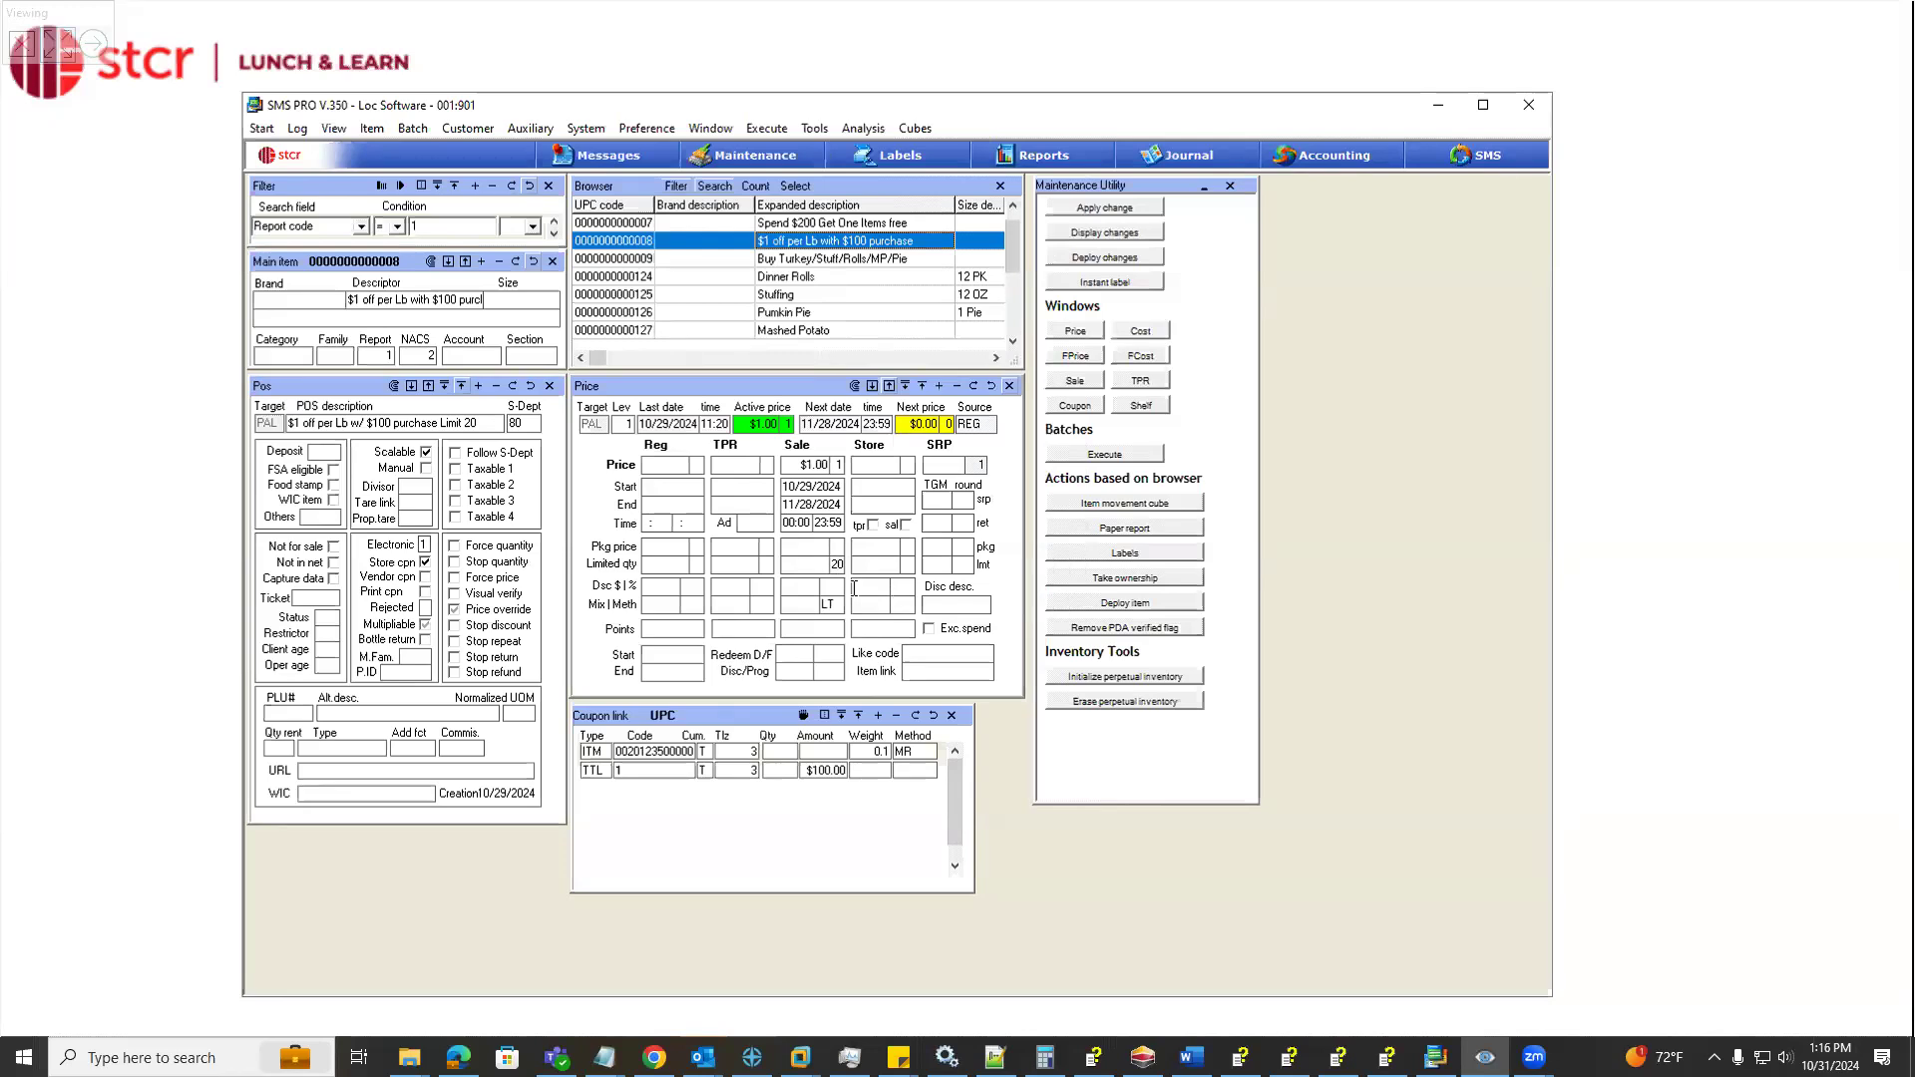
Examine the coupon link's item row code, weight and method options, and the code of its total row
{"action": "left_click", "coordinate": [654, 749]}
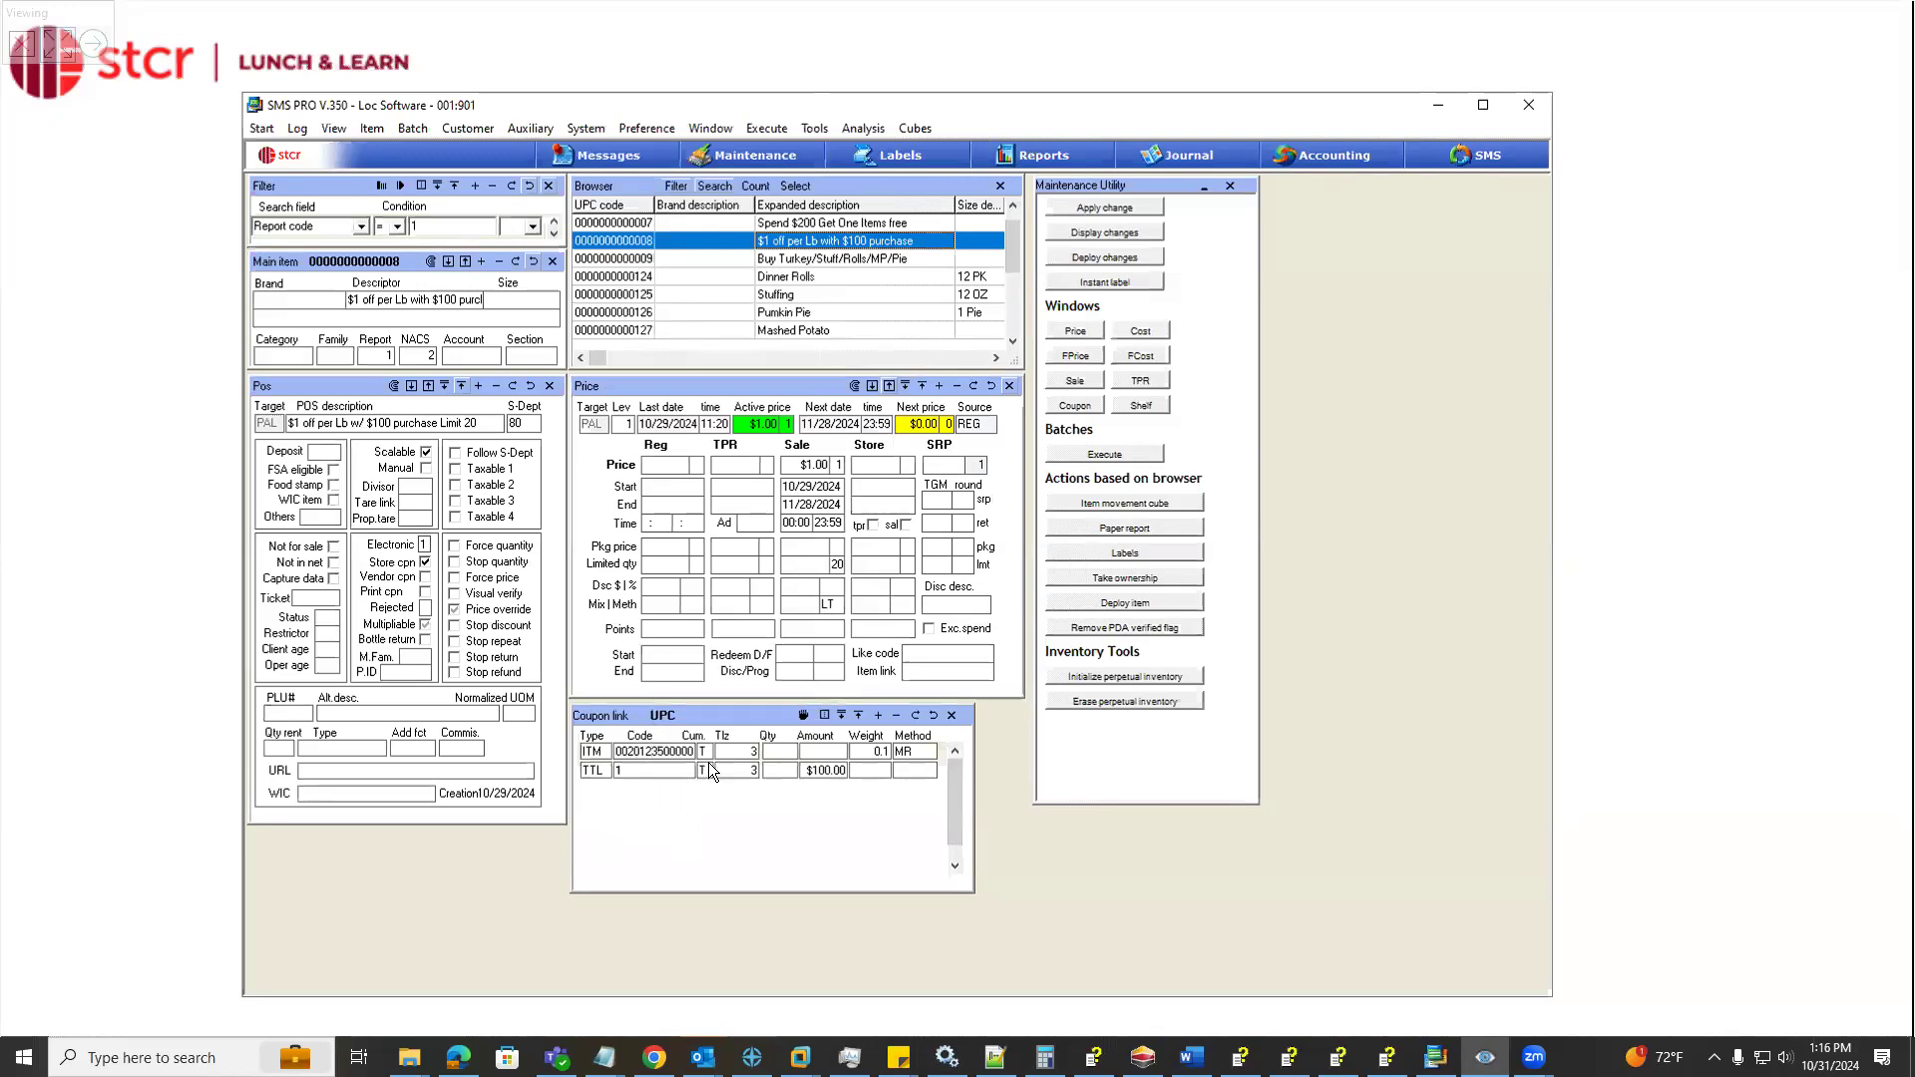
{"action": "left_click", "coordinate": [870, 754]}
{"action": "left_click", "coordinate": [916, 752]}
{"action": "double_click", "coordinate": [917, 752]}
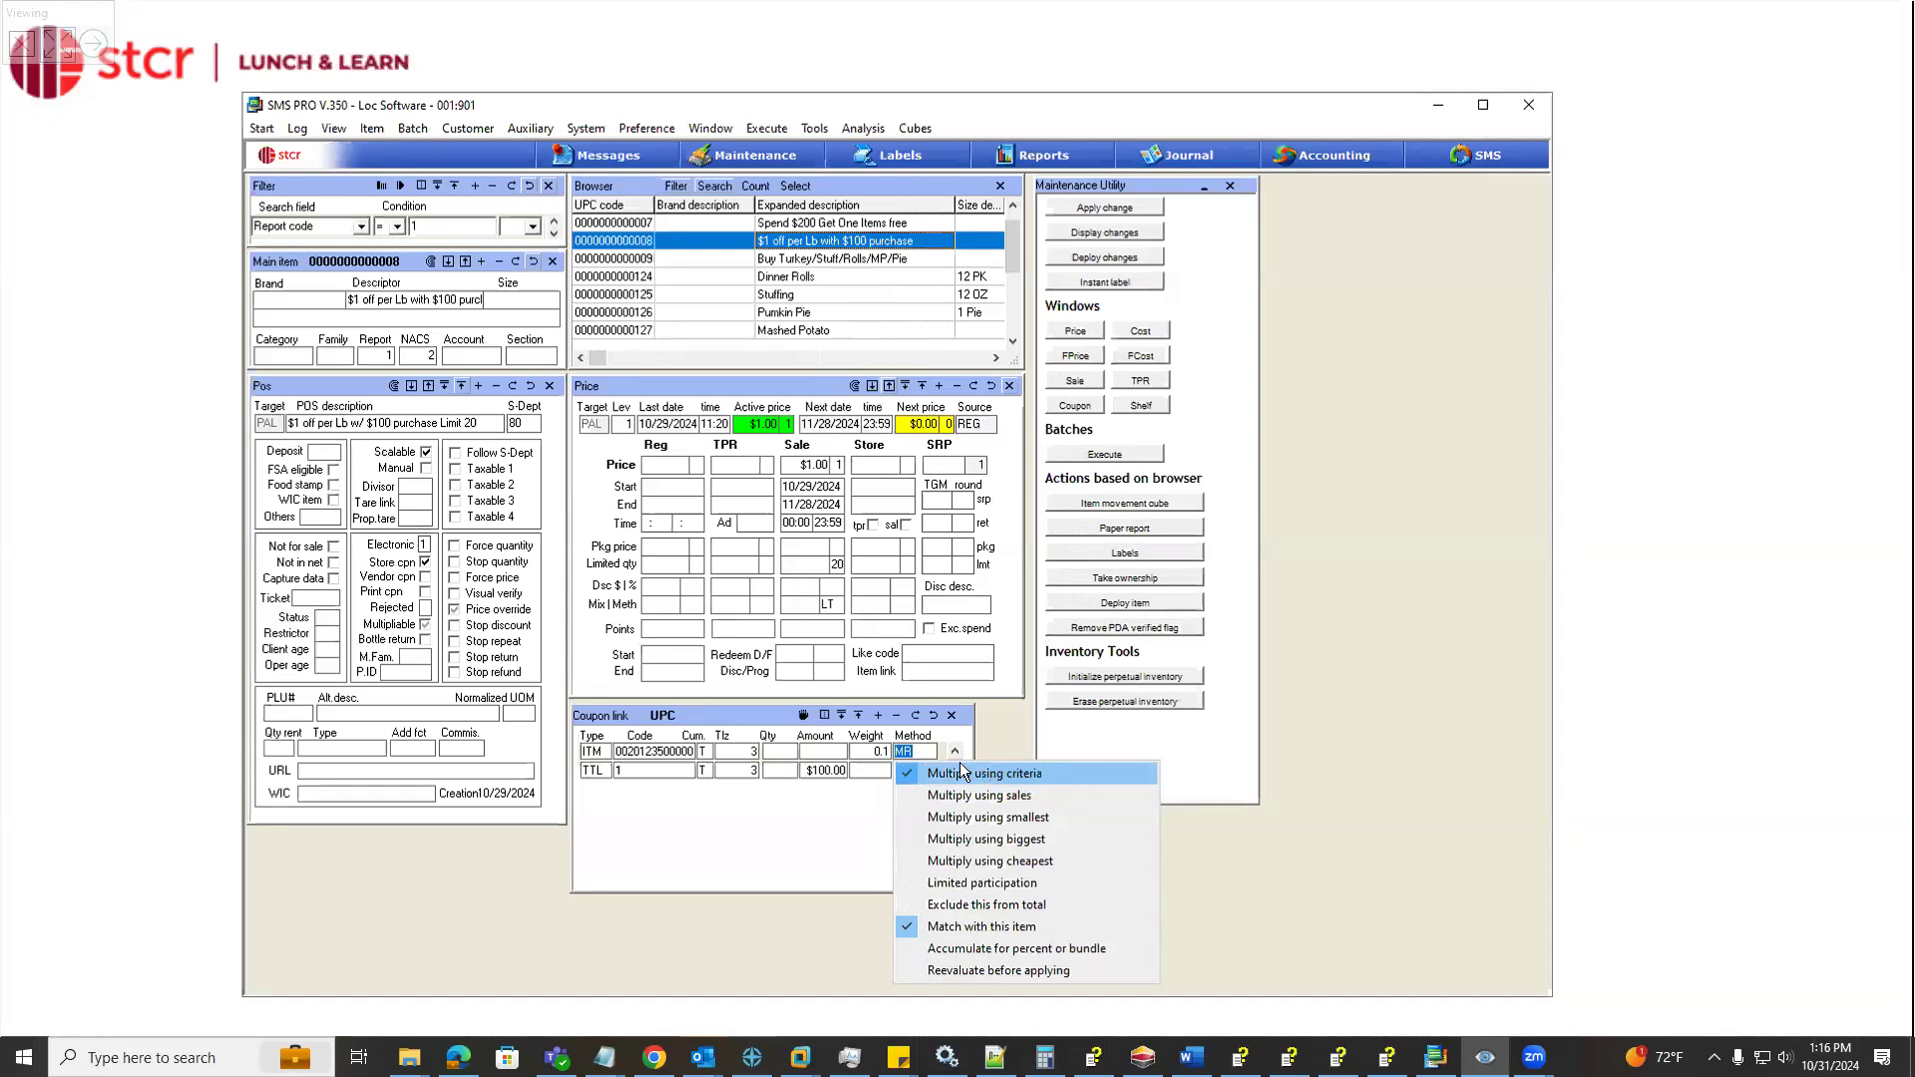
{"action": "left_click", "coordinate": [782, 818]}
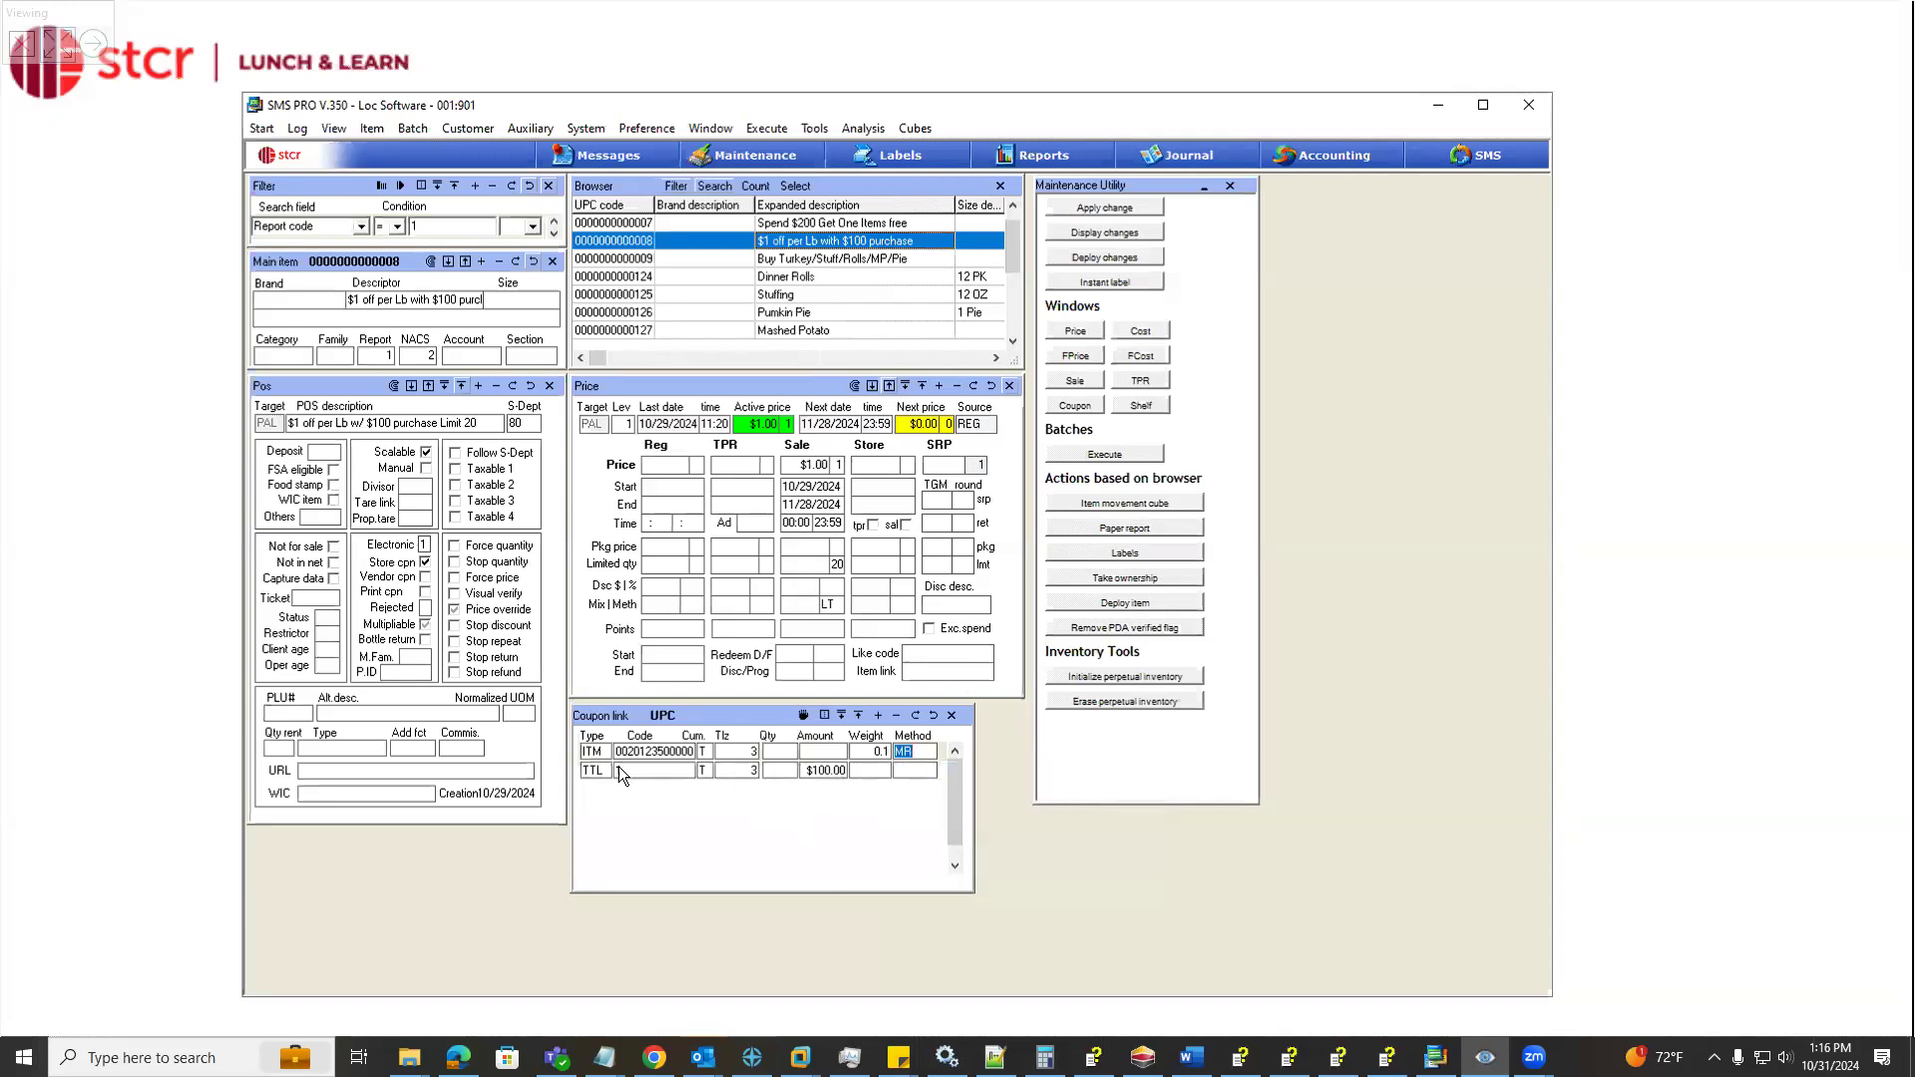
{"action": "left_click", "coordinate": [649, 770]}
{"action": "type", "text": "1"}
View the Holiday Ham item record and go back to the "$1 off per Lb with $100 purchase" coupon
{"action": "scroll", "coordinate": [758, 309], "scroll_direction": "down", "scroll_amount": 1}
{"action": "left_click", "coordinate": [770, 327]}
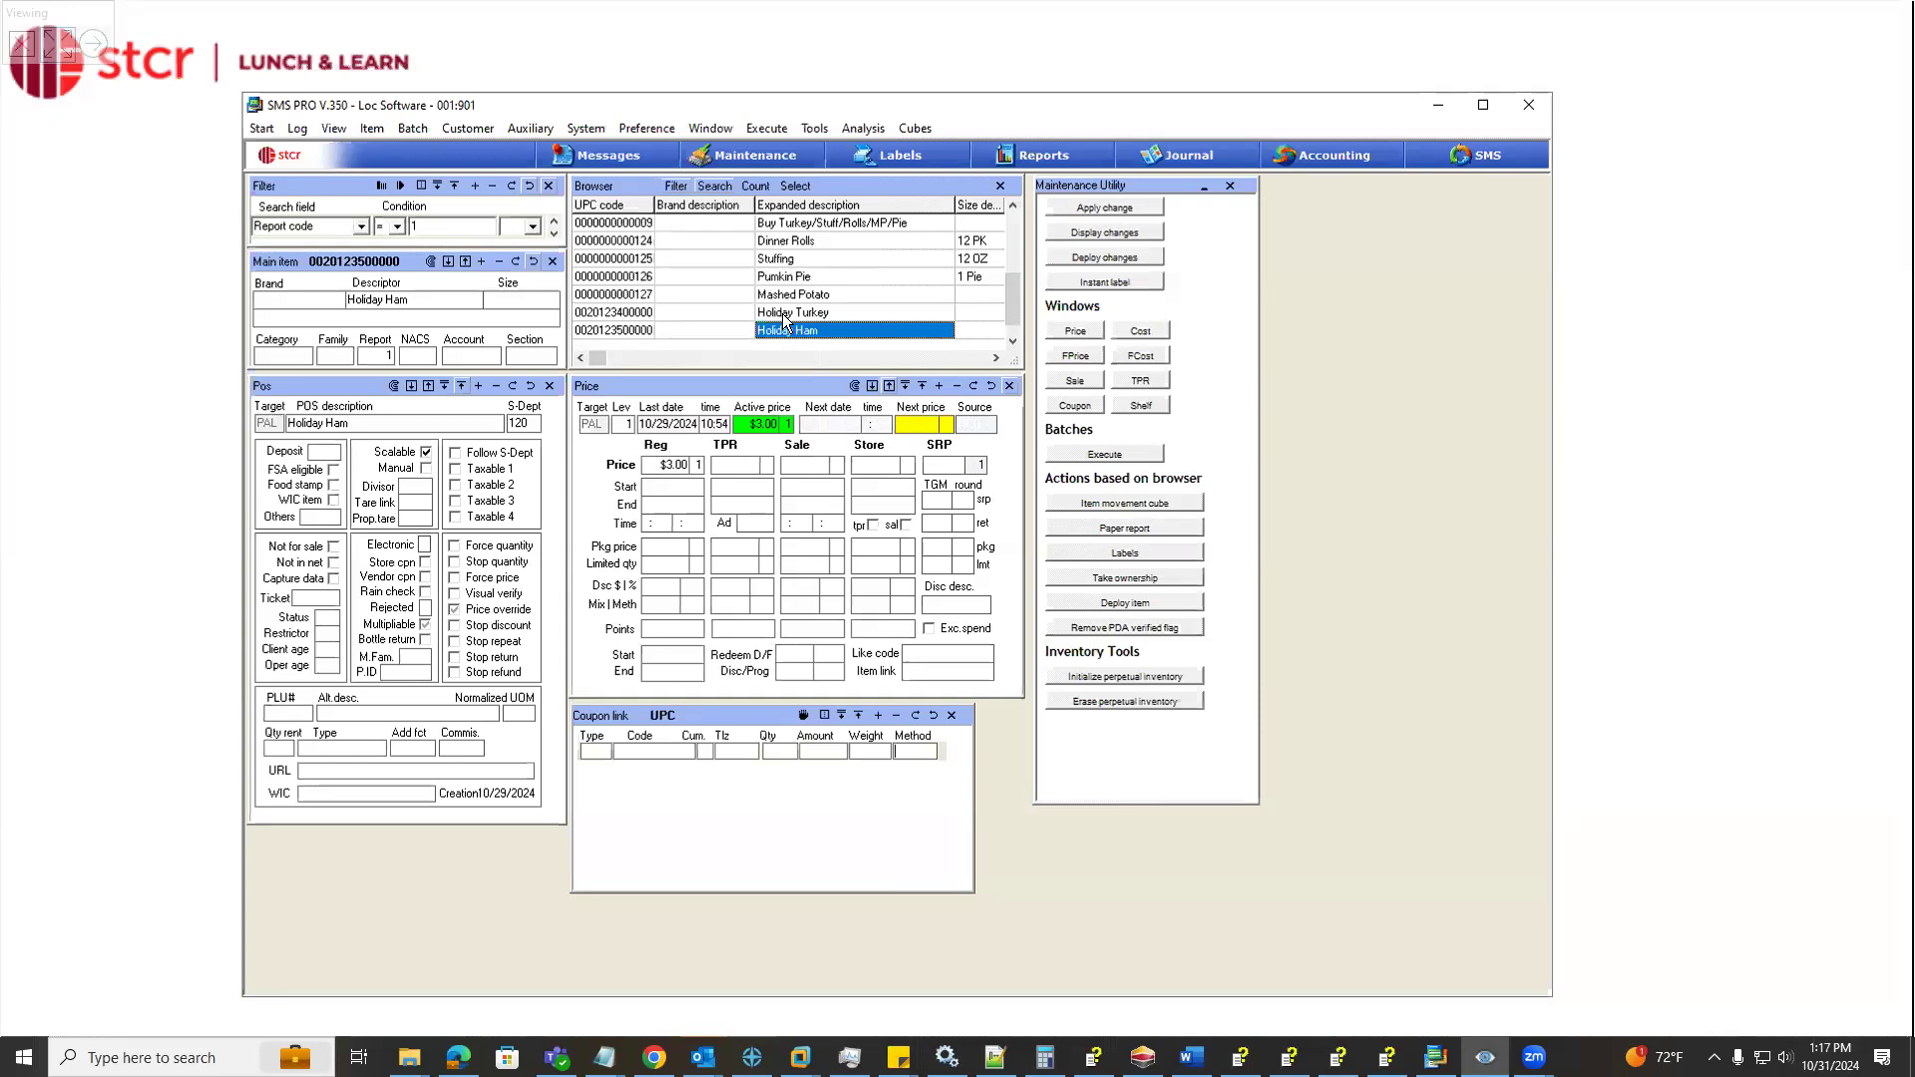
{"action": "key", "text": "Up"}
{"action": "key", "text": "Up"}
{"action": "key", "text": "Up"}
{"action": "key", "text": "Up"}
{"action": "key", "text": "Up"}
{"action": "key", "text": "Up"}
{"action": "key", "text": "Up"}
{"action": "key", "text": "Up"}
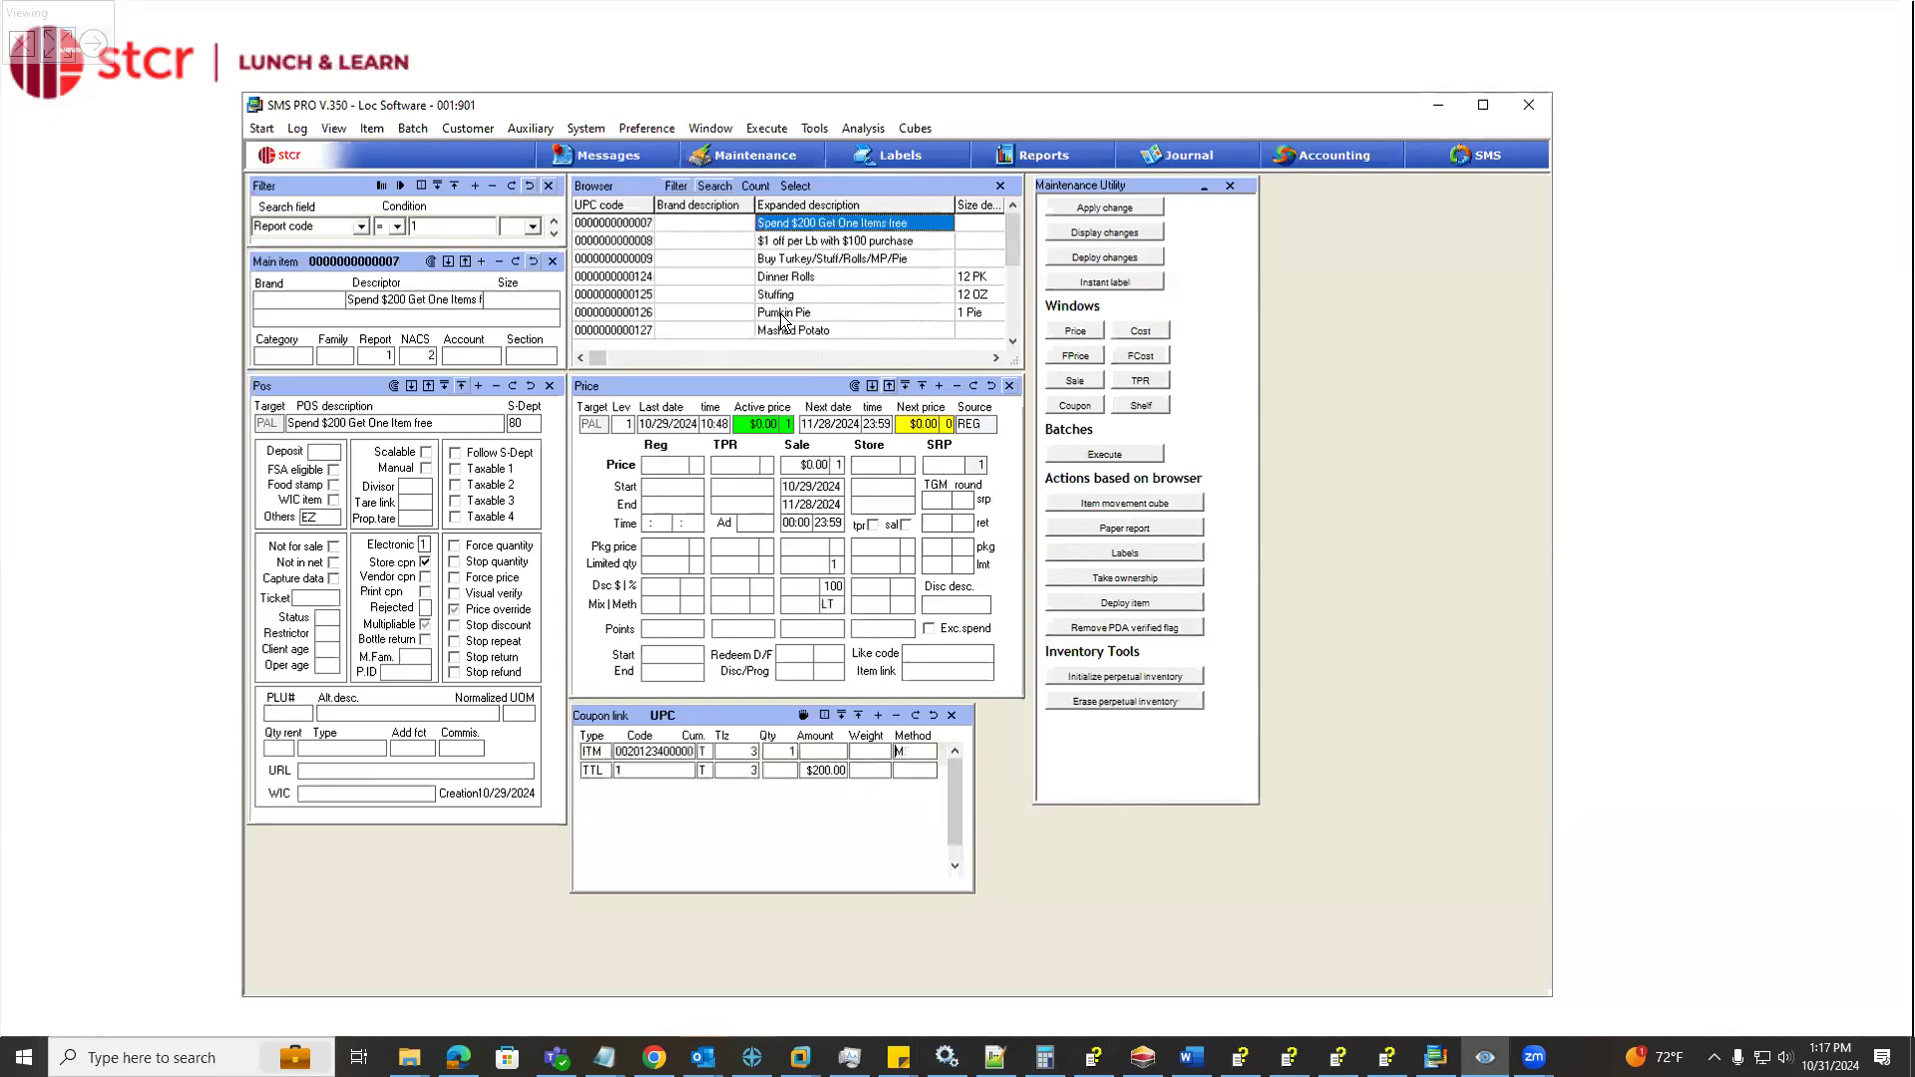
{"action": "key", "text": "Down"}
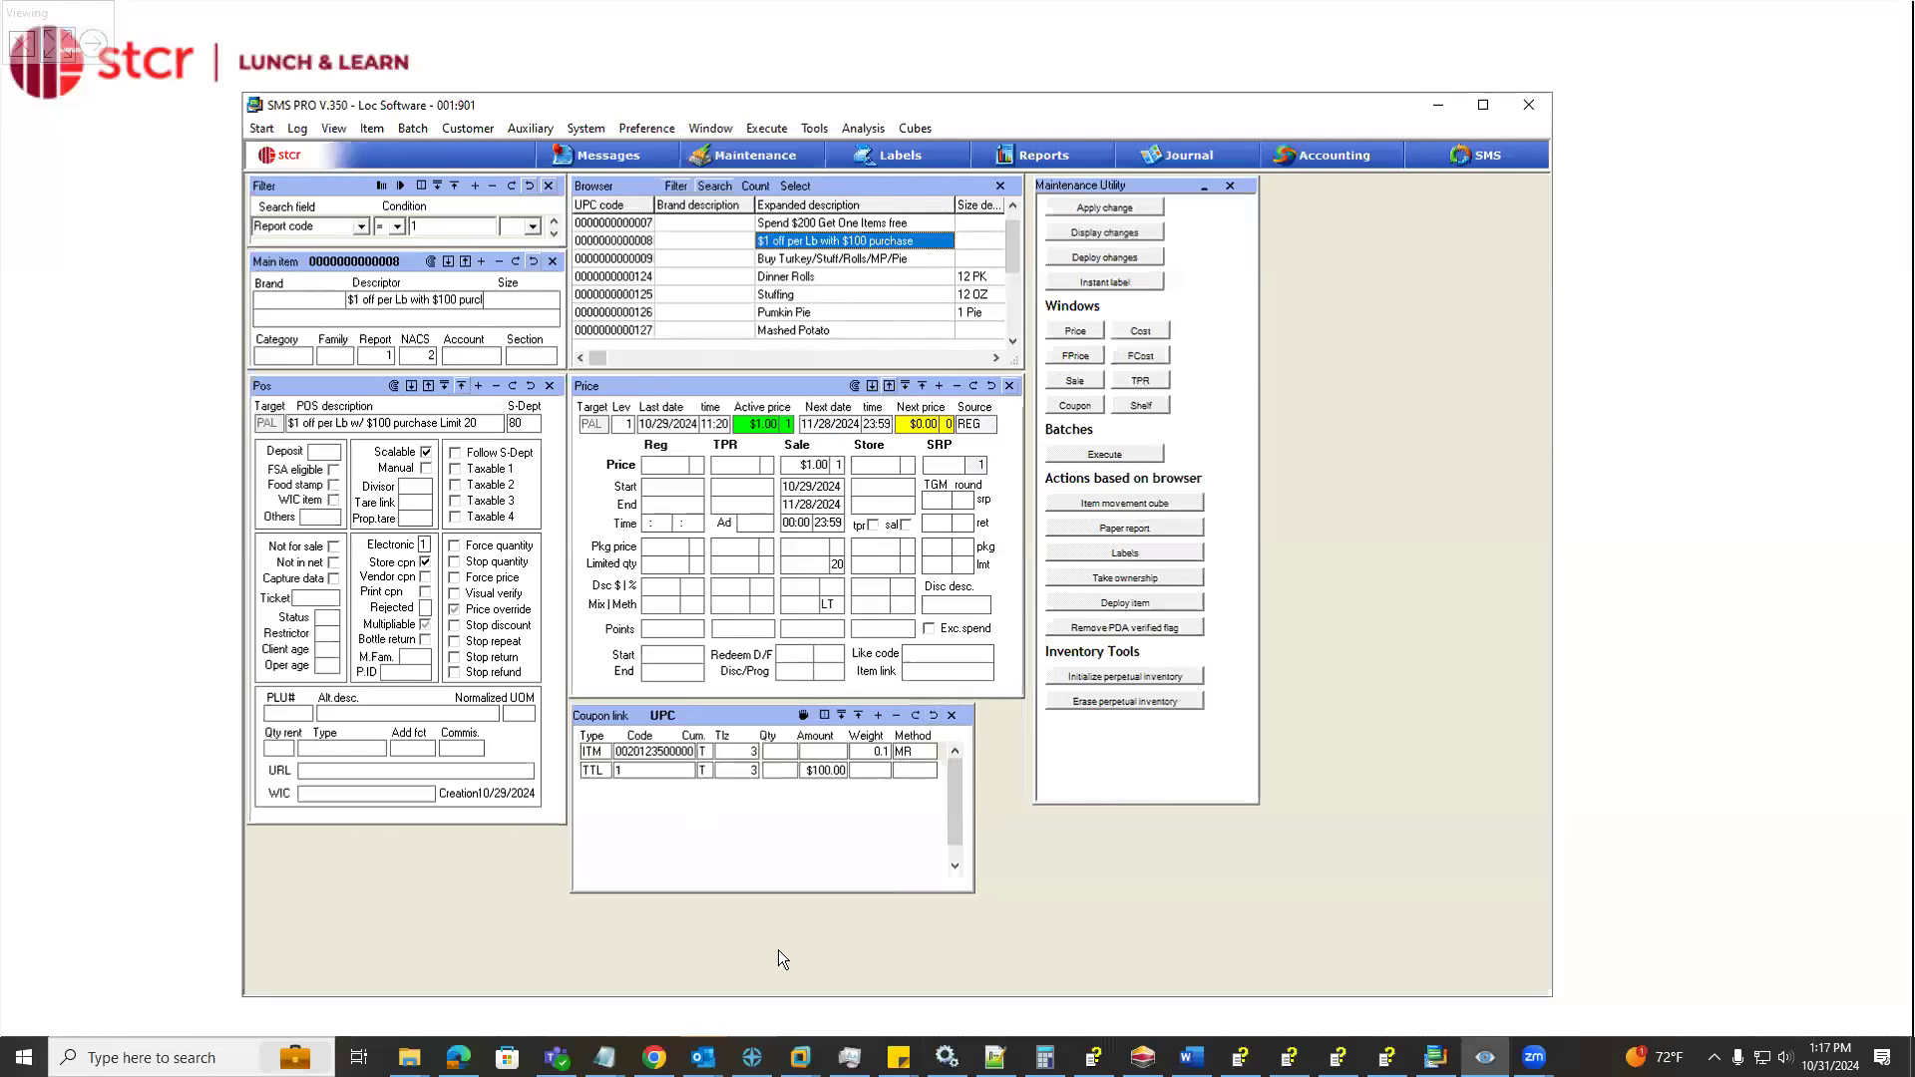
Switch to the SMS register, shift the receipt window off the sales keys and ring up a $100.00 Grocery department sale
{"action": "left_click", "coordinate": [1438, 106]}
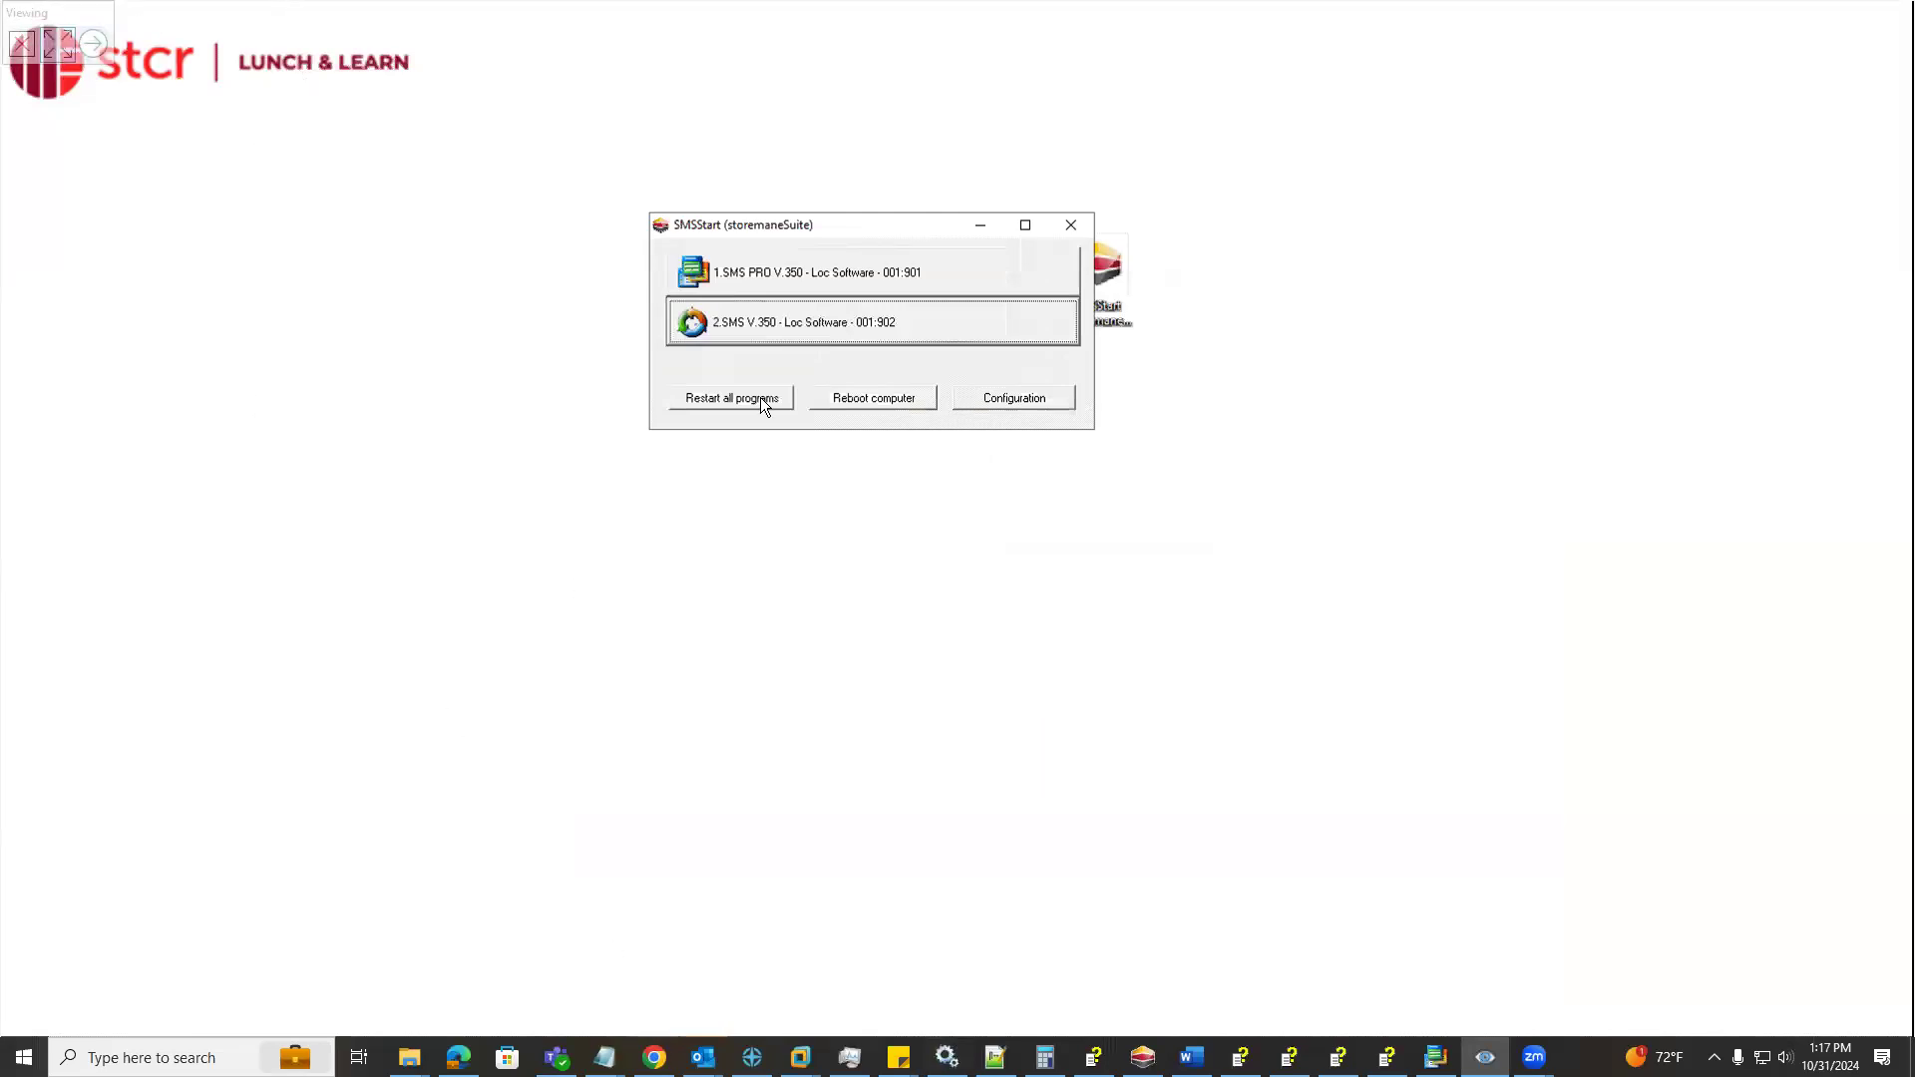
{"action": "left_click", "coordinate": [758, 325]}
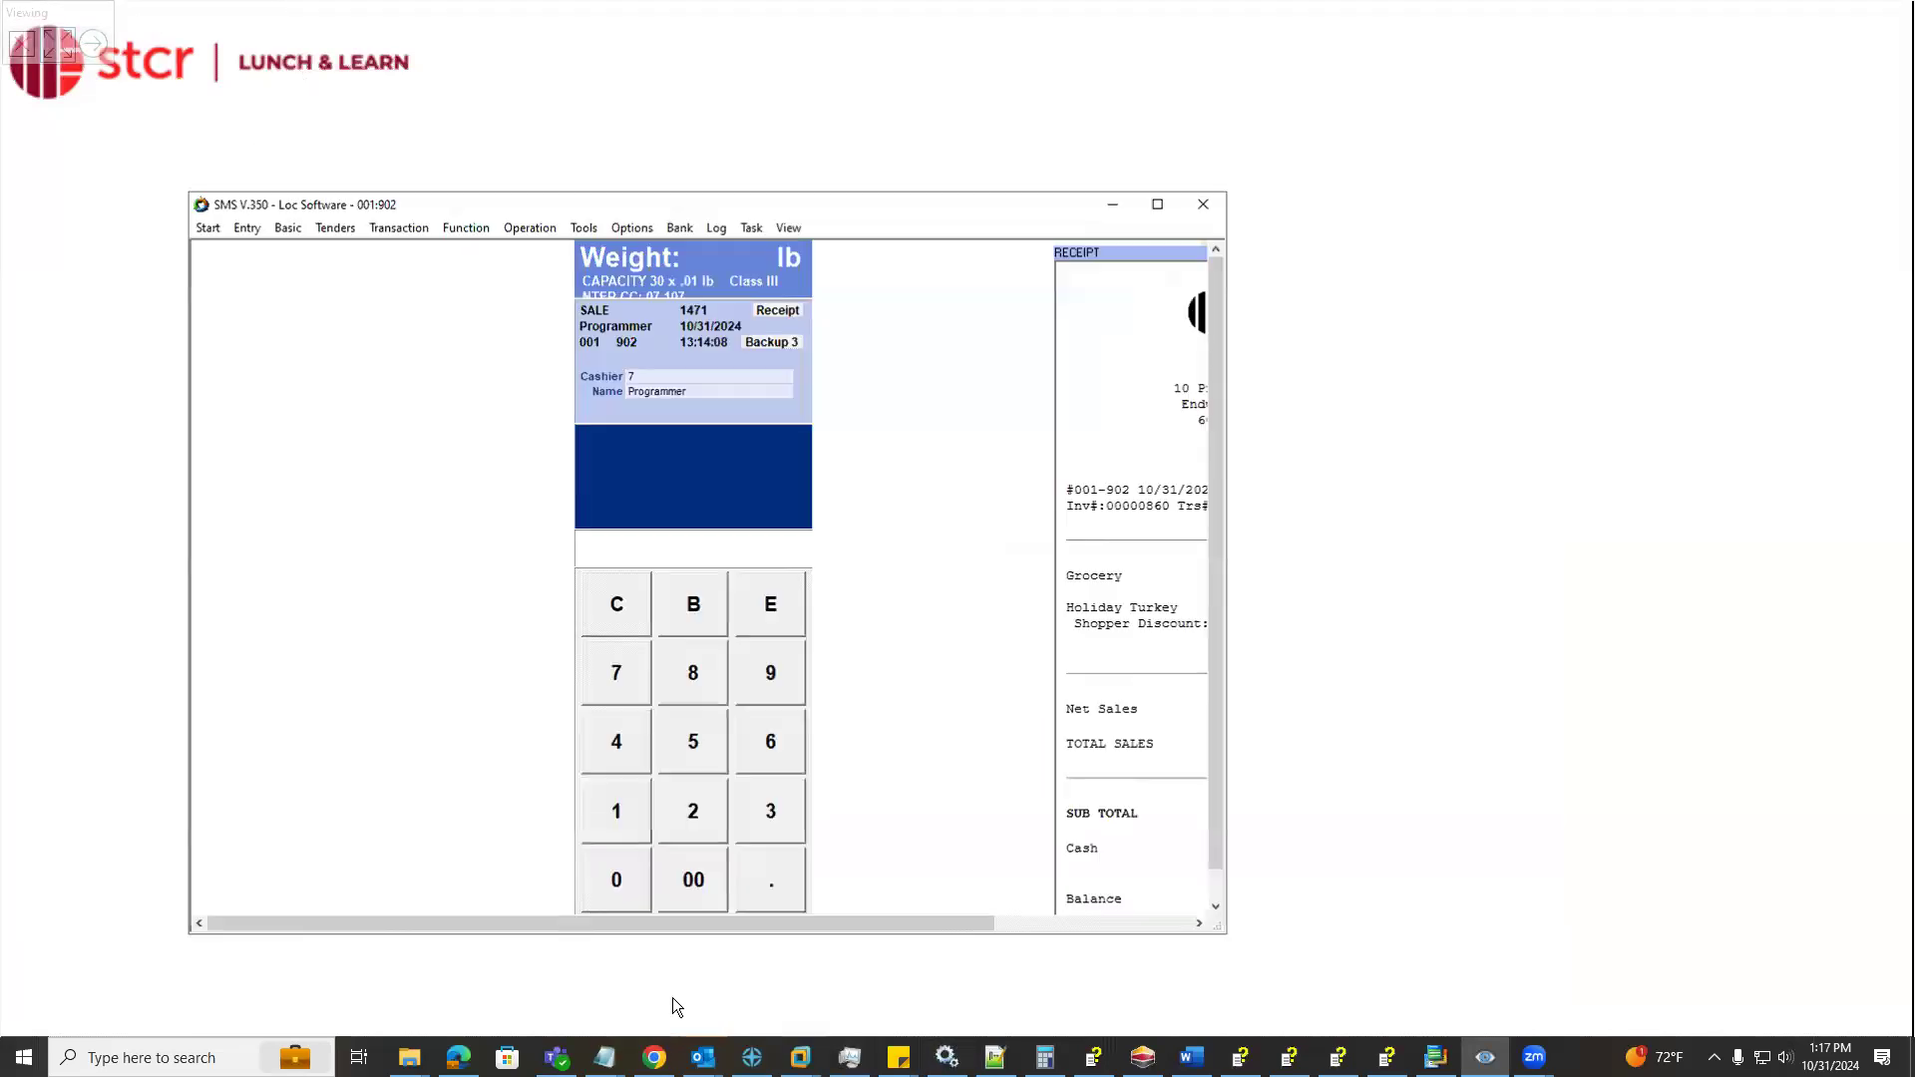
{"action": "left_click_drag", "start_coordinate": [1093, 252], "coordinate": [1159, 255]}
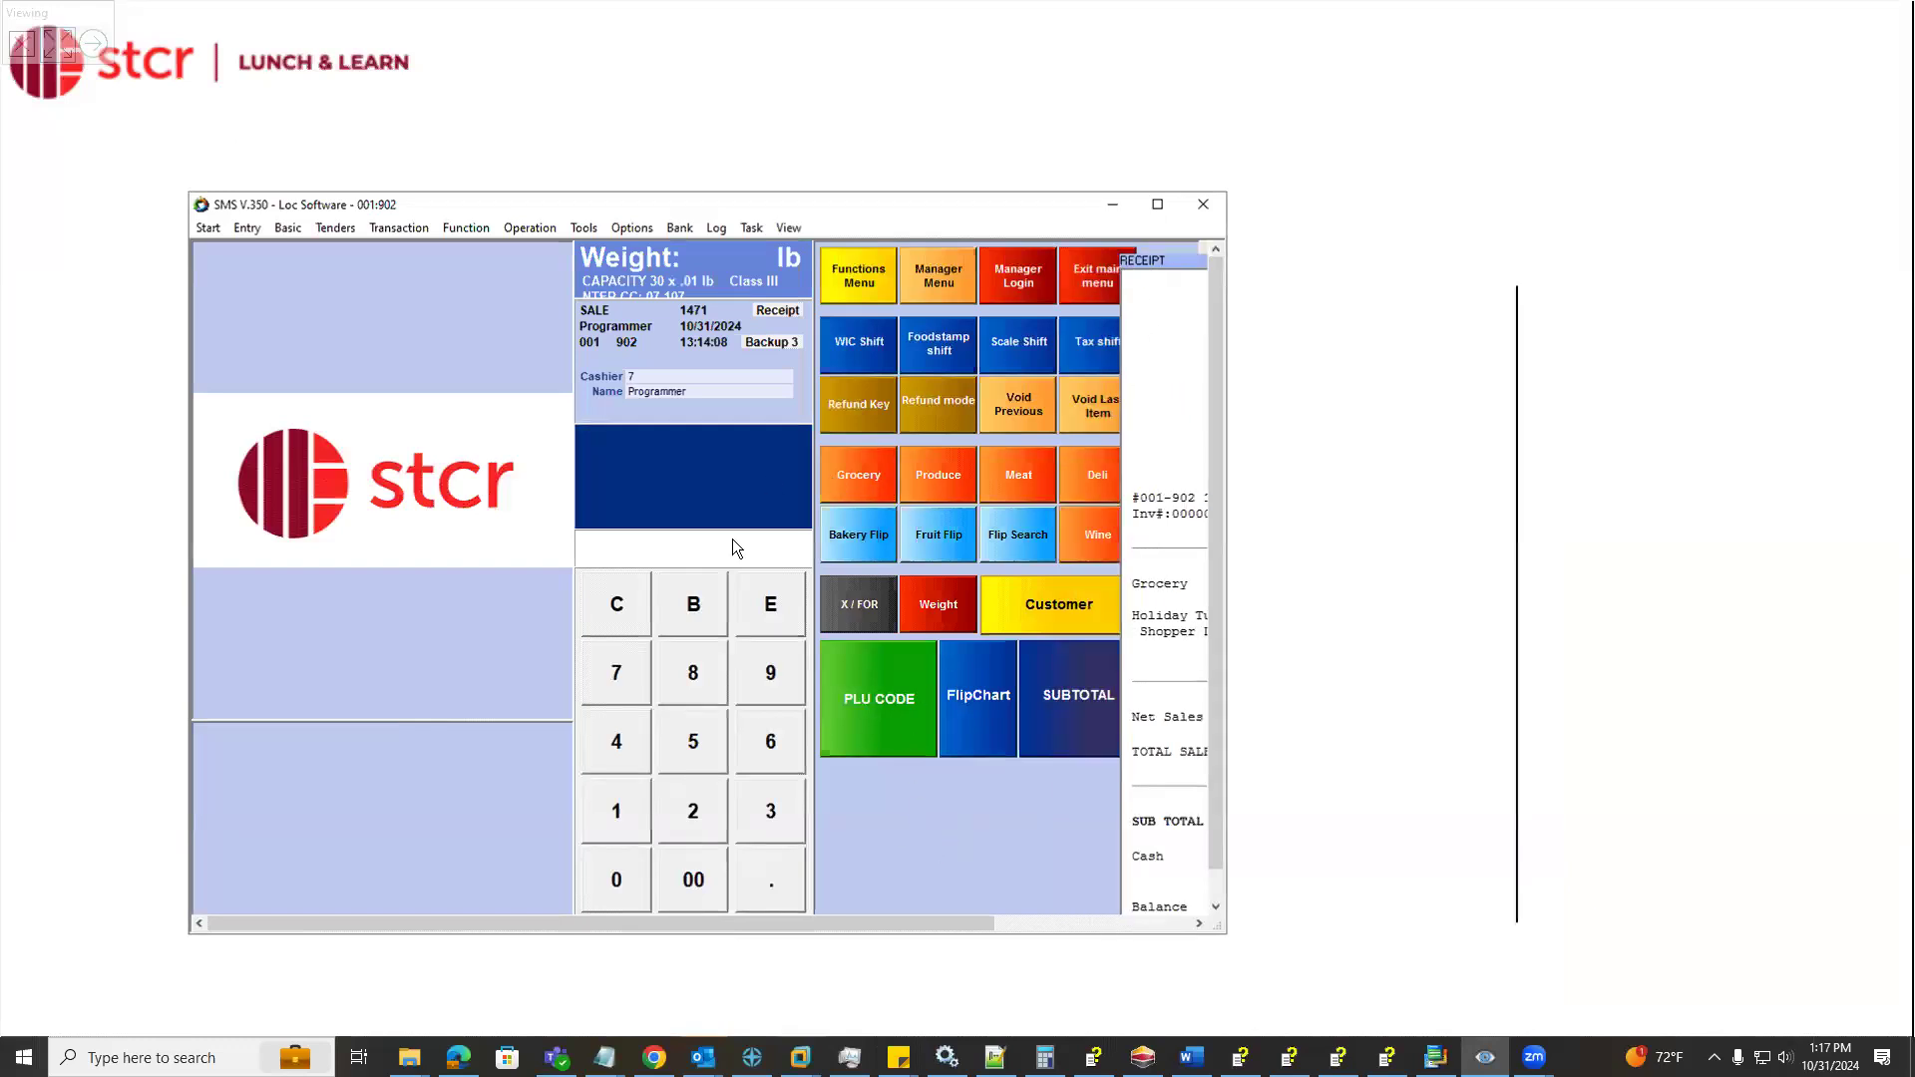
{"action": "type", "text": "100.00"}
{"action": "left_click", "coordinate": [858, 471]}
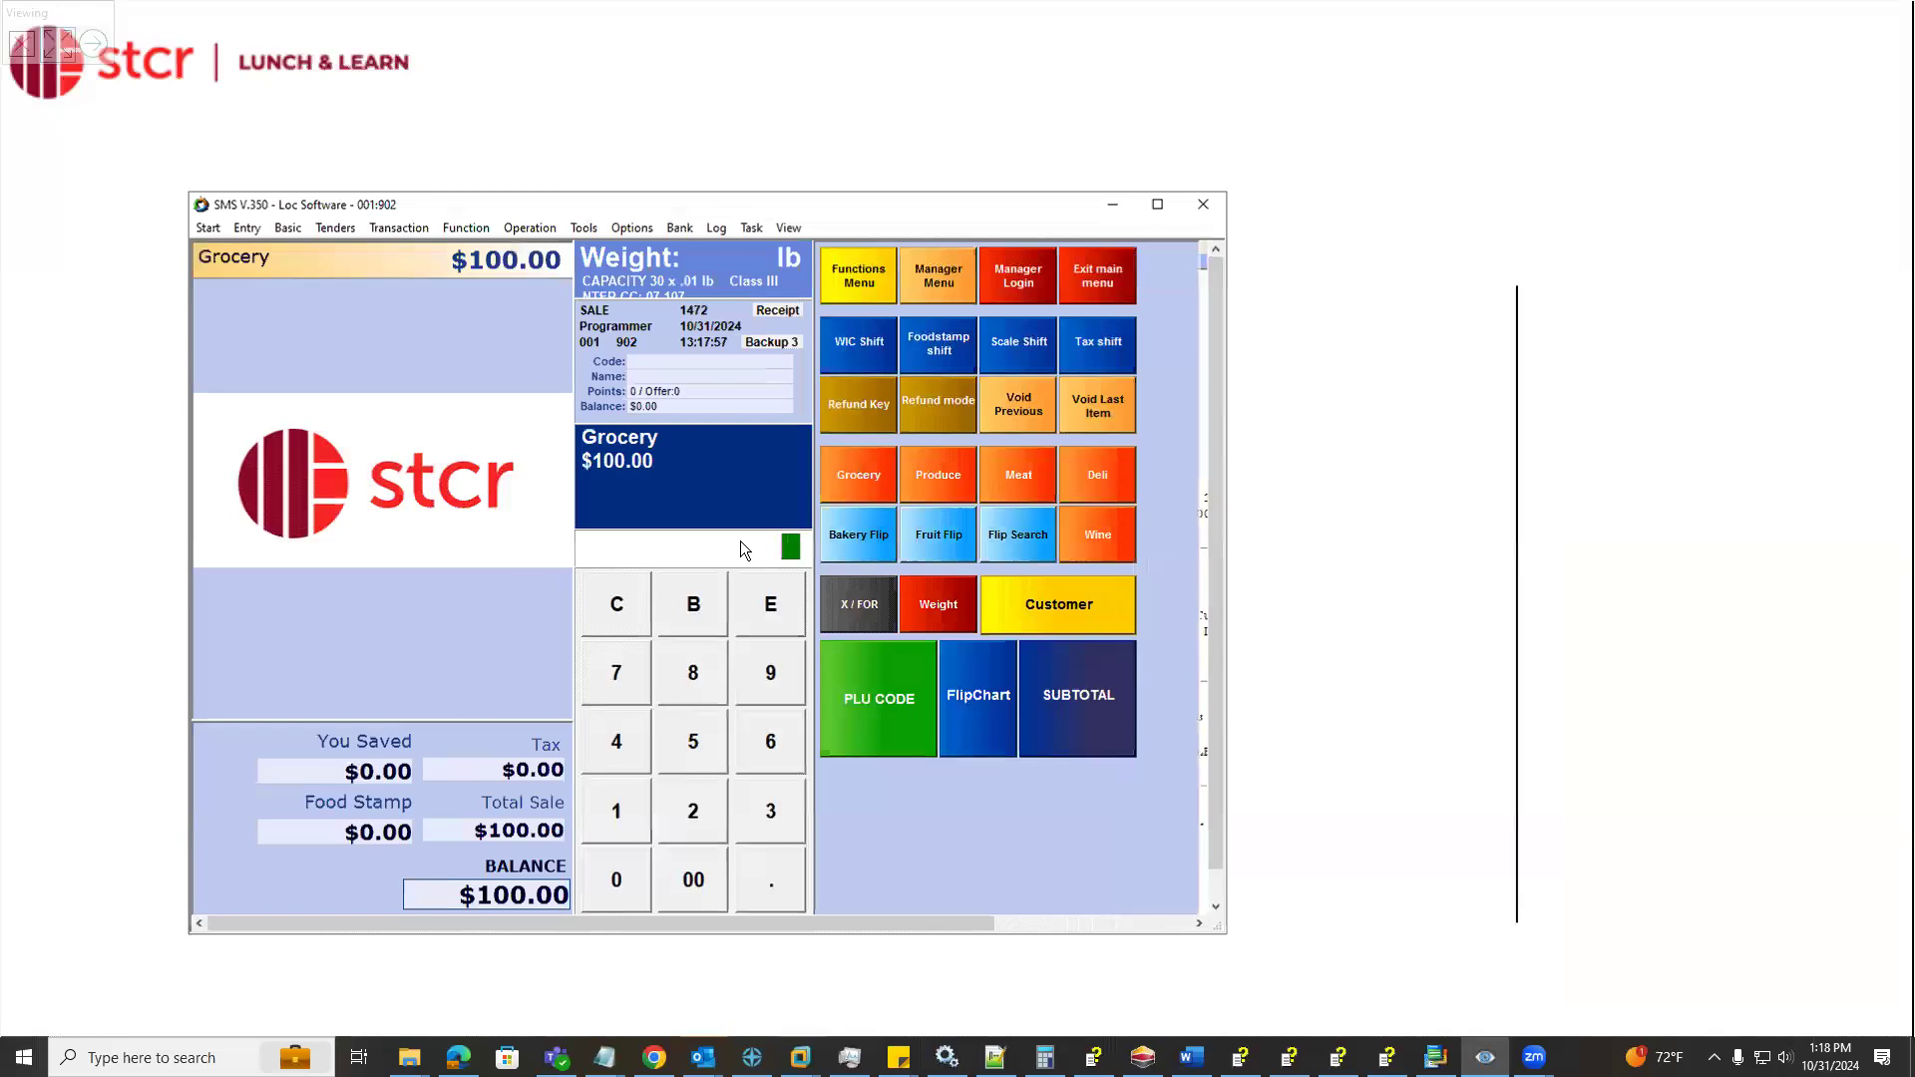
Ring up the Holiday Ham by its 201235 PLU code at $5.99 and subtotal the sale
{"action": "type", "text": "20123"}
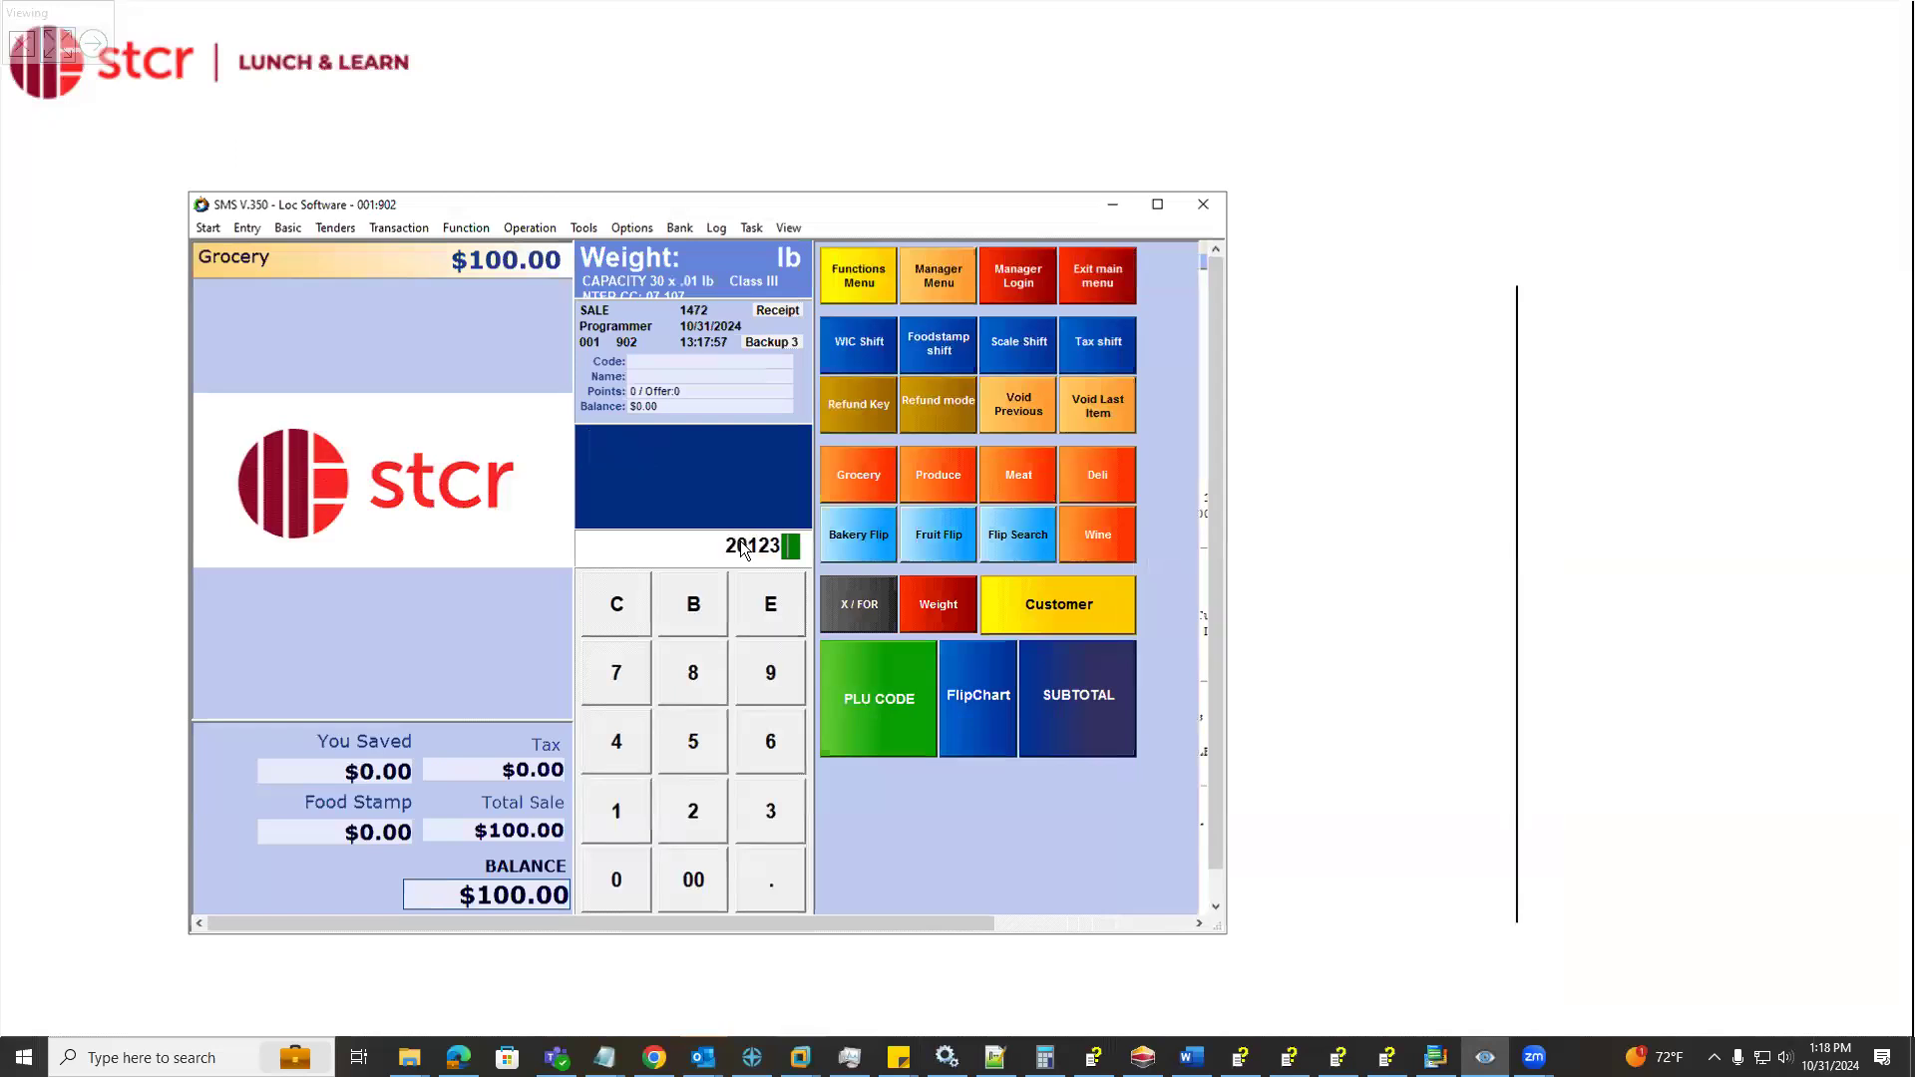
{"action": "type", "text": "500599"}
{"action": "left_click", "coordinate": [888, 678]}
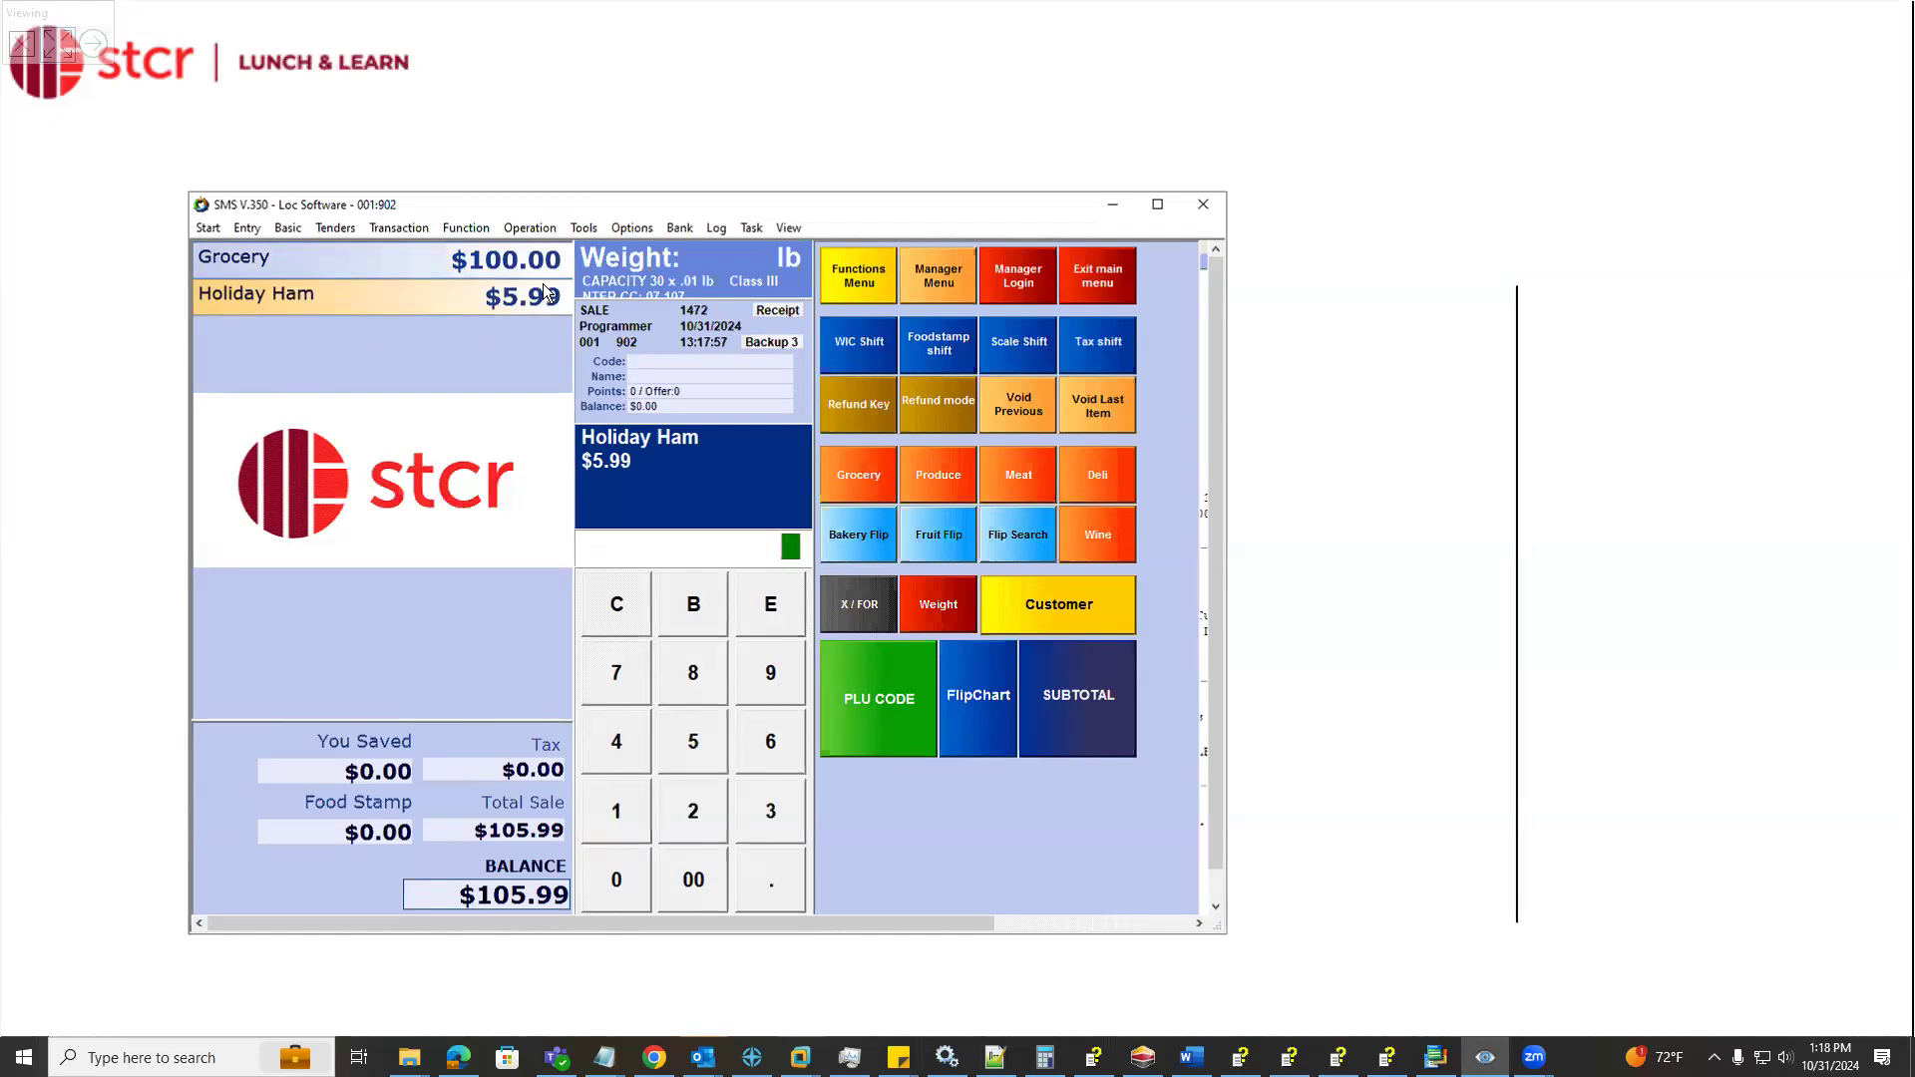
{"action": "left_click", "coordinate": [1089, 714]}
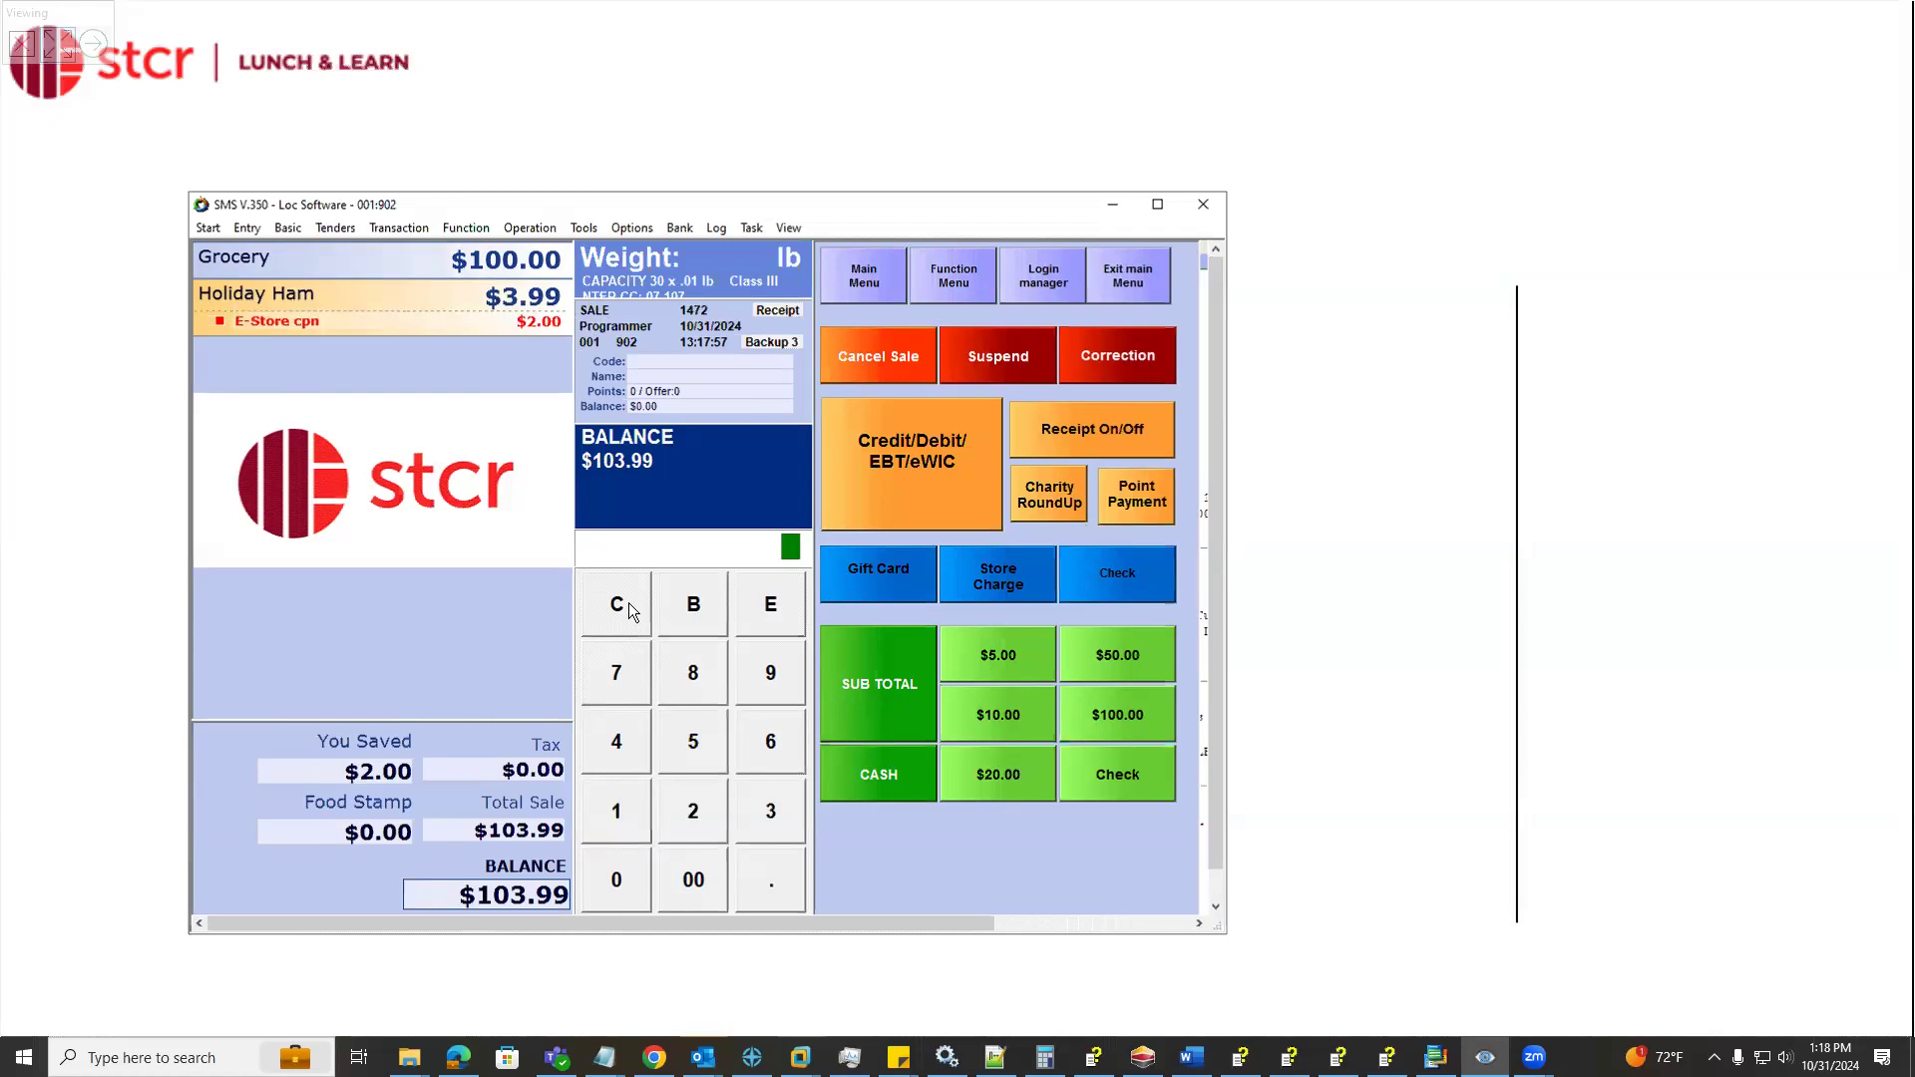
Tender the ham sale in cash, read through its receipt and close the receipt window
{"action": "left_click", "coordinate": [881, 770]}
{"action": "left_click", "coordinate": [1151, 917]}
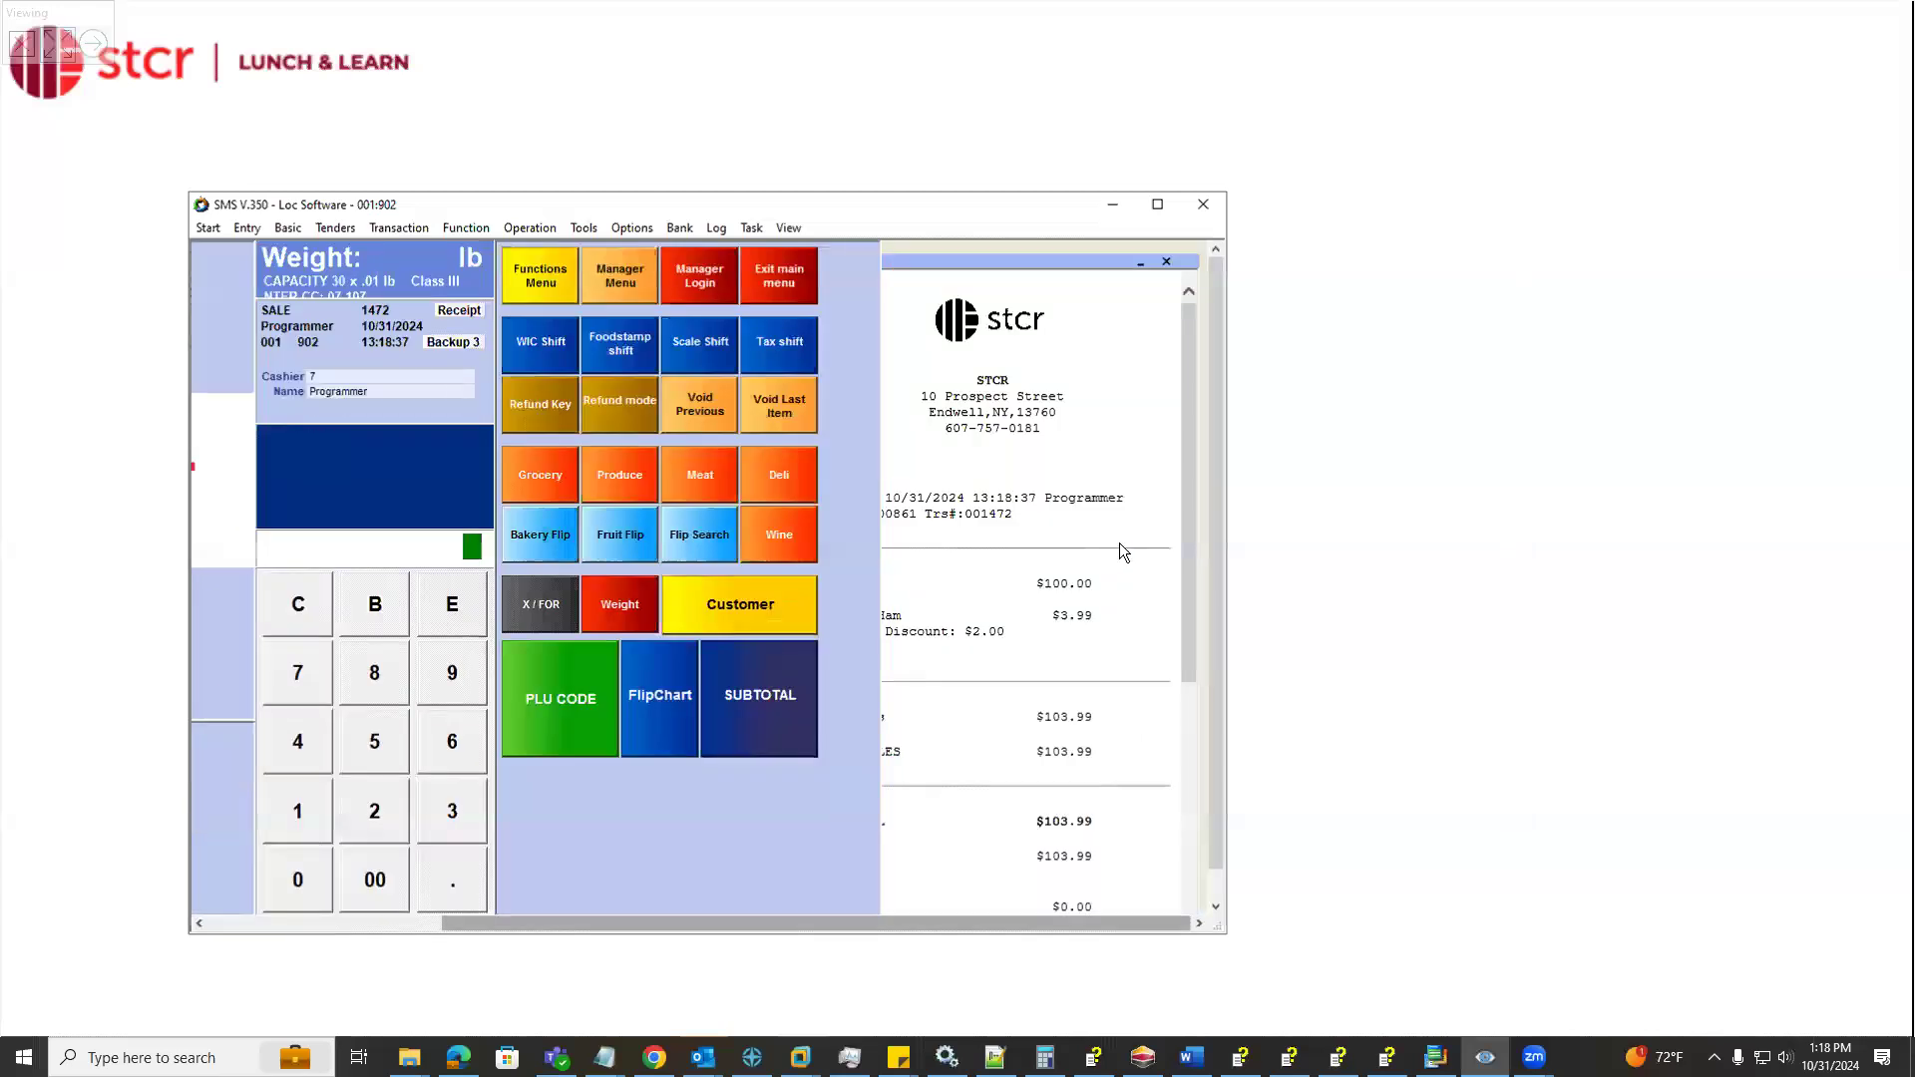
{"action": "mouse_move", "coordinate": [1039, 263]}
{"action": "left_mouse_down"}
{"action": "mouse_move", "coordinate": [1081, 261]}
{"action": "mouse_move", "coordinate": [1015, 251]}
{"action": "left_mouse_up"}
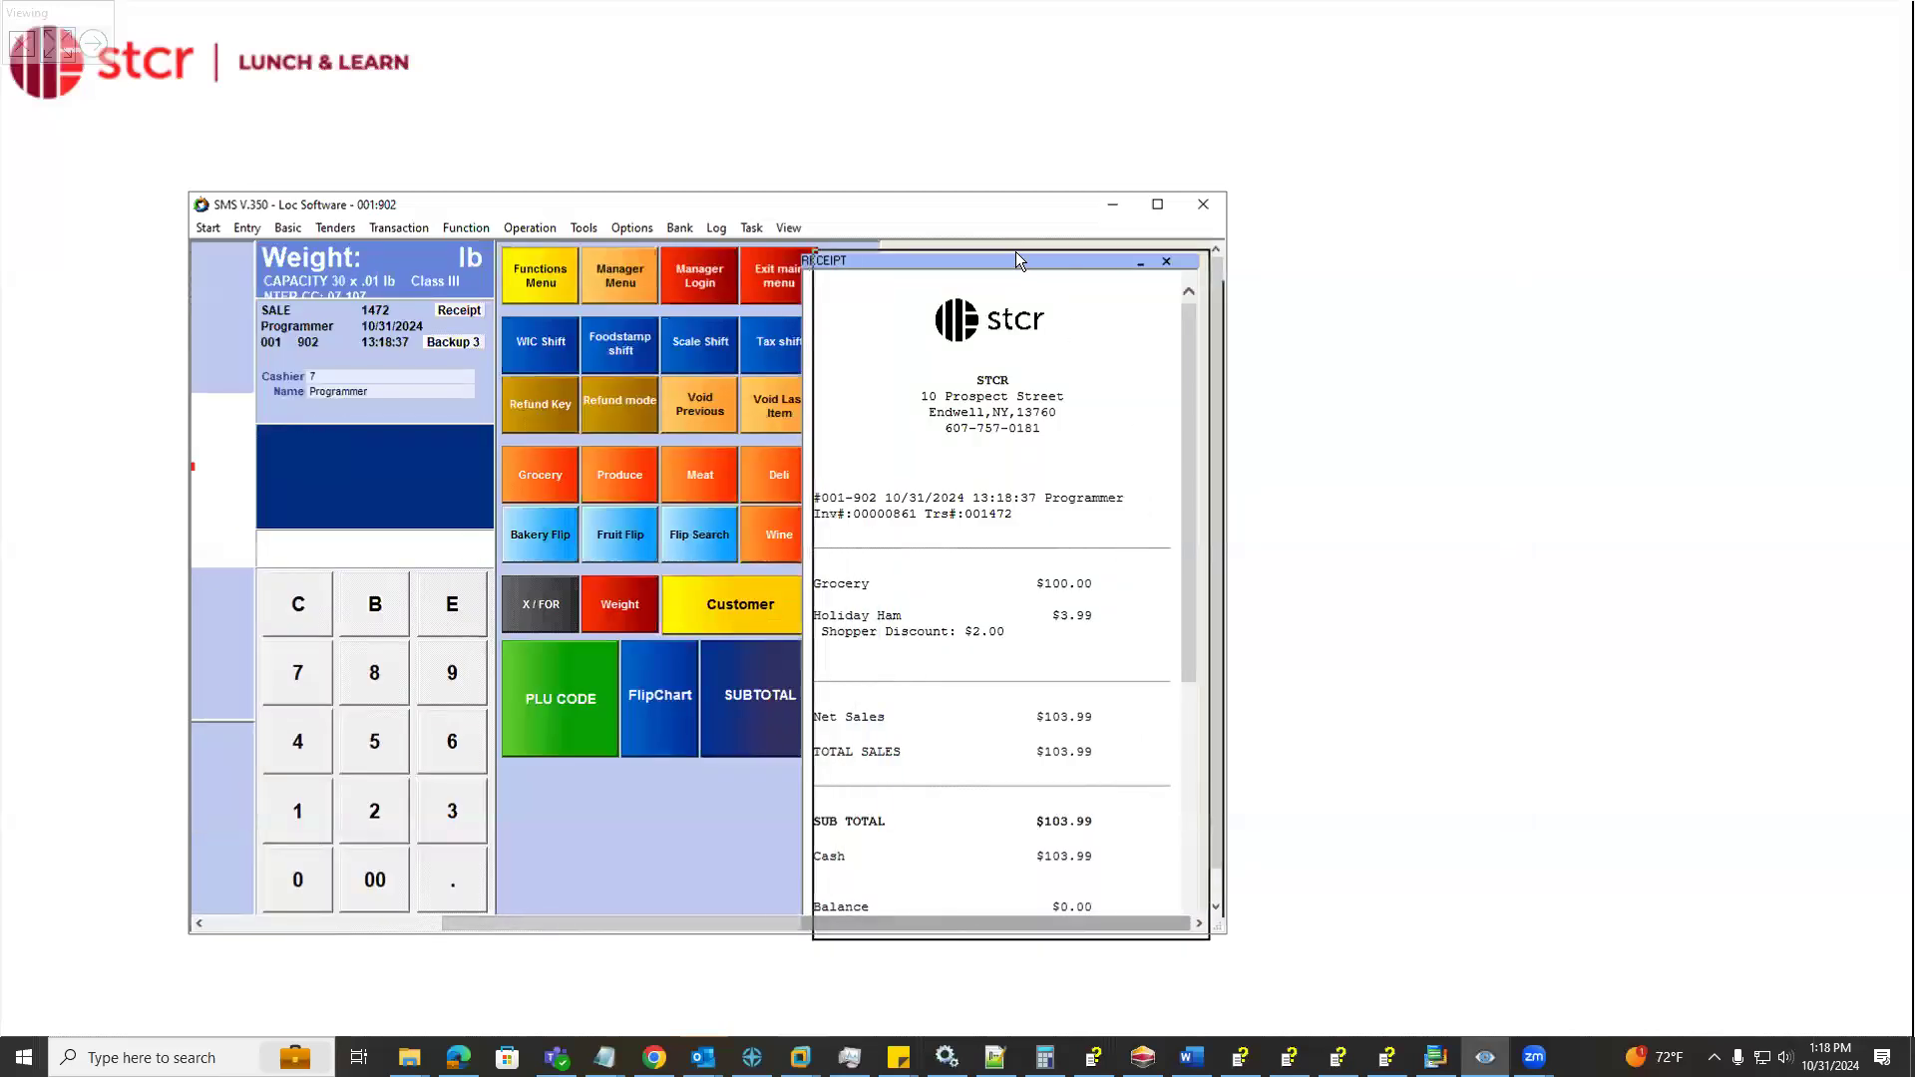
{"action": "scroll", "coordinate": [992, 667], "scroll_direction": "down", "scroll_amount": 5}
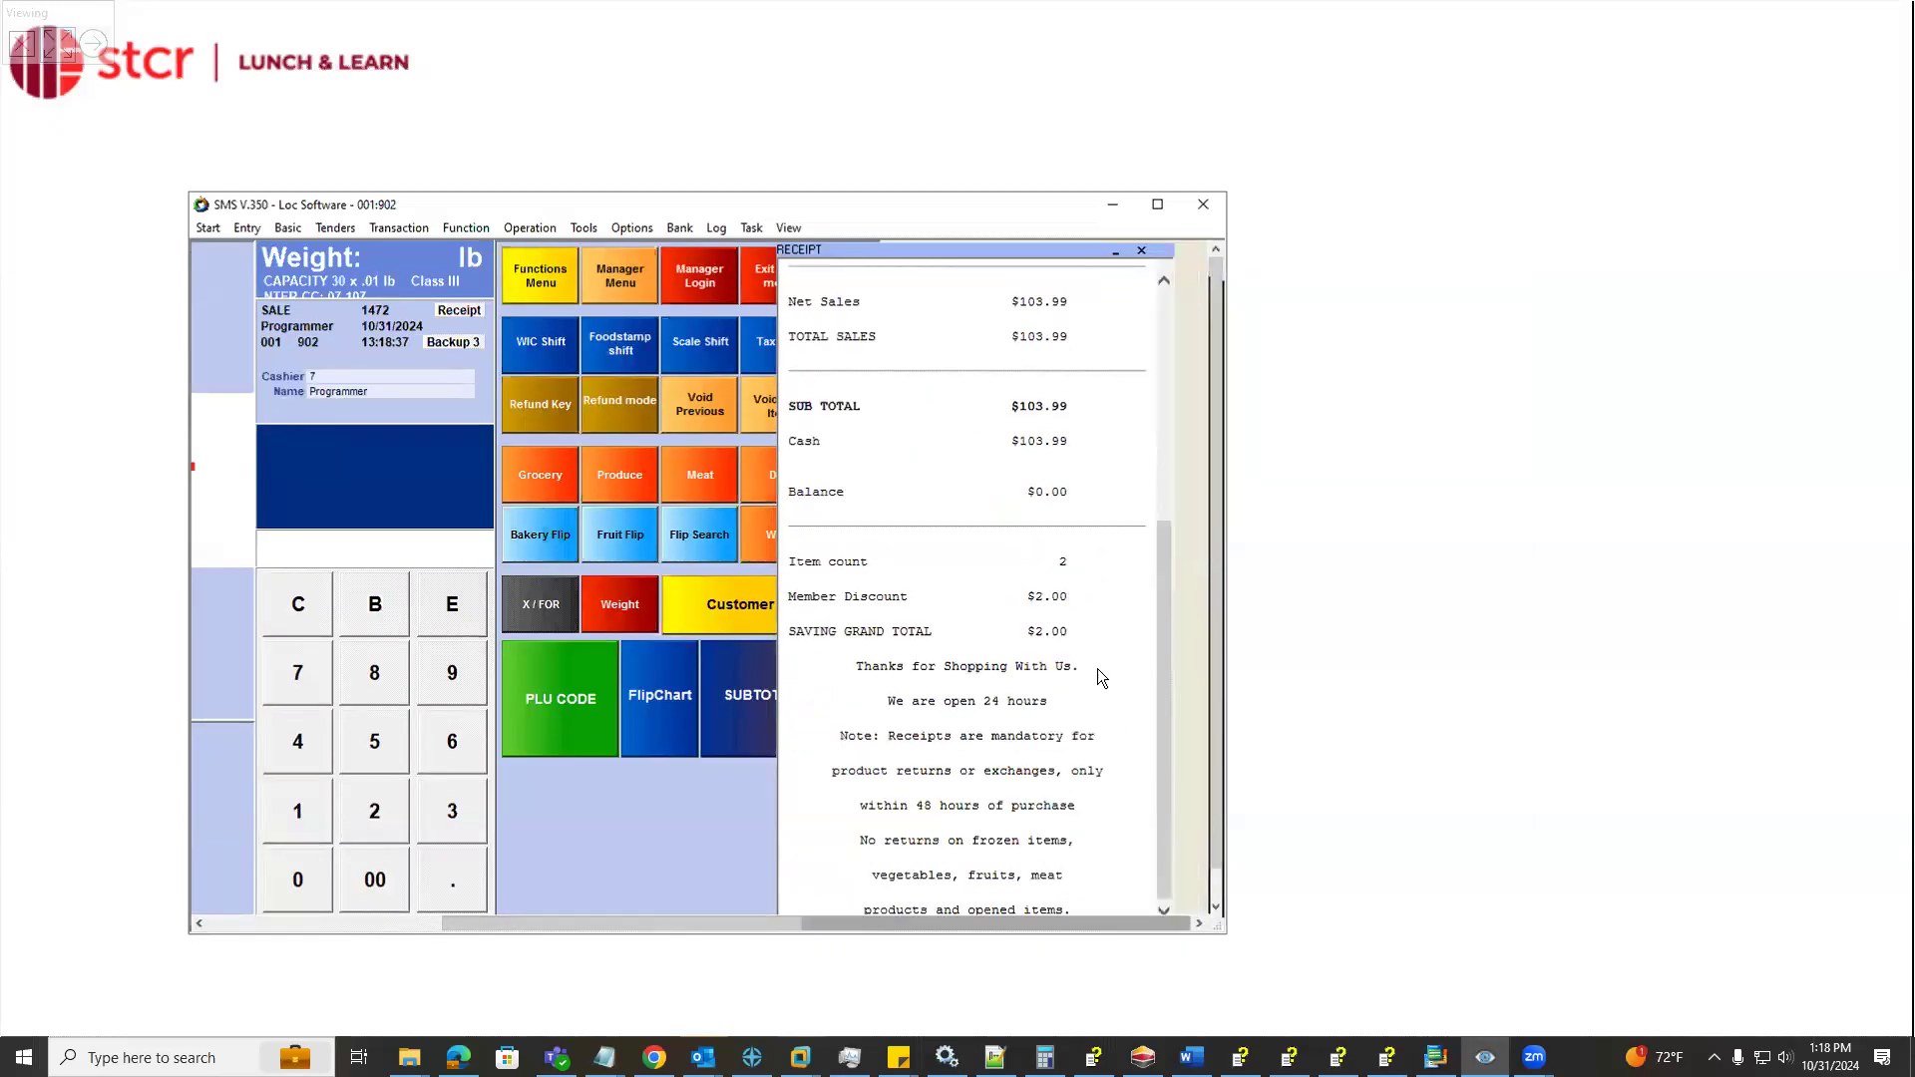
{"action": "left_click", "coordinate": [1141, 250]}
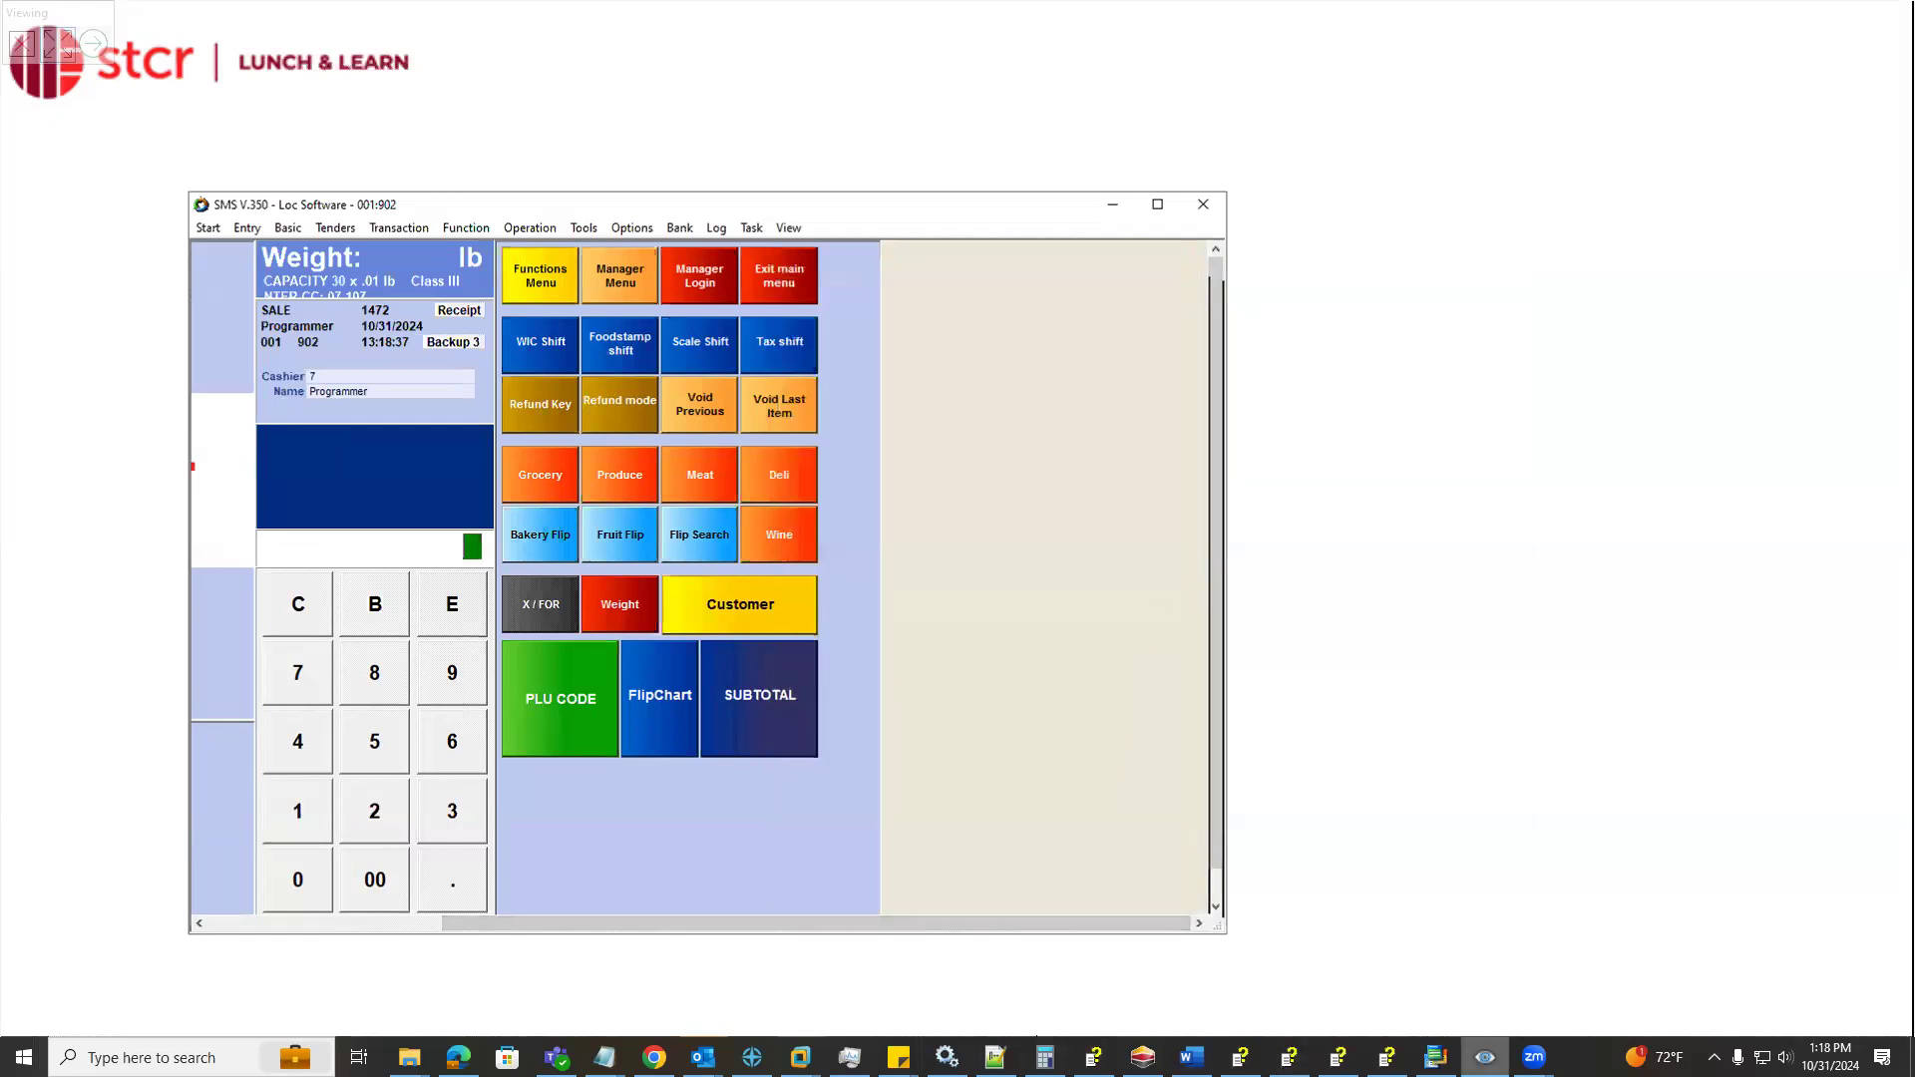
Return the remote session to full screen, move the register window aside and bring SMS PRO to the front
{"action": "left_click", "coordinate": [1435, 1058]}
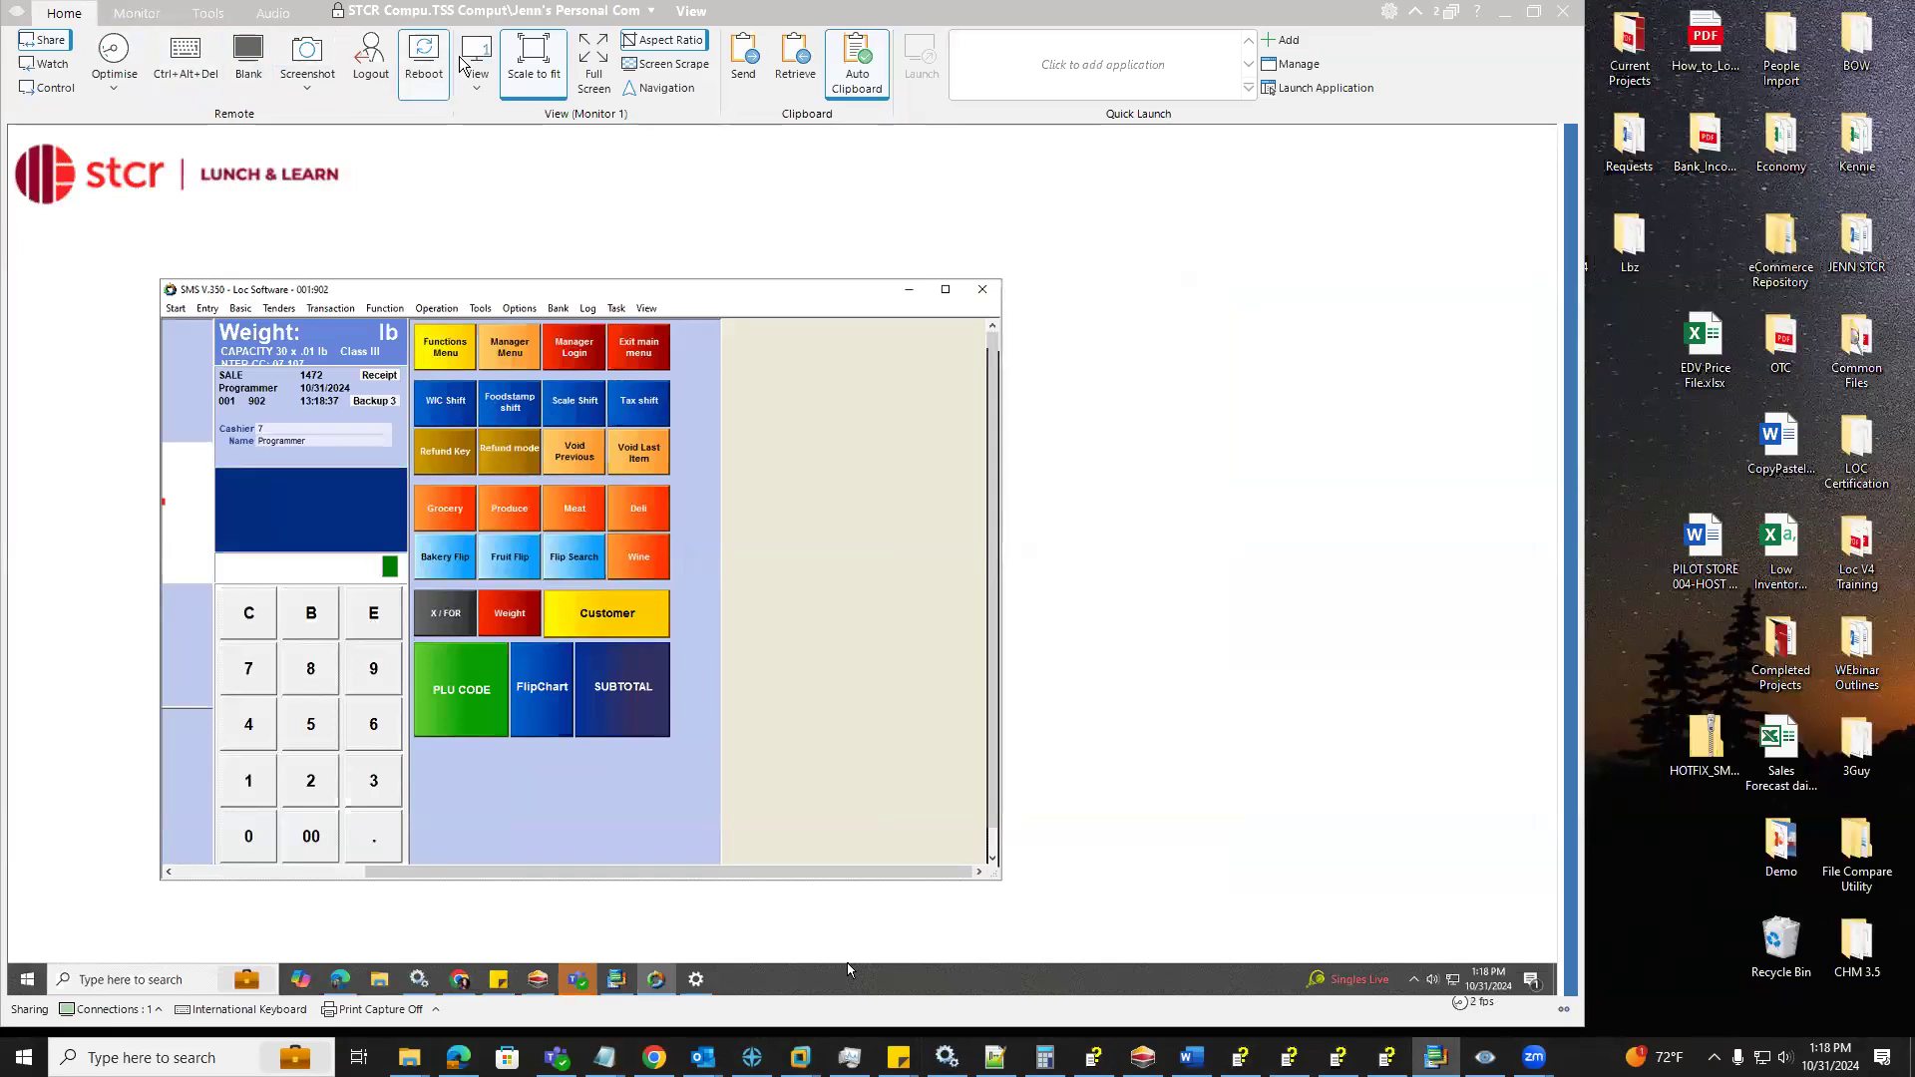
{"action": "left_click", "coordinate": [593, 62]}
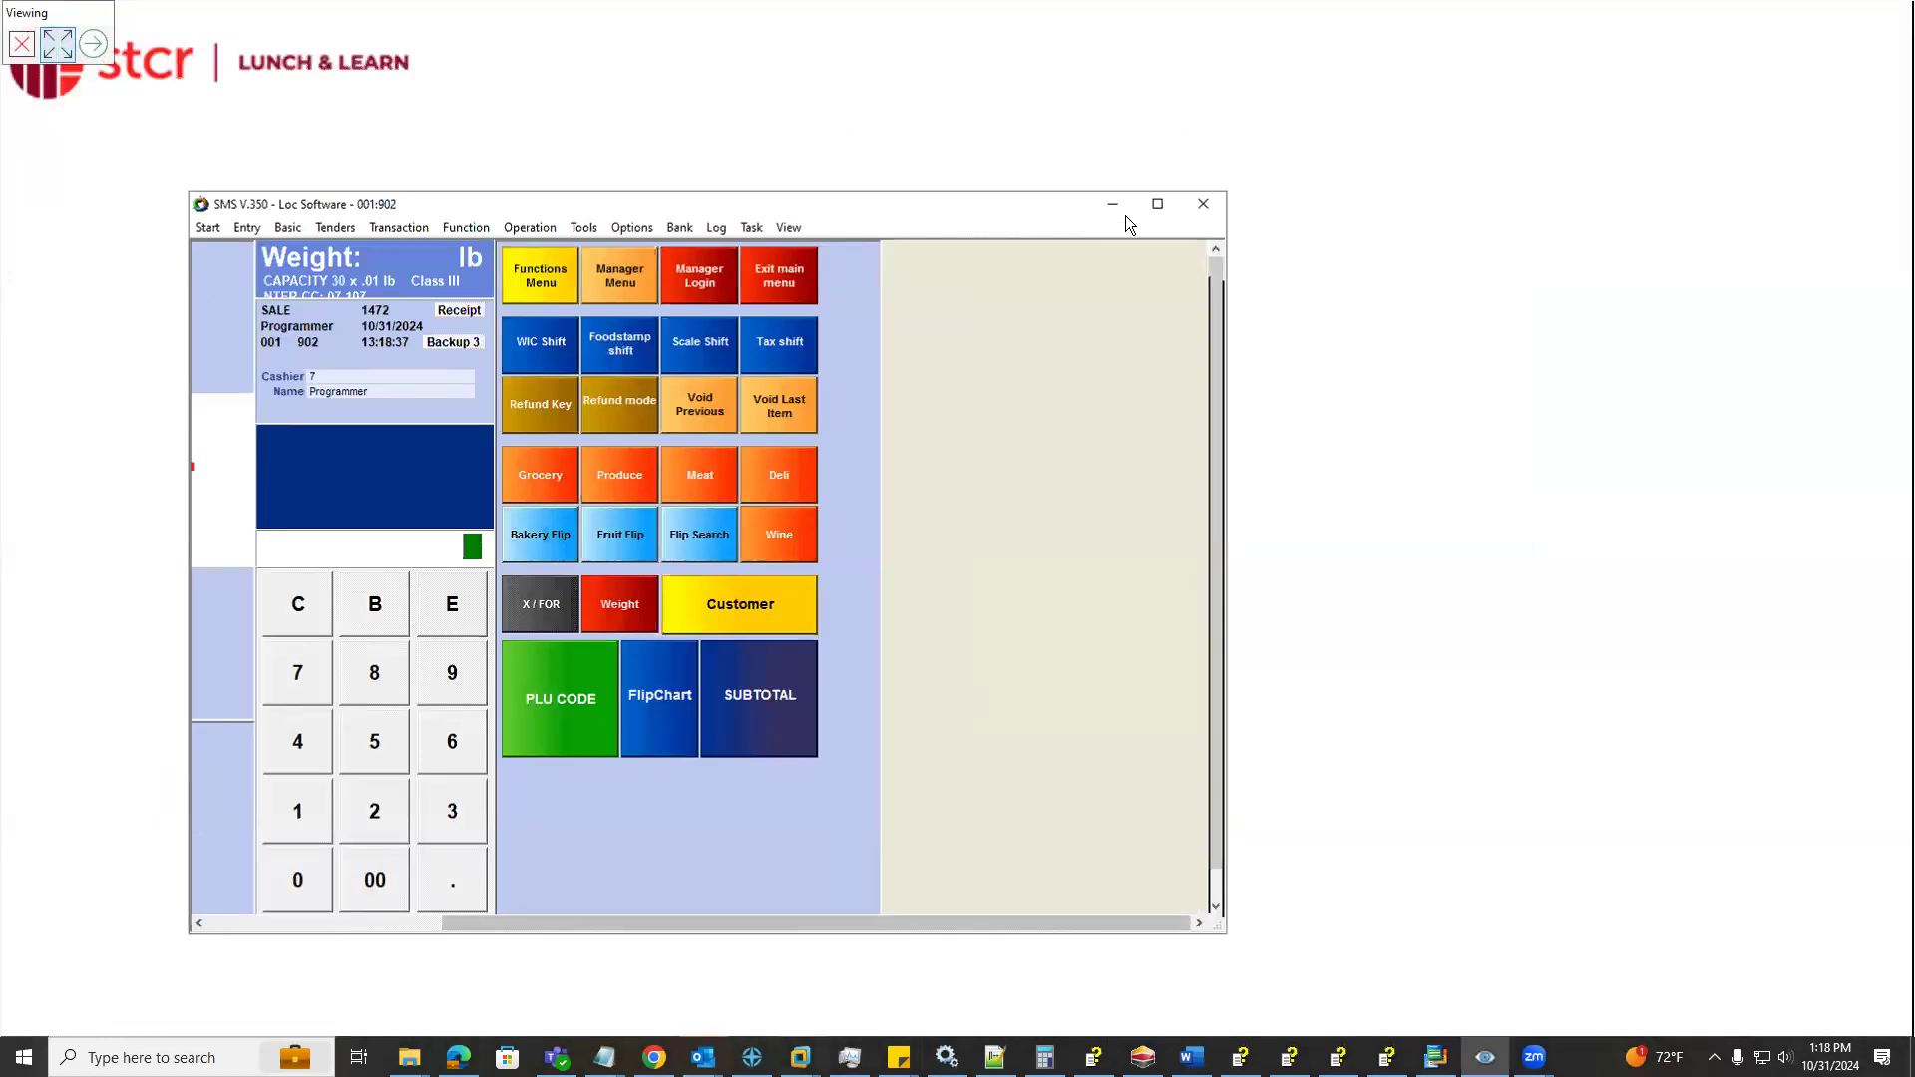
{"action": "left_click_drag", "start_coordinate": [1005, 209], "coordinate": [1334, 216]}
{"action": "left_click_drag", "start_coordinate": [996, 210], "coordinate": [1156, 213]}
{"action": "left_click", "coordinate": [660, 365]}
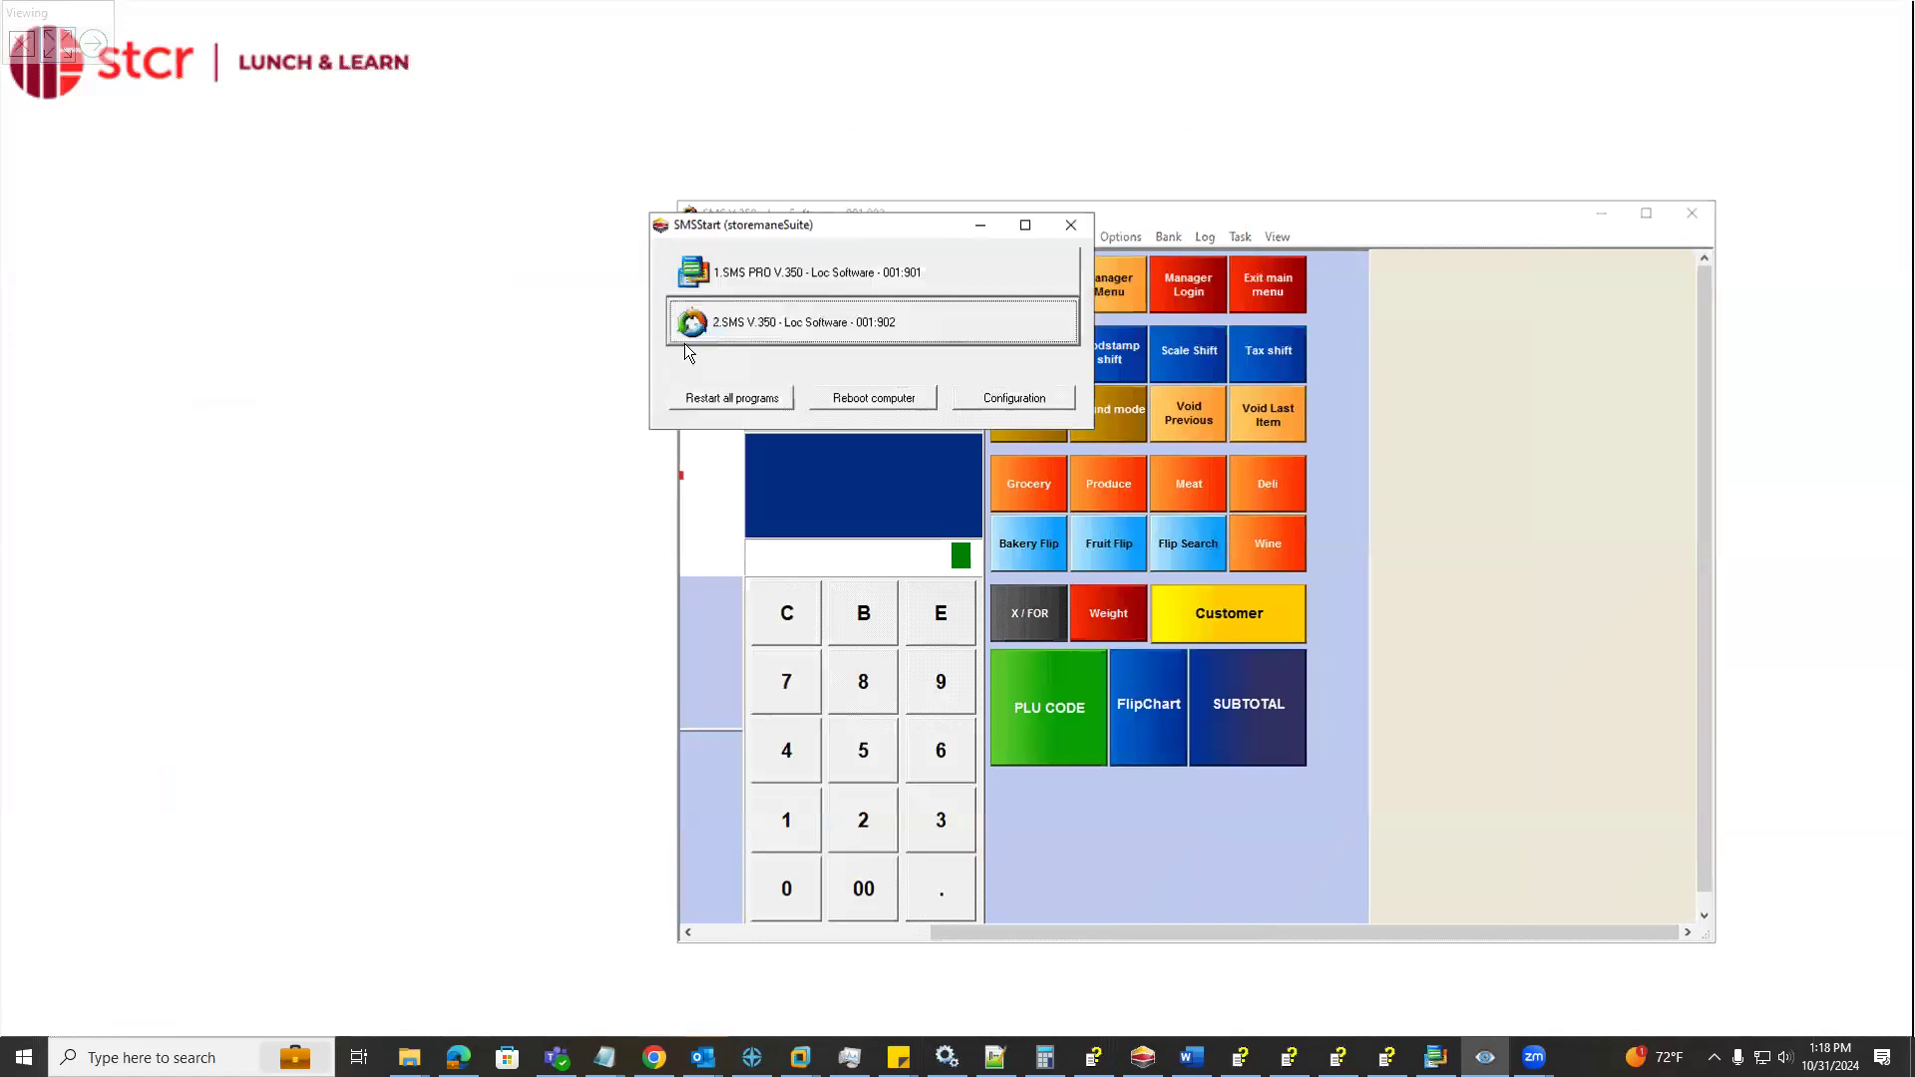
{"action": "double_click", "coordinate": [744, 276]}
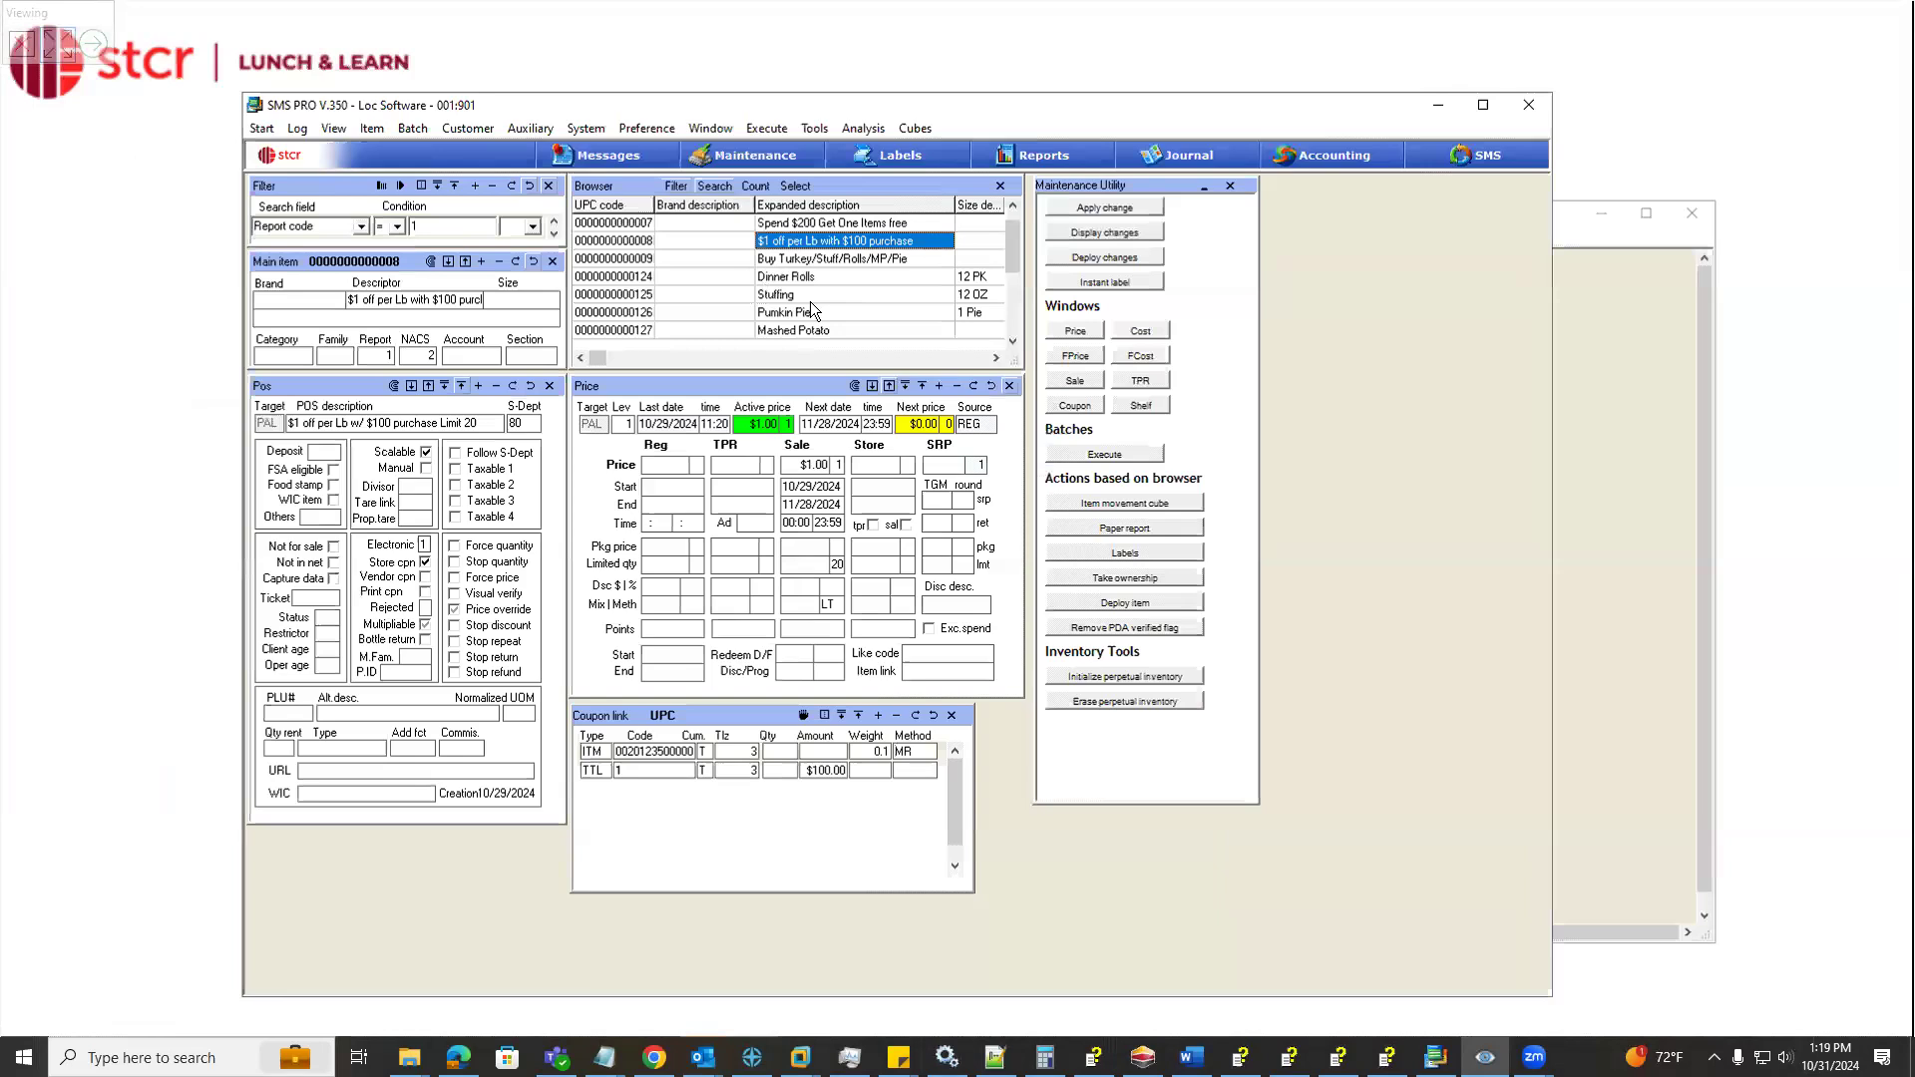
Open the "Buy Turkey/Stuff/Rolls/MP/Pie" coupon and review its Others and store coupon settings in the POS data
{"action": "left_click", "coordinate": [860, 258]}
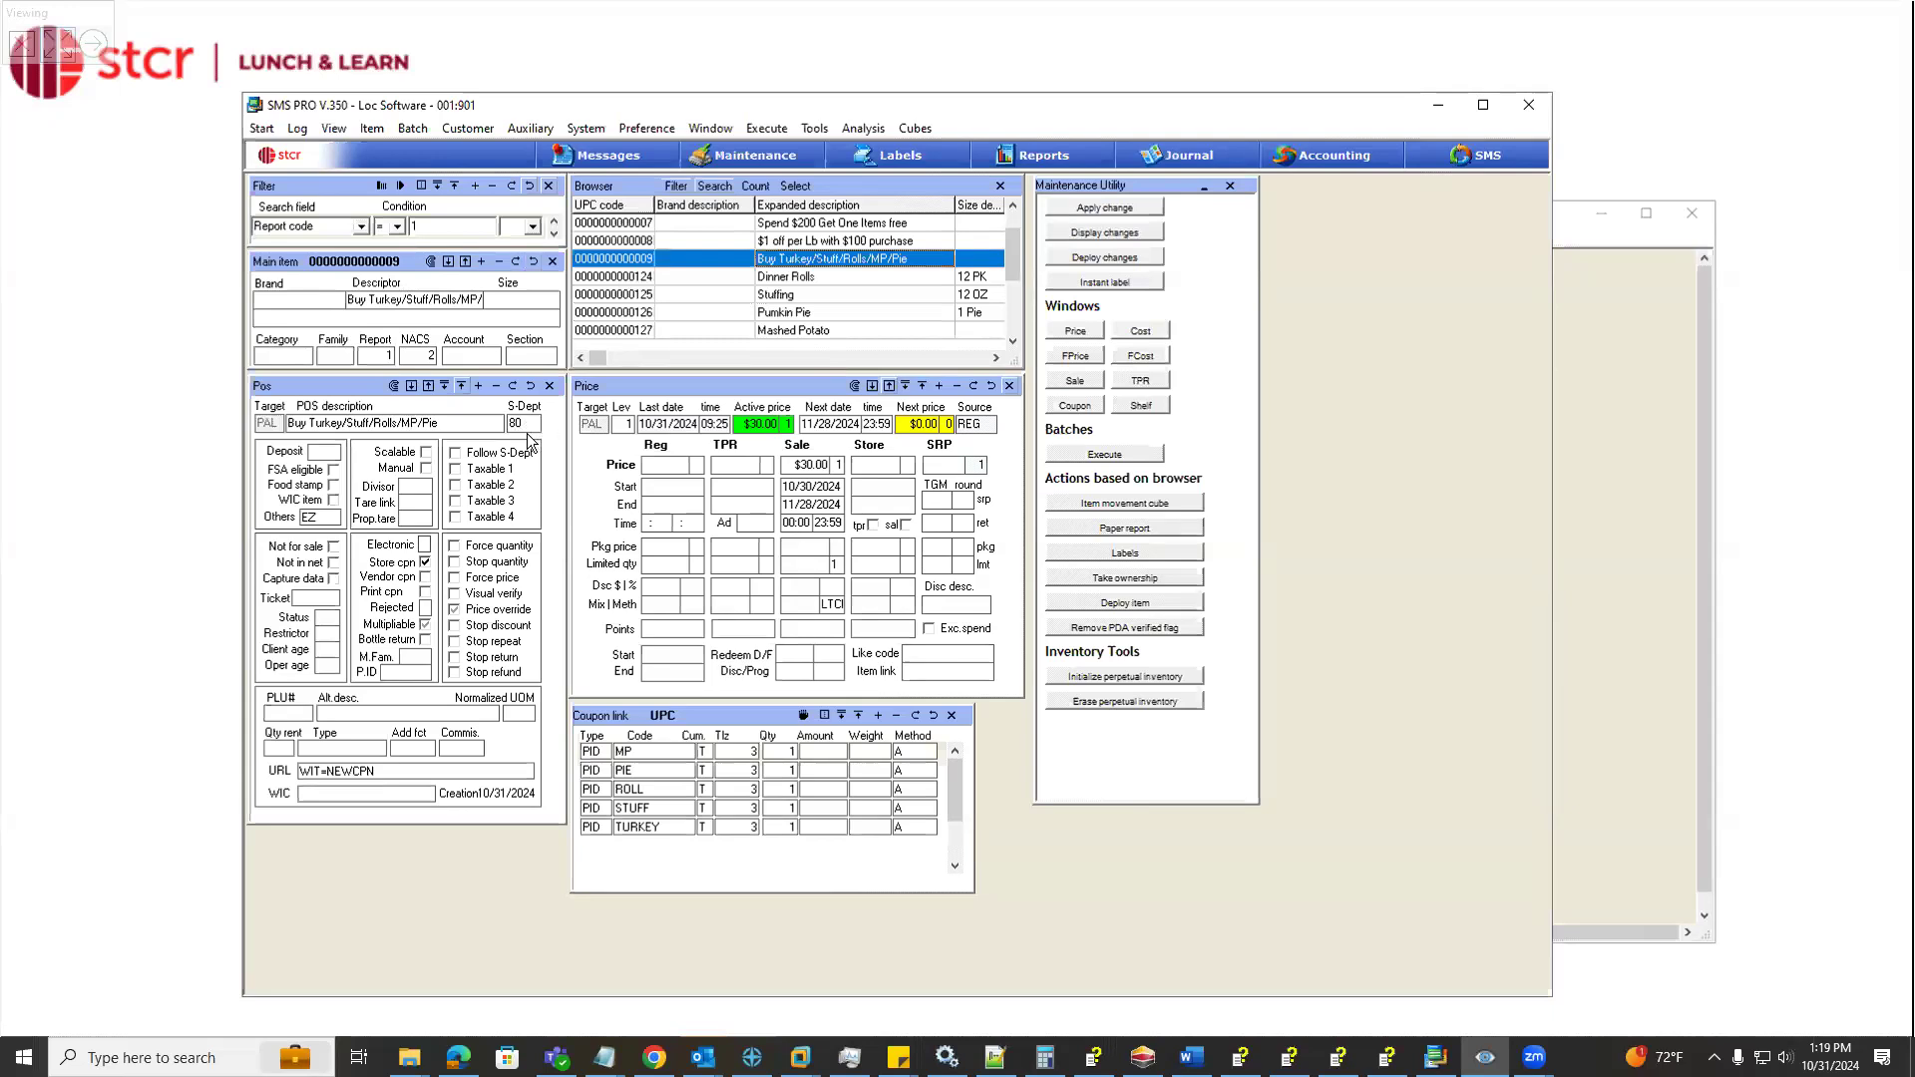
{"action": "left_click", "coordinate": [329, 518]}
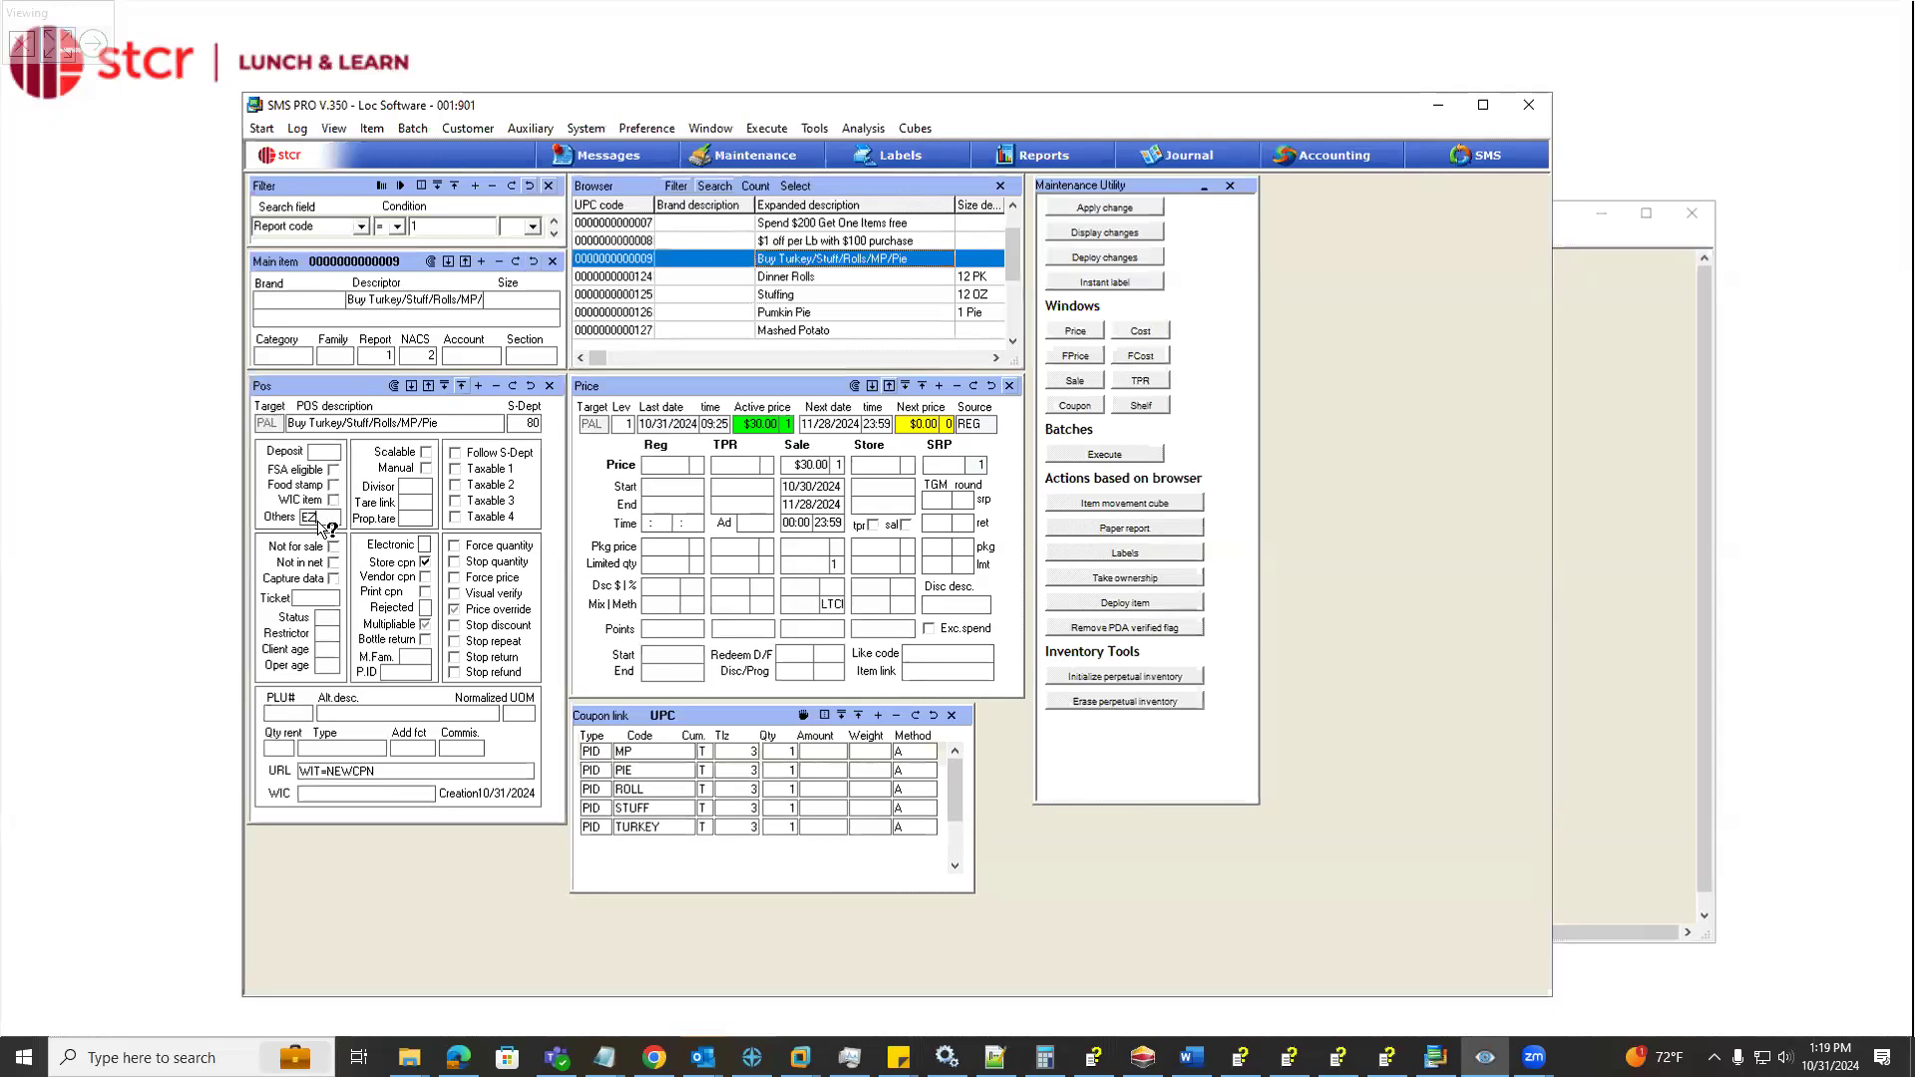
{"action": "left_click", "coordinate": [425, 565]}
Examine the bundle coupon's sale method options, its sale price and its coupon link rows
{"action": "left_click", "coordinate": [836, 606]}
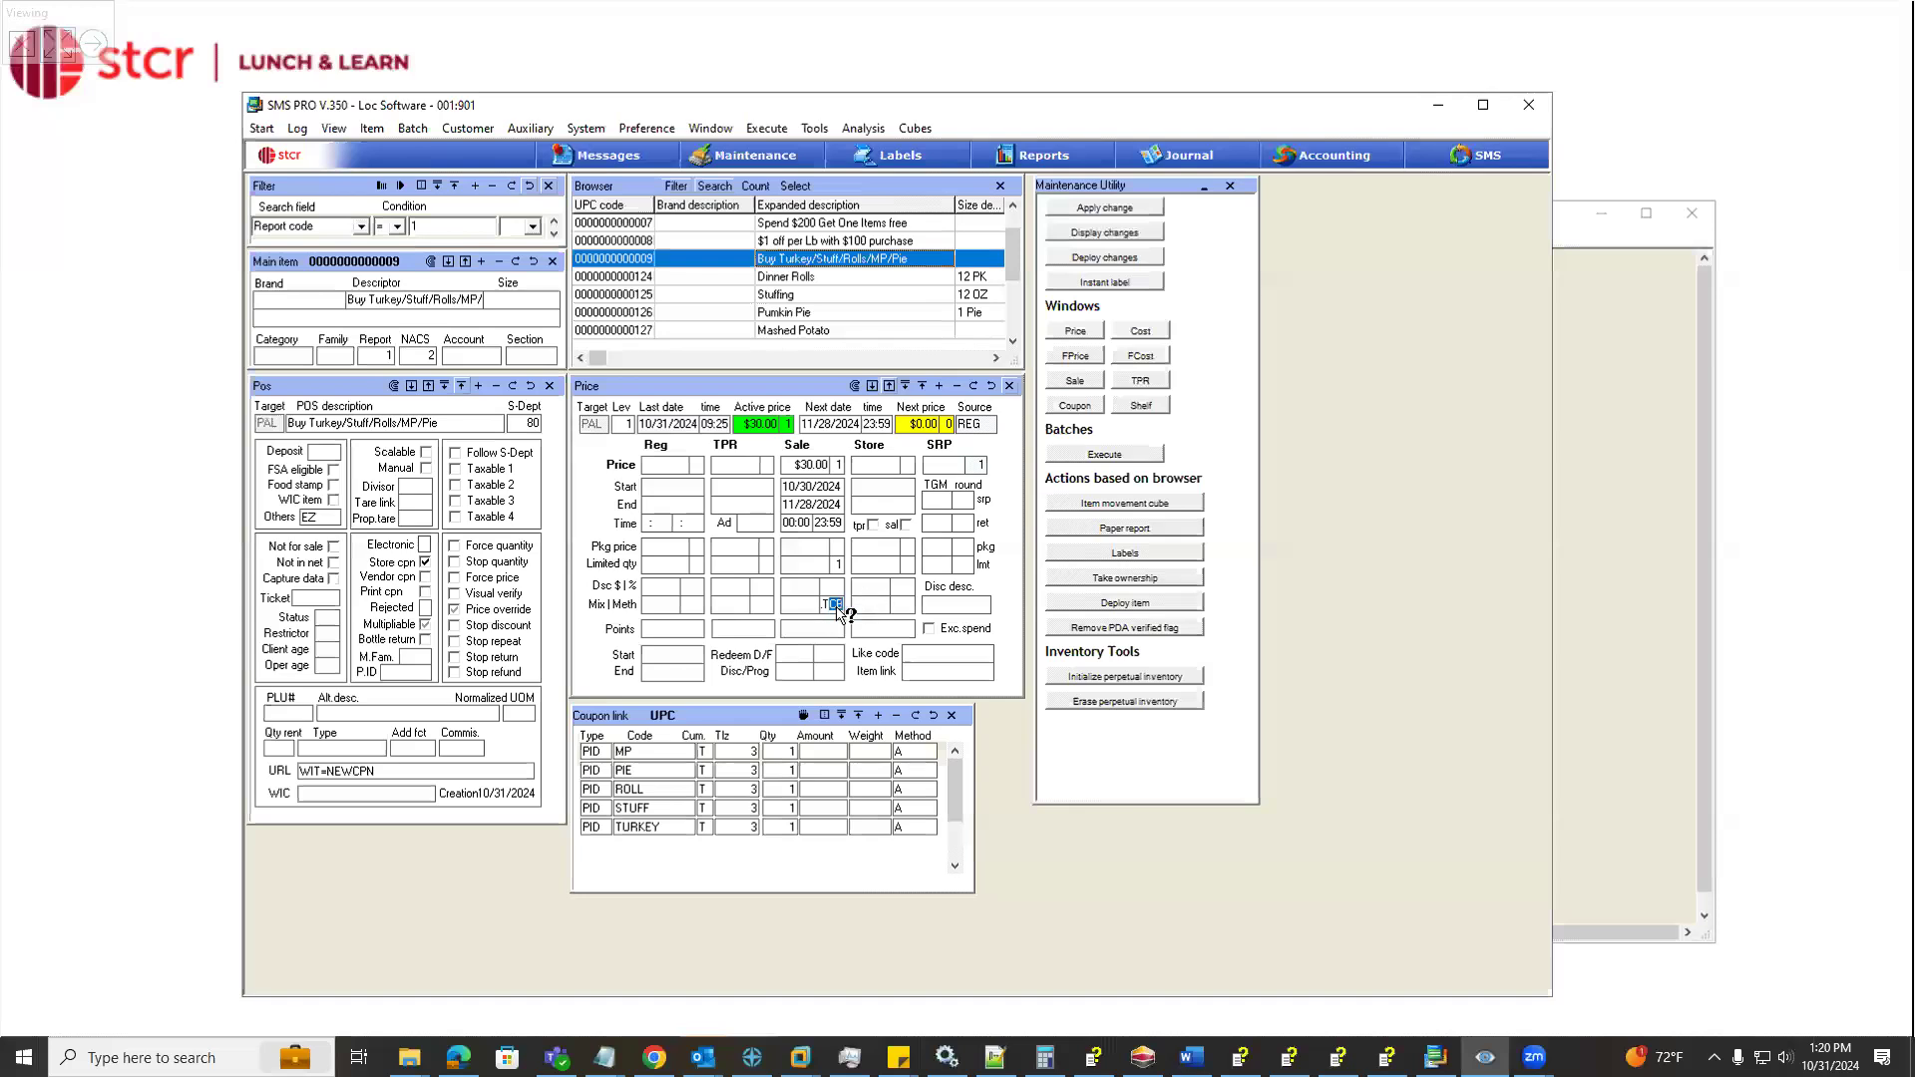
{"action": "left_click", "coordinate": [837, 606]}
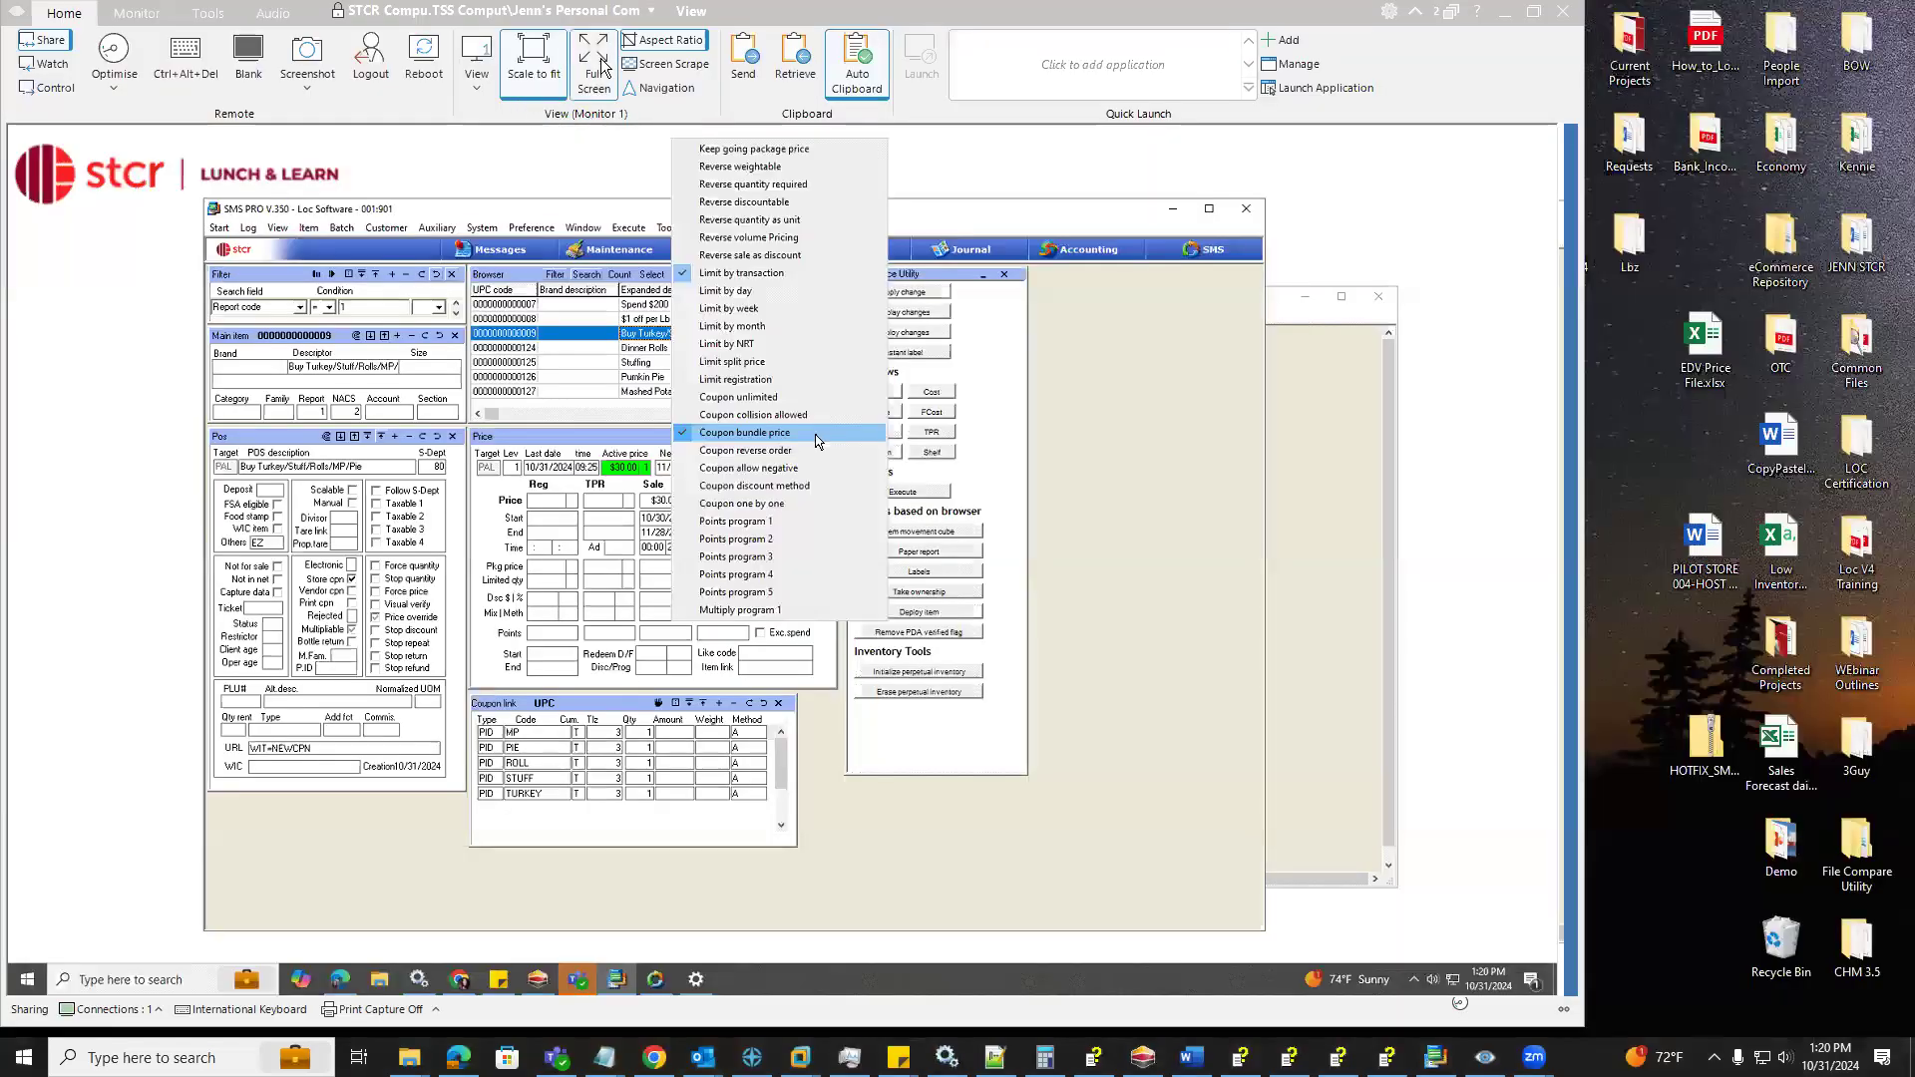
{"action": "left_click", "coordinate": [596, 66]}
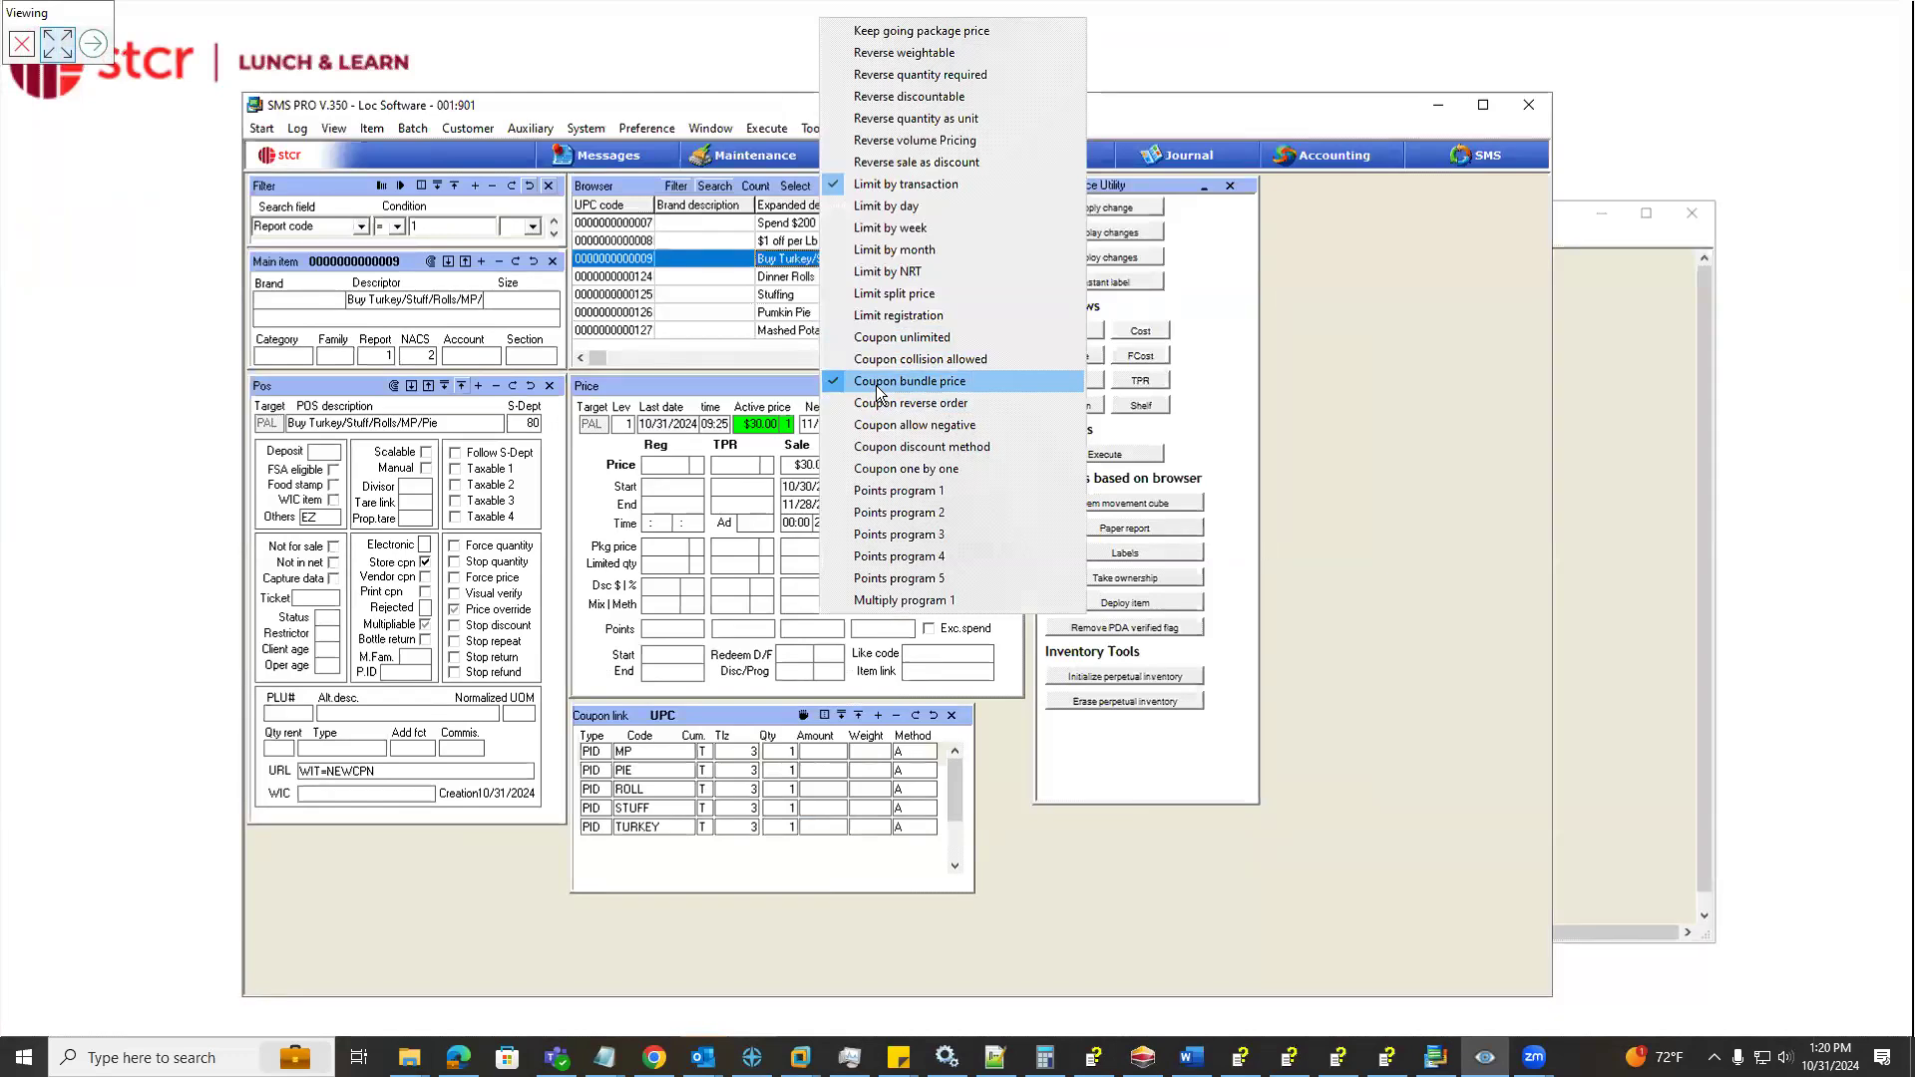
{"action": "left_click", "coordinate": [810, 465]}
{"action": "left_click_drag", "start_coordinate": [811, 464], "coordinate": [748, 460]}
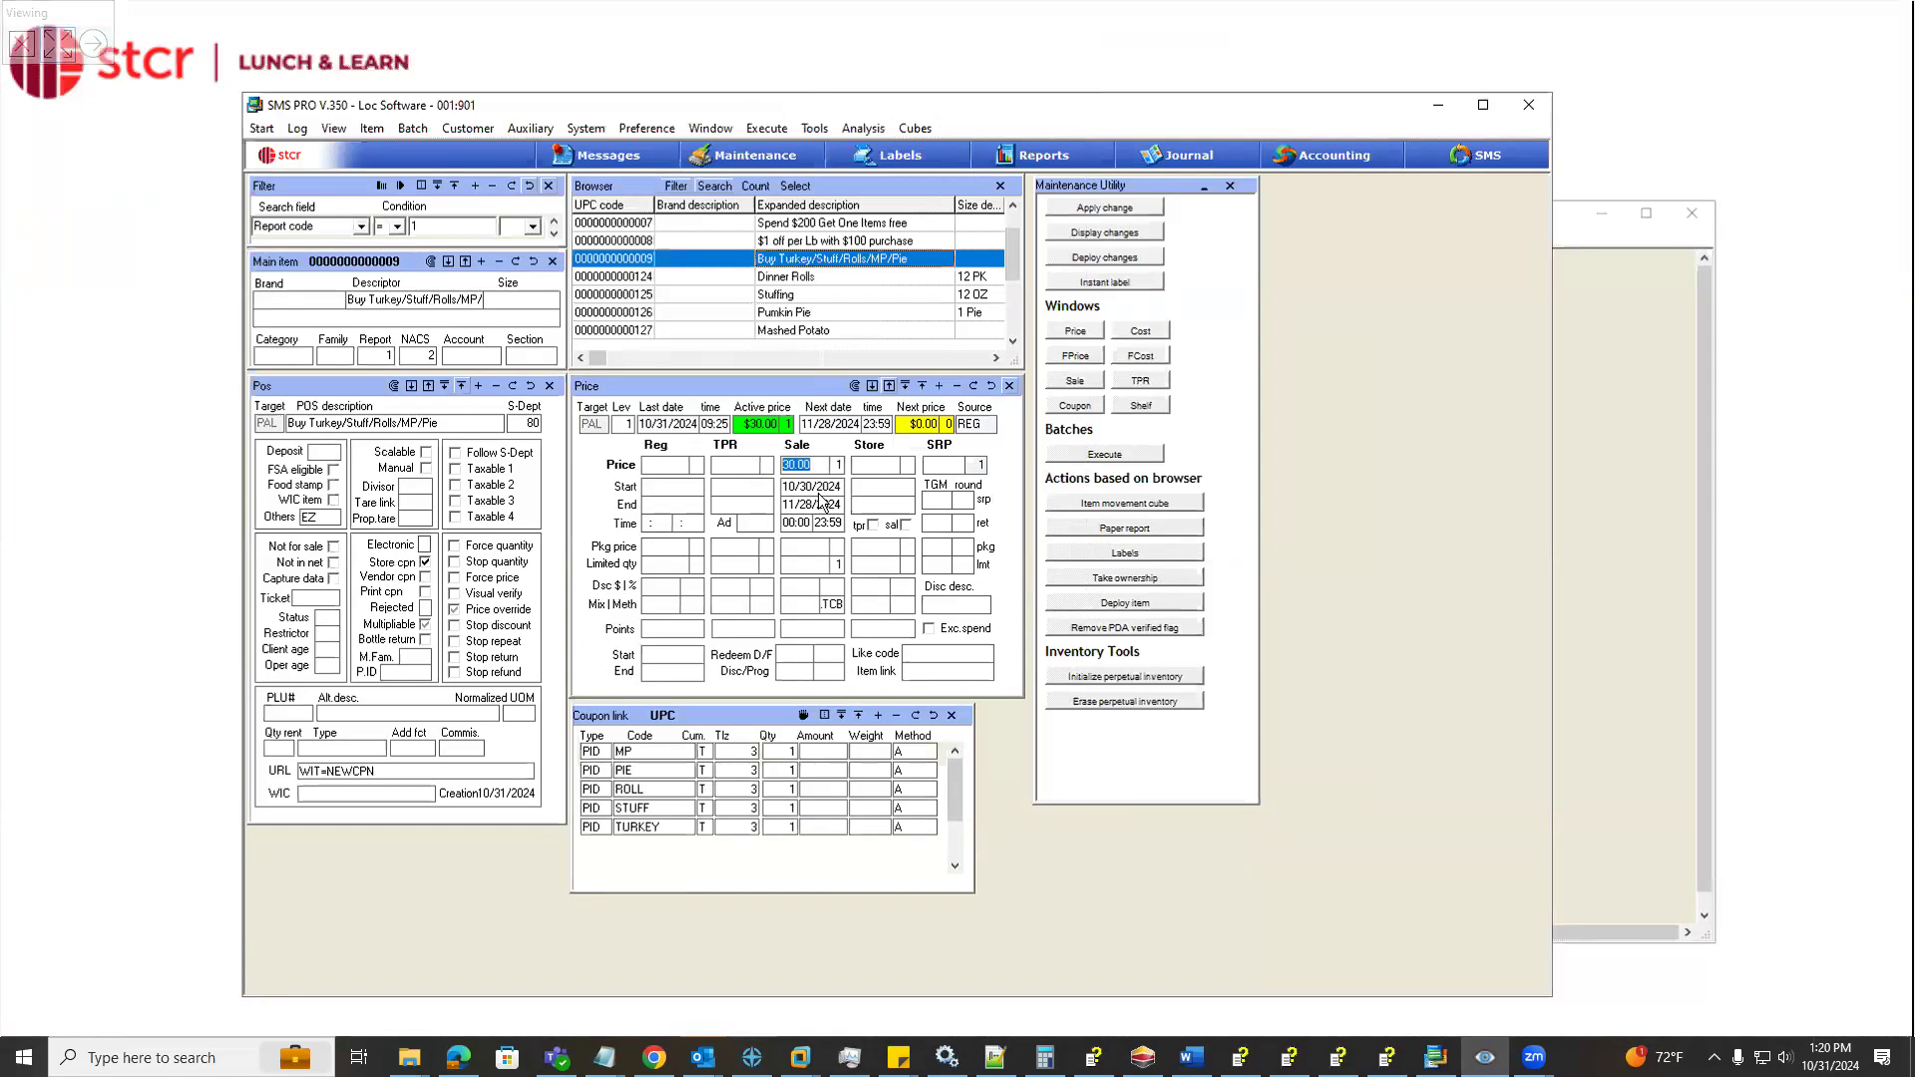
{"action": "left_click", "coordinate": [832, 605]}
{"action": "left_click", "coordinate": [743, 709]}
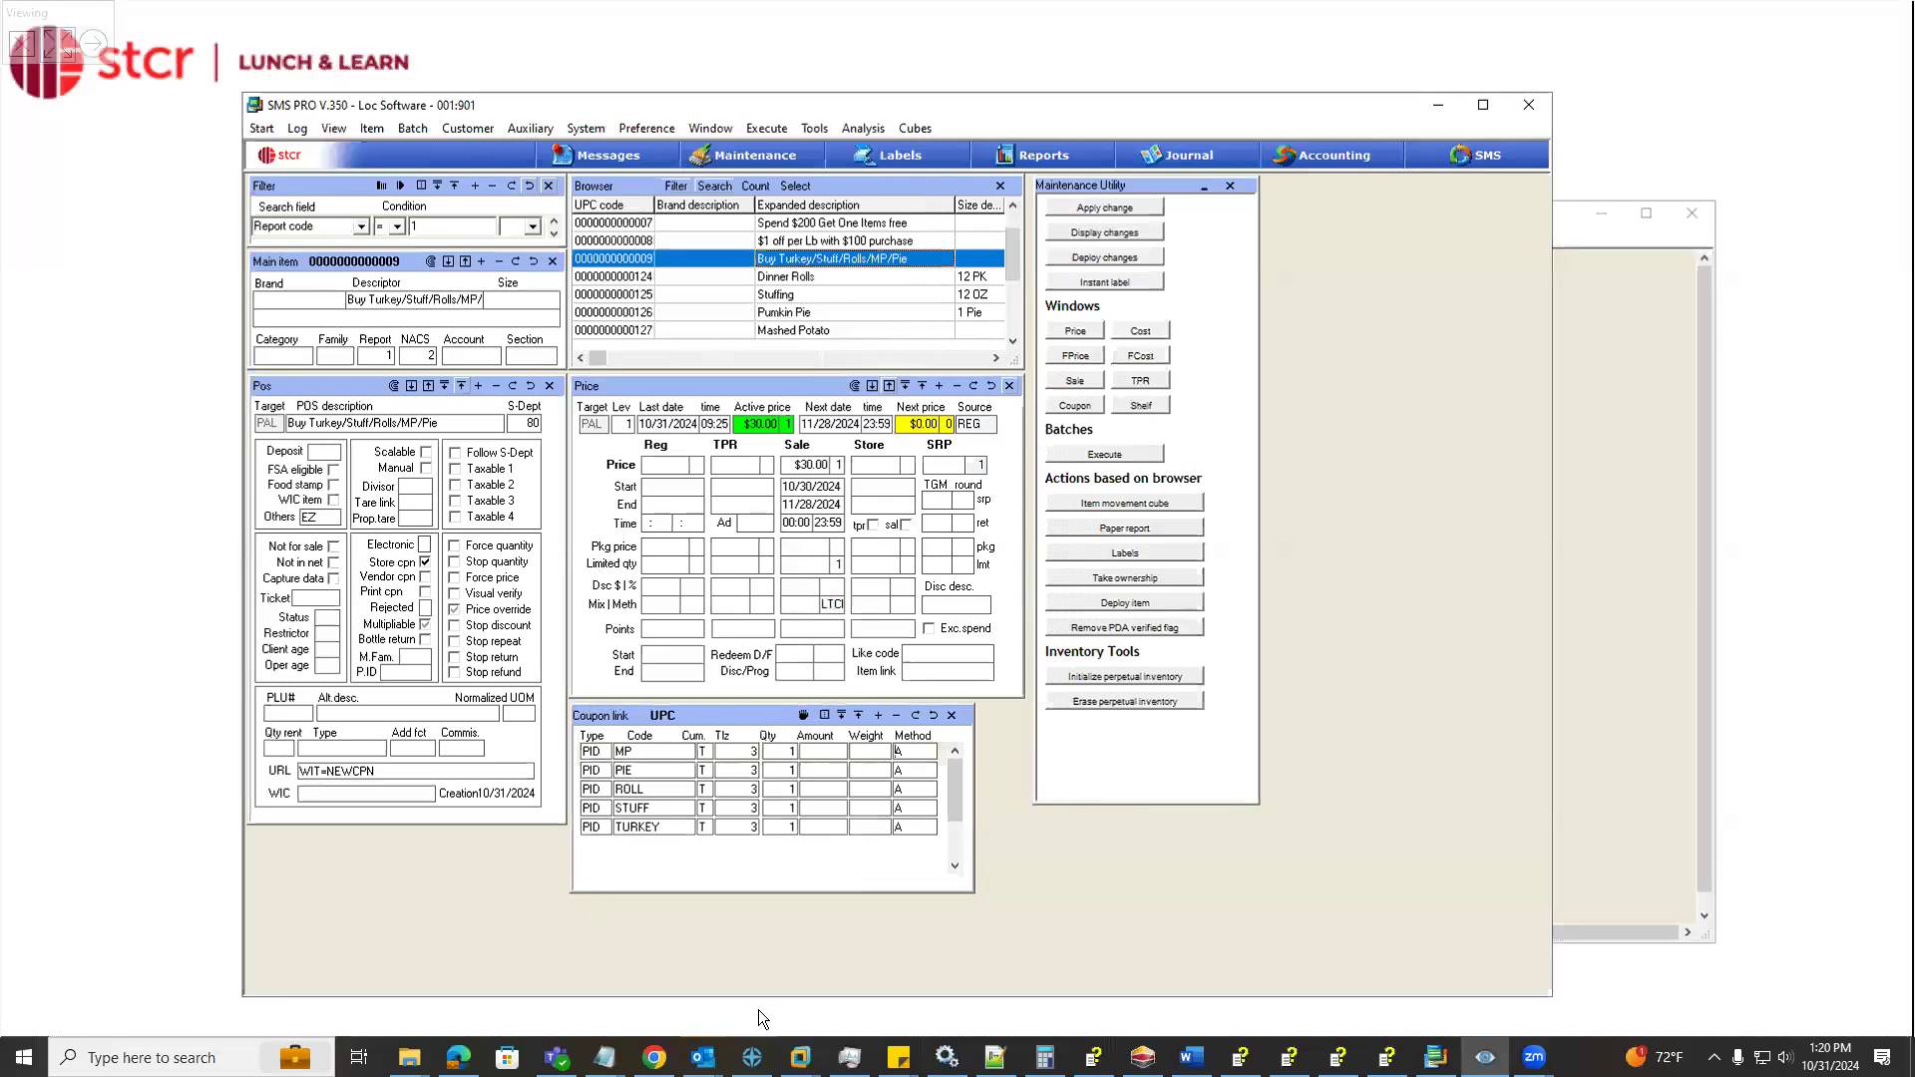
Examine the MP, PIE, ROLL, STUFF and TURKEY rows of the bundle's coupon link and the available link types
{"action": "left_click", "coordinate": [656, 768]}
{"action": "left_click", "coordinate": [655, 791]}
{"action": "left_click", "coordinate": [651, 808]}
{"action": "left_click", "coordinate": [666, 830]}
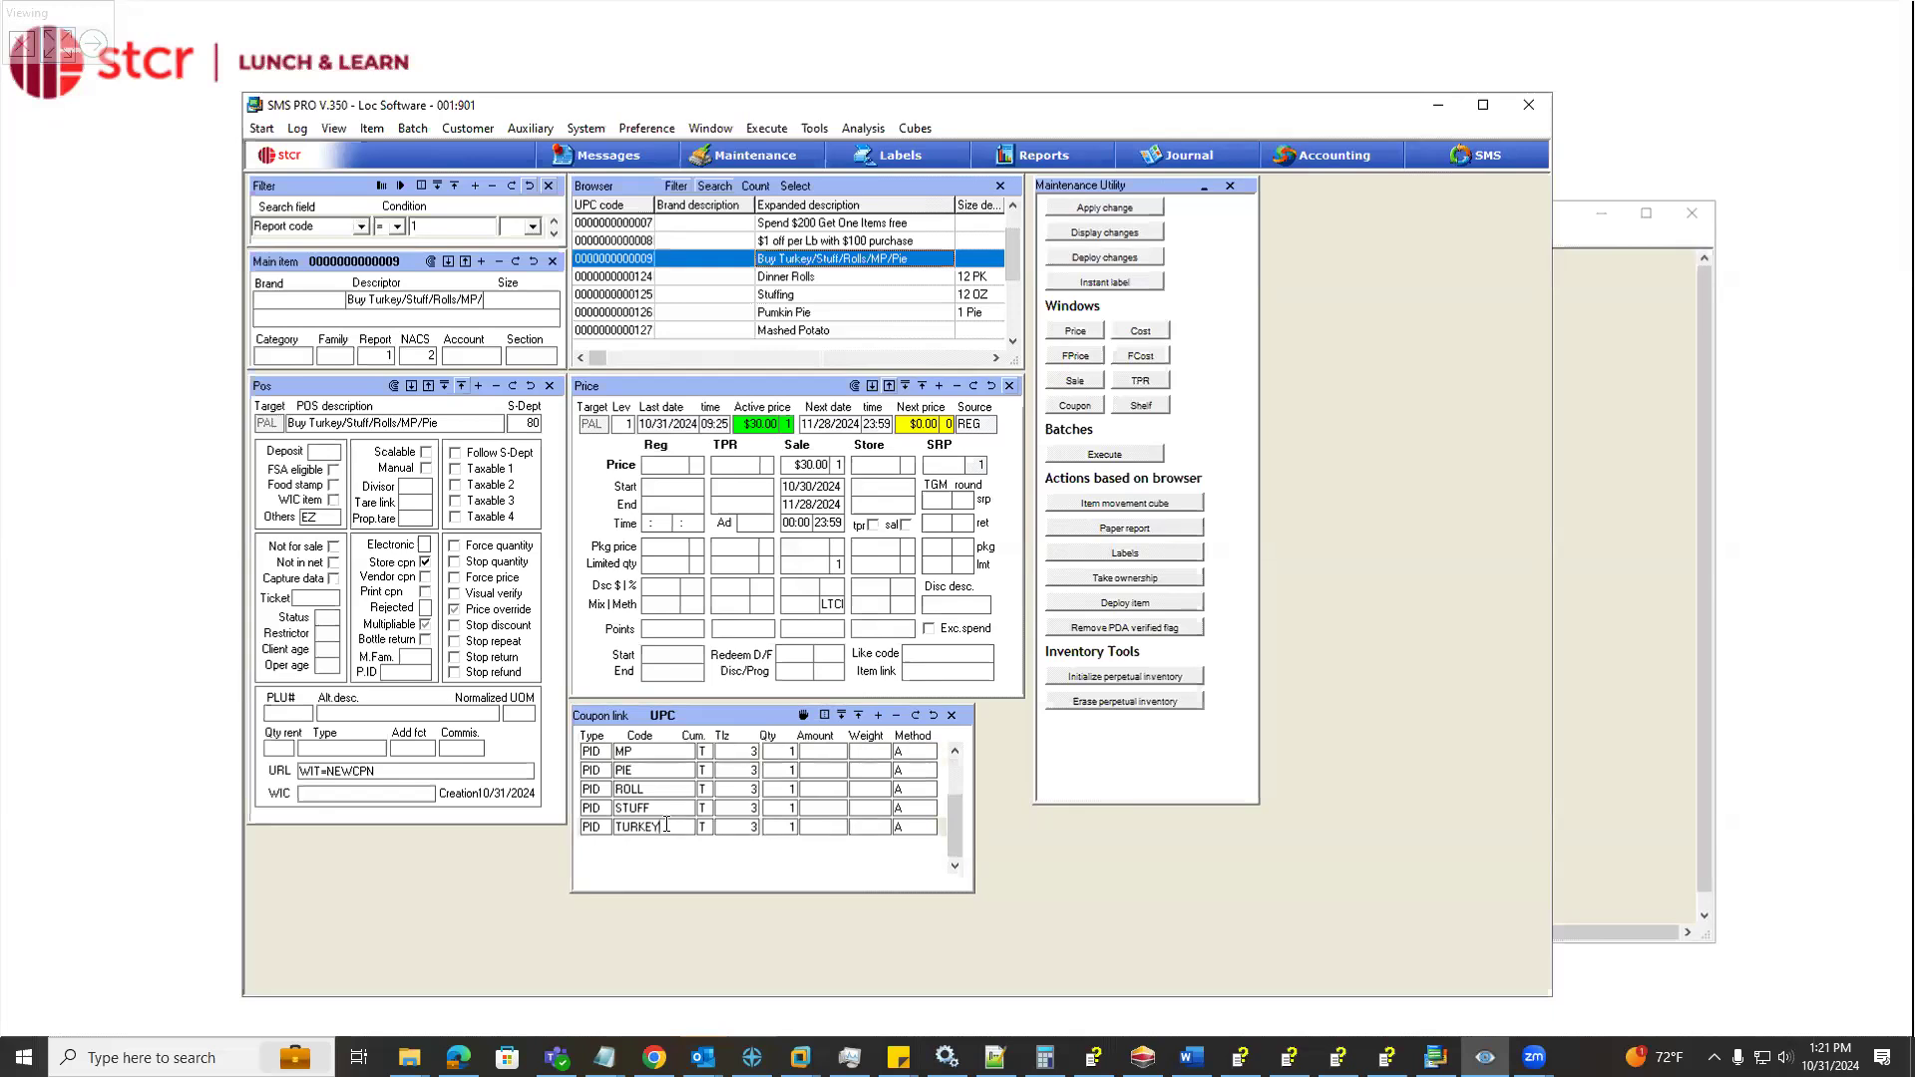
{"action": "left_click", "coordinate": [602, 749]}
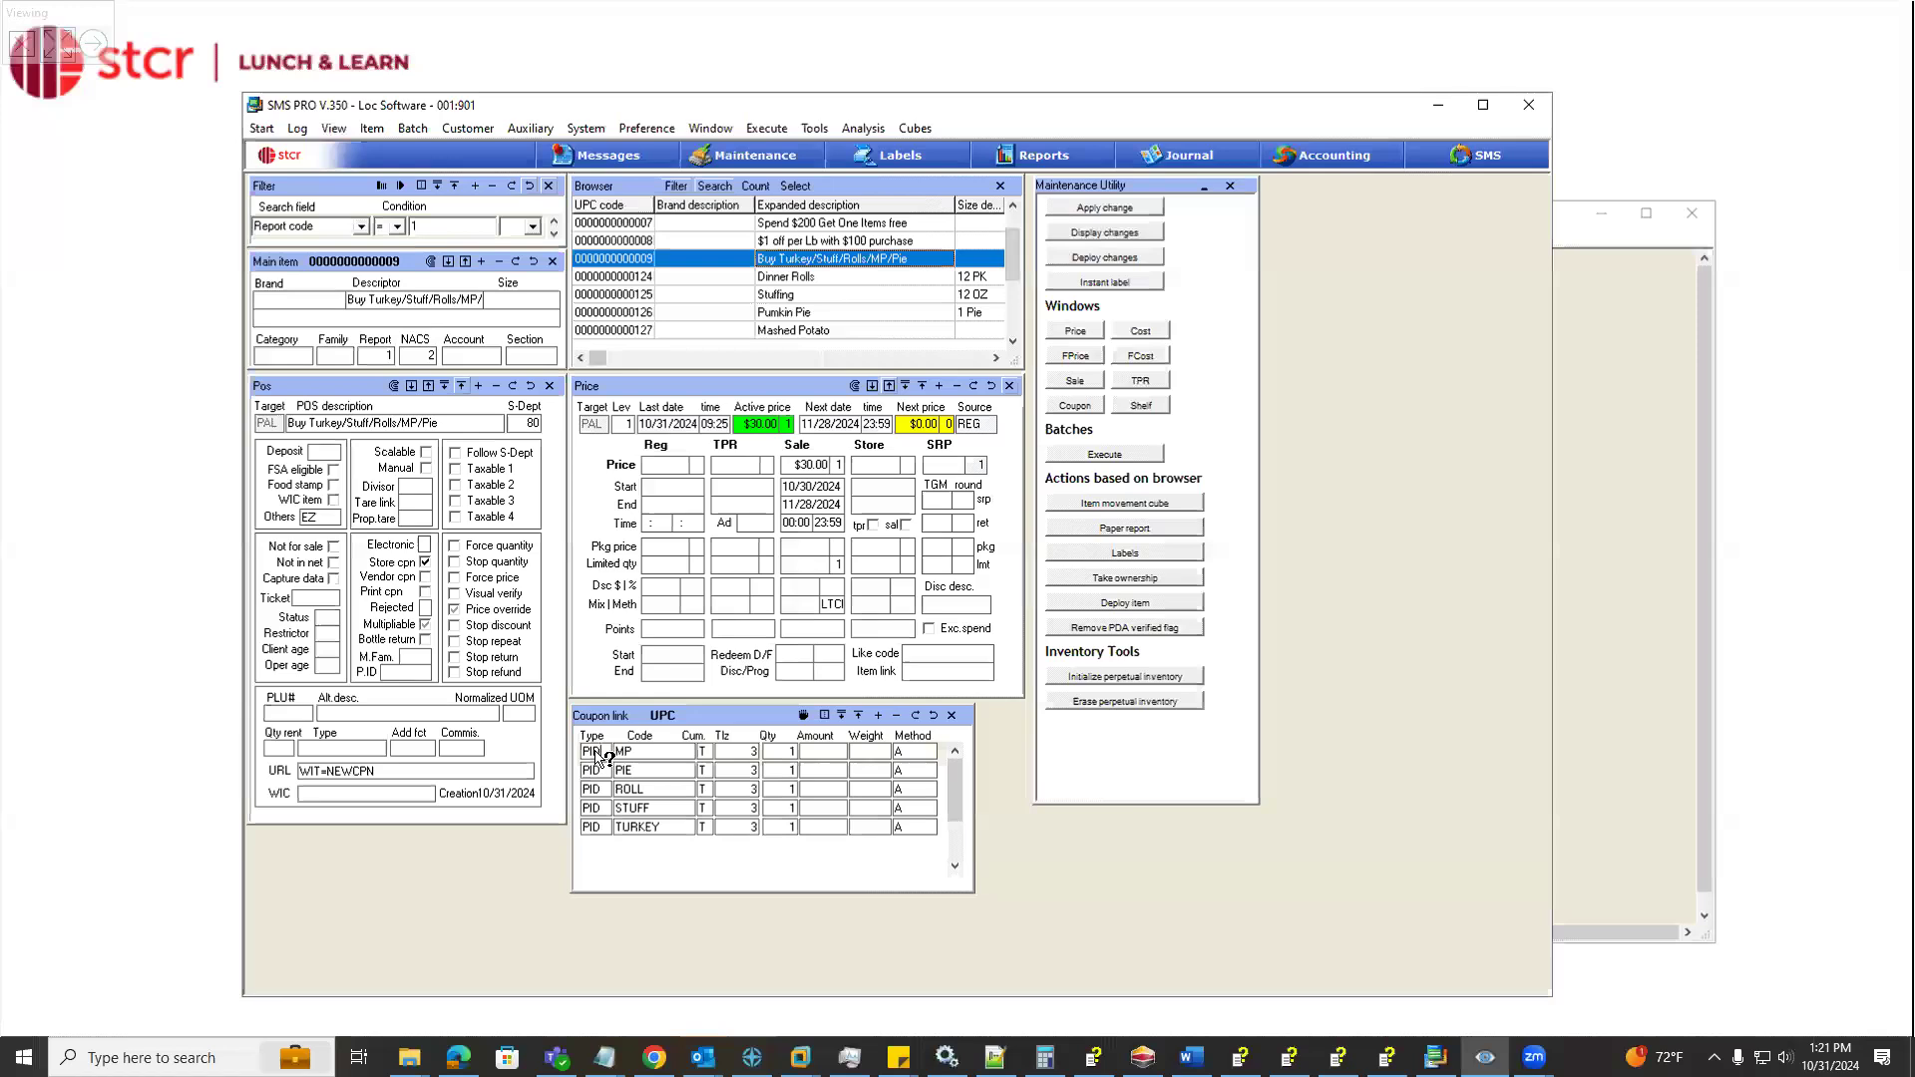
{"action": "left_click", "coordinate": [592, 749]}
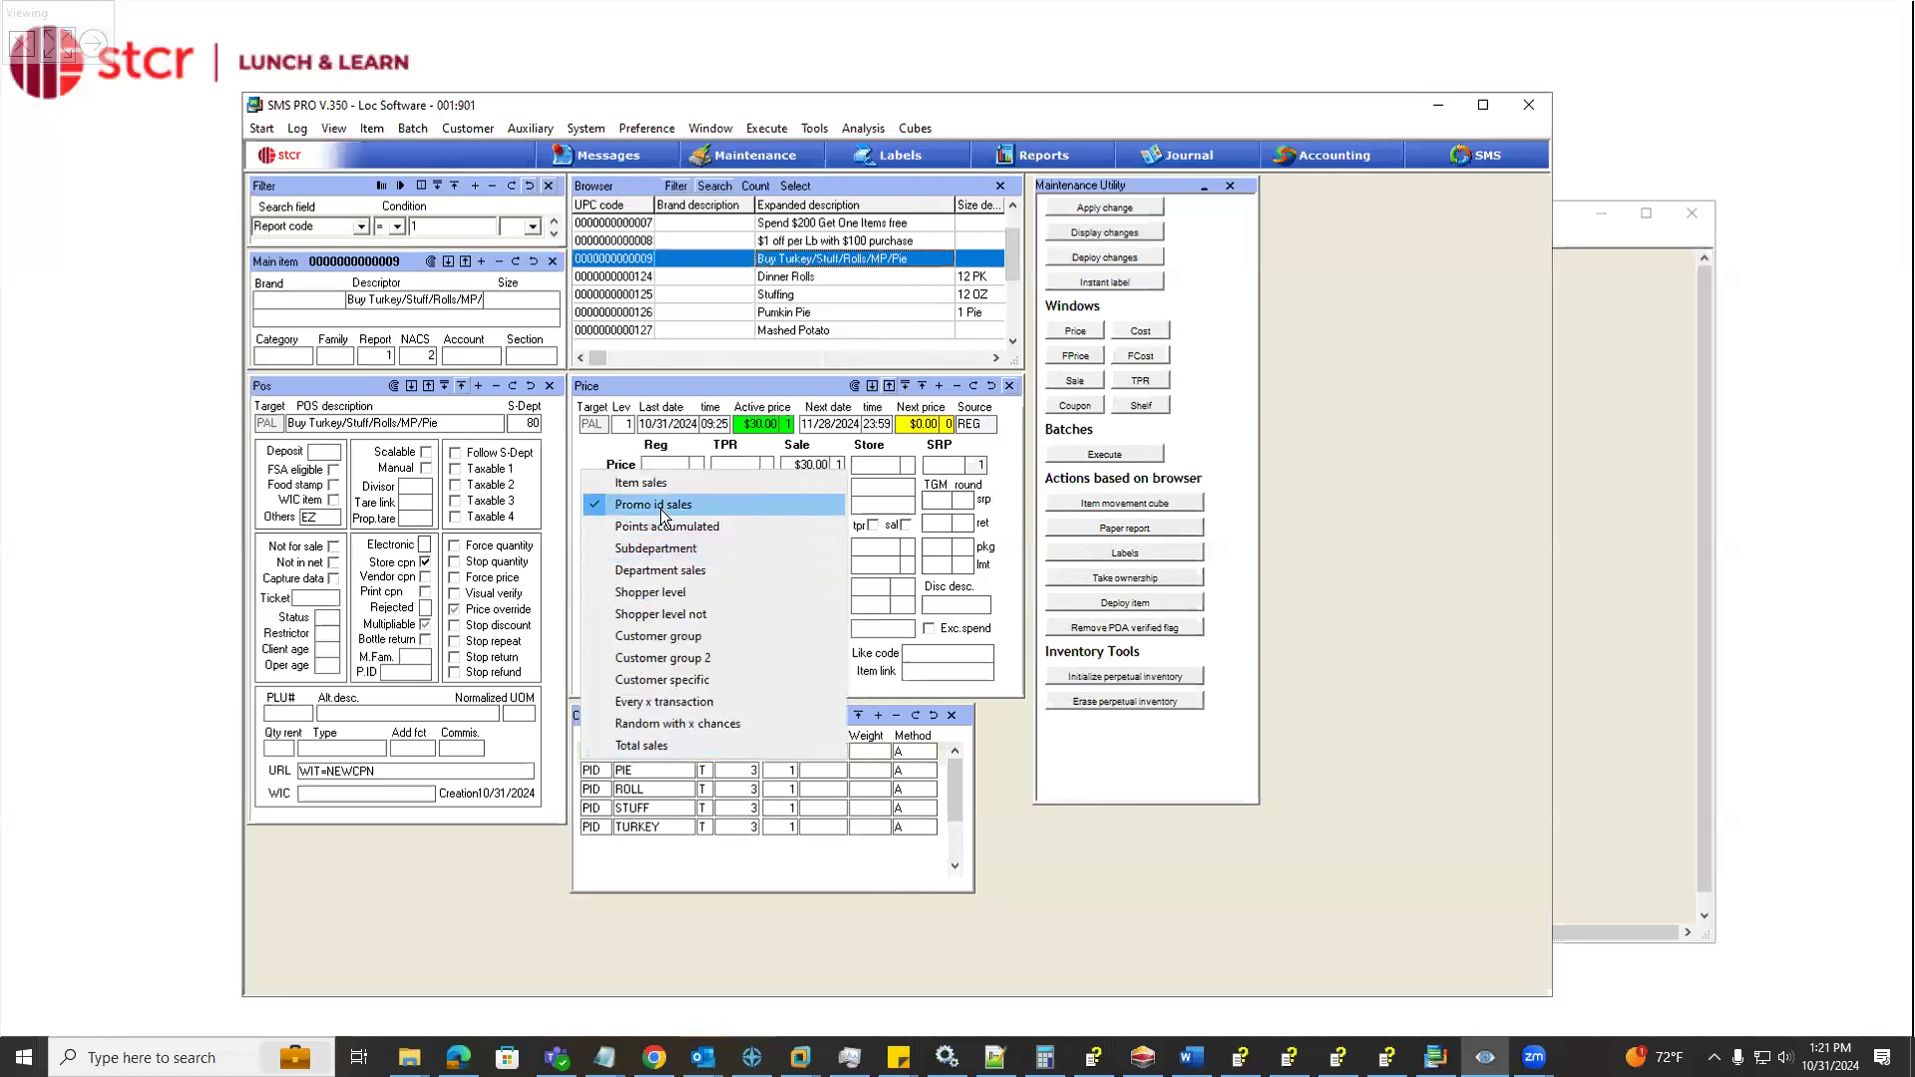
{"action": "left_click", "coordinate": [660, 787]}
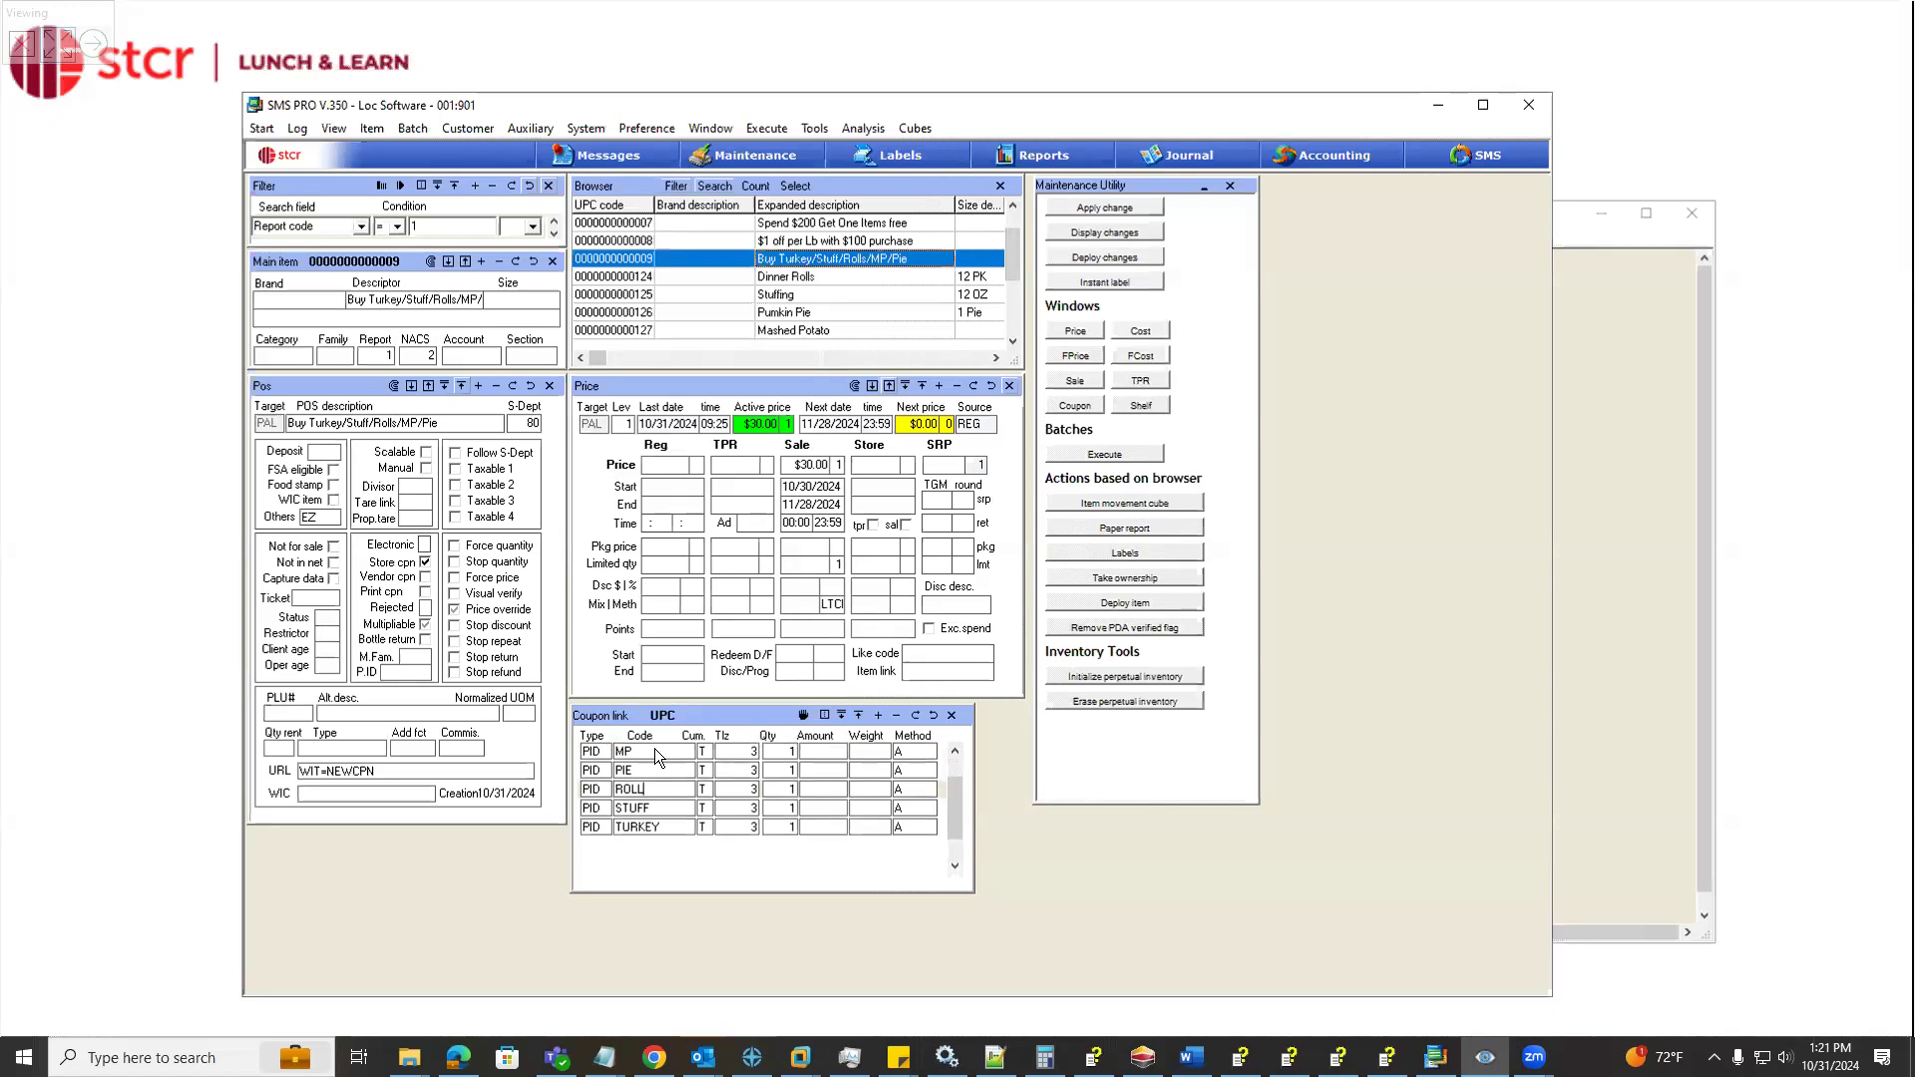
Review the promo ID in the POS data of the Dinner Rolls, Stuffing, Pumkin Pie, Mashed Potato and Bundle Turkey items
{"action": "left_click", "coordinate": [696, 273]}
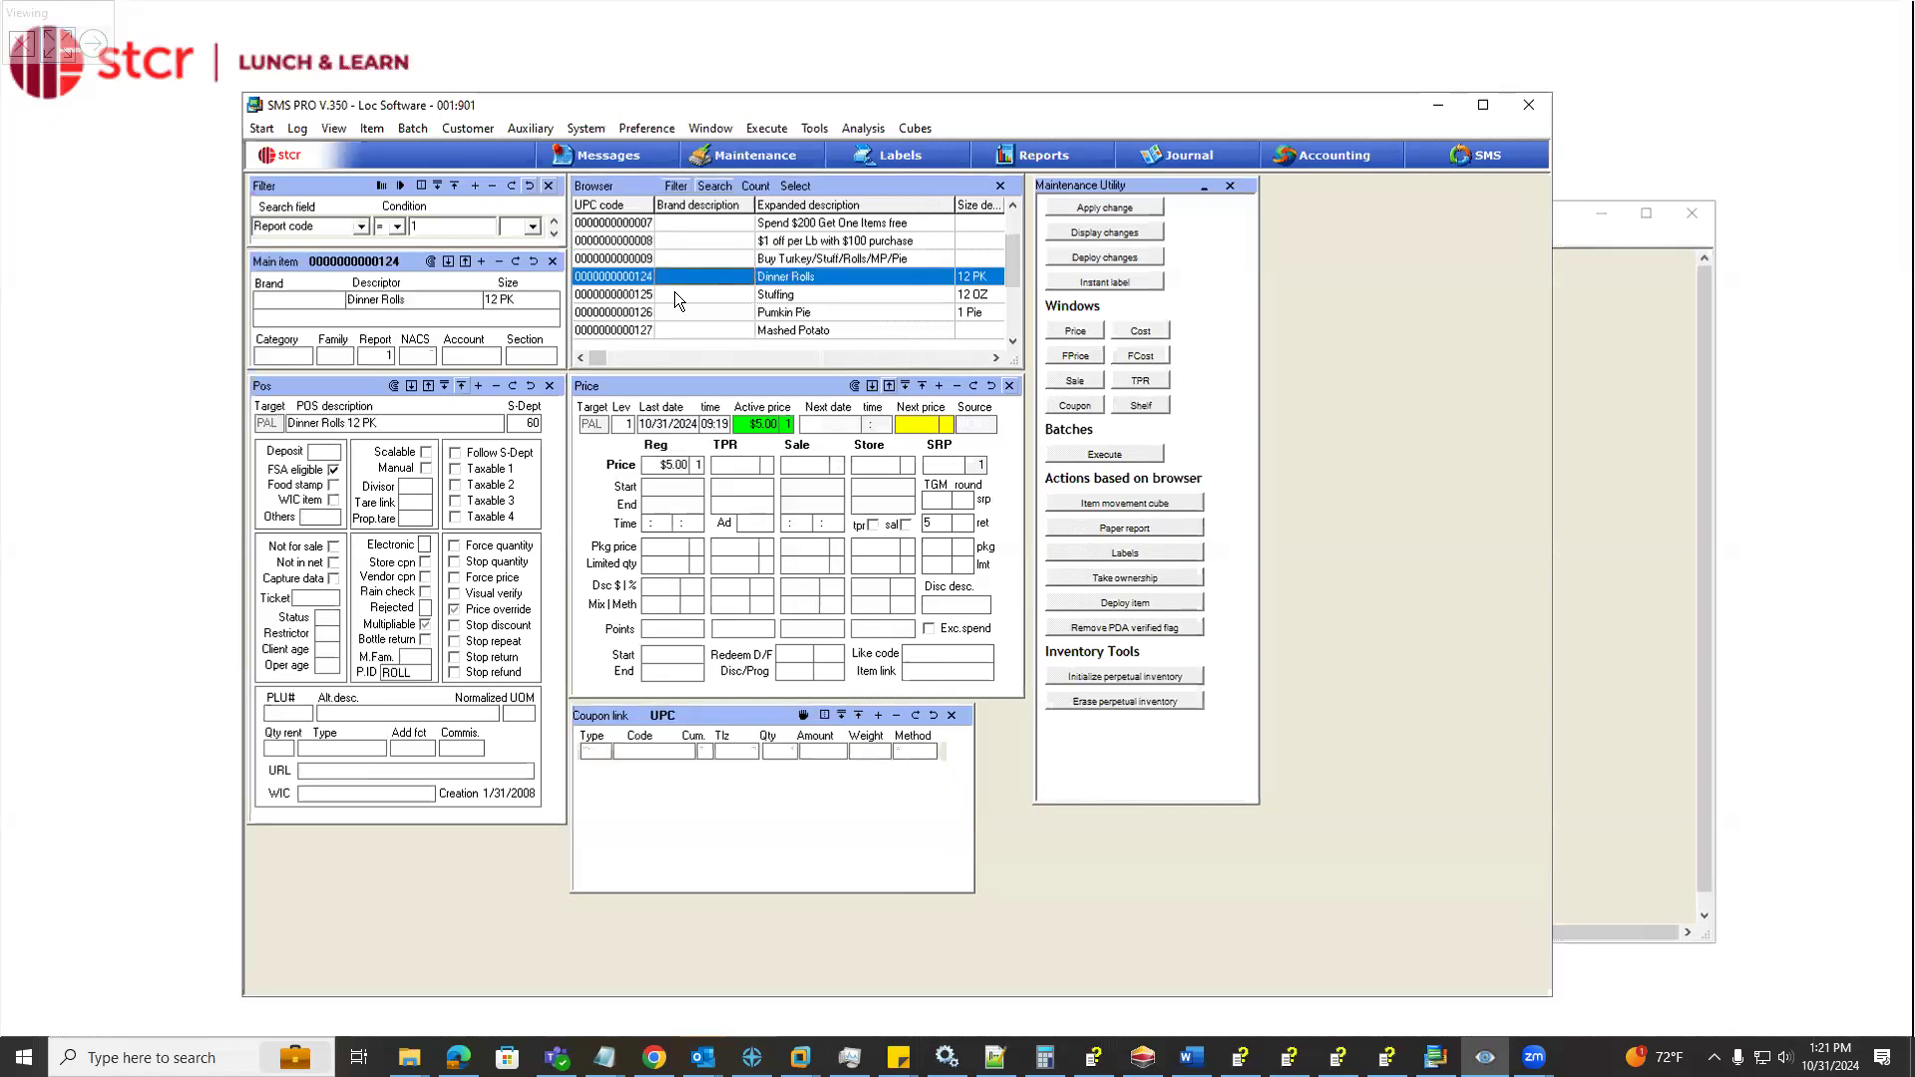
{"action": "left_click", "coordinate": [394, 674]}
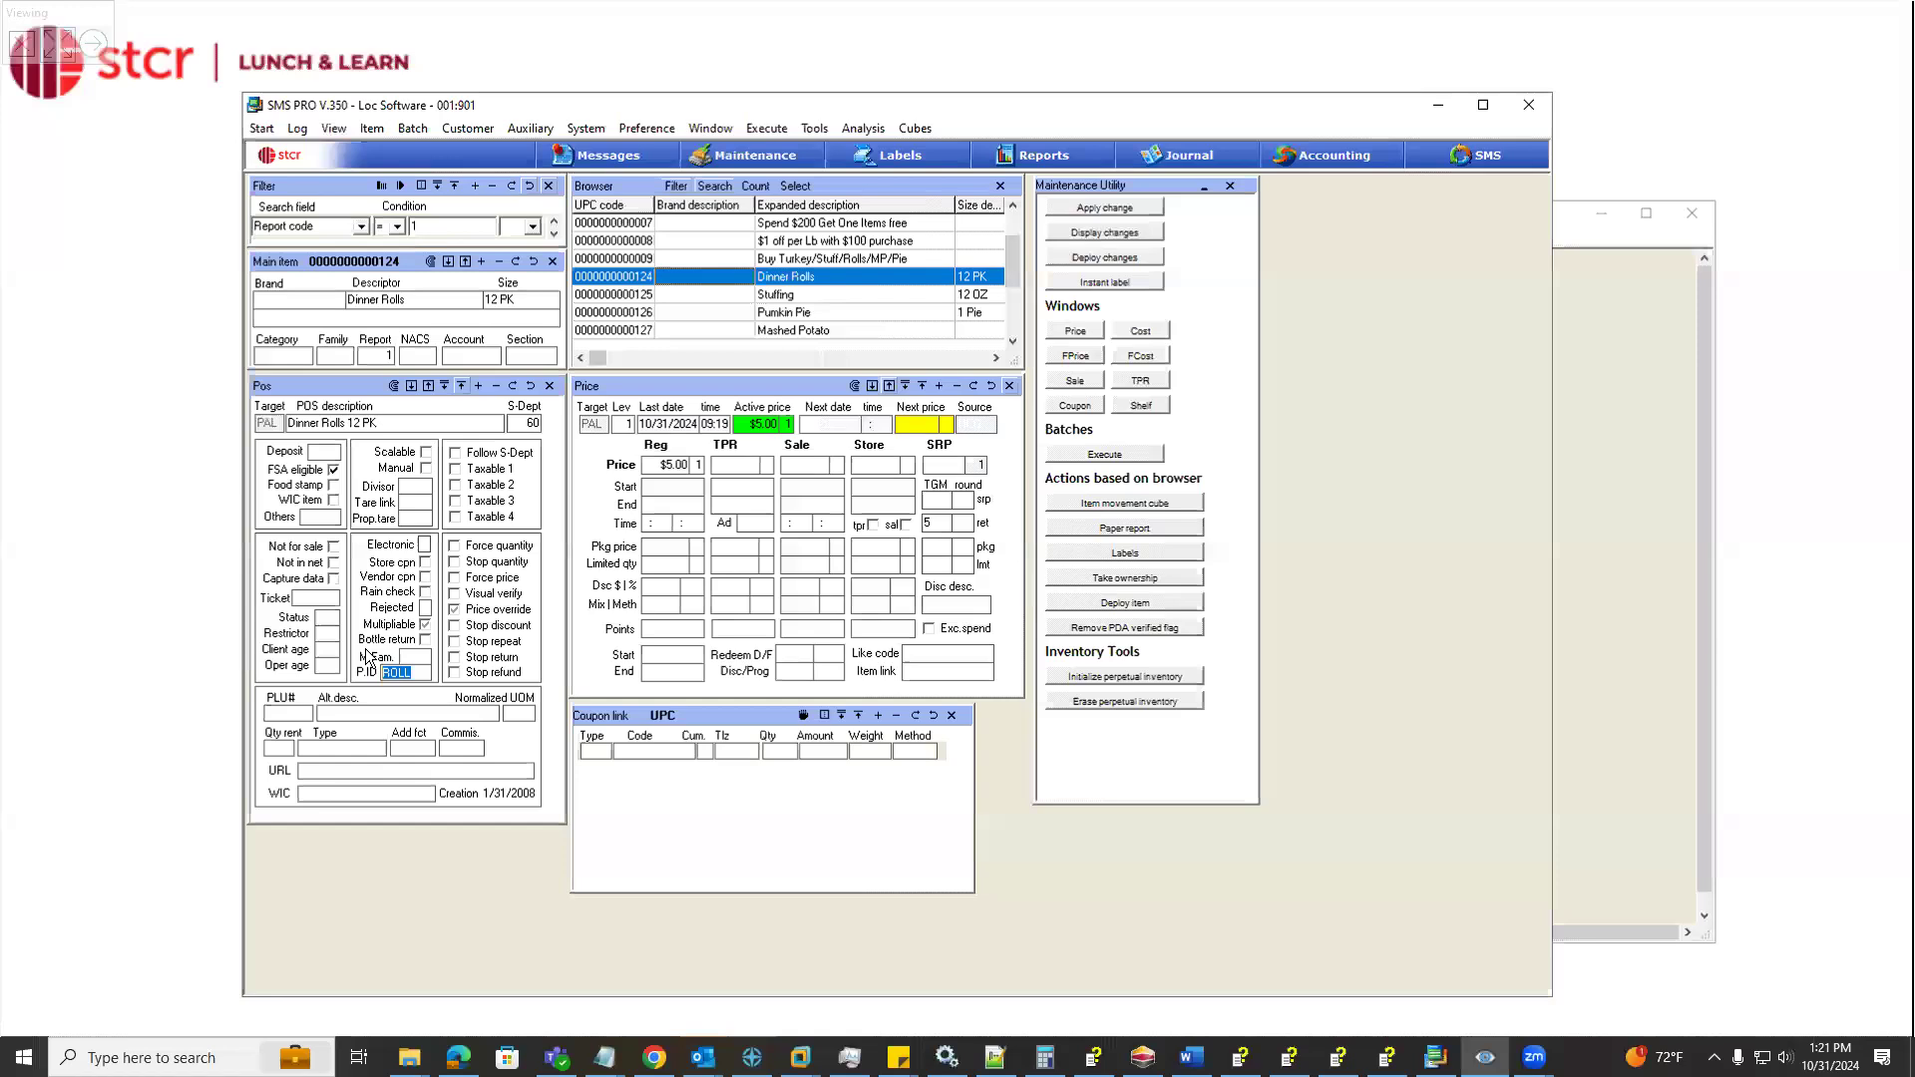
{"action": "left_click", "coordinate": [700, 292]}
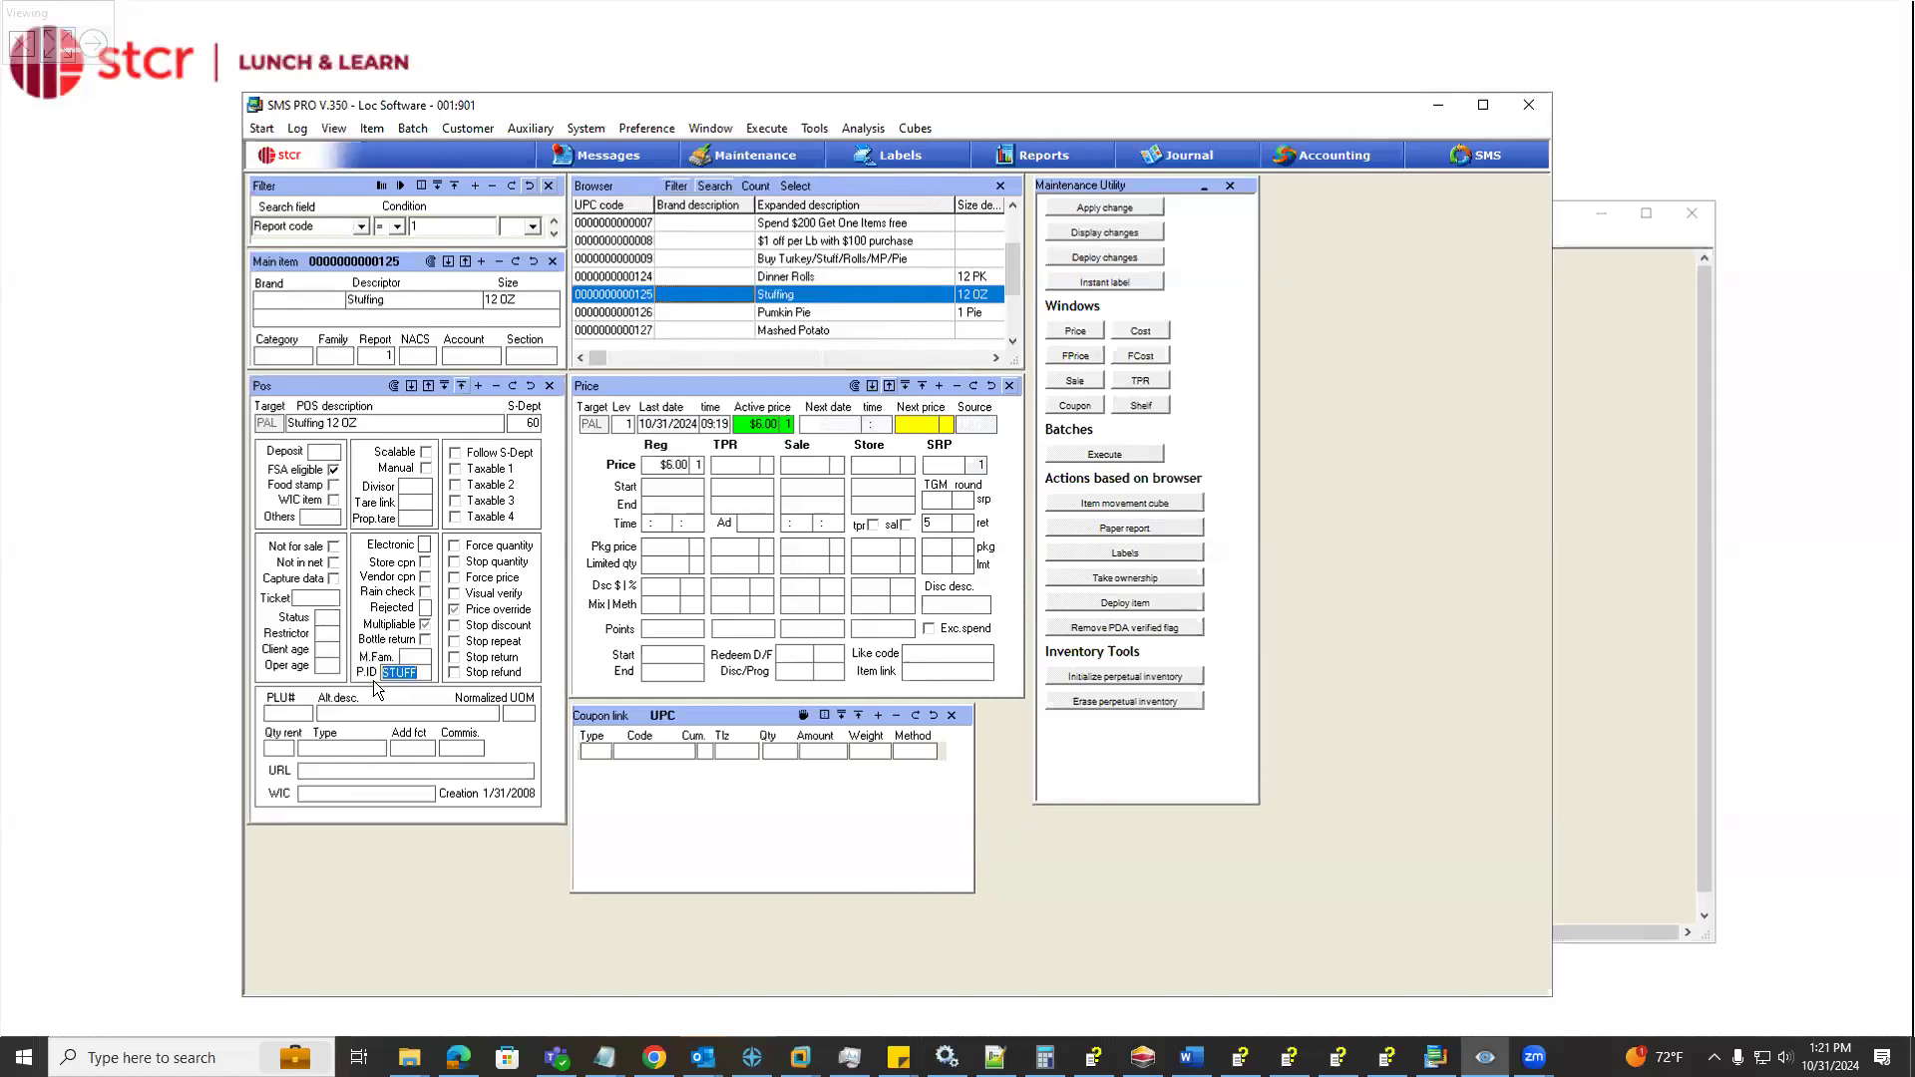
{"action": "left_click", "coordinate": [679, 315]}
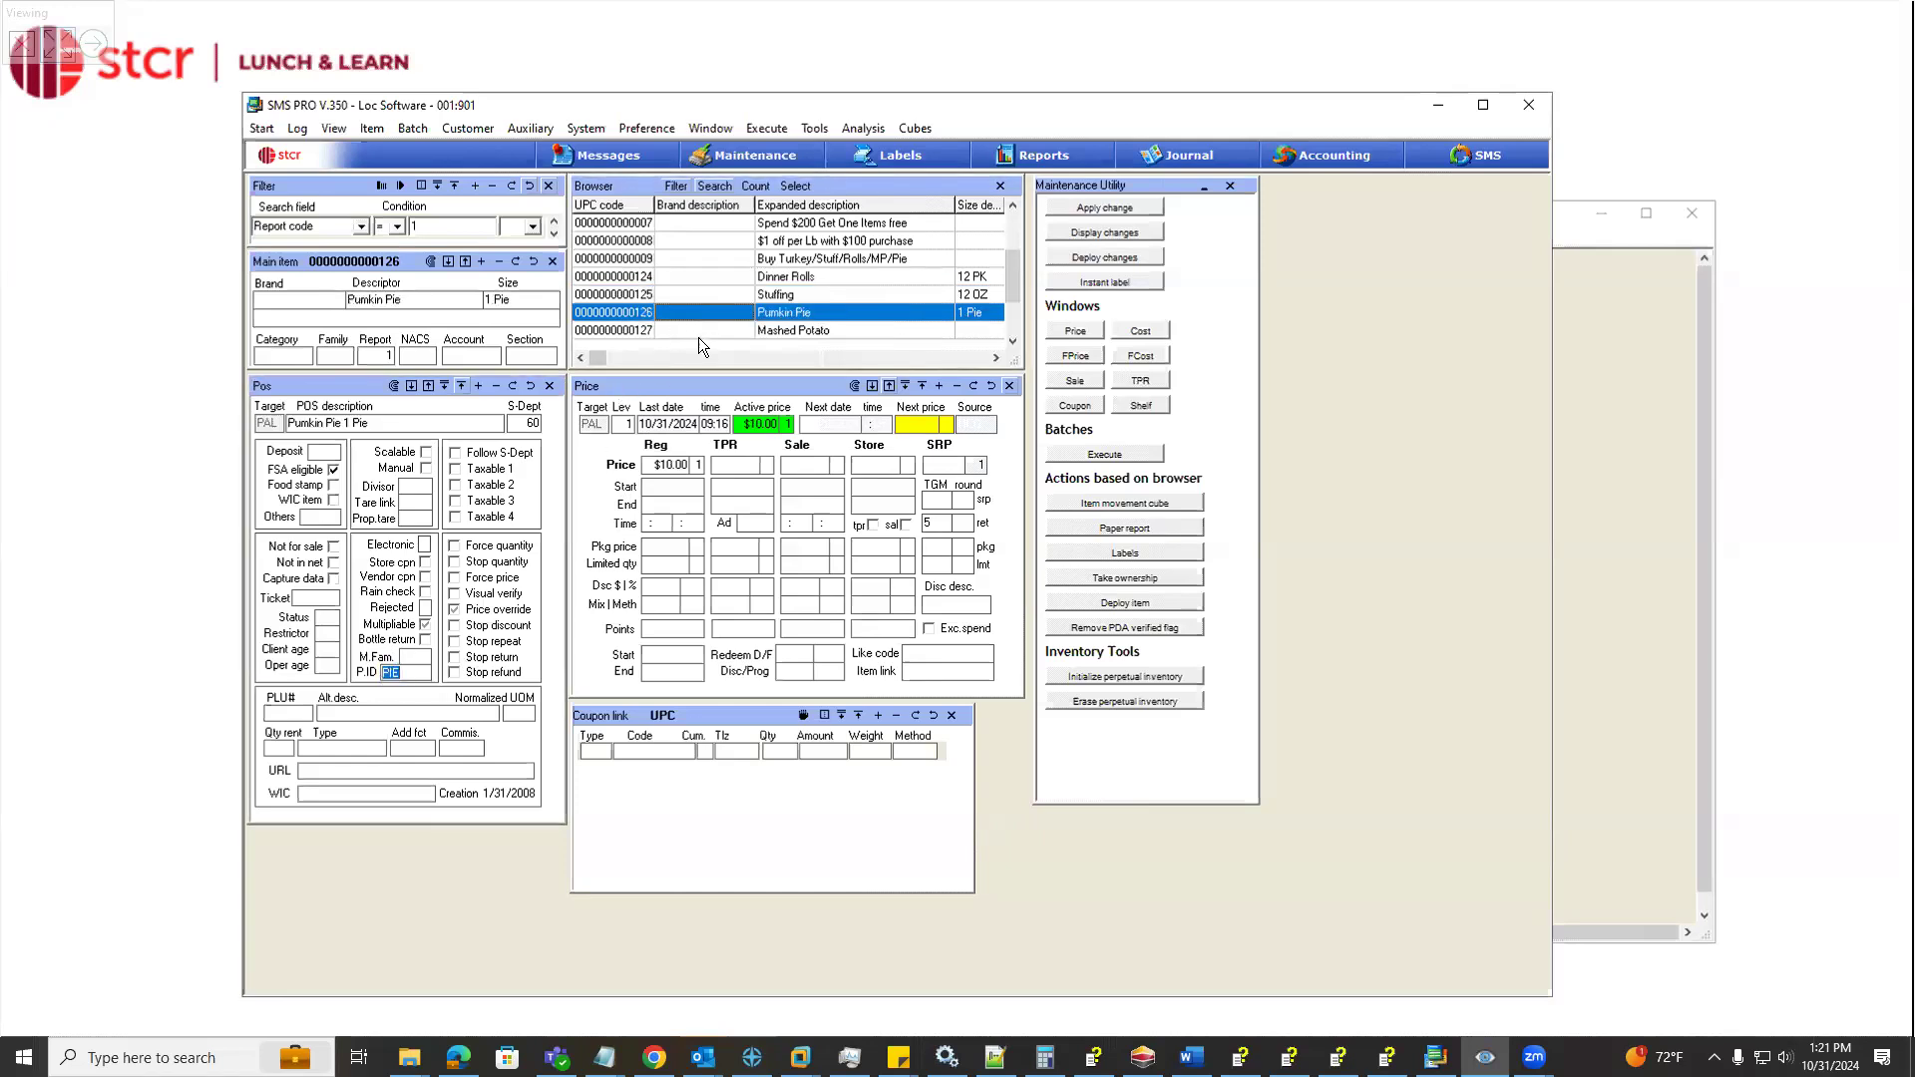
{"action": "left_click", "coordinate": [698, 335]}
{"action": "key", "text": "Down"}
{"action": "key", "text": "Down"}
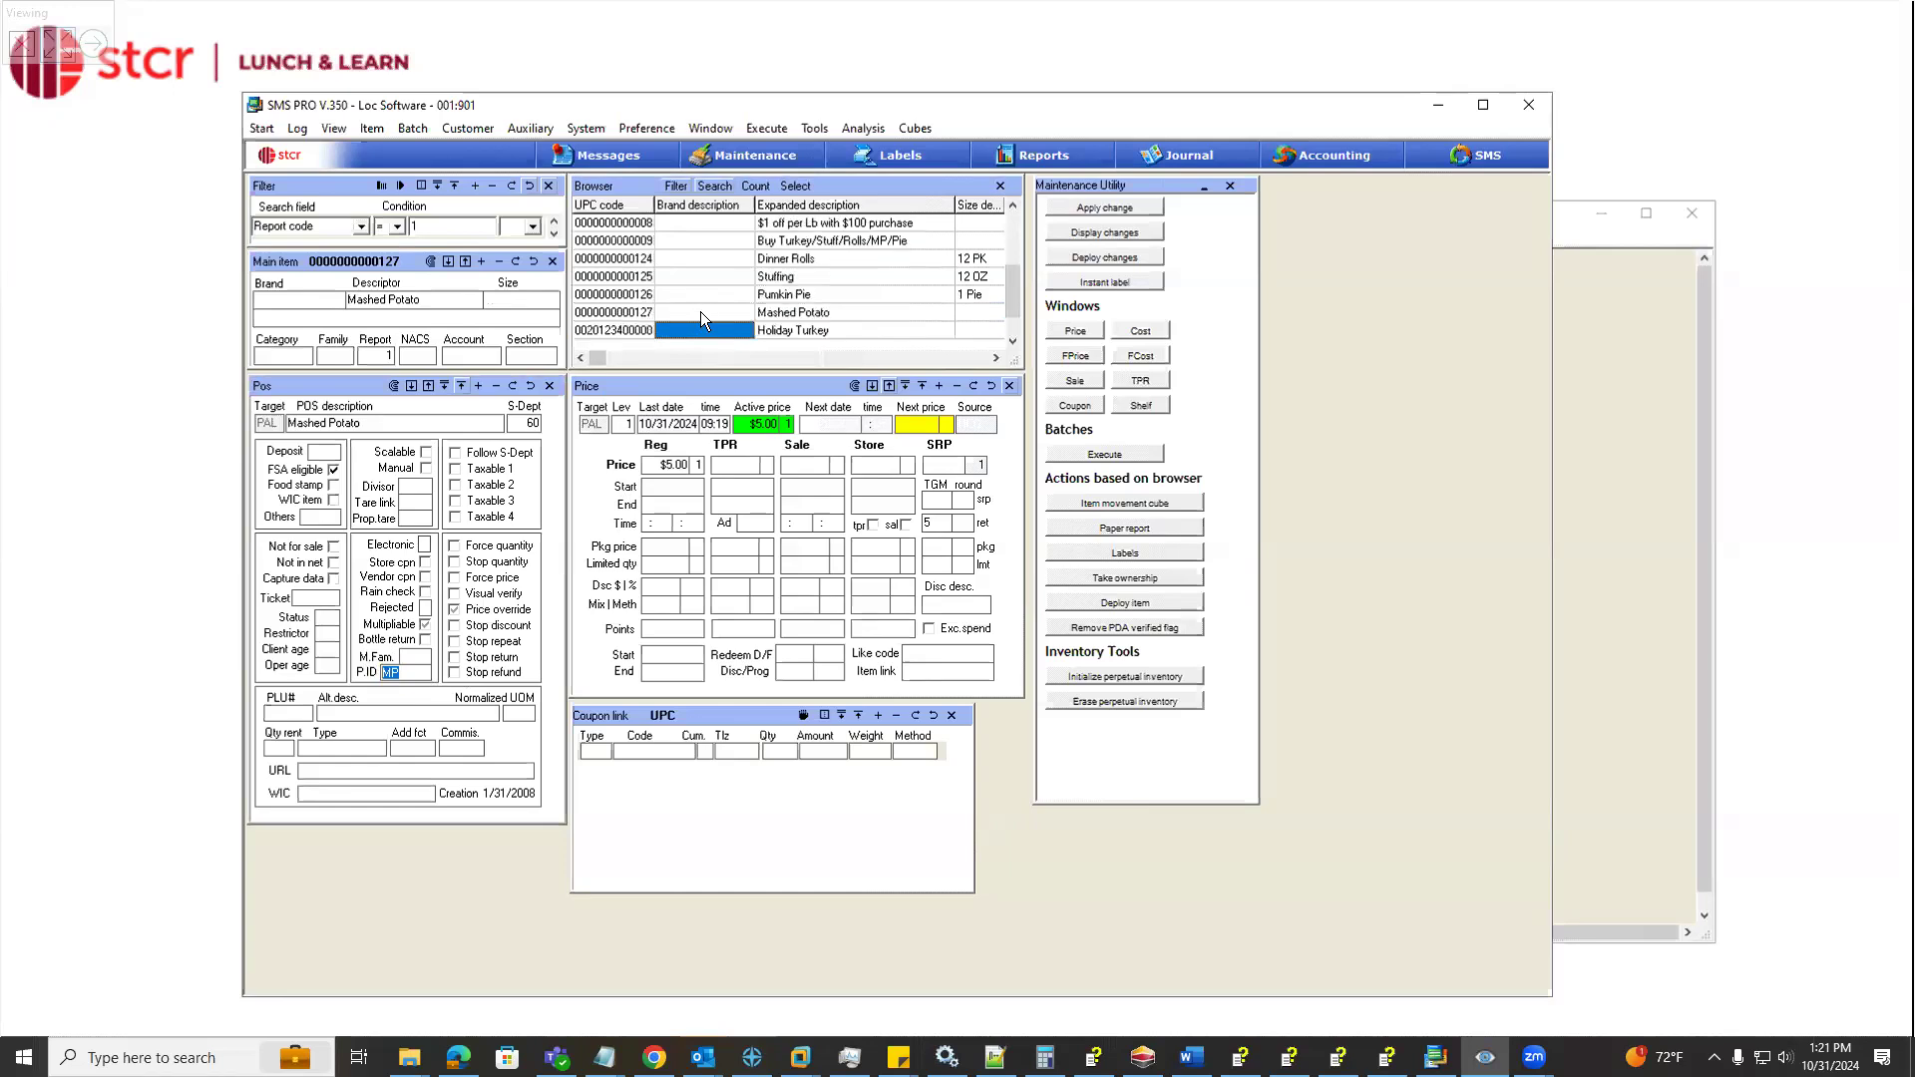
{"action": "key", "text": "Down"}
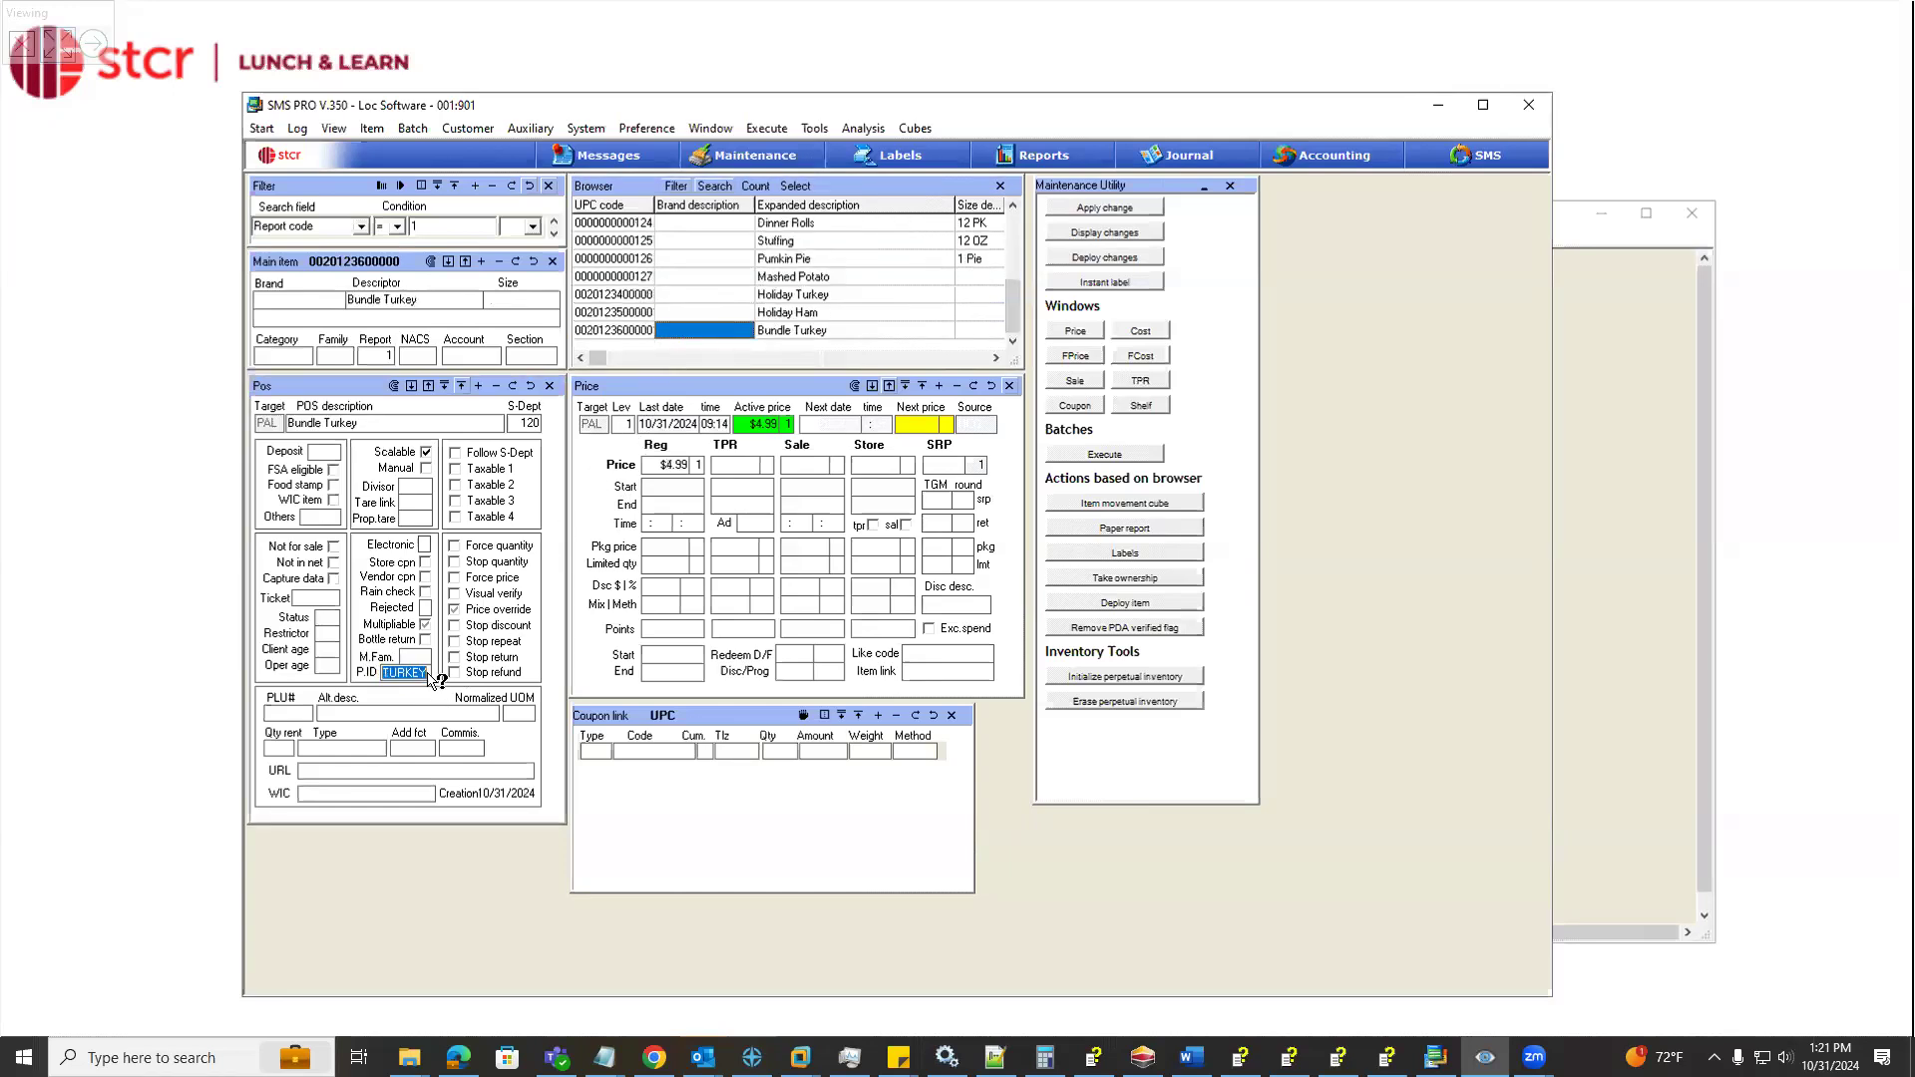
Reopen the "Buy Turkey/Stuff/Rolls/MP/Pie" coupon and examine the method options of its MP coupon link row
{"action": "scroll", "coordinate": [702, 245], "scroll_direction": "up", "scroll_amount": 3}
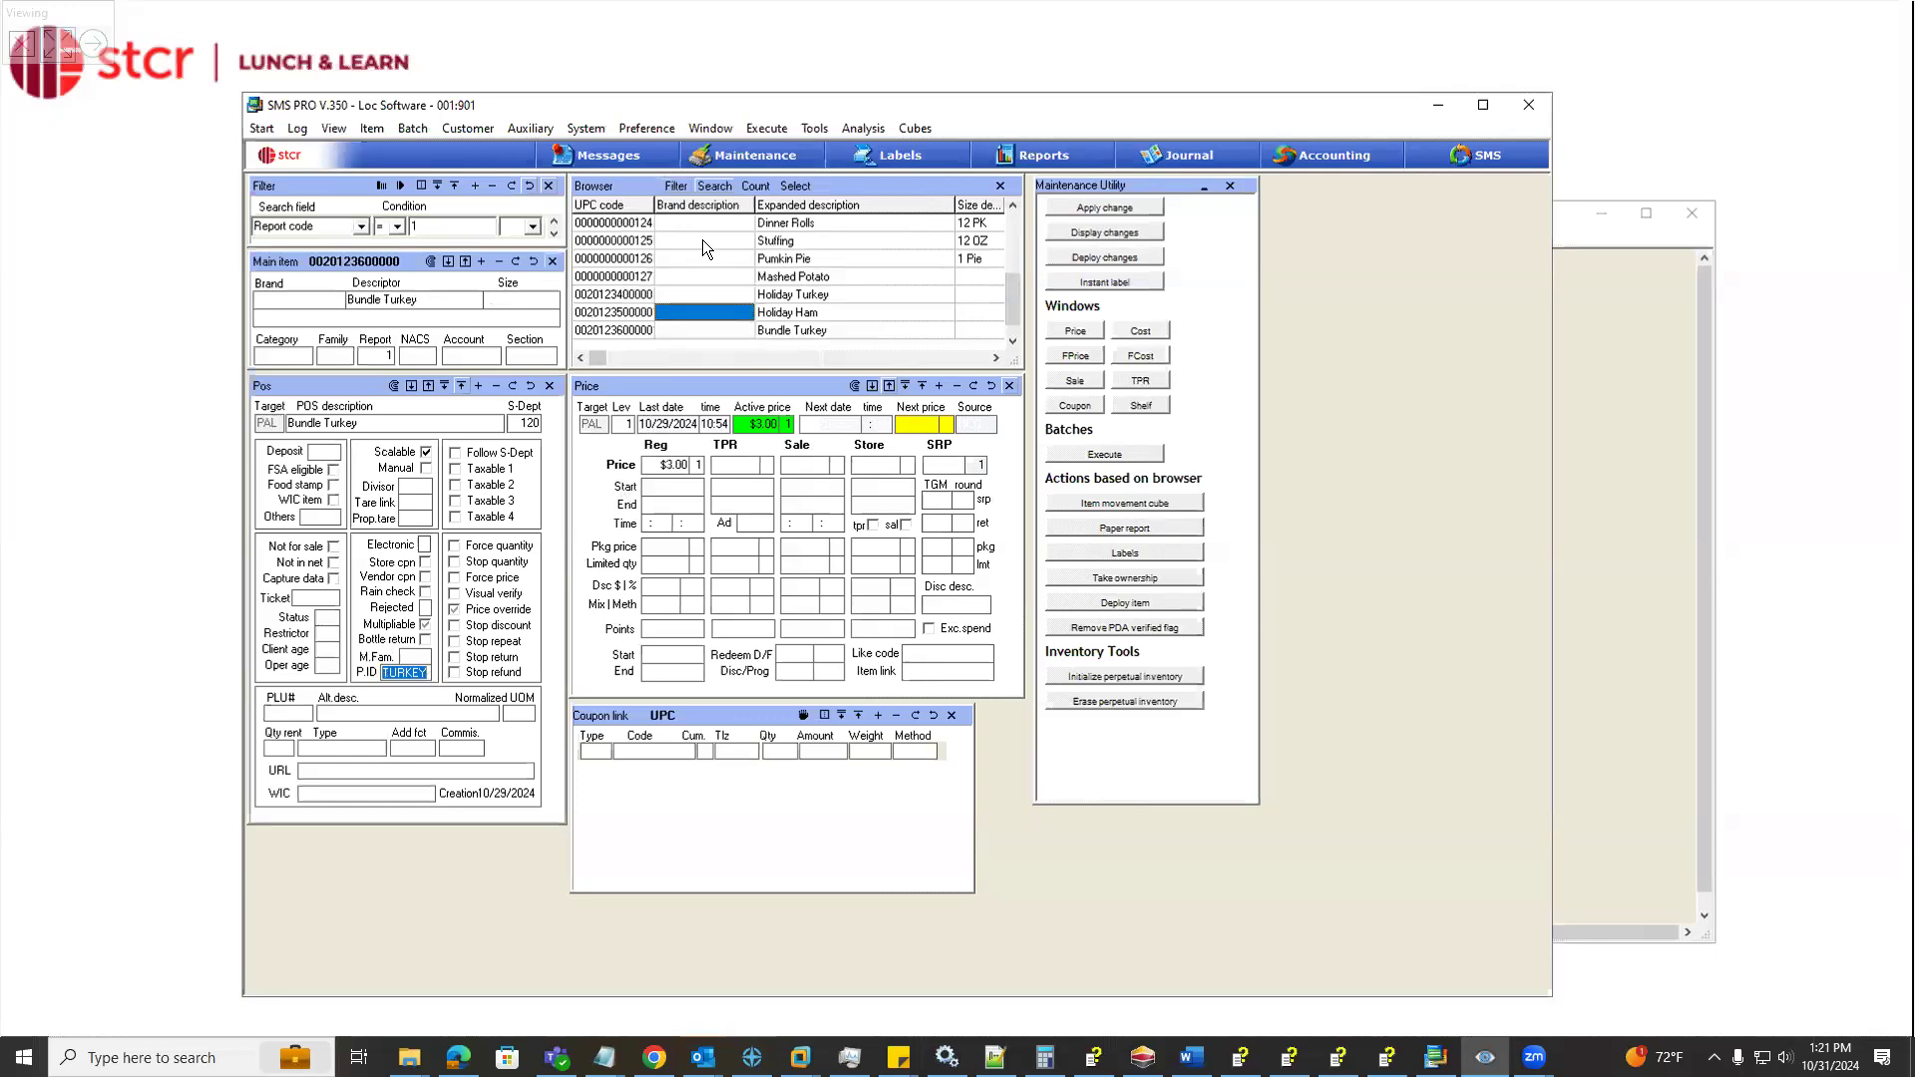
{"action": "scroll", "coordinate": [702, 243], "scroll_direction": "up", "scroll_amount": 3}
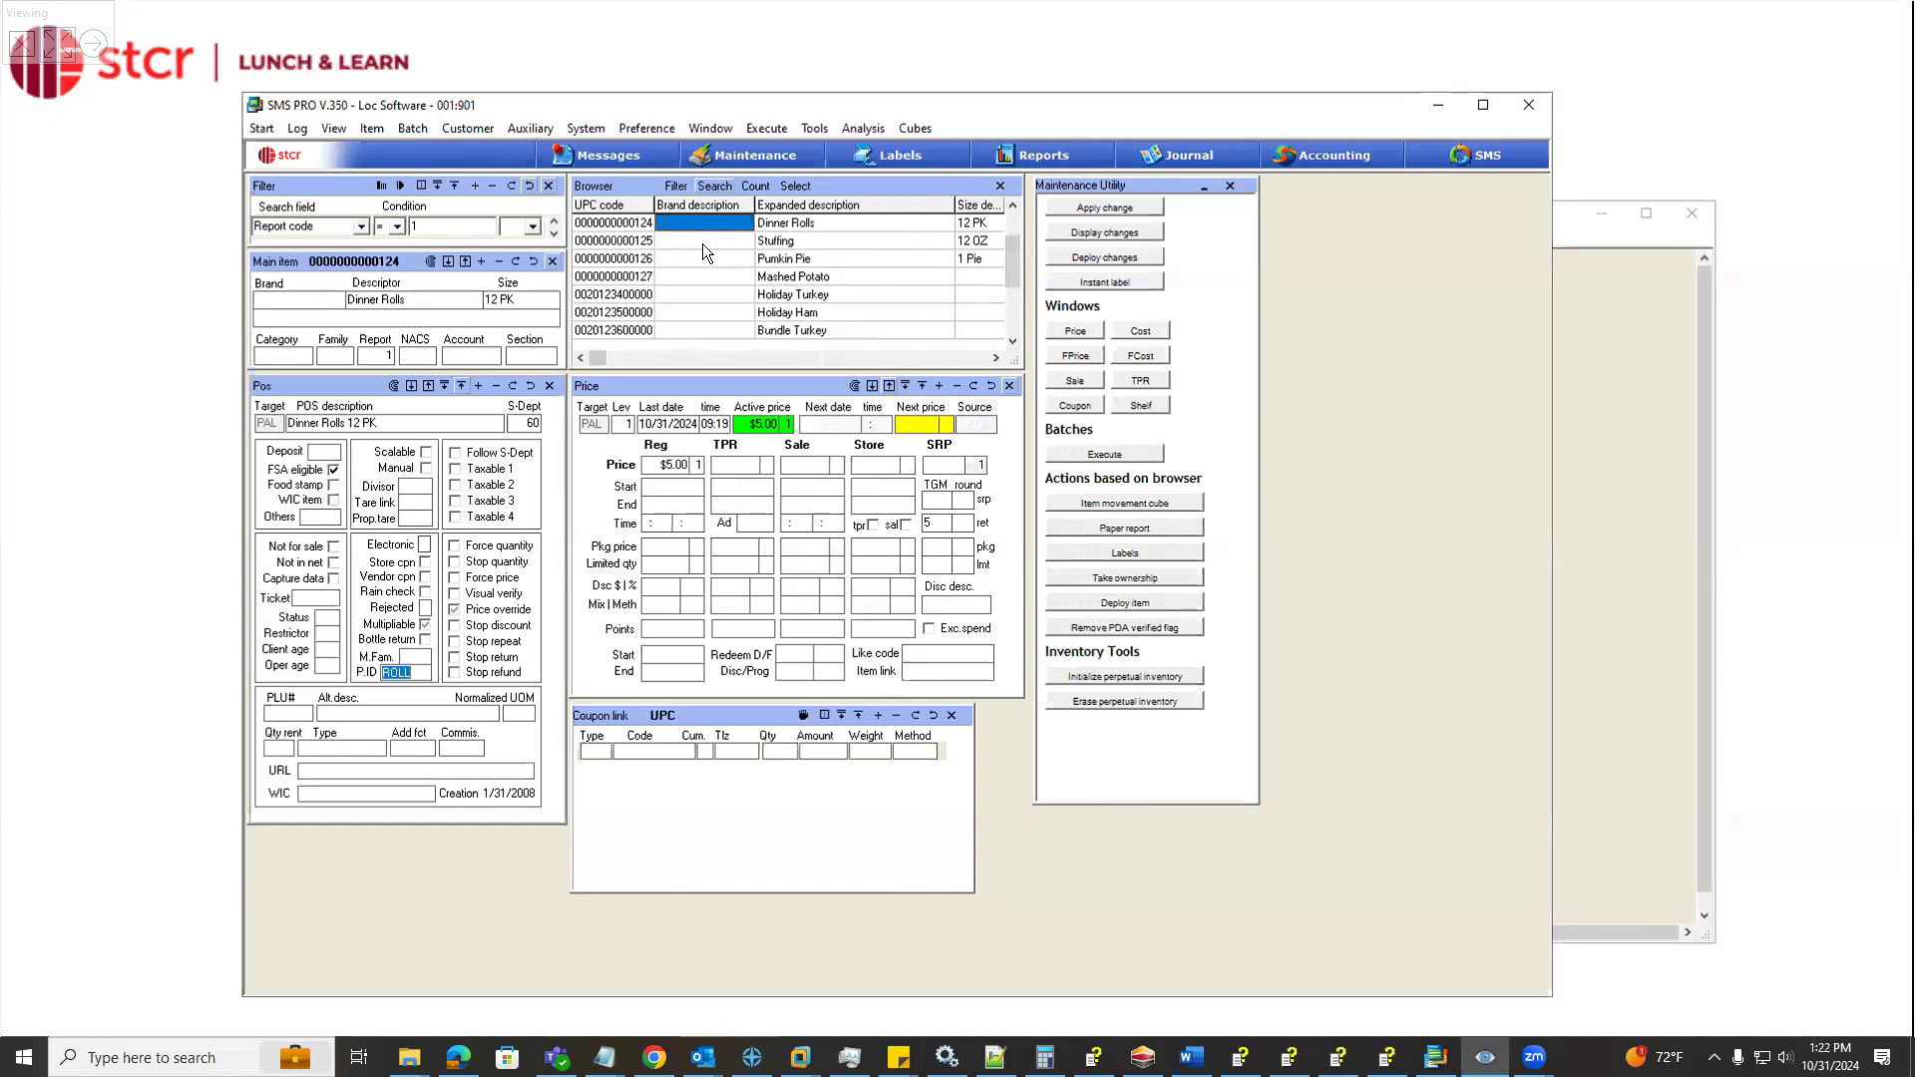
{"action": "scroll", "coordinate": [706, 224], "scroll_direction": "up", "scroll_amount": 3}
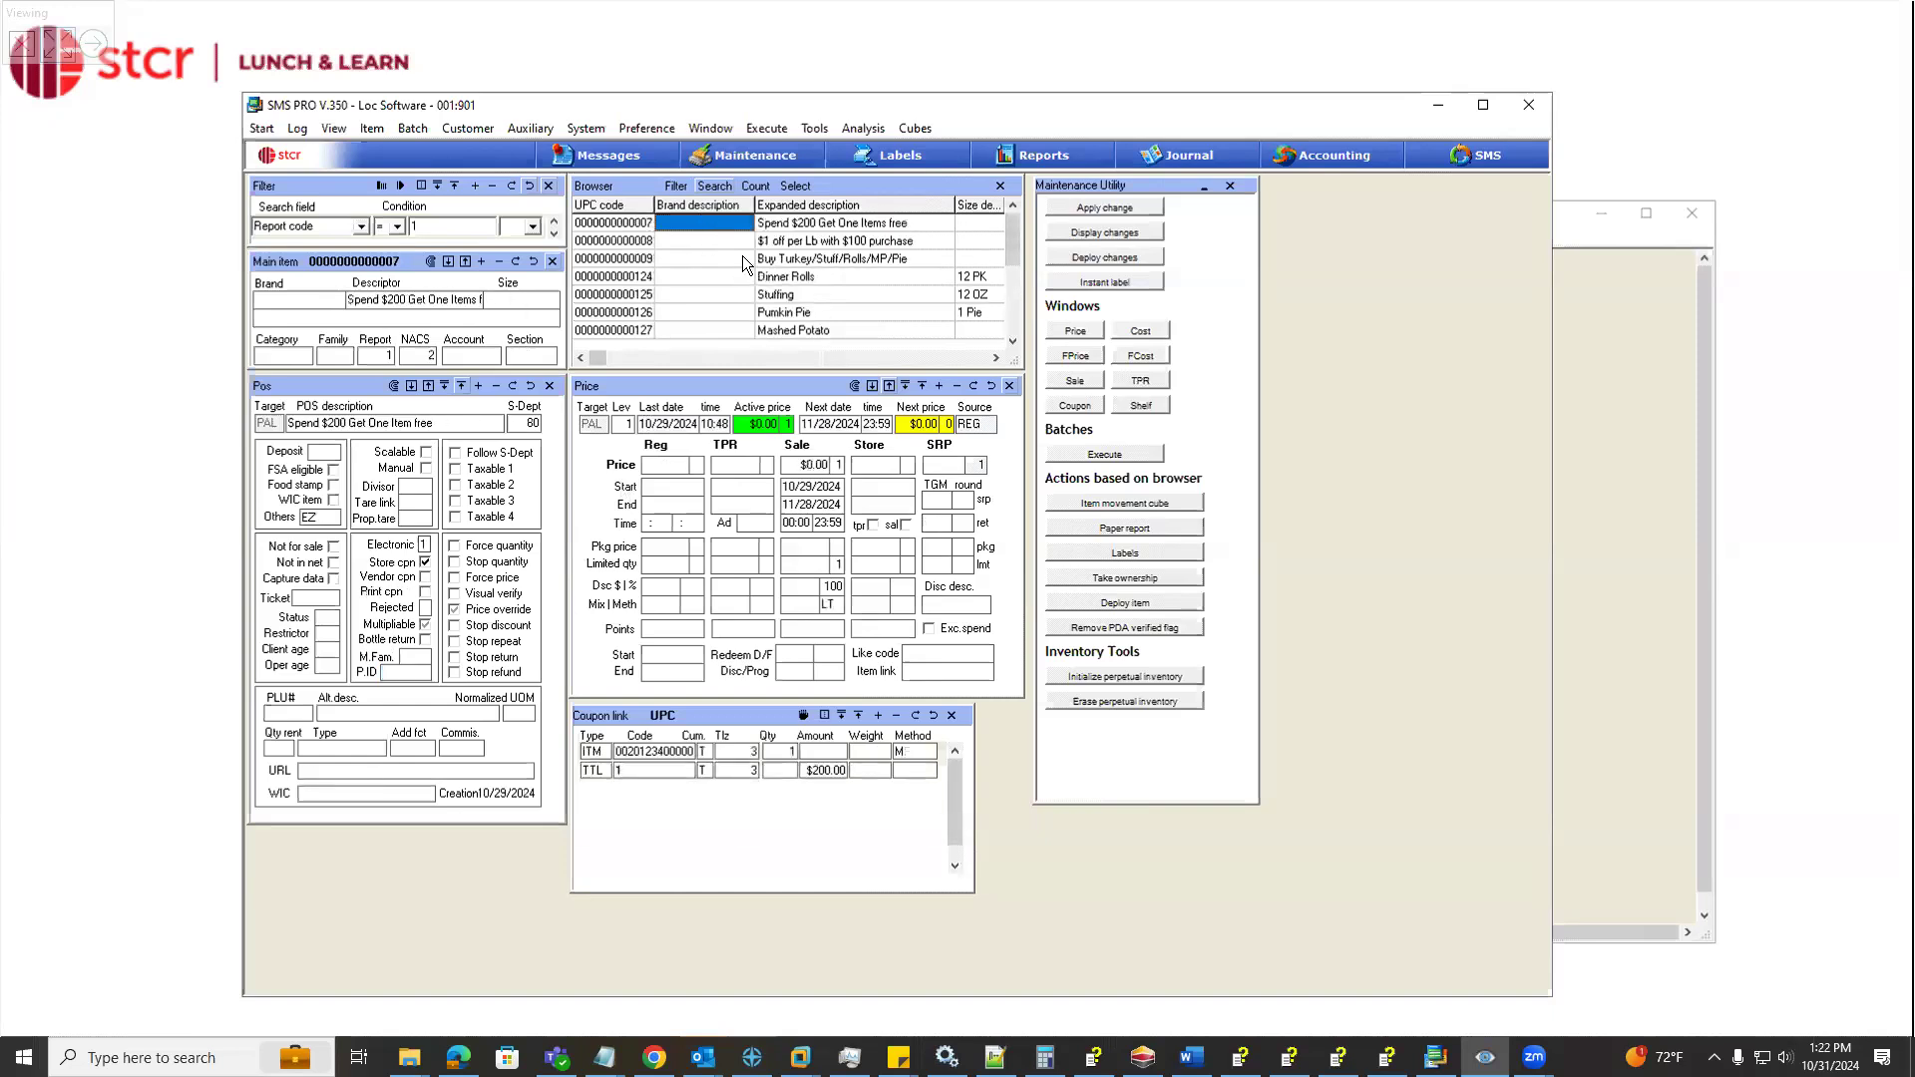
{"action": "left_click", "coordinate": [743, 261]}
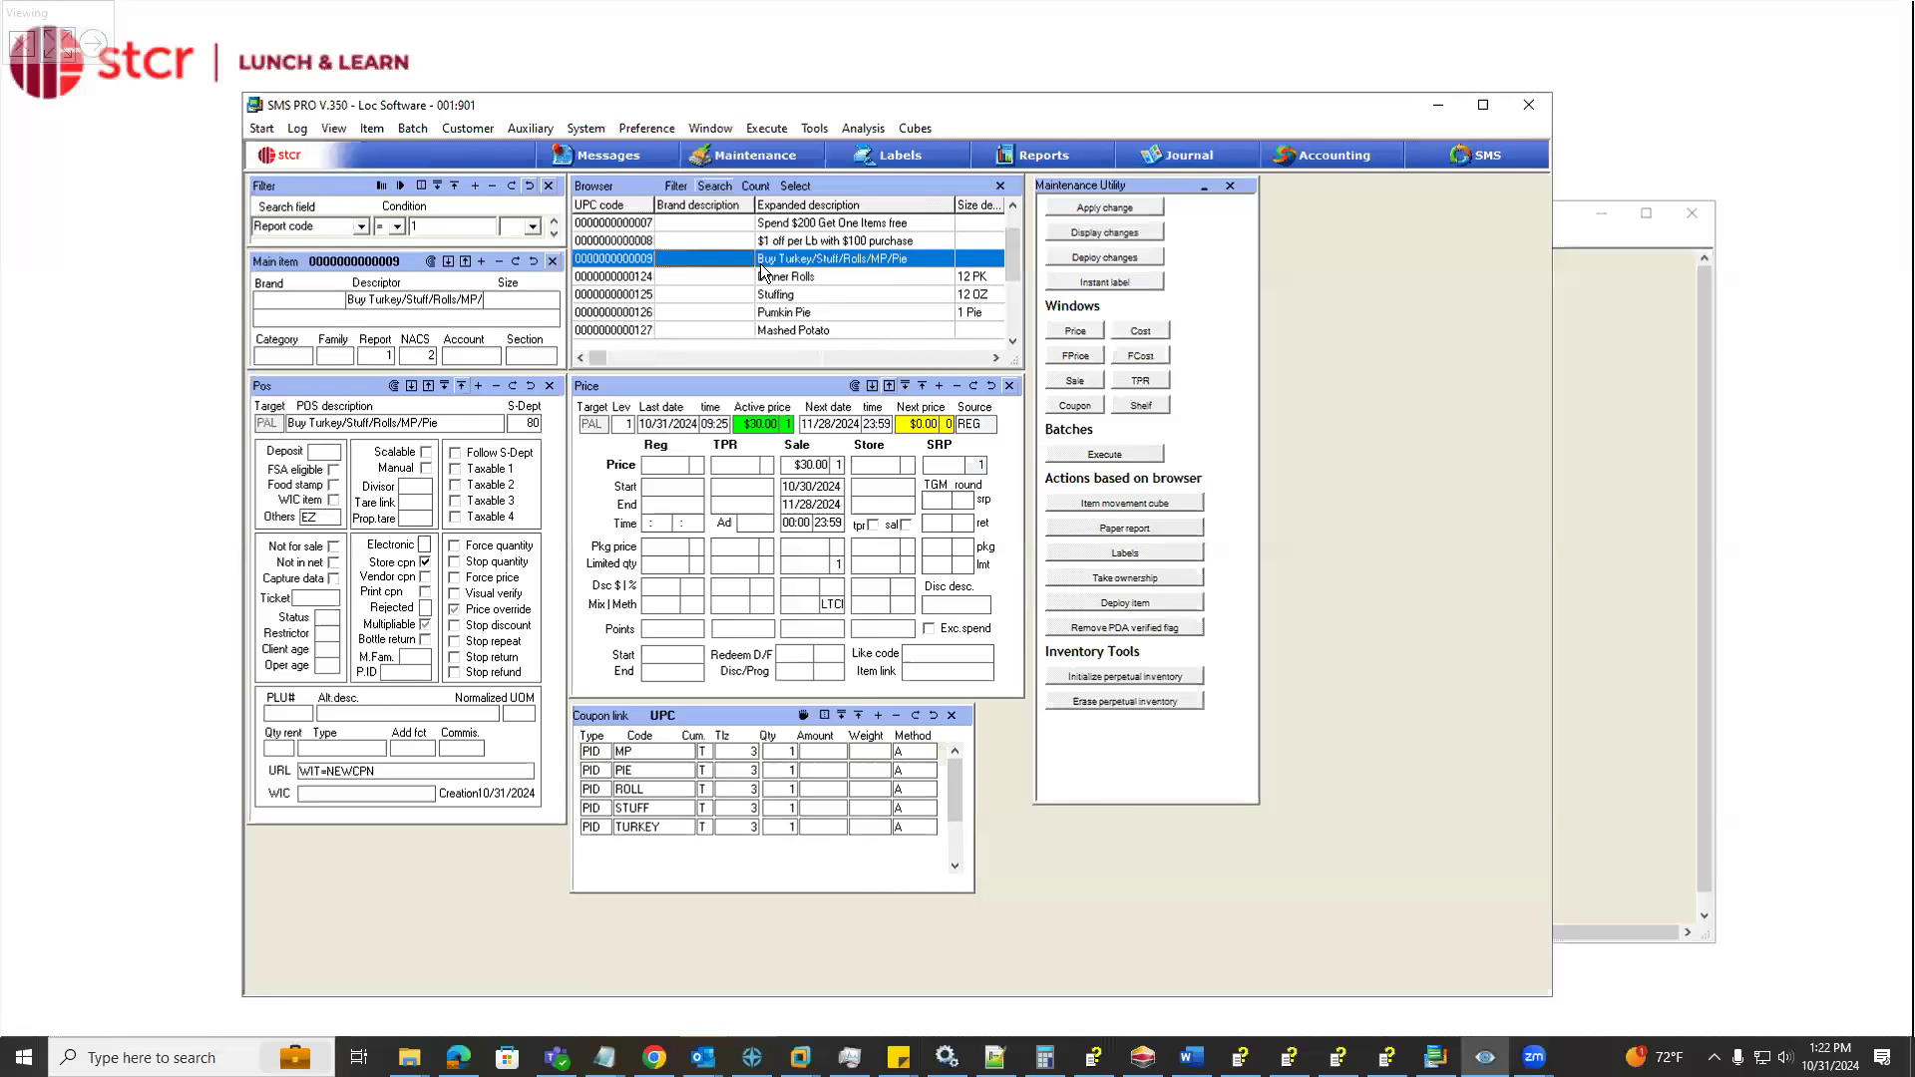
{"action": "left_click", "coordinate": [677, 756]}
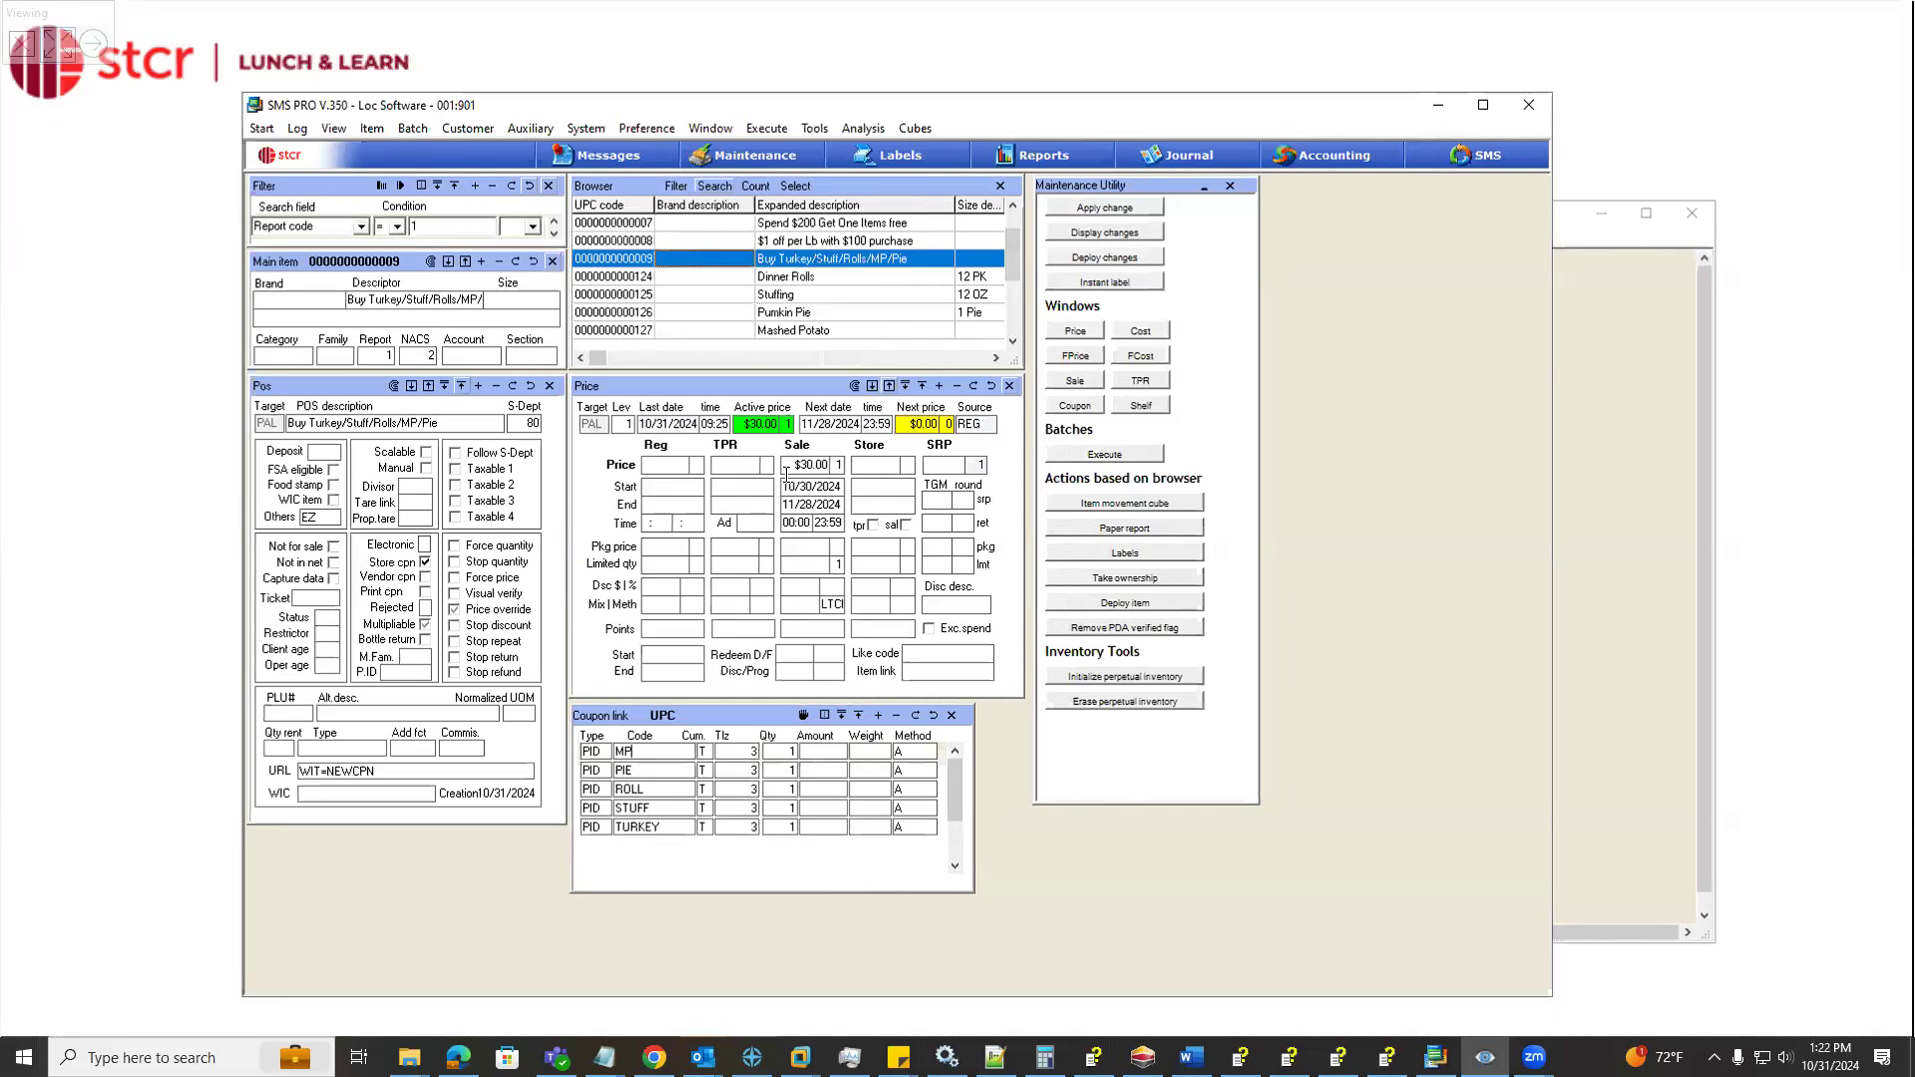
{"action": "left_click", "coordinate": [919, 756]}
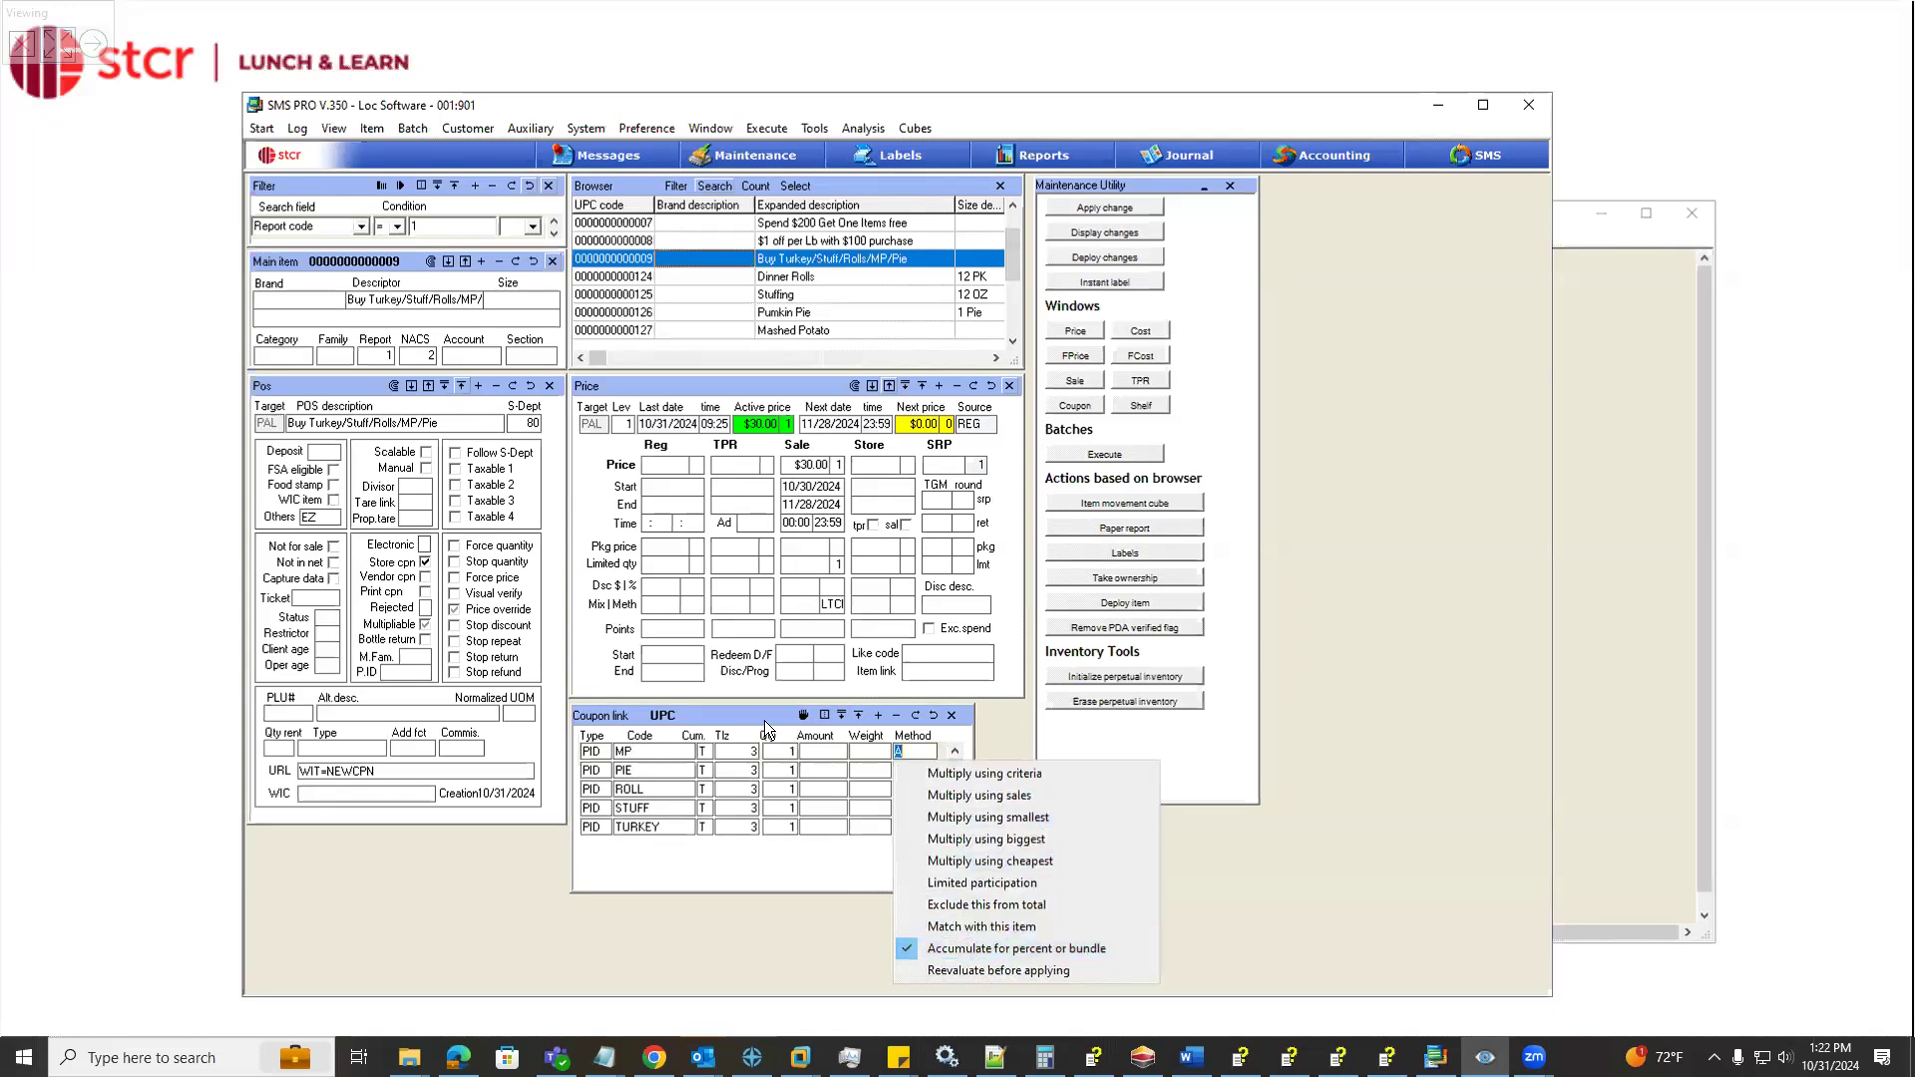
{"action": "left_click", "coordinate": [831, 739]}
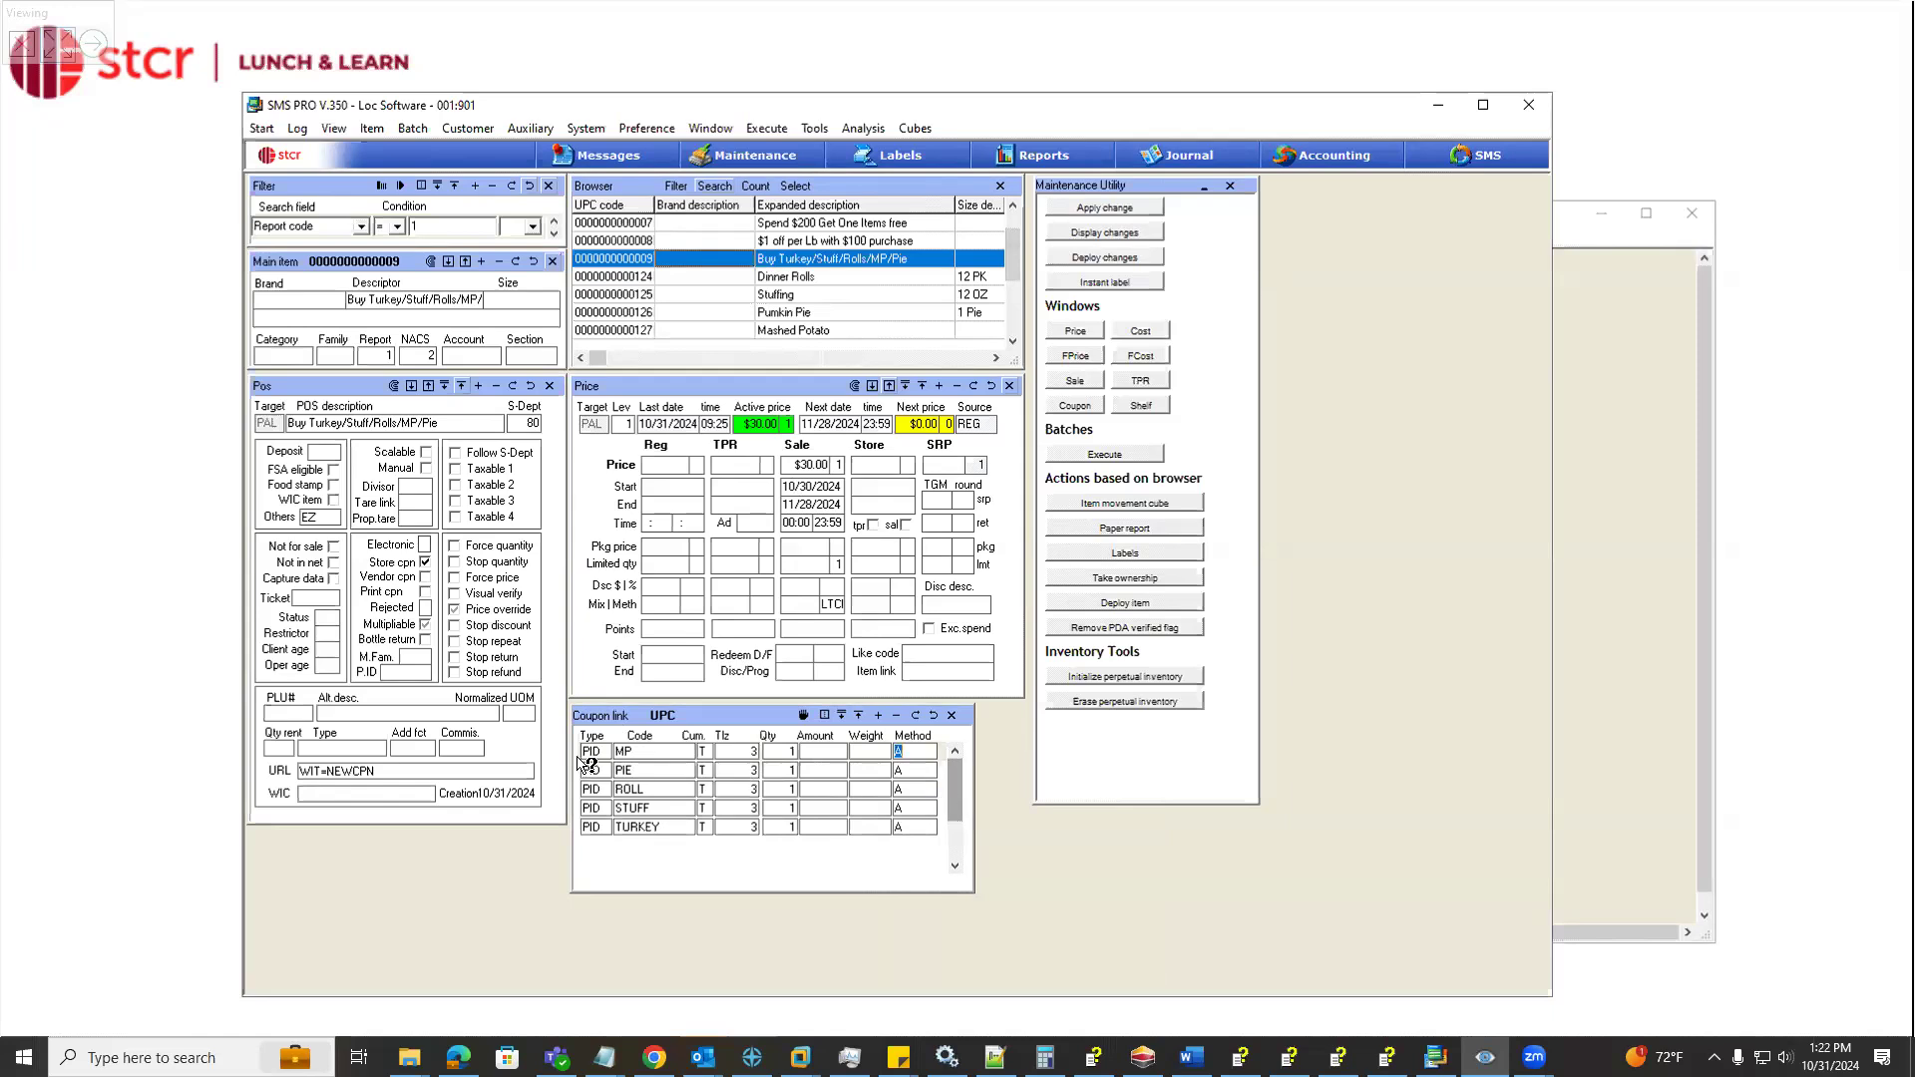
Check the bundle coupon's URL entry and its POS description
{"action": "left_click", "coordinate": [412, 768]}
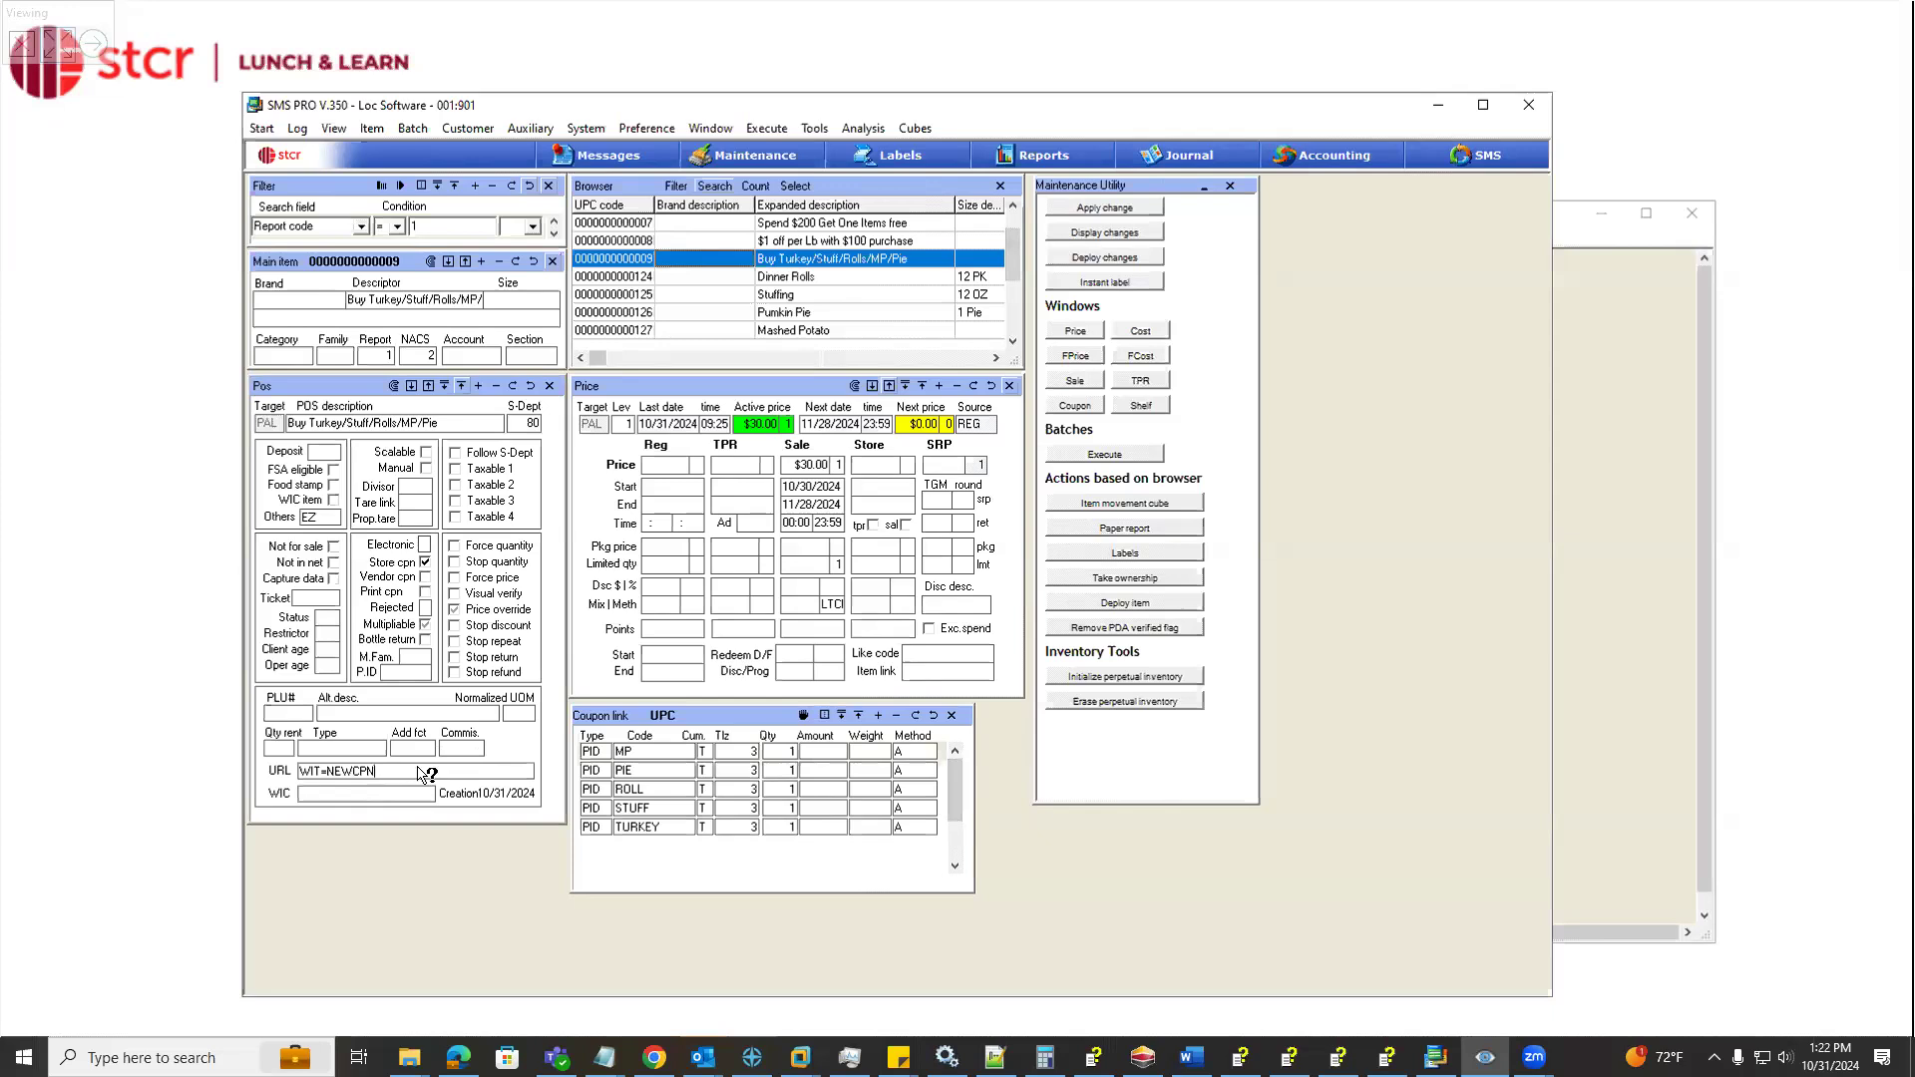
{"action": "left_click_drag", "start_coordinate": [385, 775], "coordinate": [277, 795]}
{"action": "left_click_drag", "start_coordinate": [439, 423], "coordinate": [282, 429]}
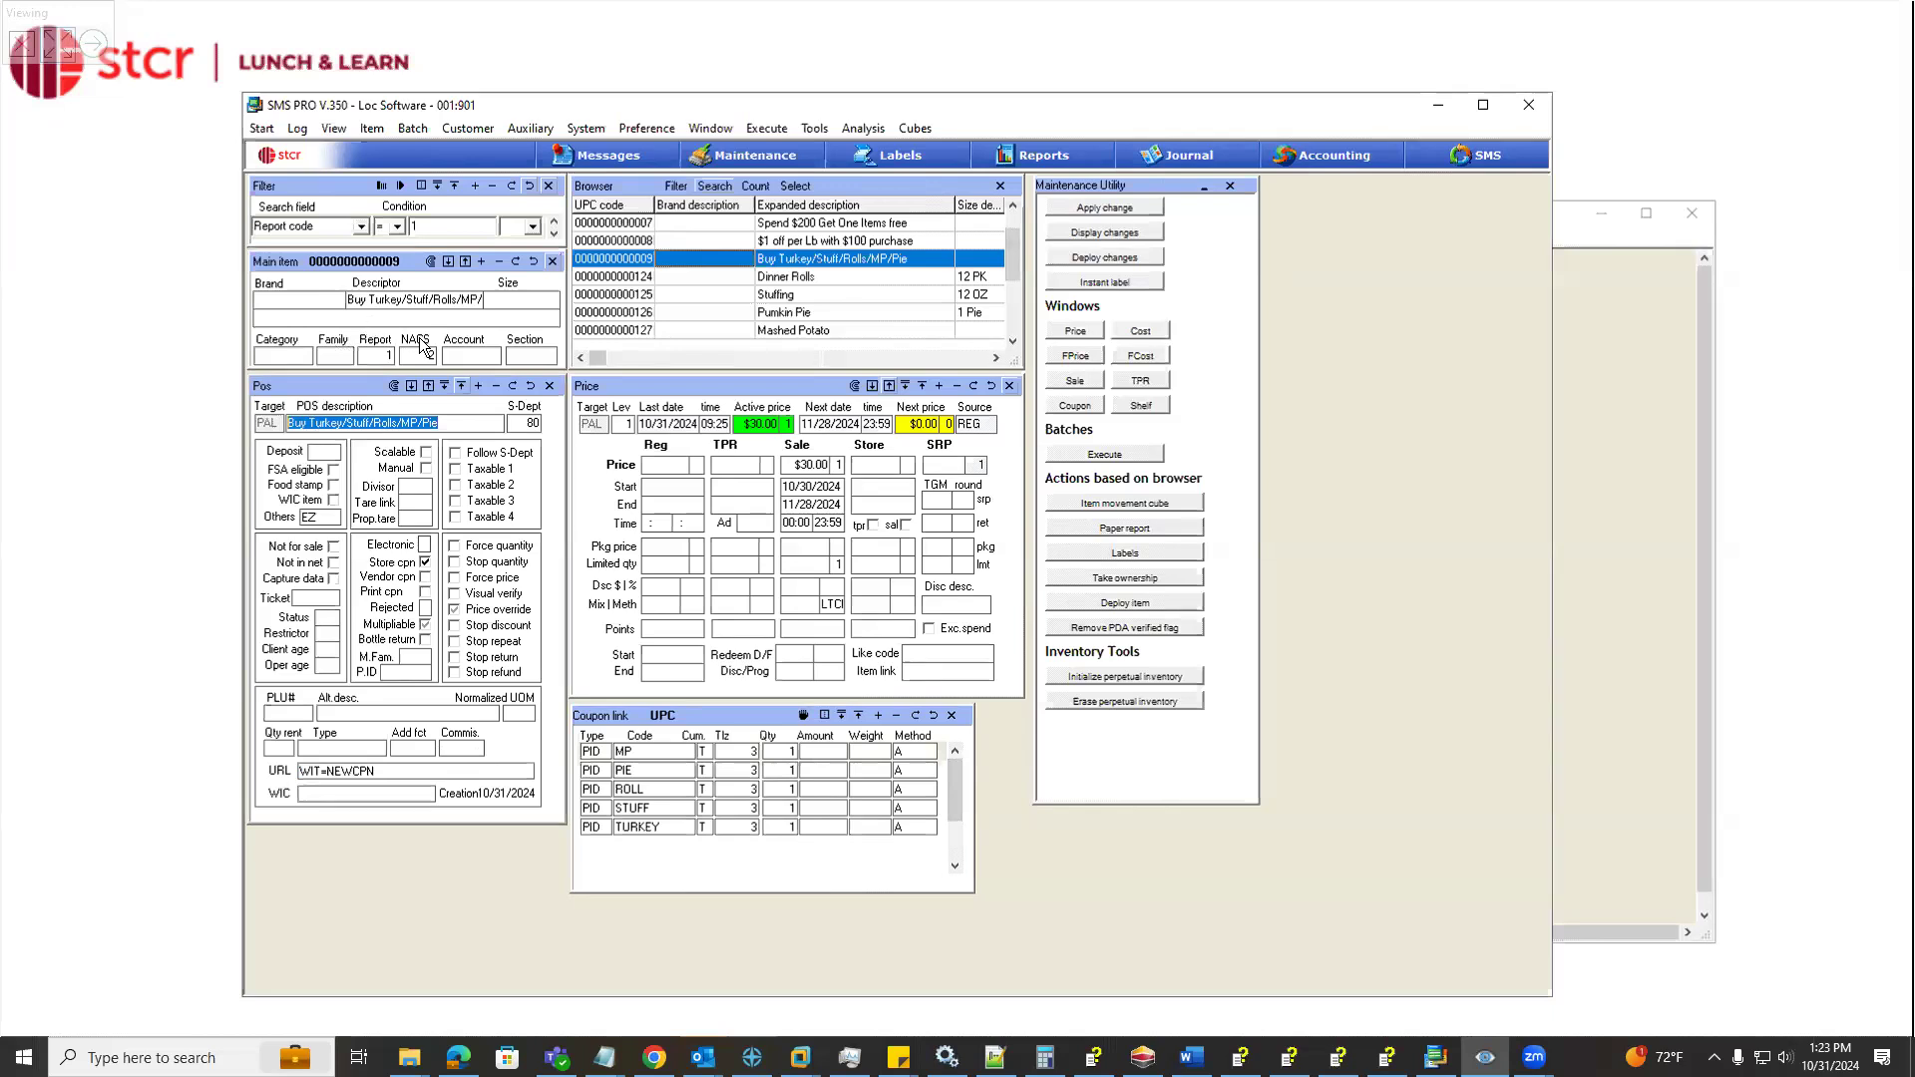
Switch to the register window, reposition it, and ring up Dinner Rolls (code 124) and Stuffing (code 125)
{"action": "left_click", "coordinate": [1618, 257]}
{"action": "left_click_drag", "start_coordinate": [1006, 935], "coordinate": [800, 923]}
{"action": "left_click_drag", "start_coordinate": [1032, 215], "coordinate": [1085, 149]}
{"action": "type", "text": "124"}
{"action": "left_click", "coordinate": [1382, 638]}
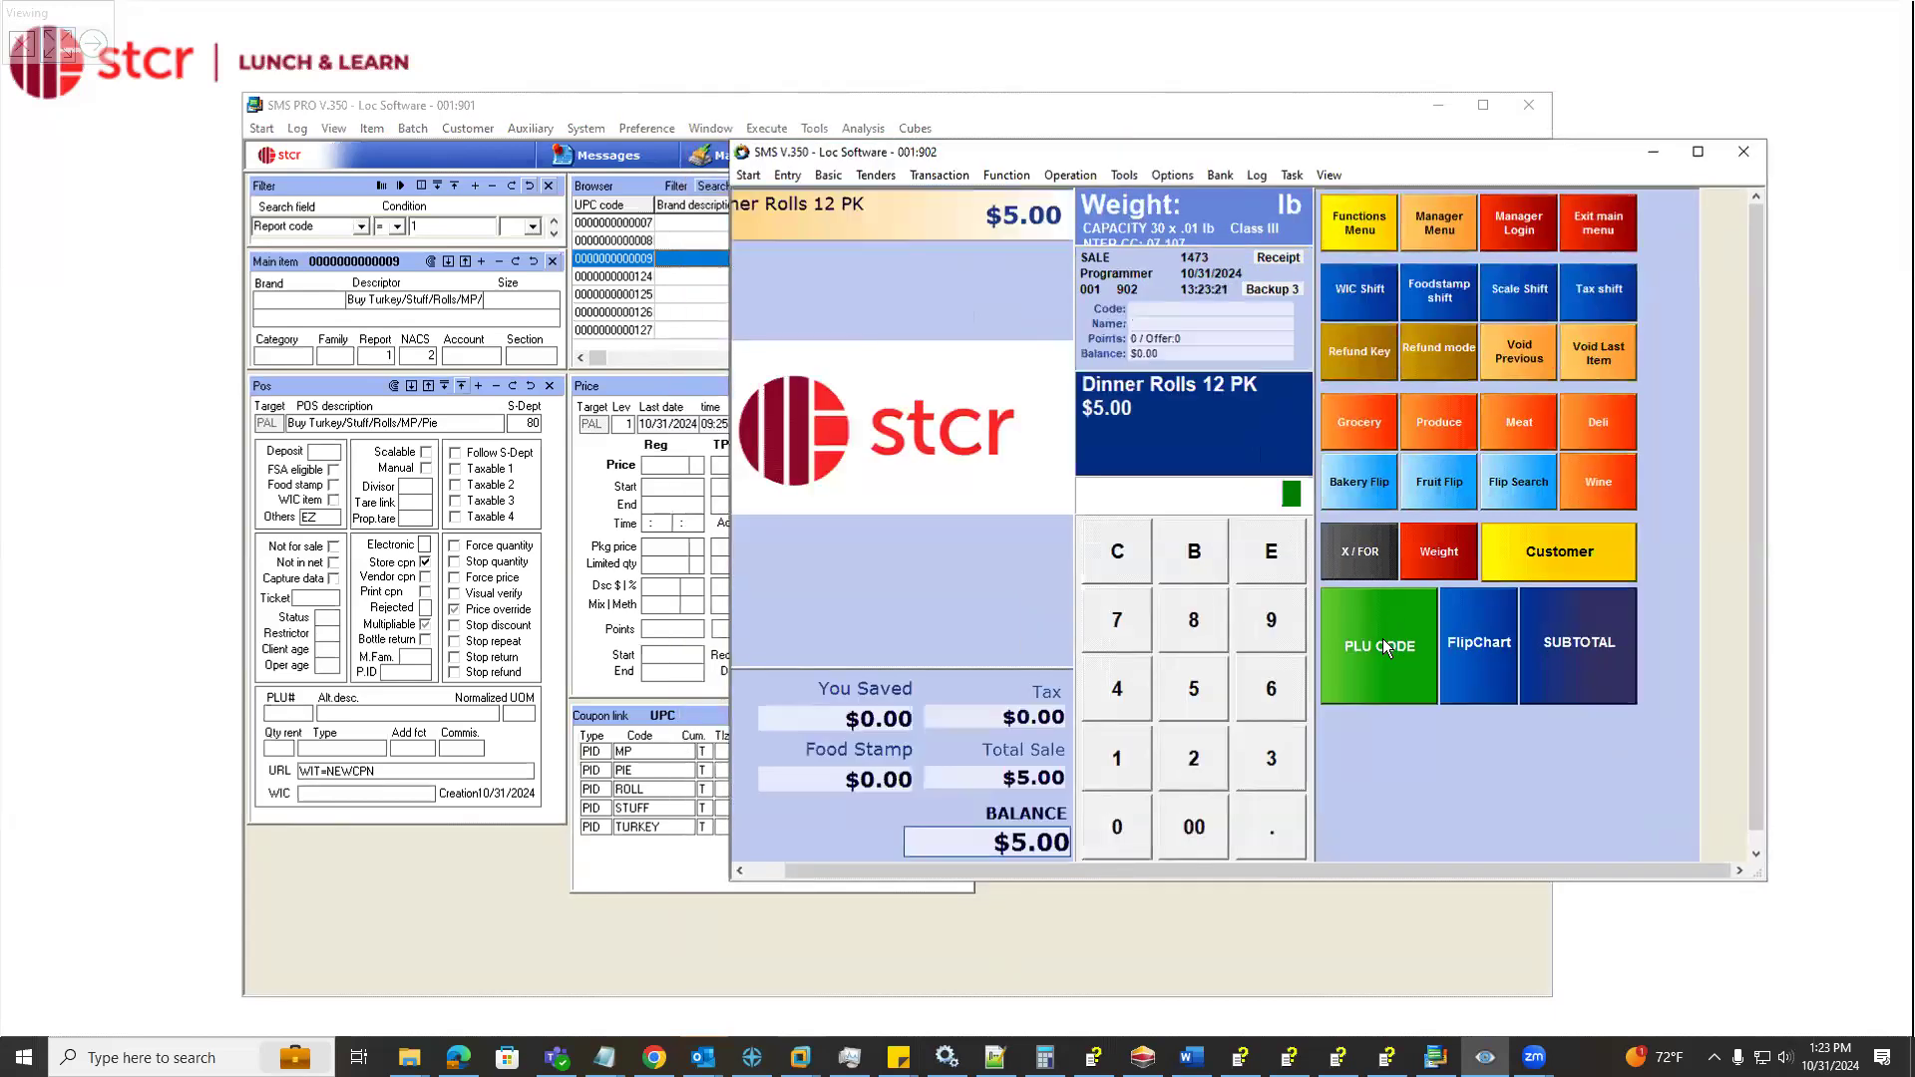
{"action": "type", "text": "125"}
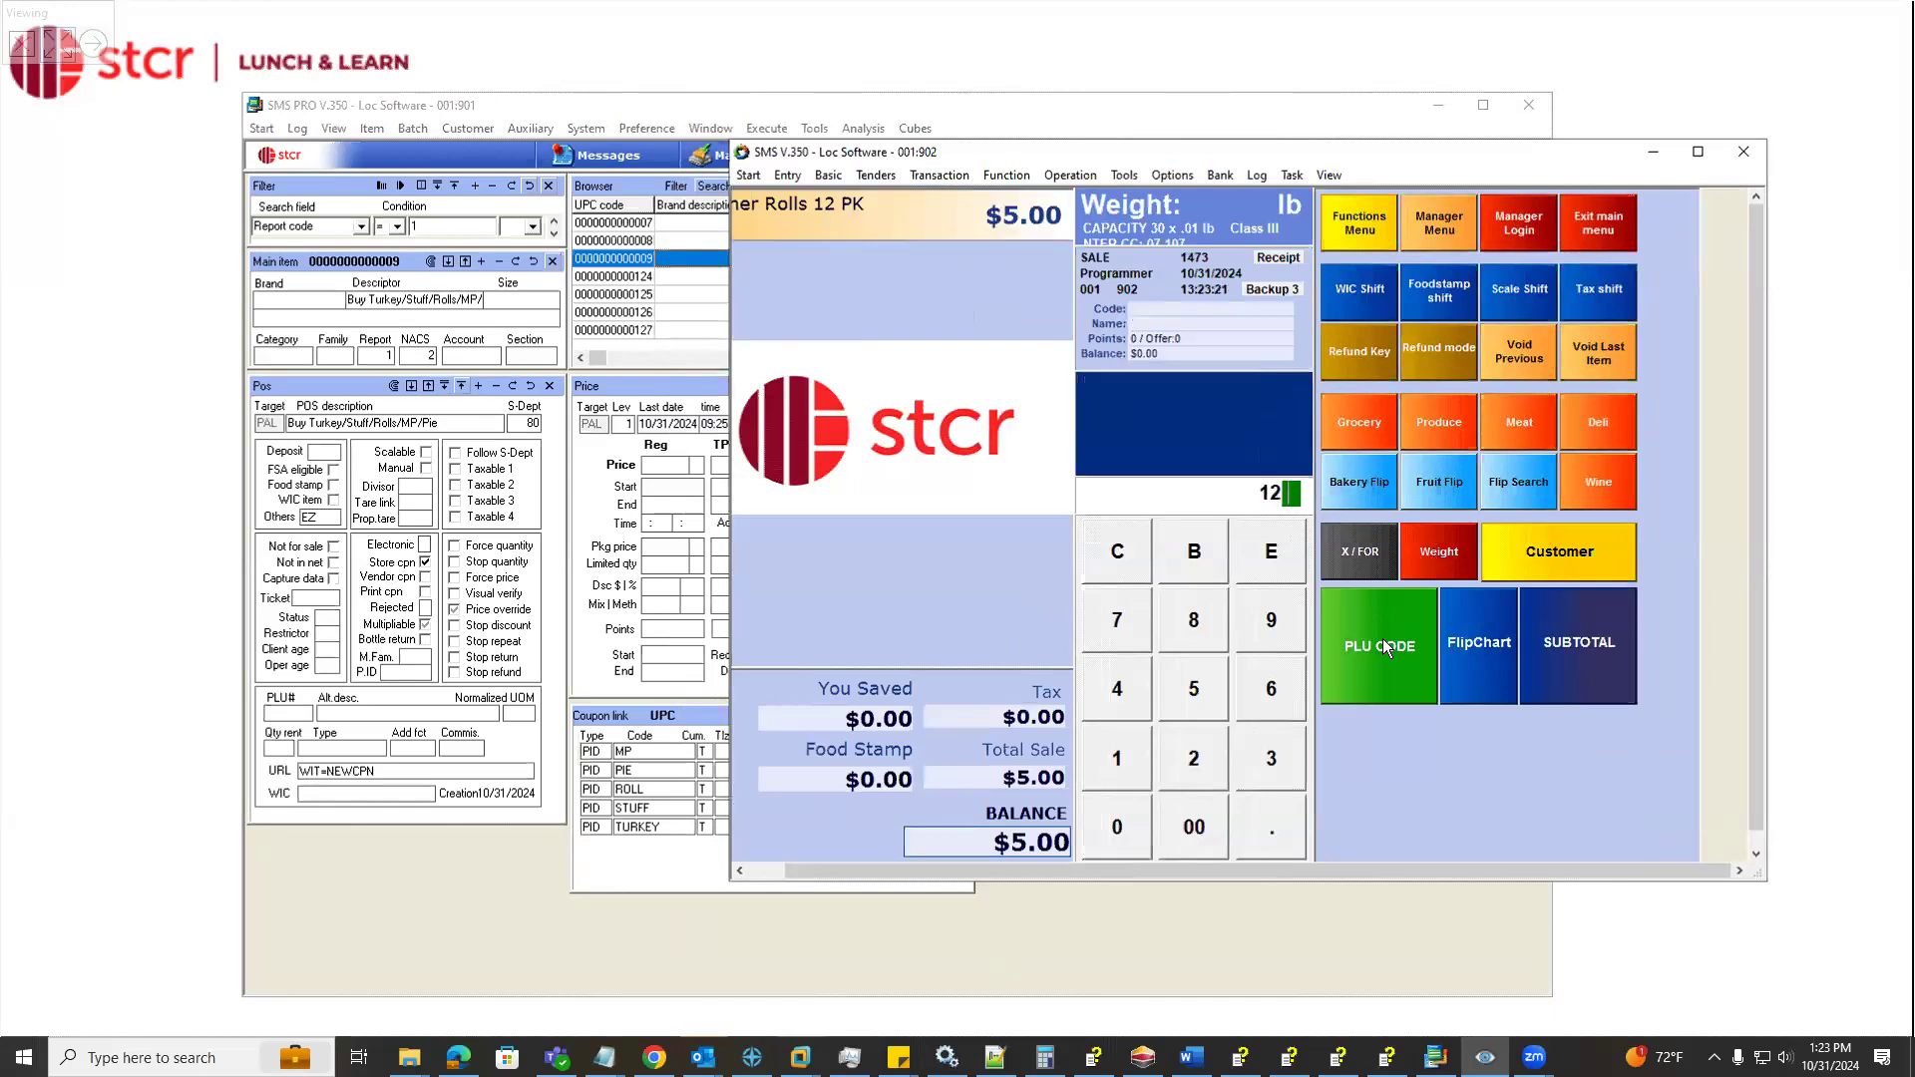
{"action": "left_click", "coordinate": [1411, 663]}
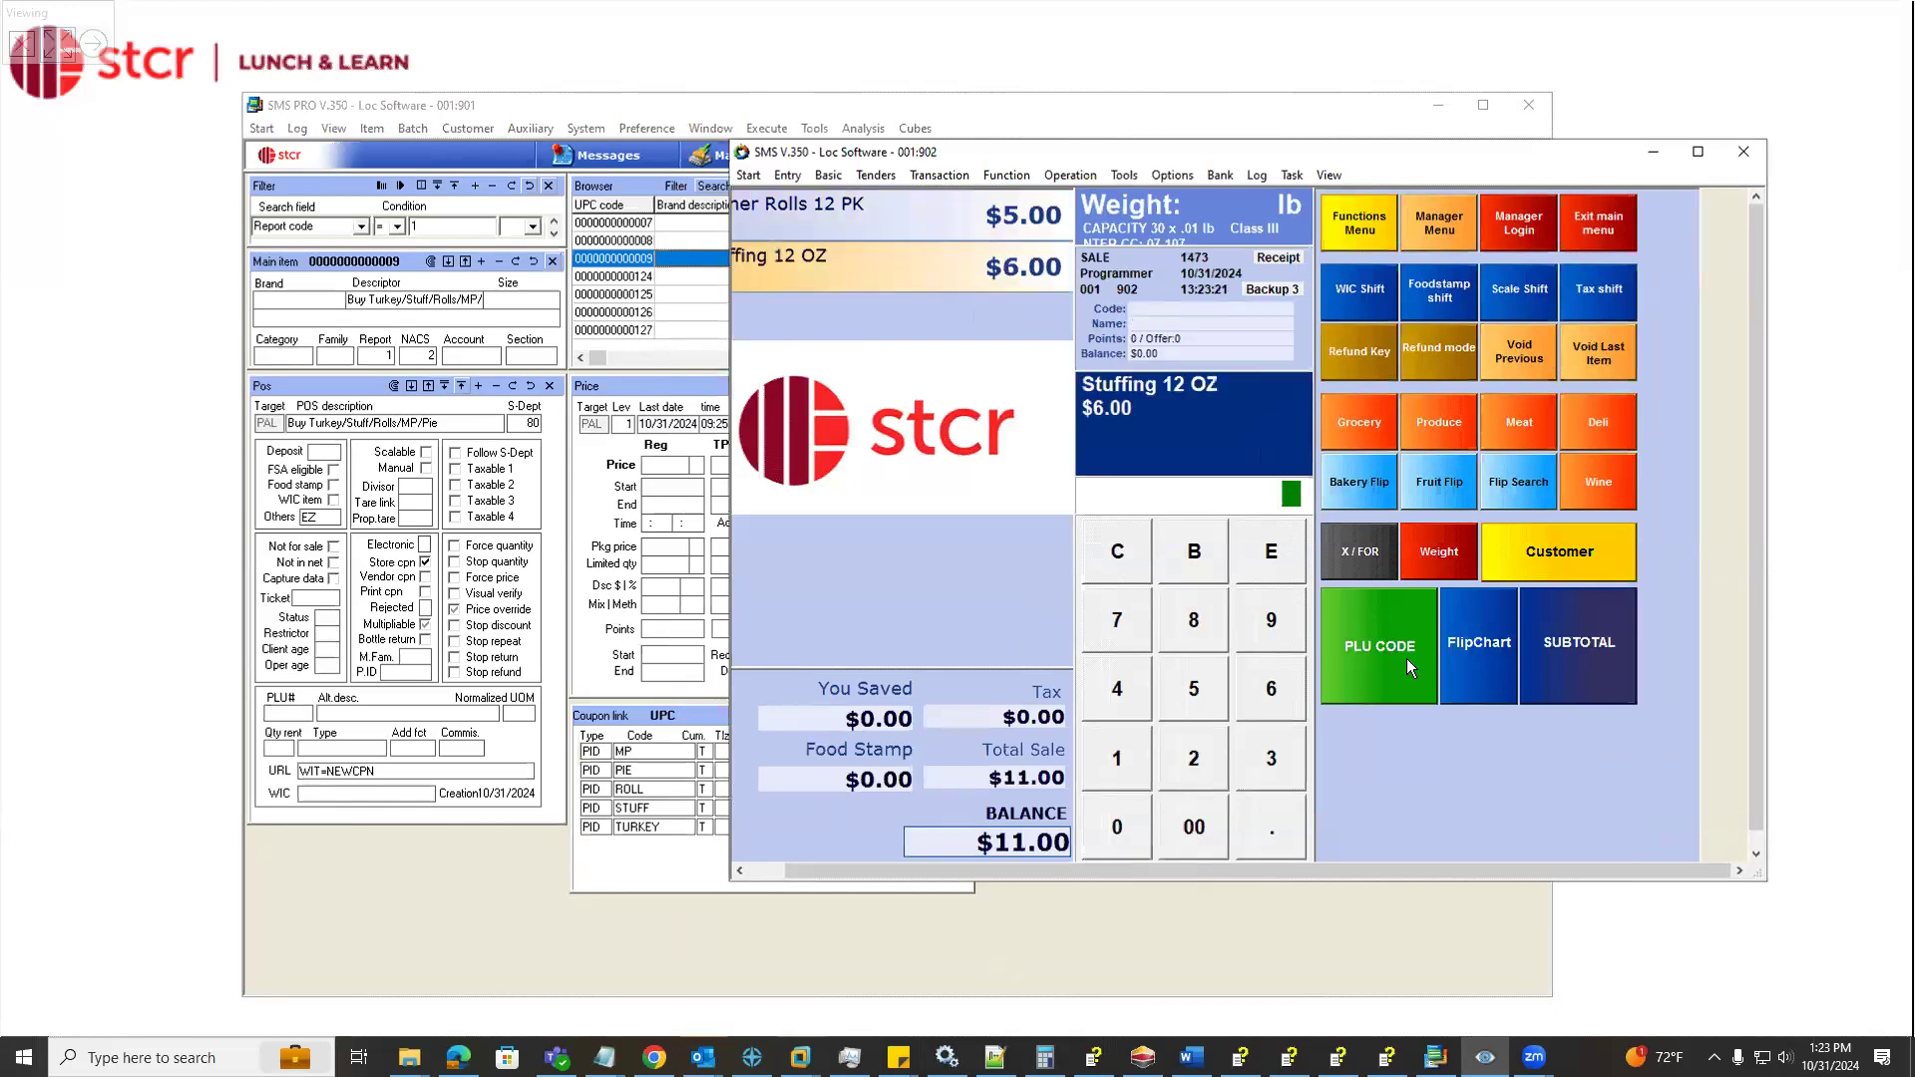
Add Pumkin Pie (code 126) and Mashed Potato (code 127) to the register sale
{"action": "left_click_drag", "start_coordinate": [999, 861], "coordinate": [912, 871]}
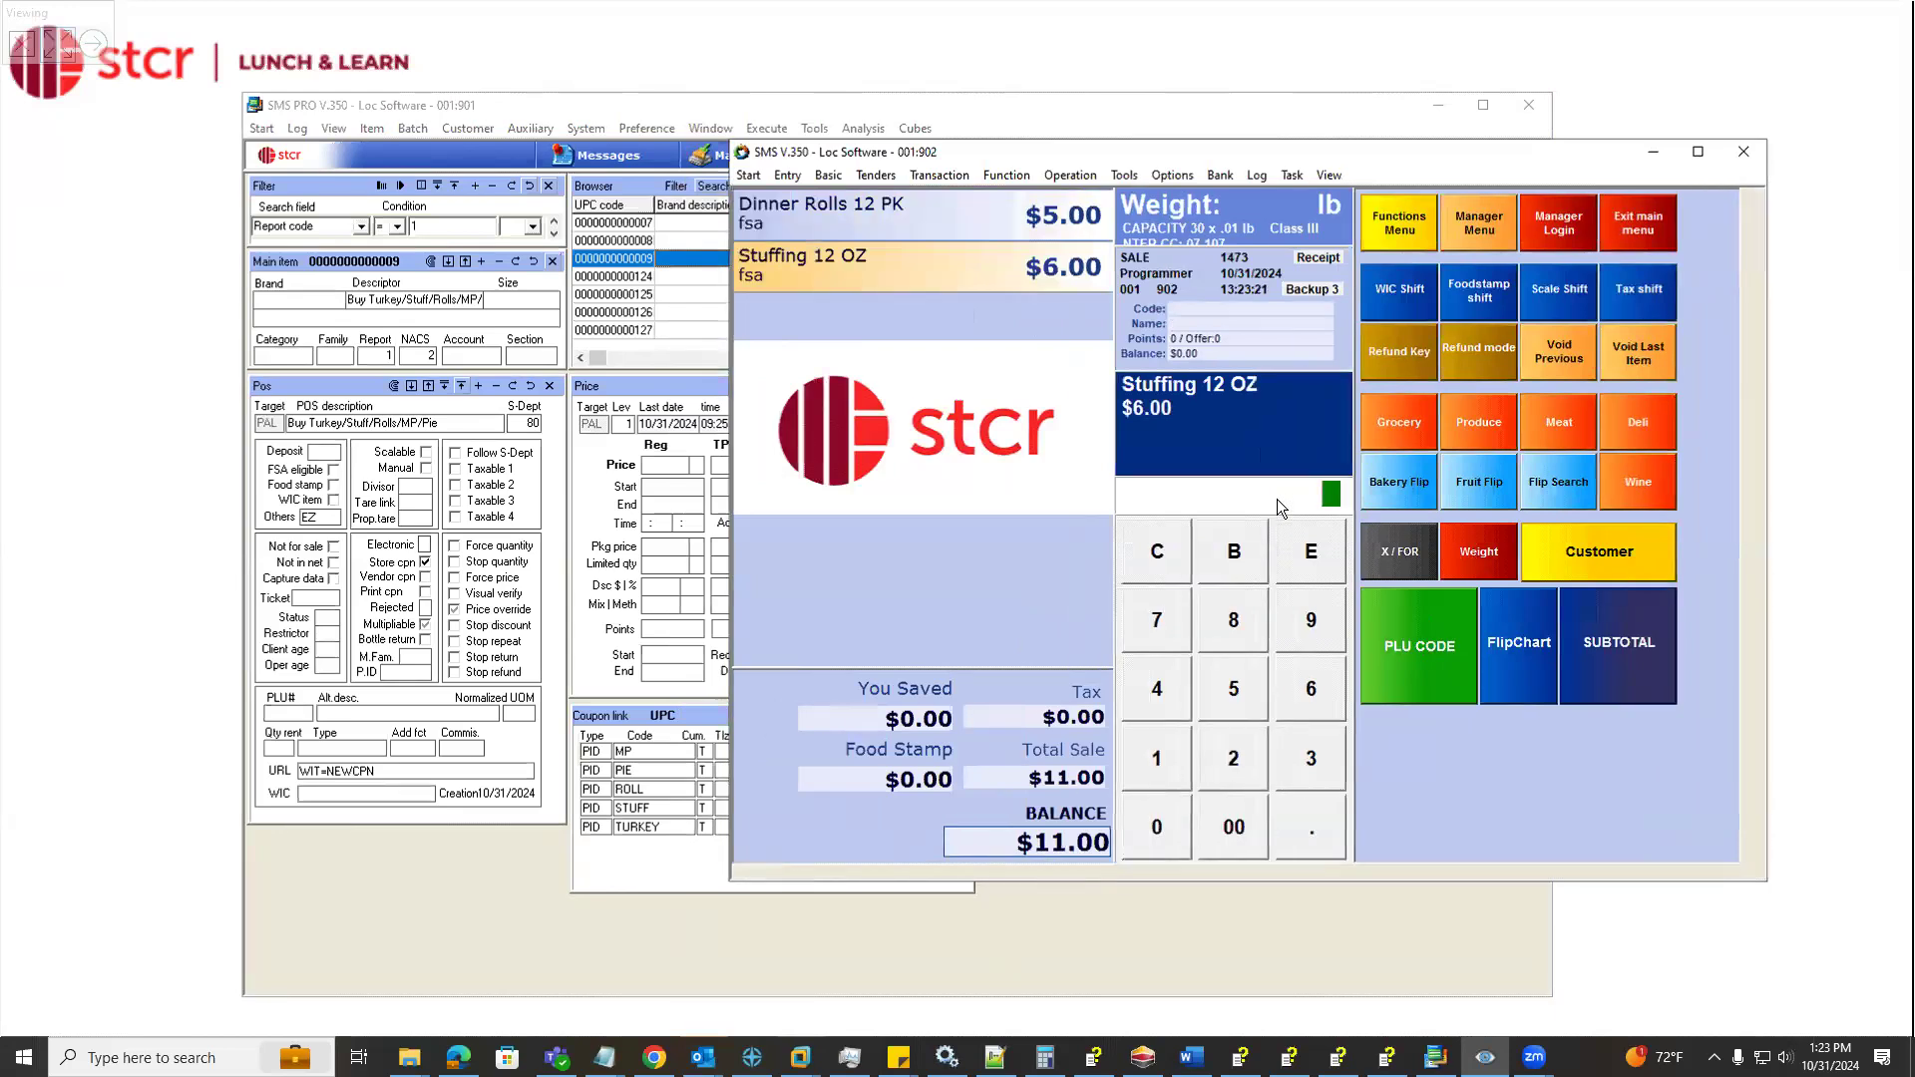
{"action": "type", "text": "126"}
{"action": "left_click", "coordinate": [1432, 661]}
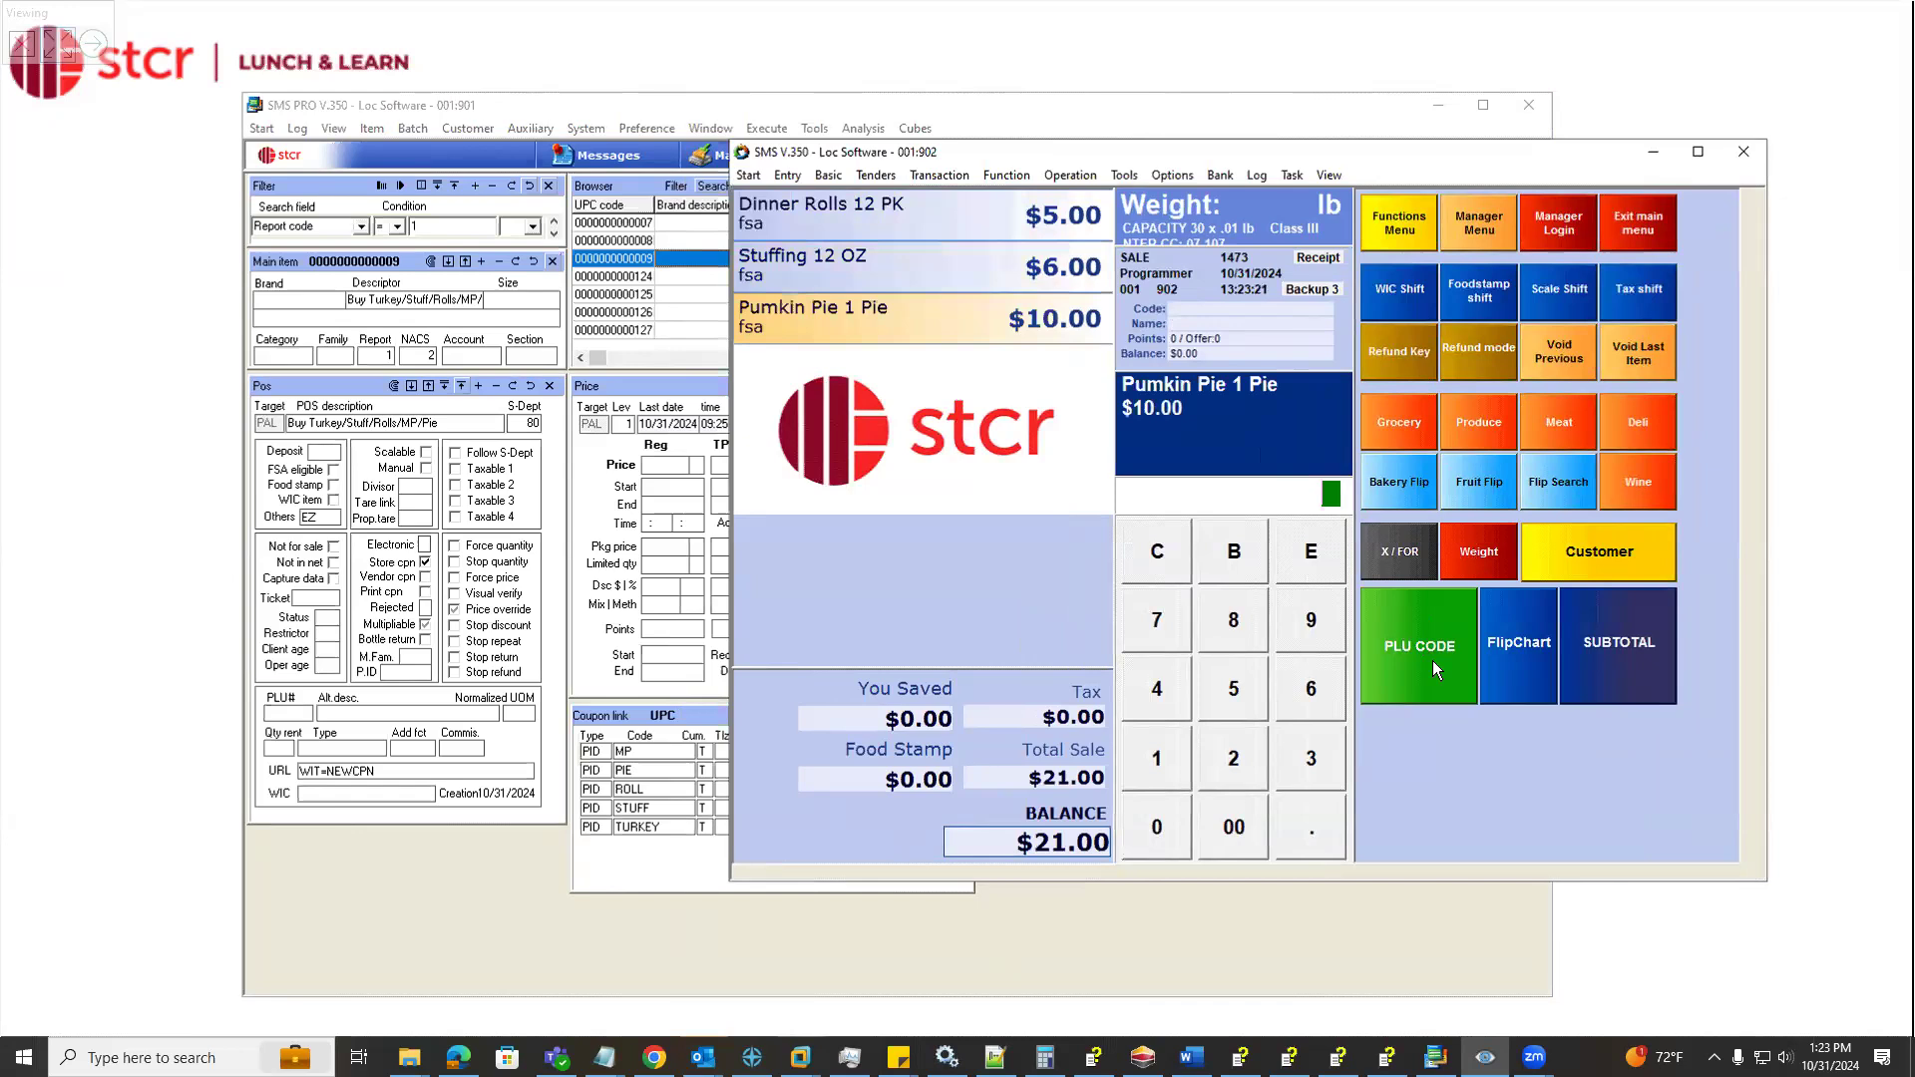
{"action": "type", "text": "127"}
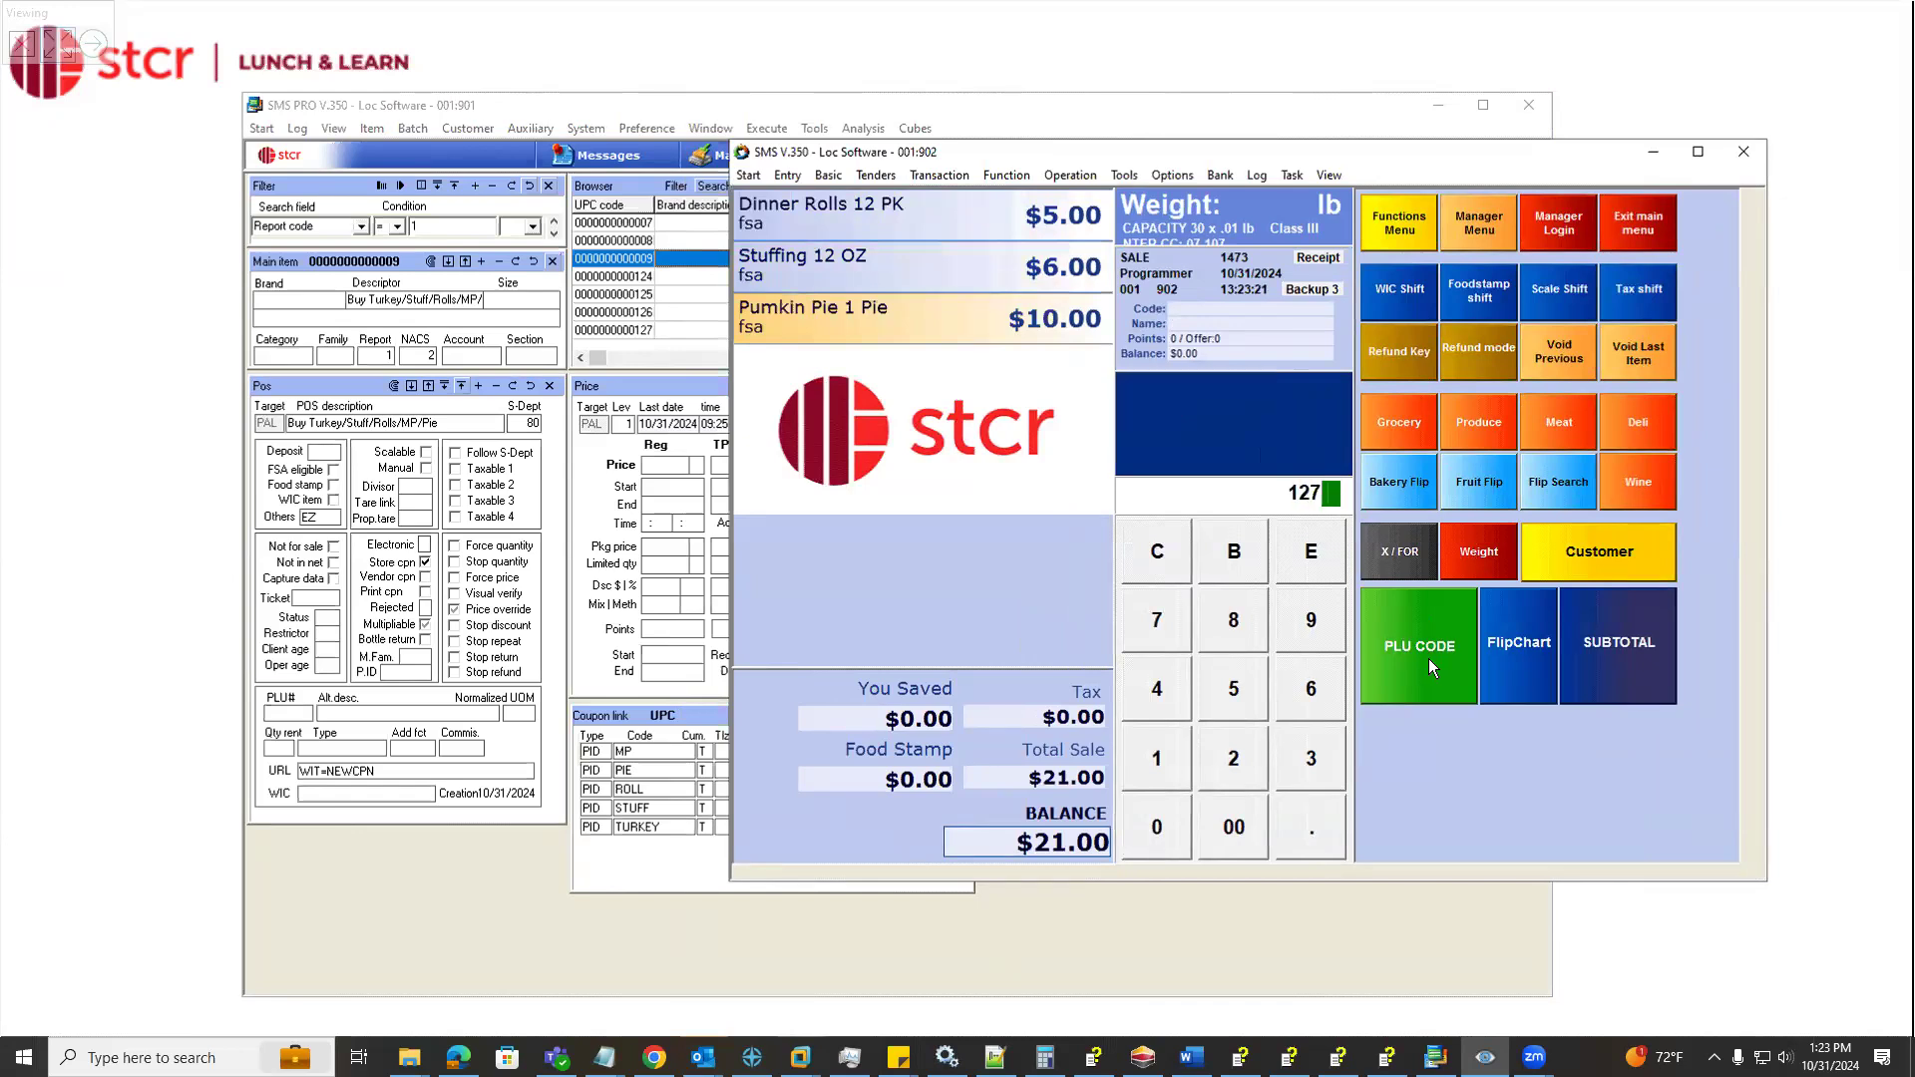
{"action": "left_click", "coordinate": [1429, 665]}
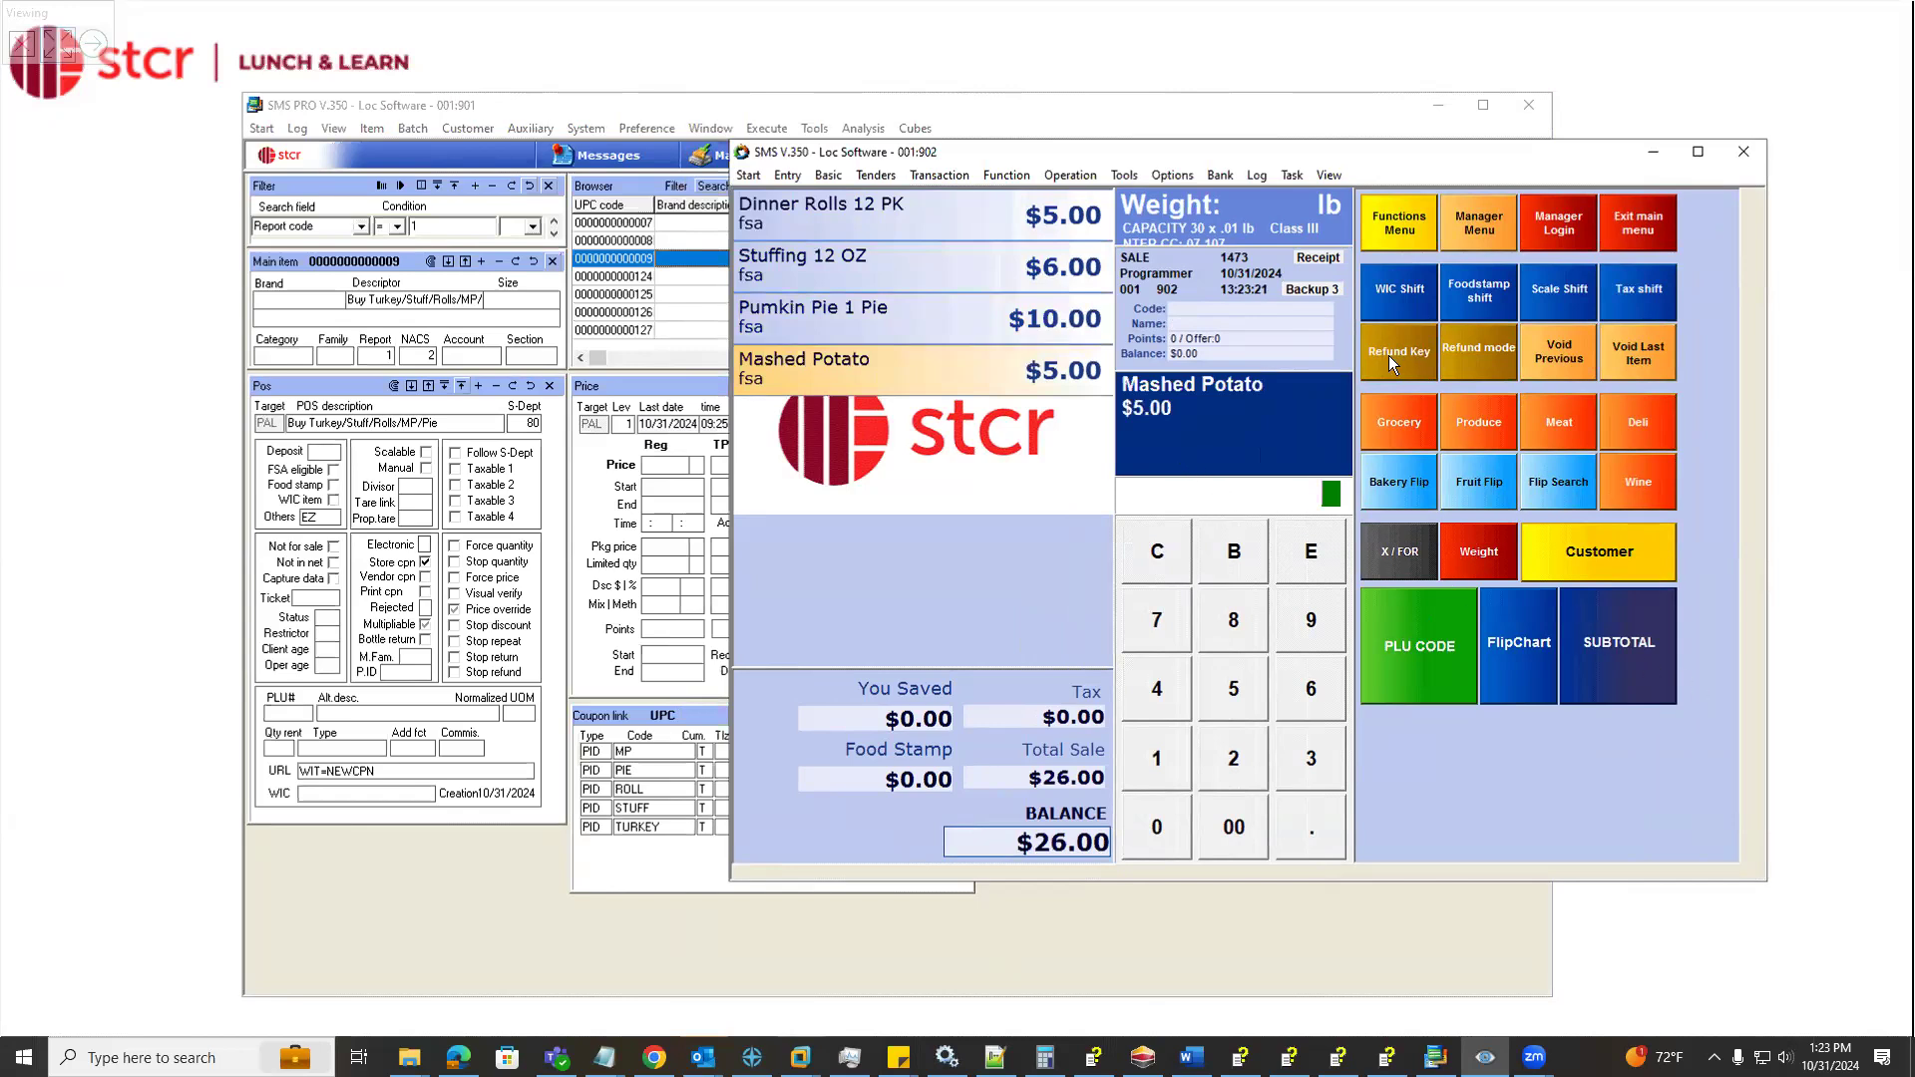
{"action": "type", "text": "201"}
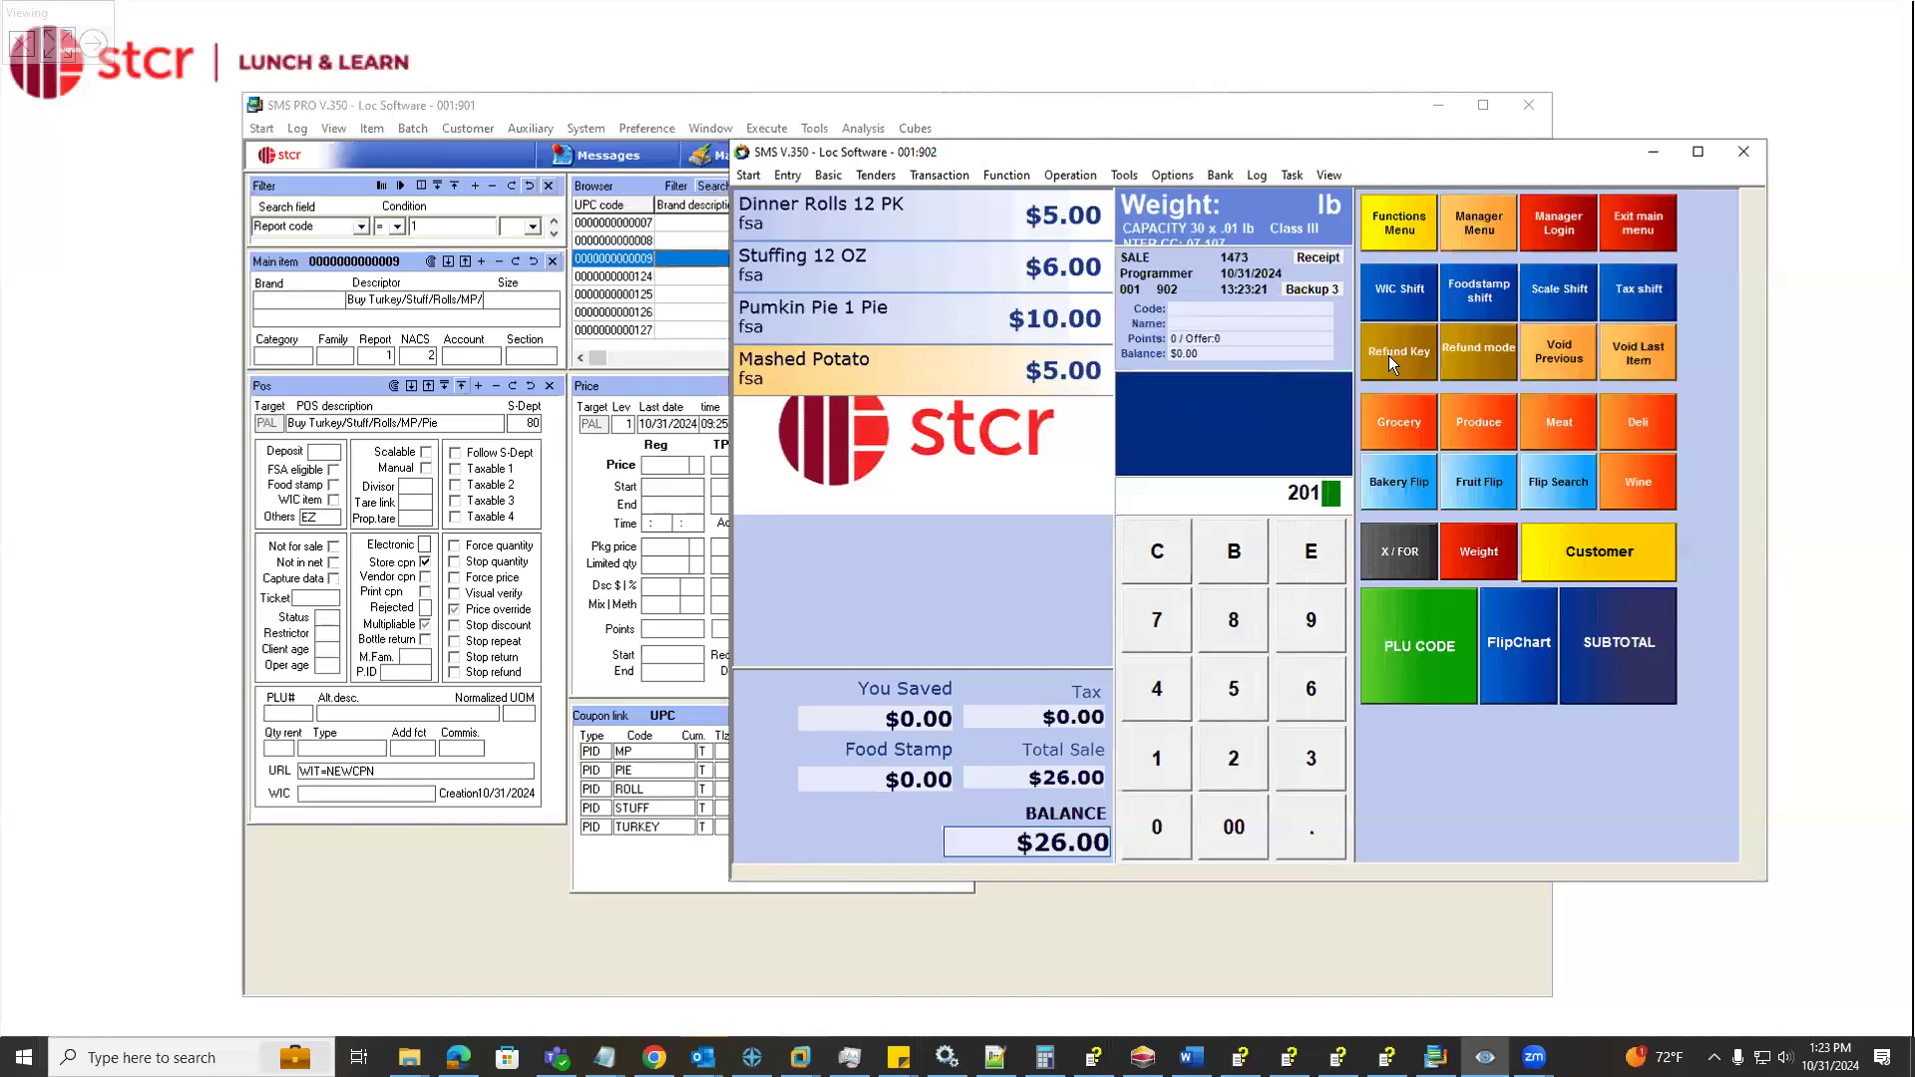
{"action": "type", "text": "23601299"}
{"action": "left_click", "coordinate": [1424, 647]}
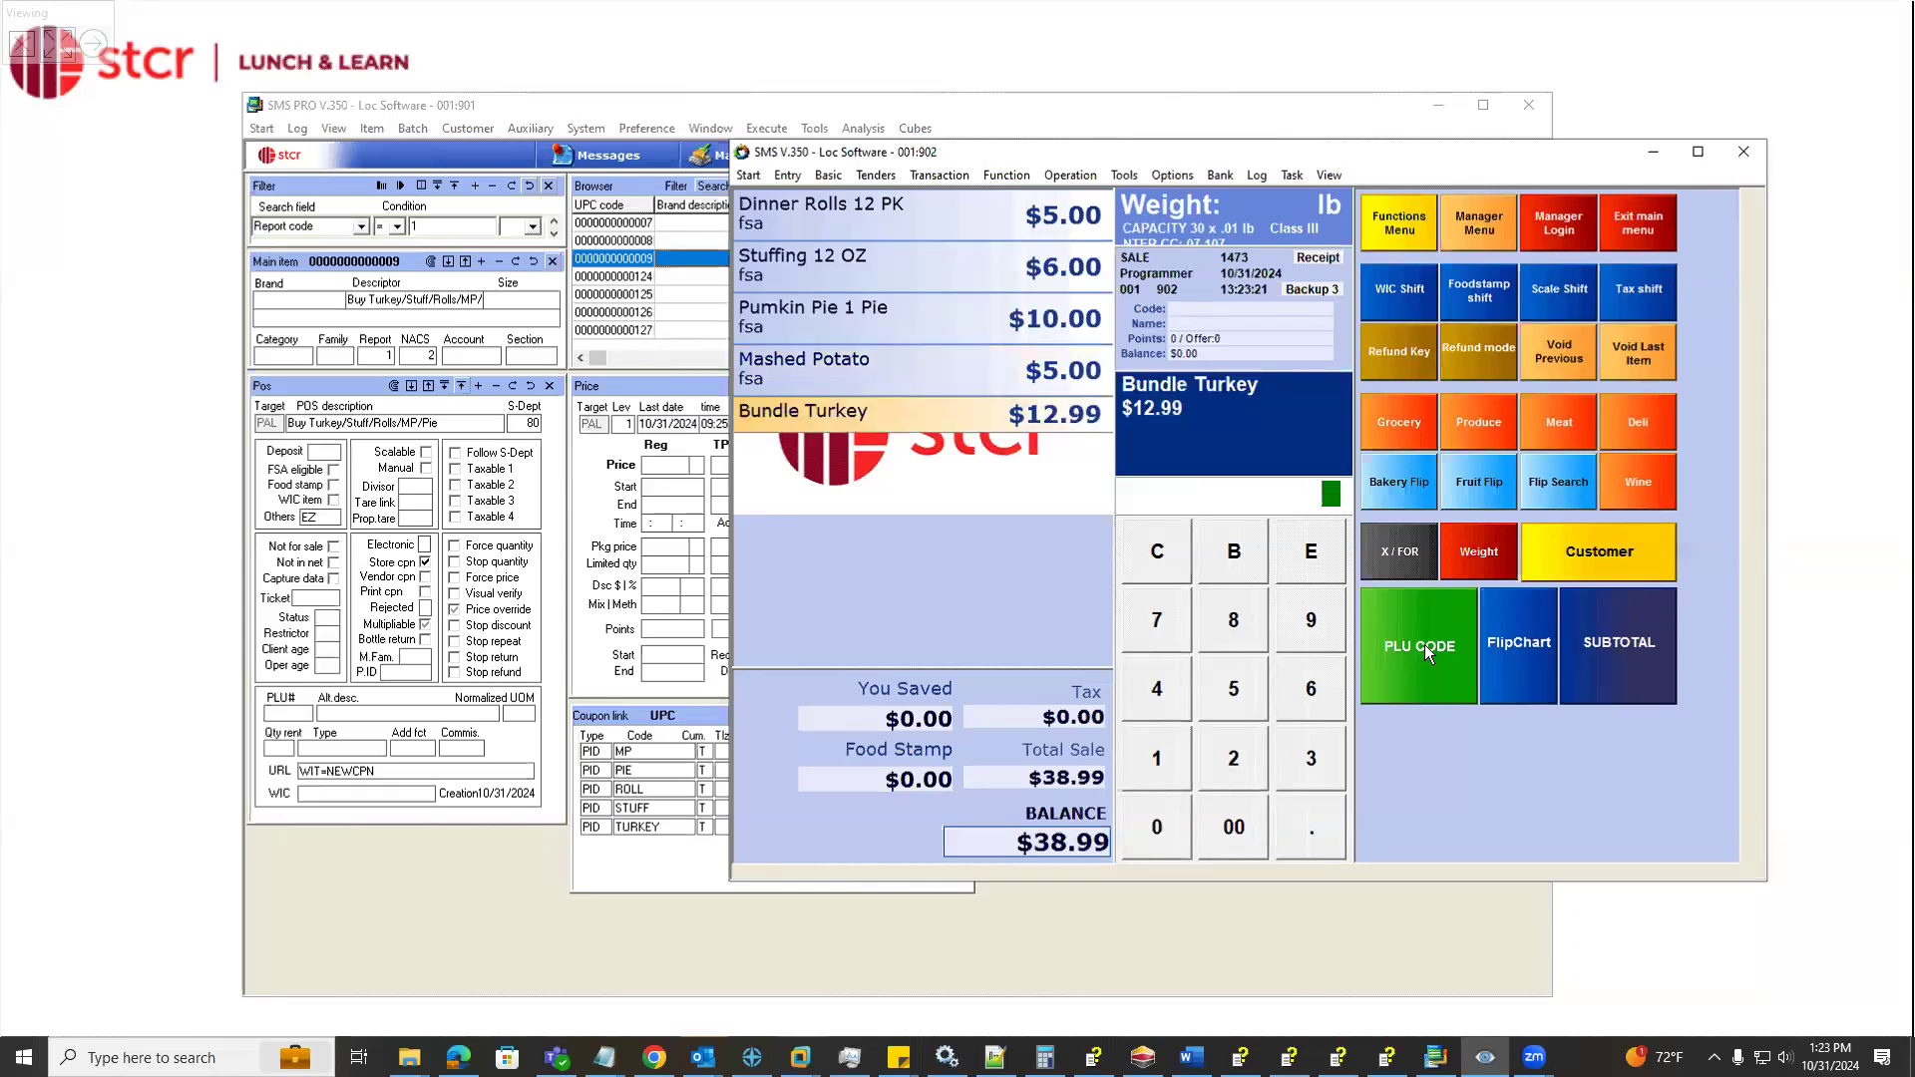
{"action": "left_click", "coordinate": [1586, 659]}
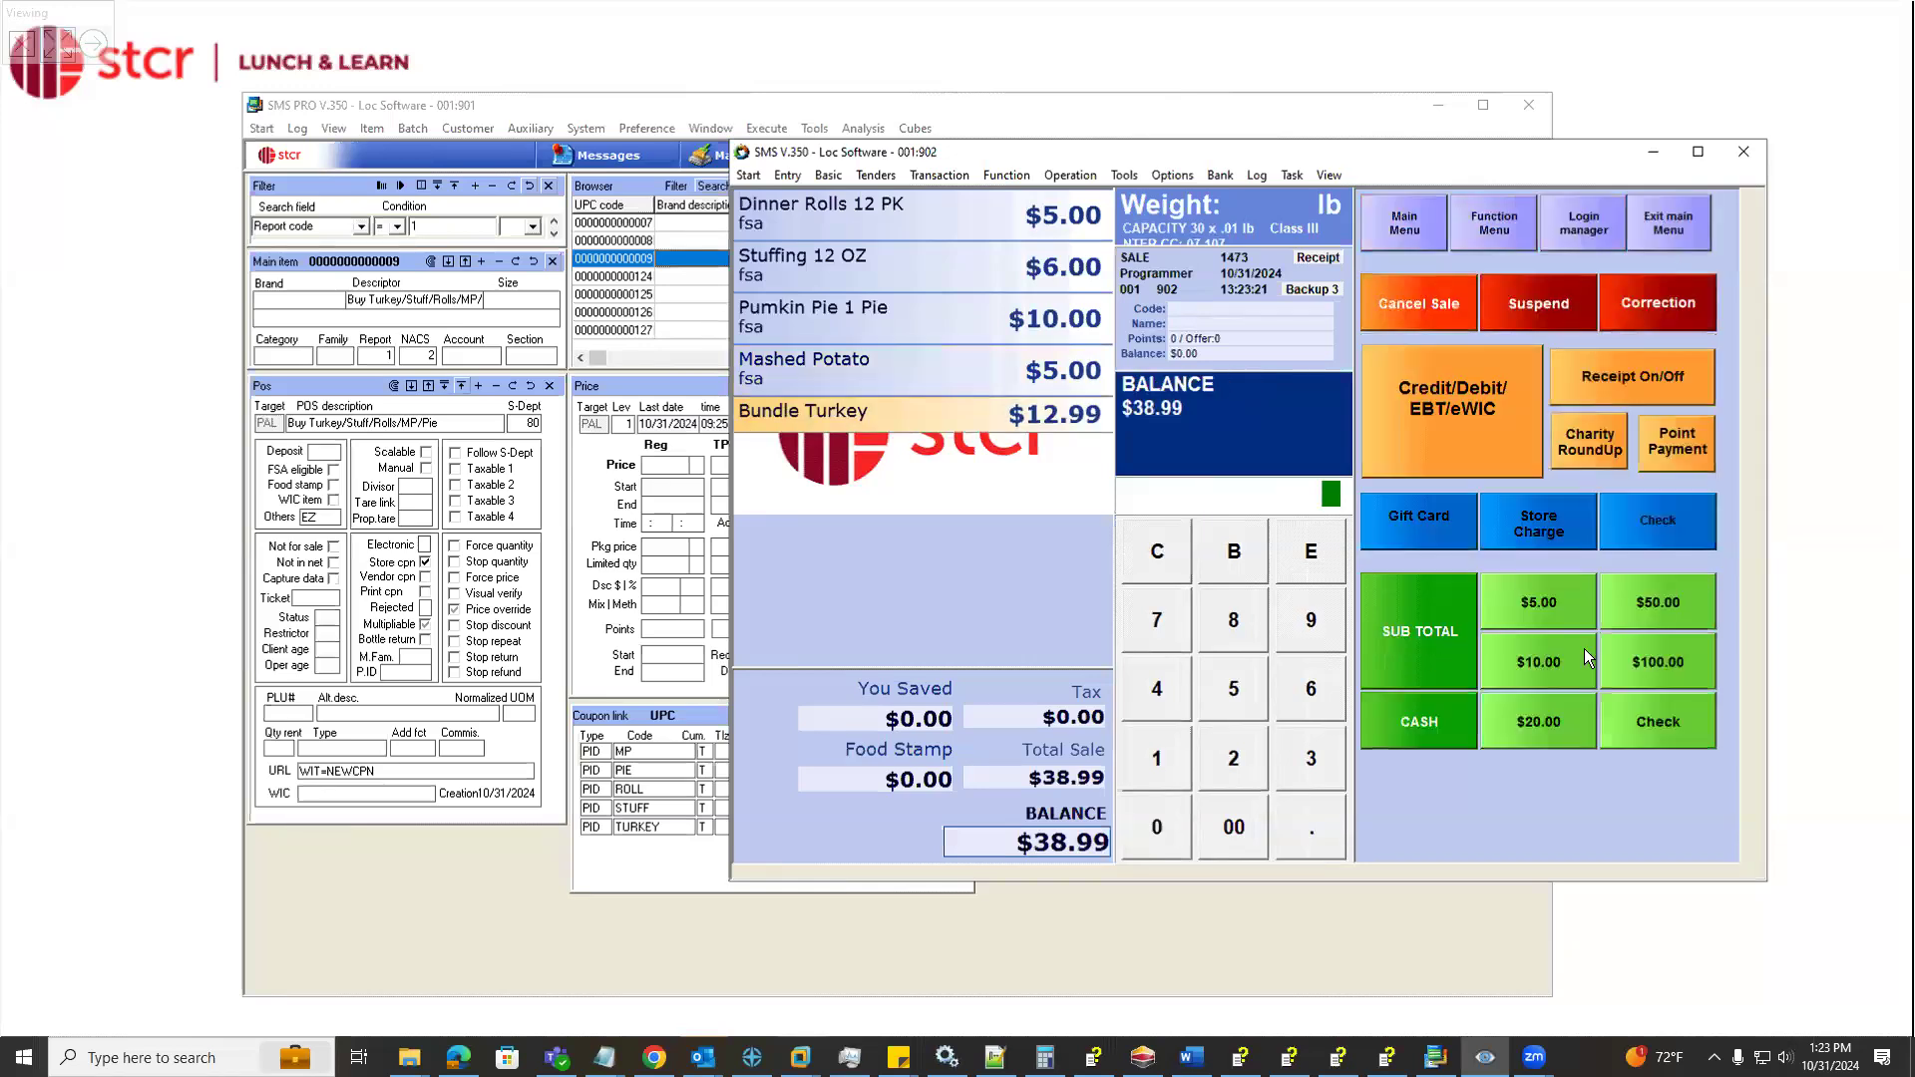
Return to the register's main menu and apply the meal bundle coupon with PLU code 9
{"action": "left_click", "coordinate": [1410, 226]}
{"action": "left_click_drag", "start_coordinate": [1384, 155], "coordinate": [1331, 169]}
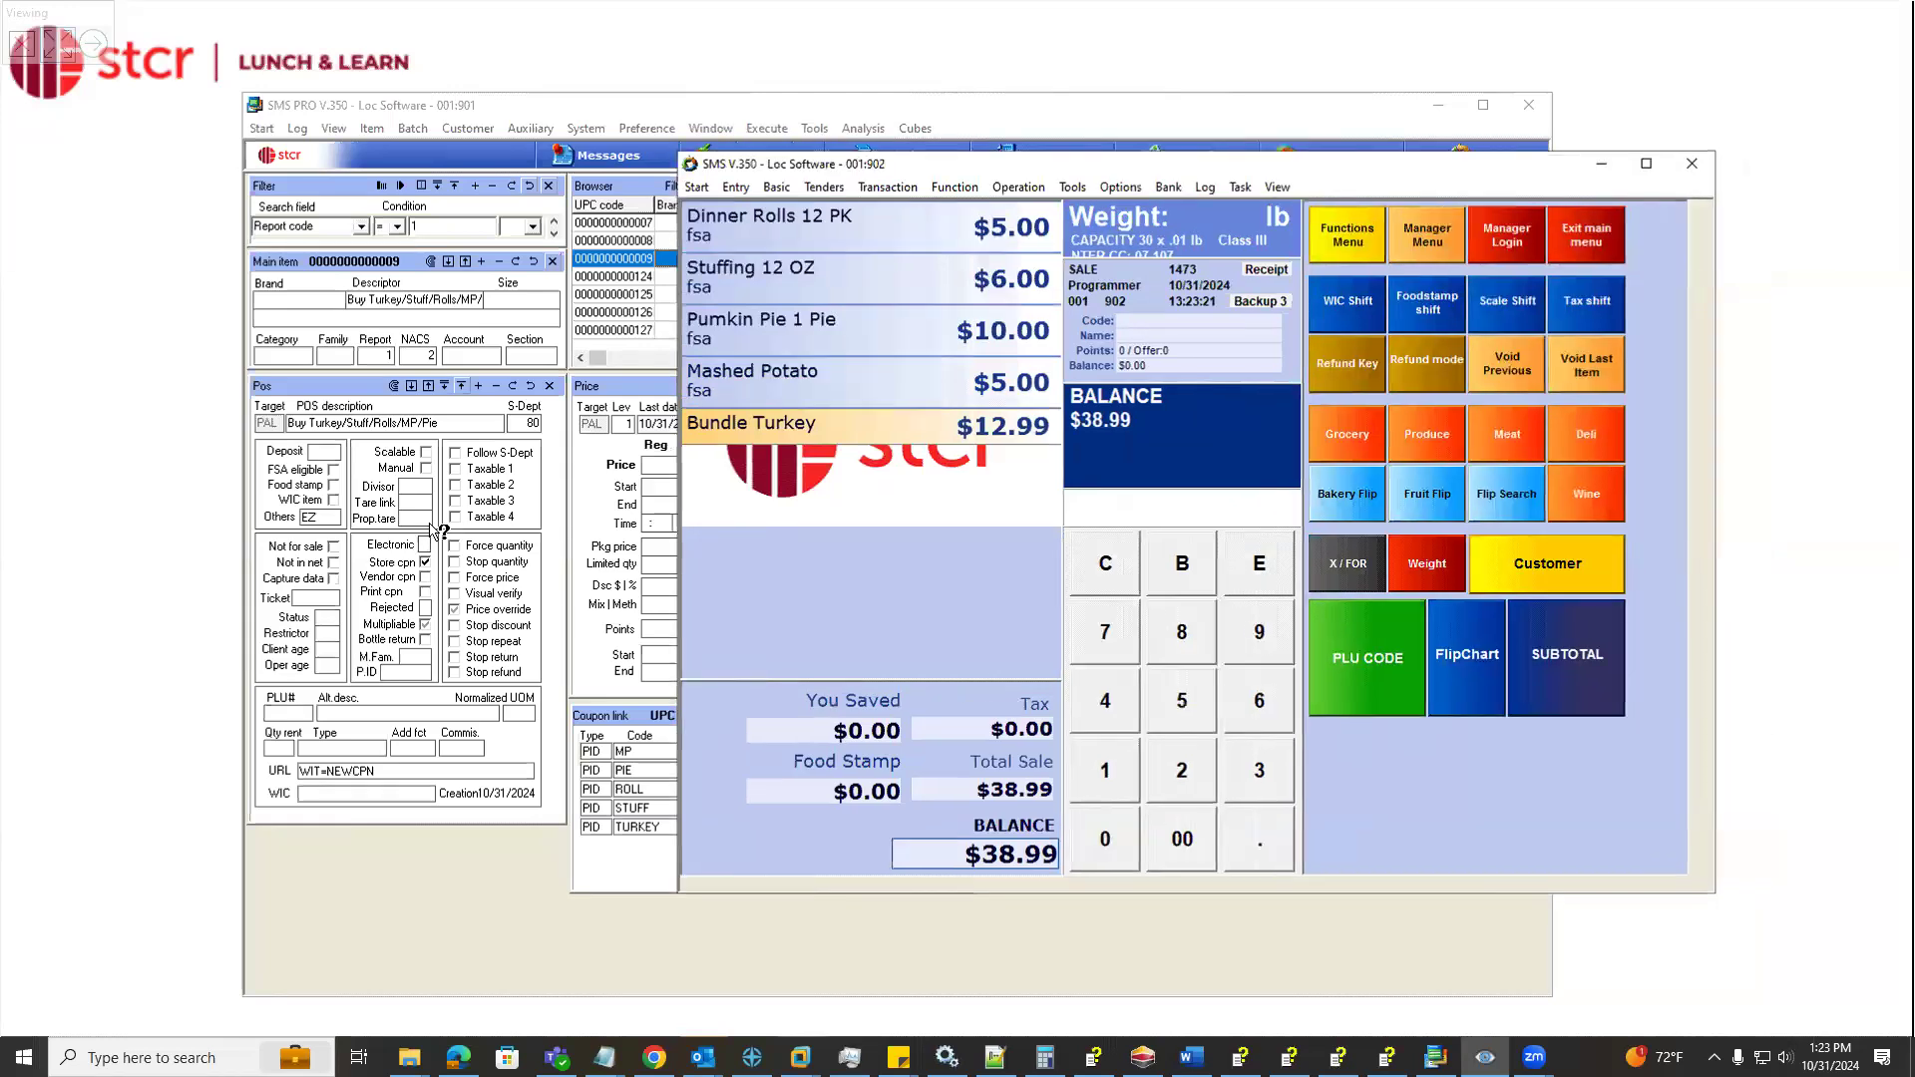
{"action": "left_click", "coordinate": [1254, 635]}
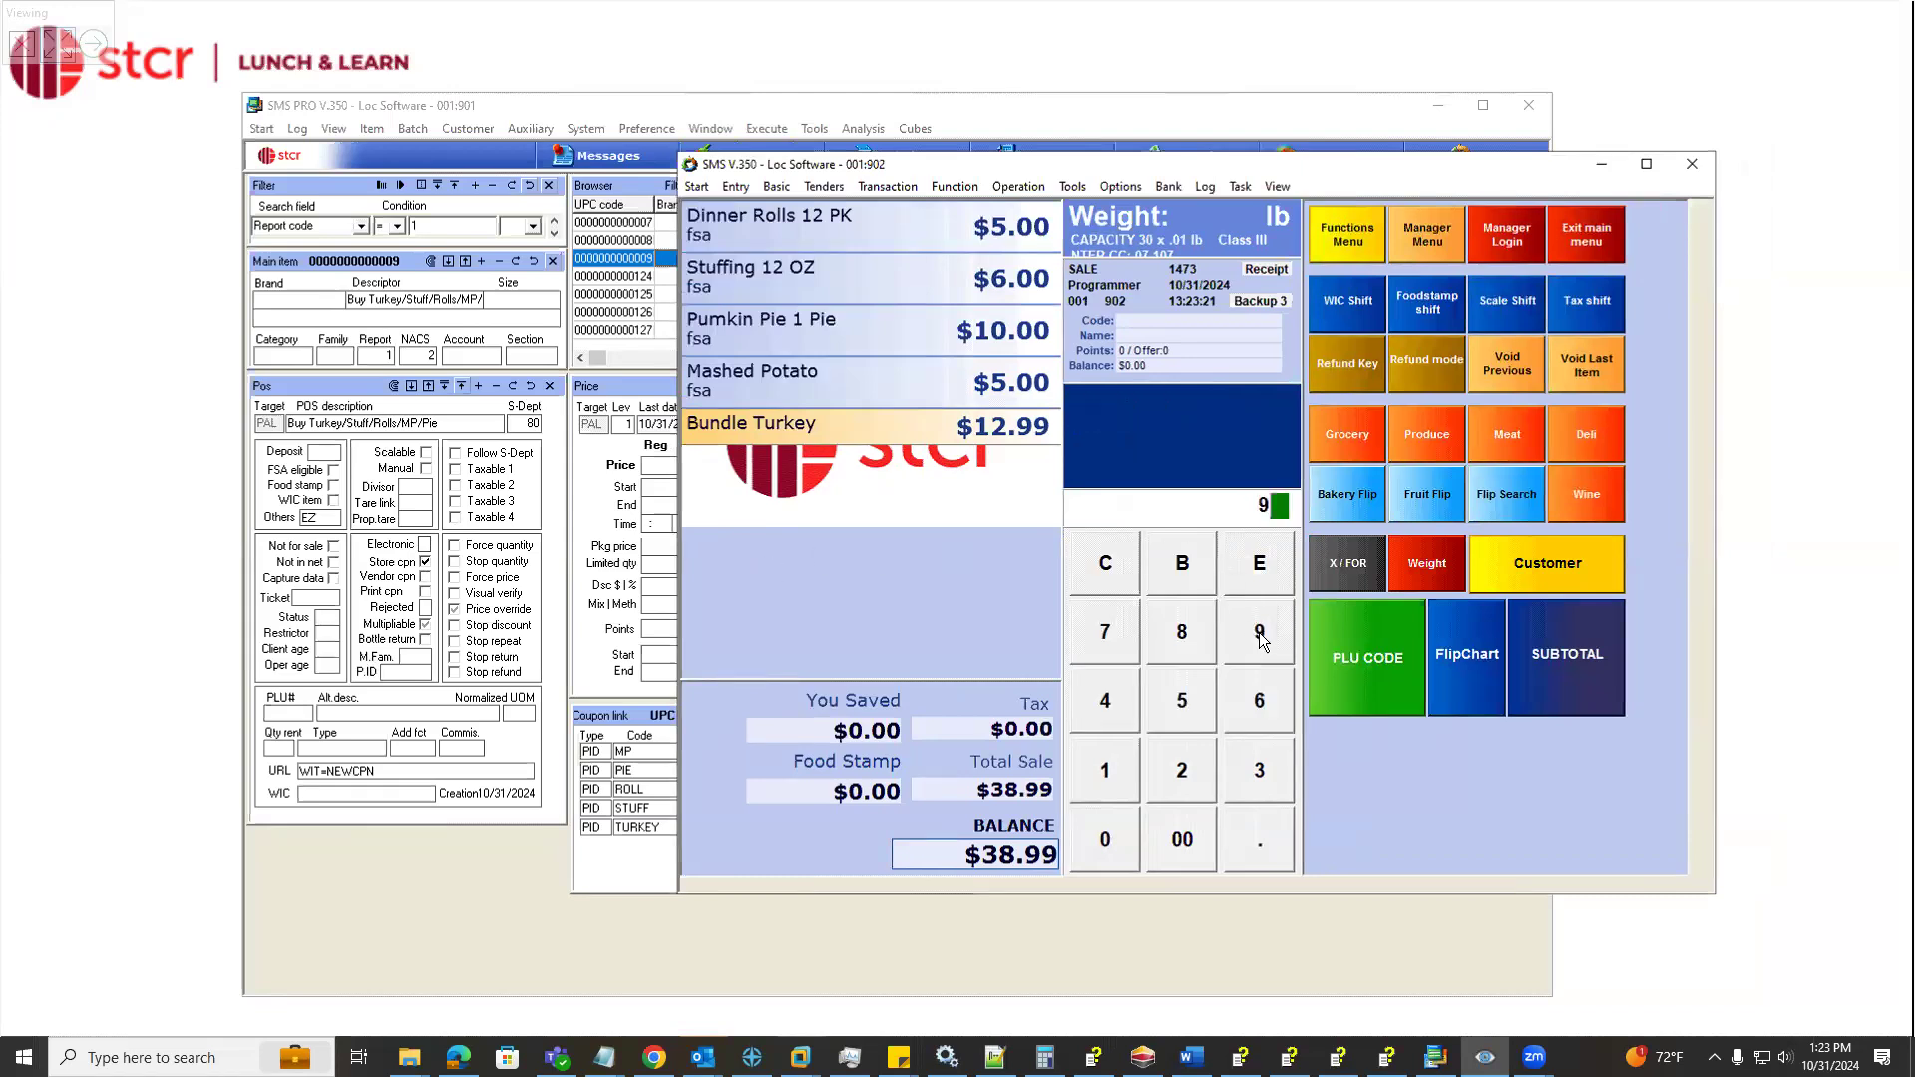
{"action": "left_click", "coordinate": [1340, 657]}
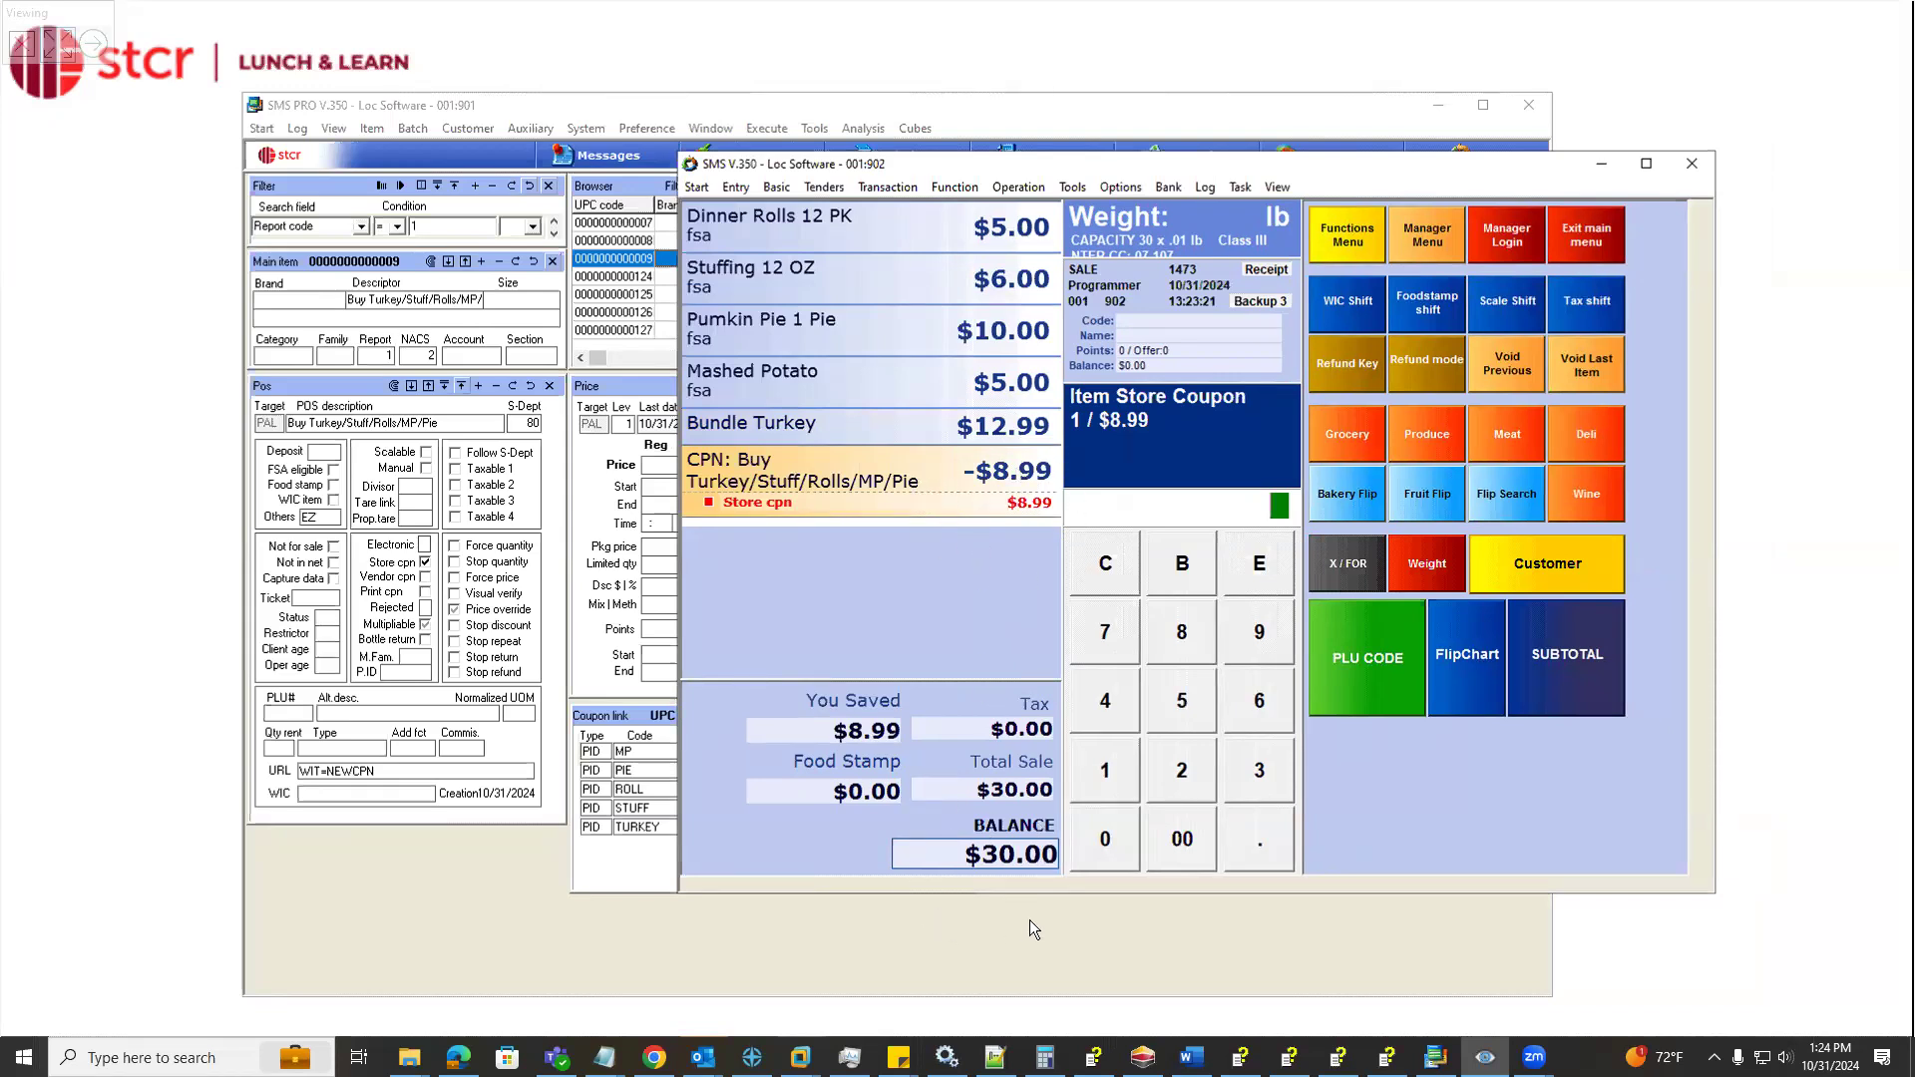
Reposition the register window, then subtotal the bundle sale and tender it in cash
{"action": "left_click_drag", "start_coordinate": [887, 165], "coordinate": [682, 491]}
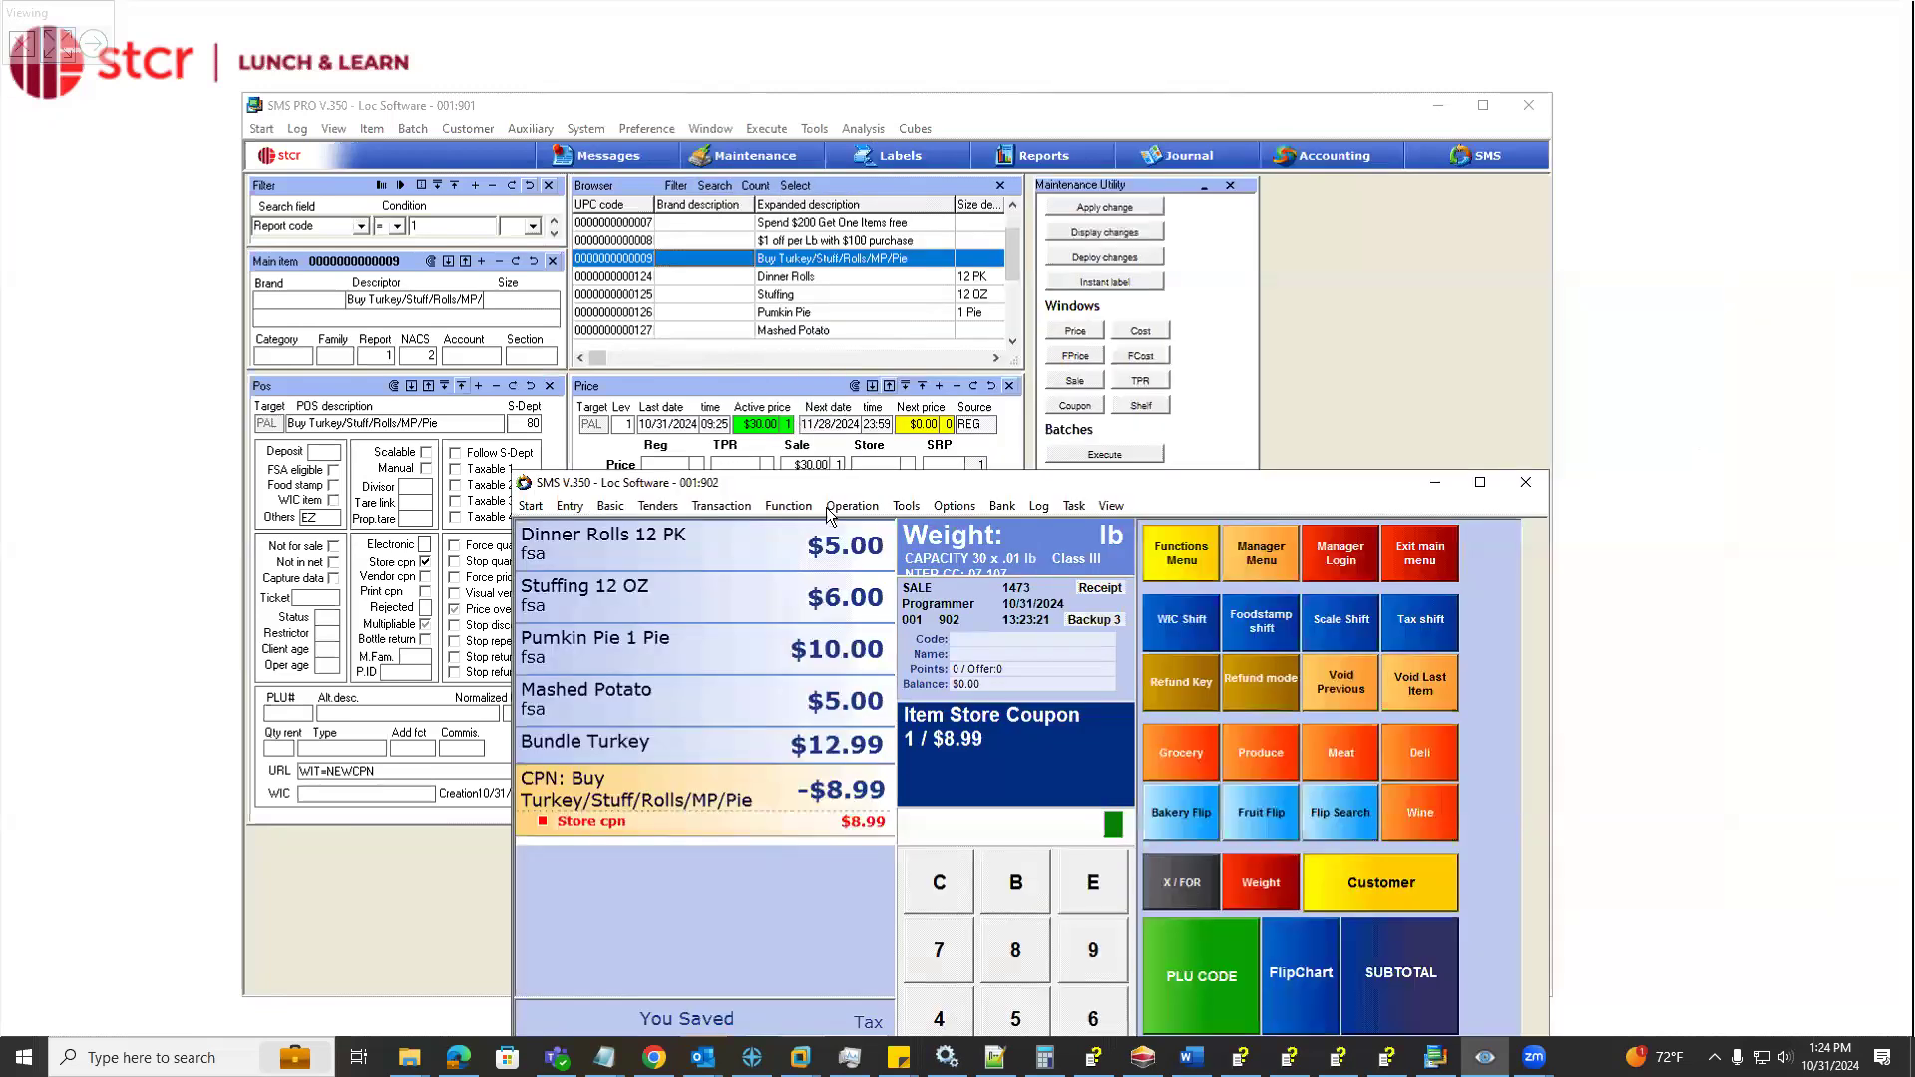
{"action": "left_click_drag", "start_coordinate": [826, 482], "coordinate": [789, 117]}
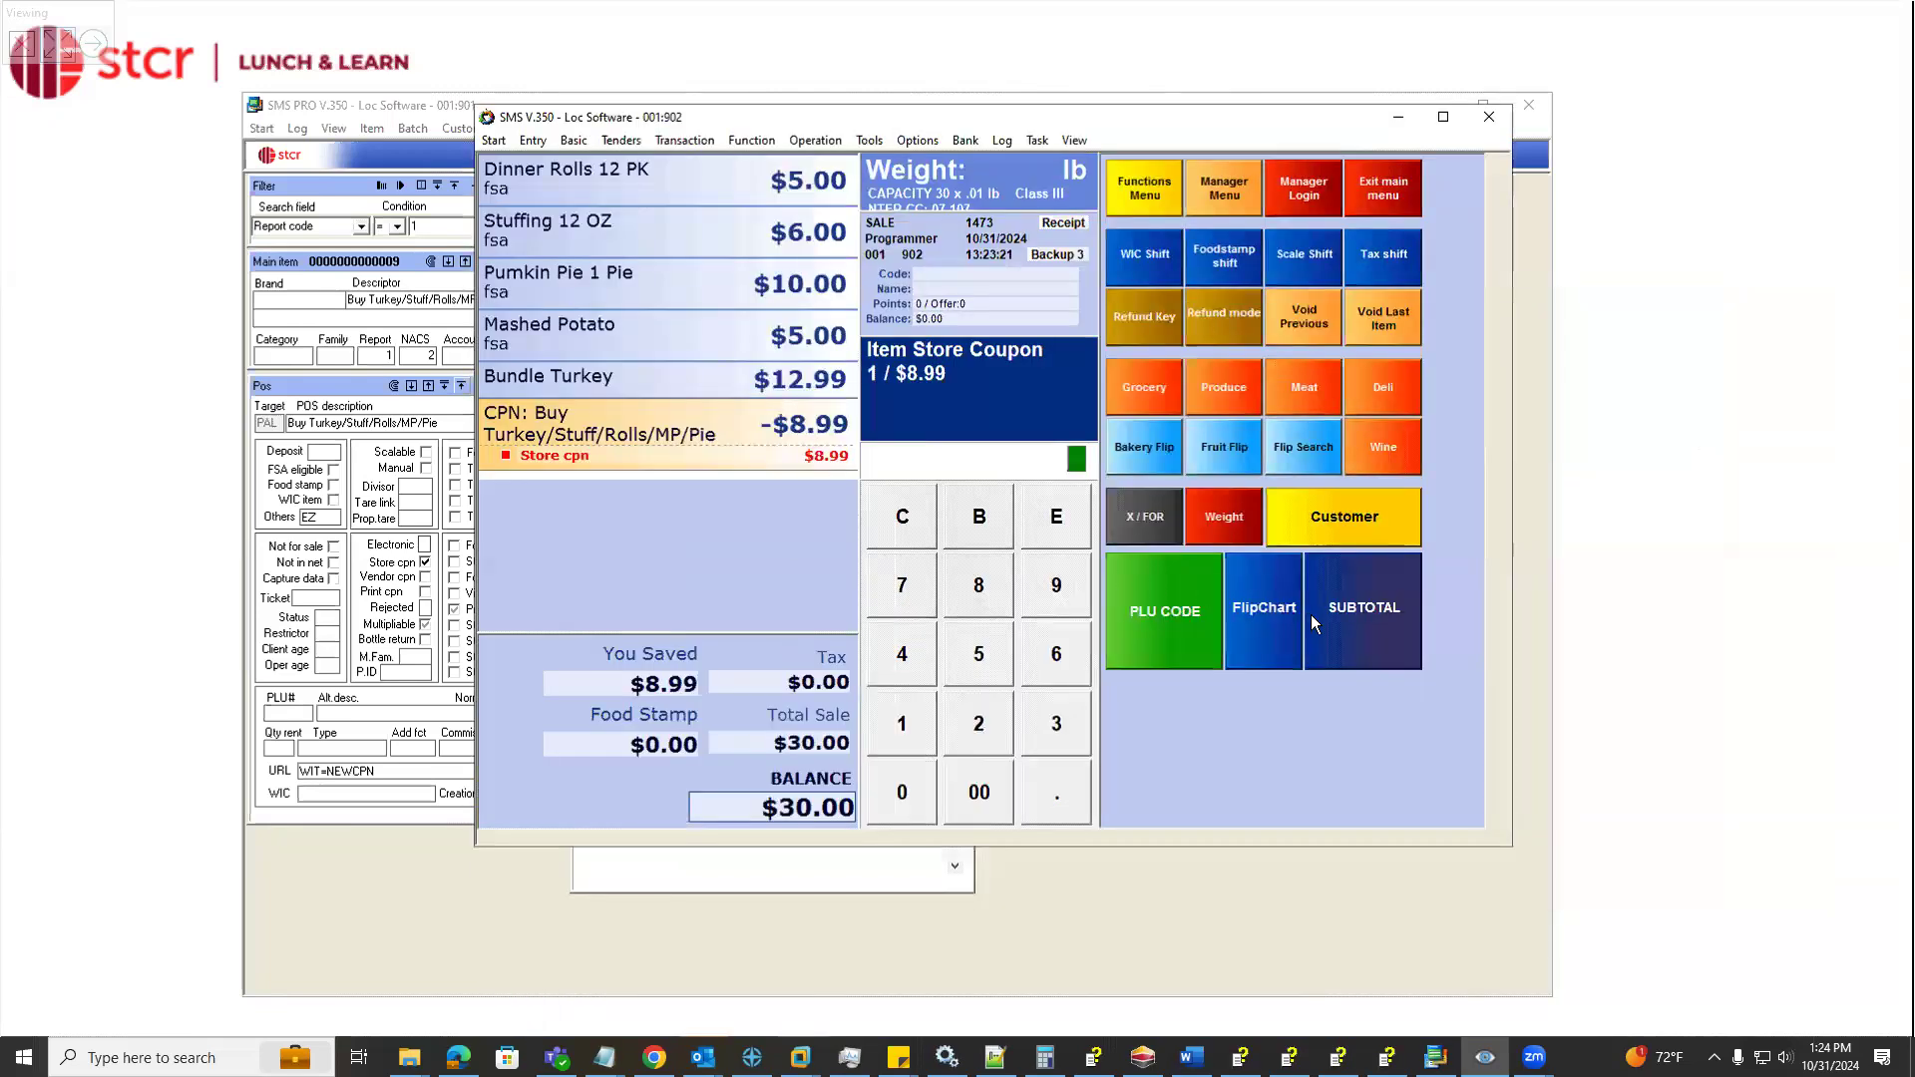
{"action": "left_click", "coordinate": [1336, 613]}
{"action": "left_click", "coordinate": [1195, 684]}
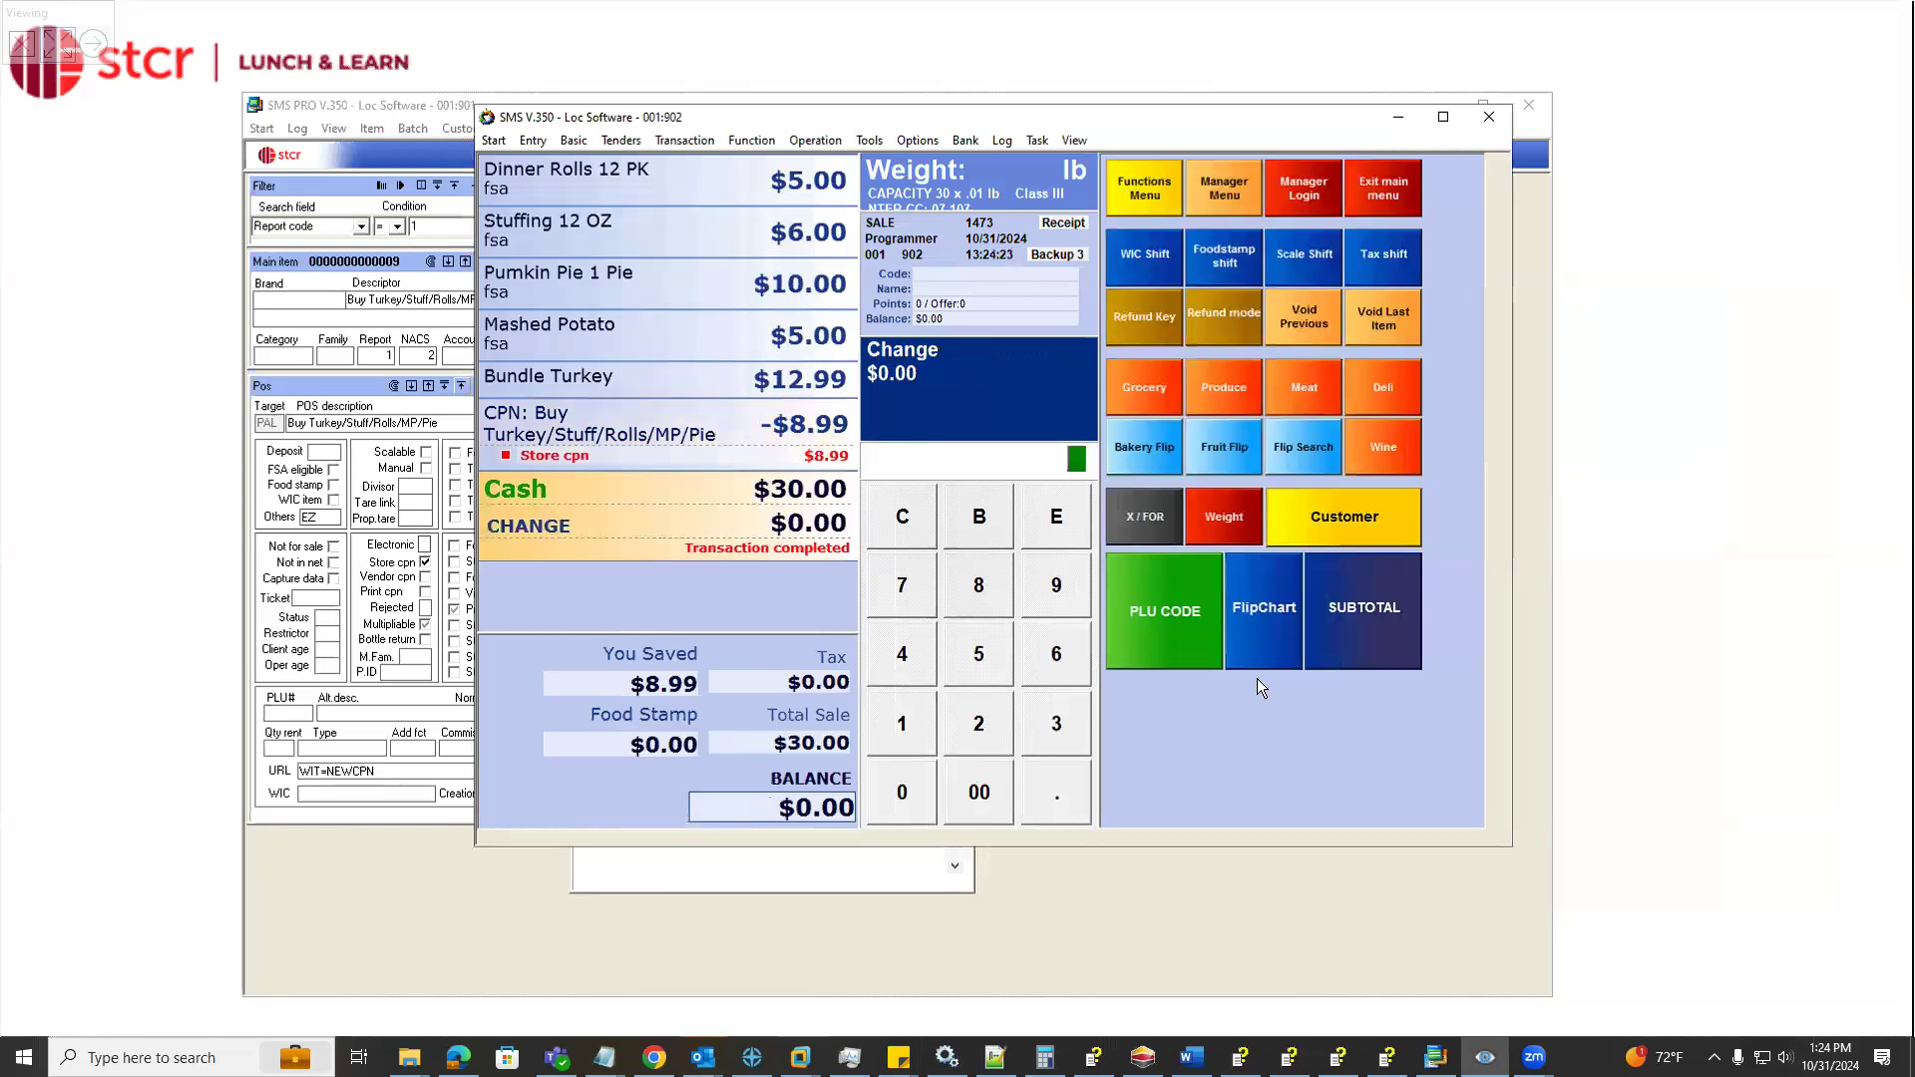
Enlarge the register window to show the full receipt and highlight the meal bundle coupon lines on it
{"action": "left_click_drag", "start_coordinate": [1507, 843], "coordinate": [1725, 901]}
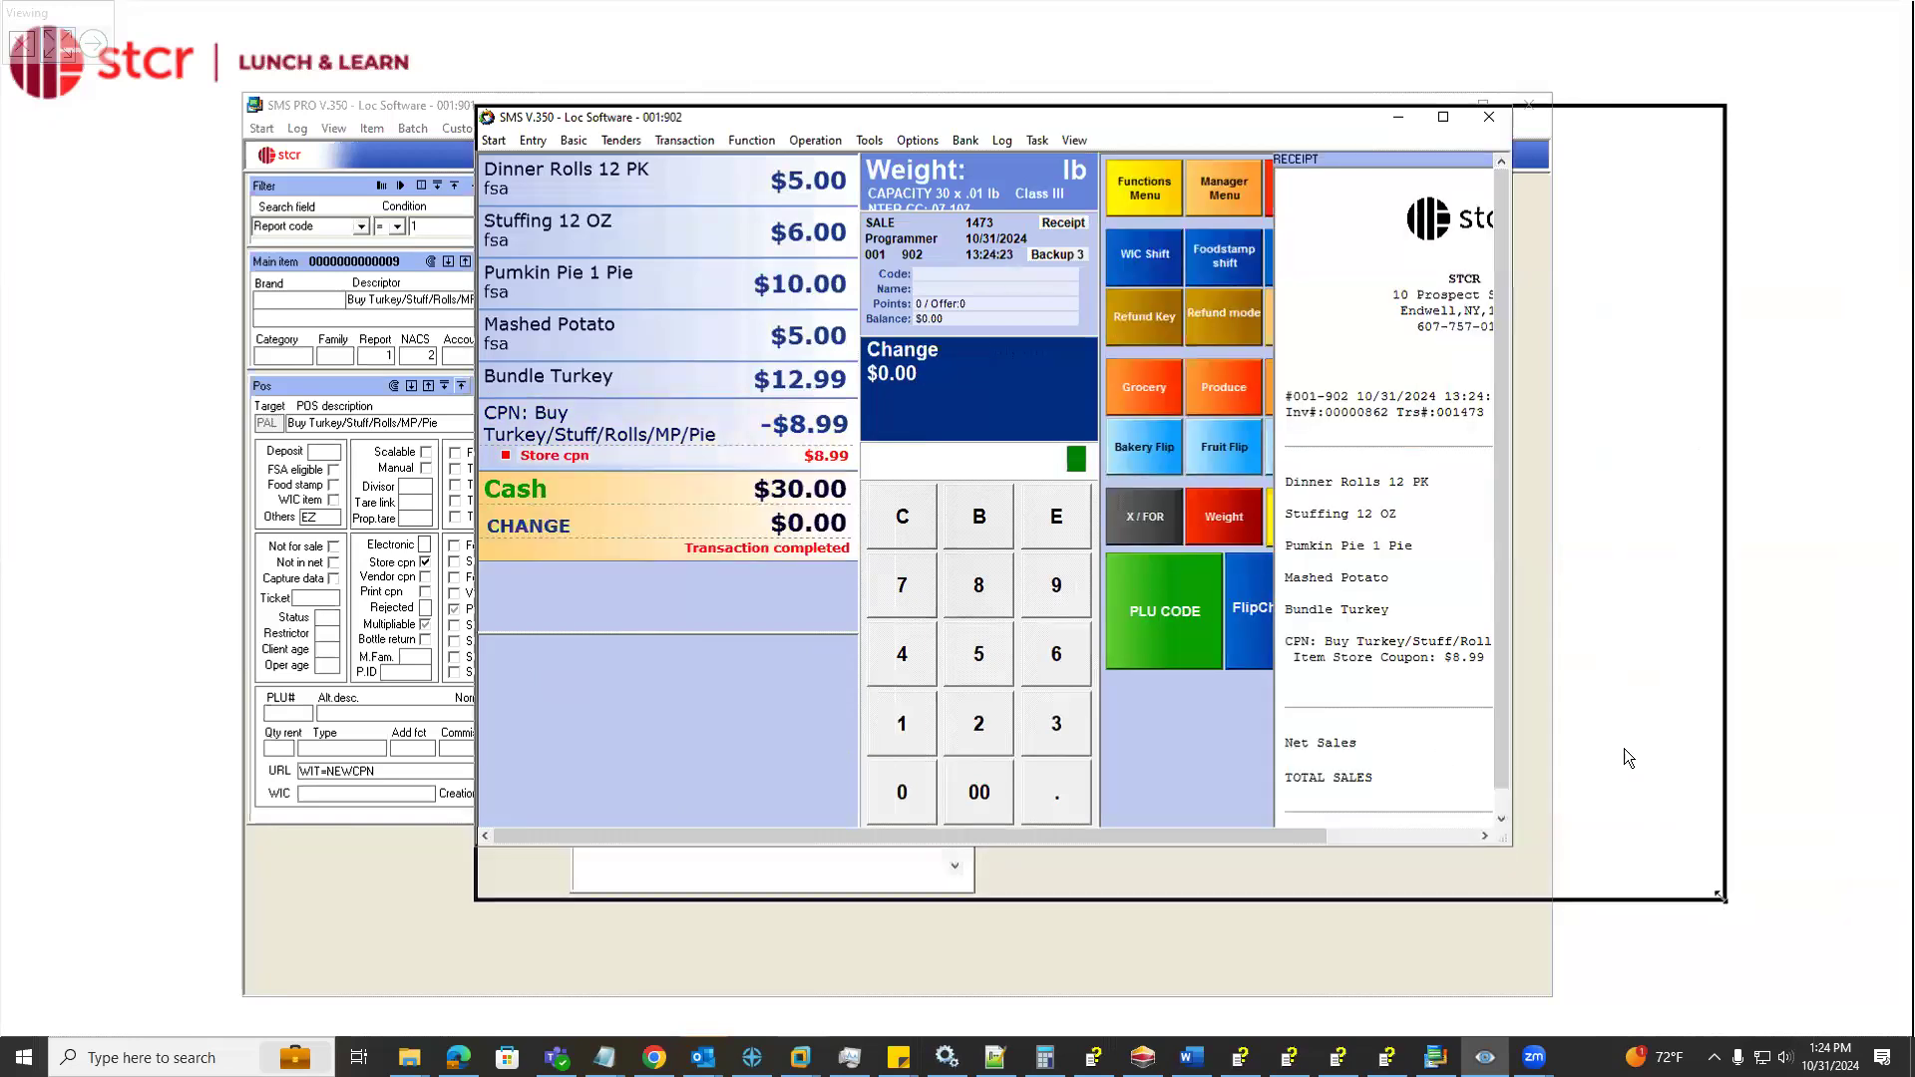
{"action": "left_click_drag", "start_coordinate": [1501, 659], "coordinate": [1287, 639]}
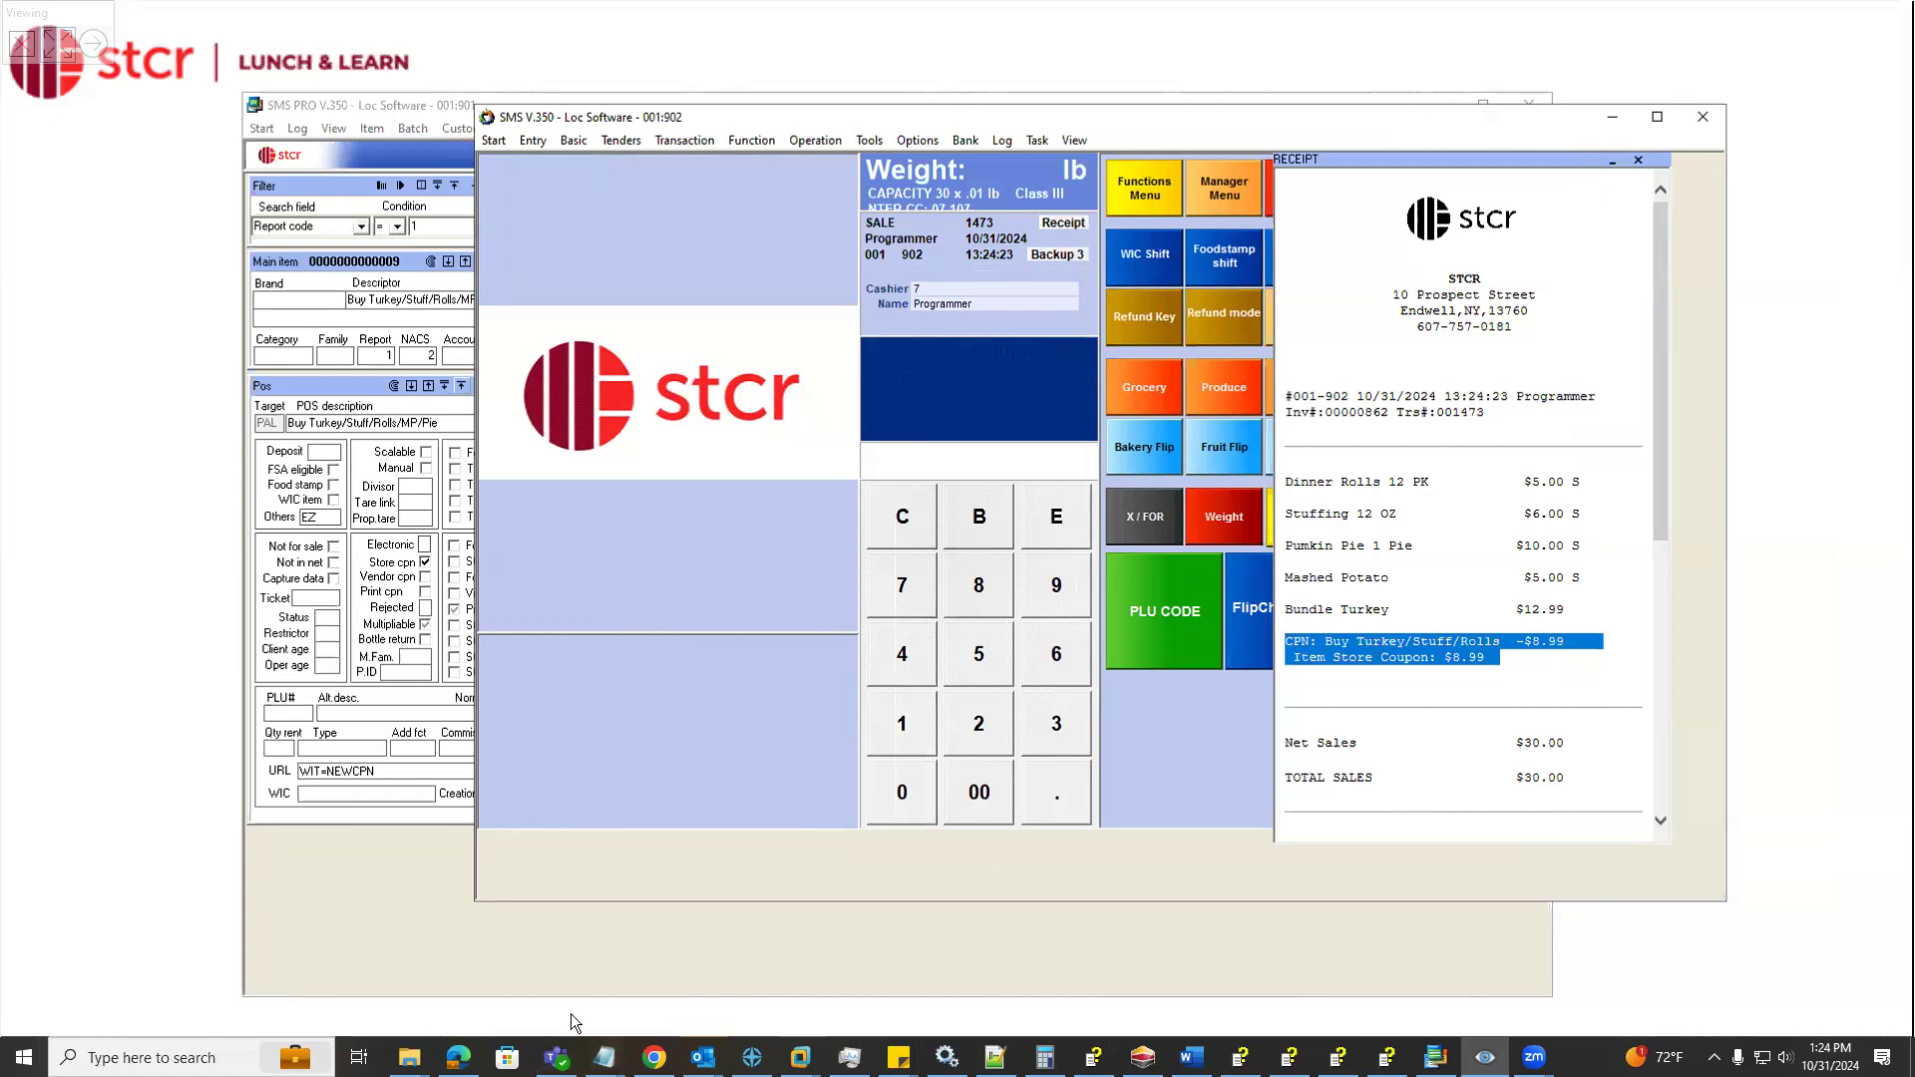
Move the register window aside and minimize both the SMS PRO and register windows
{"action": "left_click_drag", "start_coordinate": [1526, 115], "coordinate": [1219, 151]}
{"action": "left_click", "coordinate": [1296, 103]}
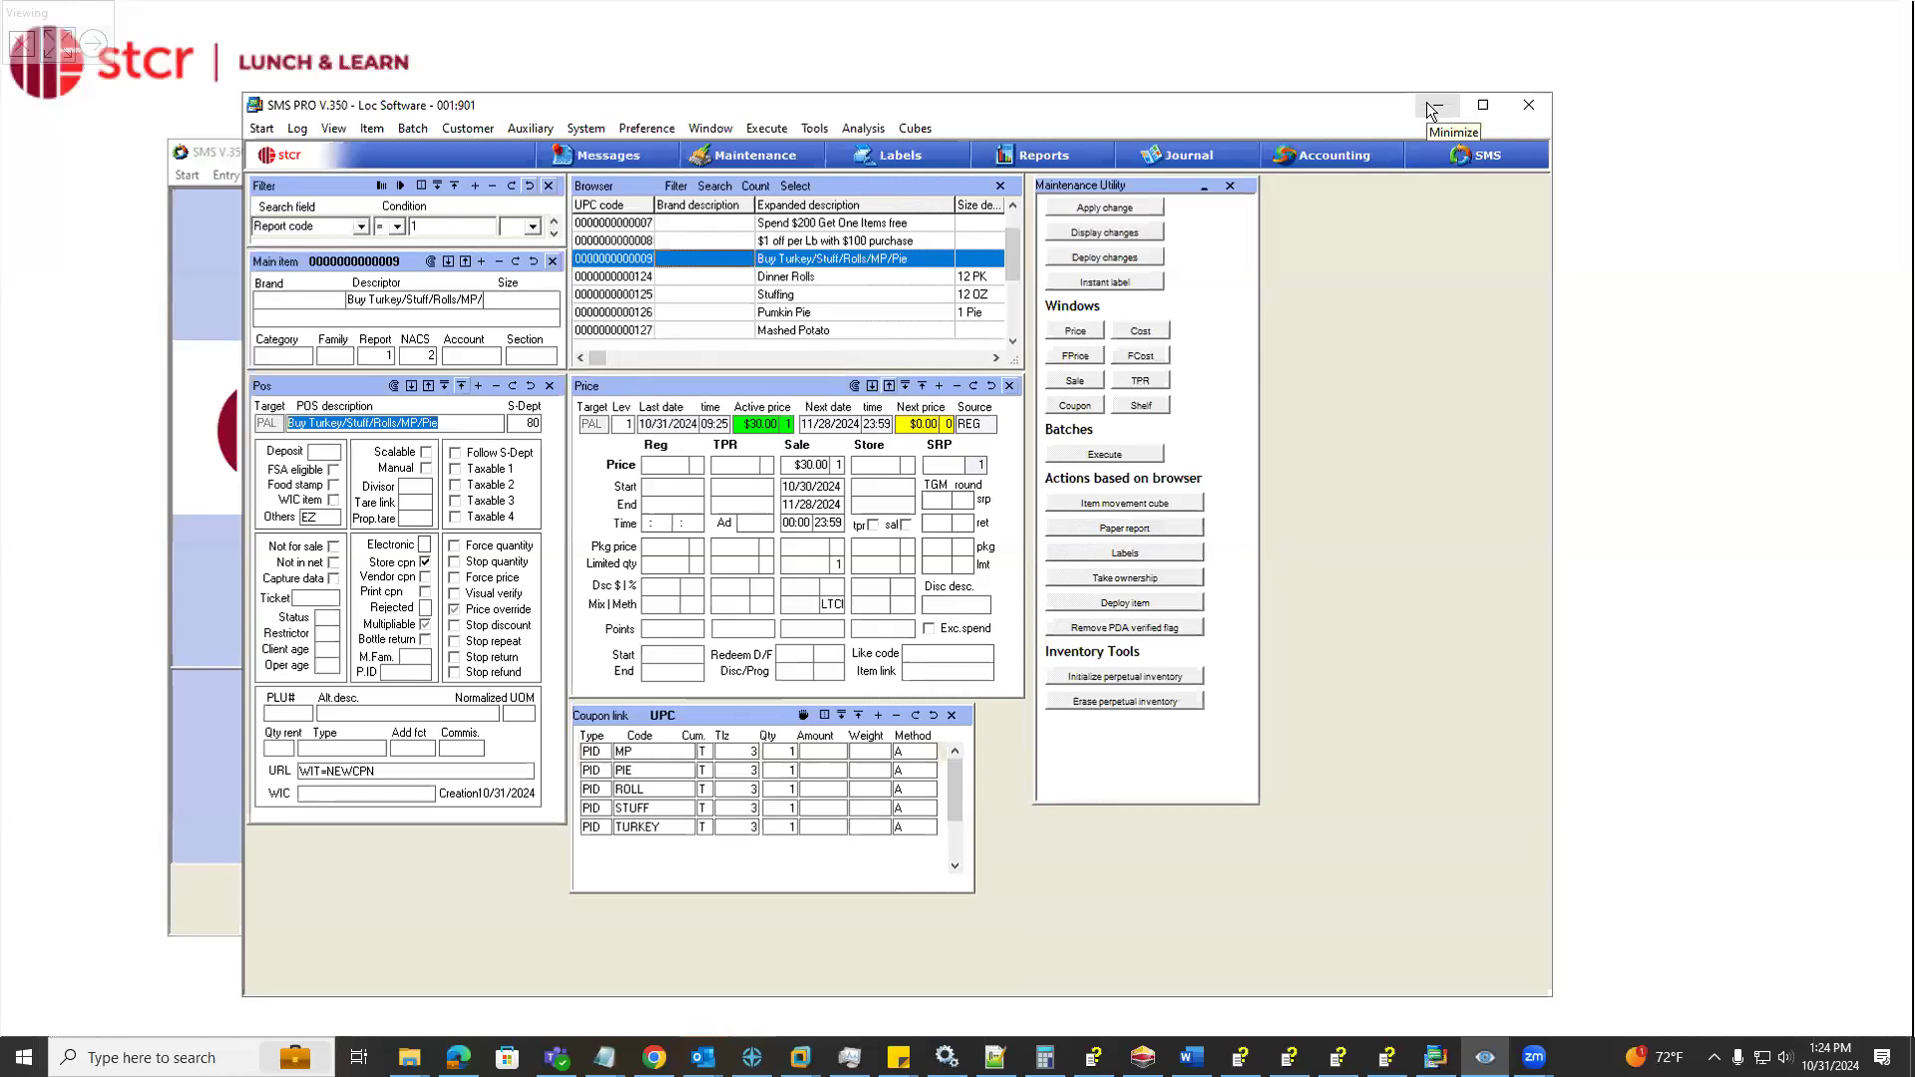
{"action": "left_click", "coordinate": [1434, 106]}
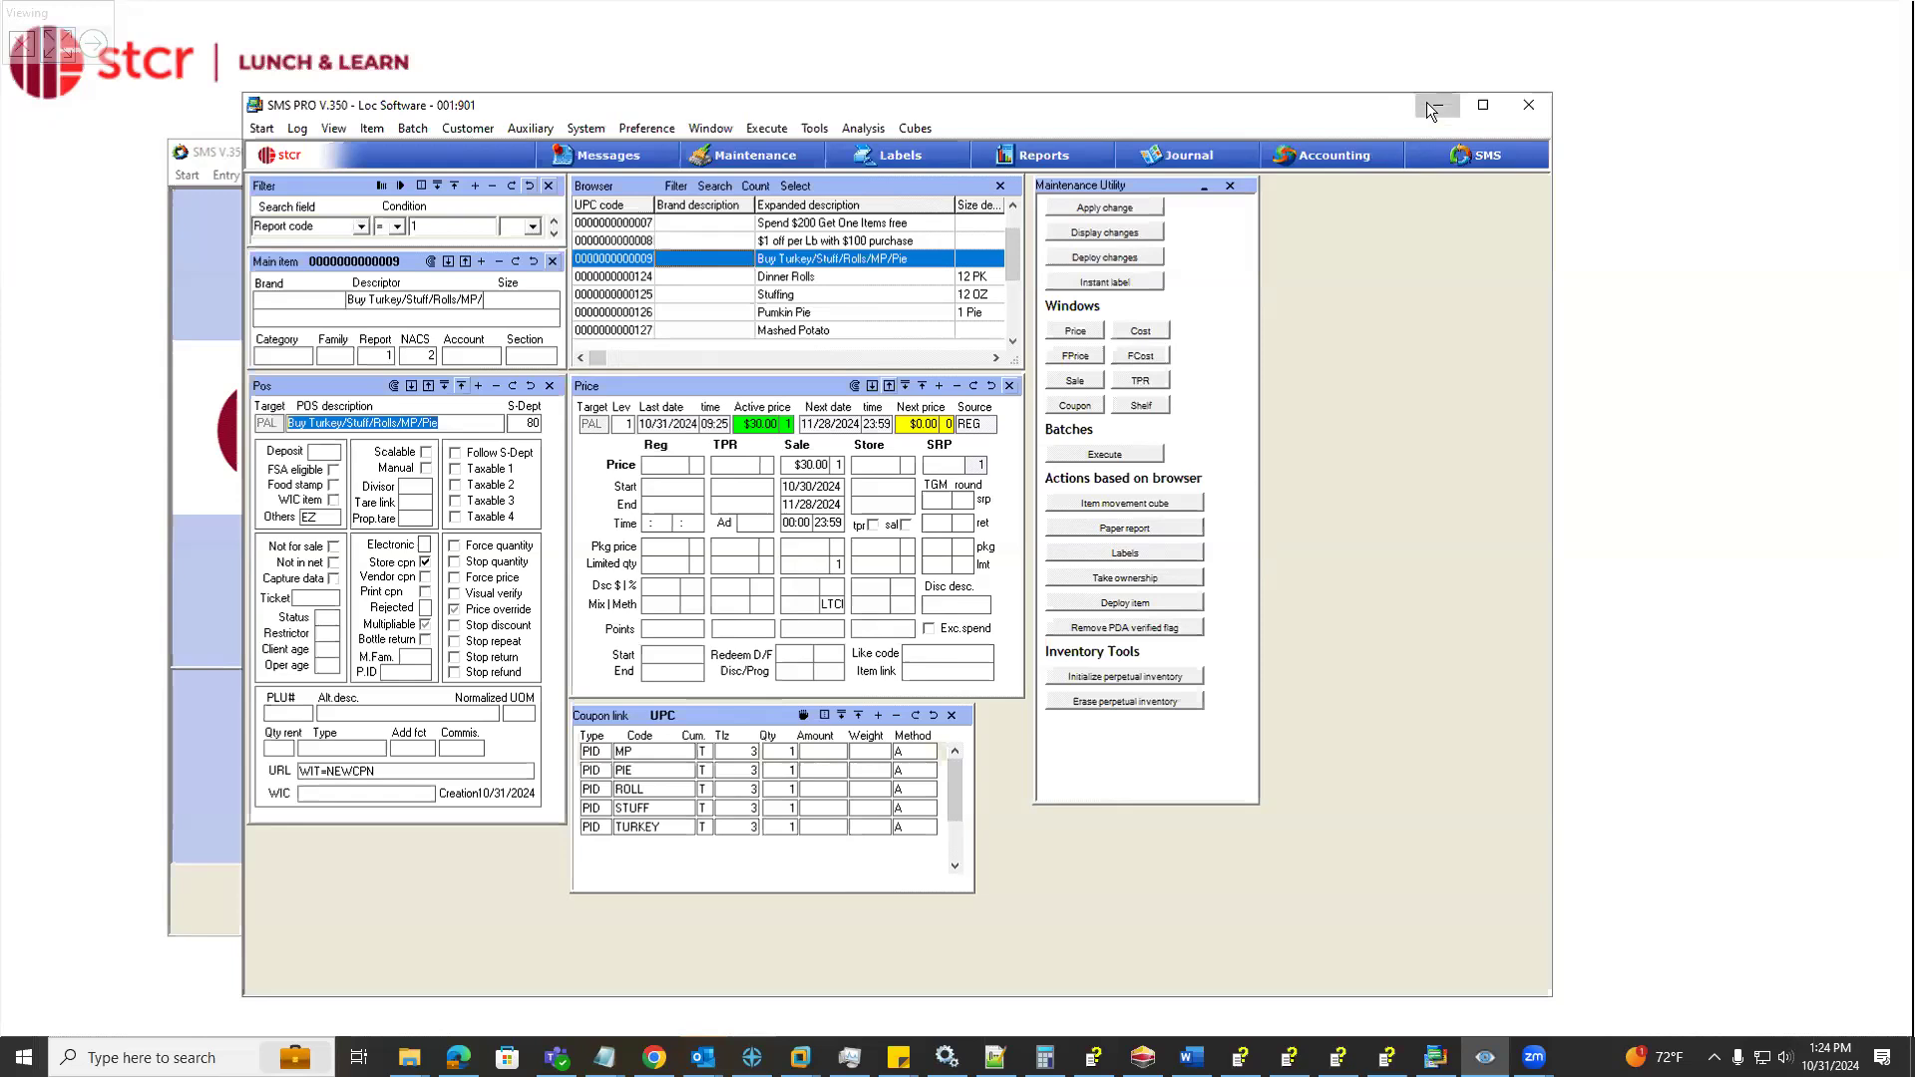
{"action": "left_click", "coordinate": [1304, 152]}
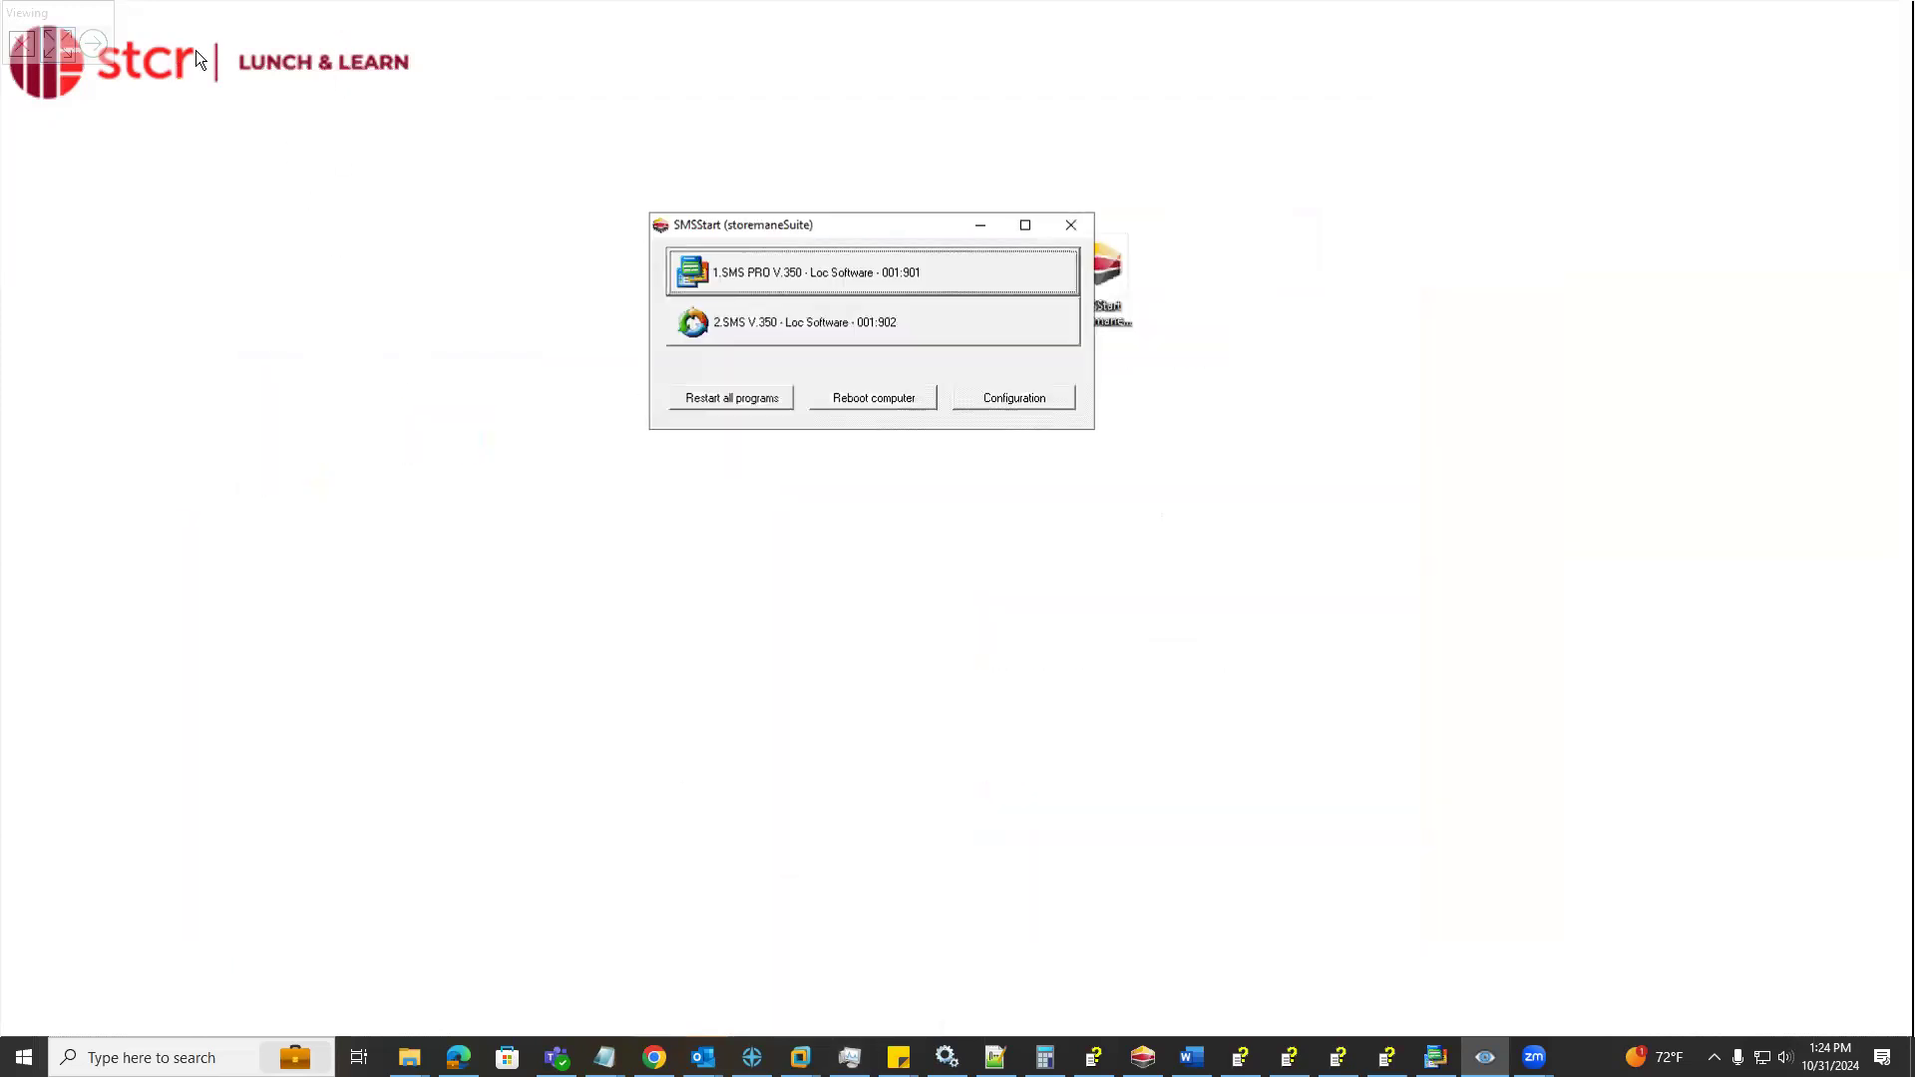
Switch to the LOC item price list in the remote computer's Chrome browser and show the remote session in full screen
{"action": "left_click", "coordinate": [60, 40]}
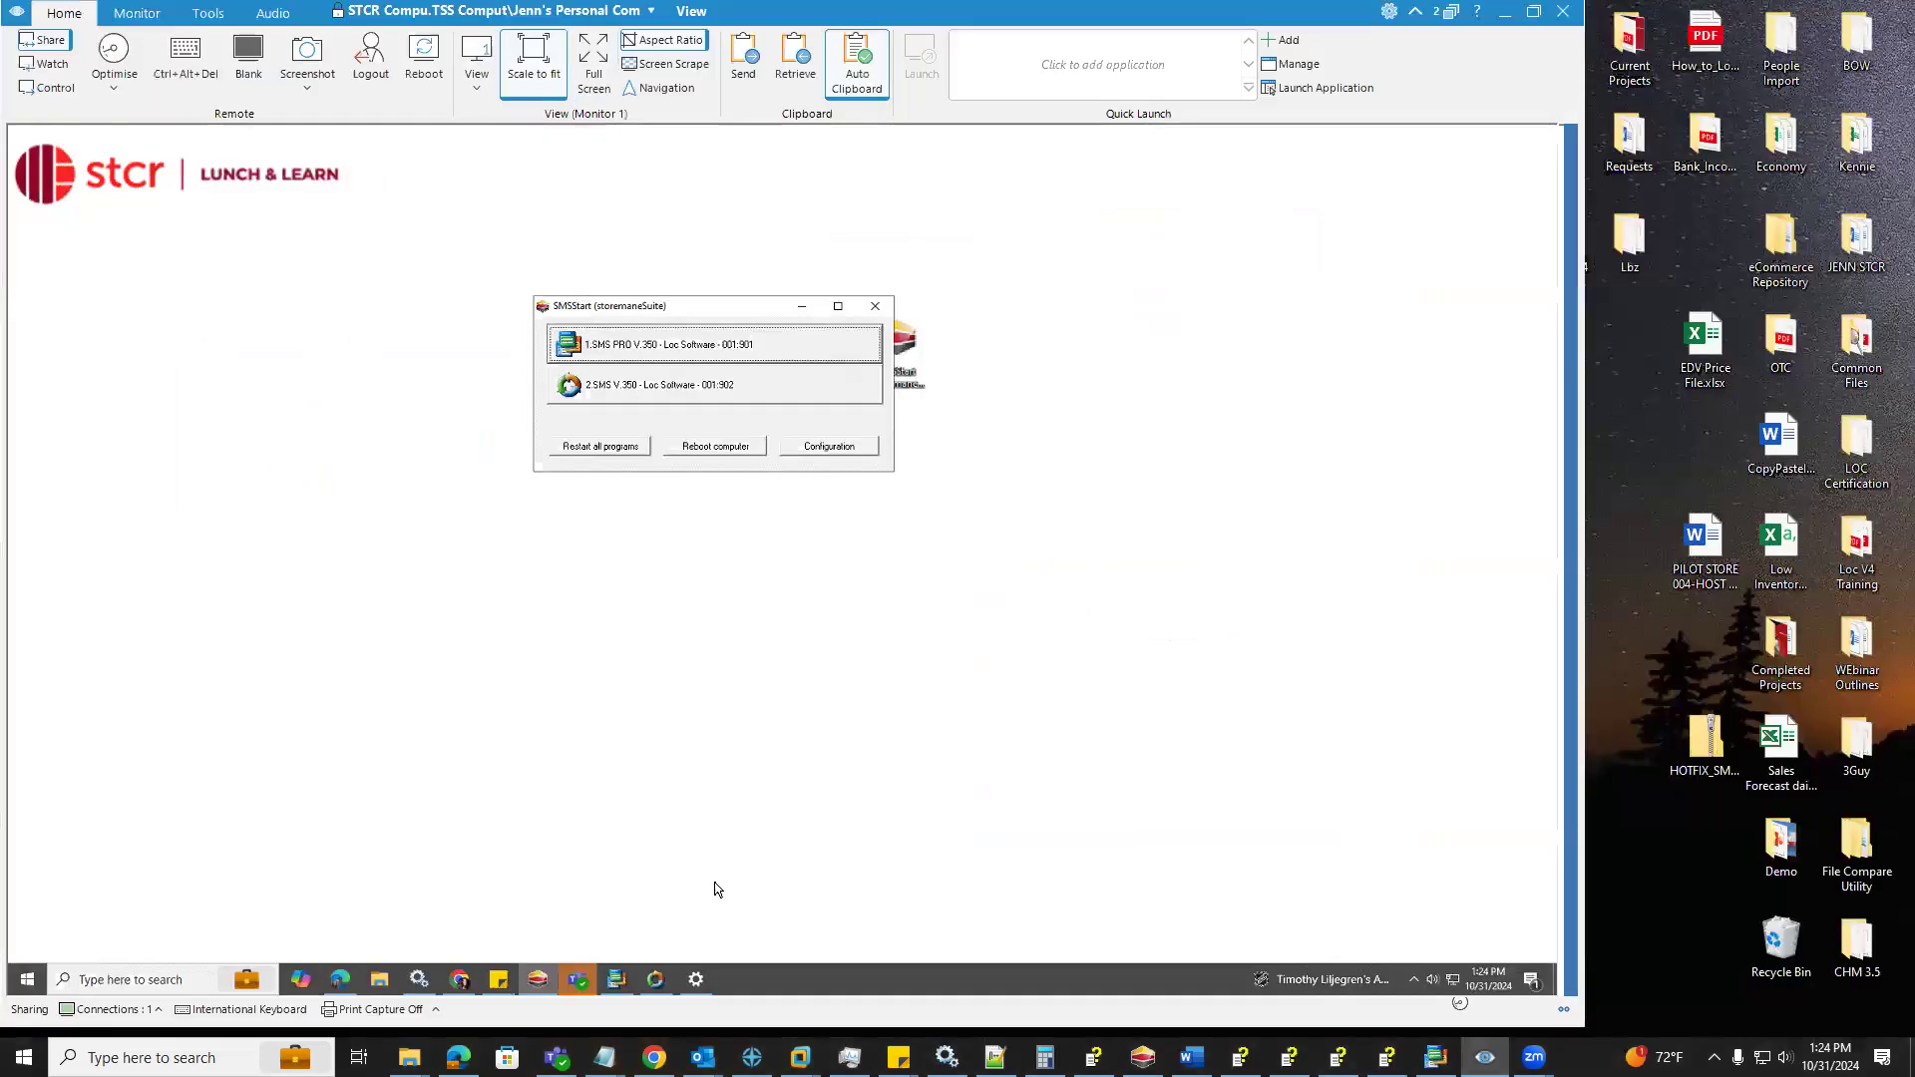
{"action": "left_click", "coordinate": [460, 978]}
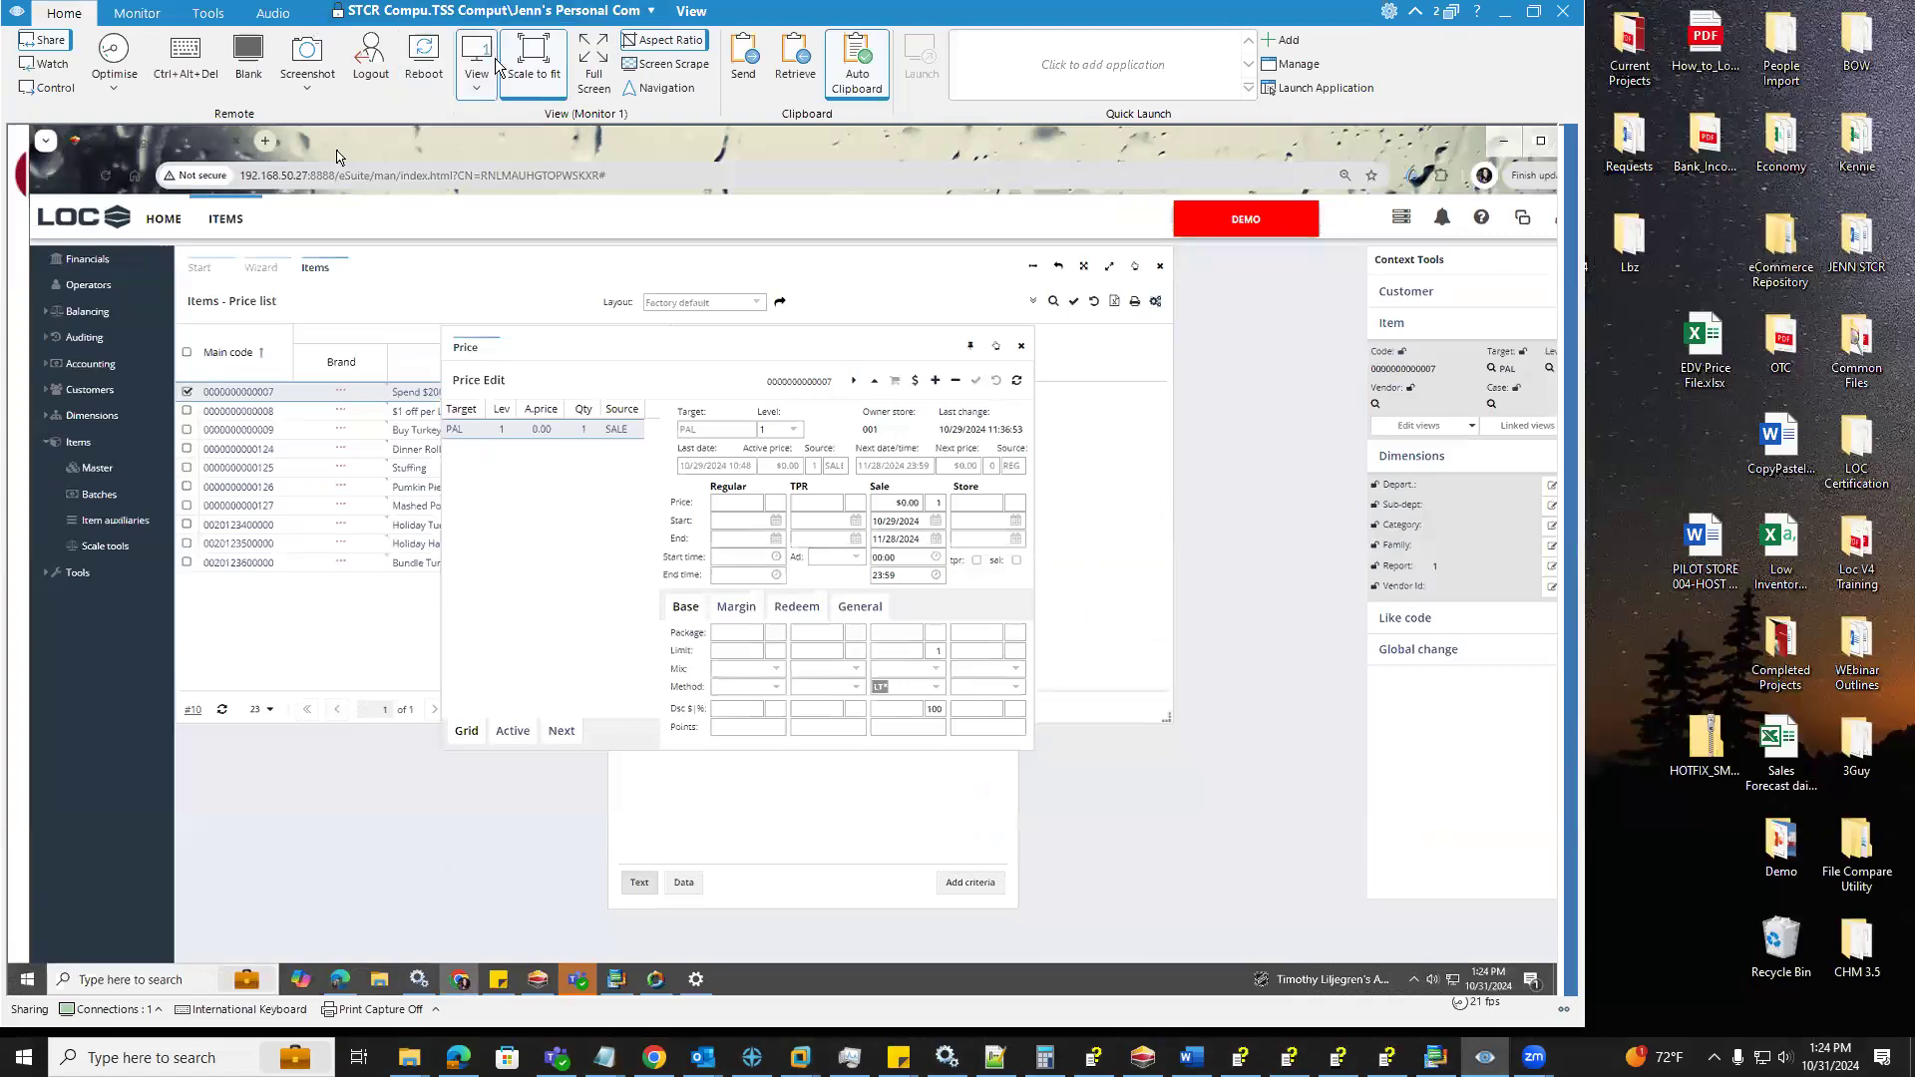
{"action": "left_click", "coordinate": [589, 60]}
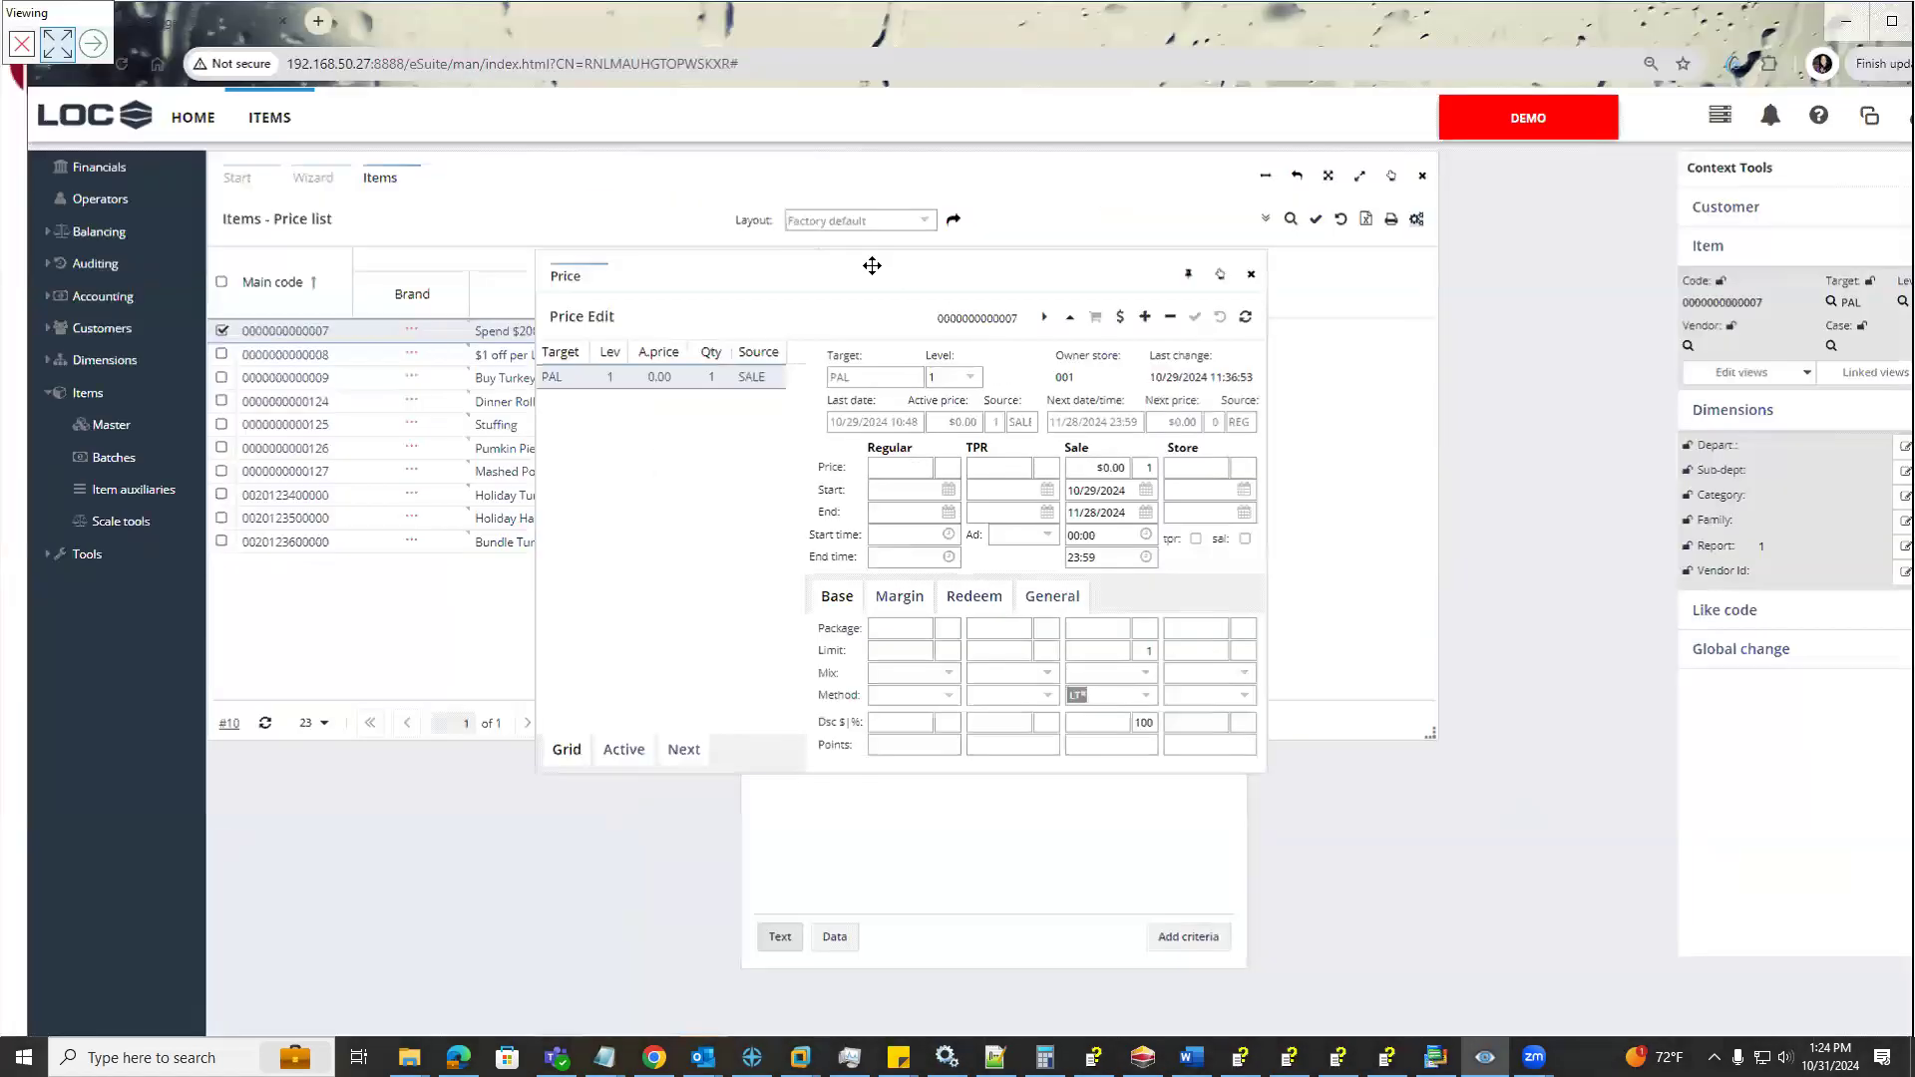
Arrange the Price Edit and Edit Coupon windows so they sit clear of the item price list
{"action": "left_click_drag", "start_coordinate": [930, 279], "coordinate": [1045, 467]}
{"action": "left_click_drag", "start_coordinate": [922, 469], "coordinate": [761, 462]}
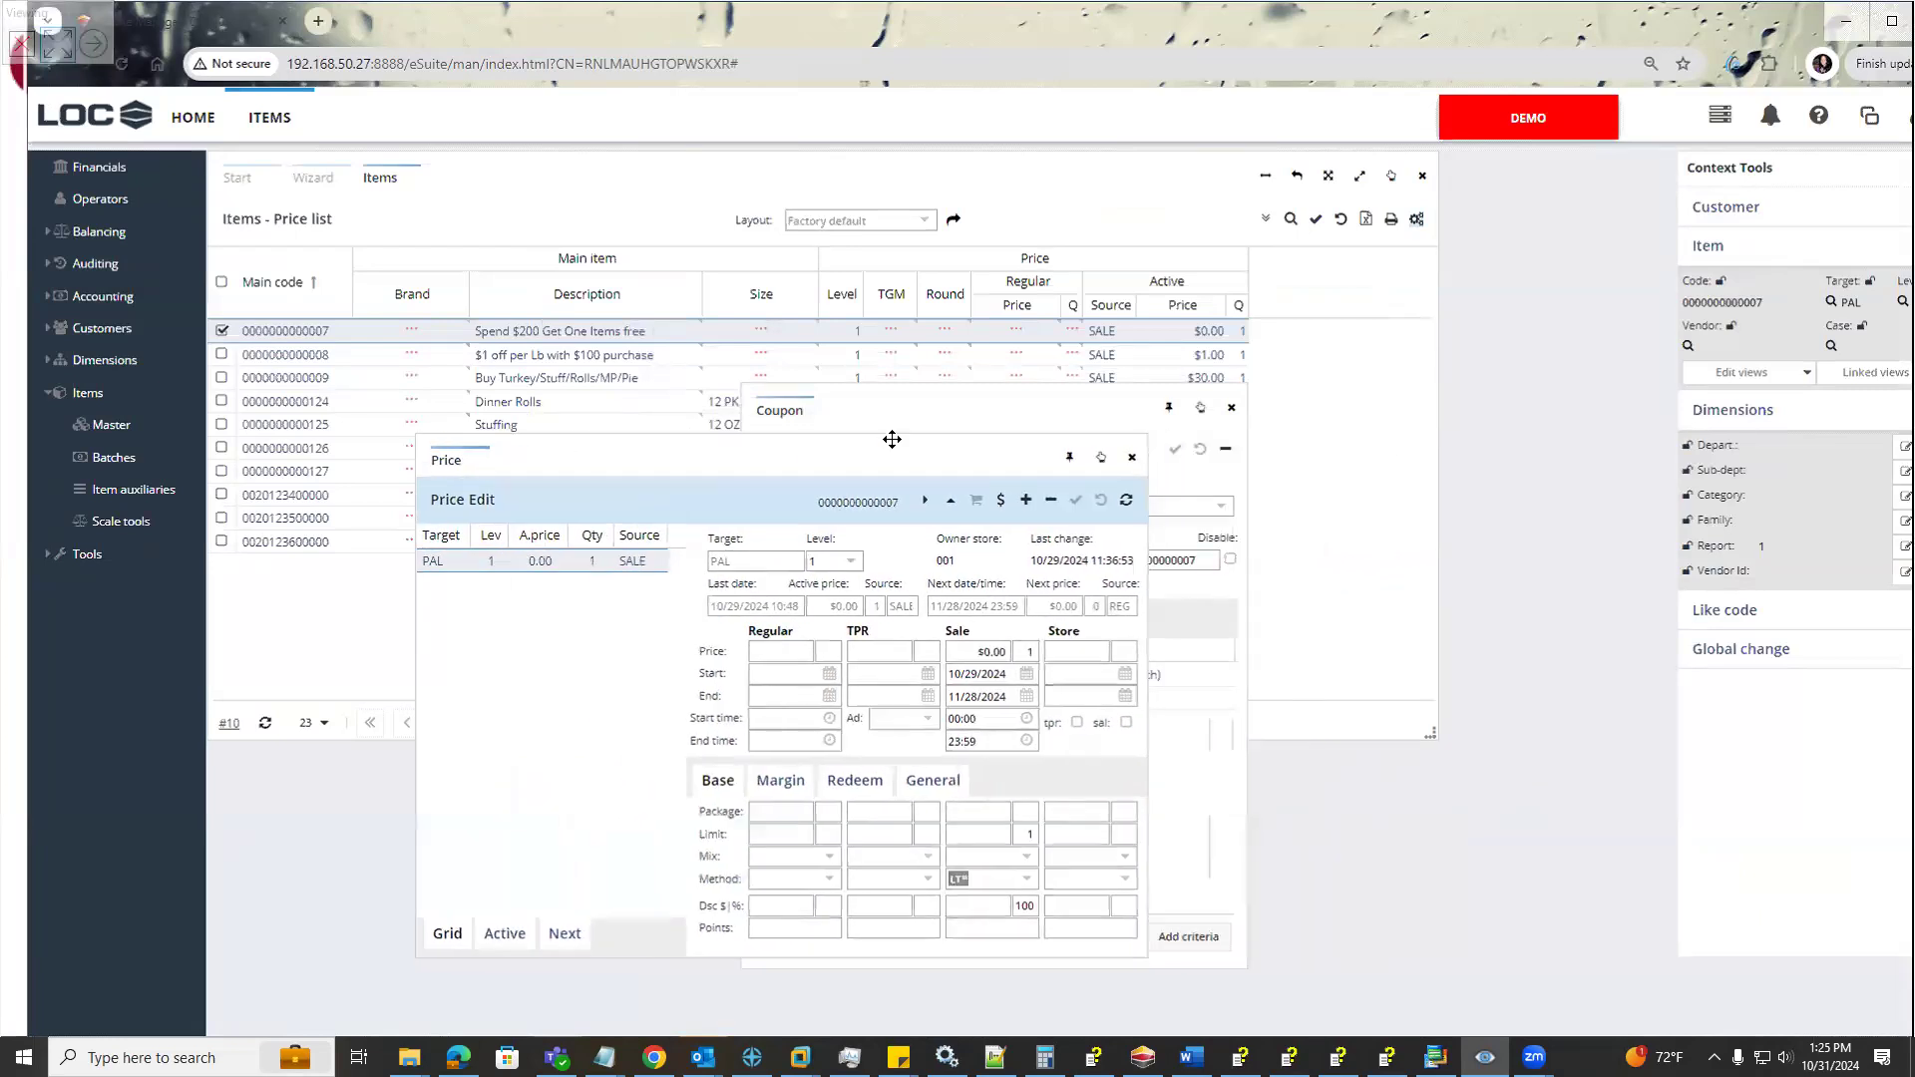
{"action": "left_click_drag", "start_coordinate": [907, 405], "coordinate": [1449, 251]}
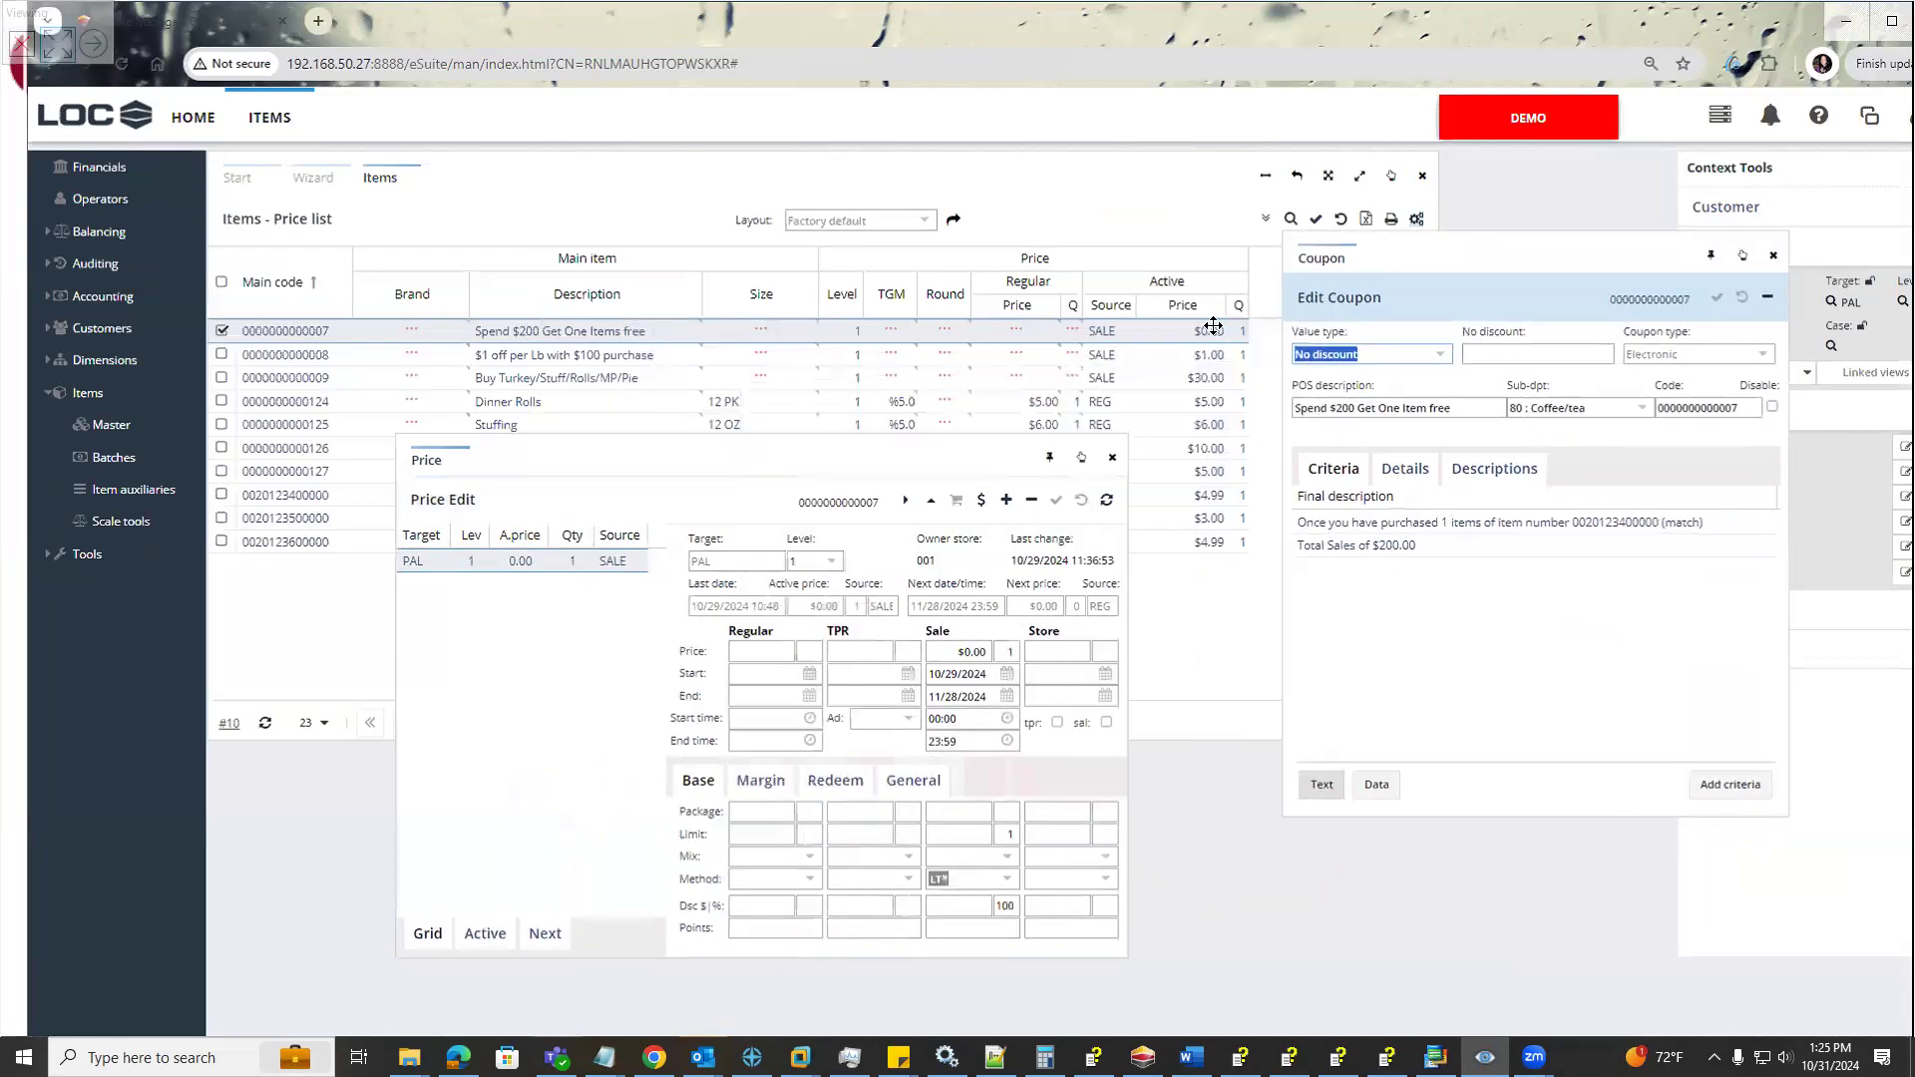
{"action": "left_click_drag", "start_coordinate": [876, 454], "coordinate": [1087, 574]}
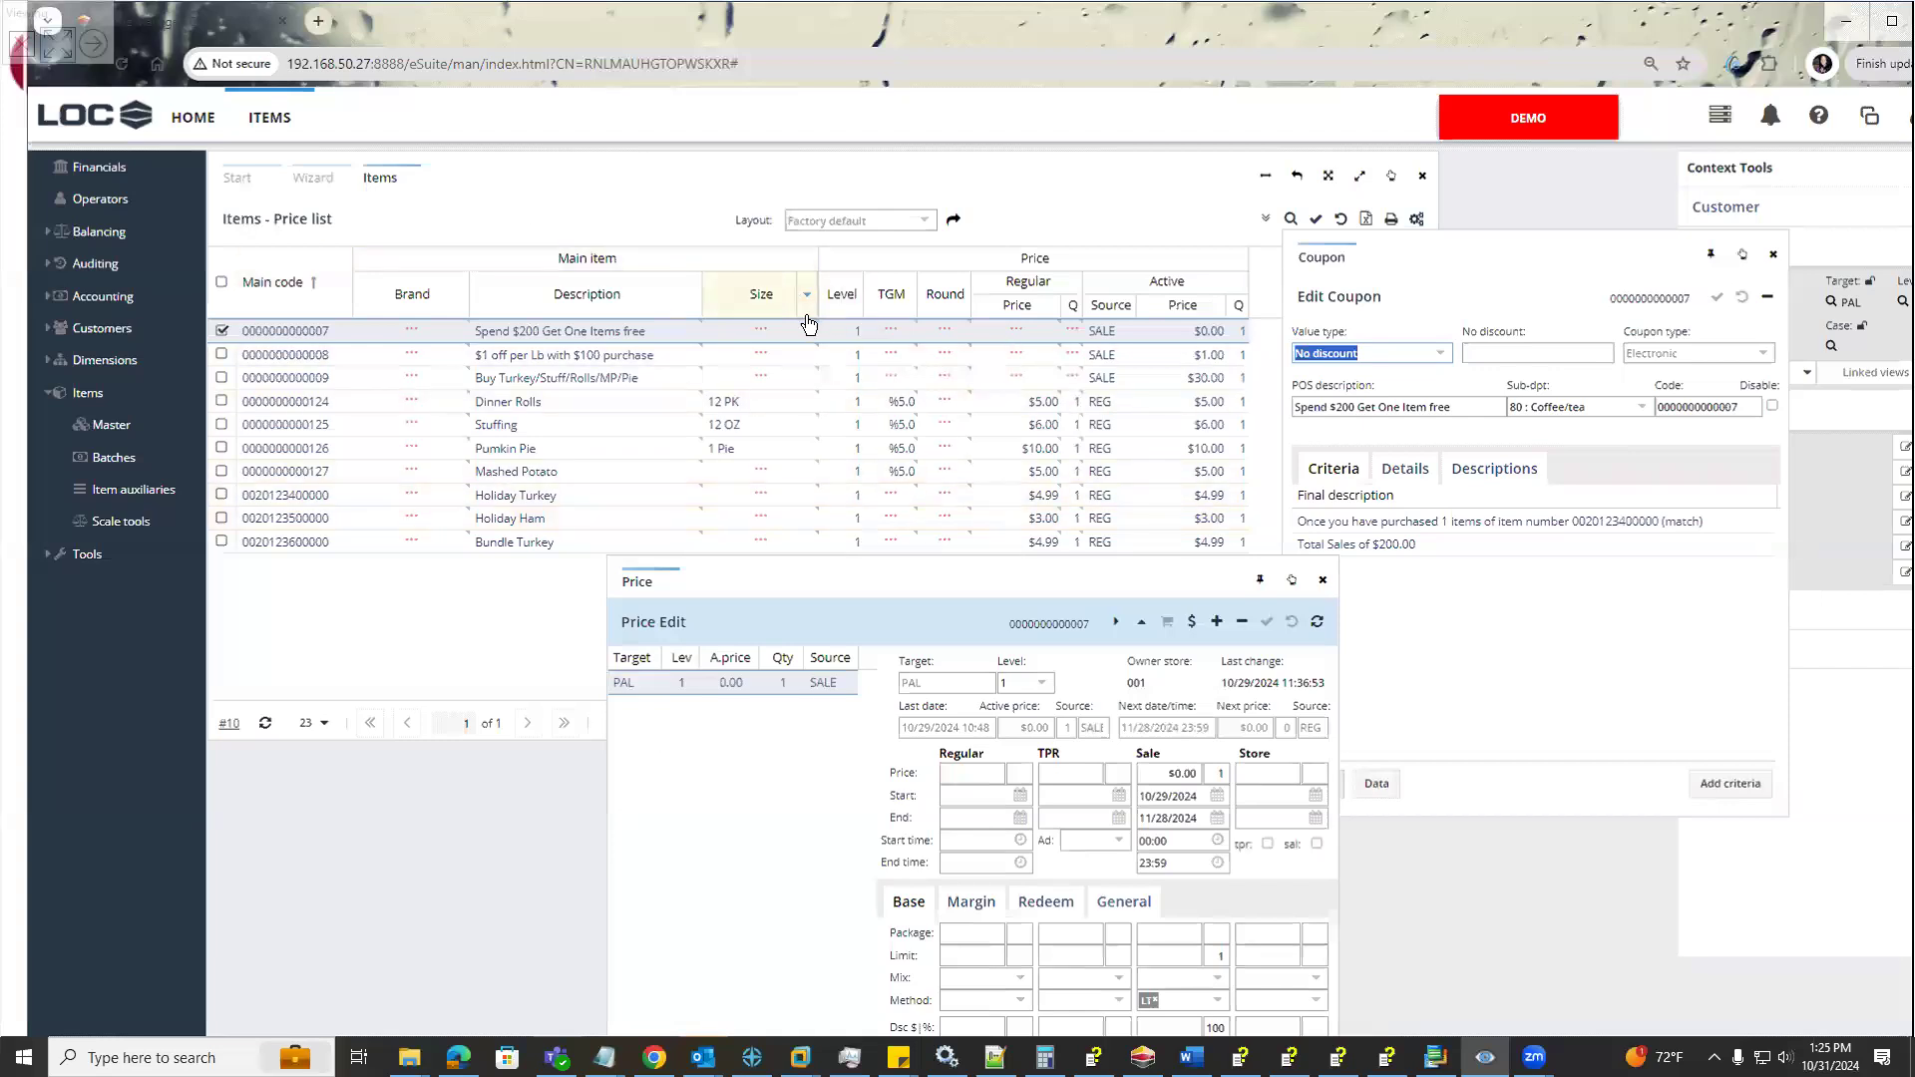
Run a new item price list from the item master, filtered by report code 1
{"action": "left_click", "coordinate": [108, 425]}
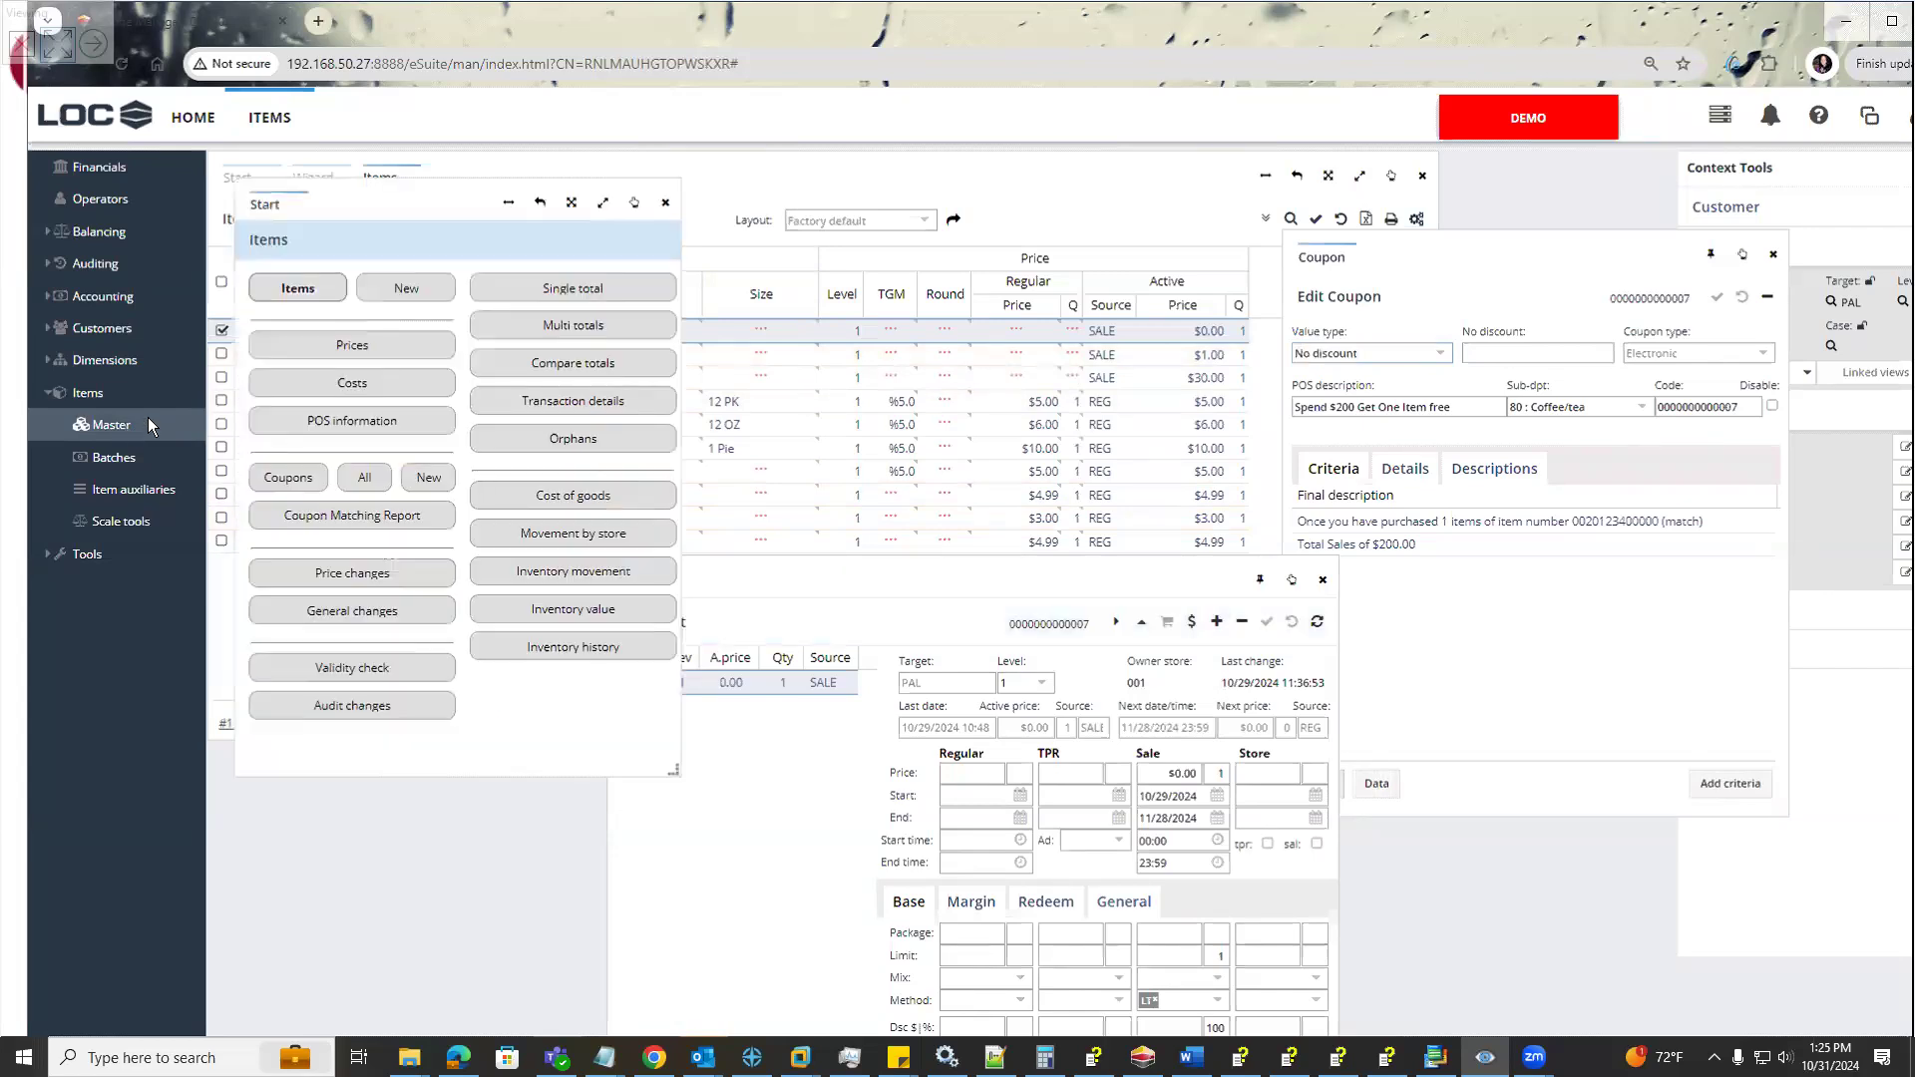
{"action": "left_click", "coordinate": [334, 349]}
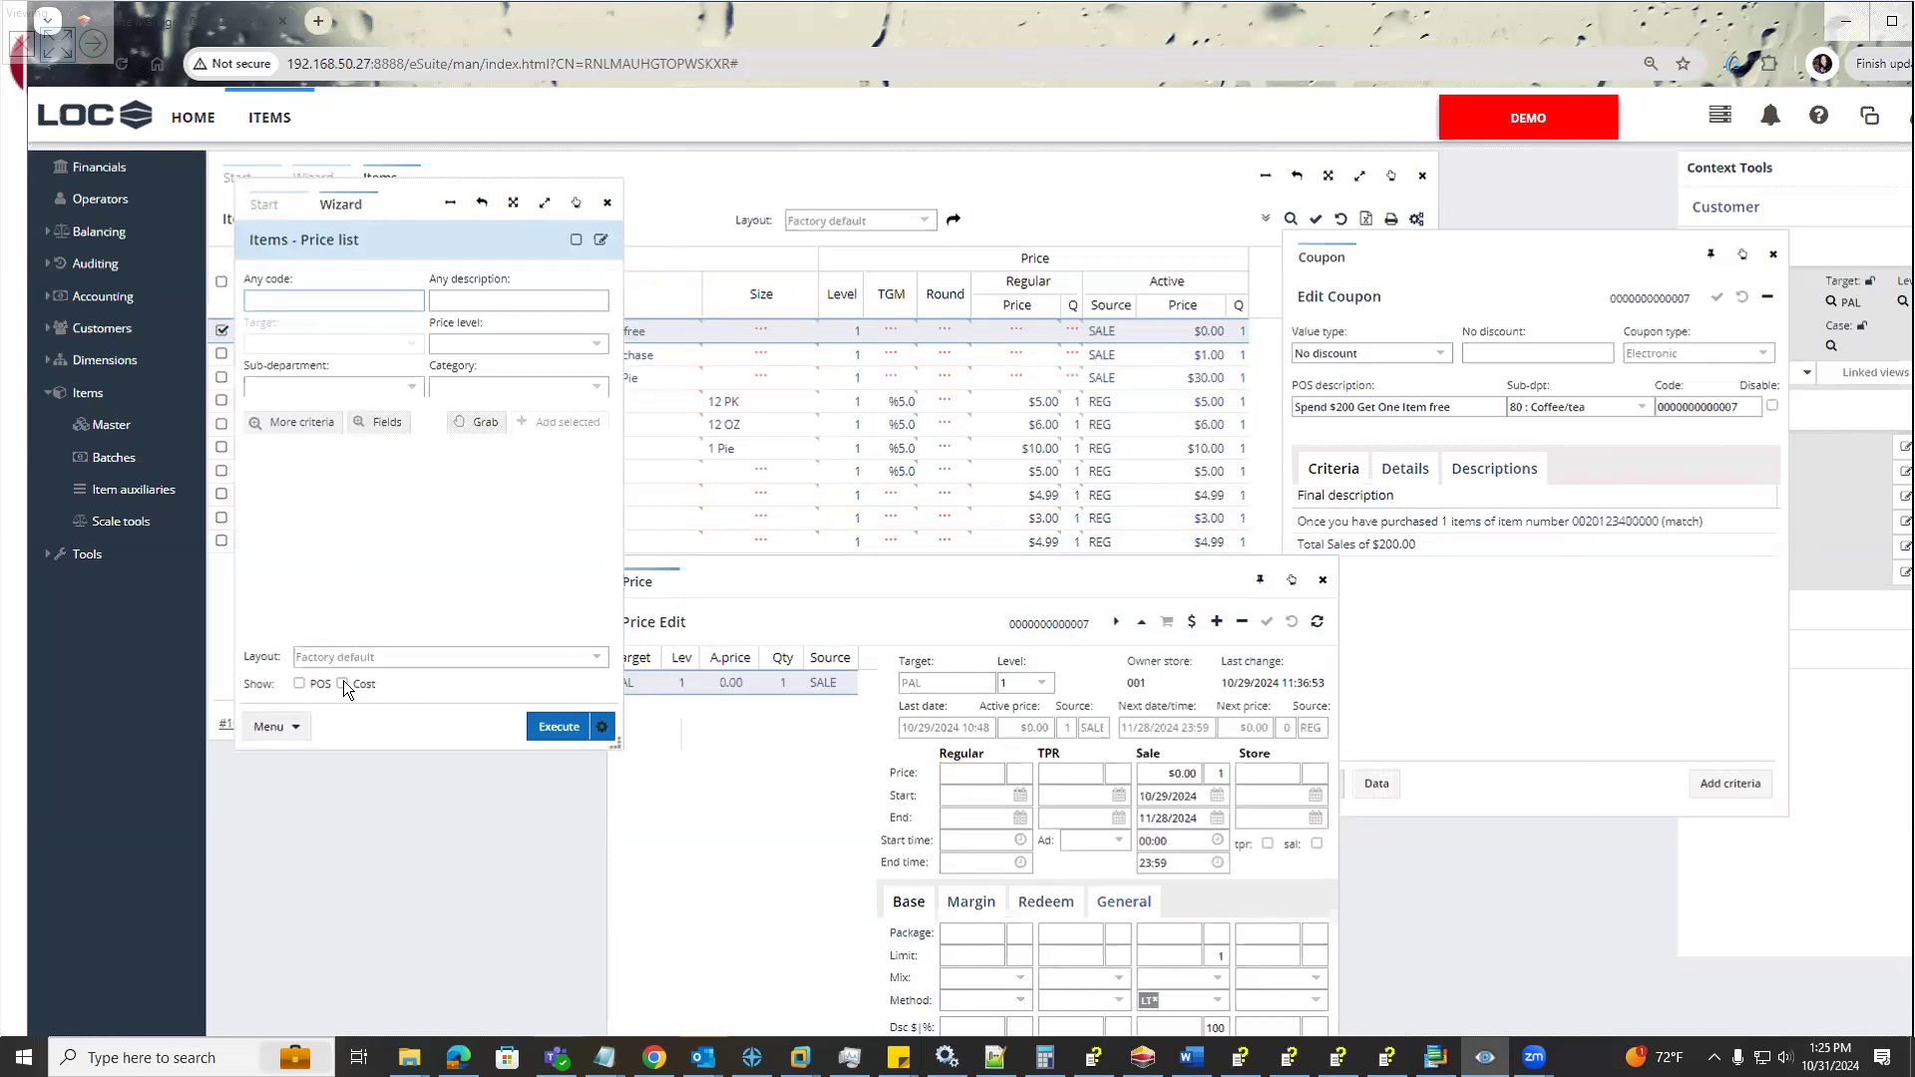
{"action": "left_click", "coordinate": [291, 431]}
{"action": "scroll", "coordinate": [820, 698], "scroll_direction": "down", "scroll_amount": 1}
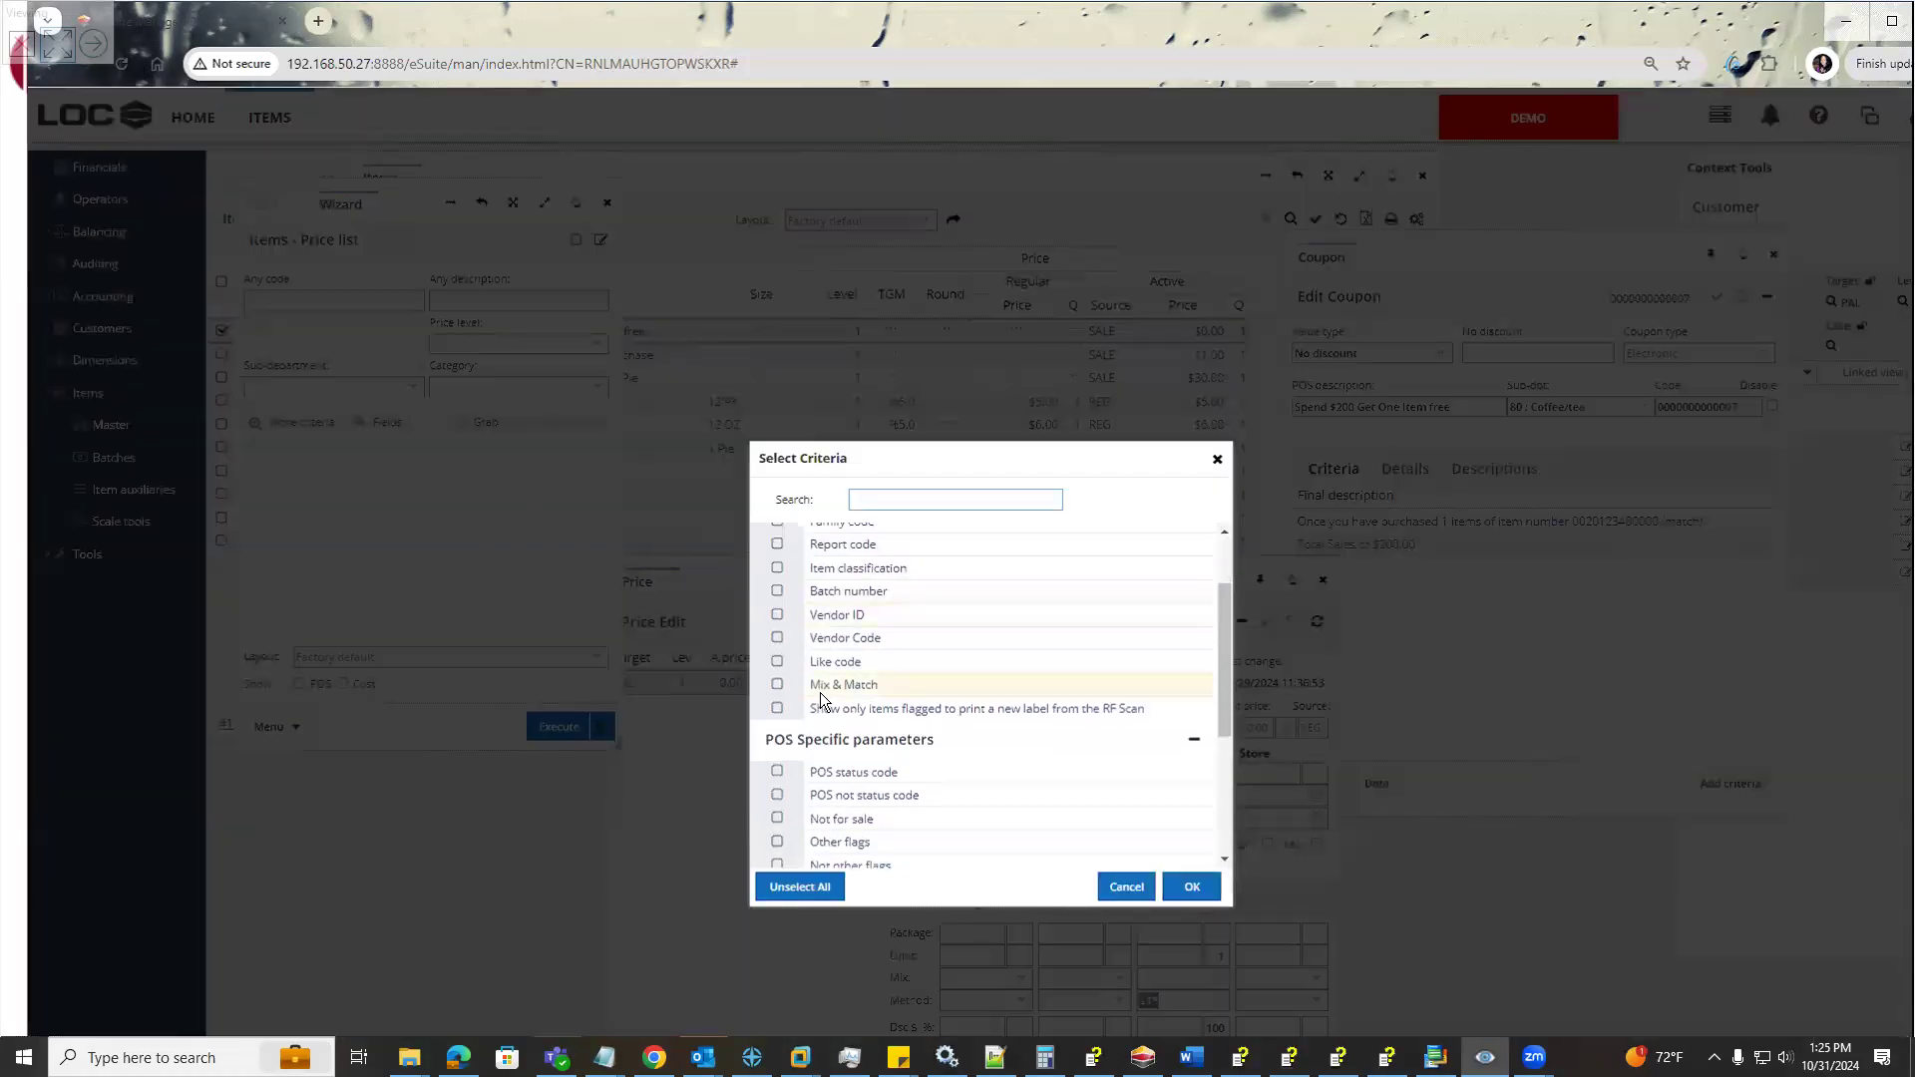
{"action": "scroll", "coordinate": [820, 698], "scroll_direction": "up", "scroll_amount": 1}
{"action": "left_click", "coordinate": [777, 644]}
{"action": "left_click", "coordinate": [1187, 886]}
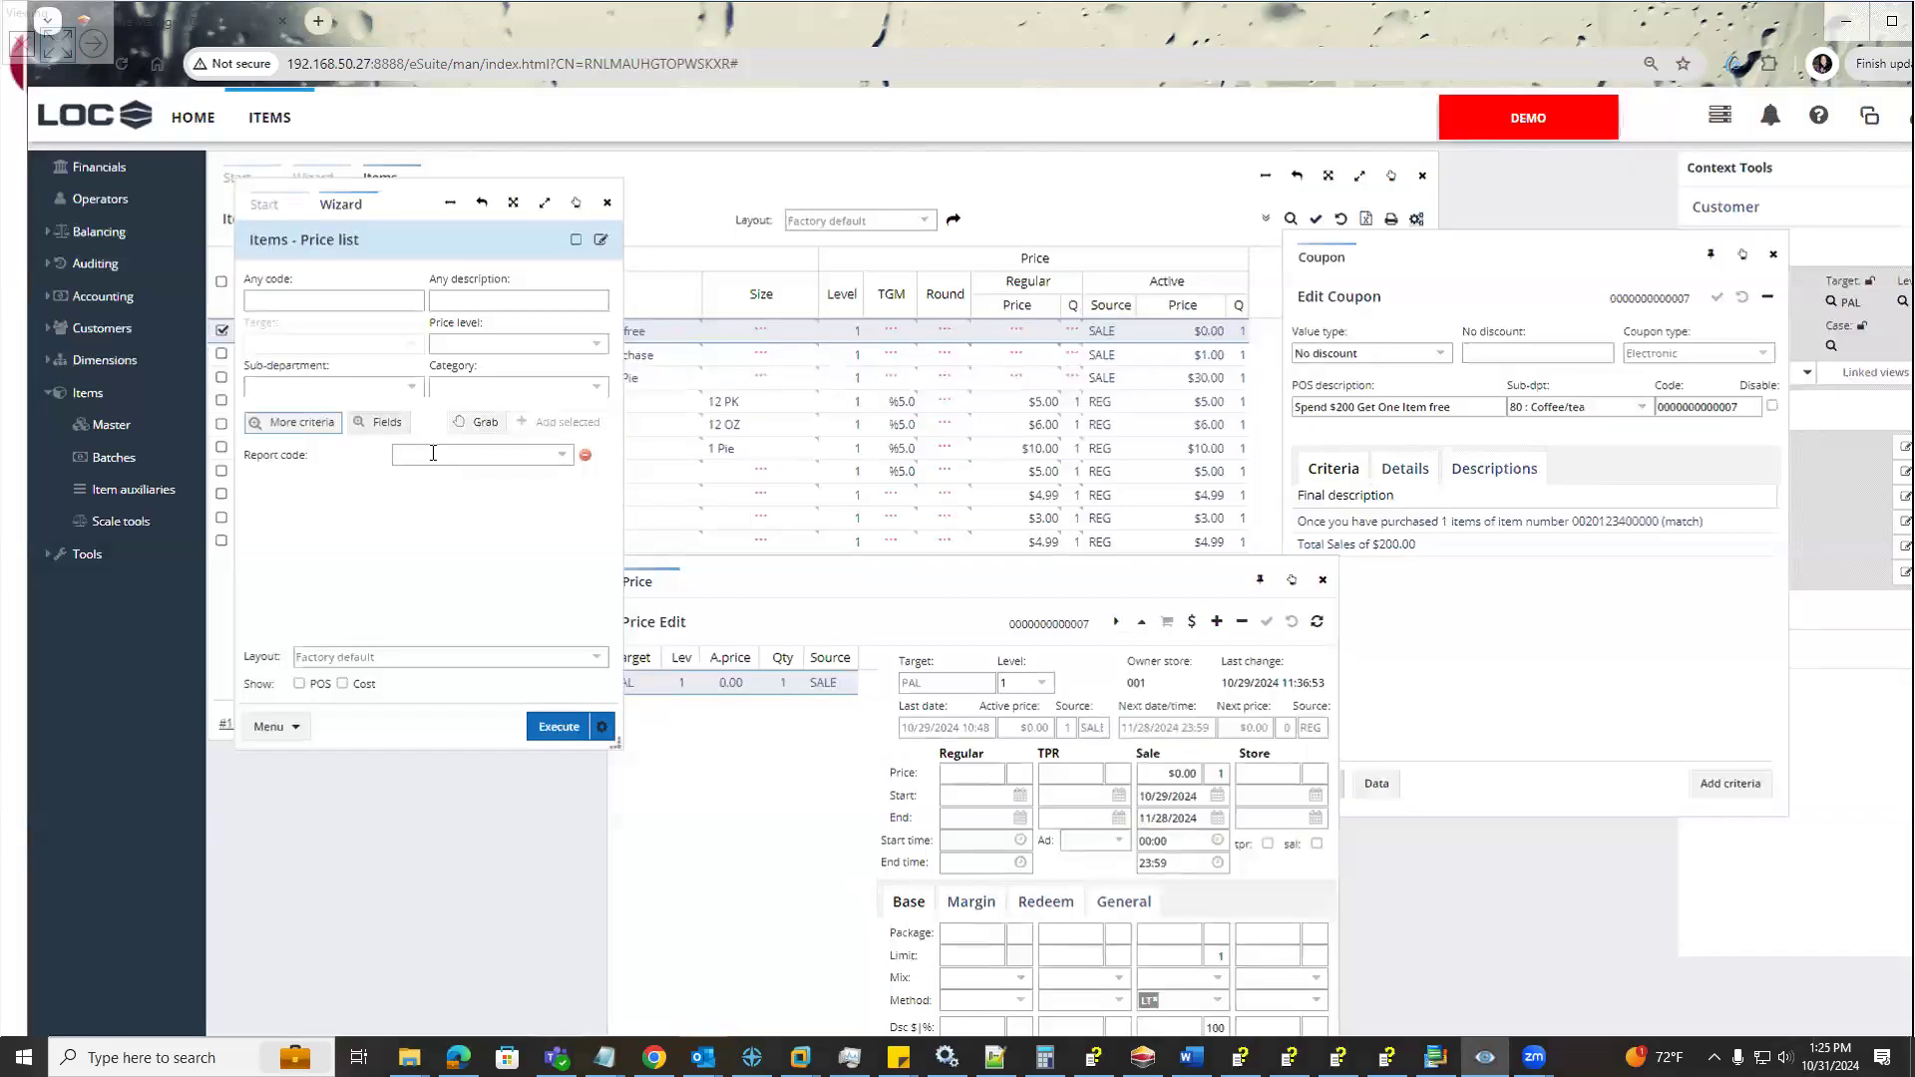
{"action": "type", "text": "1"}
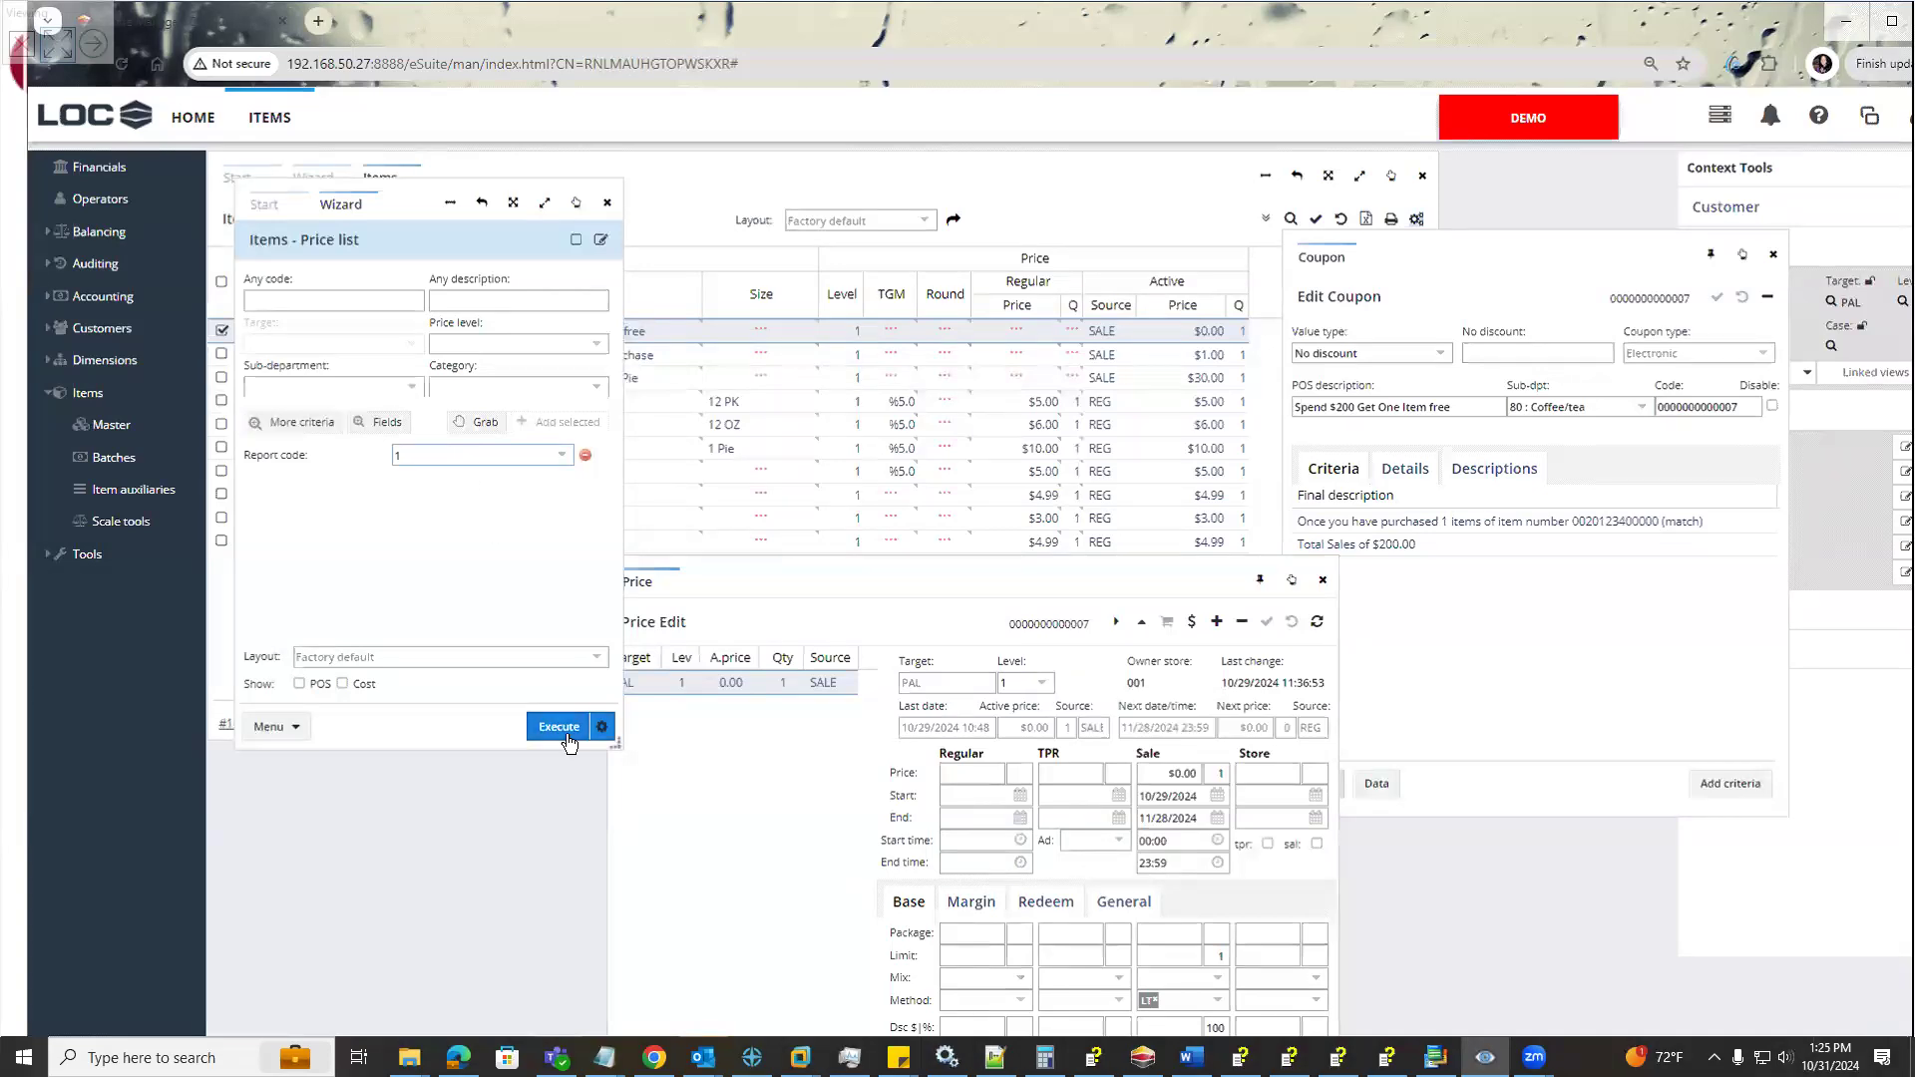
{"action": "left_click", "coordinate": [561, 726]}
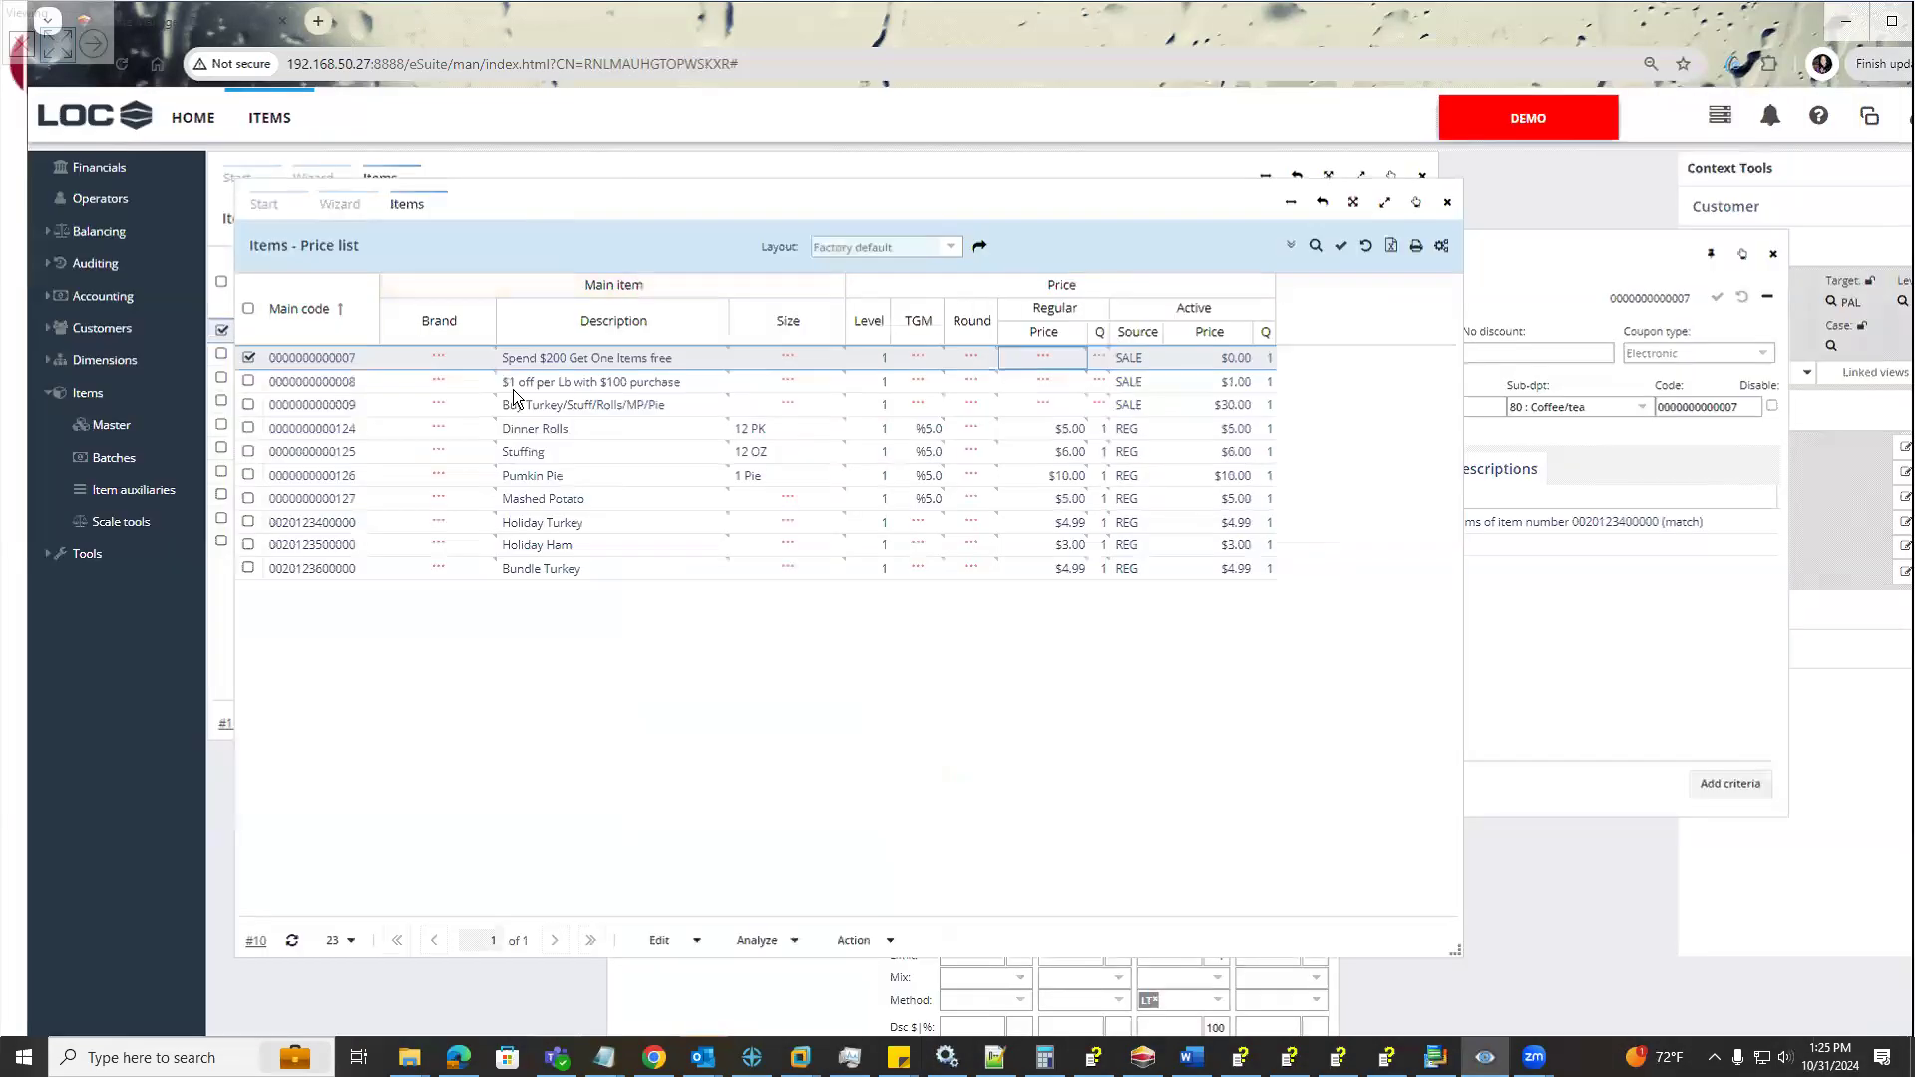
Open the Coupon editor for the Spend $200 Get One Items free item and place it beside the price list
{"action": "left_click_drag", "start_coordinate": [625, 184], "coordinate": [592, 148]}
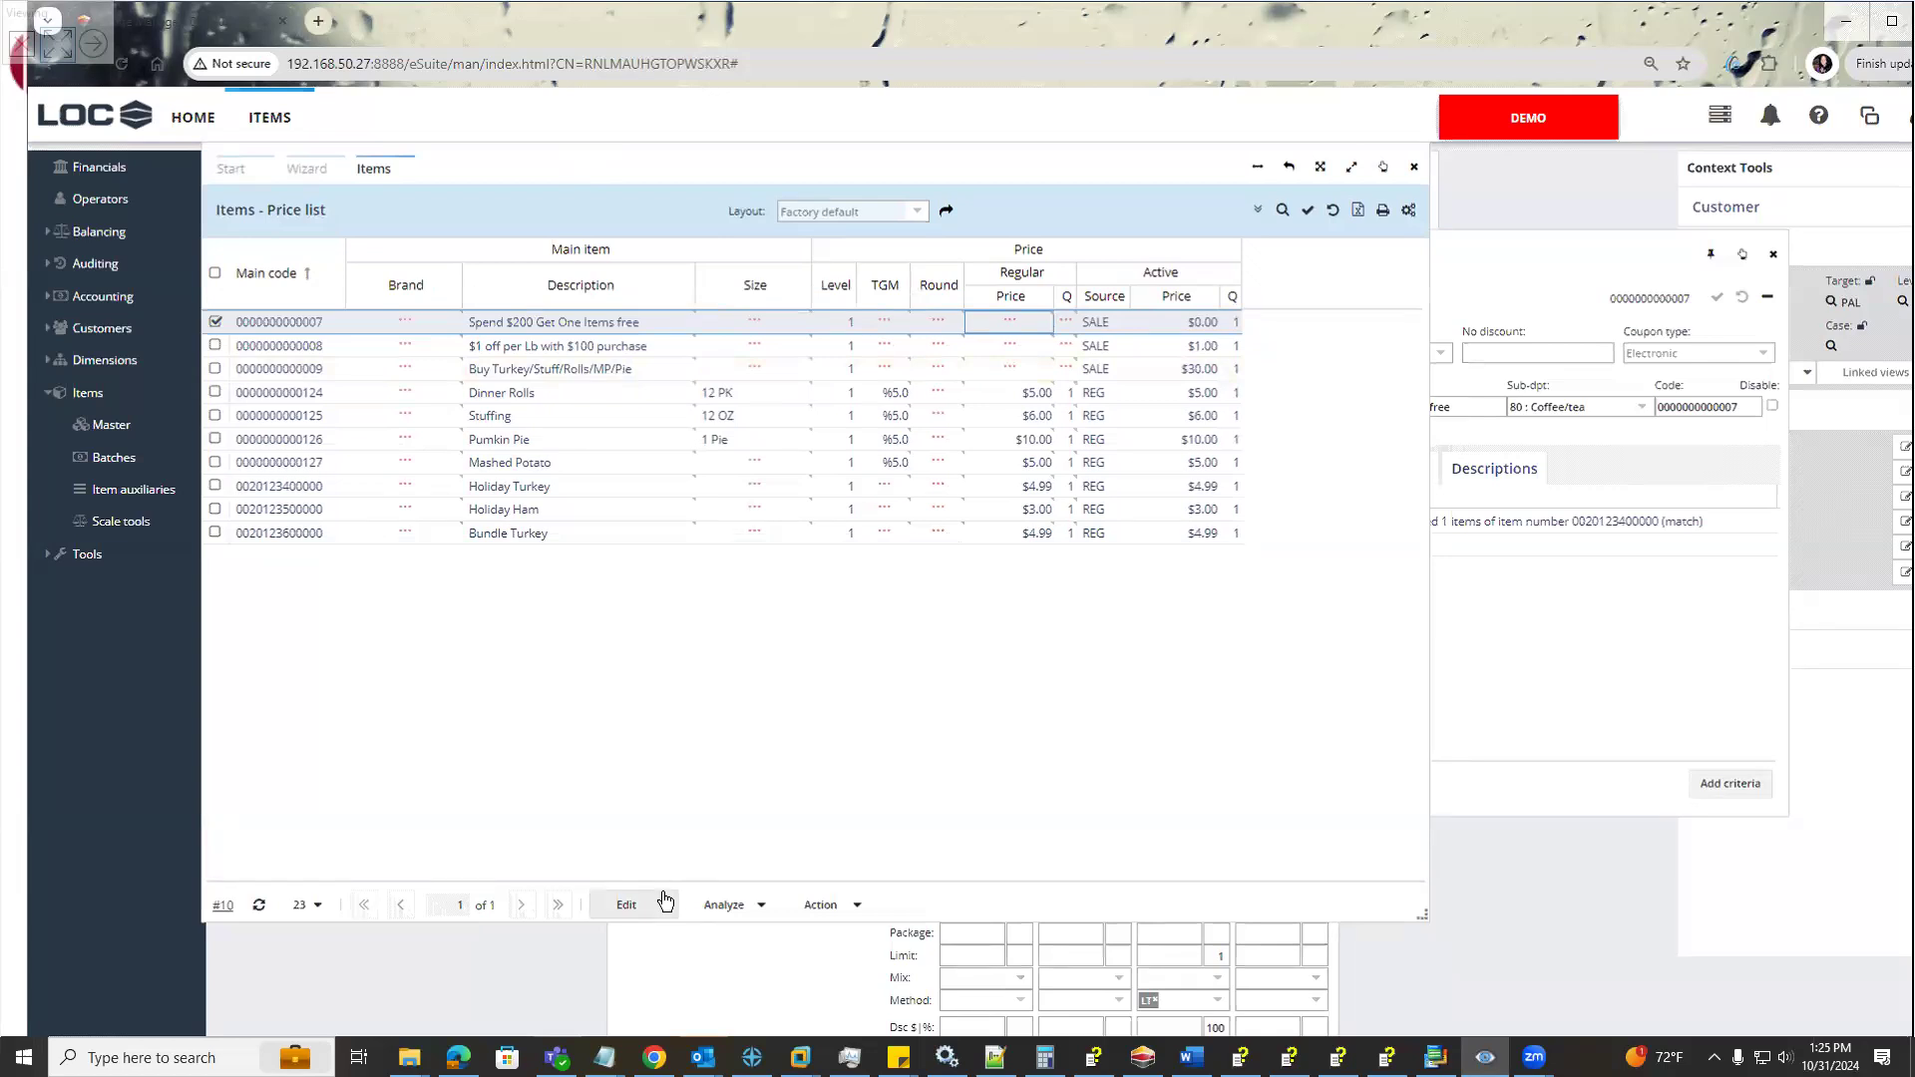
{"action": "left_click", "coordinate": [666, 903]}
{"action": "mouse_move", "coordinate": [669, 933]}
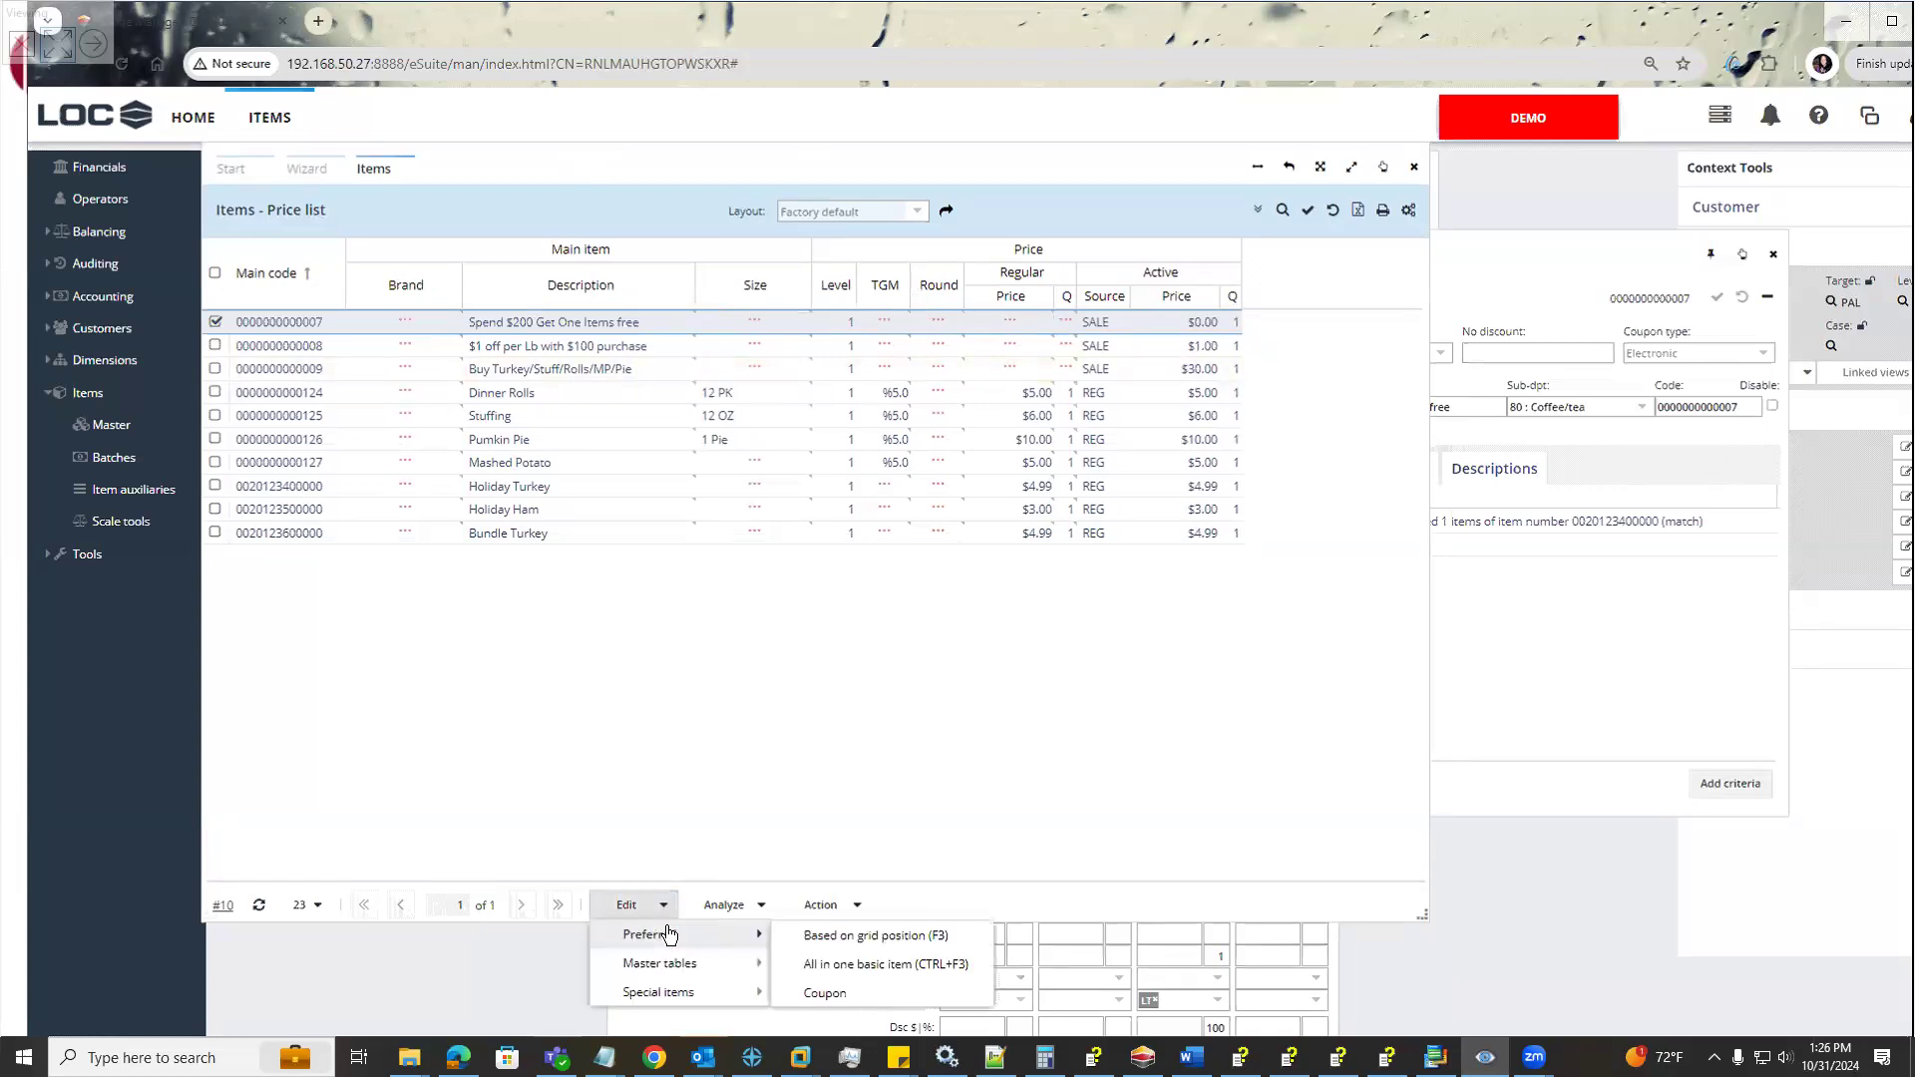
{"action": "left_click", "coordinate": [825, 994]}
{"action": "left_click_drag", "start_coordinate": [1189, 396], "coordinate": [1714, 231]}
{"action": "left_click", "coordinate": [1726, 227]}
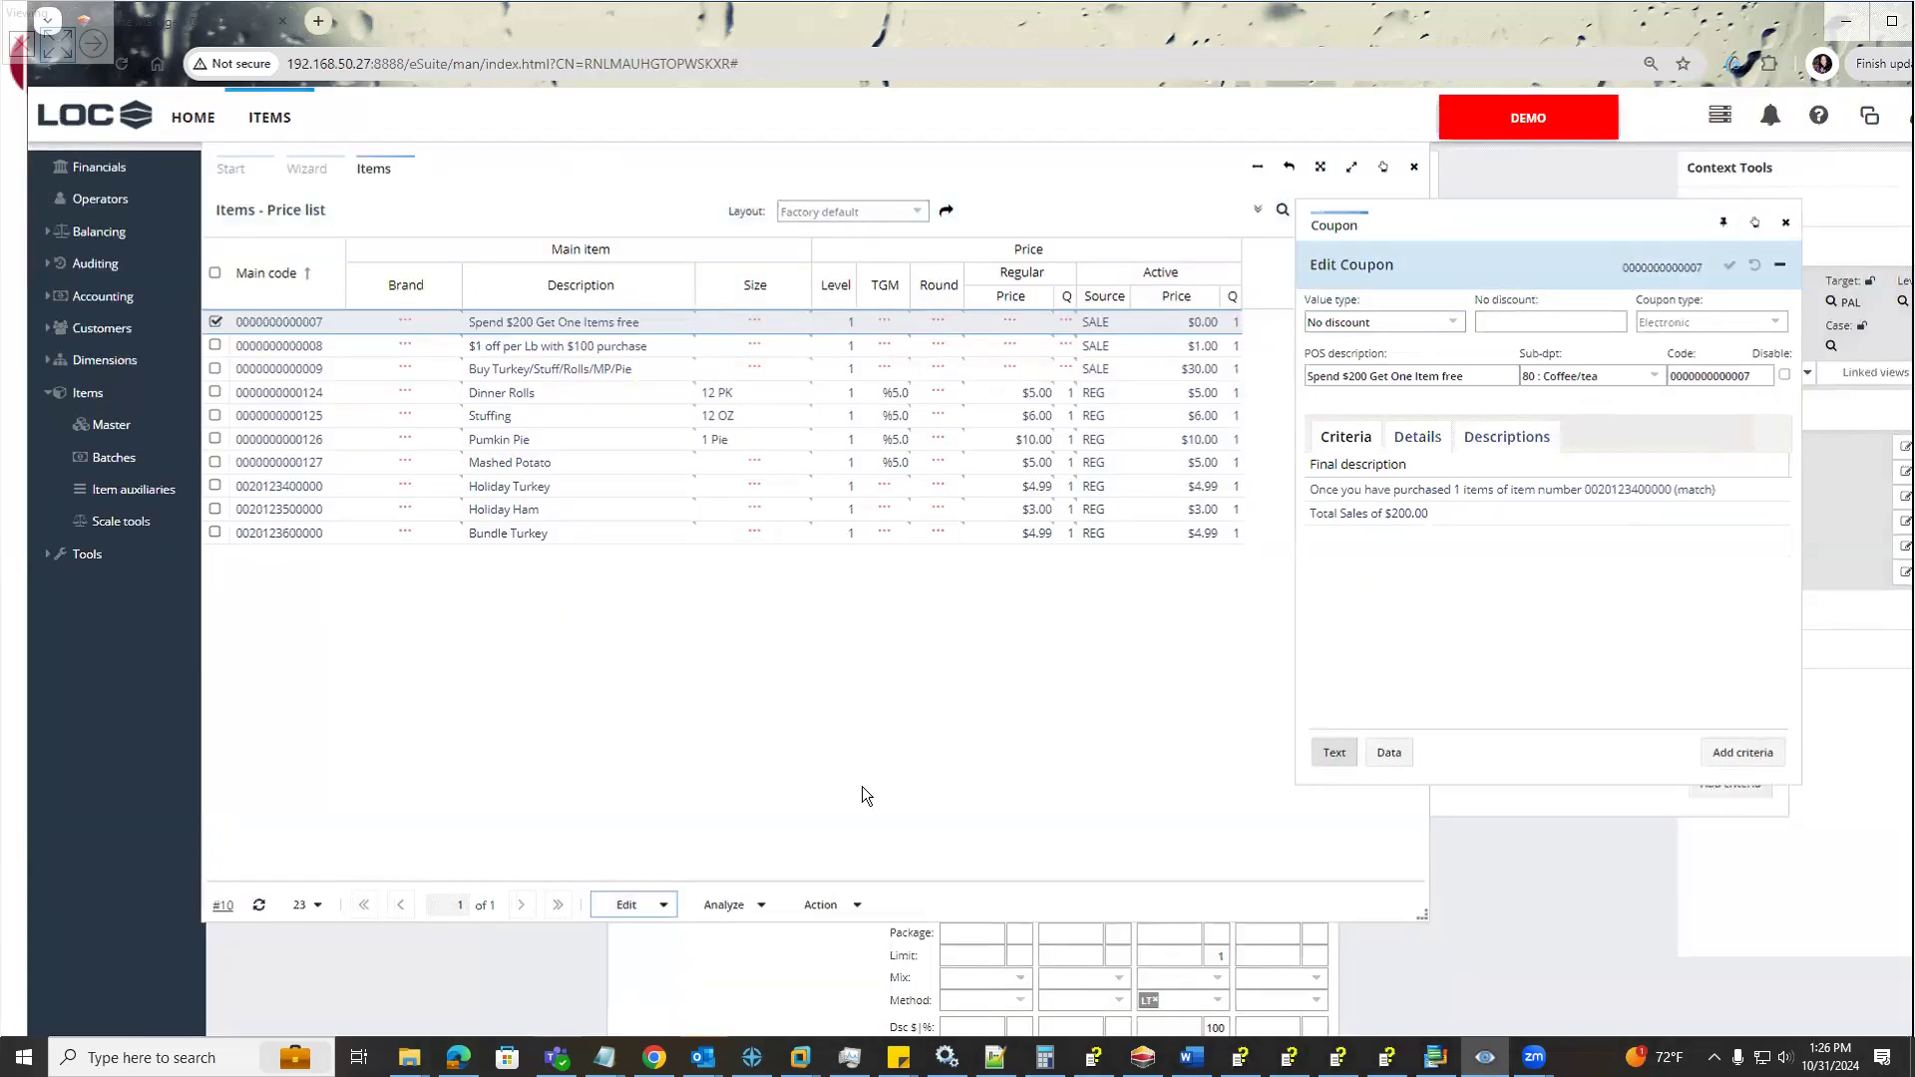
Shorten the price list window and open the Price master for the Spend $200 Get One Items free item
{"action": "left_click", "coordinate": [661, 905]}
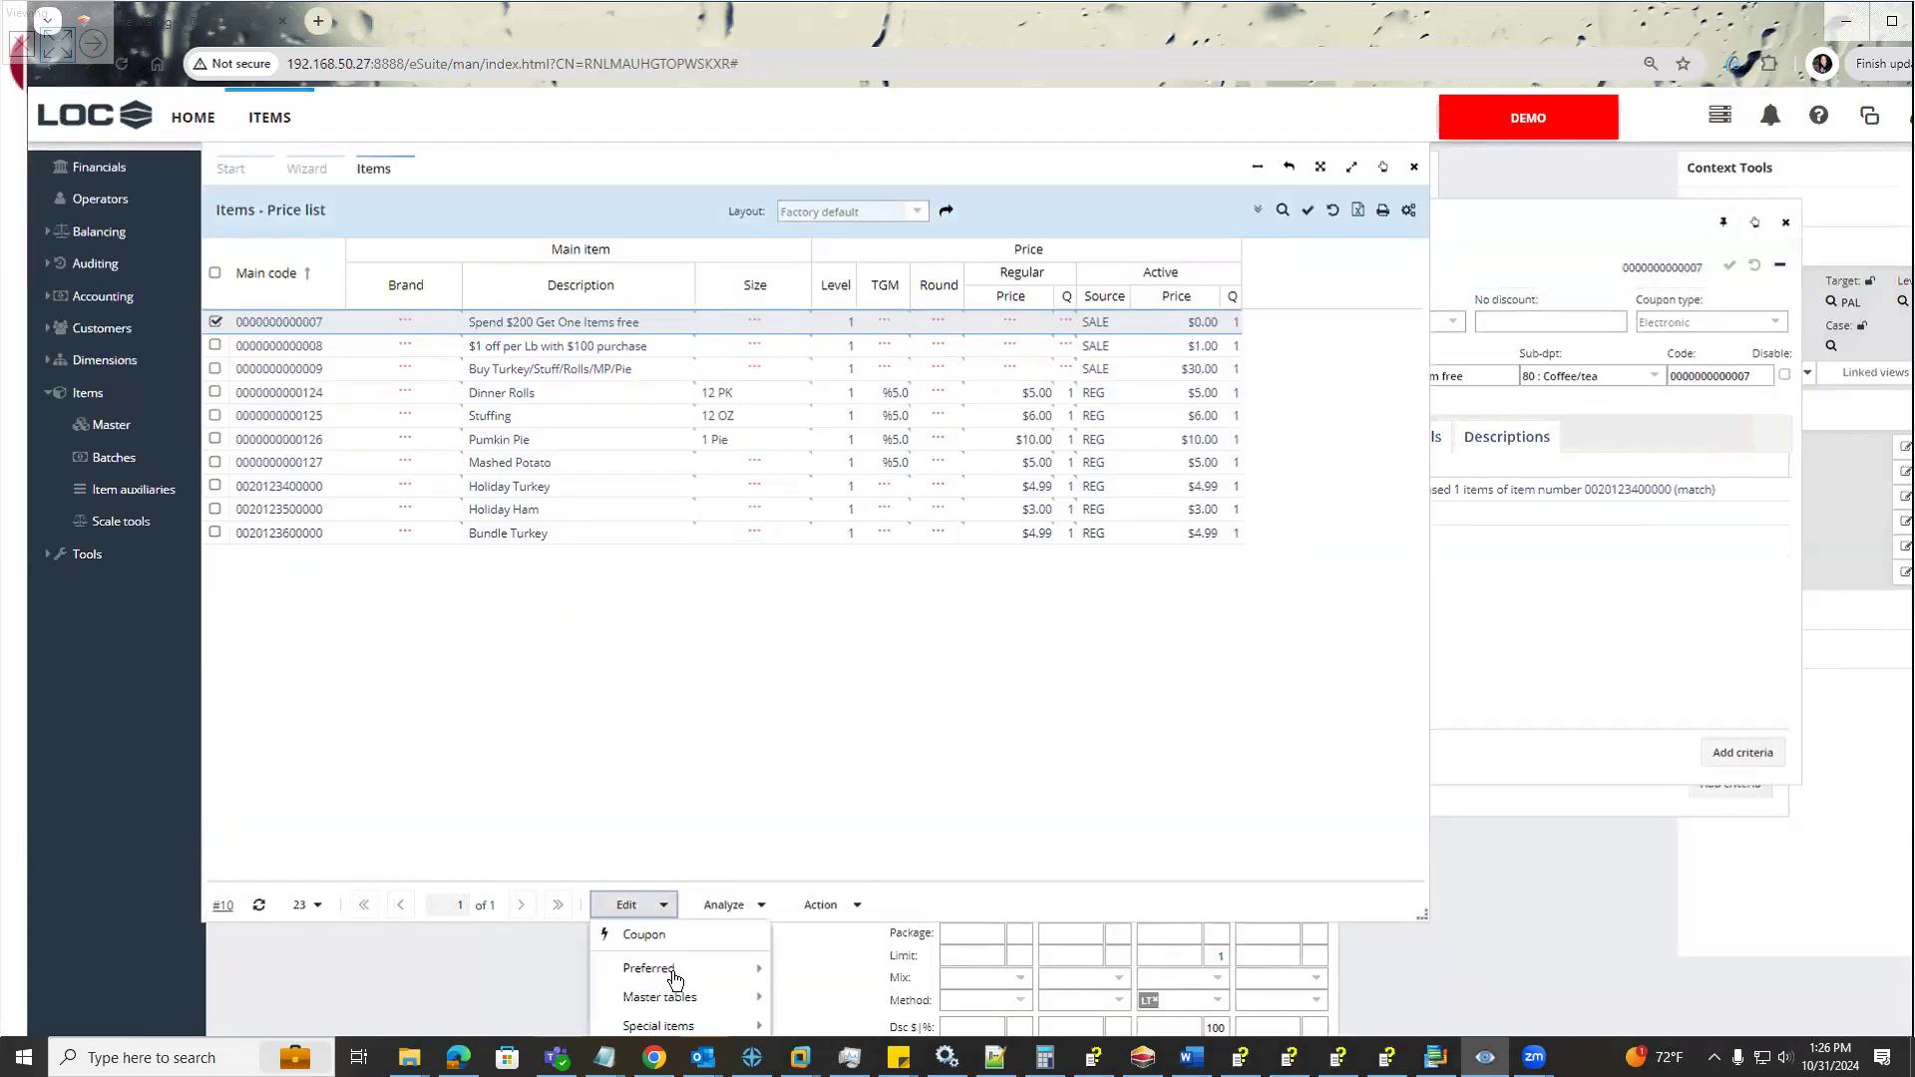
{"action": "mouse_move", "coordinate": [698, 997]}
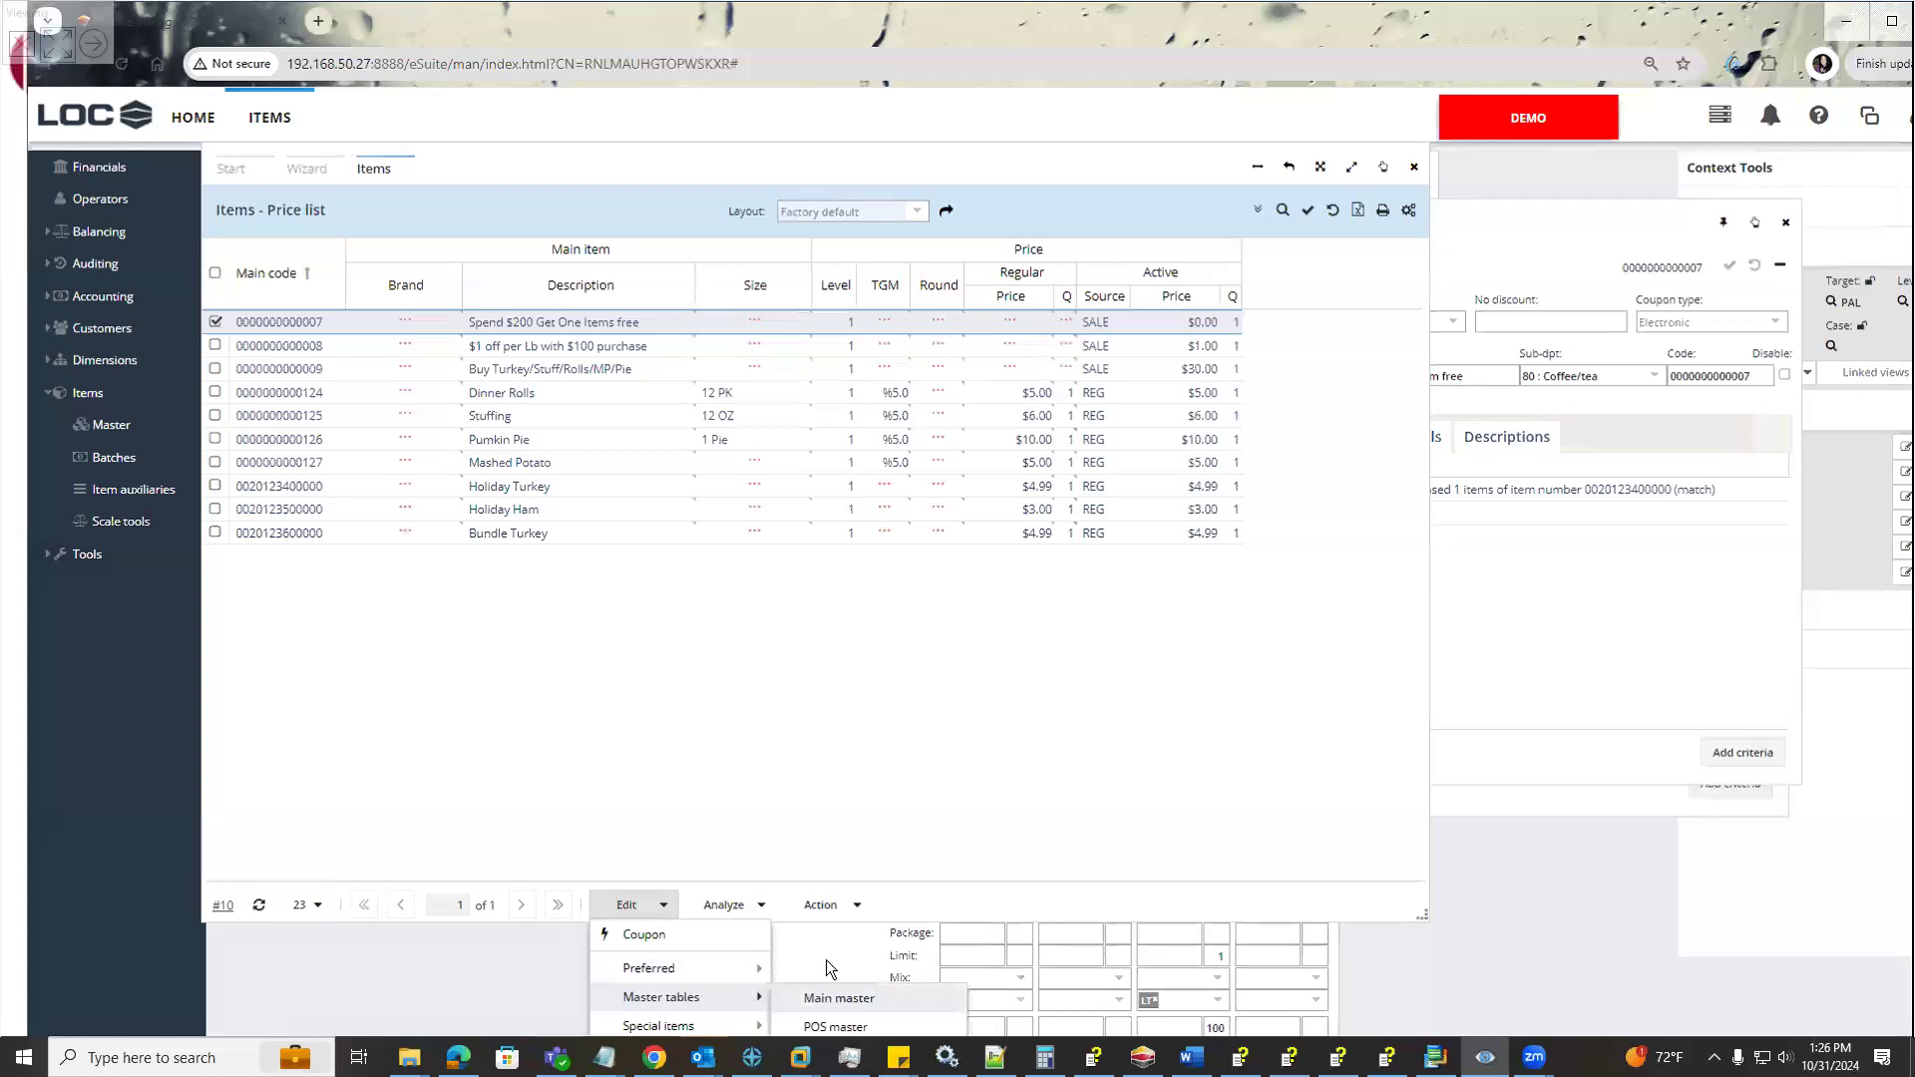
{"action": "left_click", "coordinate": [1032, 911]}
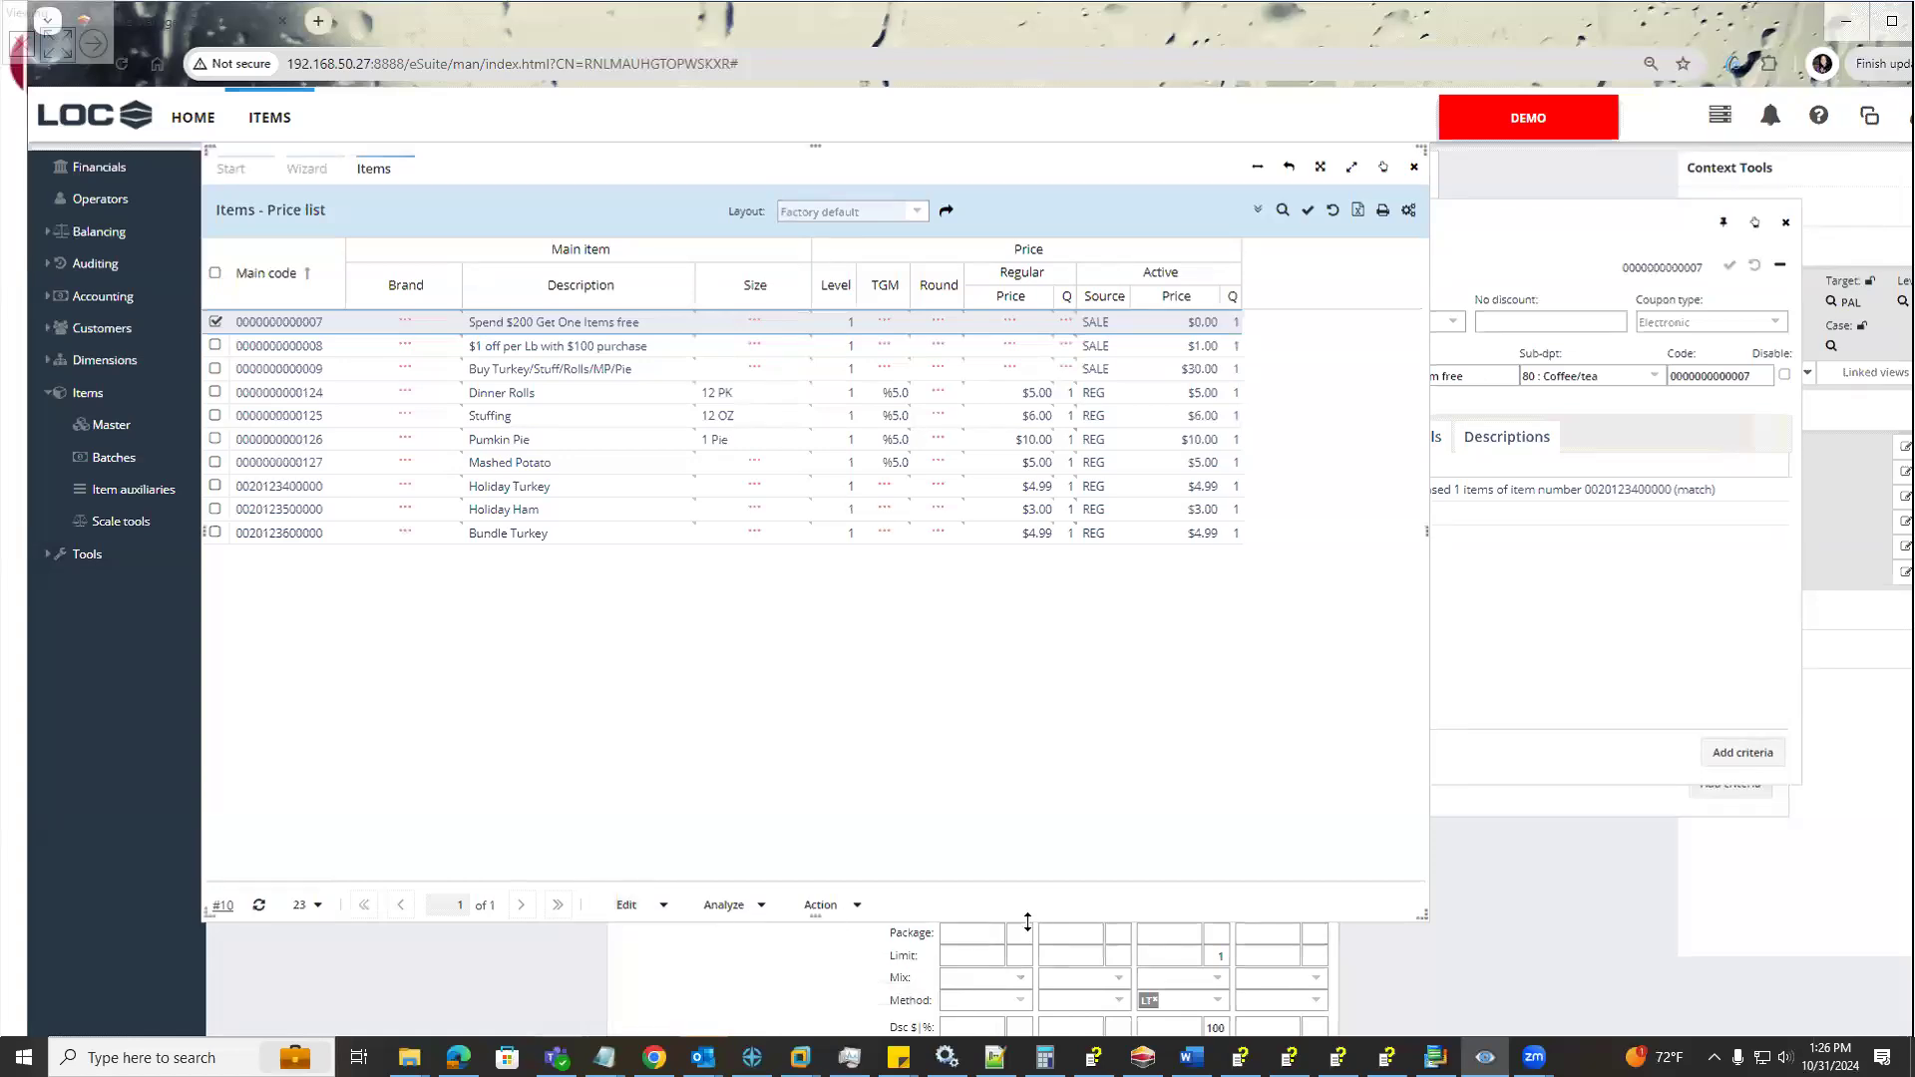
{"action": "left_click_drag", "start_coordinate": [1032, 834], "coordinate": [1026, 716]}
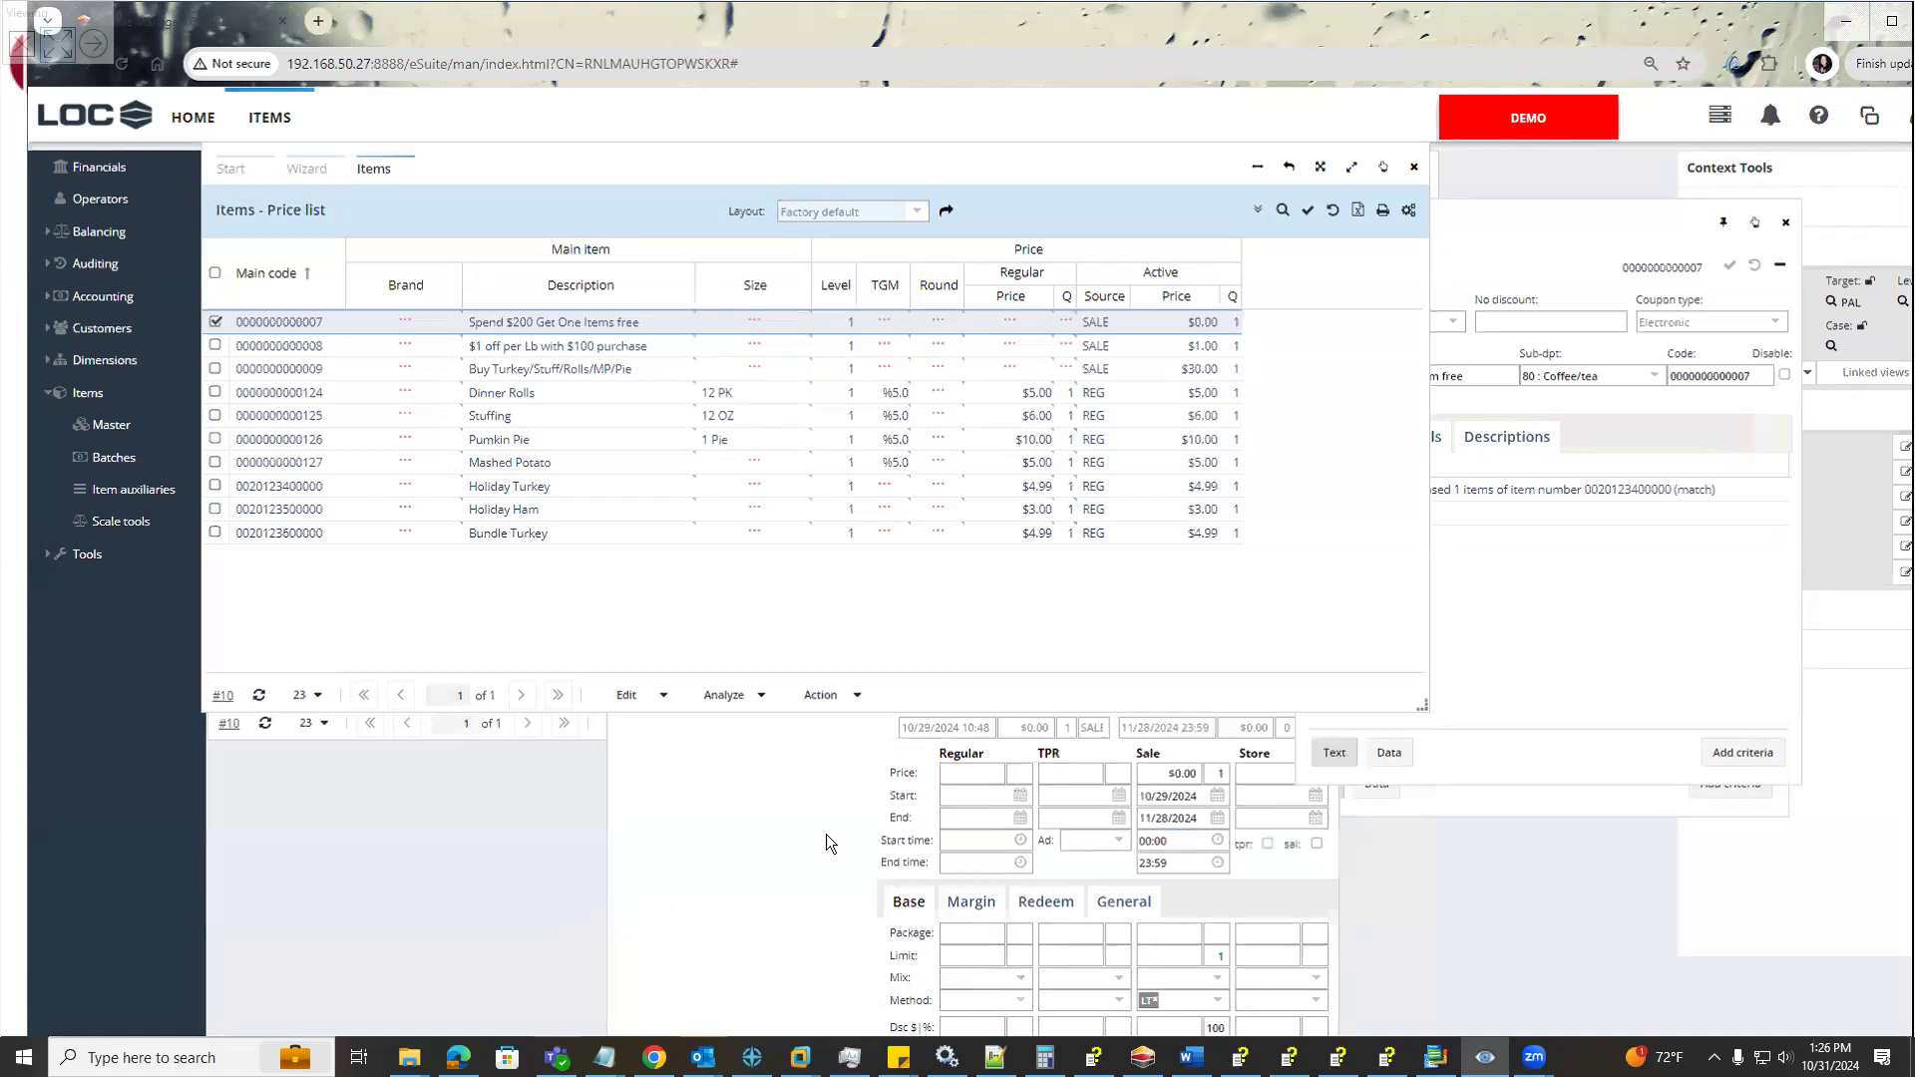
{"action": "left_click", "coordinate": [630, 696]}
{"action": "mouse_move", "coordinate": [690, 788]}
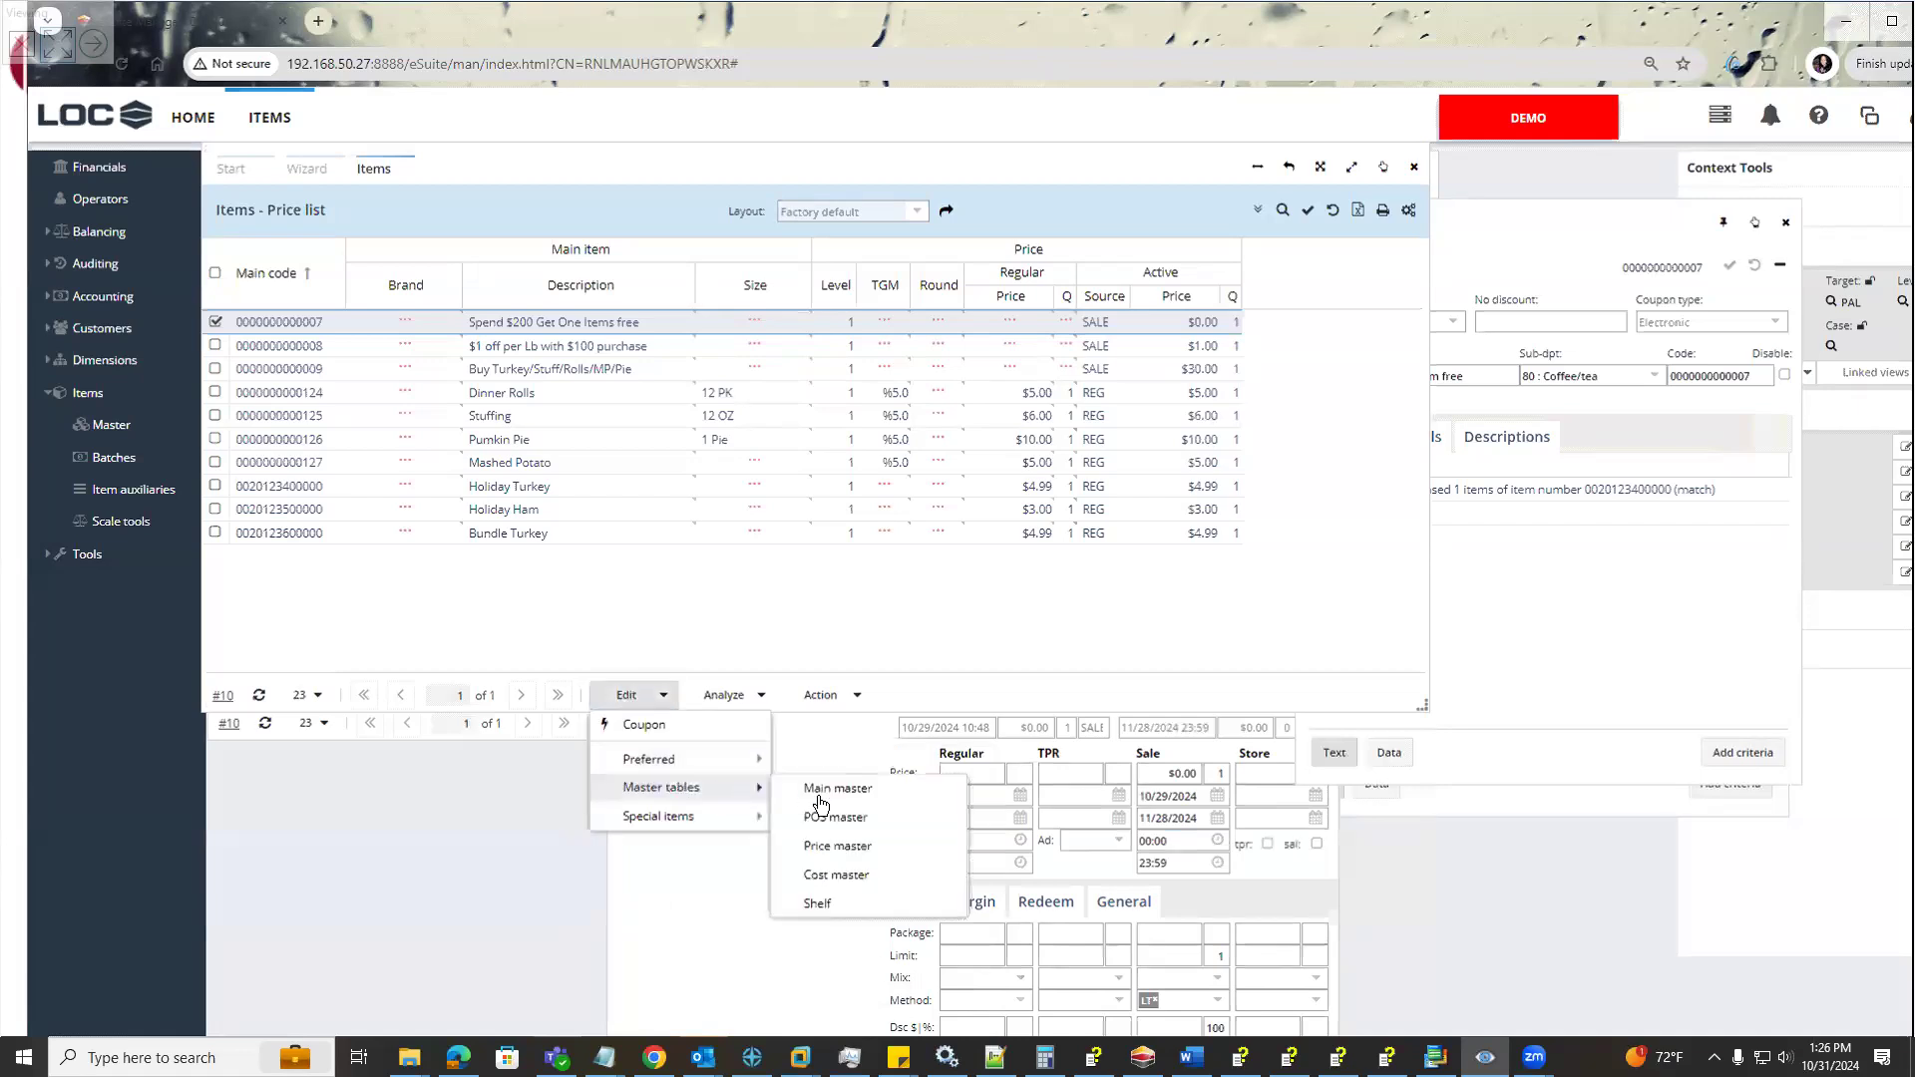
{"action": "left_click", "coordinate": [840, 846]}
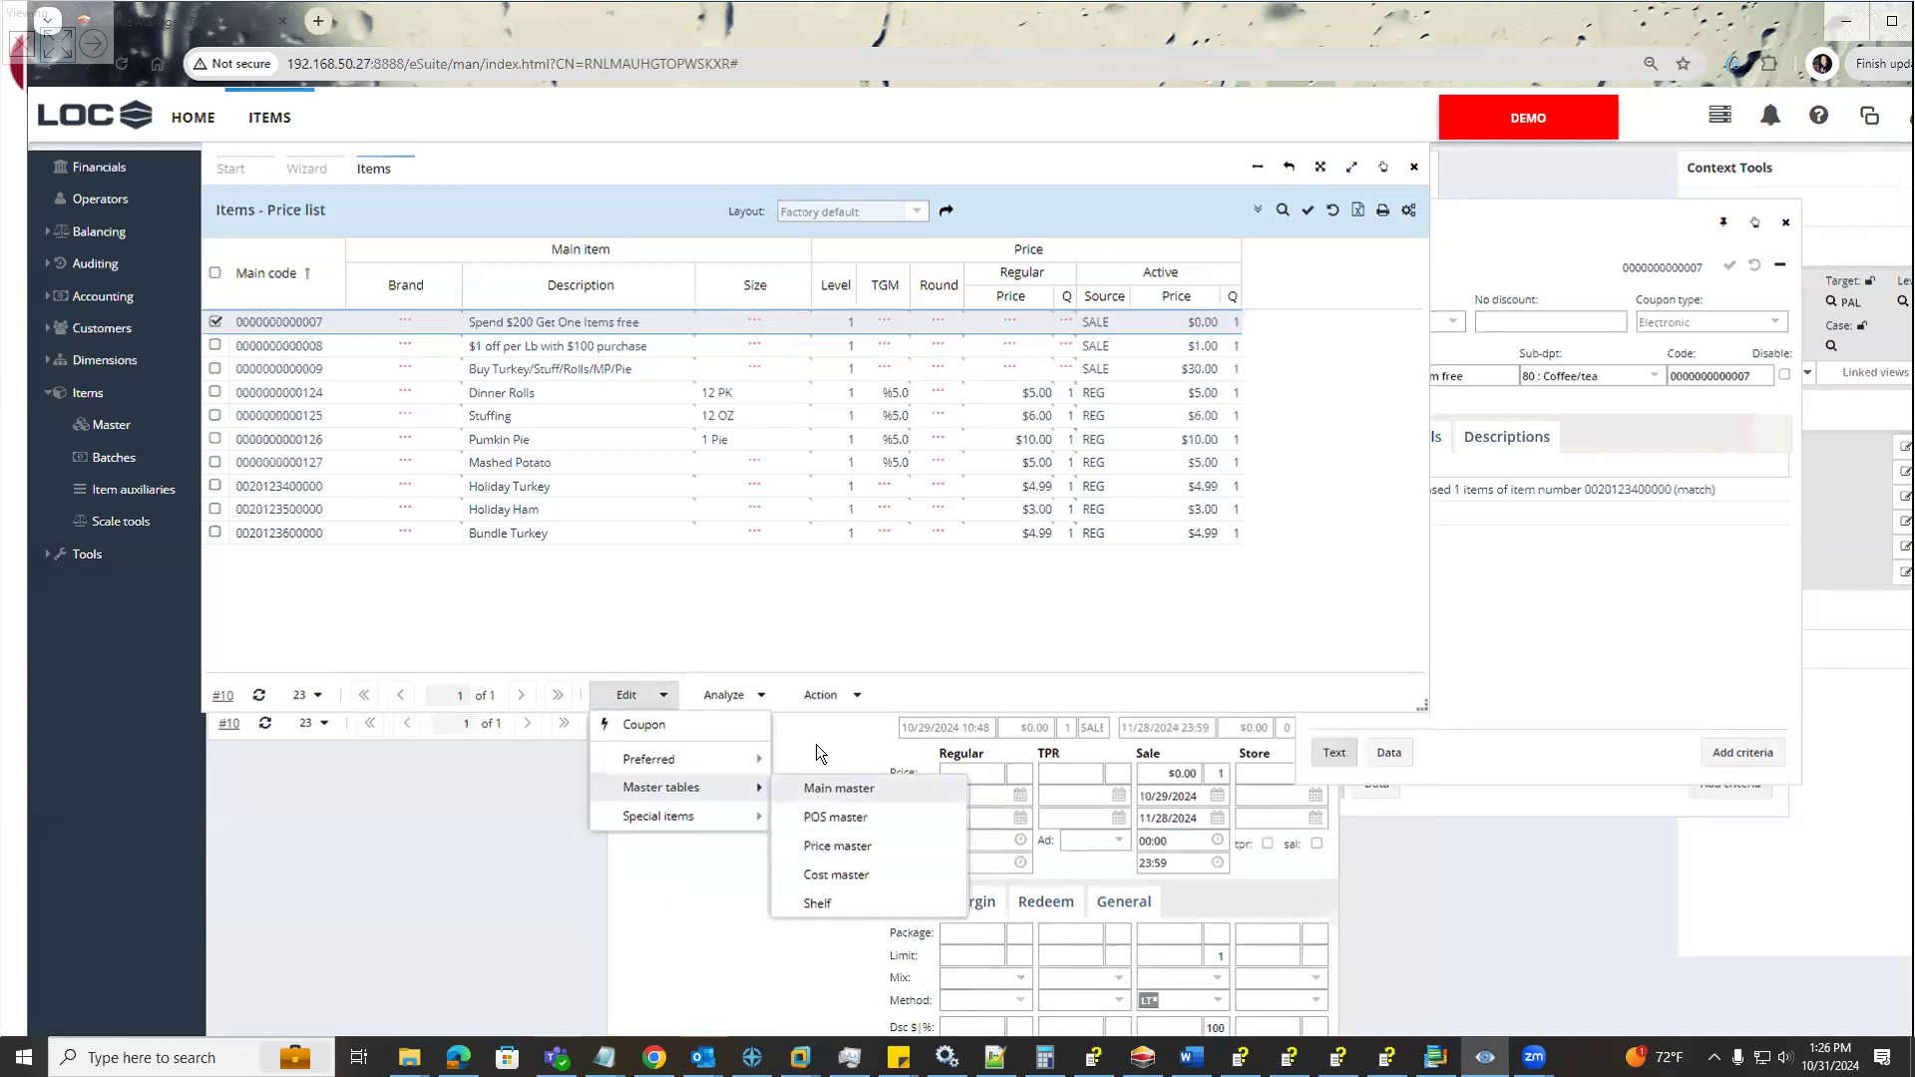
Position the Price Edit window below the list entries and bring the Edit Coupon window back into view
{"action": "left_click_drag", "start_coordinate": [953, 573], "coordinate": [940, 538]}
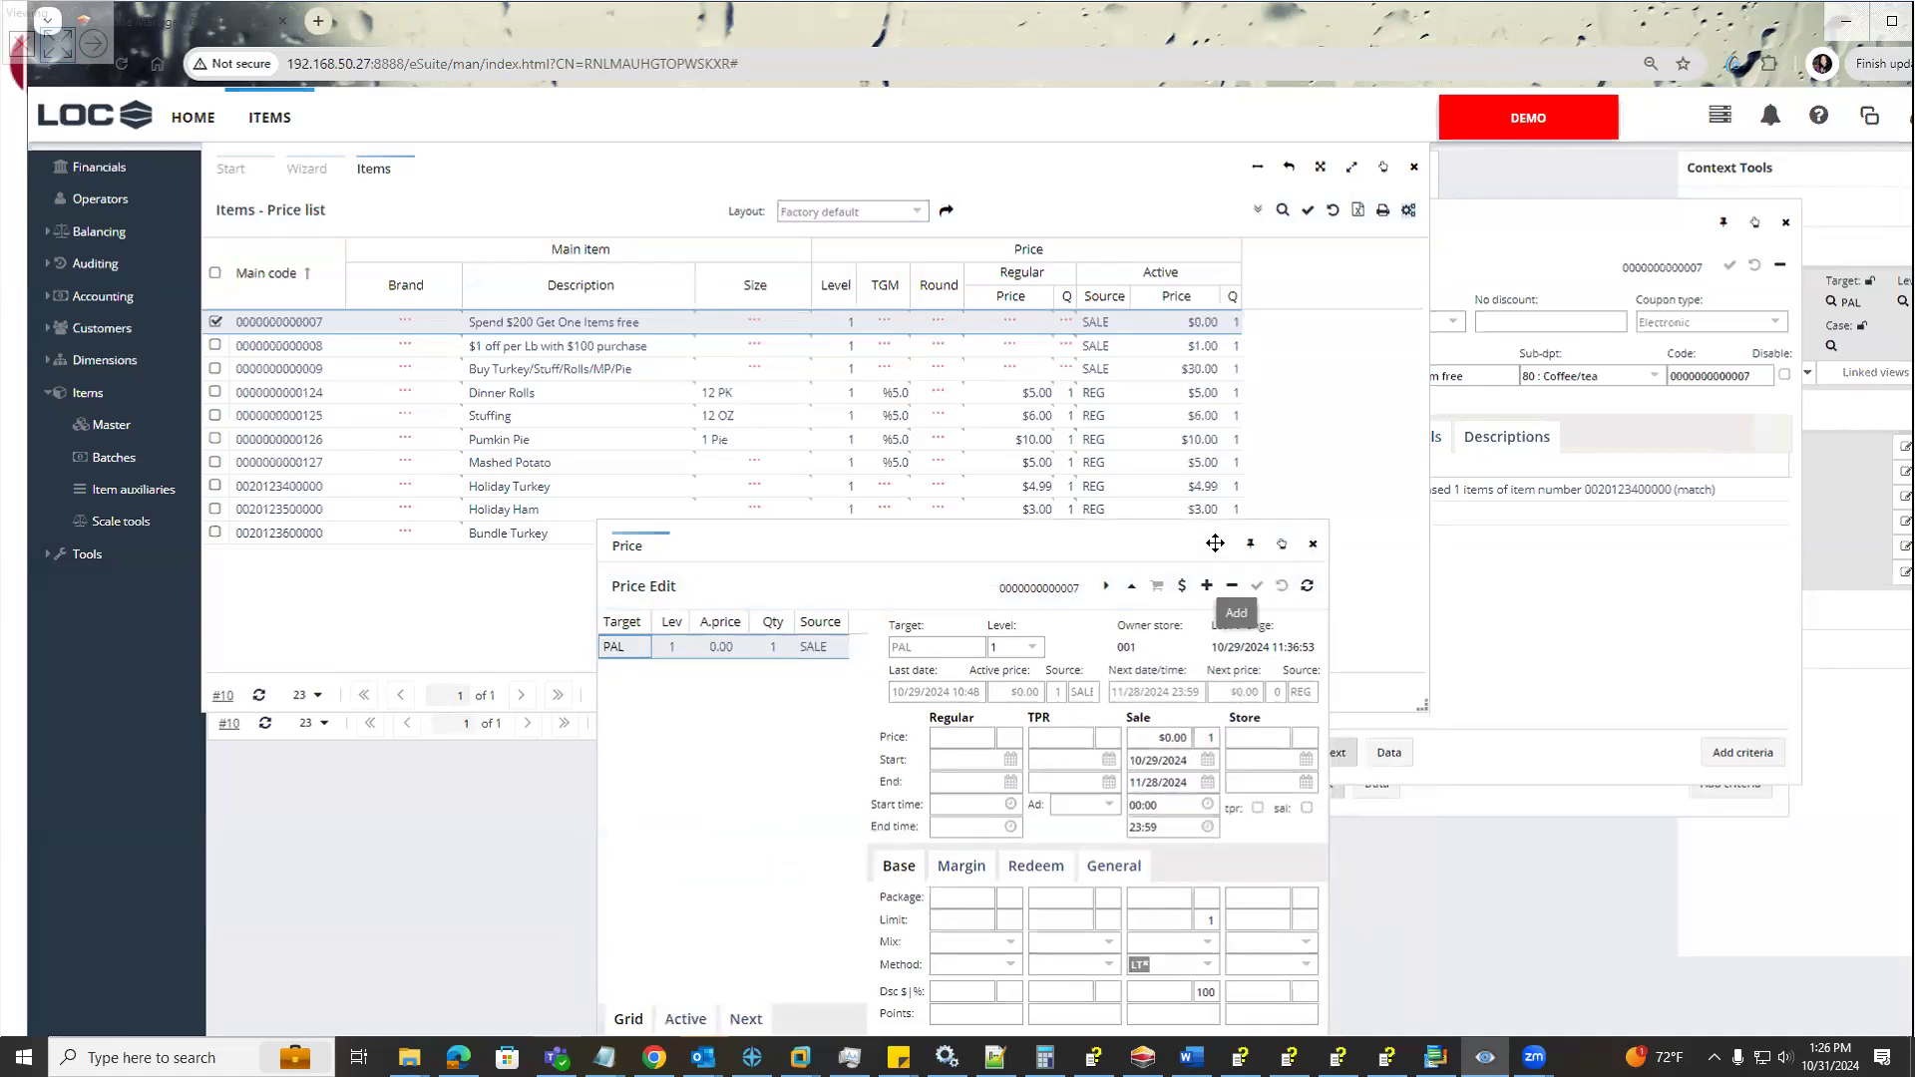
{"action": "left_click_drag", "start_coordinate": [1136, 577], "coordinate": [857, 533]}
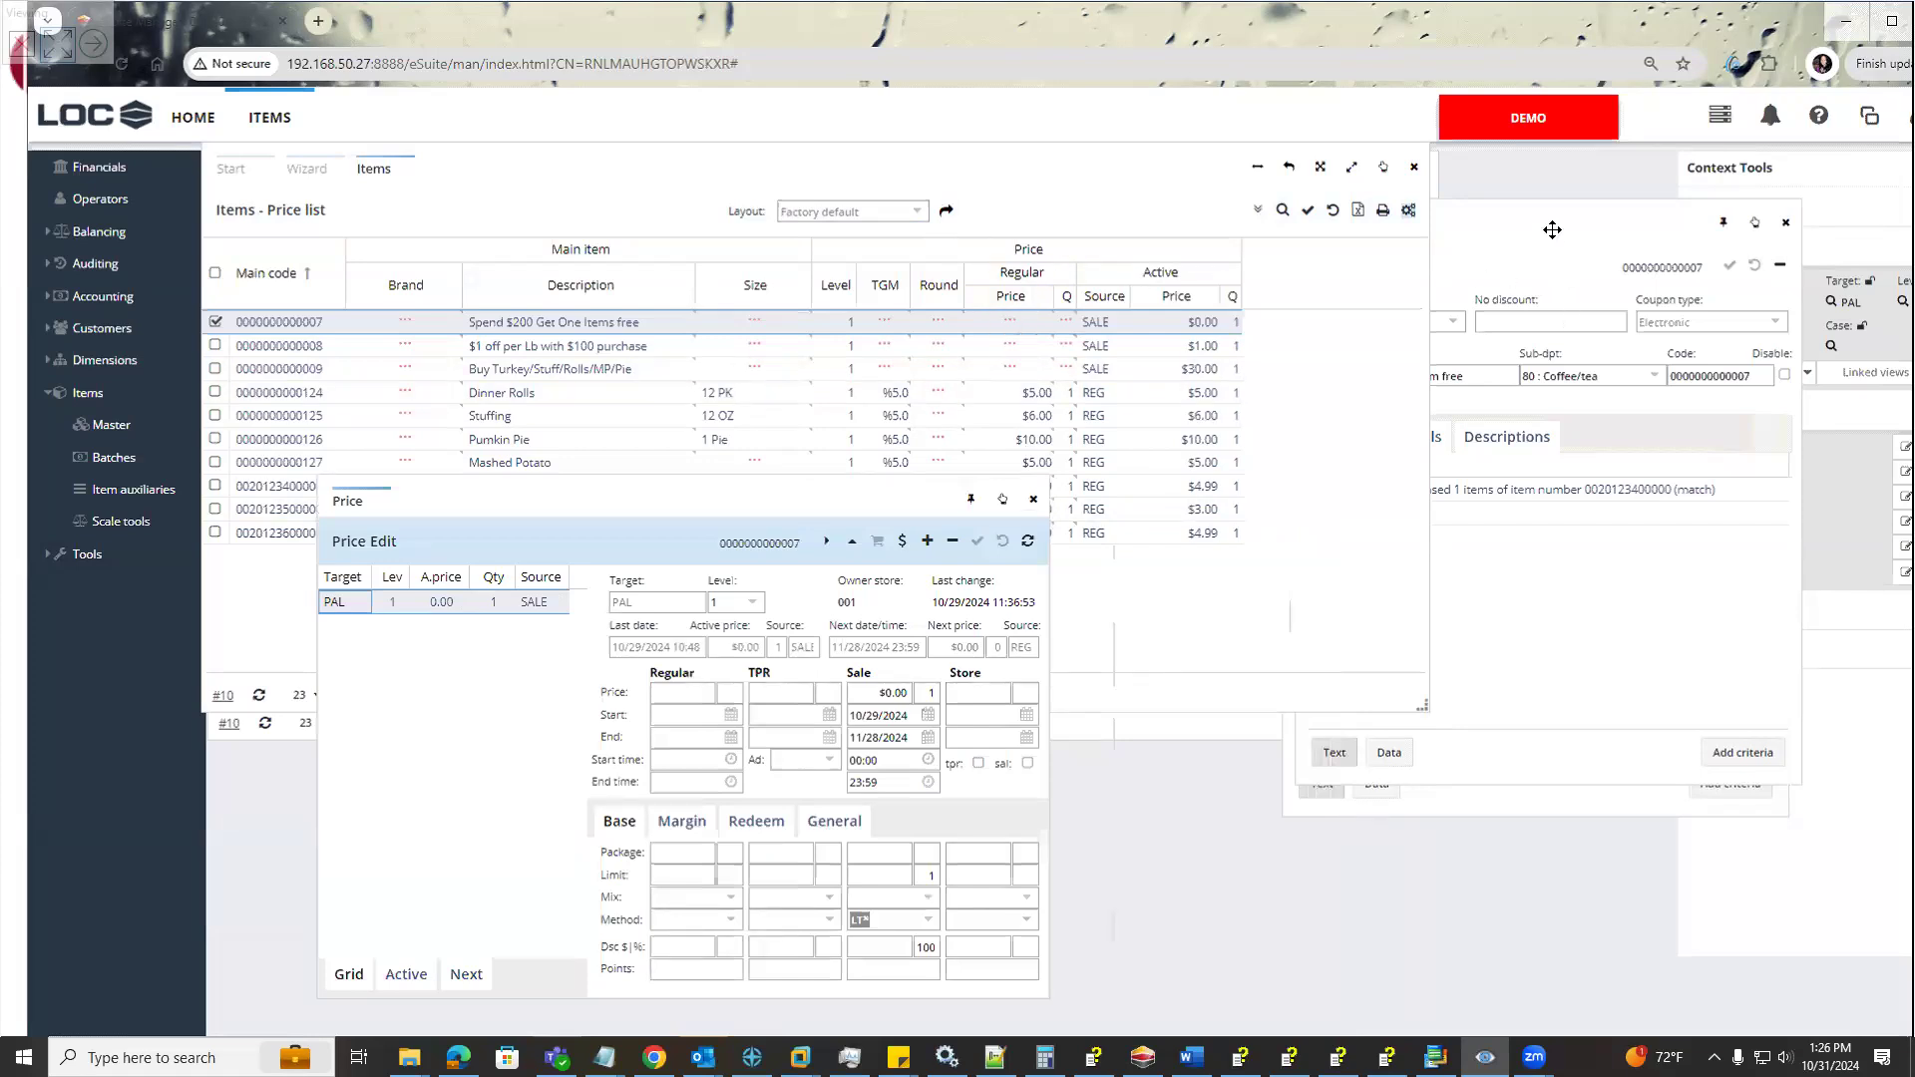
{"action": "left_click_drag", "start_coordinate": [709, 496], "coordinate": [956, 530]}
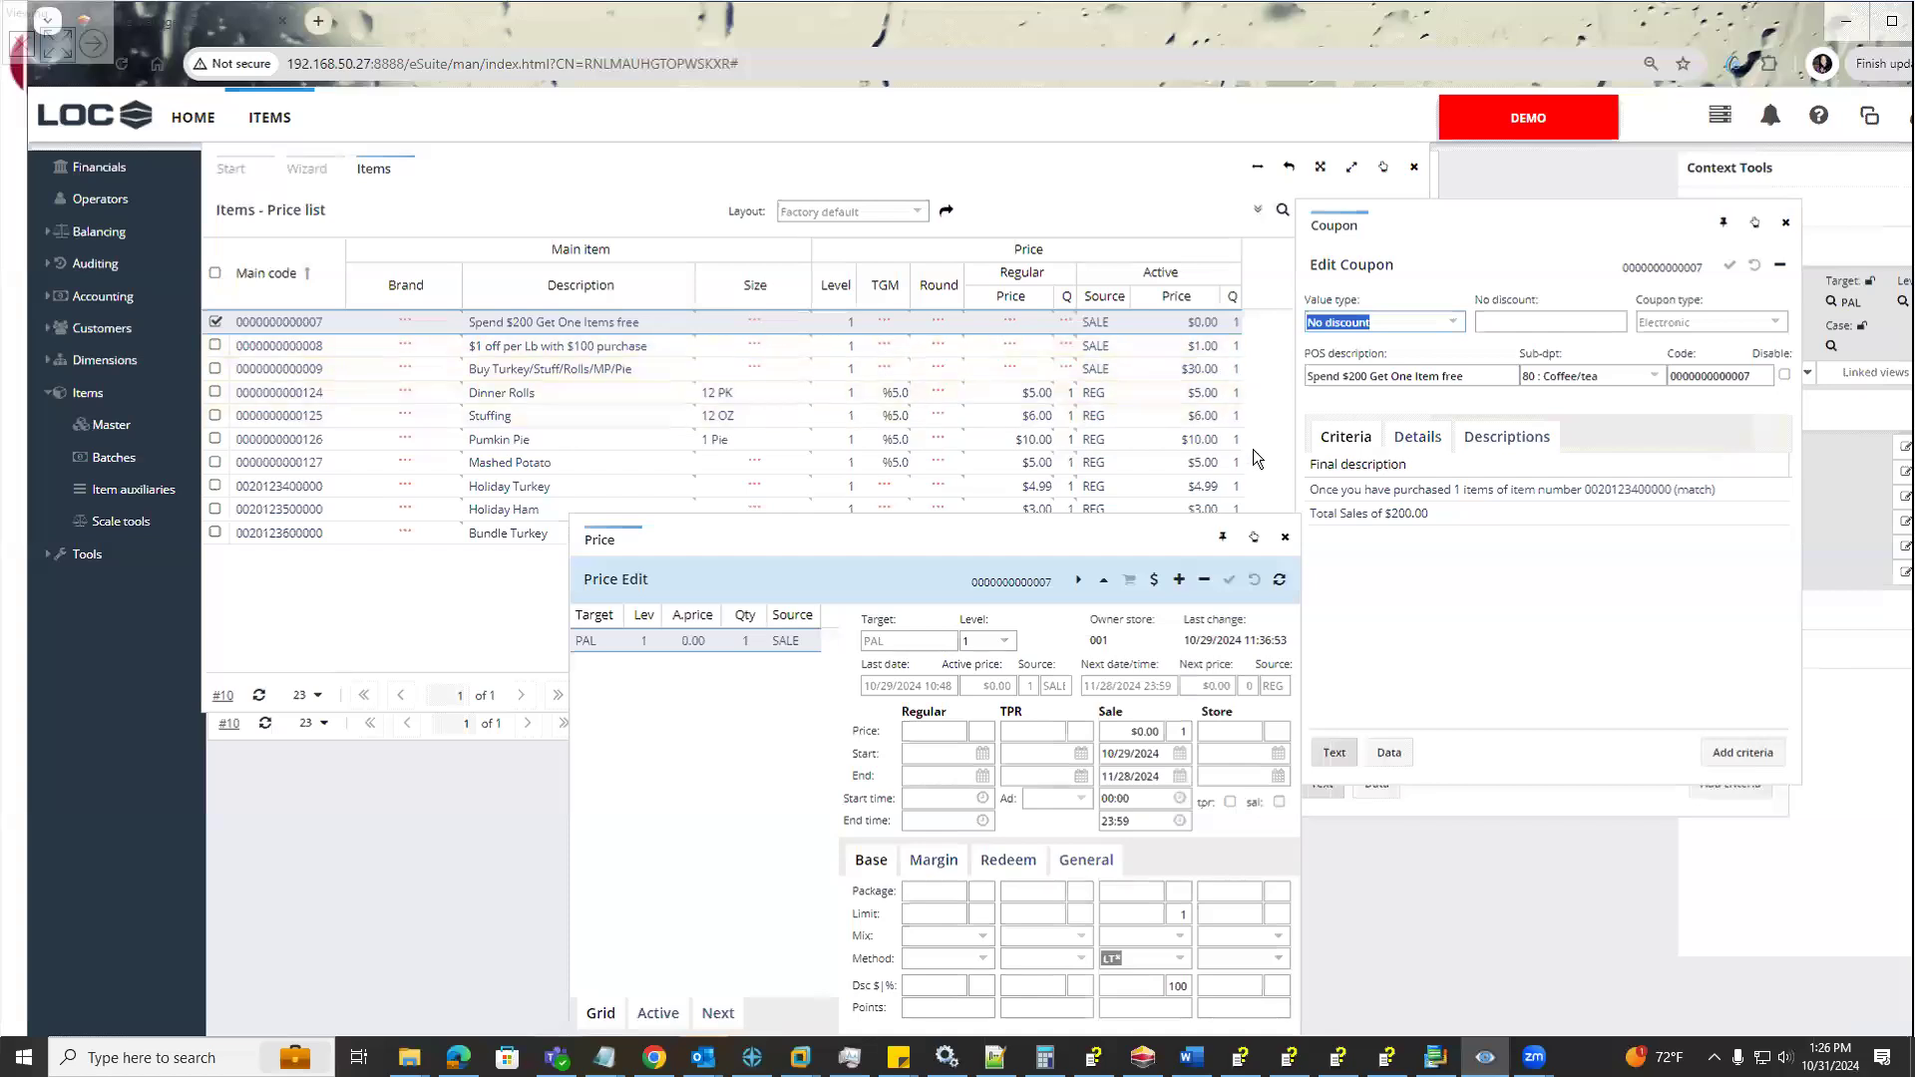
Select the Buy Turkey/Stuff/Rolls/MP/Pie coupon in the price list and examine its coupon criteria
{"action": "left_click", "coordinate": [880, 346]}
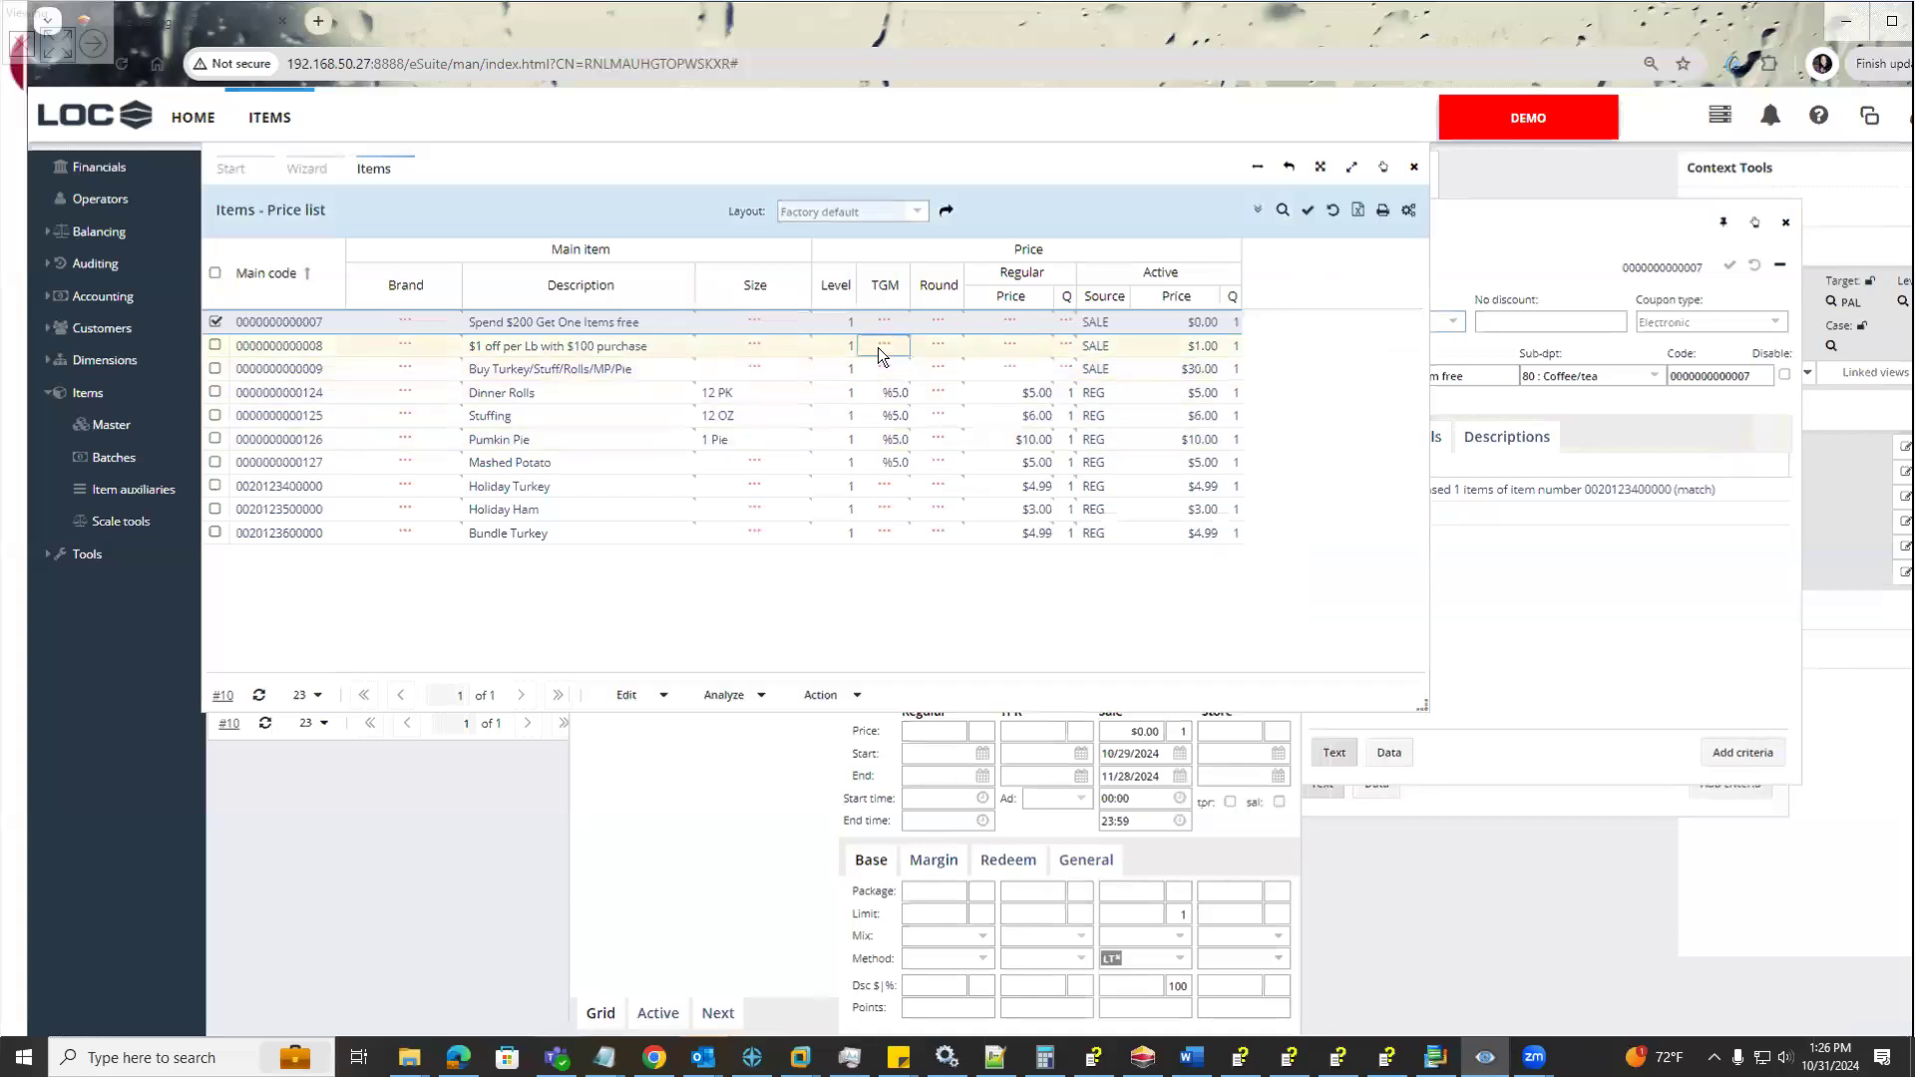
{"action": "left_click", "coordinate": [881, 369]}
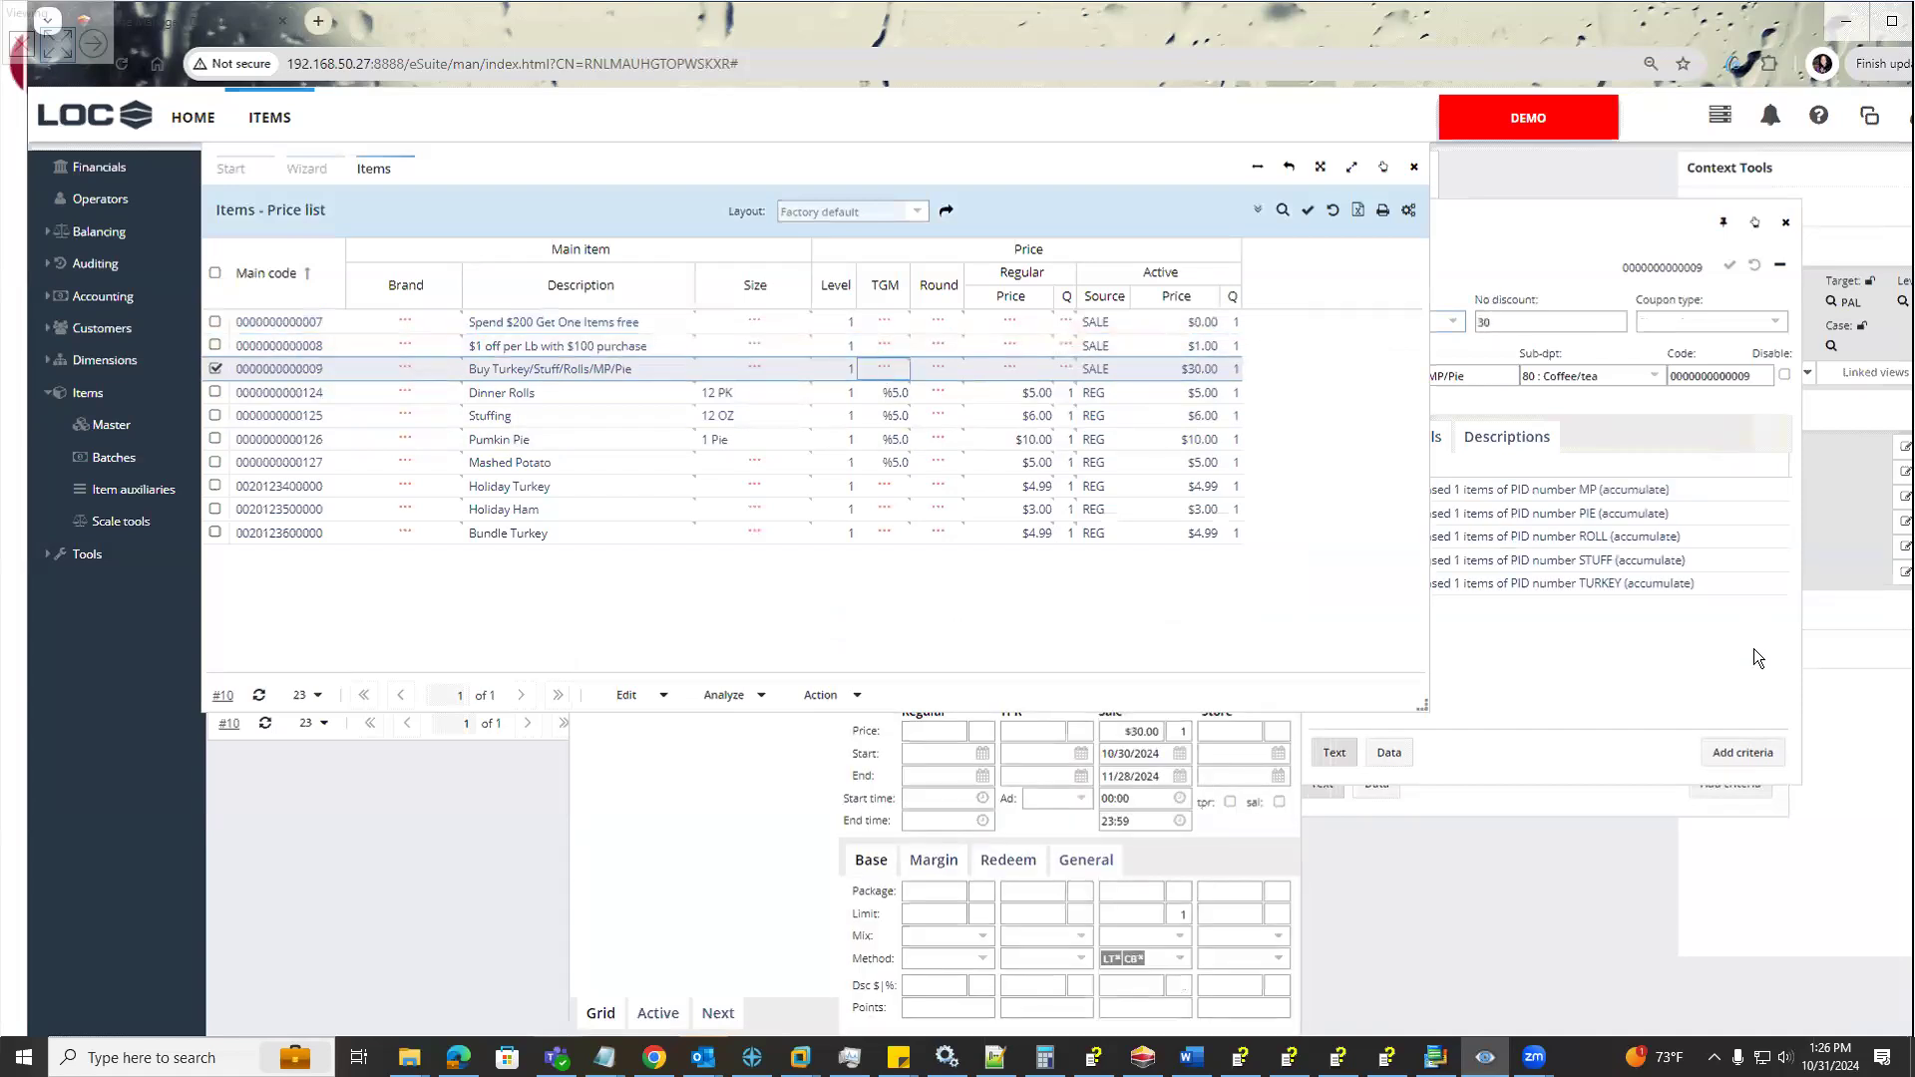
{"action": "left_click", "coordinate": [1620, 642]}
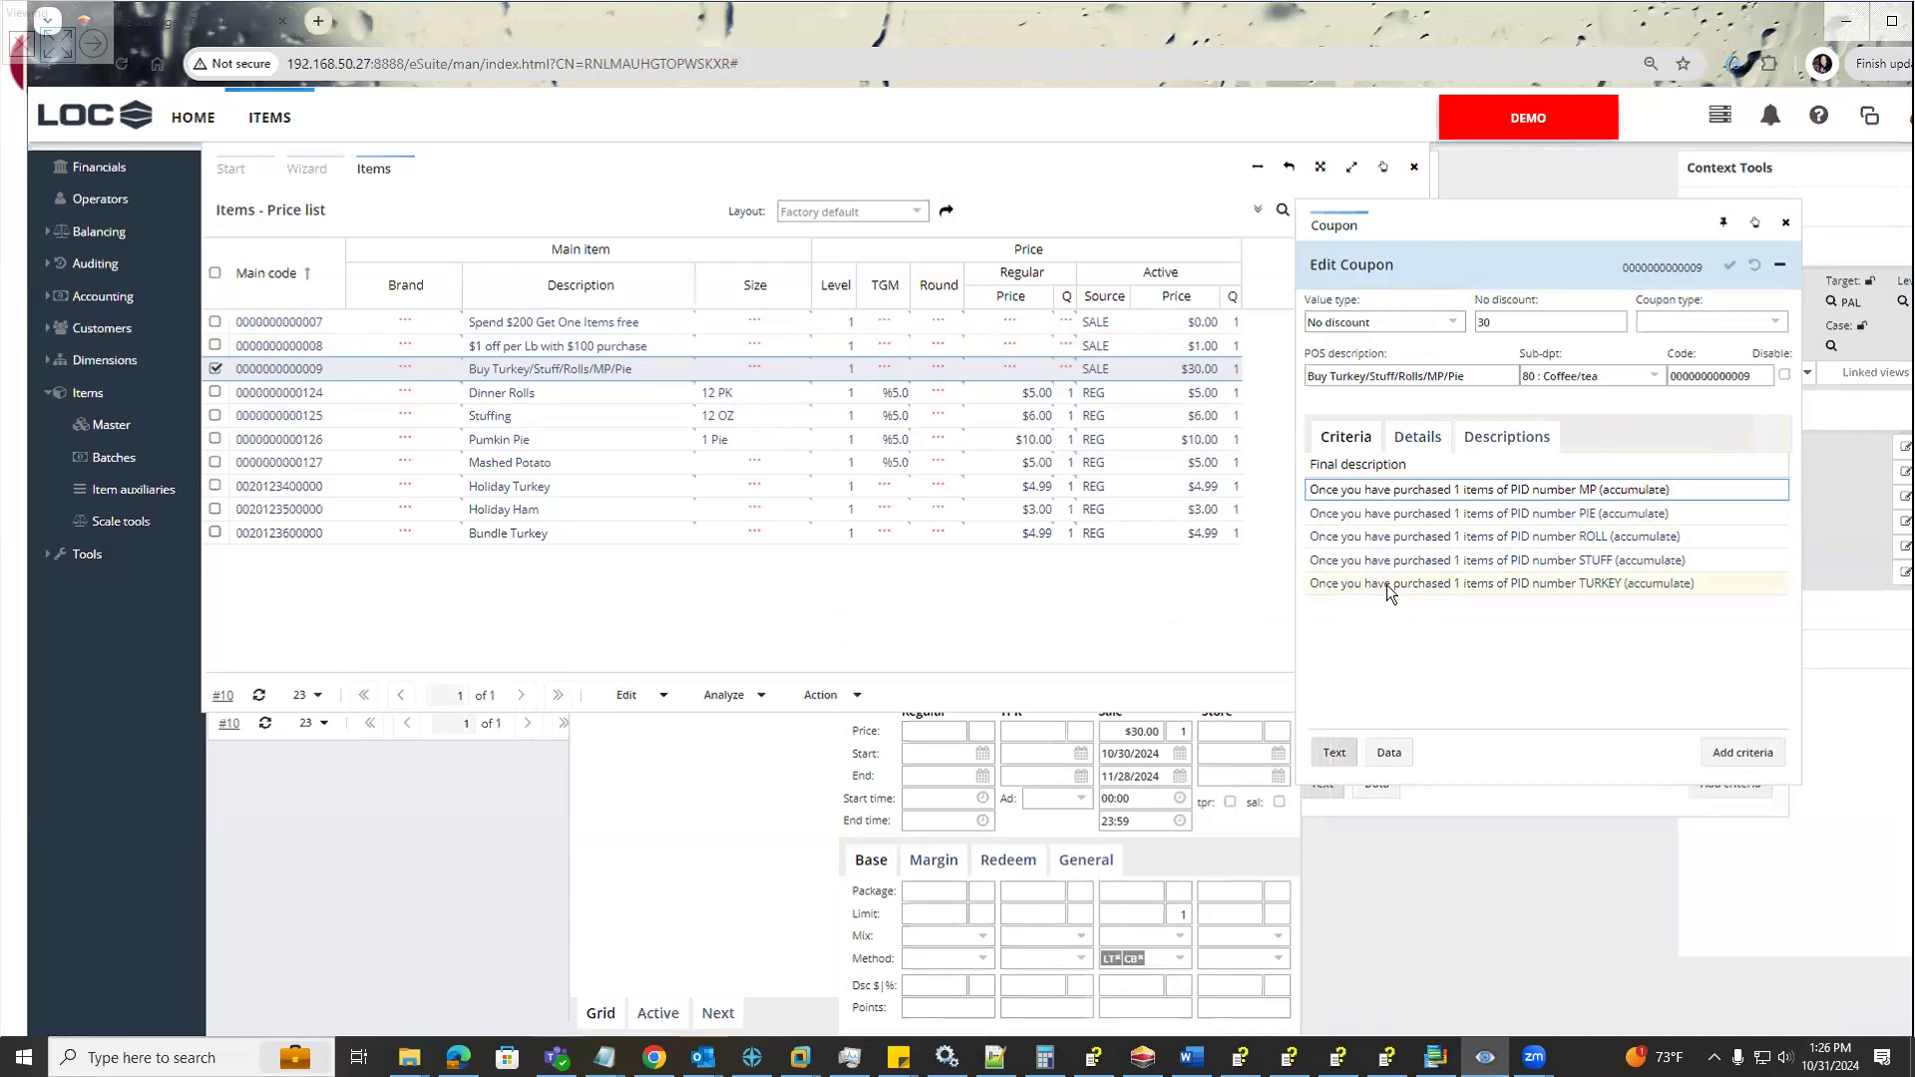
Start a new criterion for the Buy Turkey/Stuff/Rolls/MP/Pie coupon with the type Promo id sales
{"action": "left_click", "coordinate": [1755, 760]}
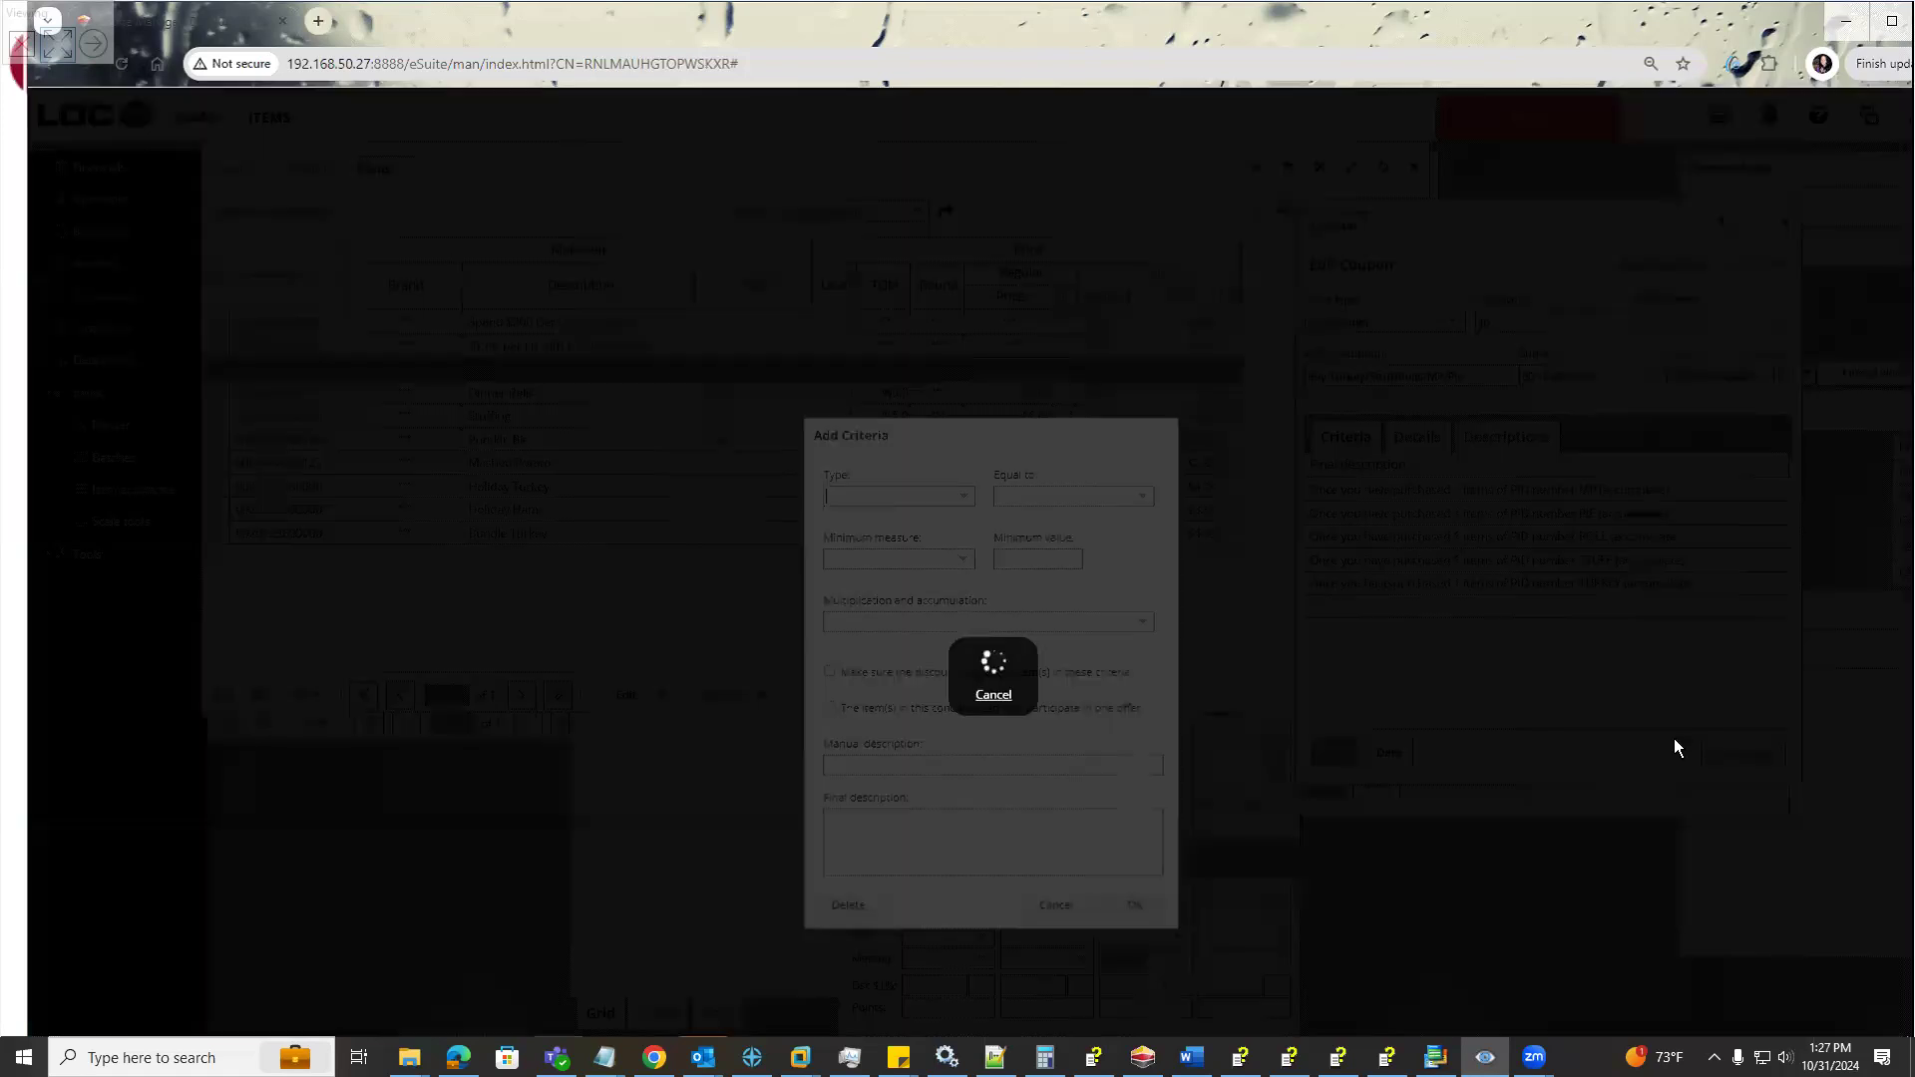
{"action": "left_click", "coordinate": [968, 498]}
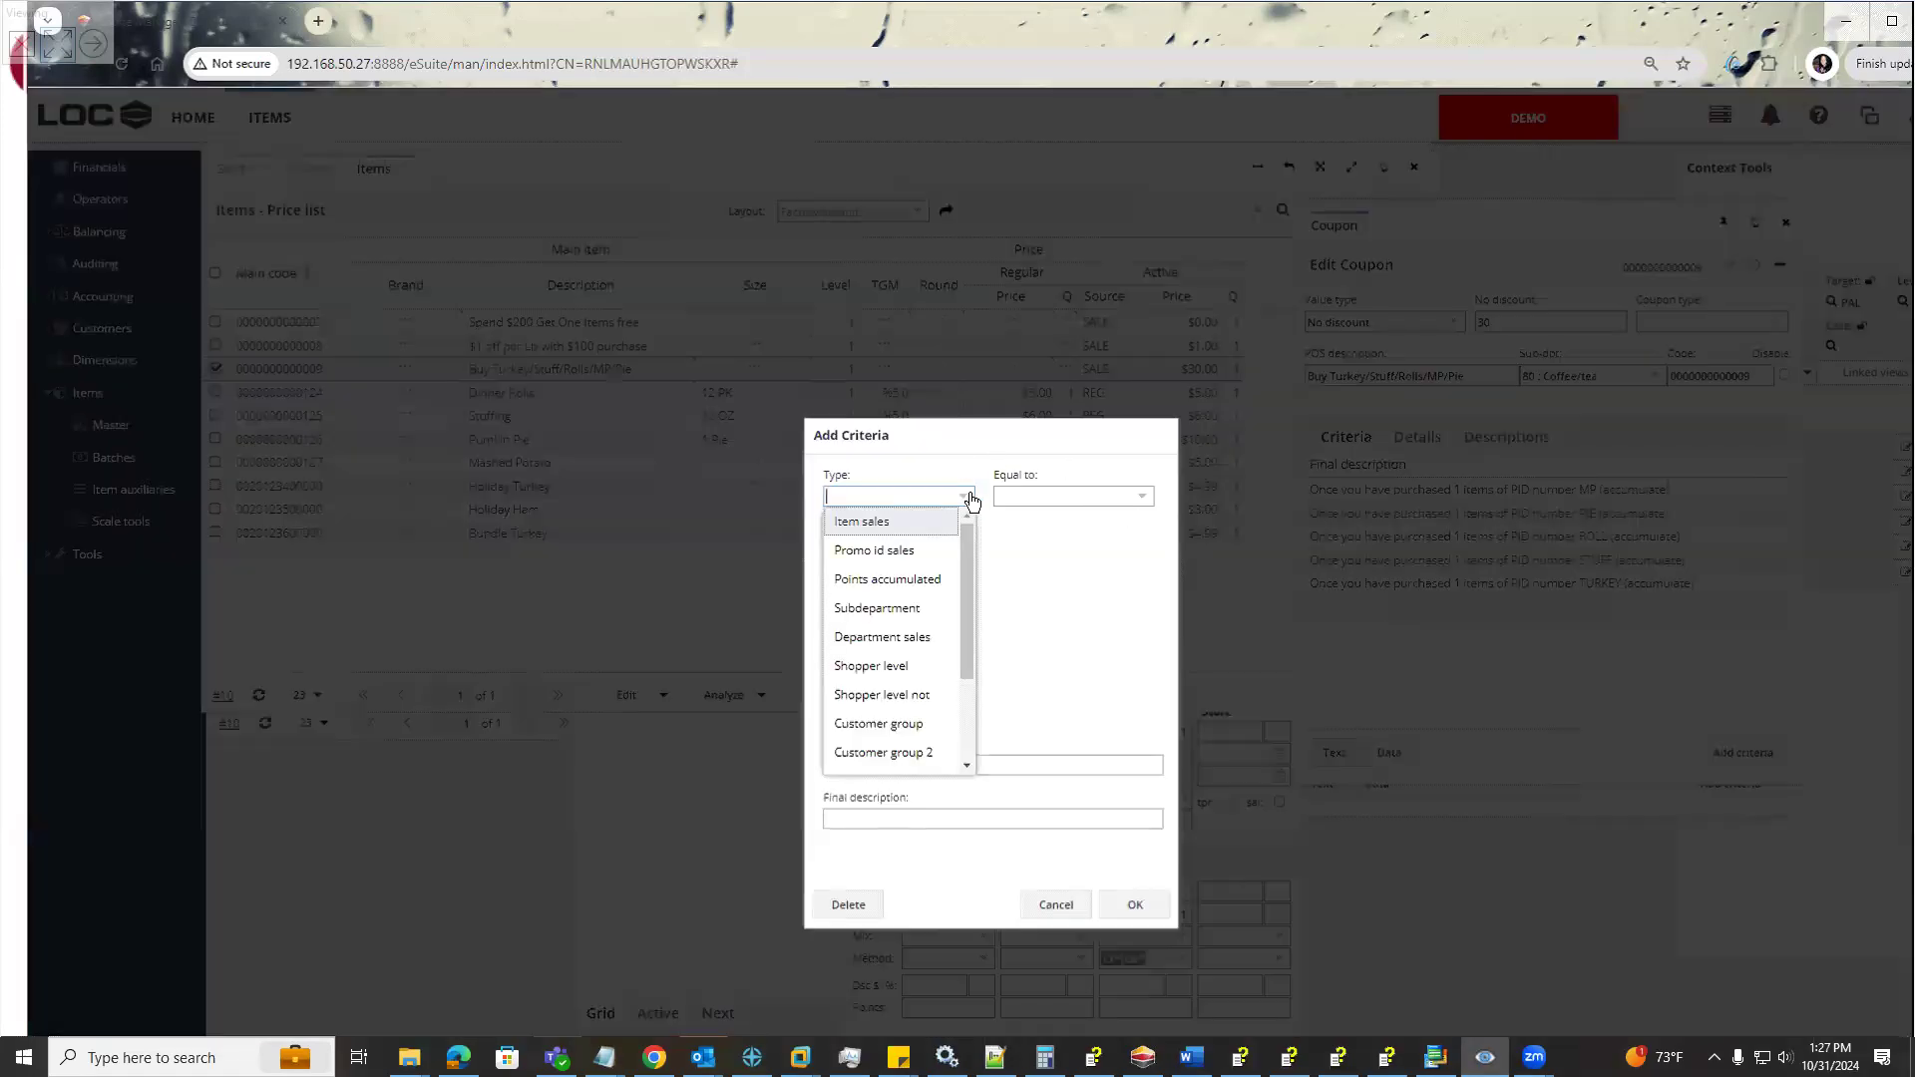
{"action": "left_click", "coordinate": [955, 549]}
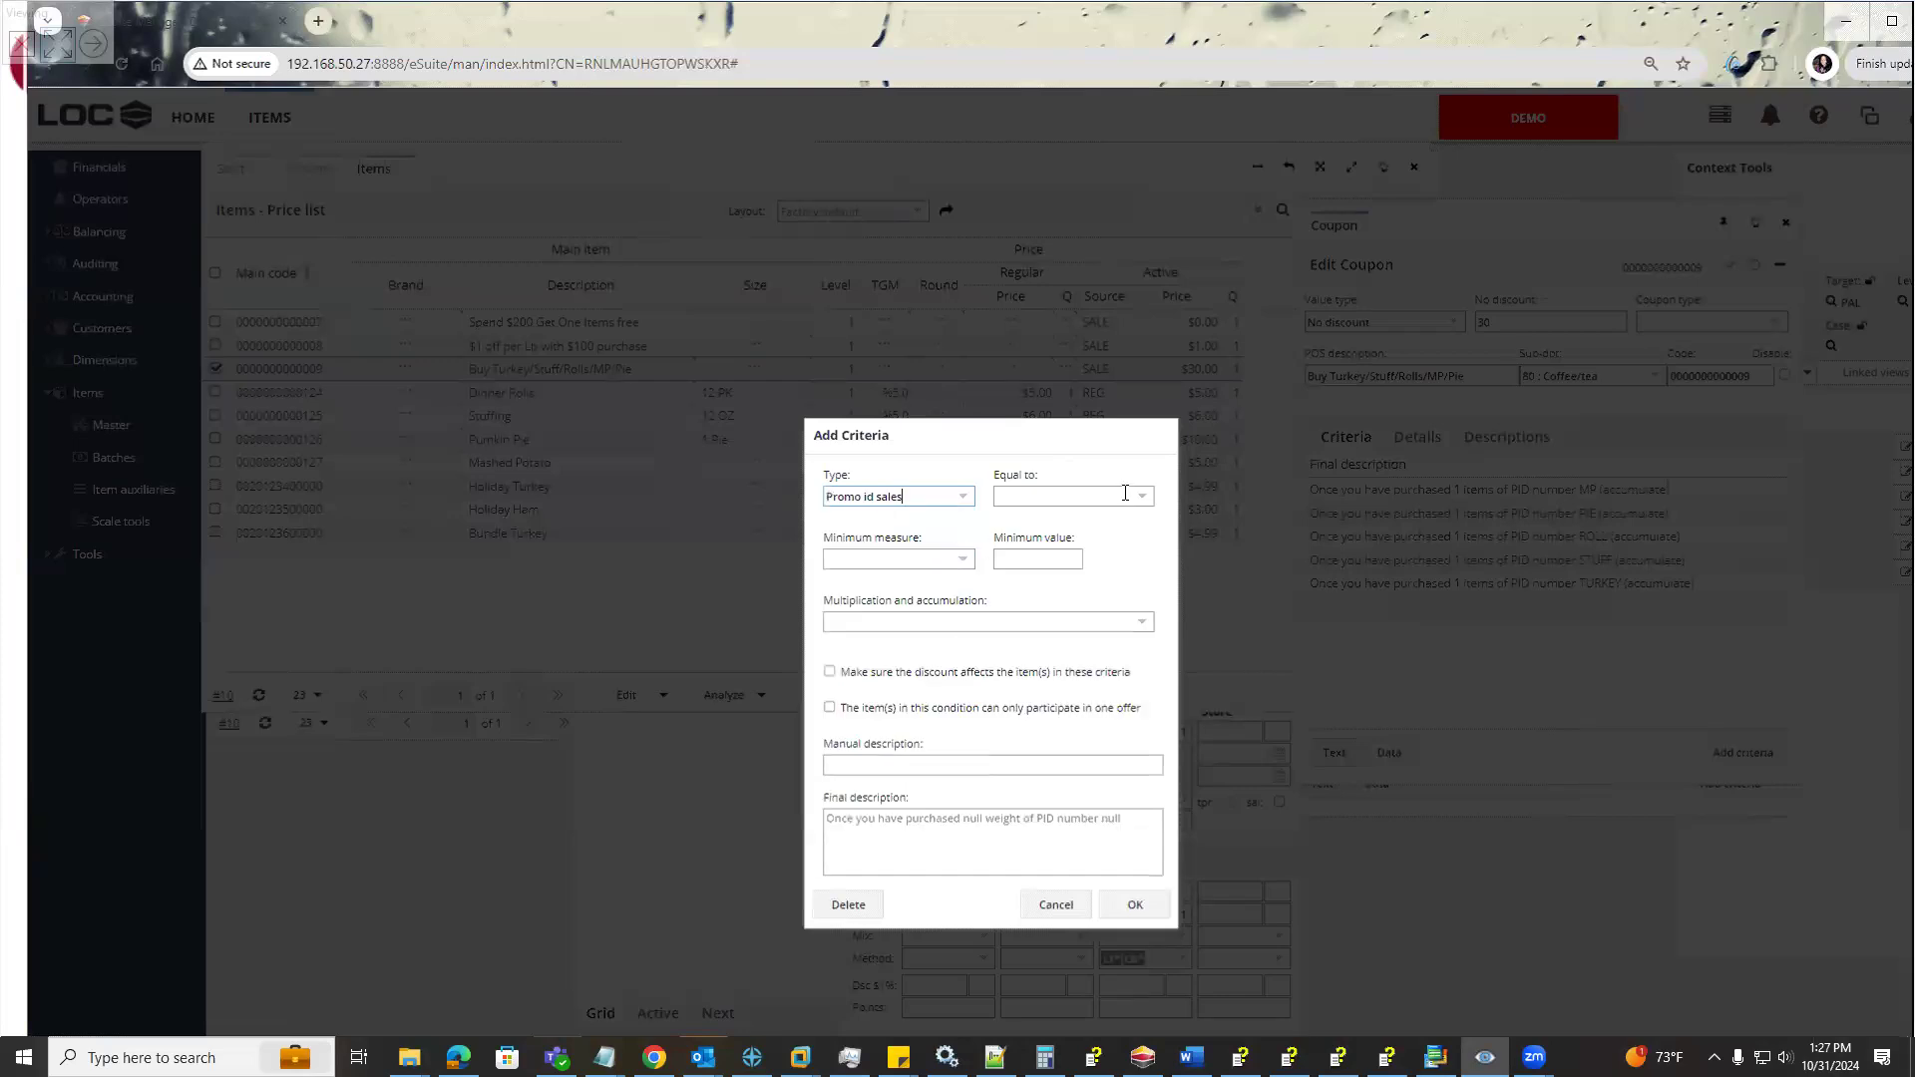
Try to look up the promo ID "pie" for the criterion's Equal to value
{"action": "left_click", "coordinate": [1141, 497]}
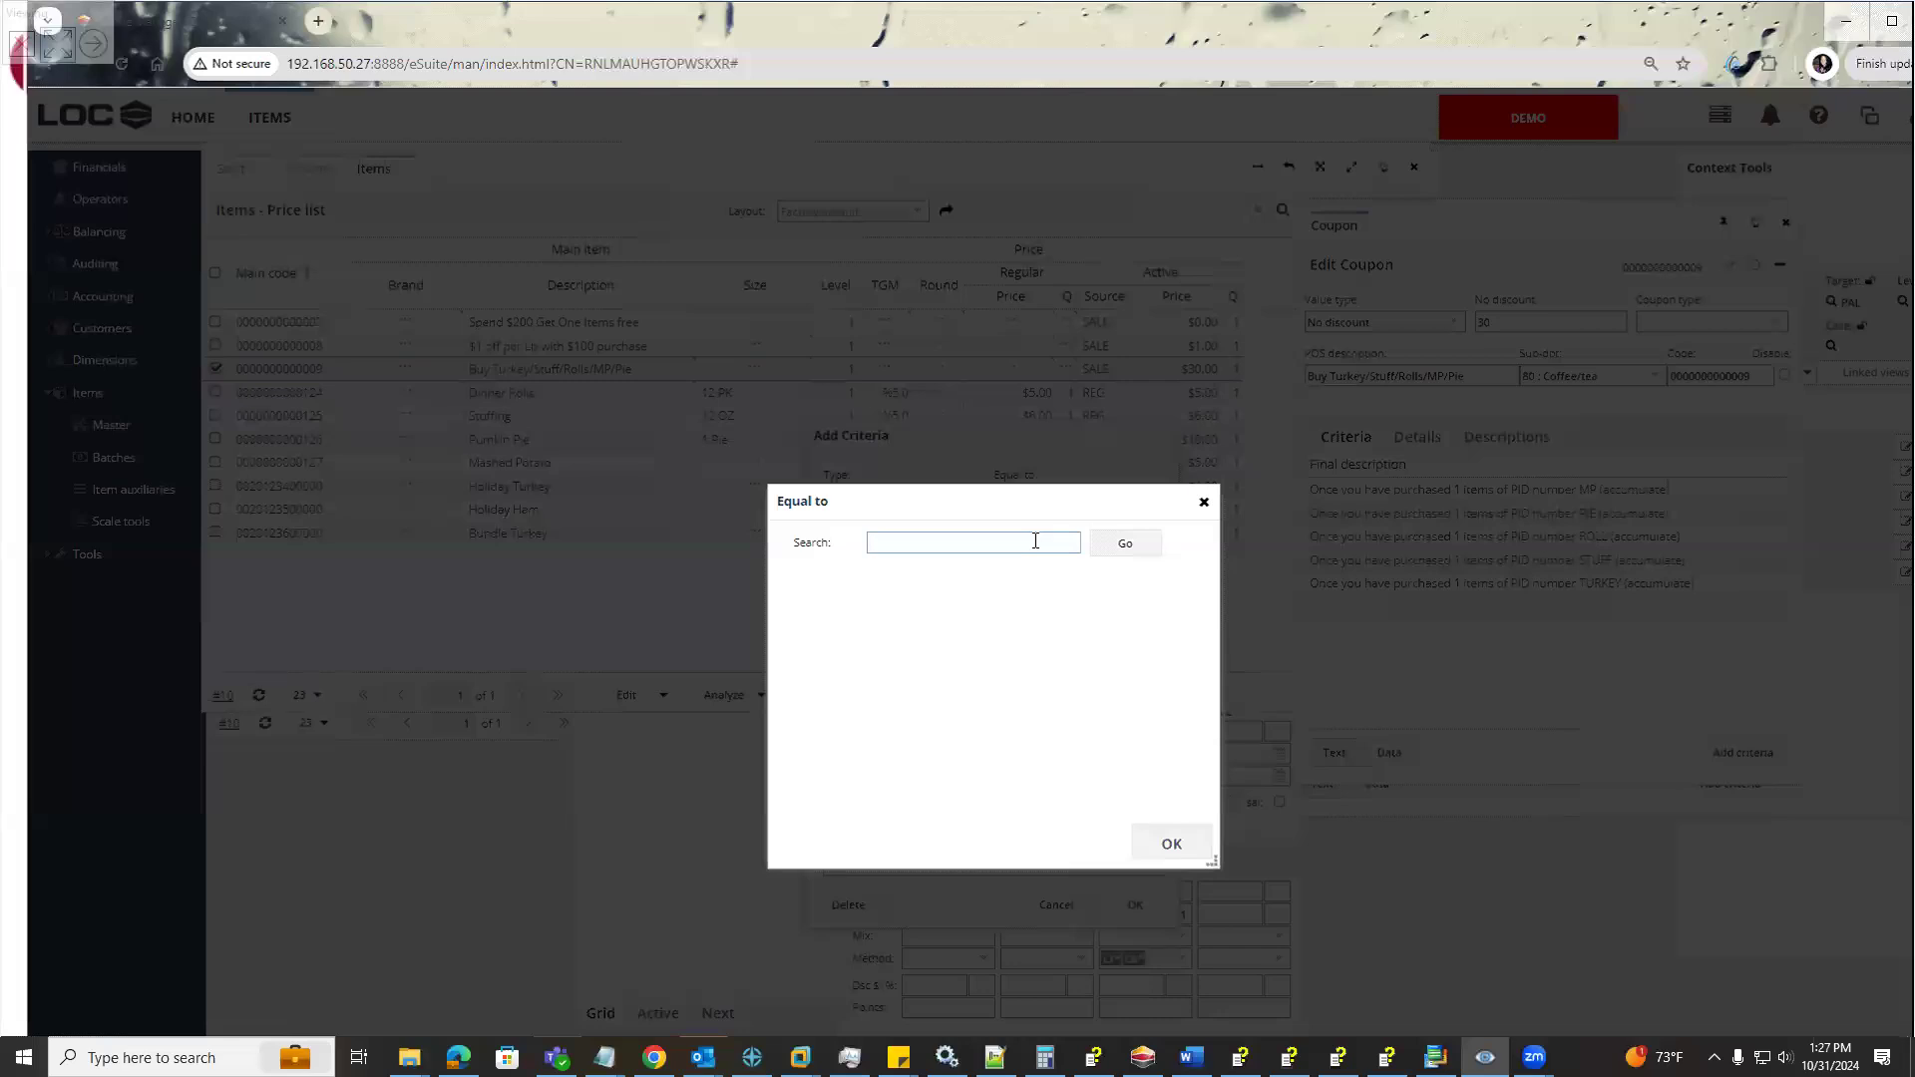
{"action": "type", "text": "pie"}
{"action": "left_click", "coordinate": [1173, 844]}
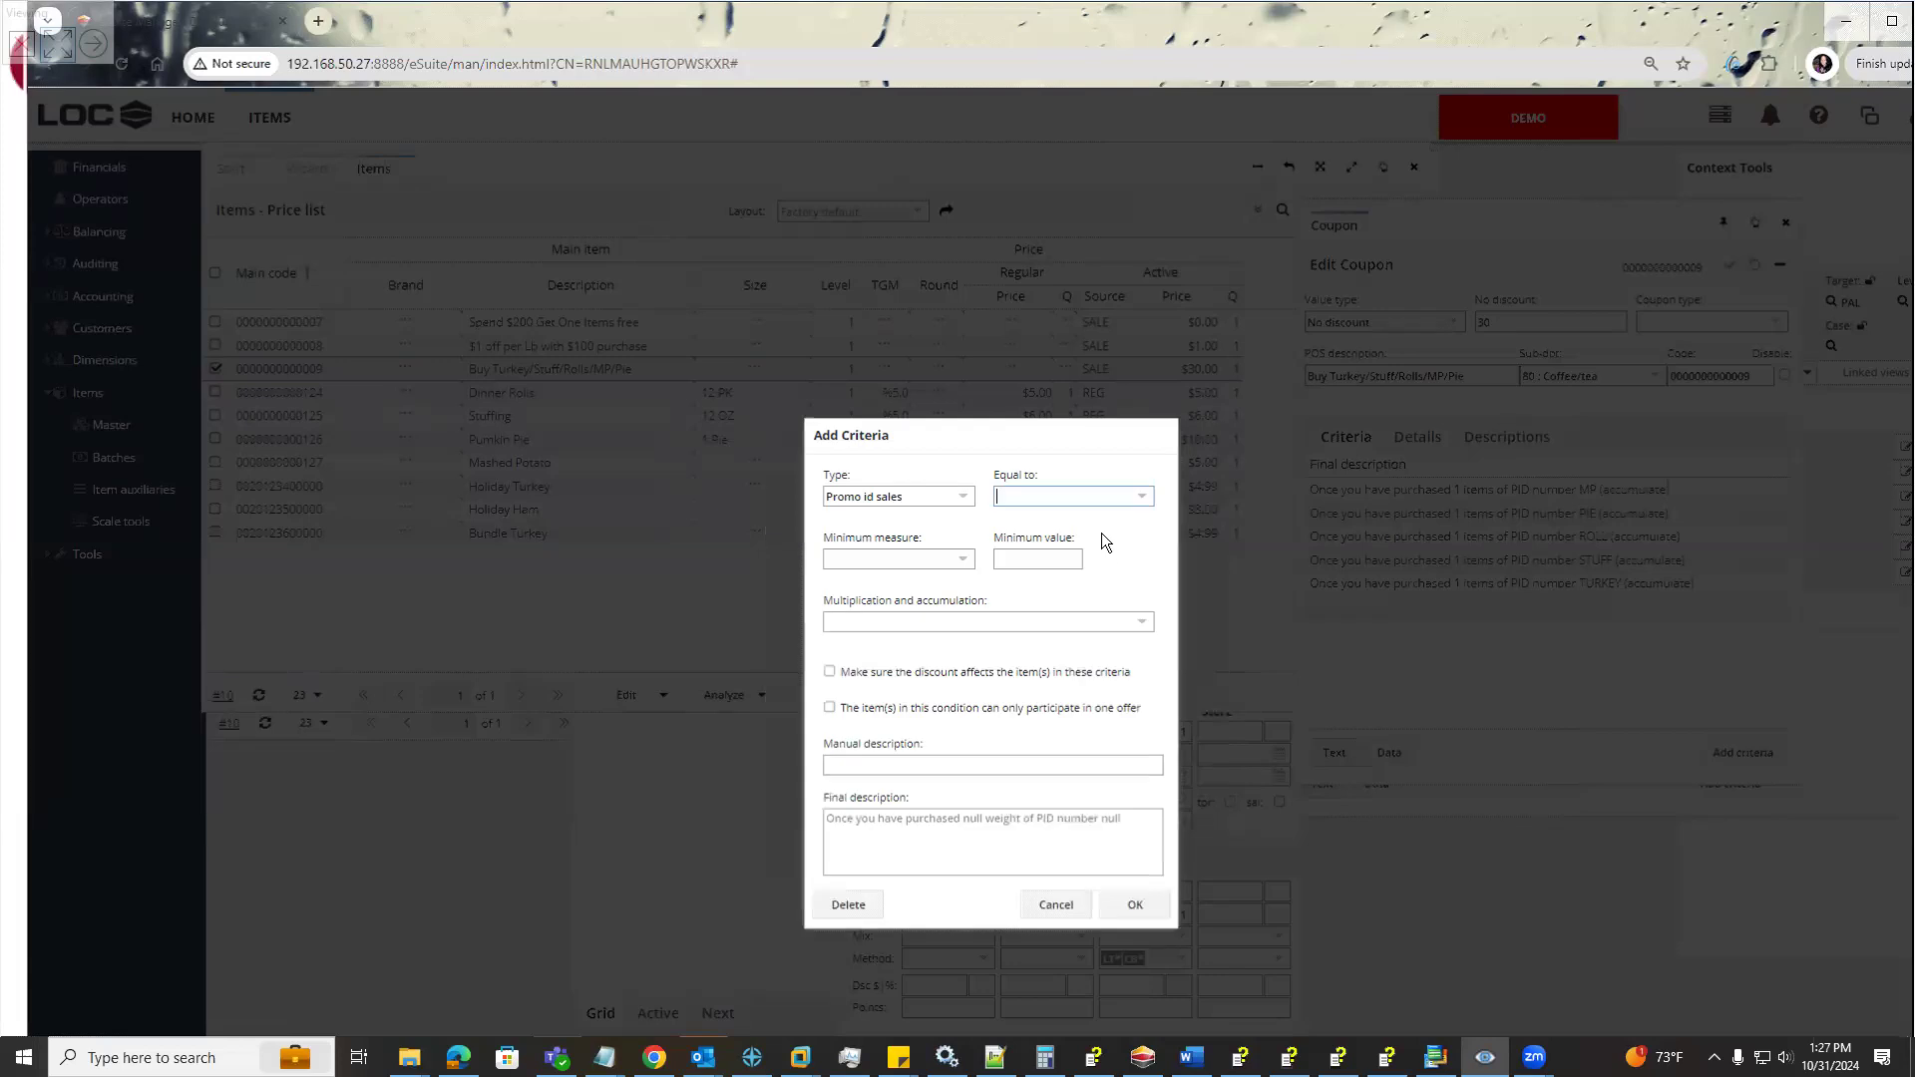
{"action": "left_click", "coordinate": [1141, 498]}
{"action": "left_click", "coordinate": [1204, 503]}
Set the criterion's minimum measure to Quantity with a minimum value of 1 and its Equal to value to PIE
{"action": "left_click", "coordinate": [951, 557]}
{"action": "left_click", "coordinate": [964, 560]}
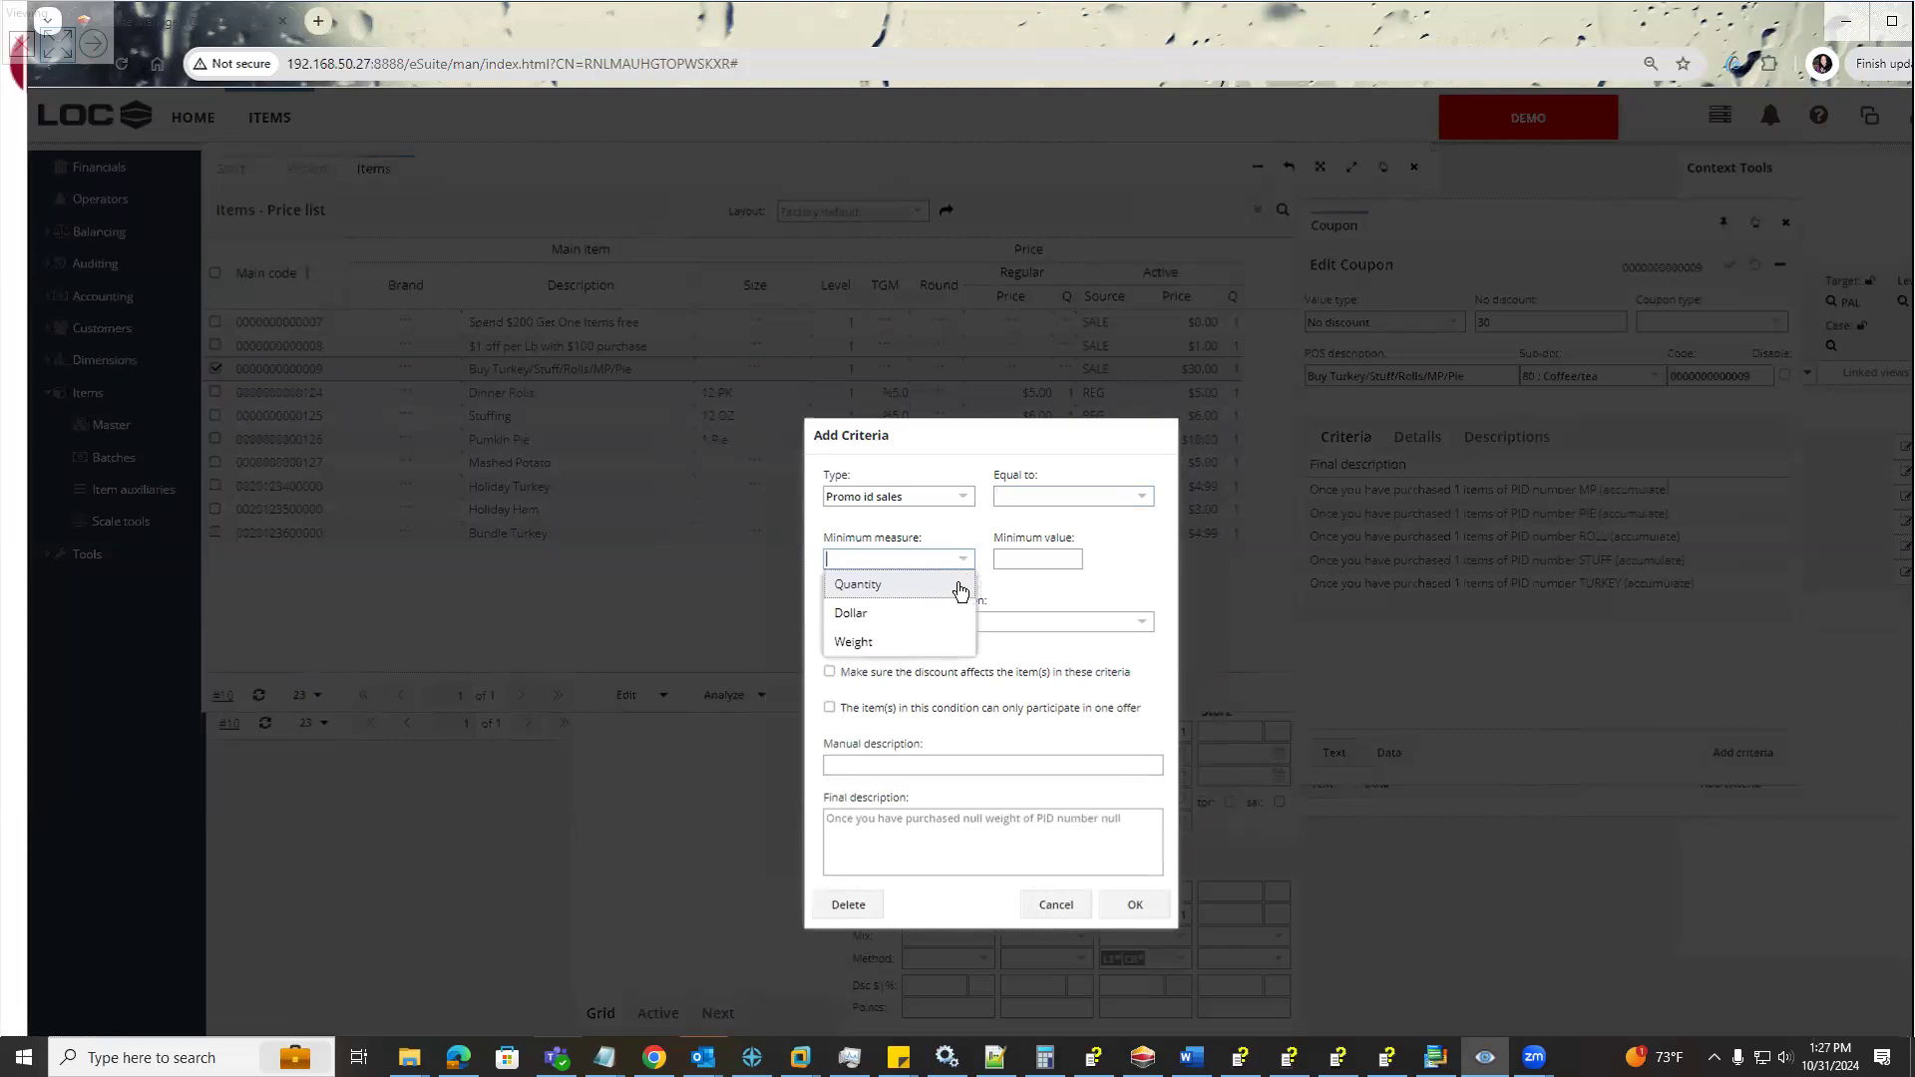
{"action": "left_click", "coordinate": [960, 589]}
{"action": "type", "text": "1"}
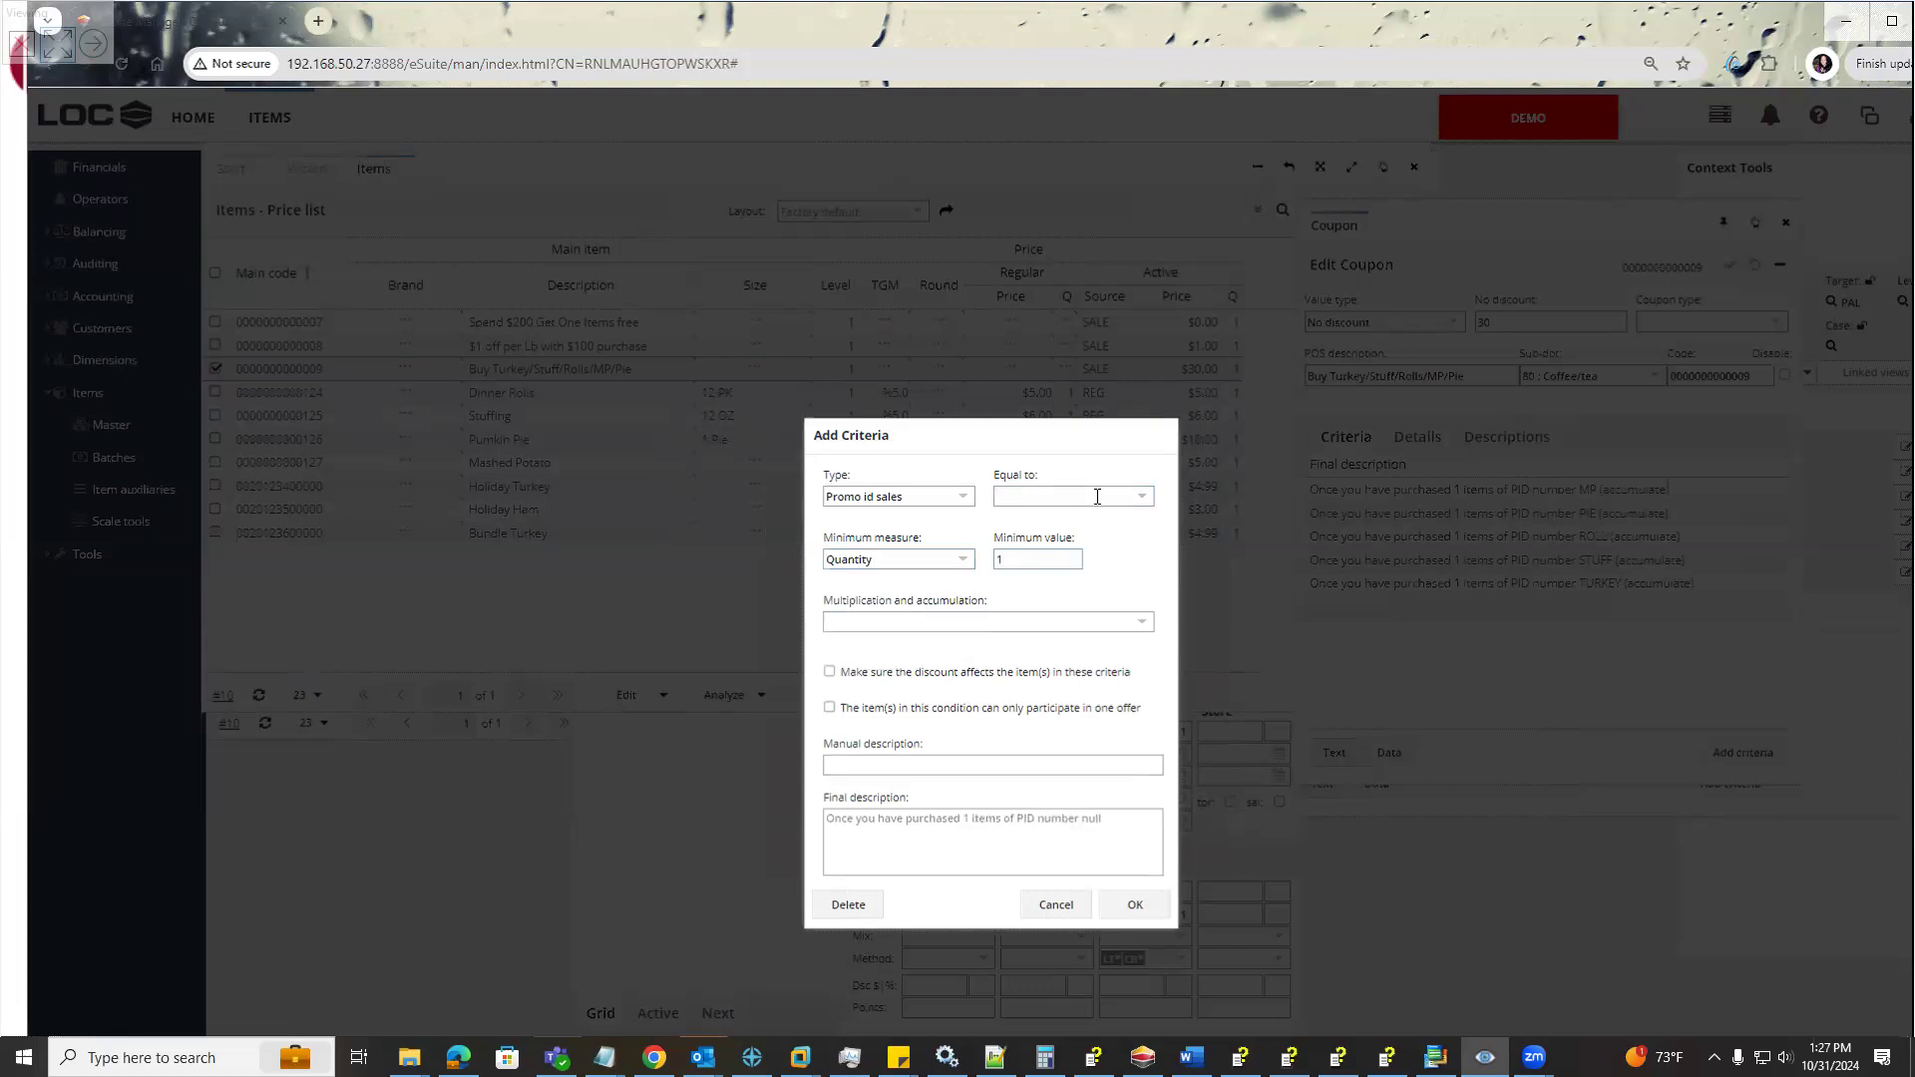
{"action": "type", "text": "PIE"}
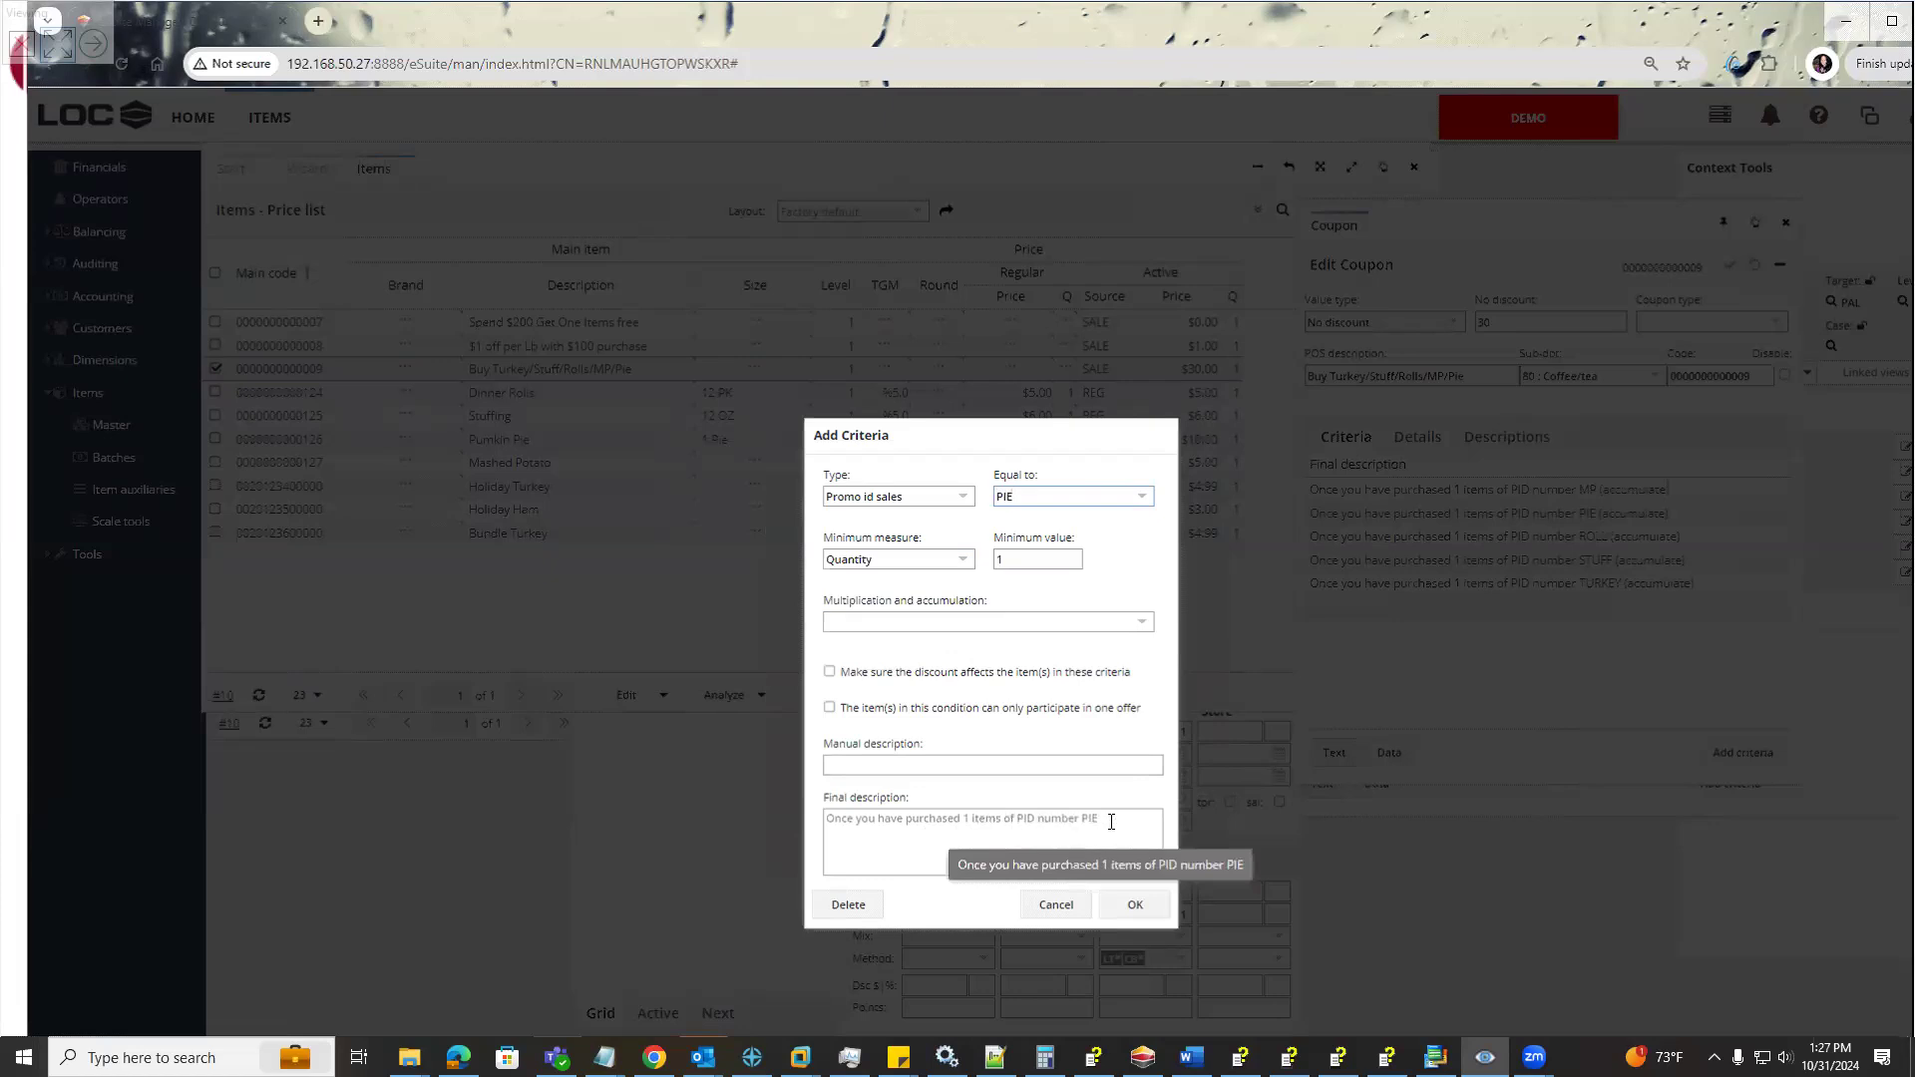
Set the criterion's accumulation to Accumulate for bundle or percent, check its final description and add it to the coupon
{"action": "left_click", "coordinate": [1152, 624]}
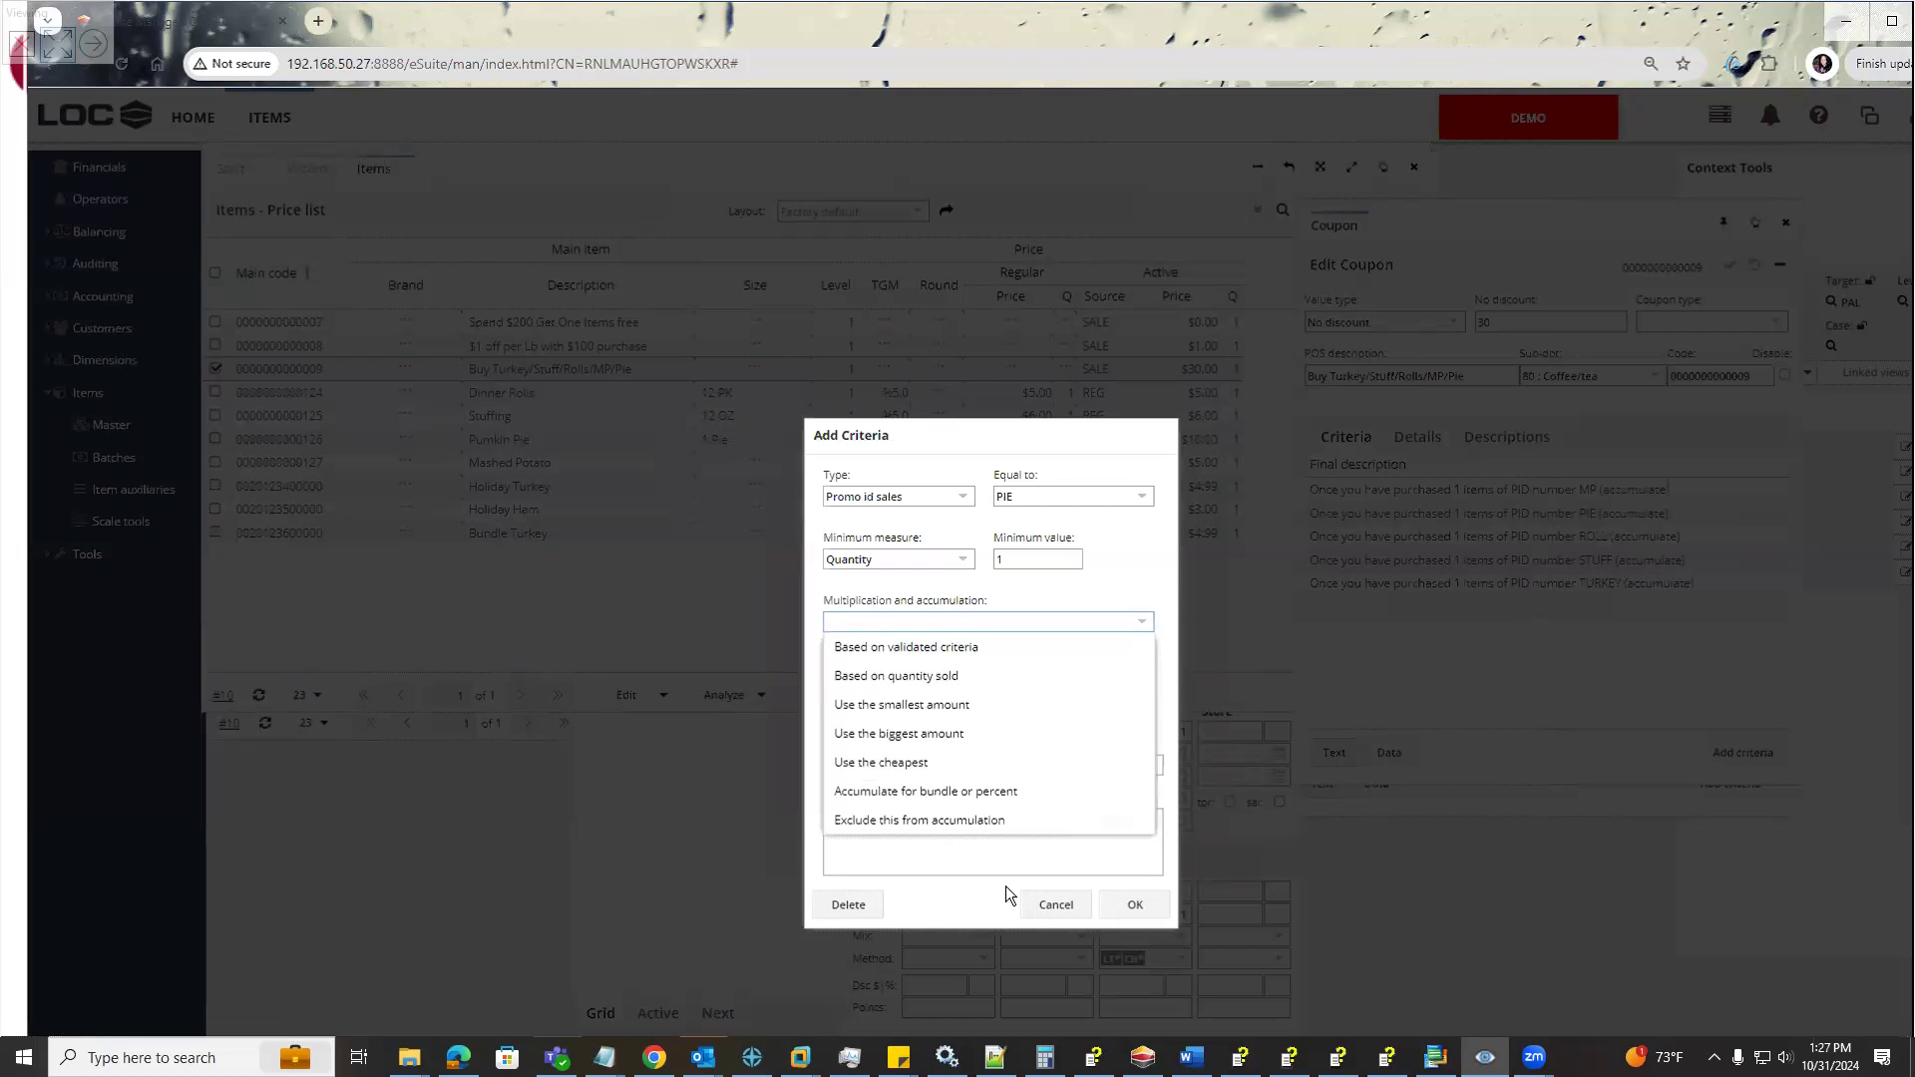
{"action": "left_click", "coordinate": [907, 791]}
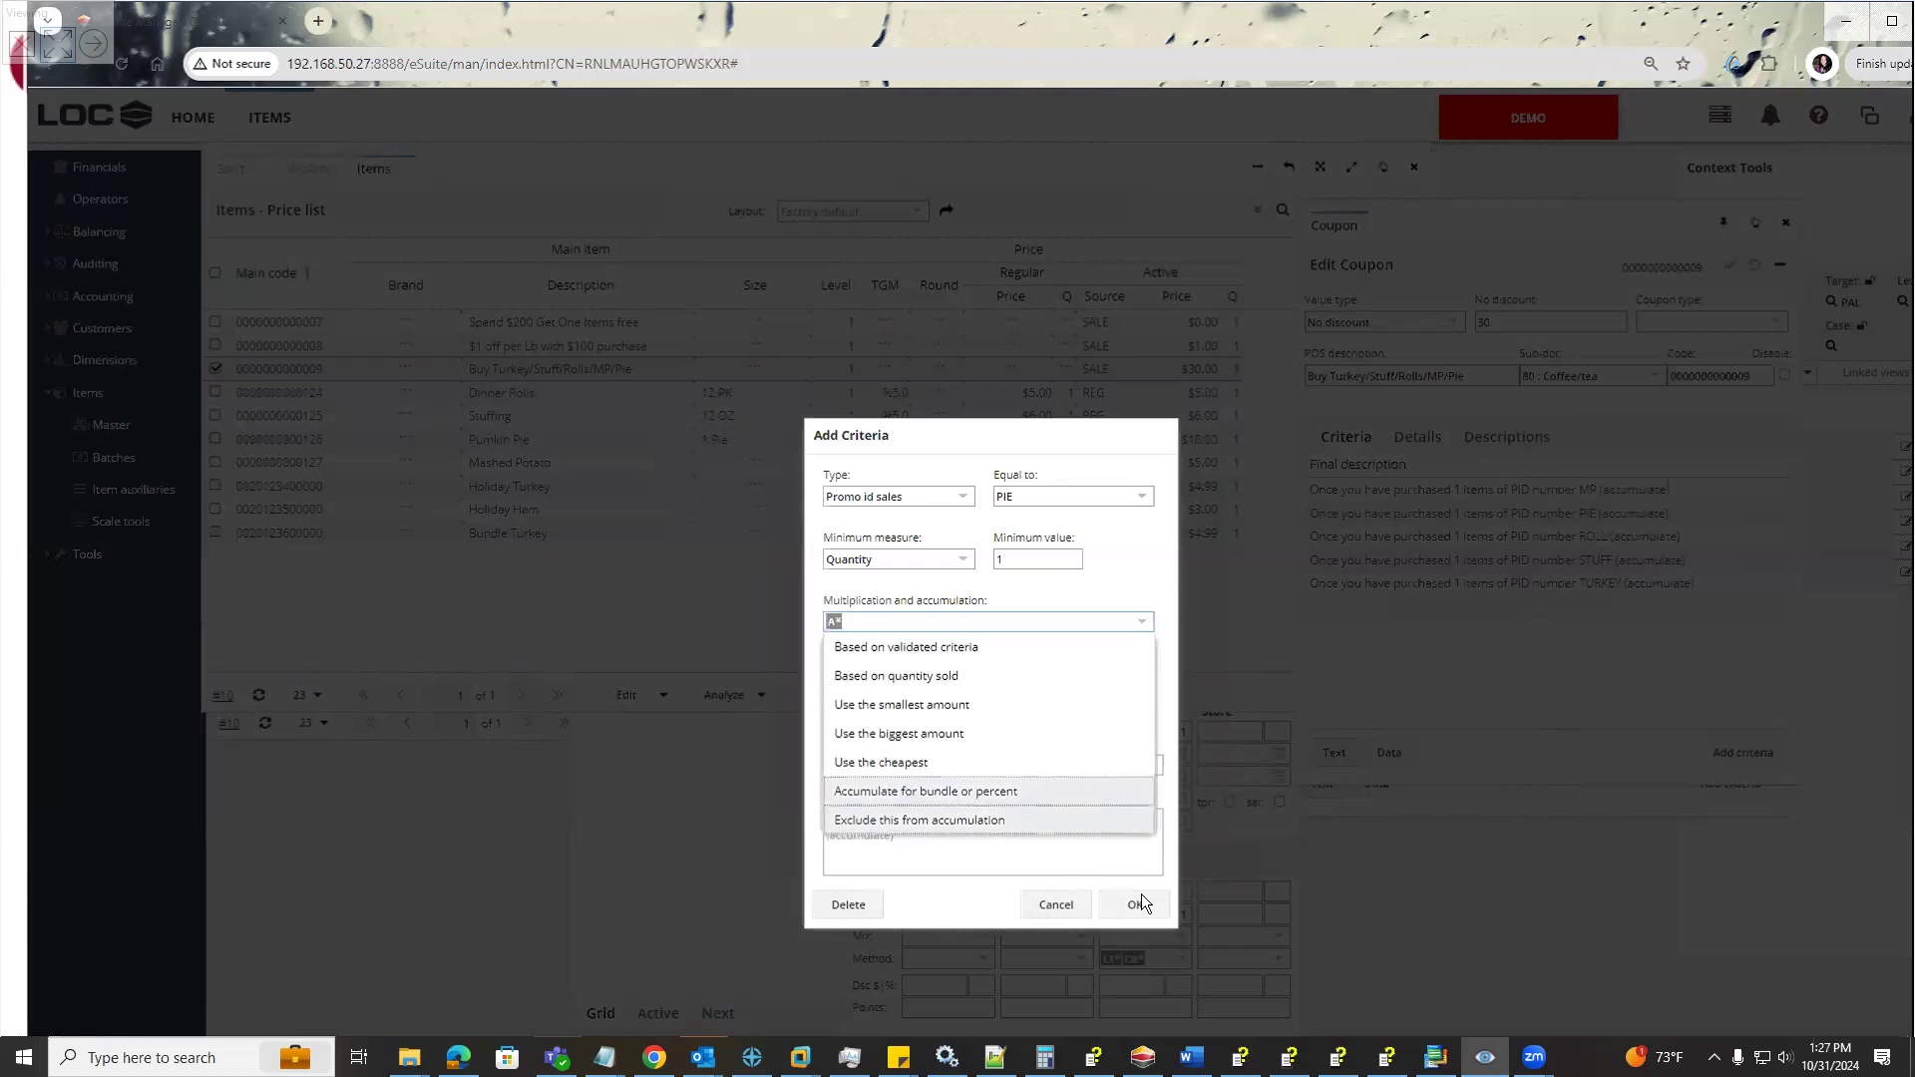
{"action": "left_click", "coordinate": [966, 850]}
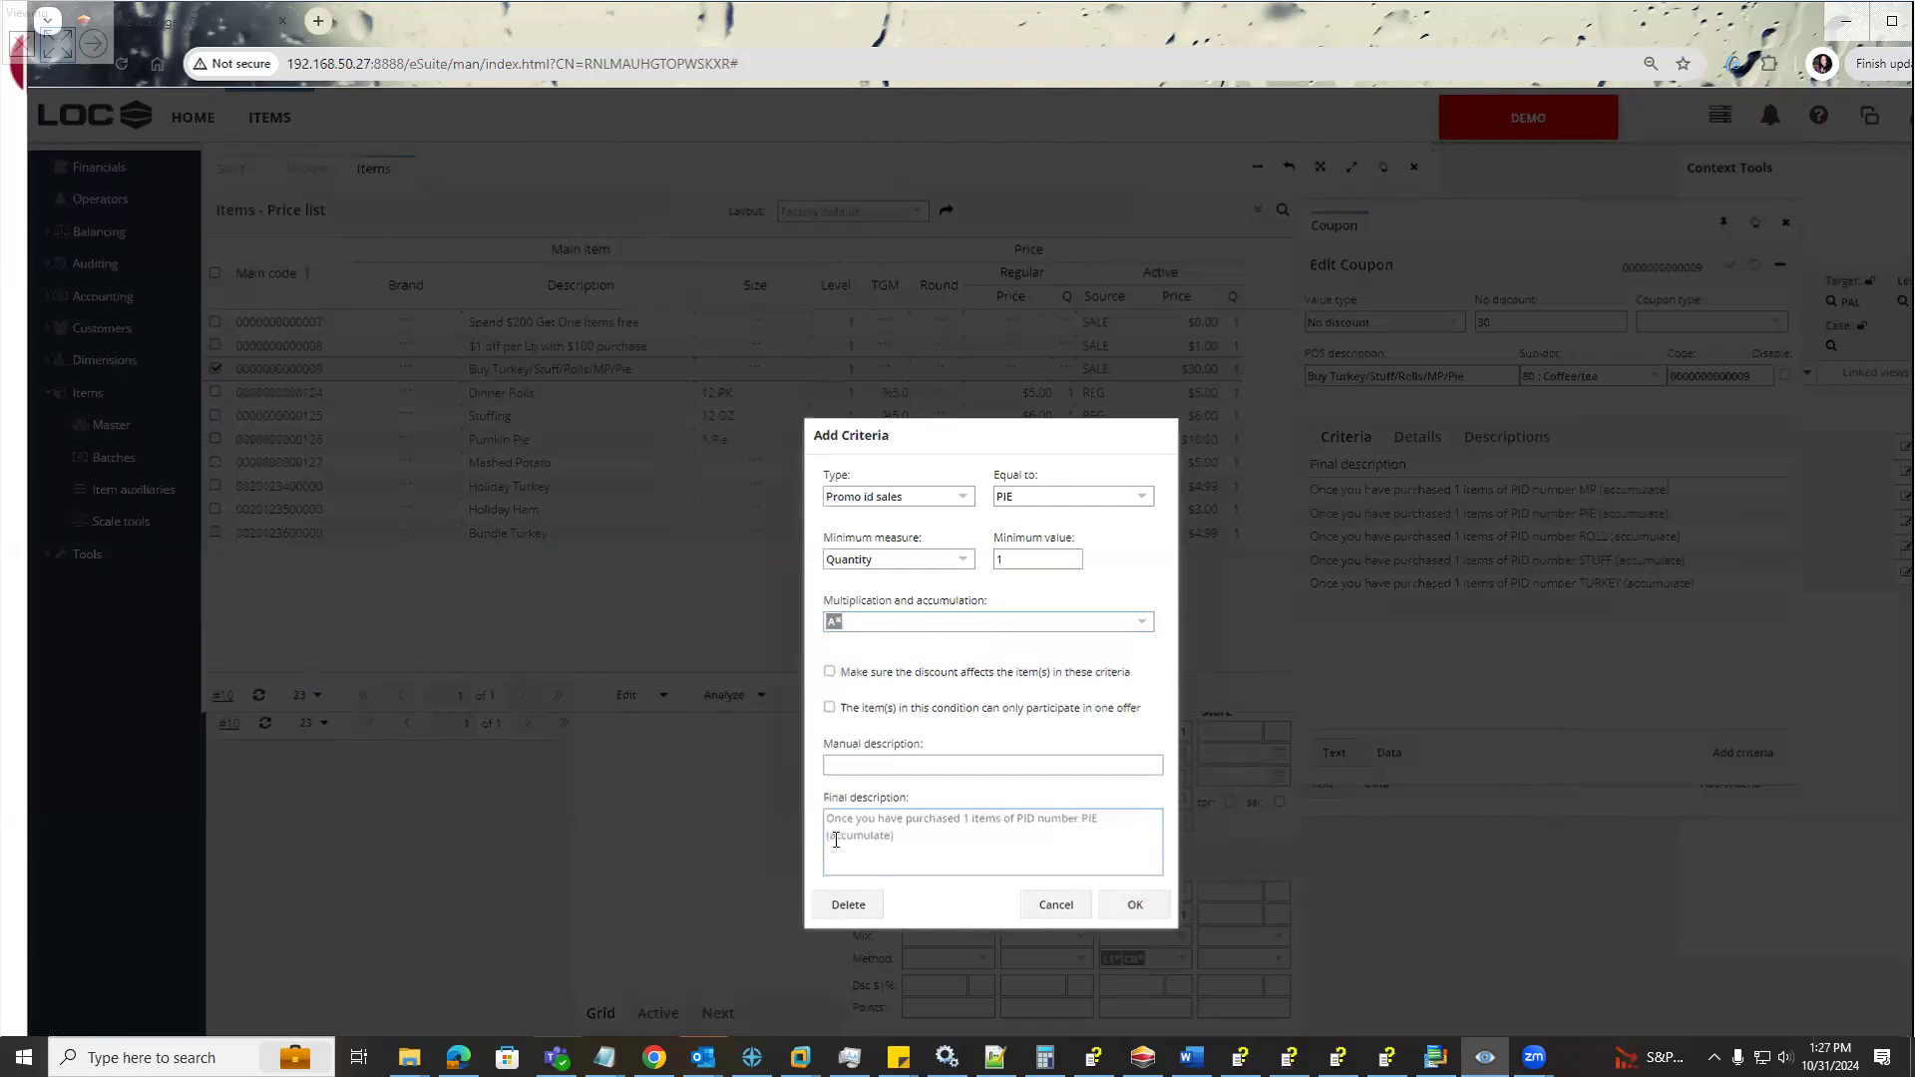
{"action": "left_click_drag", "start_coordinate": [959, 848], "coordinate": [784, 818]}
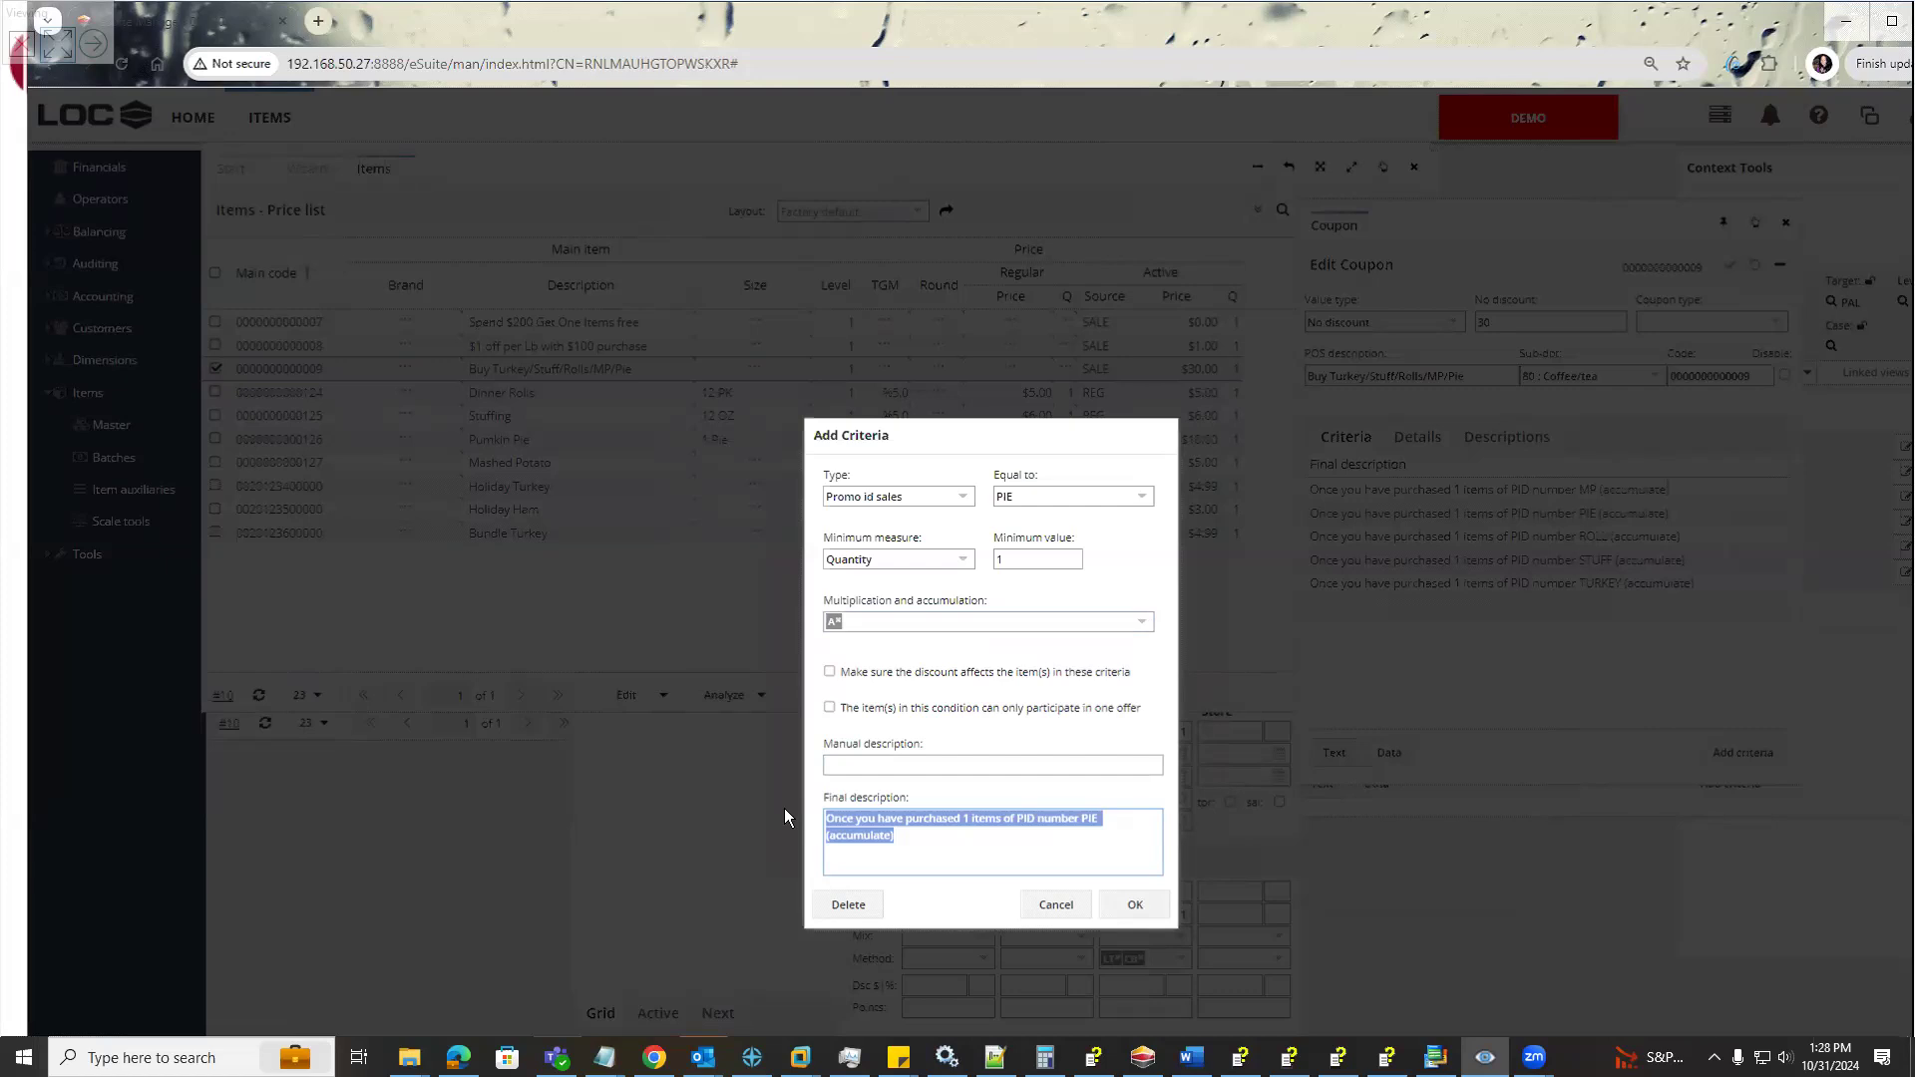
{"action": "key", "text": "alt+Tab"}
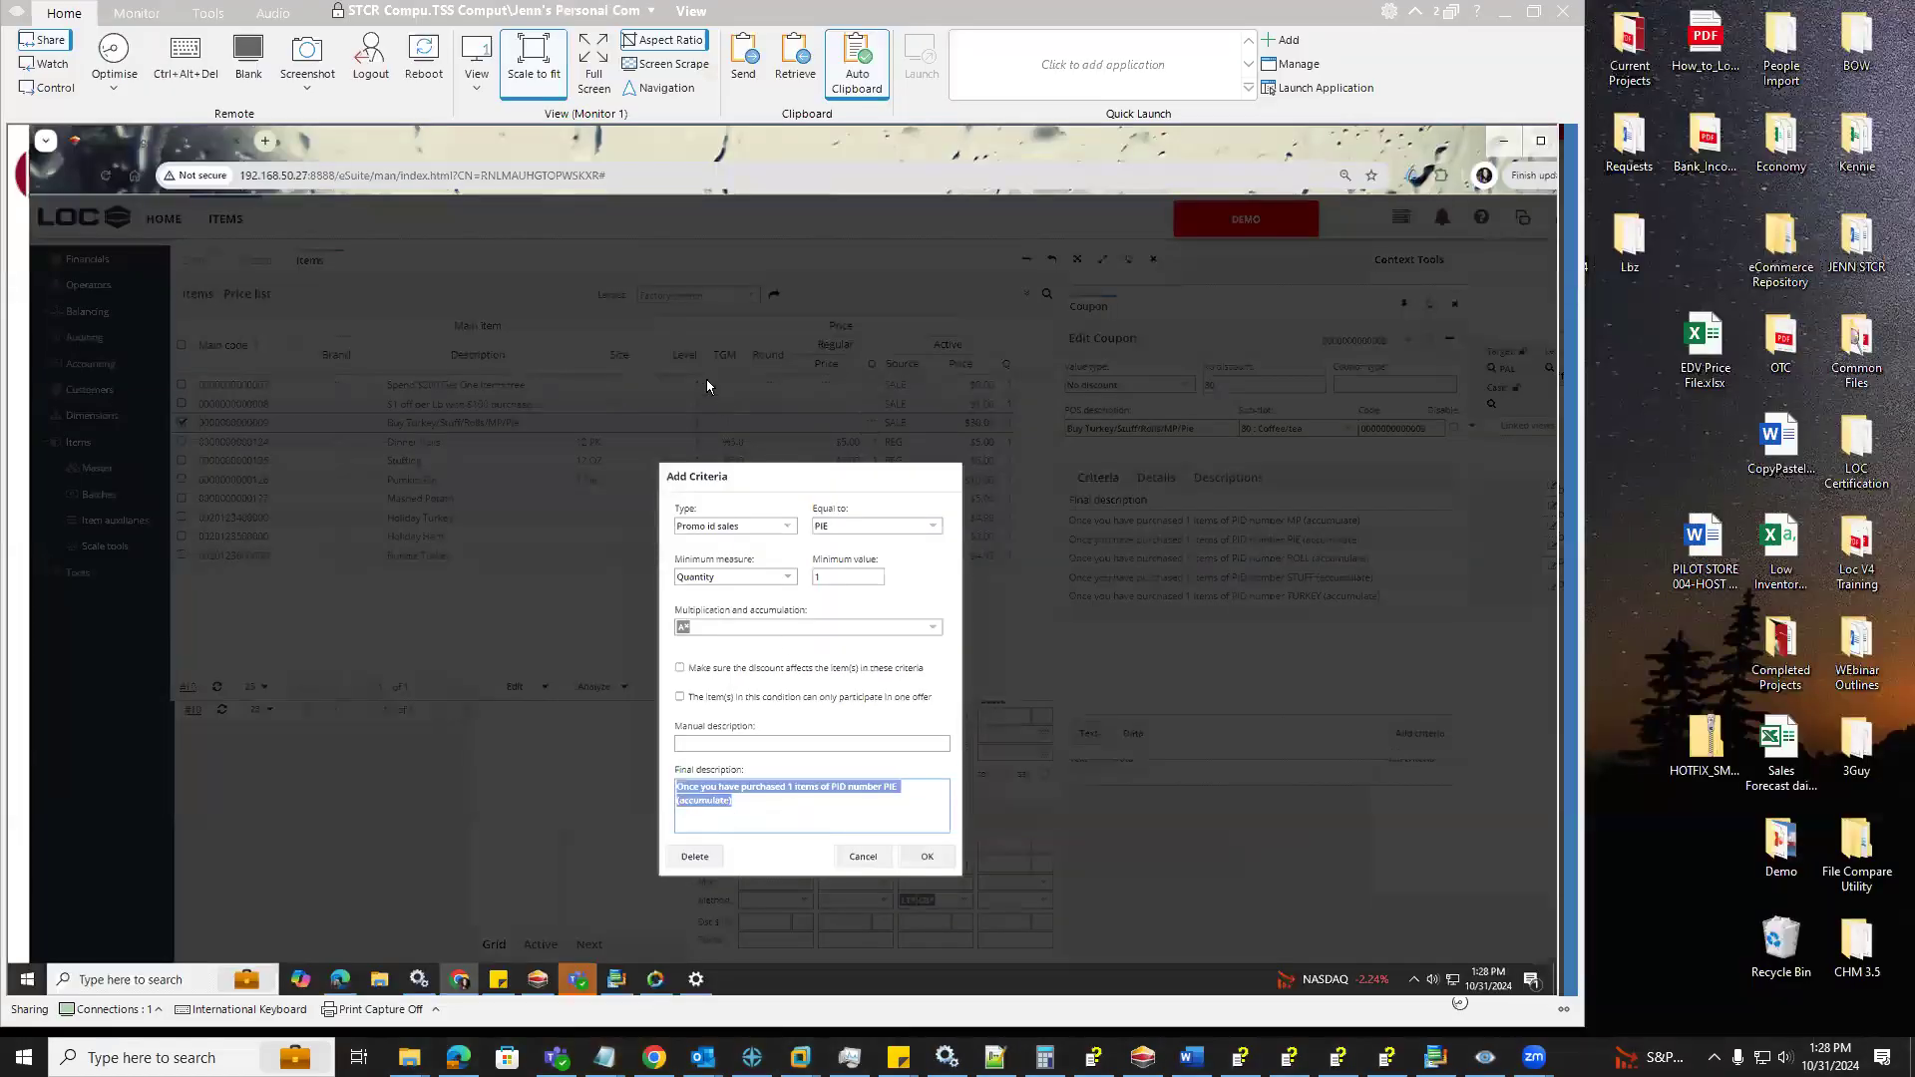
{"action": "left_click", "coordinate": [595, 99]}
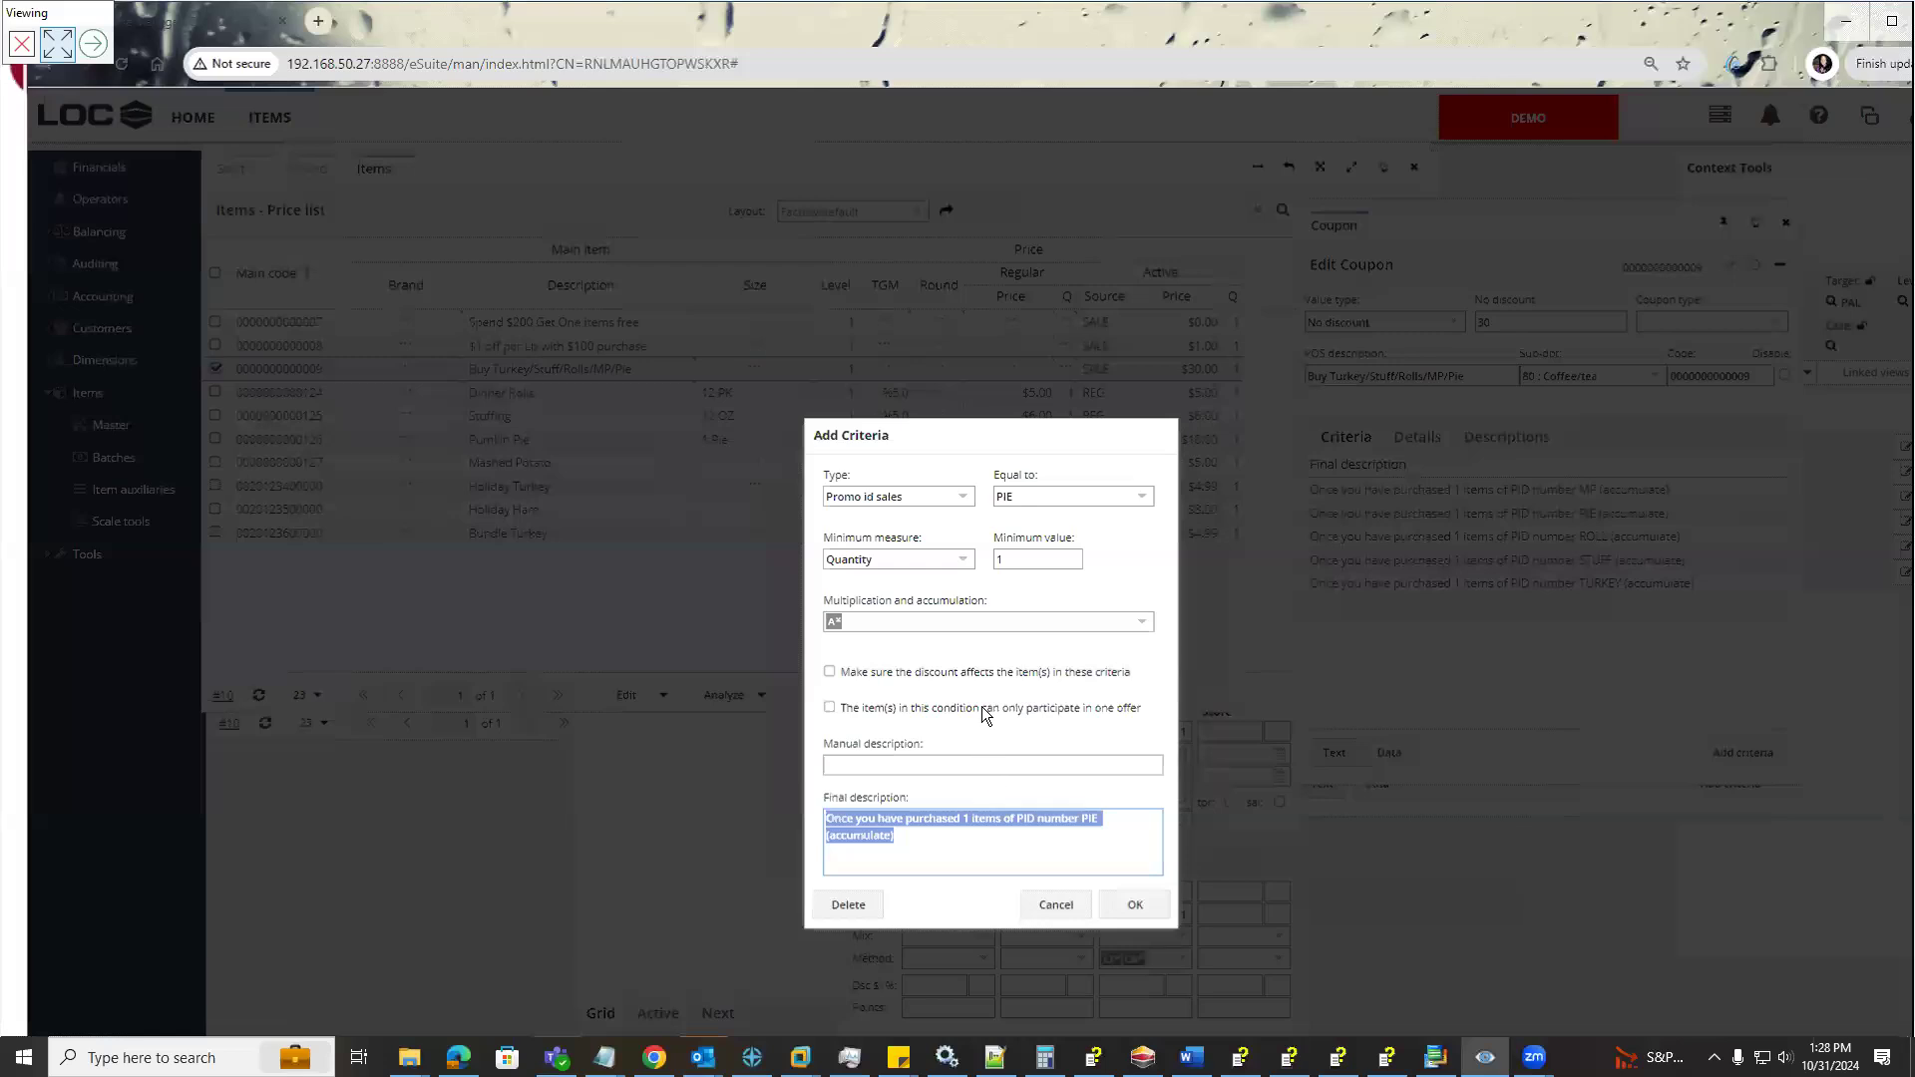
{"action": "left_click", "coordinate": [1130, 904]}
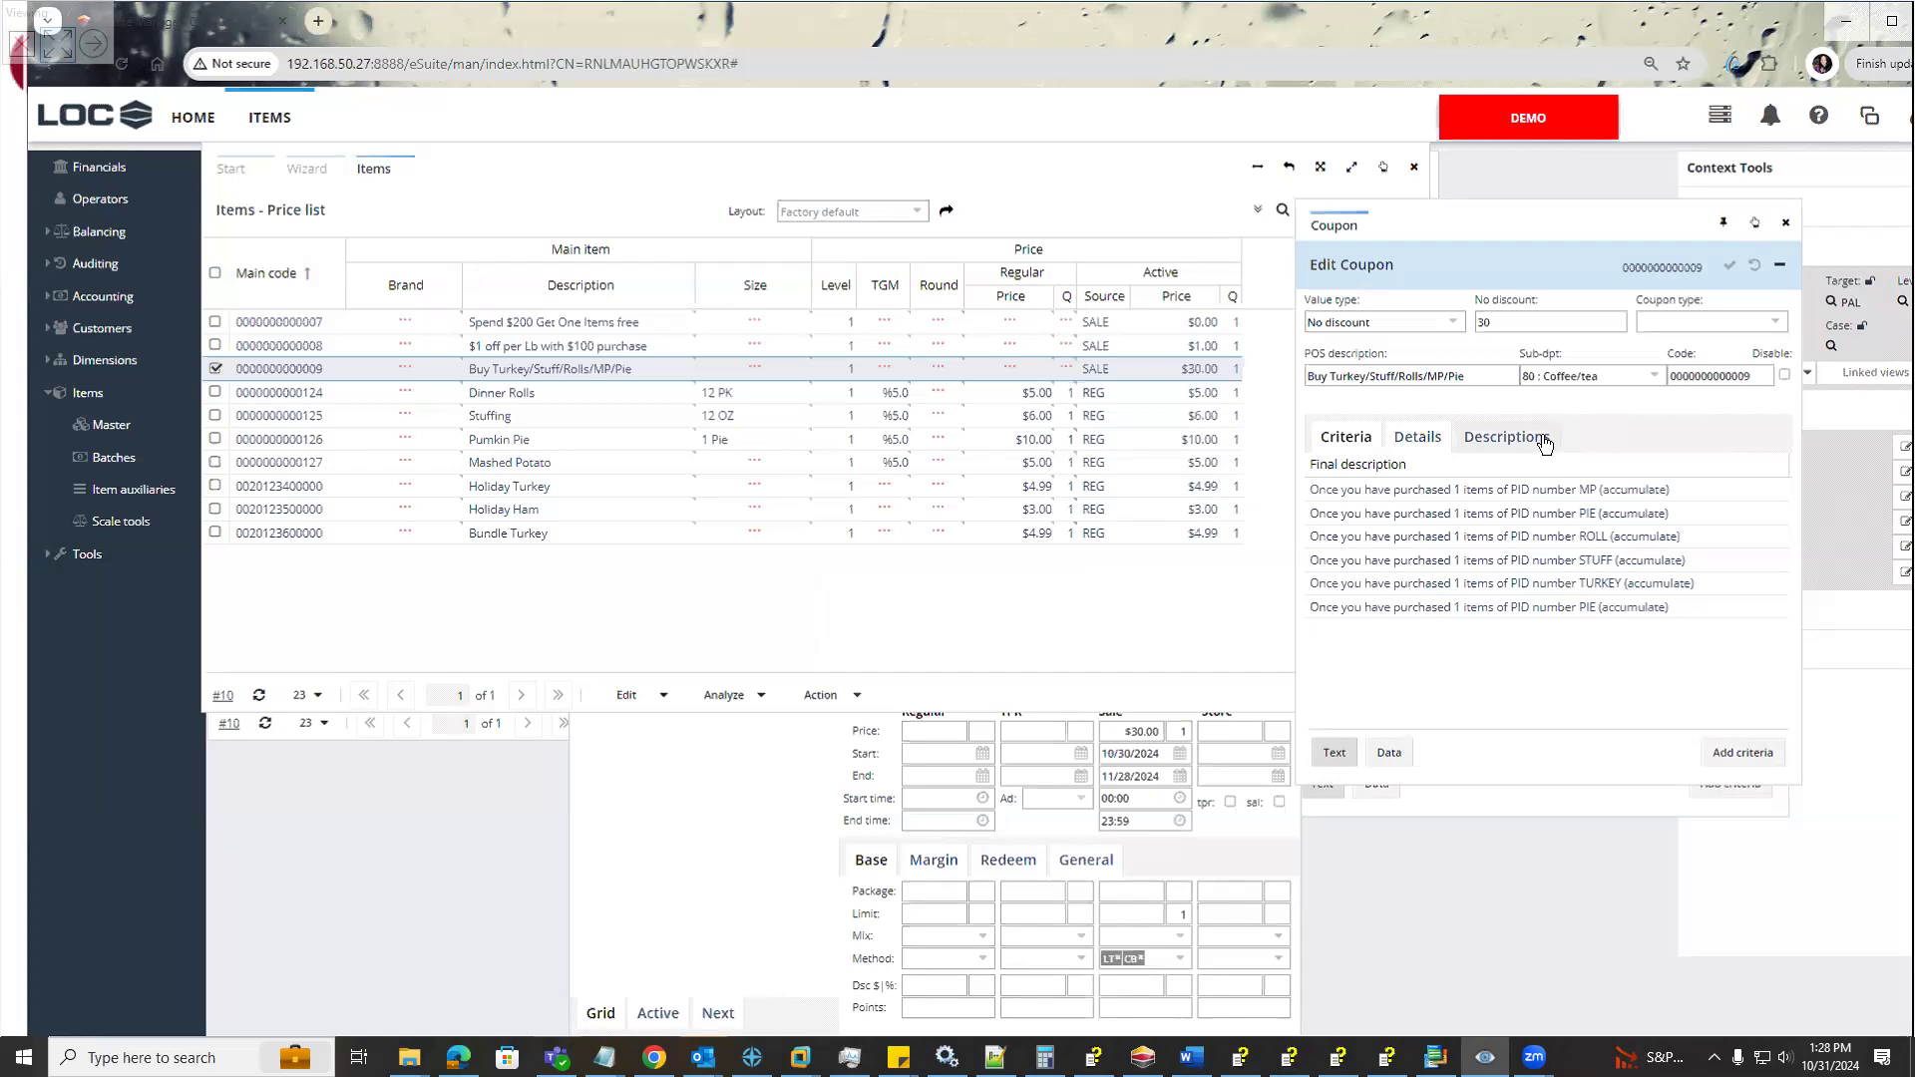
Examine the bundle coupon's details and descriptions and the choices offered for funding, coupon type and value type
{"action": "left_click", "coordinate": [1411, 442]}
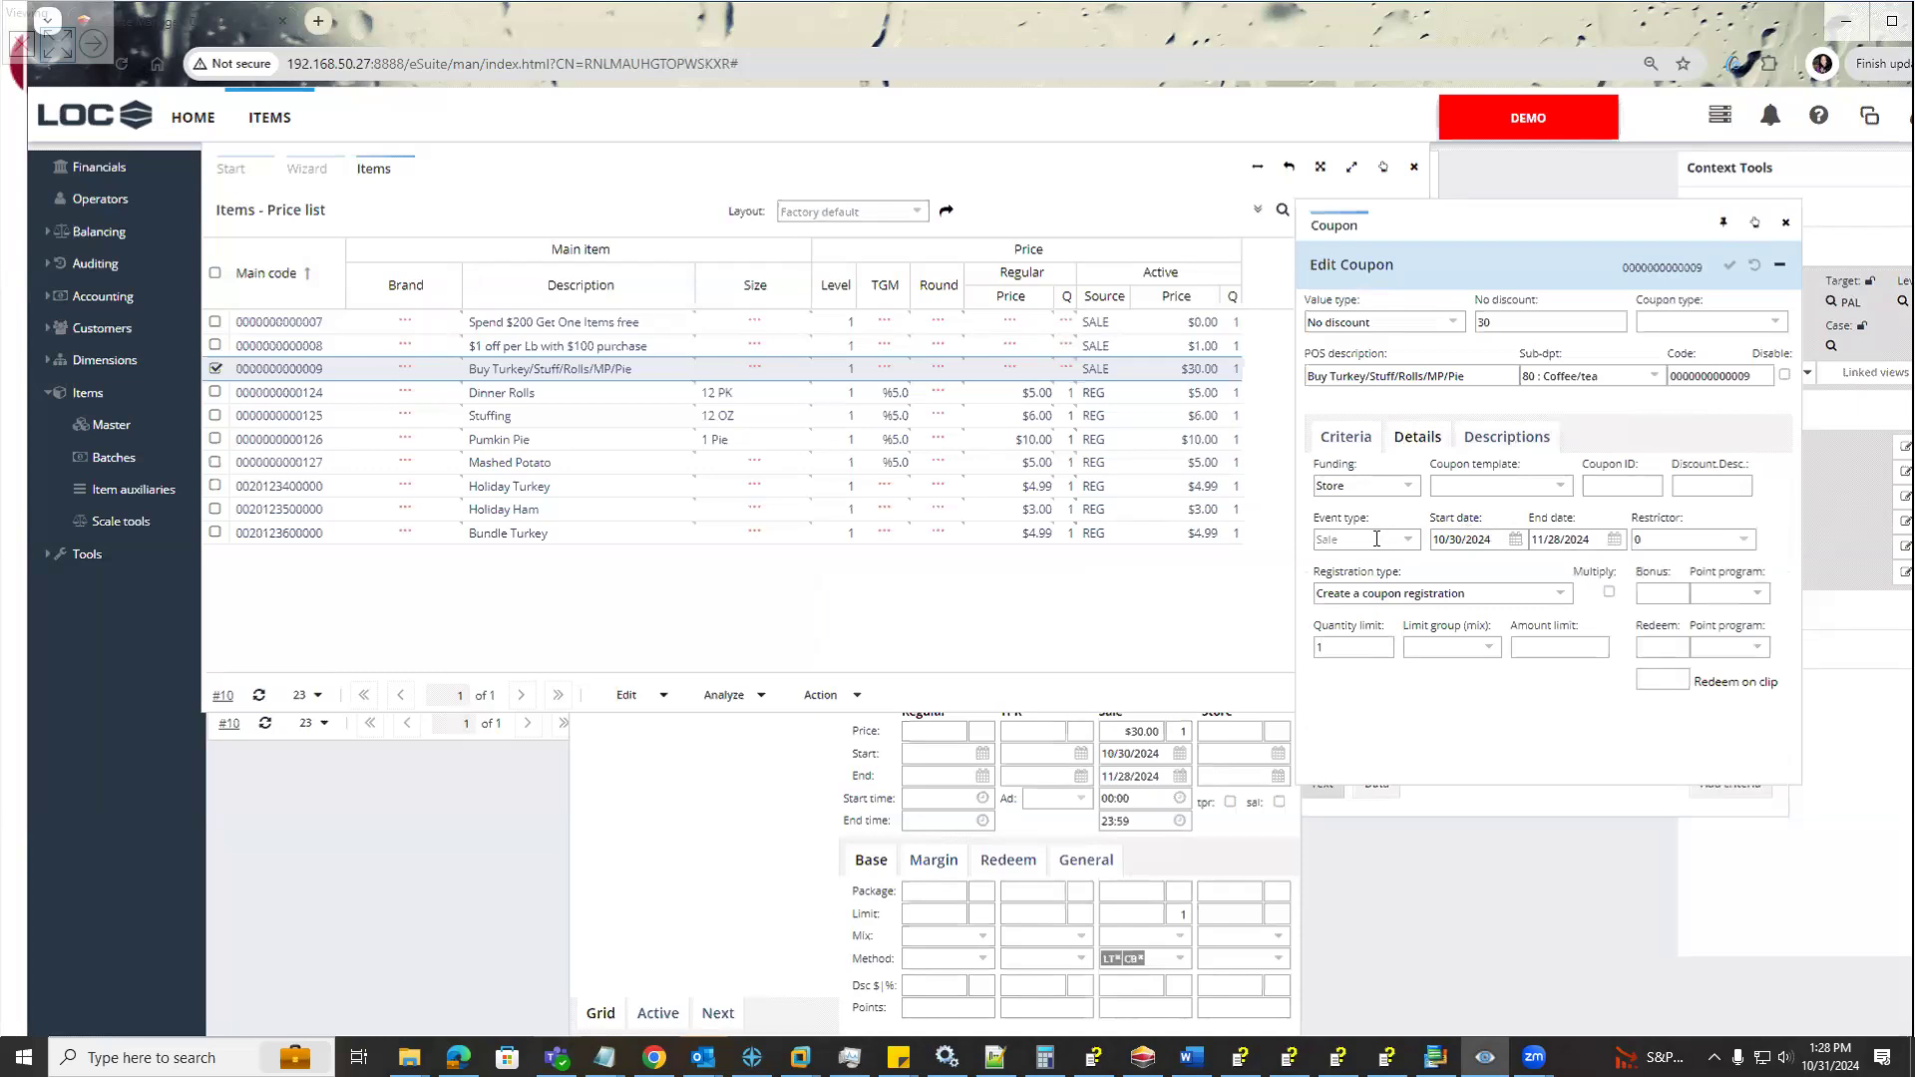
{"action": "left_click", "coordinate": [1484, 446]}
{"action": "left_click", "coordinate": [1428, 451]}
{"action": "left_click", "coordinate": [1411, 488]}
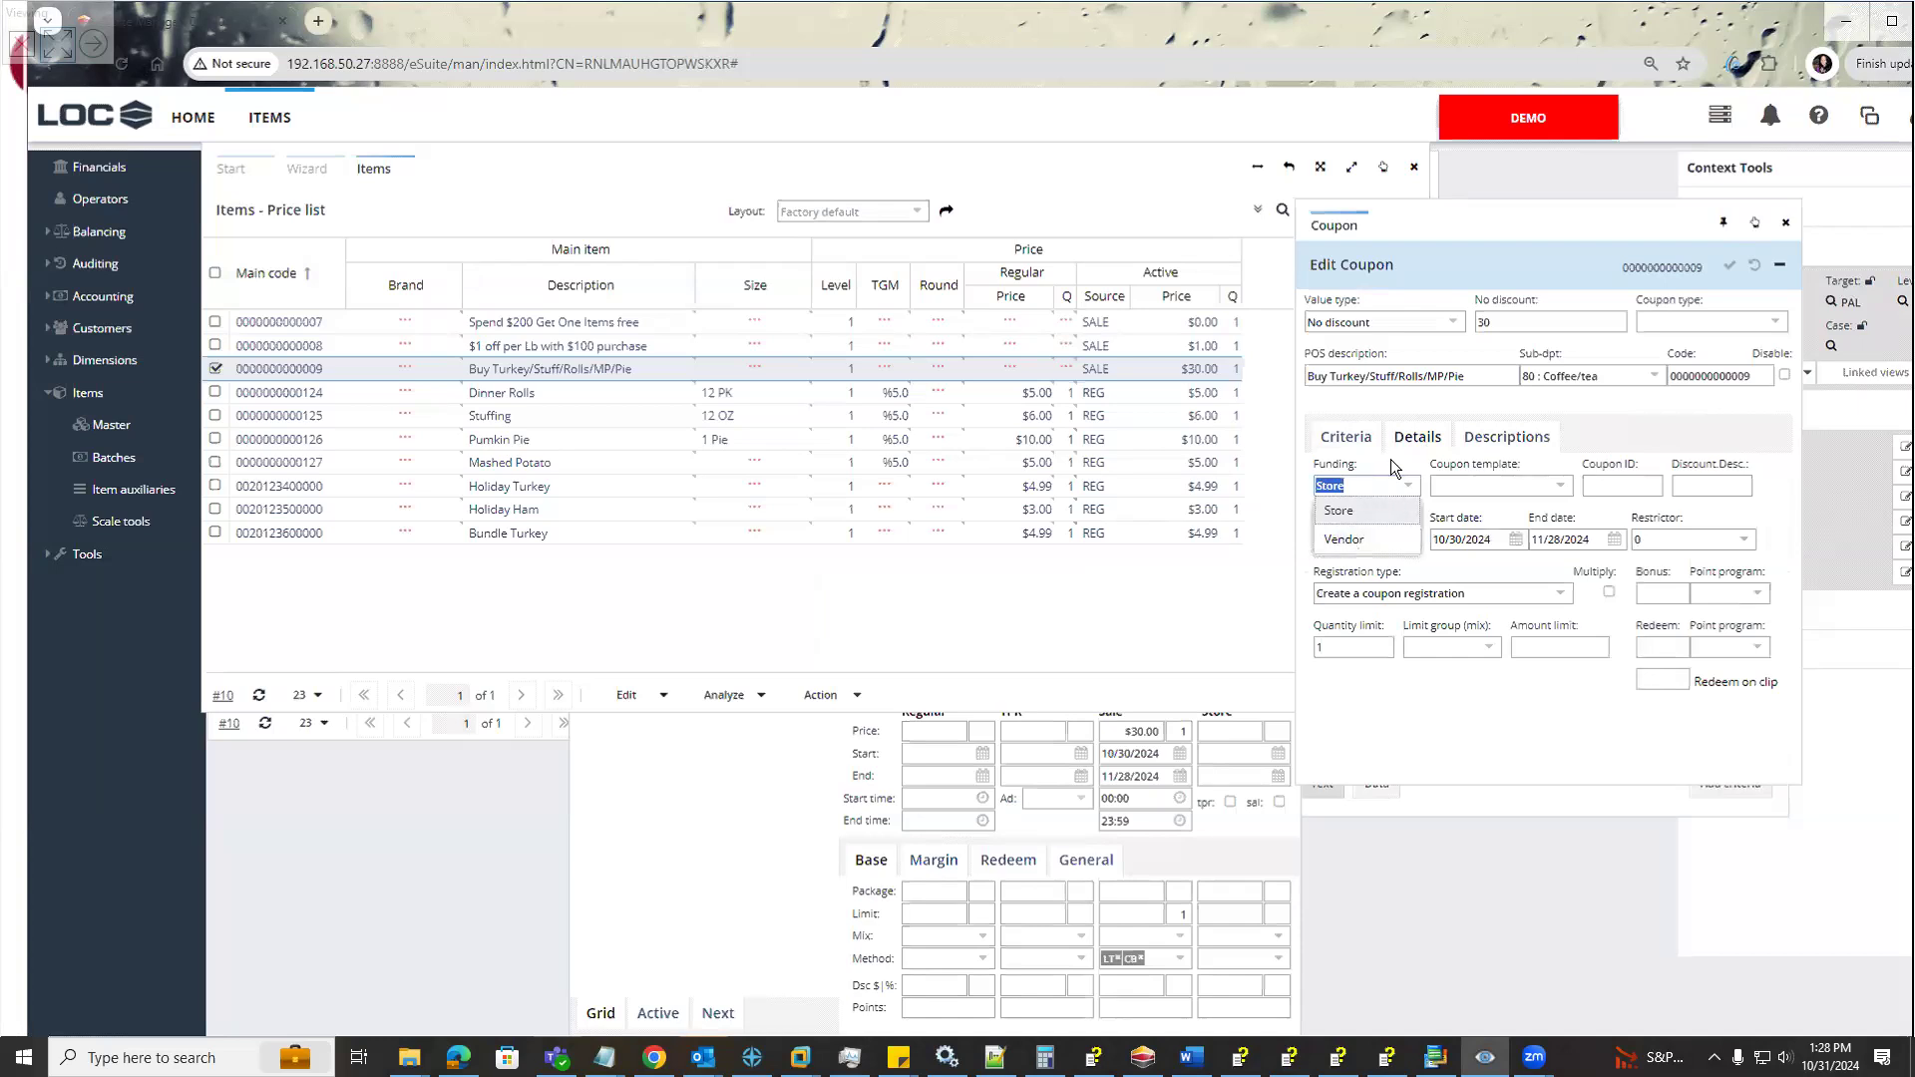
{"action": "left_click", "coordinate": [1390, 458]}
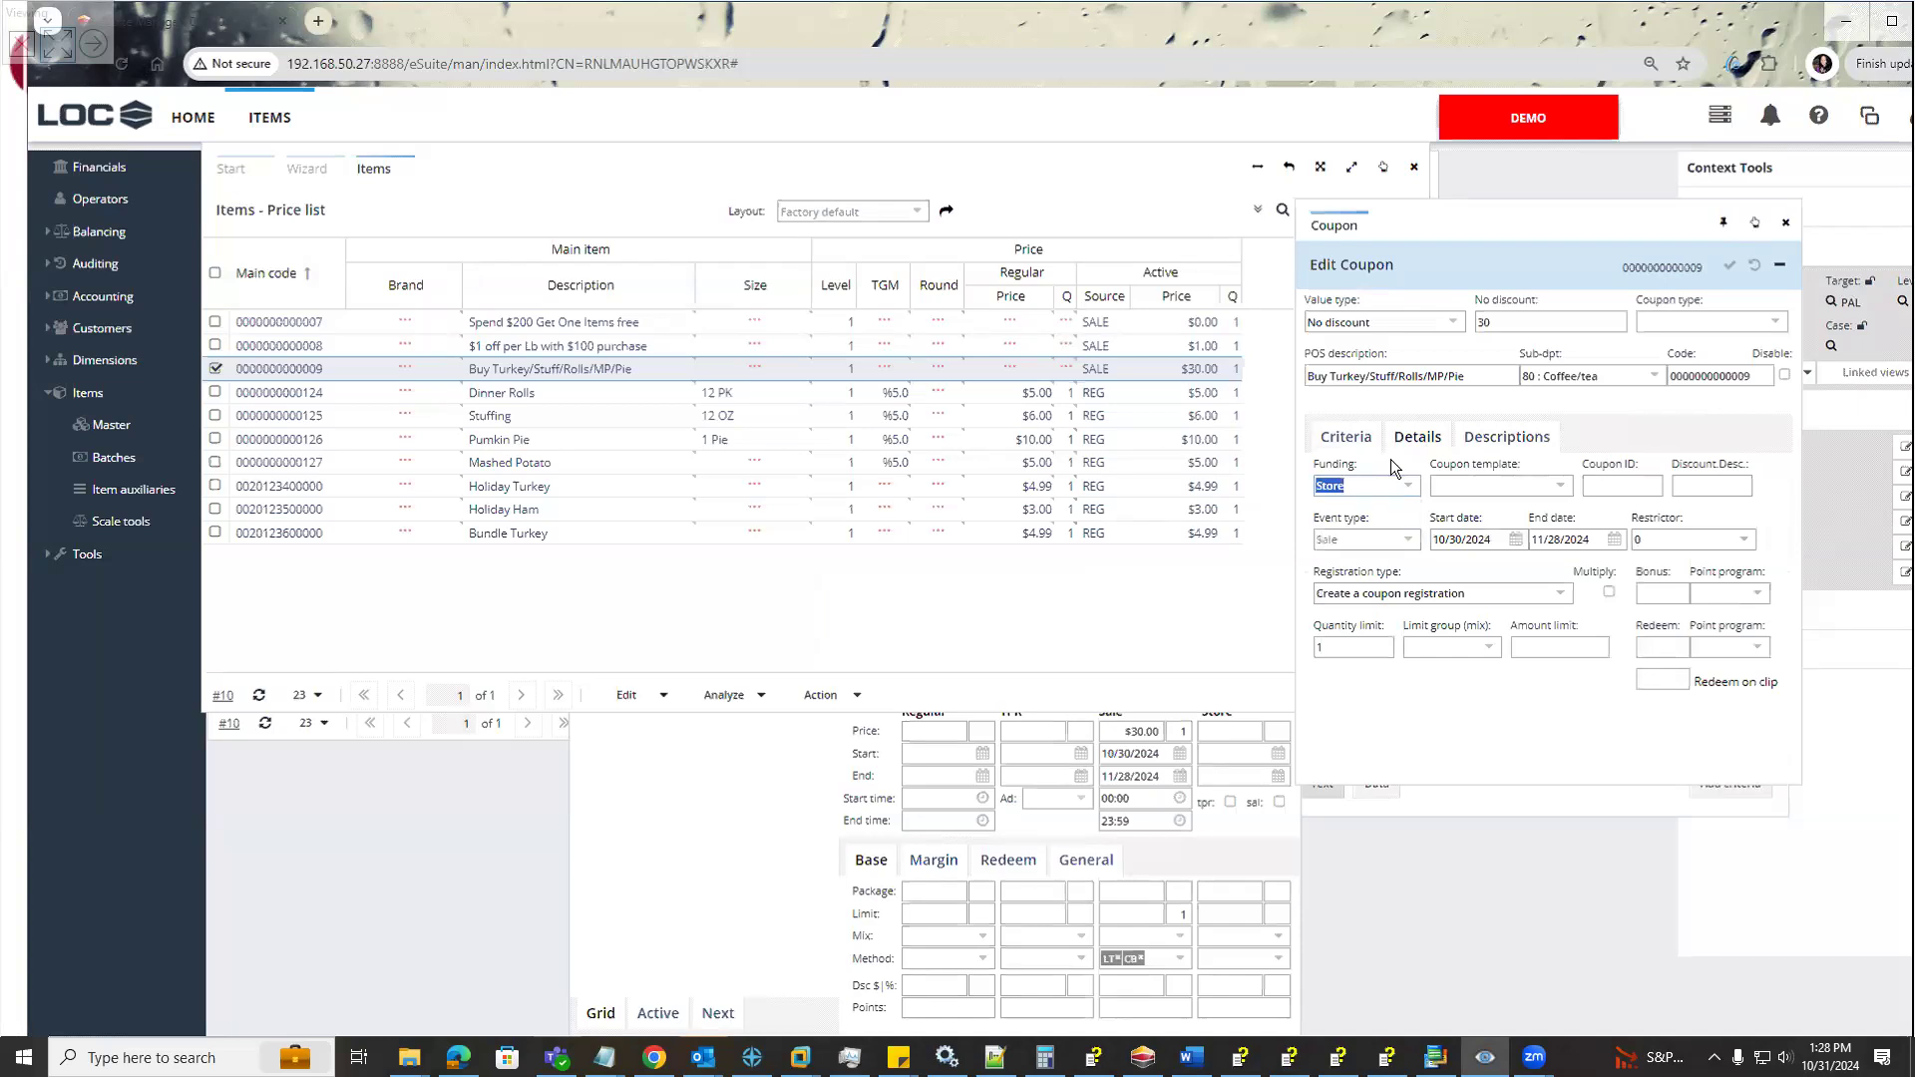
{"action": "left_click", "coordinate": [1772, 323]}
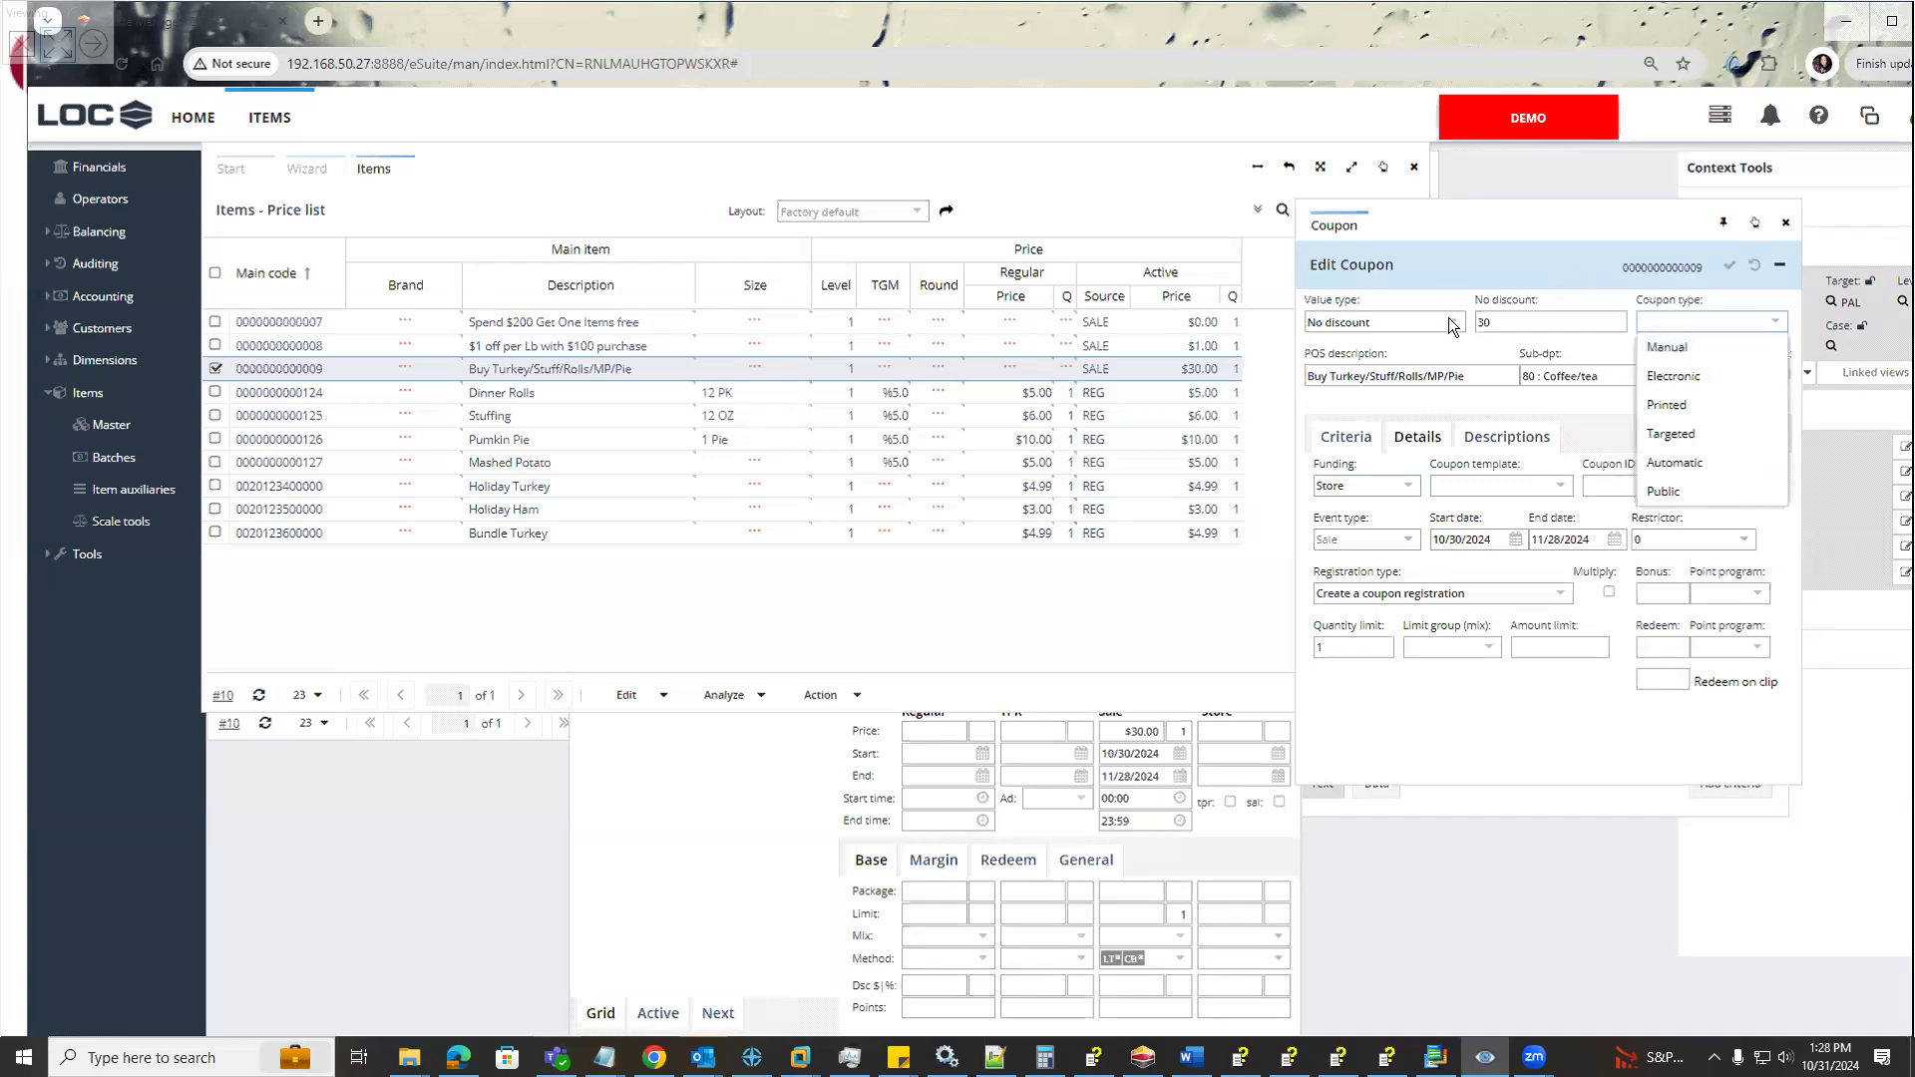
{"action": "left_click", "coordinate": [1522, 317]}
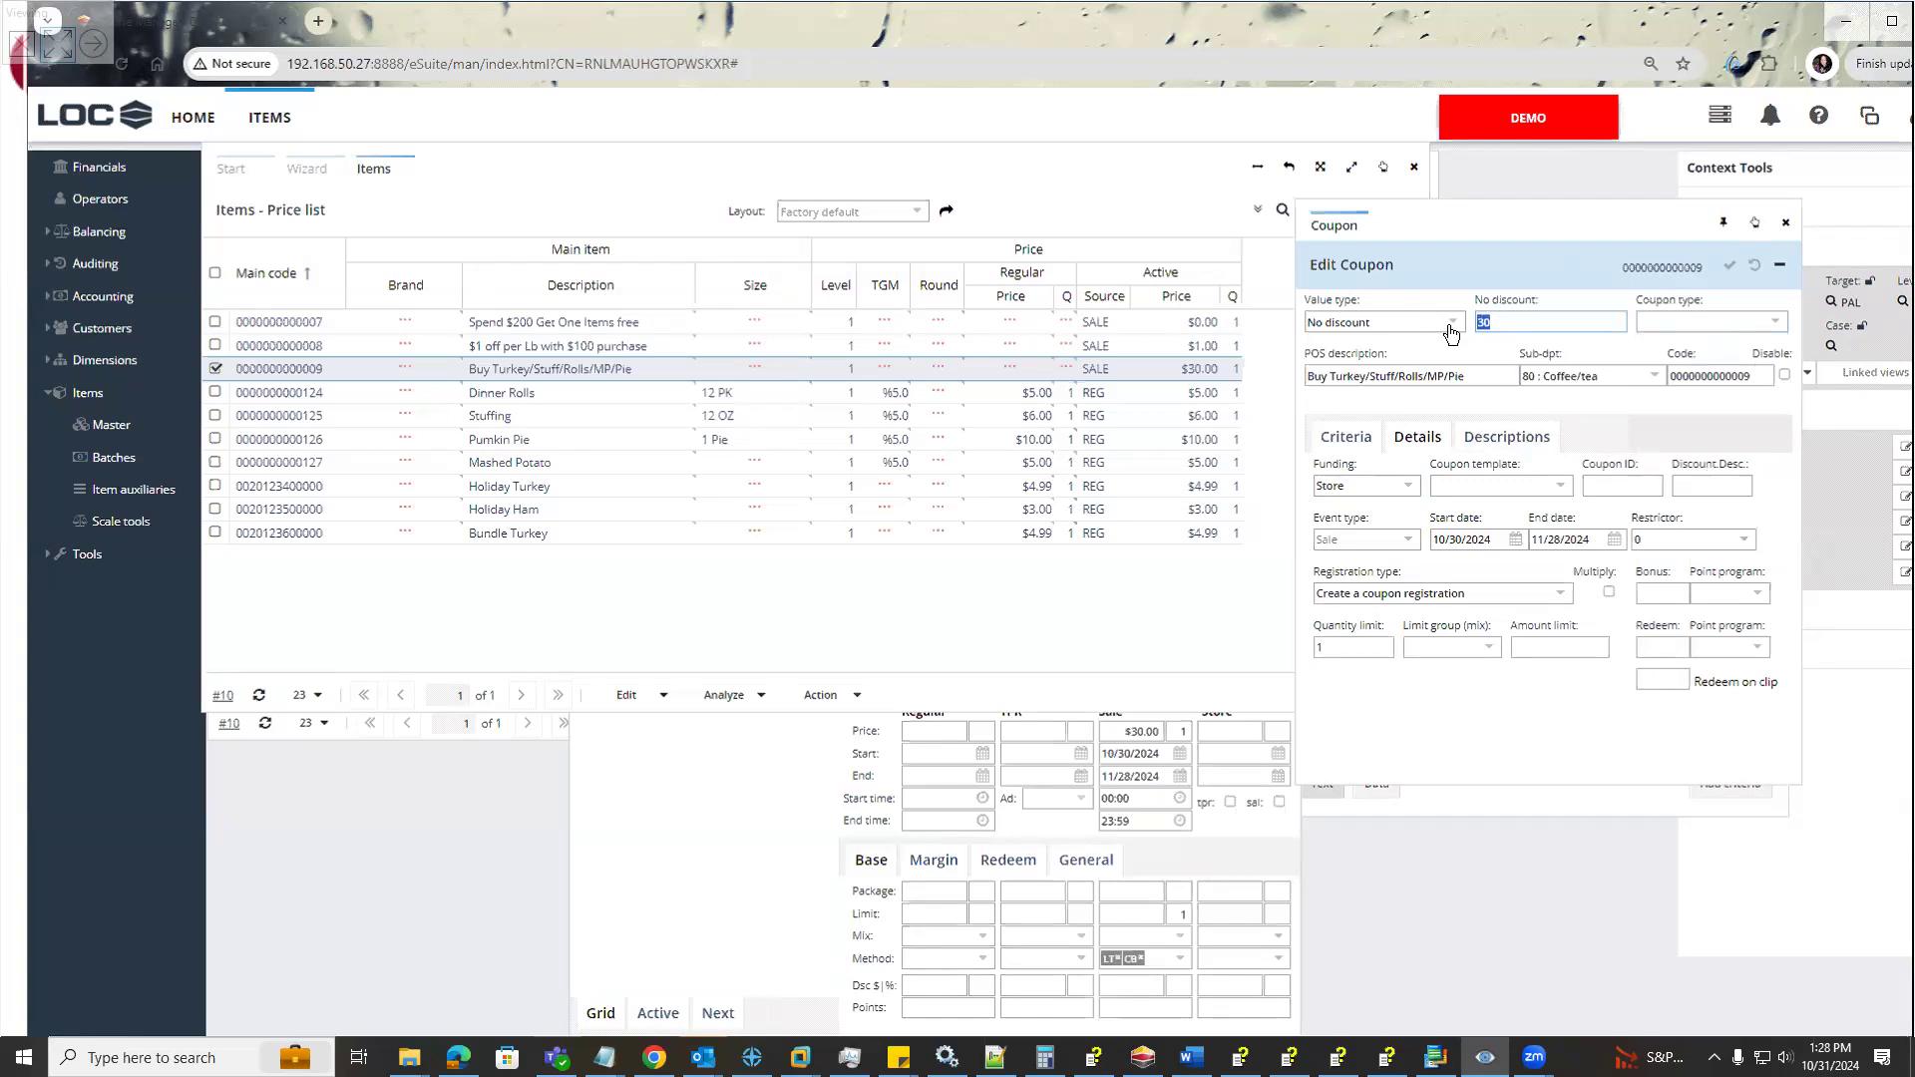
{"action": "left_click", "coordinate": [1451, 334]}
{"action": "left_click", "coordinate": [1434, 462]}
Select the $1 off per Lb with $100 purchase coupon and examine its details, quantity limit, criteria and price settings
{"action": "left_click", "coordinate": [1034, 351]}
{"action": "left_click", "coordinate": [957, 728]}
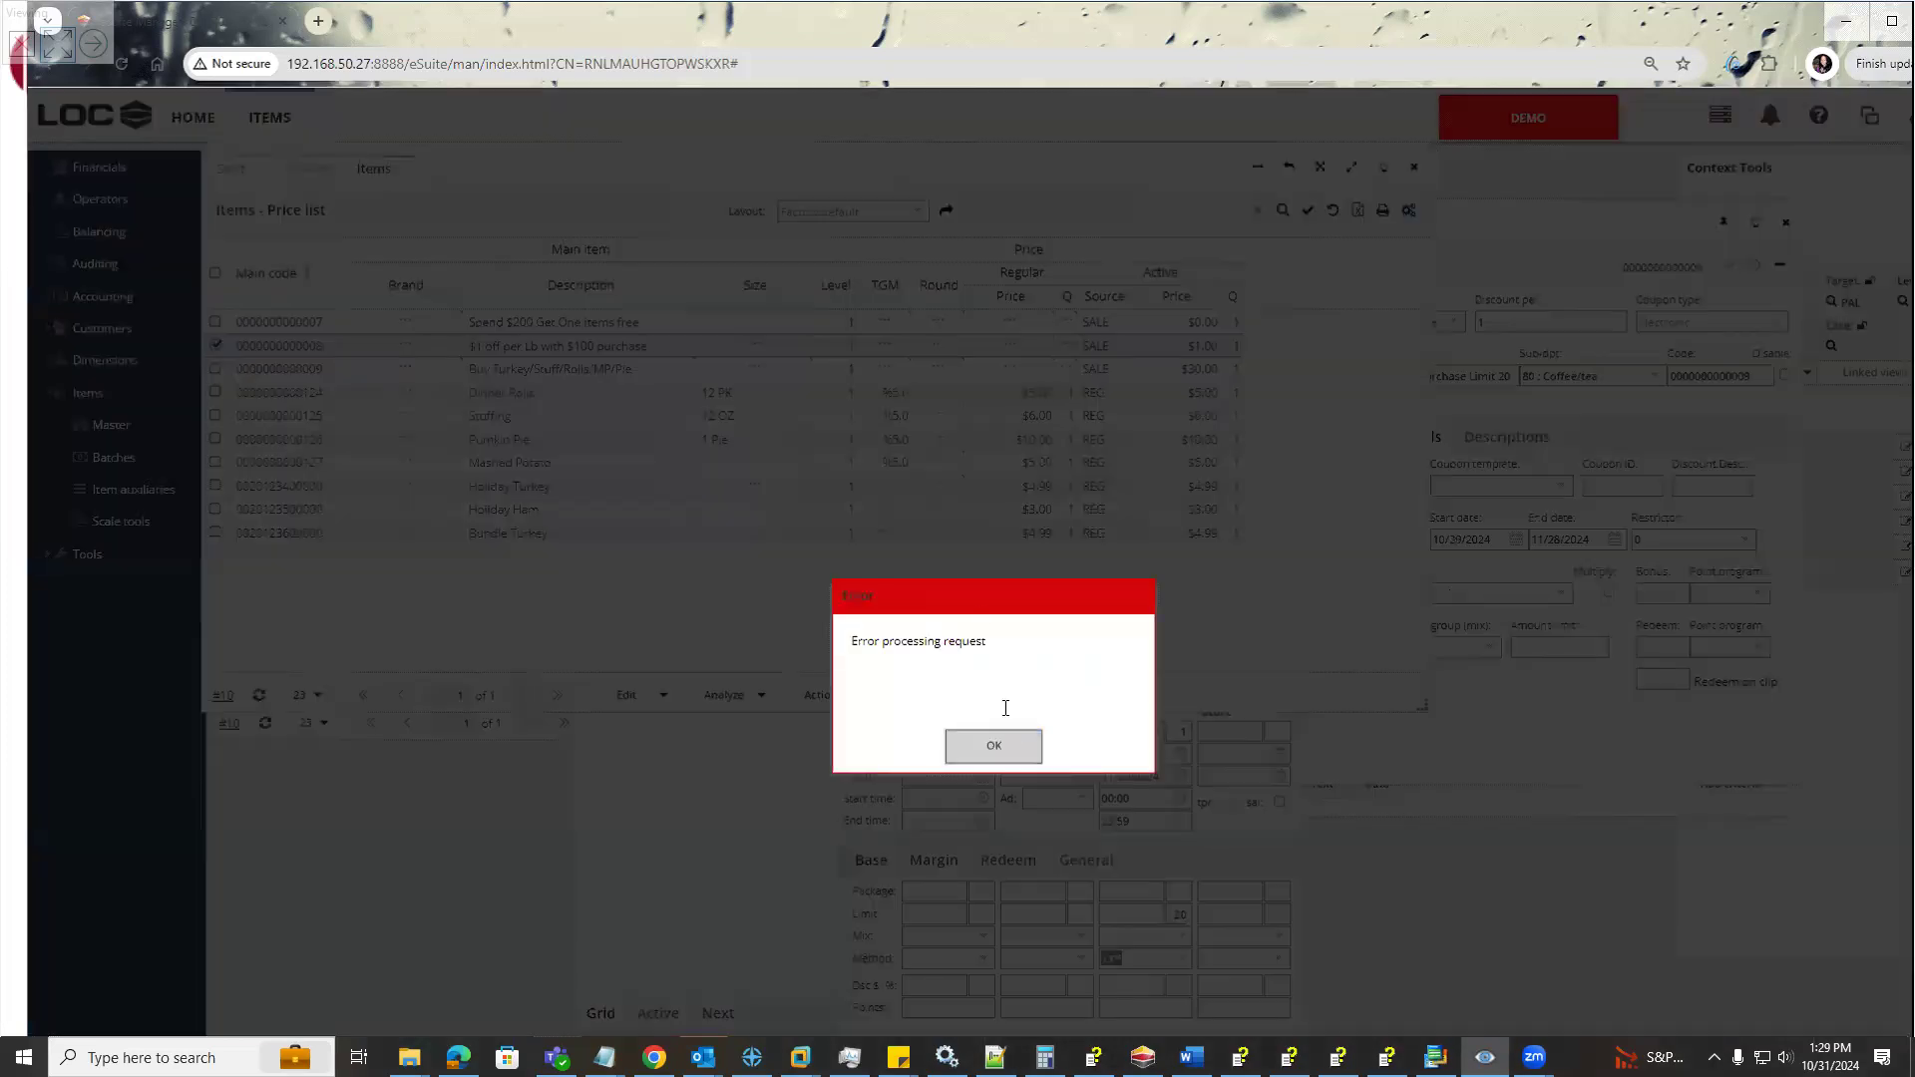
{"action": "left_click", "coordinate": [995, 746]}
{"action": "left_click", "coordinate": [1470, 349]}
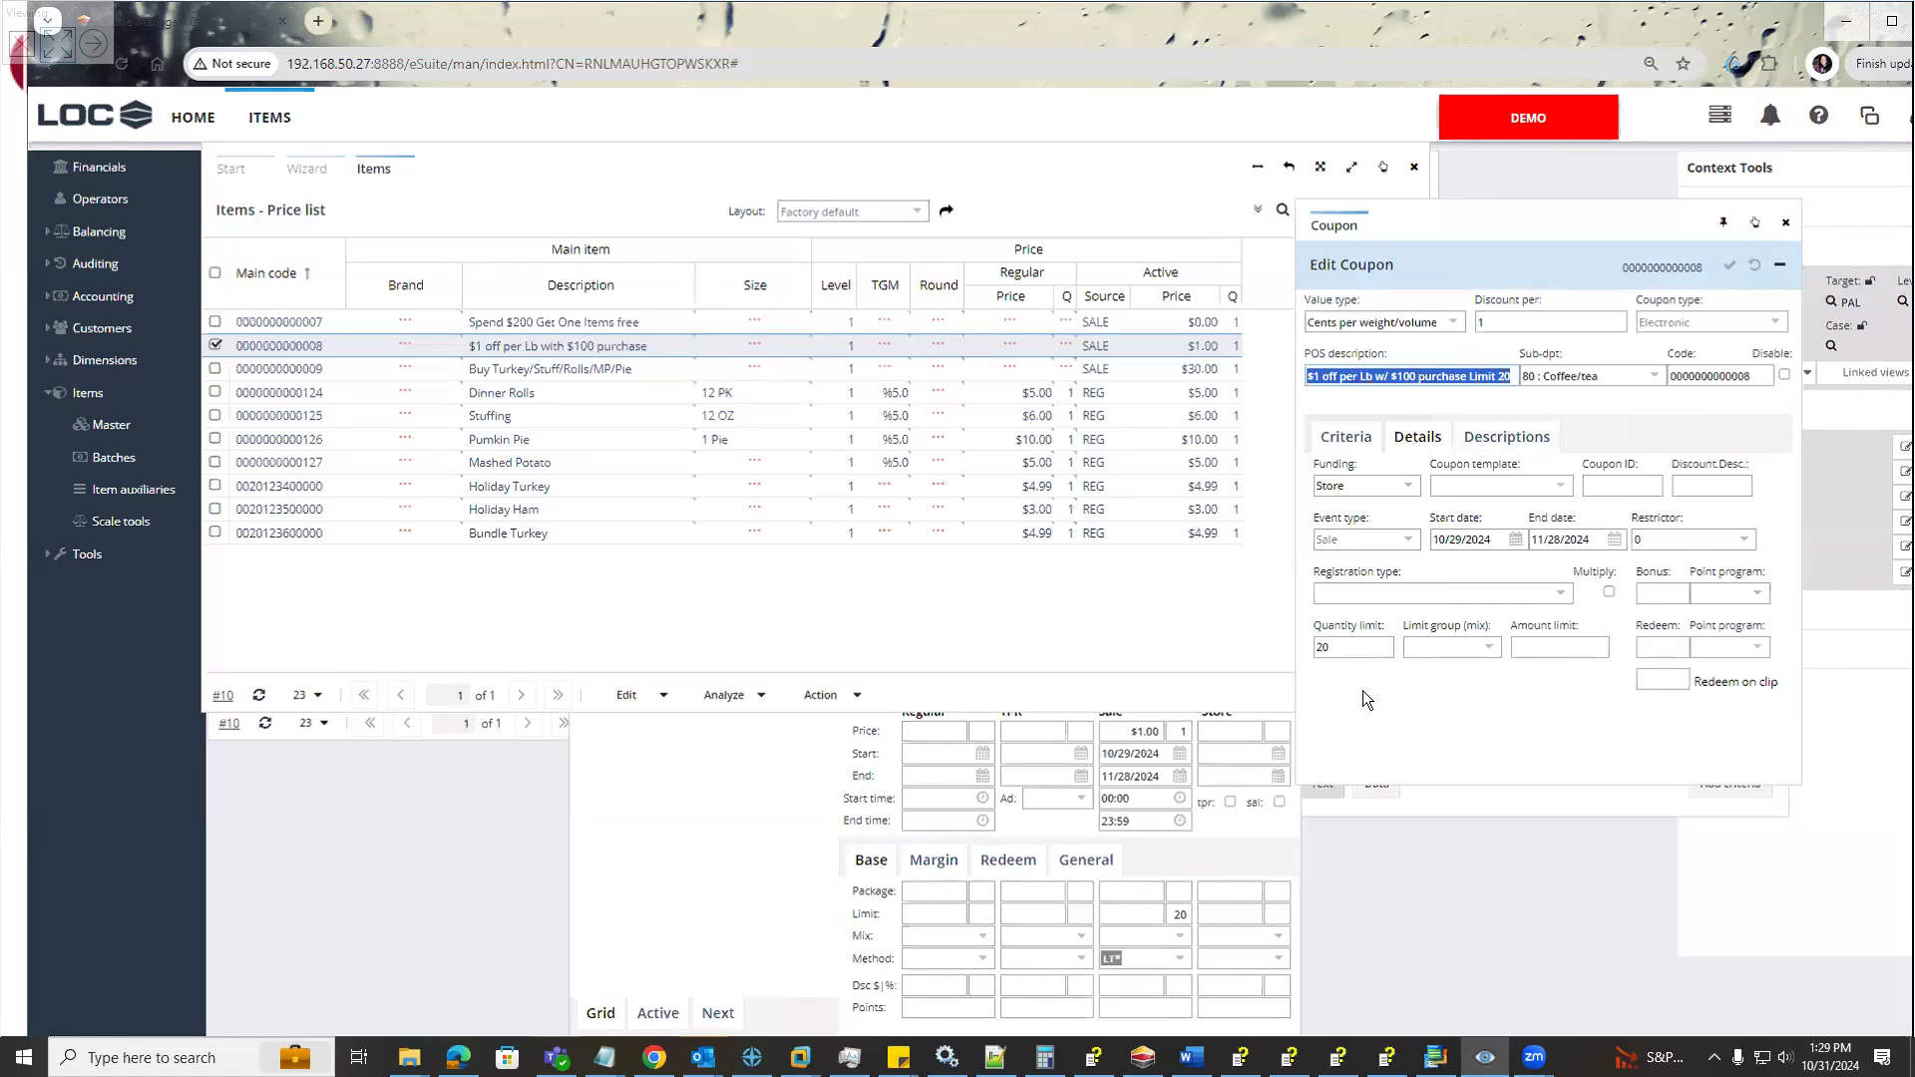
{"action": "double_click", "coordinate": [1378, 647]}
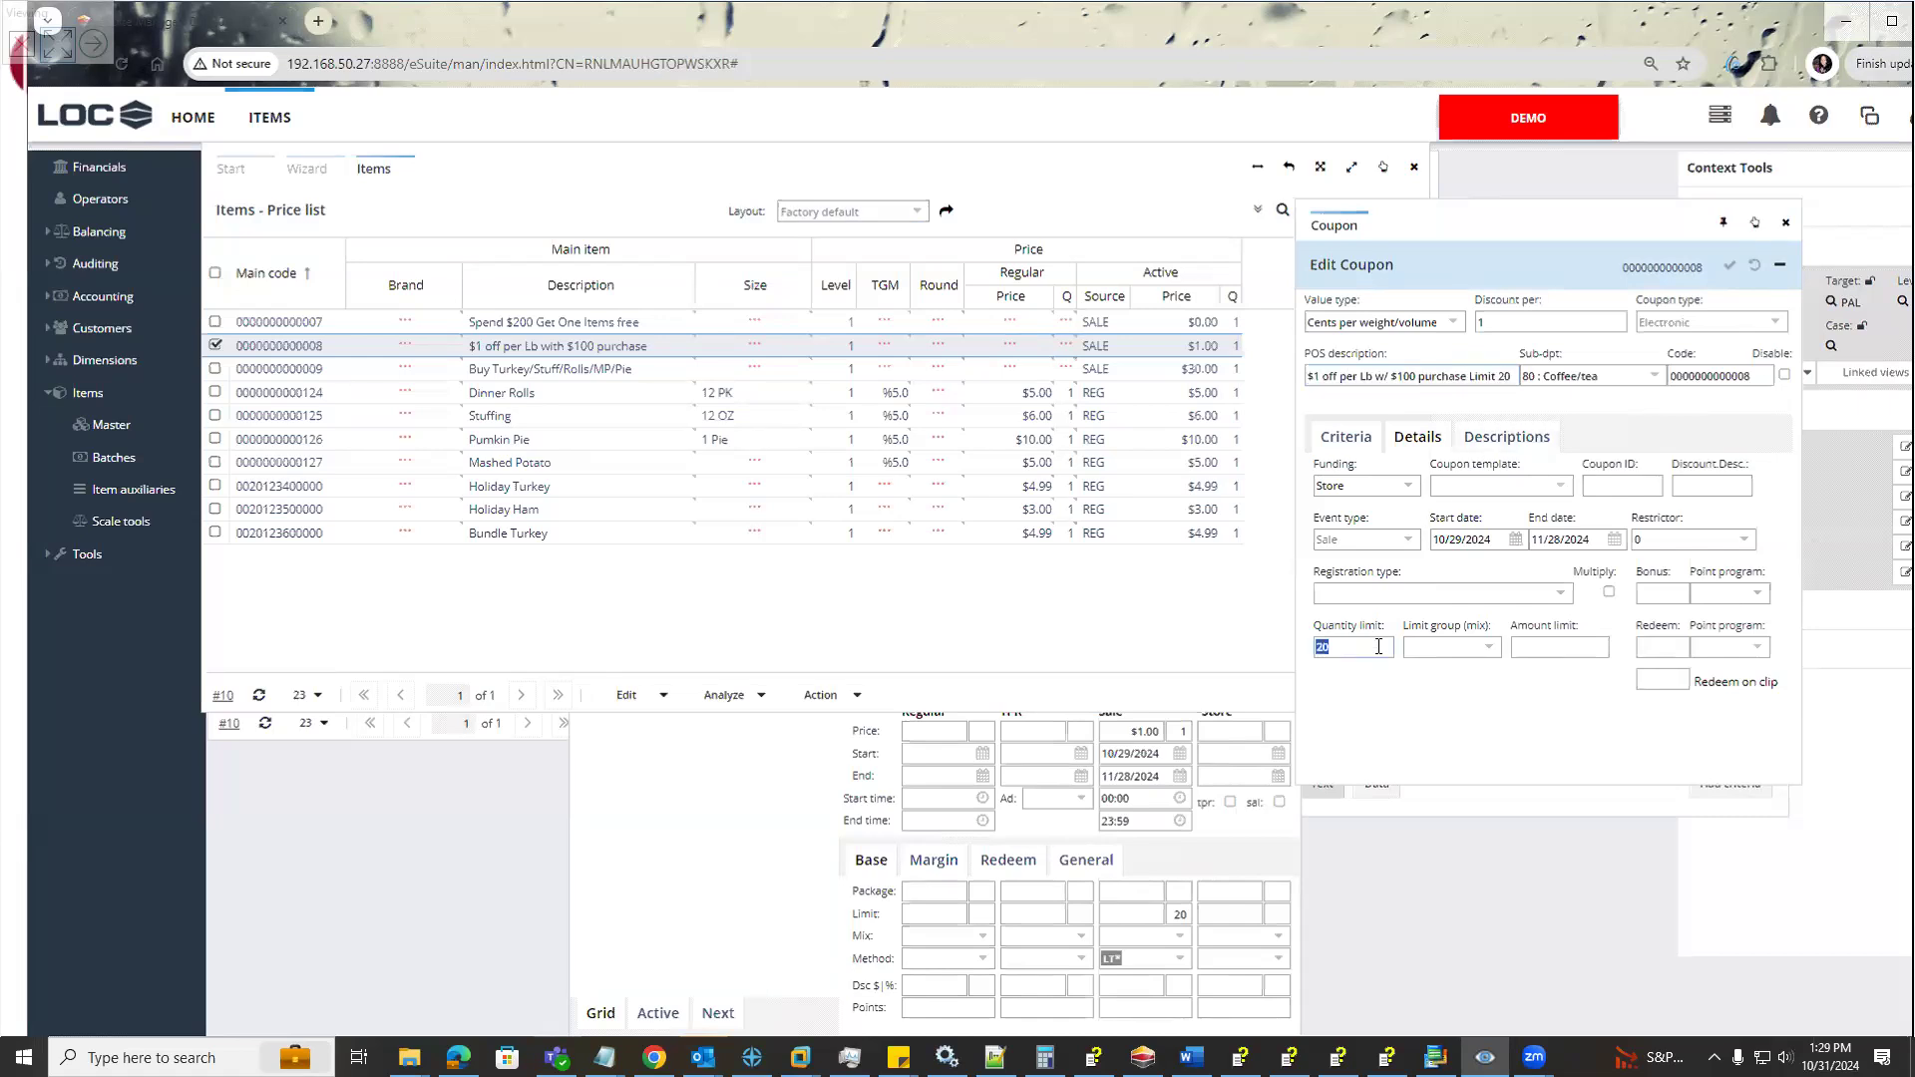
{"action": "left_click", "coordinate": [1349, 439]}
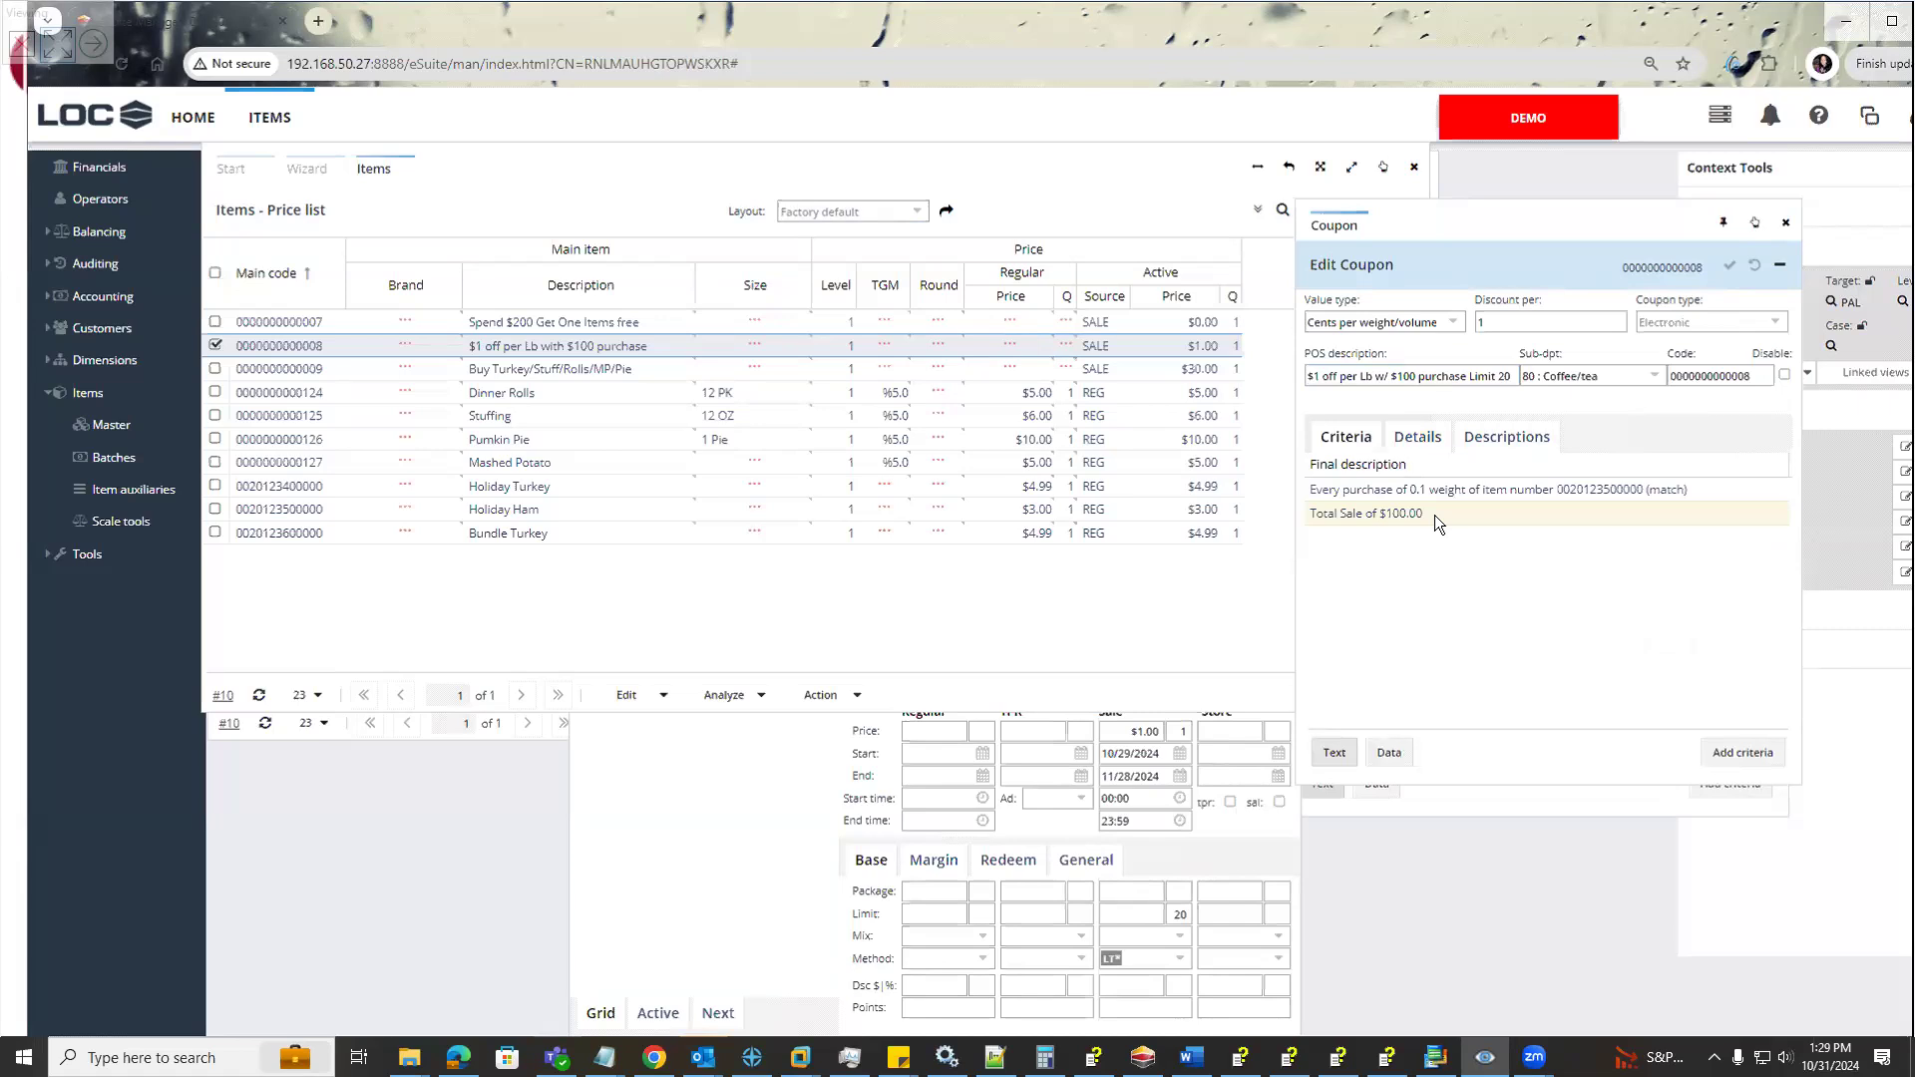
{"action": "left_click", "coordinate": [718, 824]}
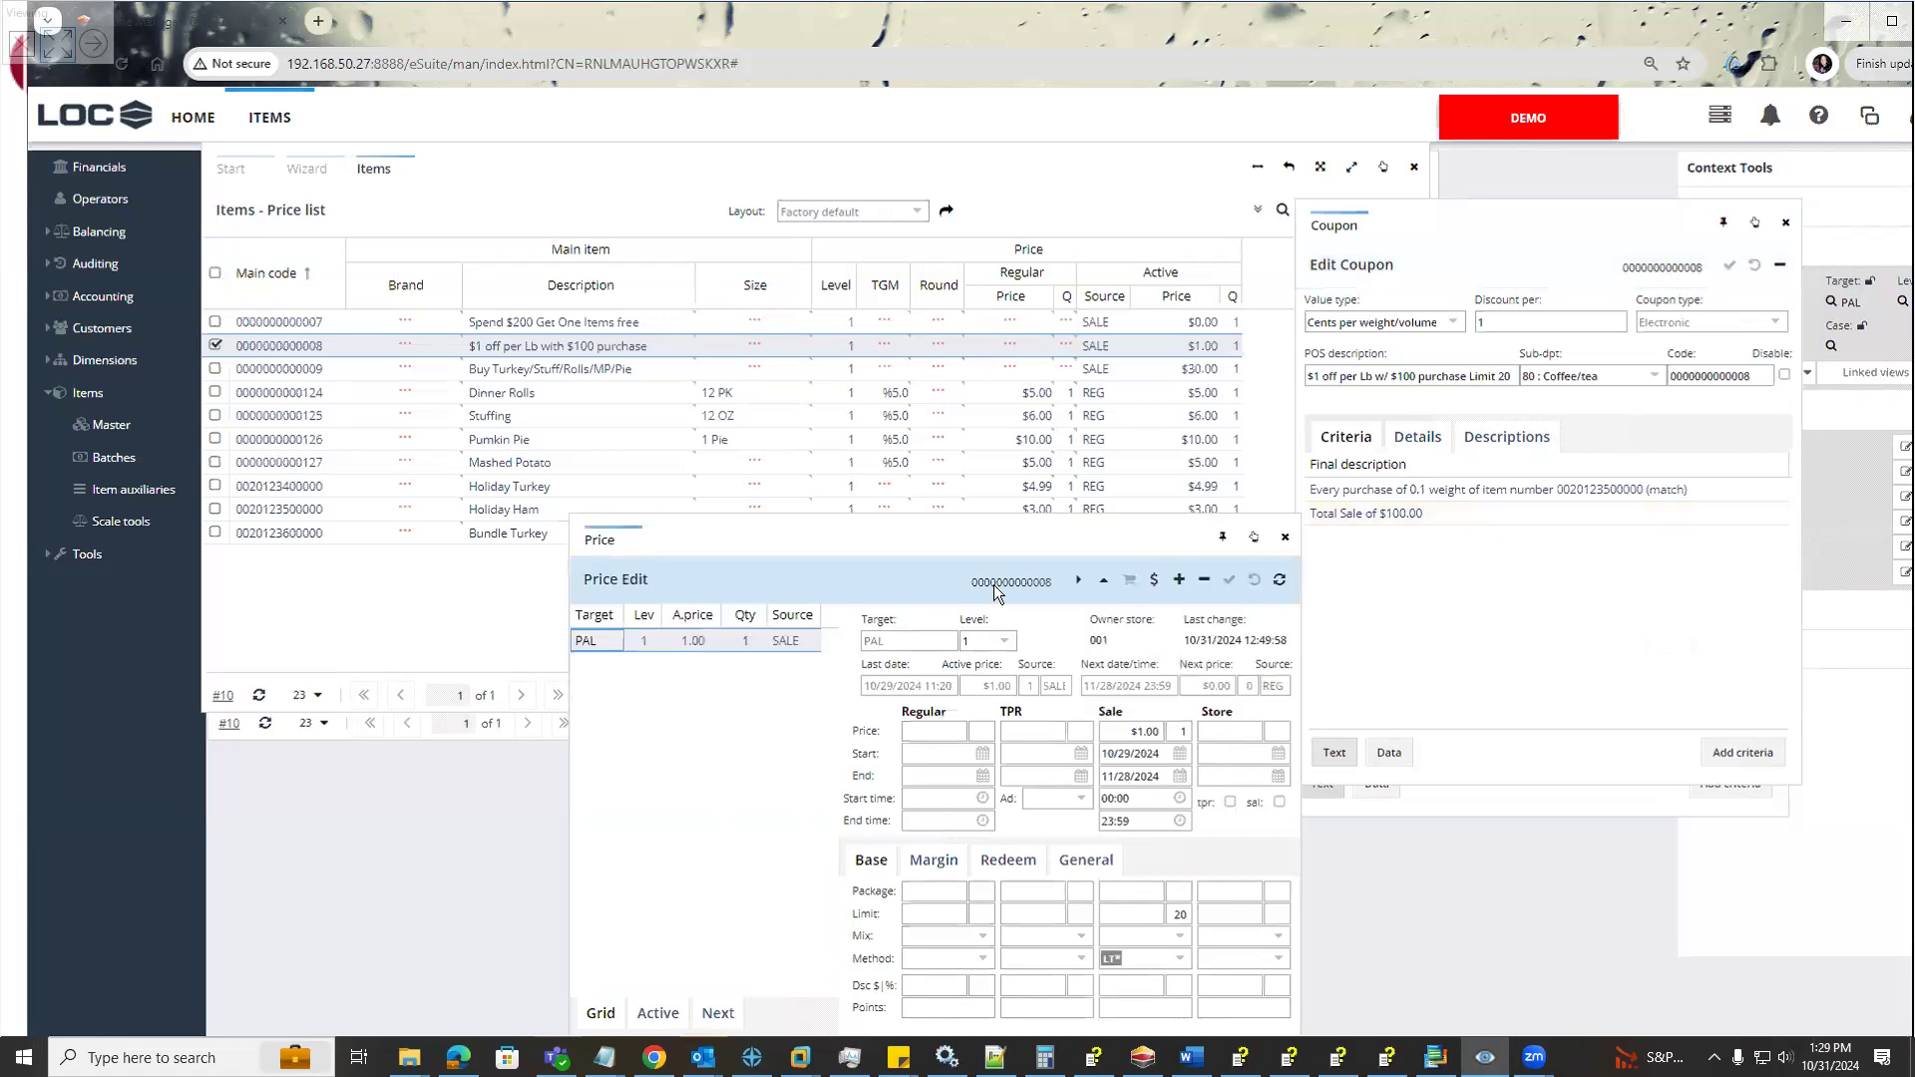
{"action": "left_click_drag", "start_coordinate": [976, 528], "coordinate": [957, 466]}
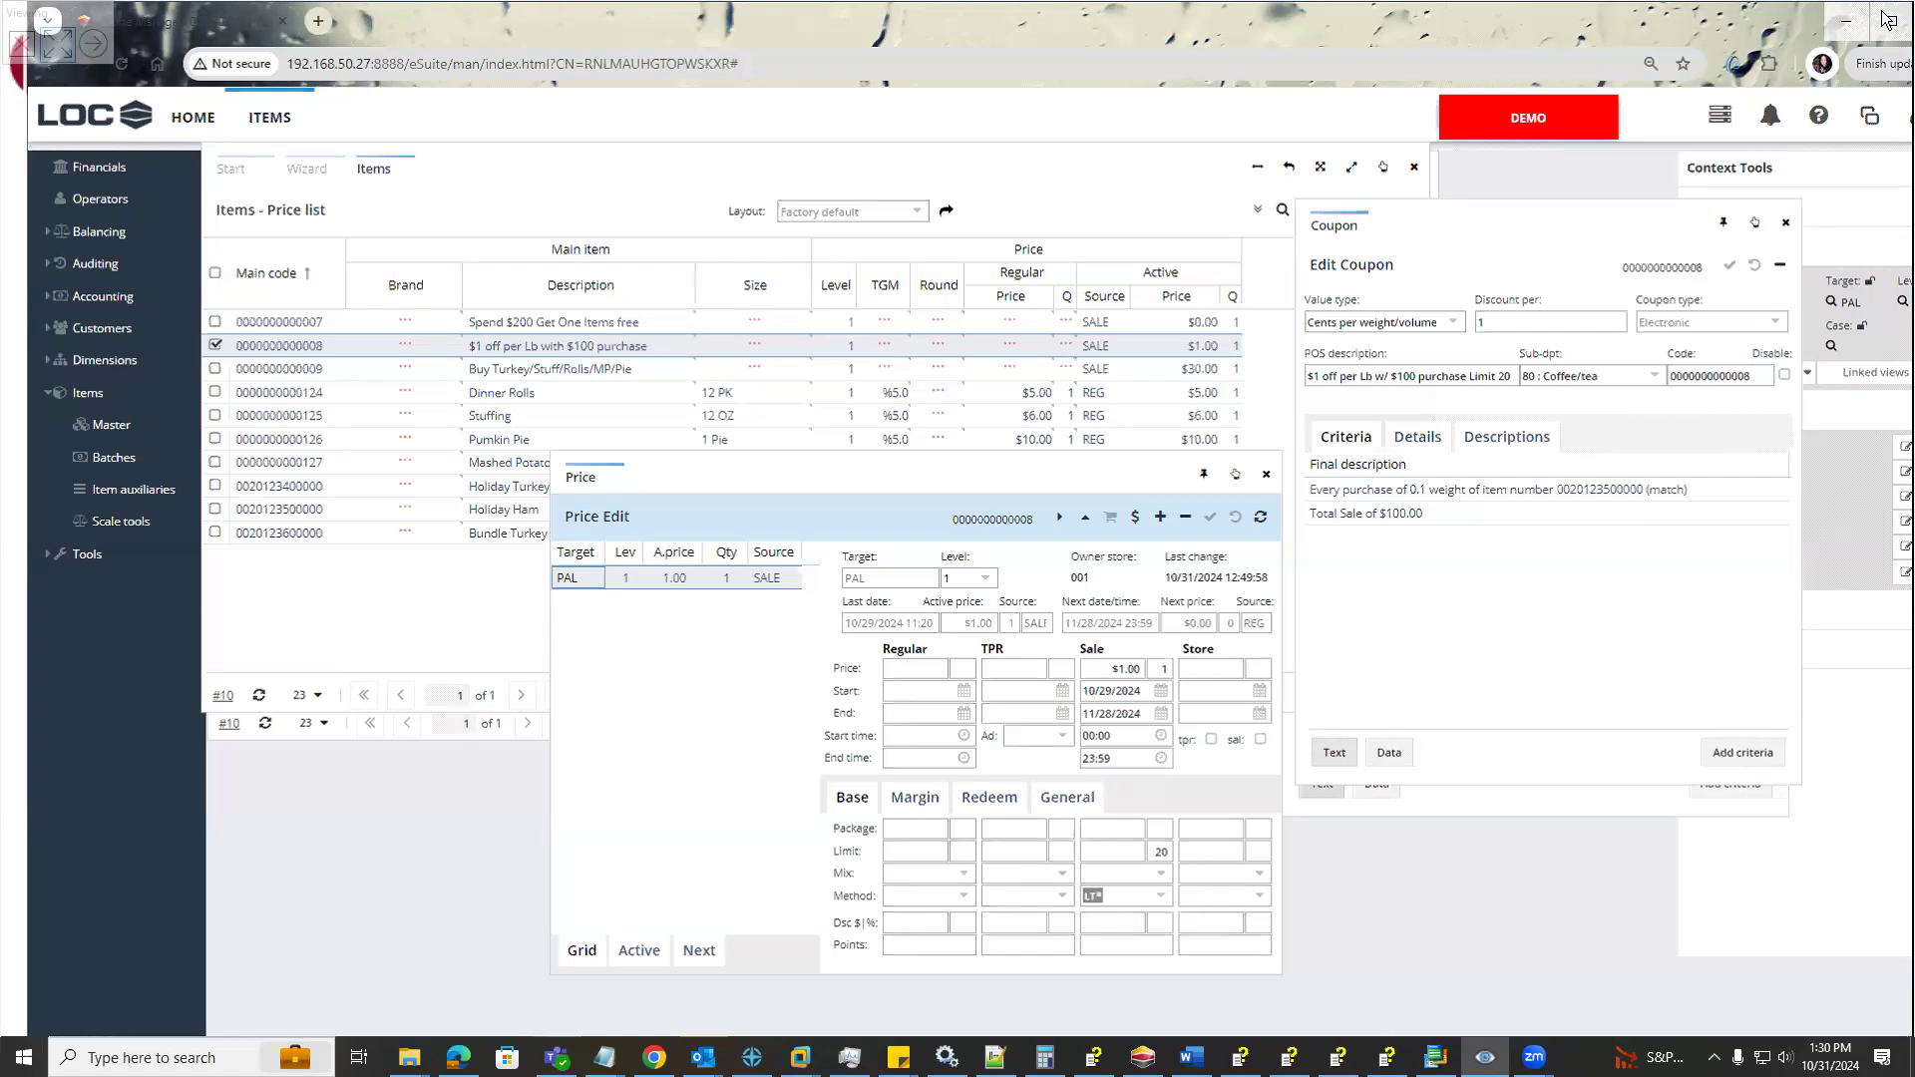
Minimize the web-based LOC window and switch to SMS PRO
{"action": "left_click", "coordinate": [1844, 30]}
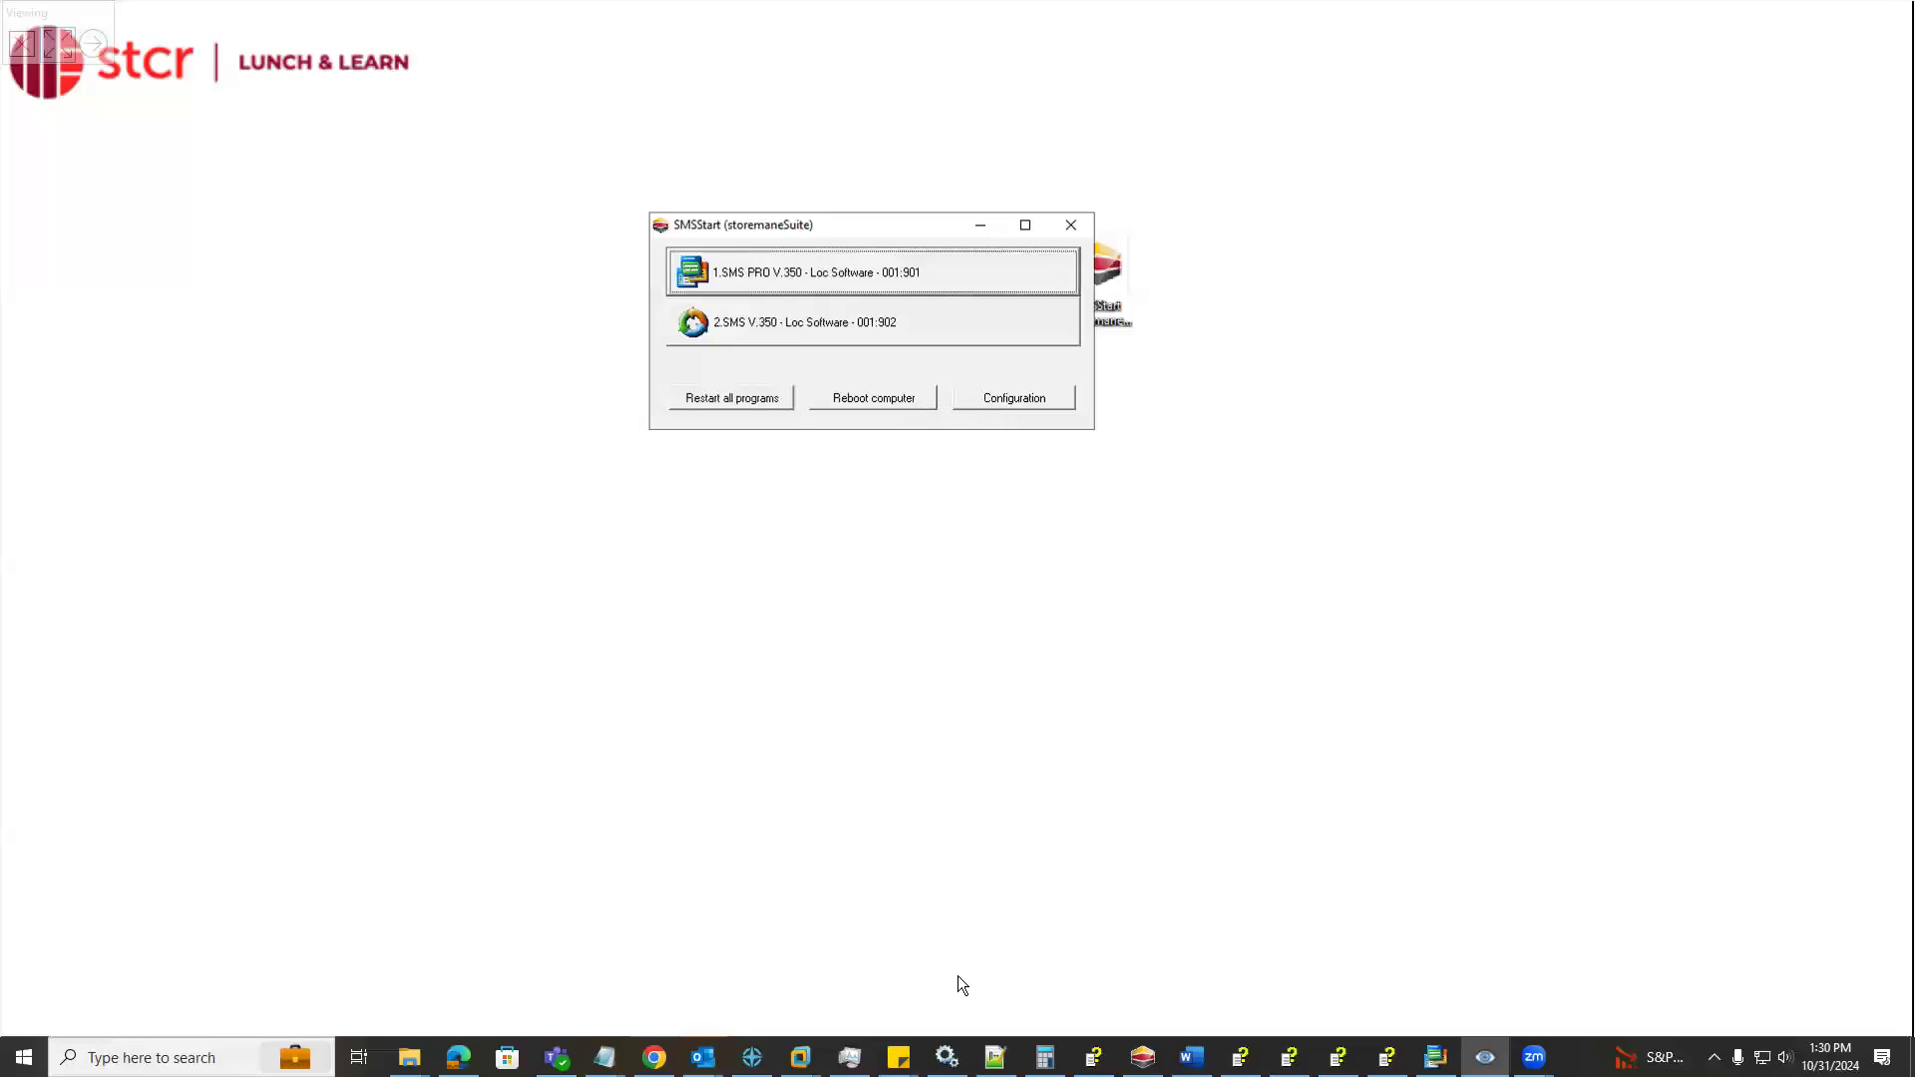
{"action": "left_click", "coordinate": [842, 276]}
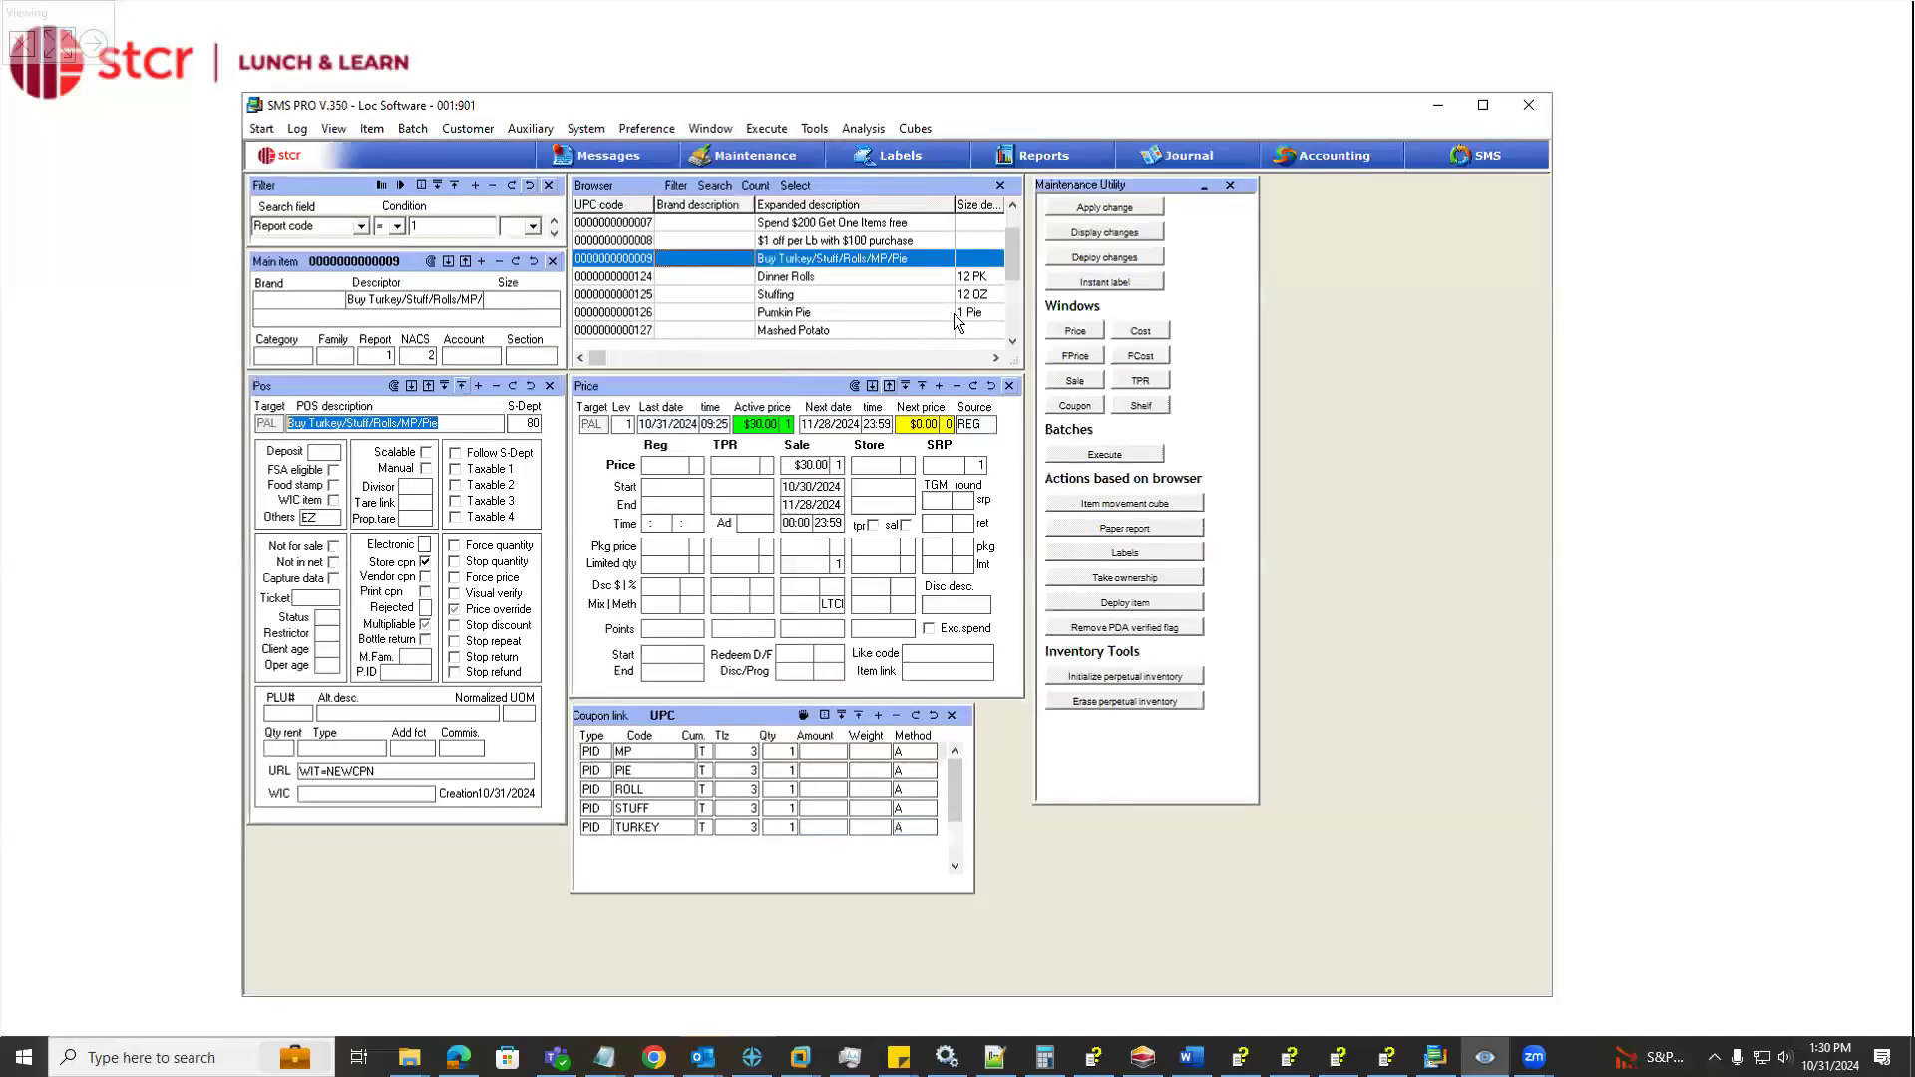
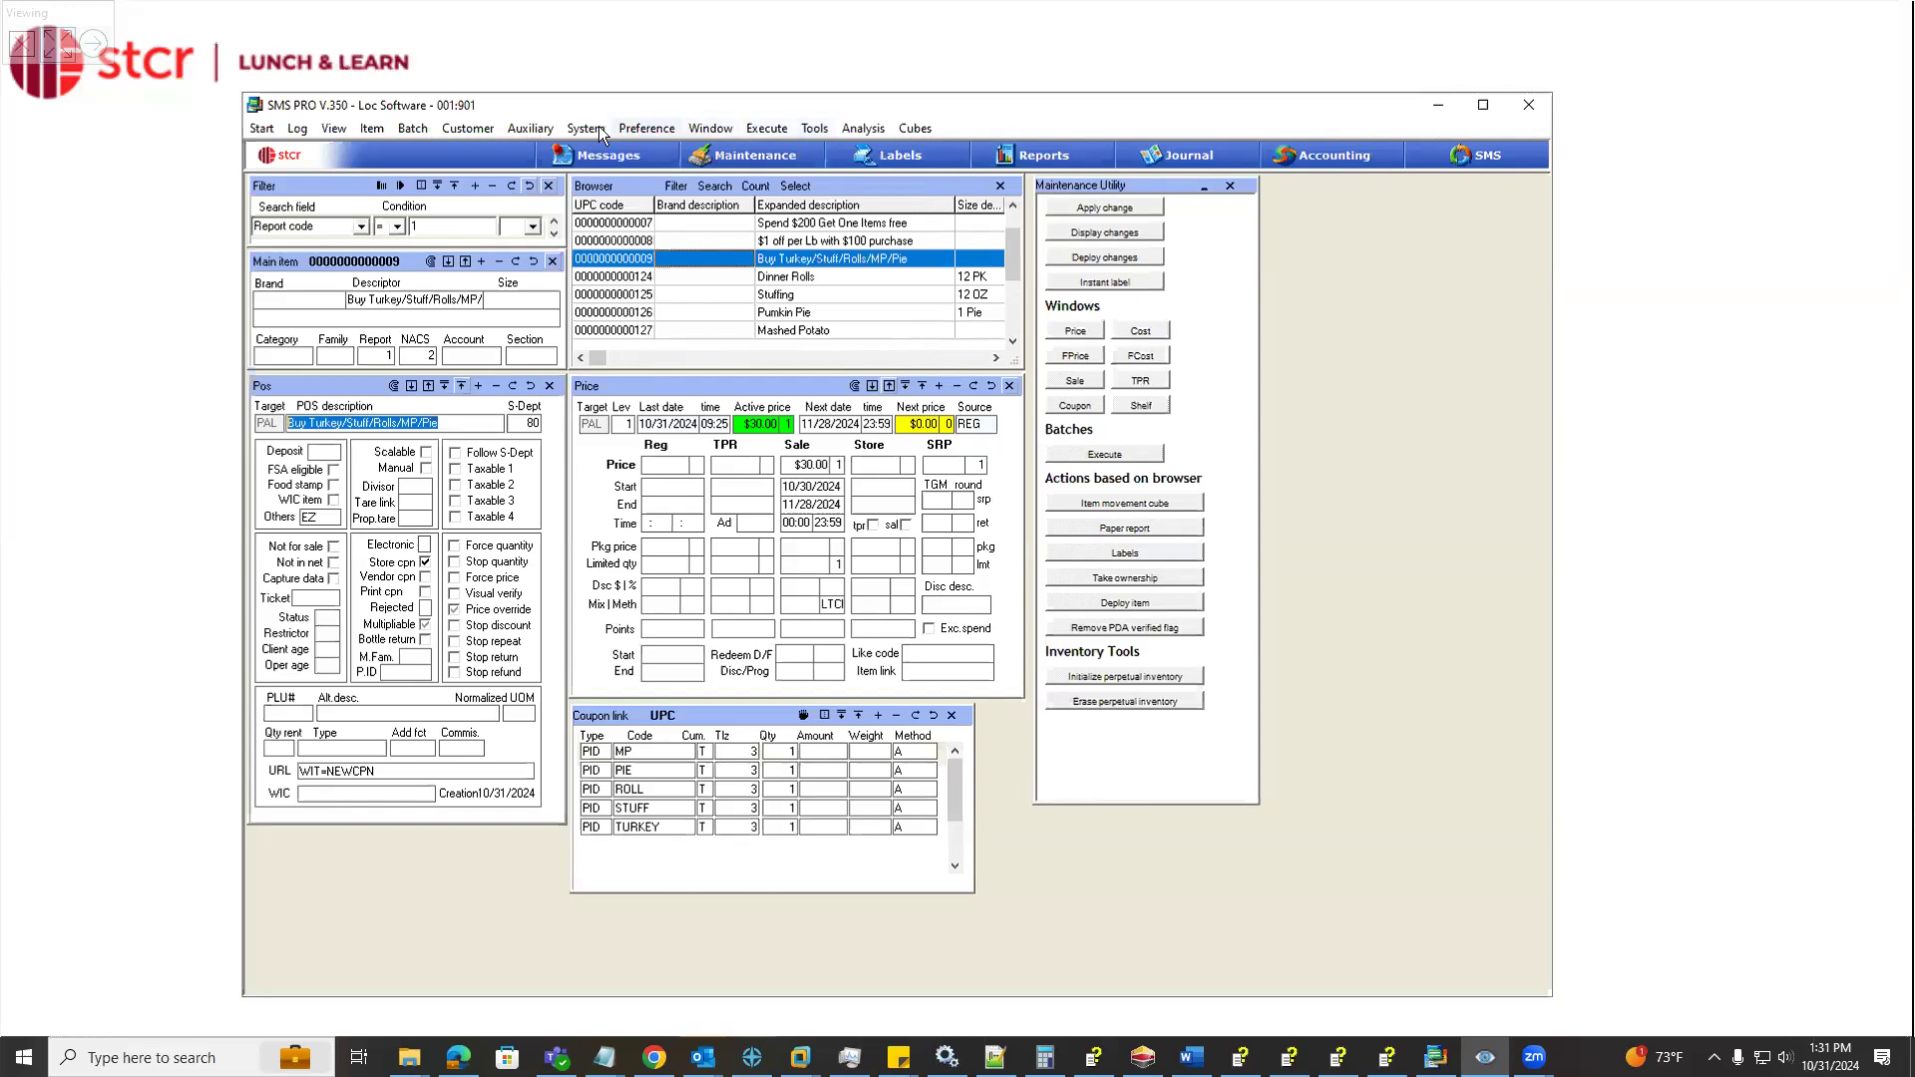
Open the Preferred customer shopper level and examine its point program settings beside the coupon's points and redeem fields
{"action": "left_click", "coordinate": [467, 129]}
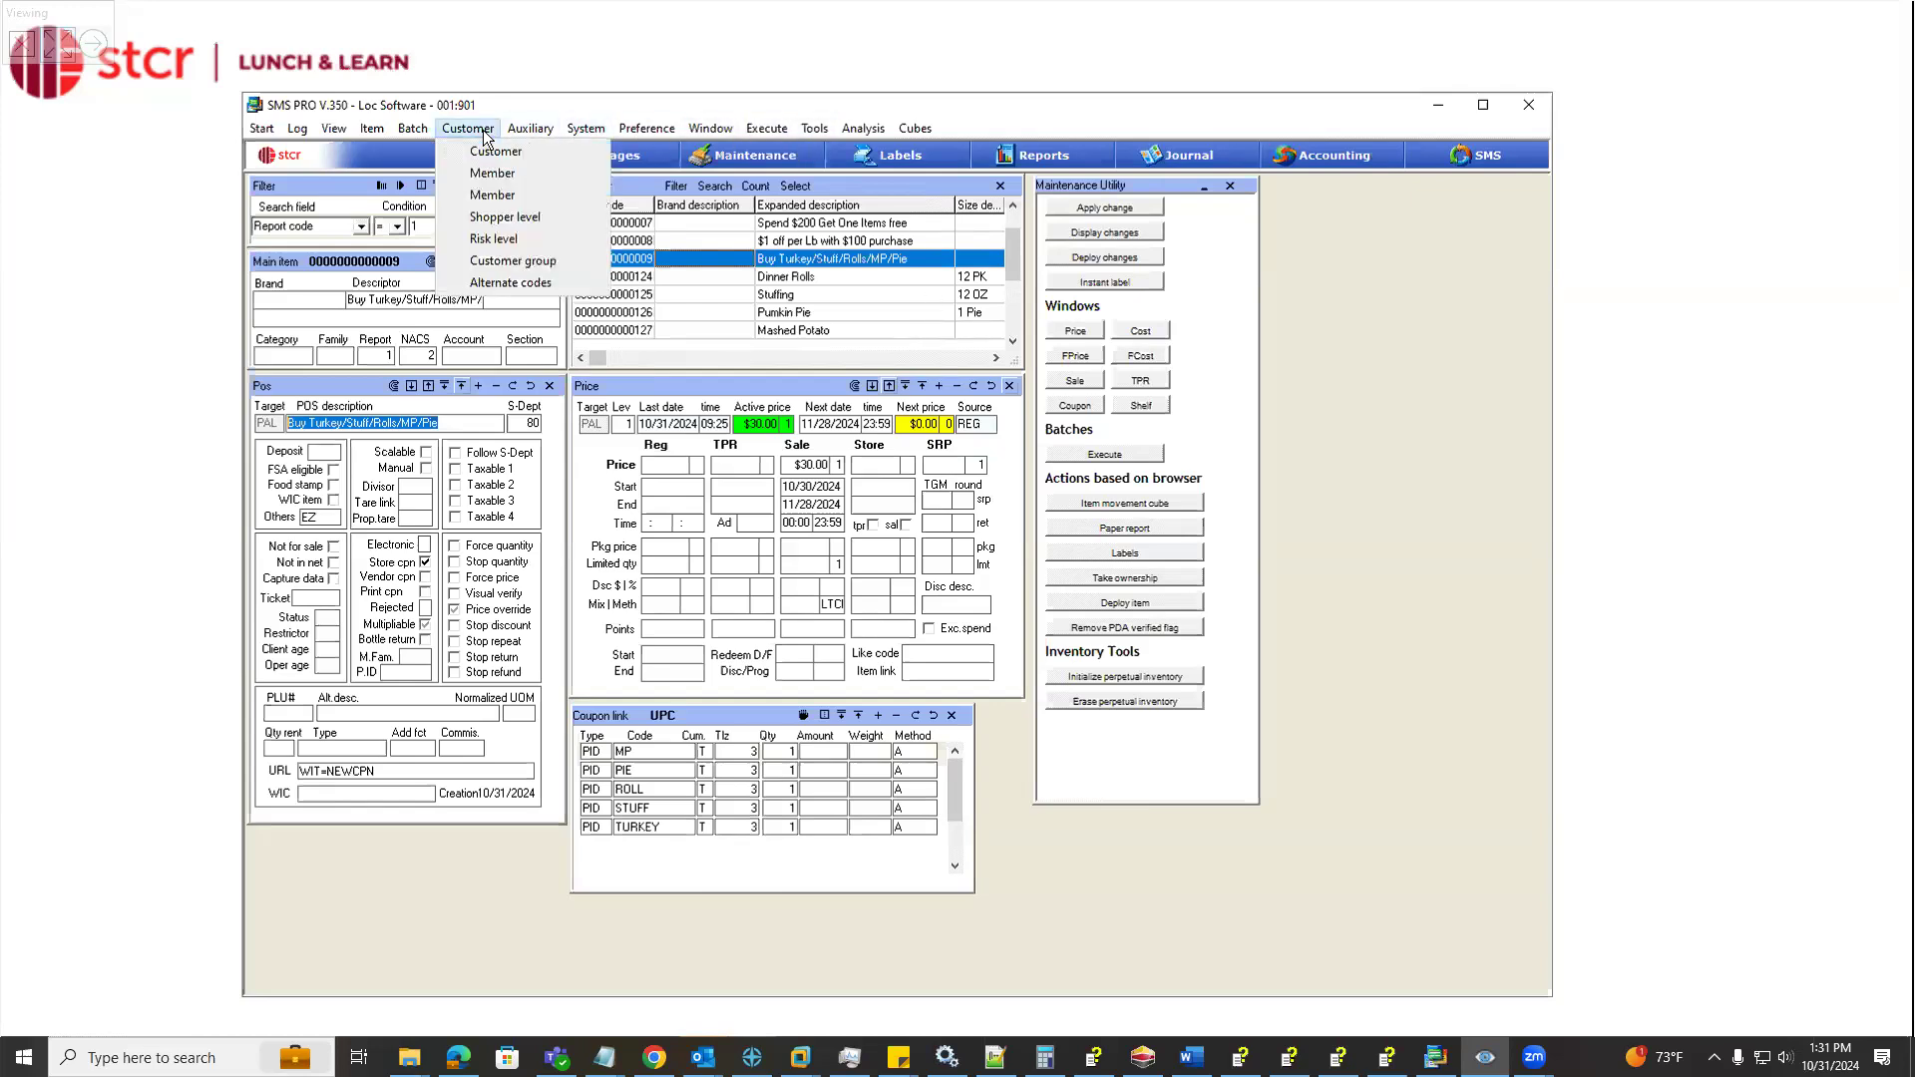
{"action": "left_click", "coordinate": [511, 220]}
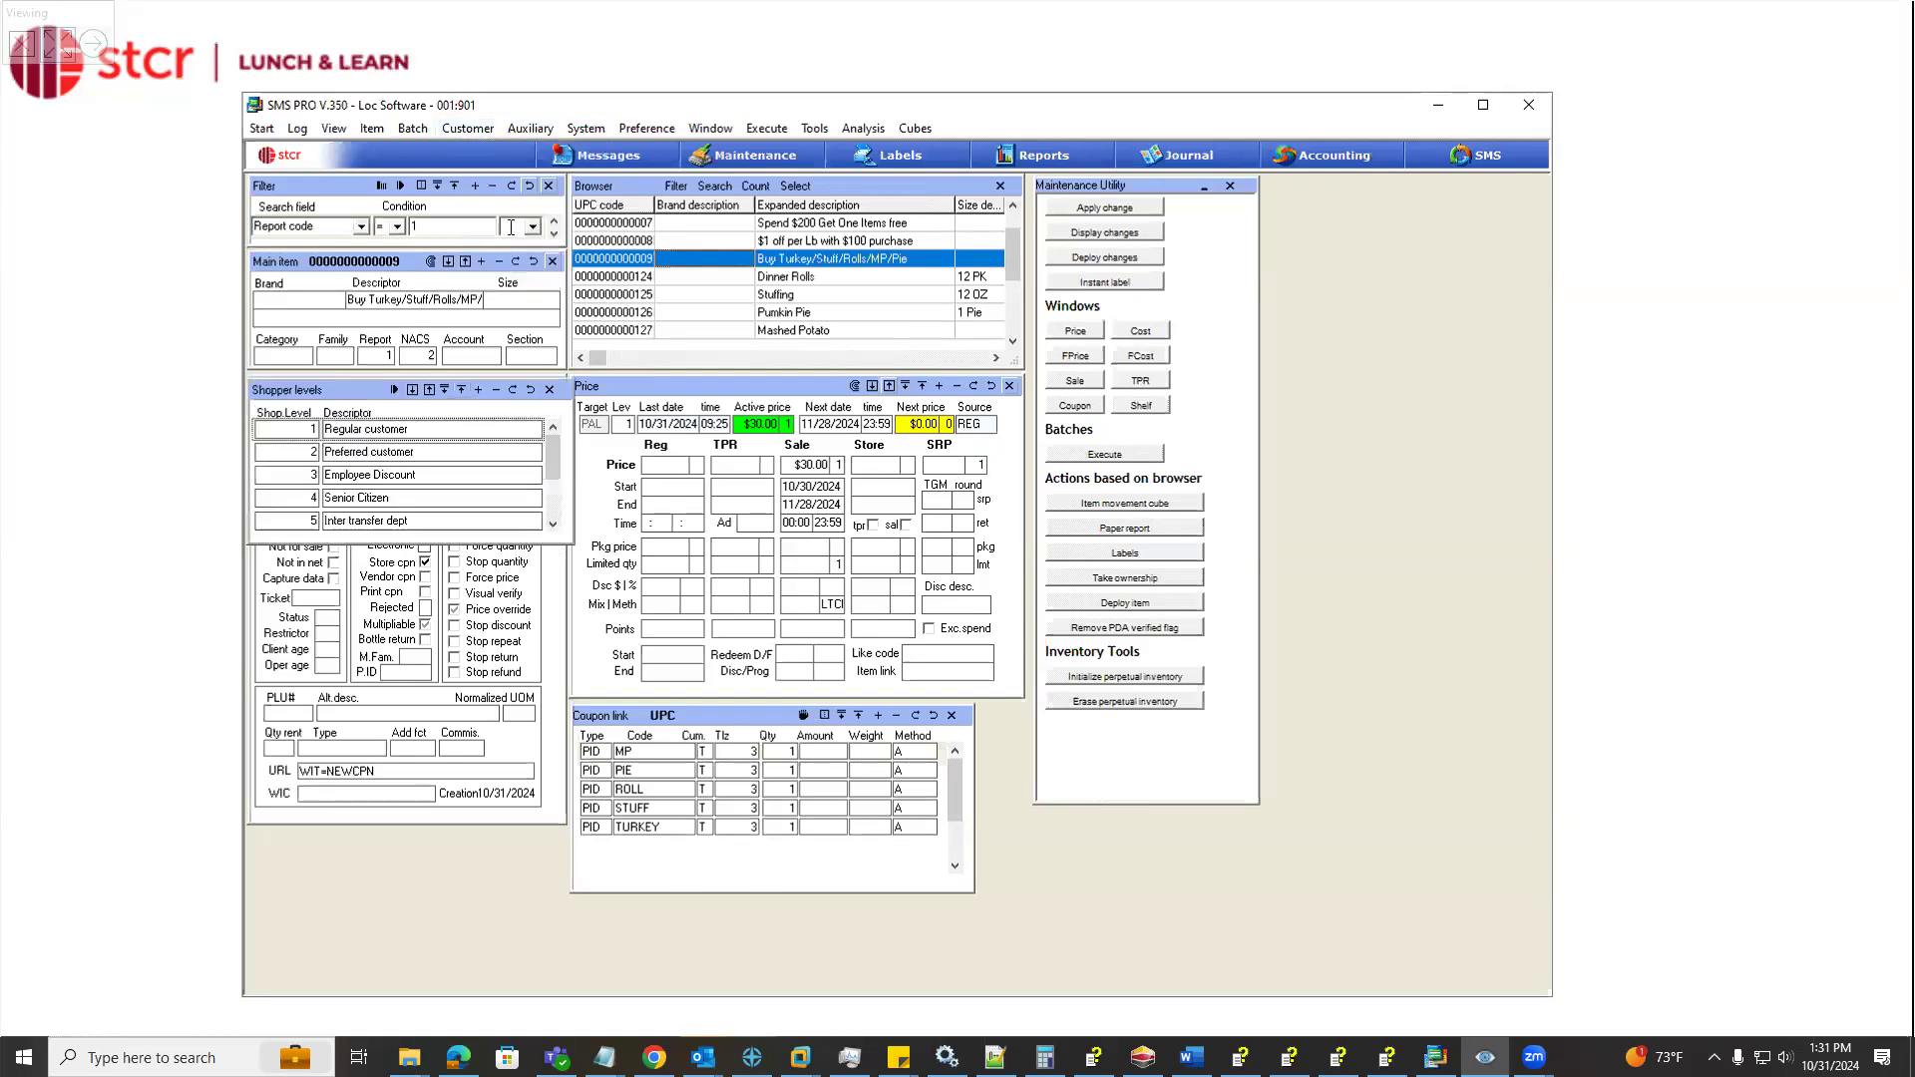
{"action": "left_click", "coordinate": [413, 391]}
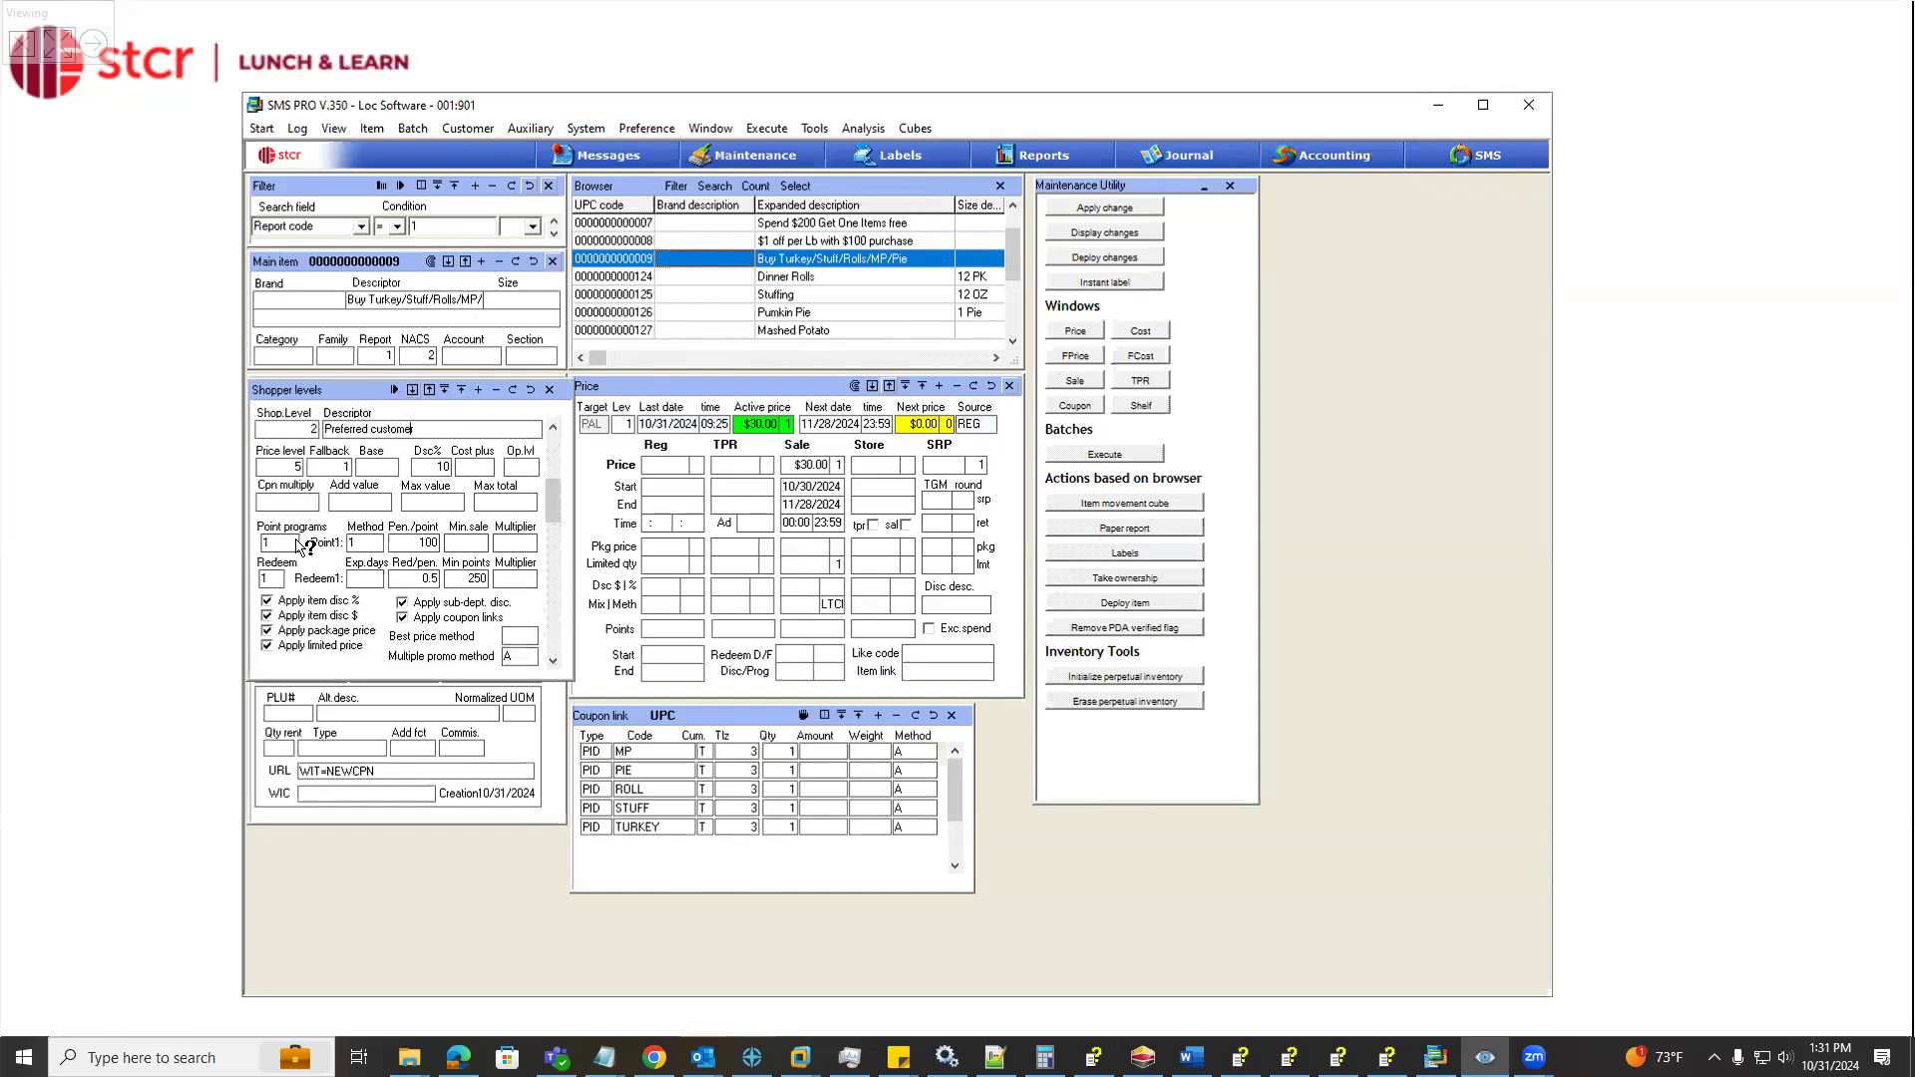
{"action": "left_click", "coordinate": [267, 543]}
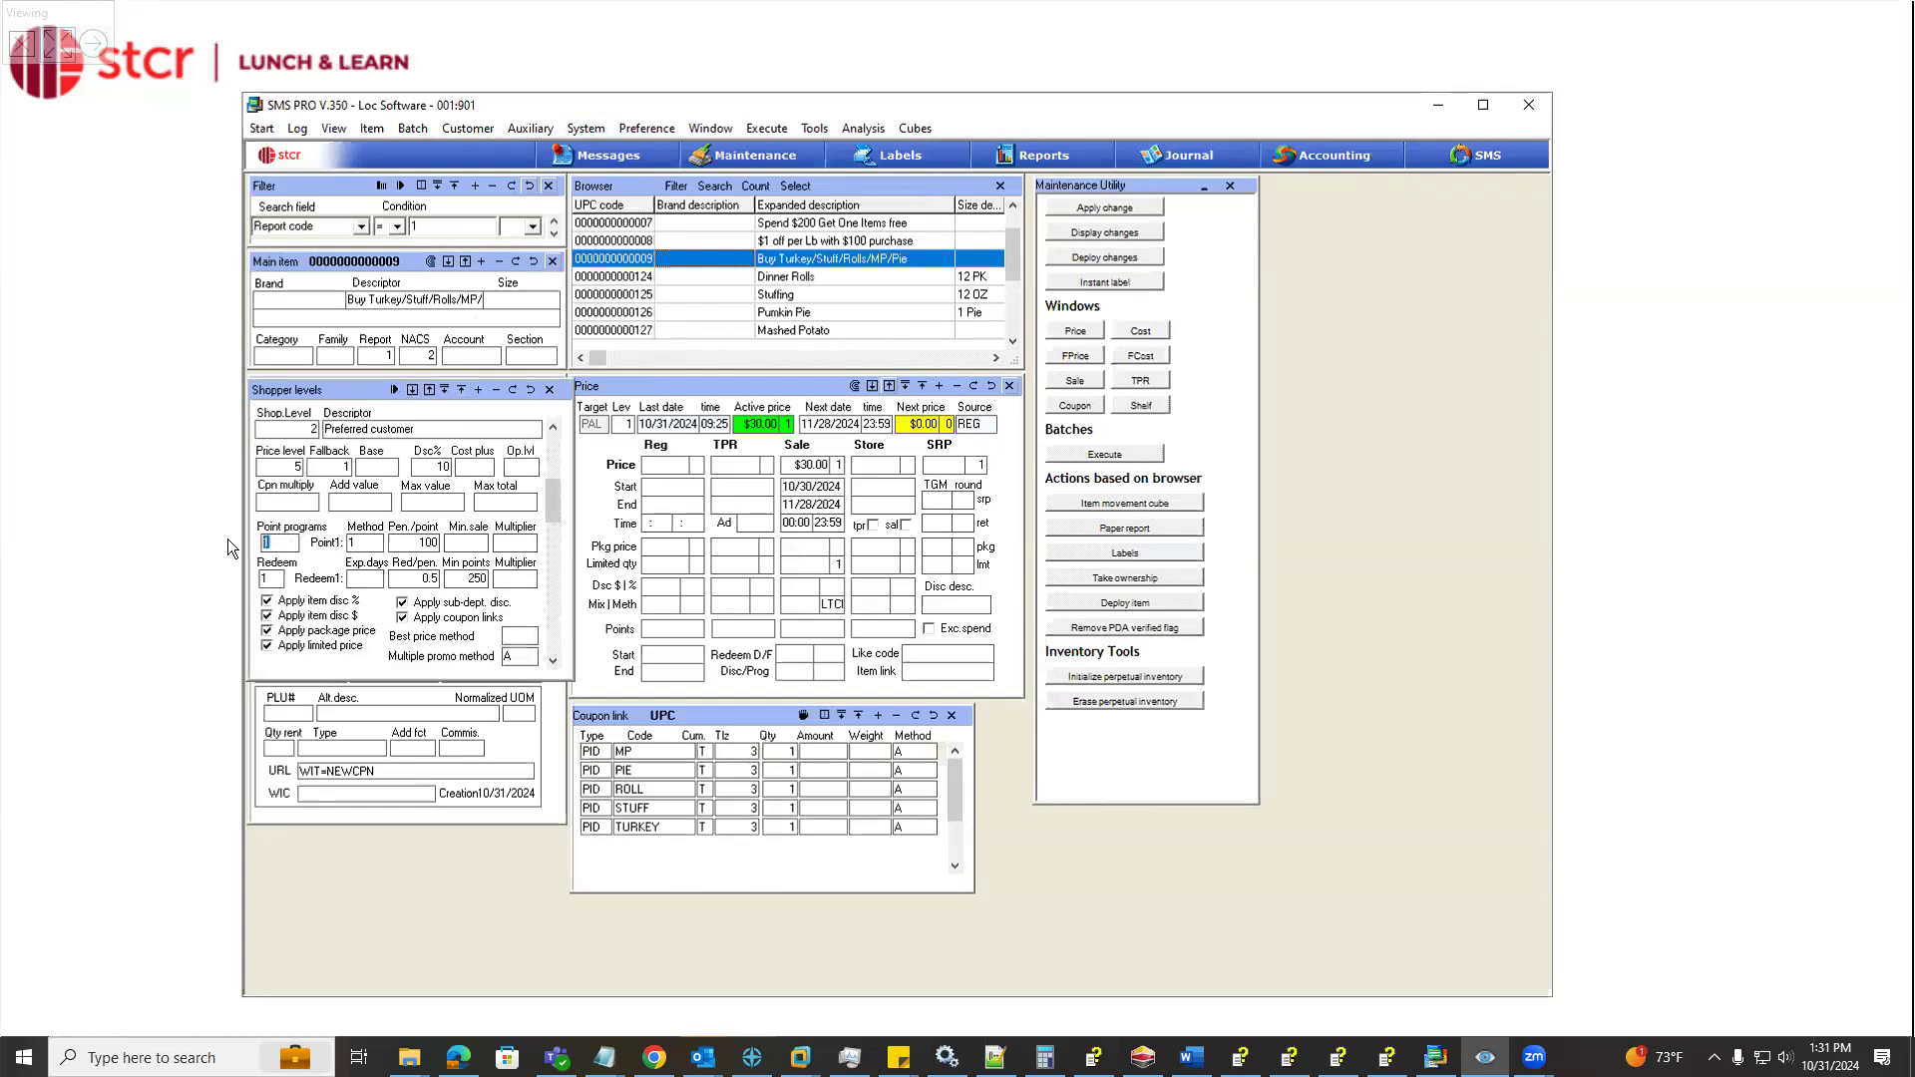
{"action": "left_click", "coordinate": [433, 543]}
{"action": "left_click_drag", "start_coordinate": [356, 391], "coordinate": [1262, 337]}
{"action": "left_click", "coordinate": [655, 630]}
{"action": "left_click", "coordinate": [794, 655]}
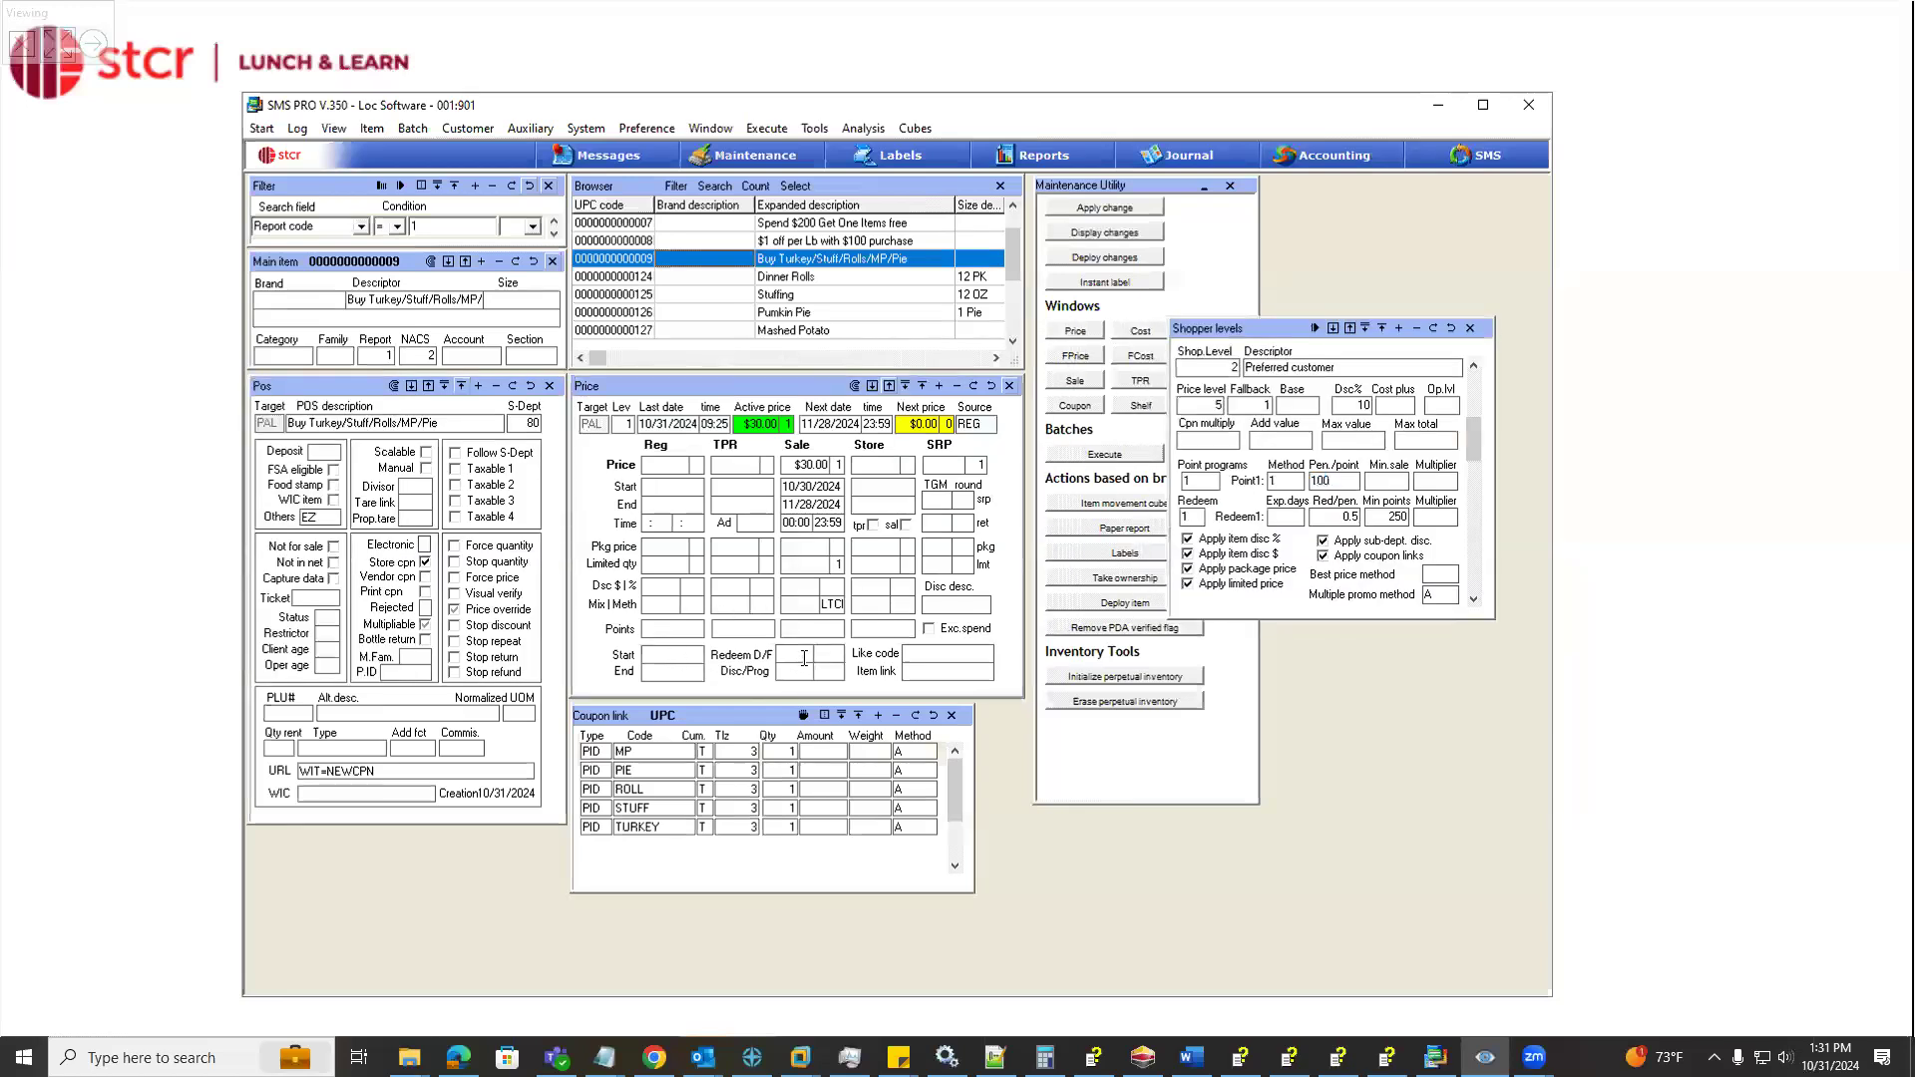
Add a Points accumulated criterion to the bundle coupon's links, with code 1 and amount 2.00
{"action": "left_click", "coordinate": [878, 716]}
{"action": "left_click", "coordinate": [602, 846]}
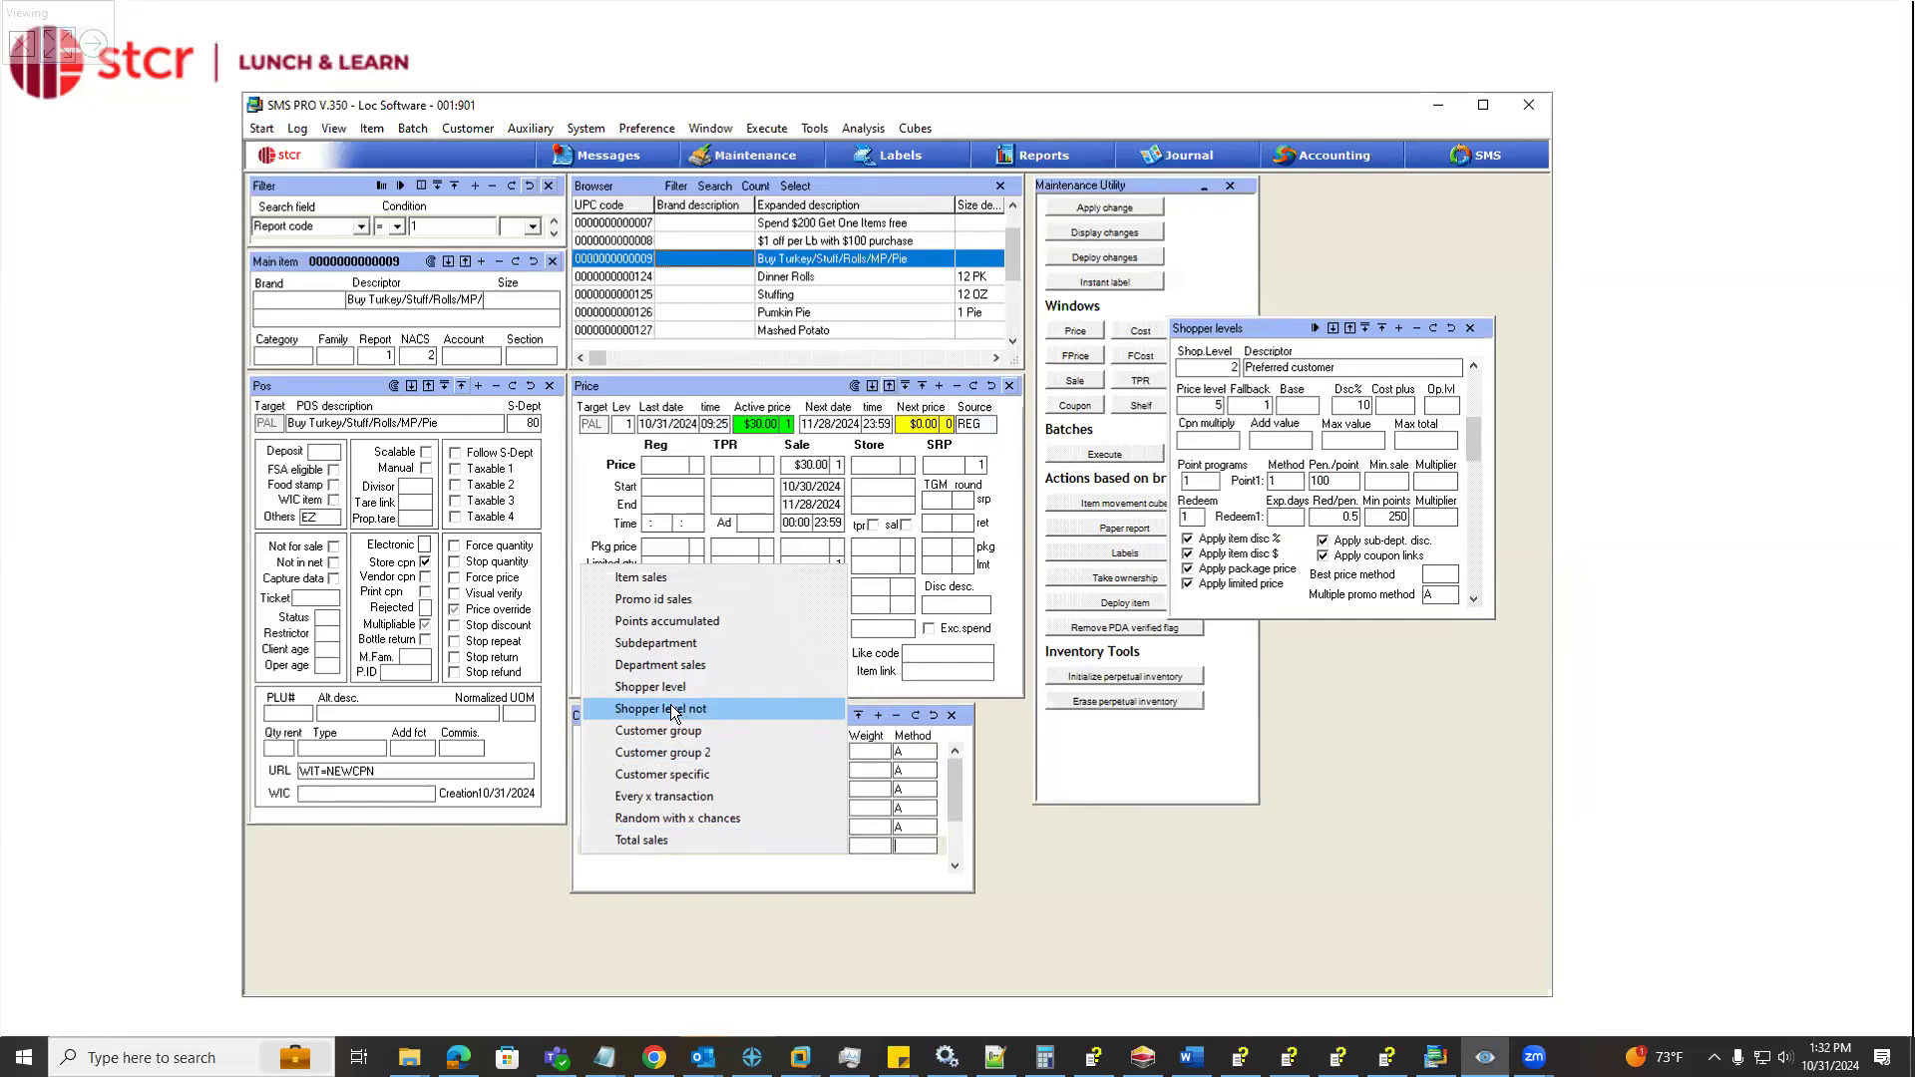
{"action": "left_click", "coordinate": [667, 621]}
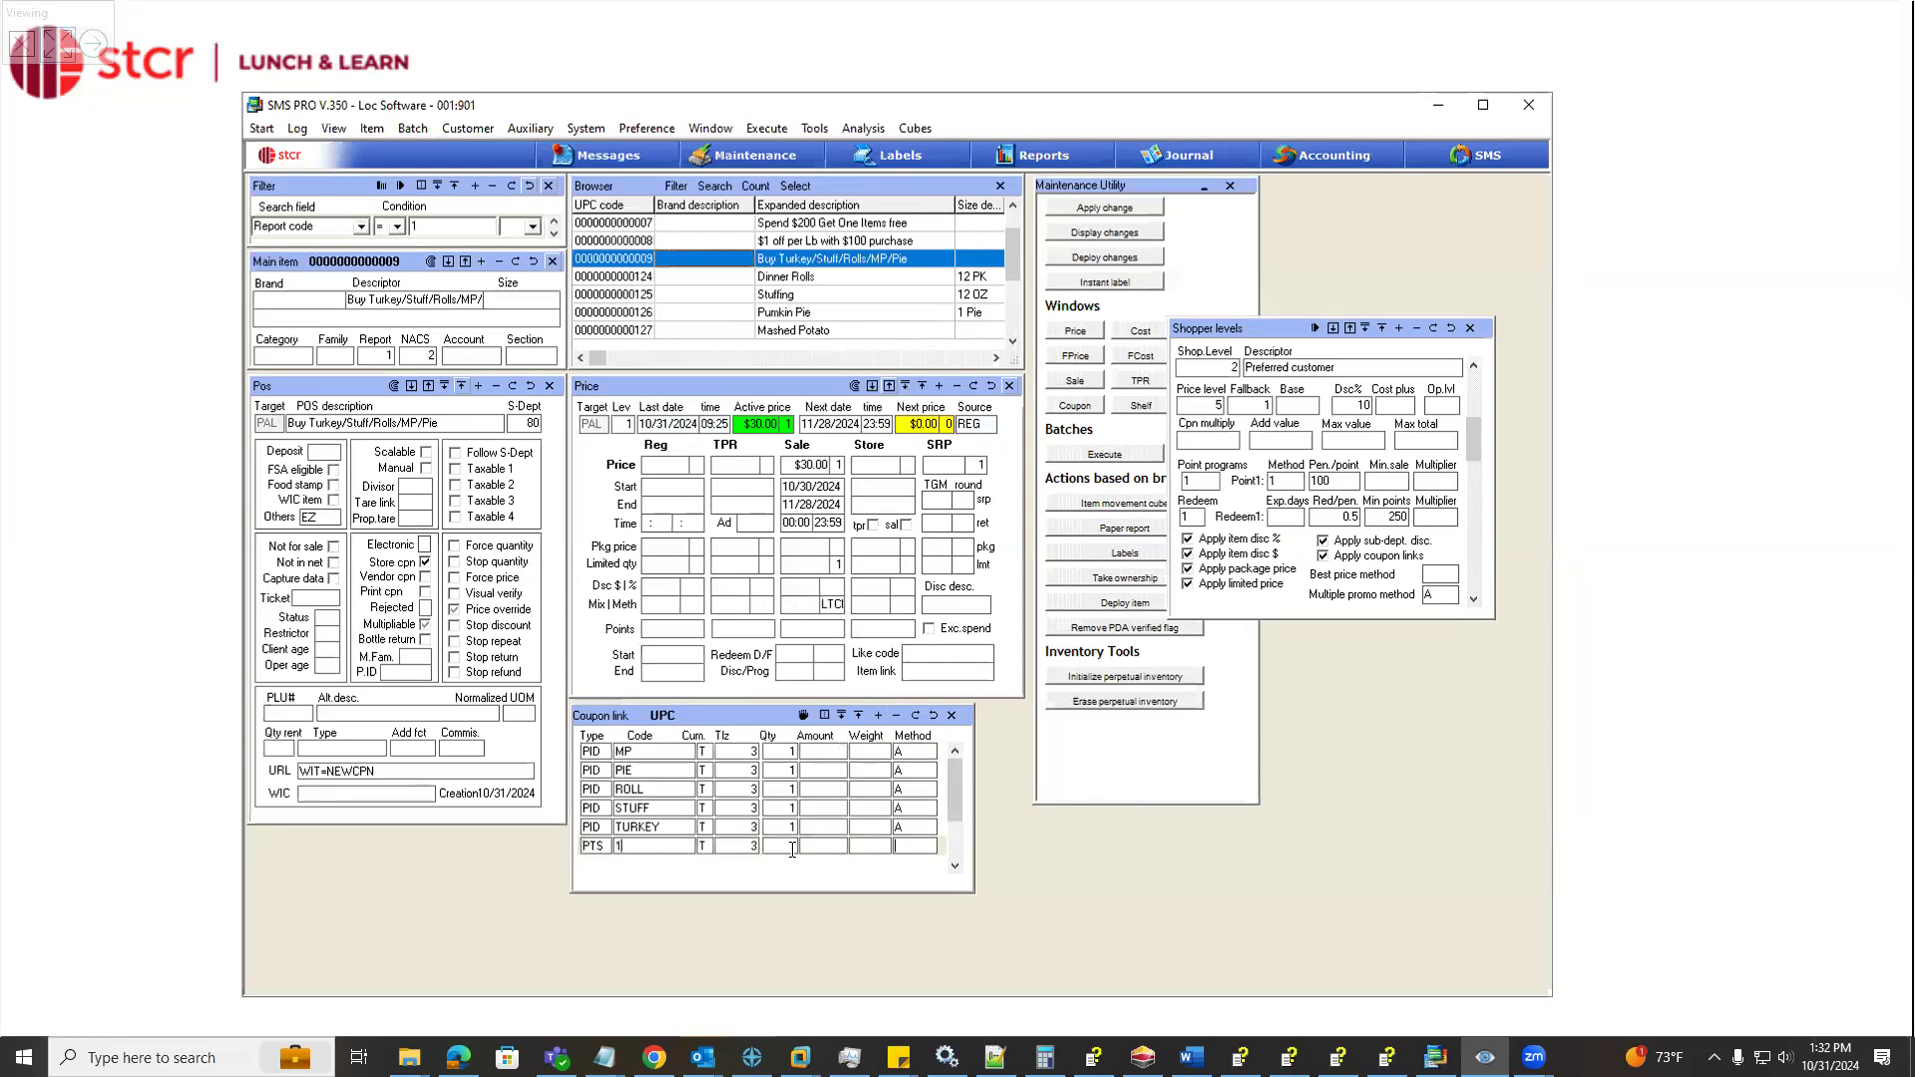
{"action": "type", "text": "250"}
Set the bundle coupon's sale redeem value to 200 and its redeem program to 1
{"action": "left_click", "coordinate": [850, 669]}
{"action": "type", "text": "200"}
{"action": "left_click", "coordinate": [838, 672]}
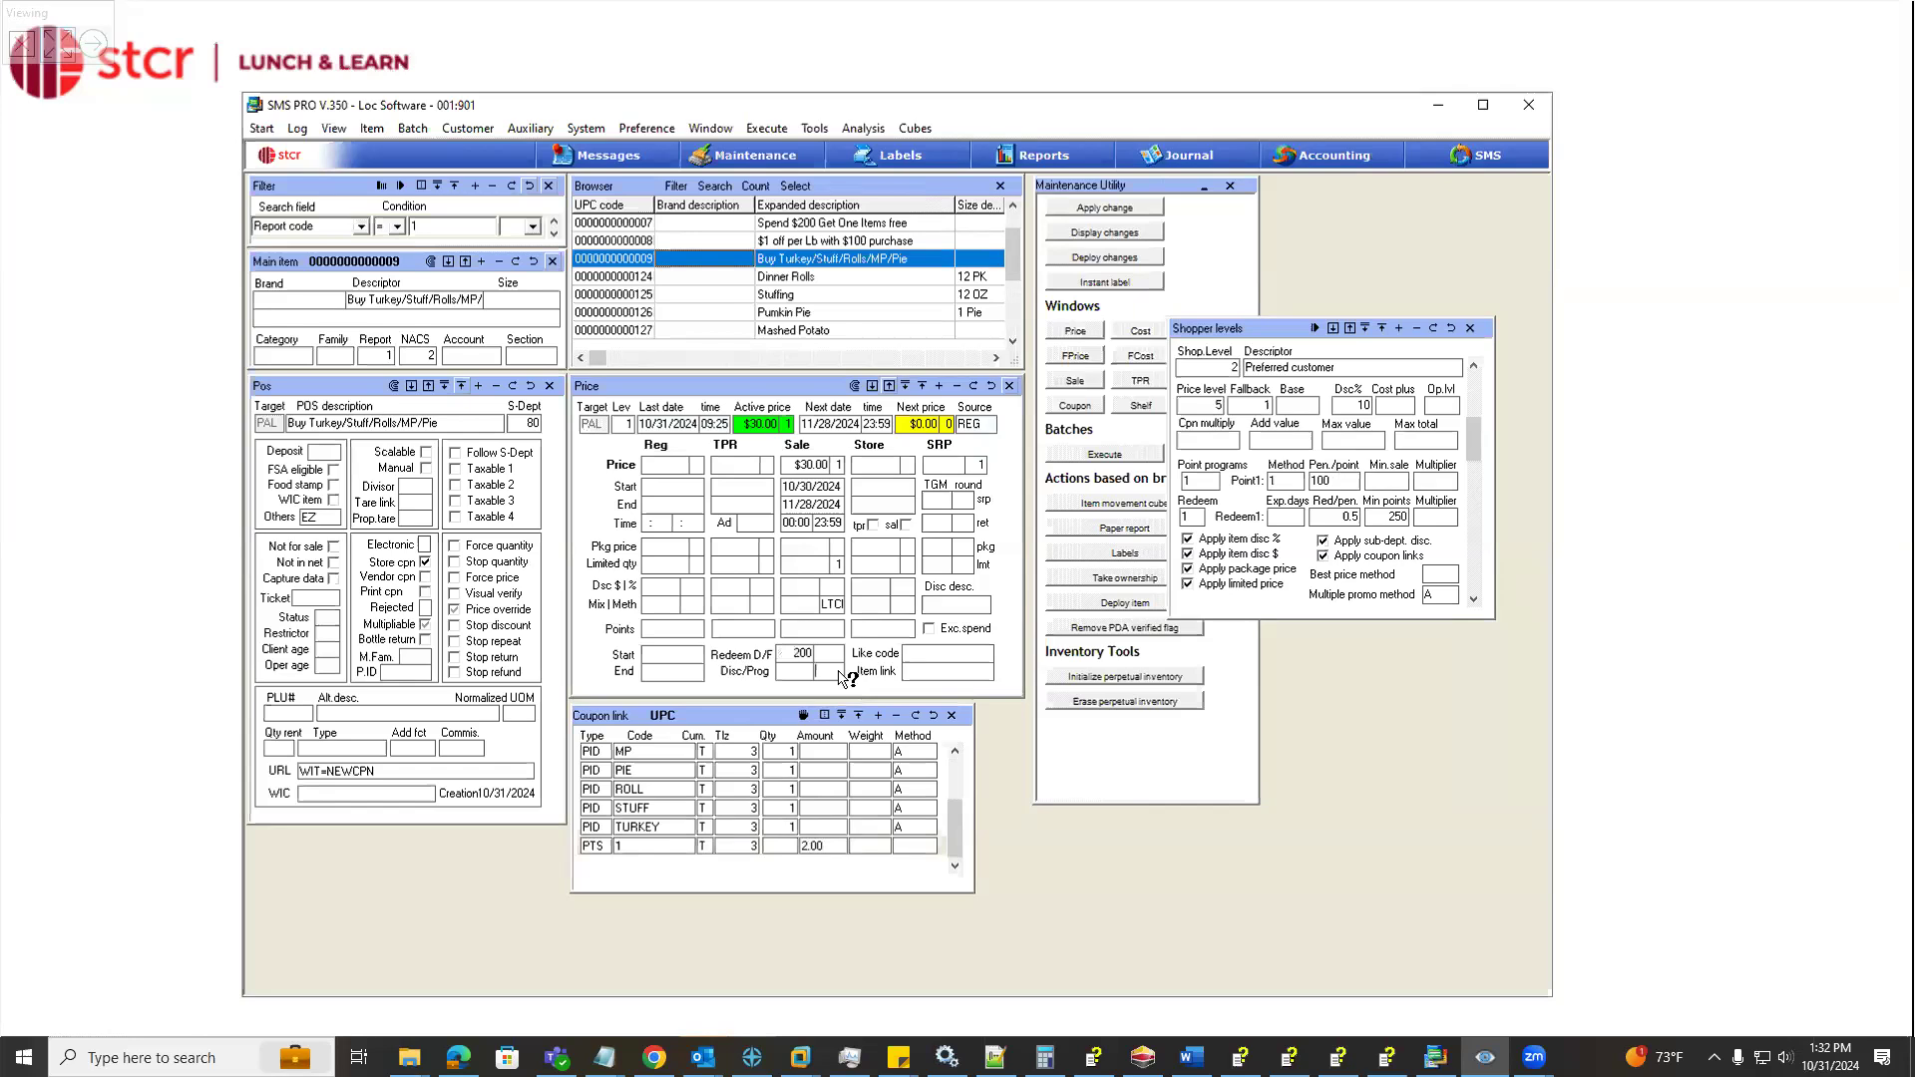
{"action": "key", "text": "BackSpace"}
{"action": "type", "text": "1"}
Clear the redeem value and redeem program from the bundle coupon's price settings
{"action": "left_click", "coordinate": [678, 654]}
{"action": "left_click", "coordinate": [687, 675]}
{"action": "key", "text": "Tab"}
{"action": "key", "text": "Delete"}
{"action": "key", "text": "Tab"}
{"action": "key", "text": "Delete"}
Delete the Points accumulated criterion from the bundle coupon's links
{"action": "left_click", "coordinate": [838, 846]}
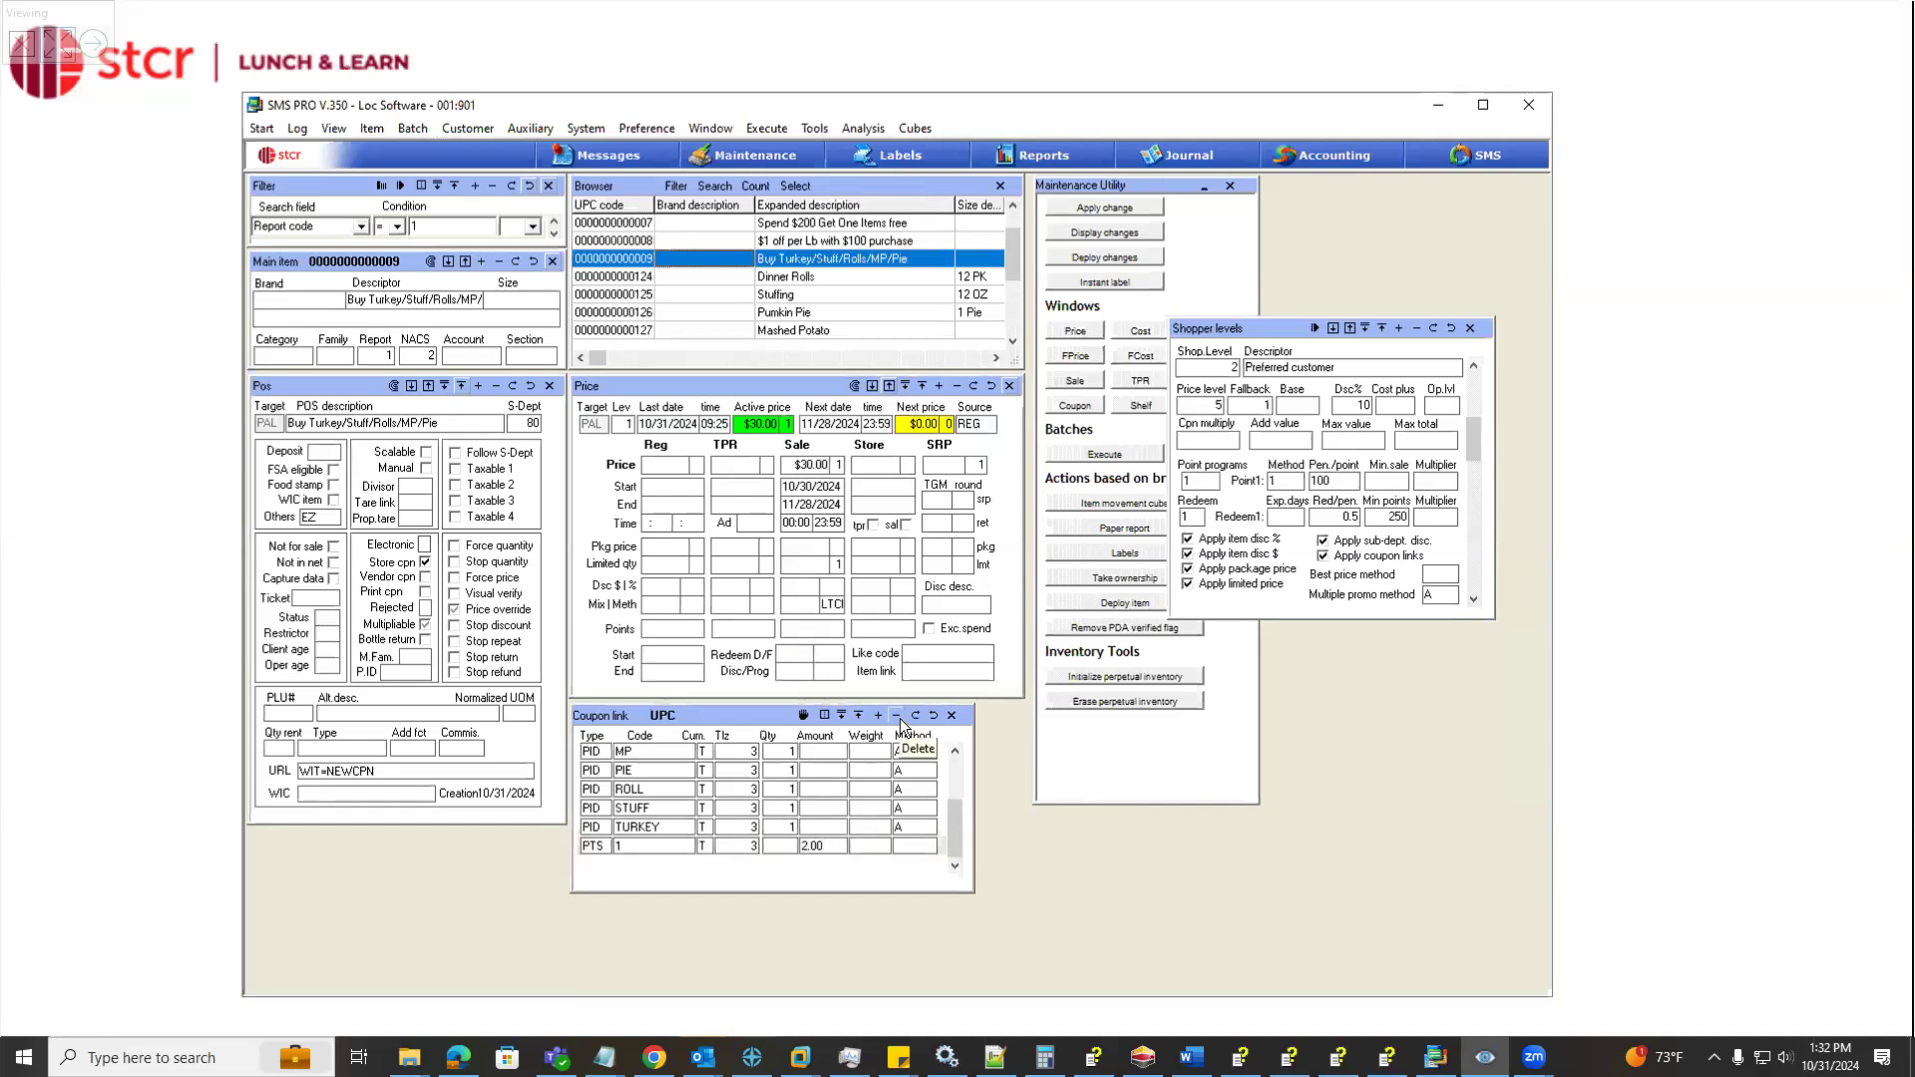
{"action": "left_click", "coordinate": [897, 717]}
{"action": "left_click", "coordinate": [869, 581]}
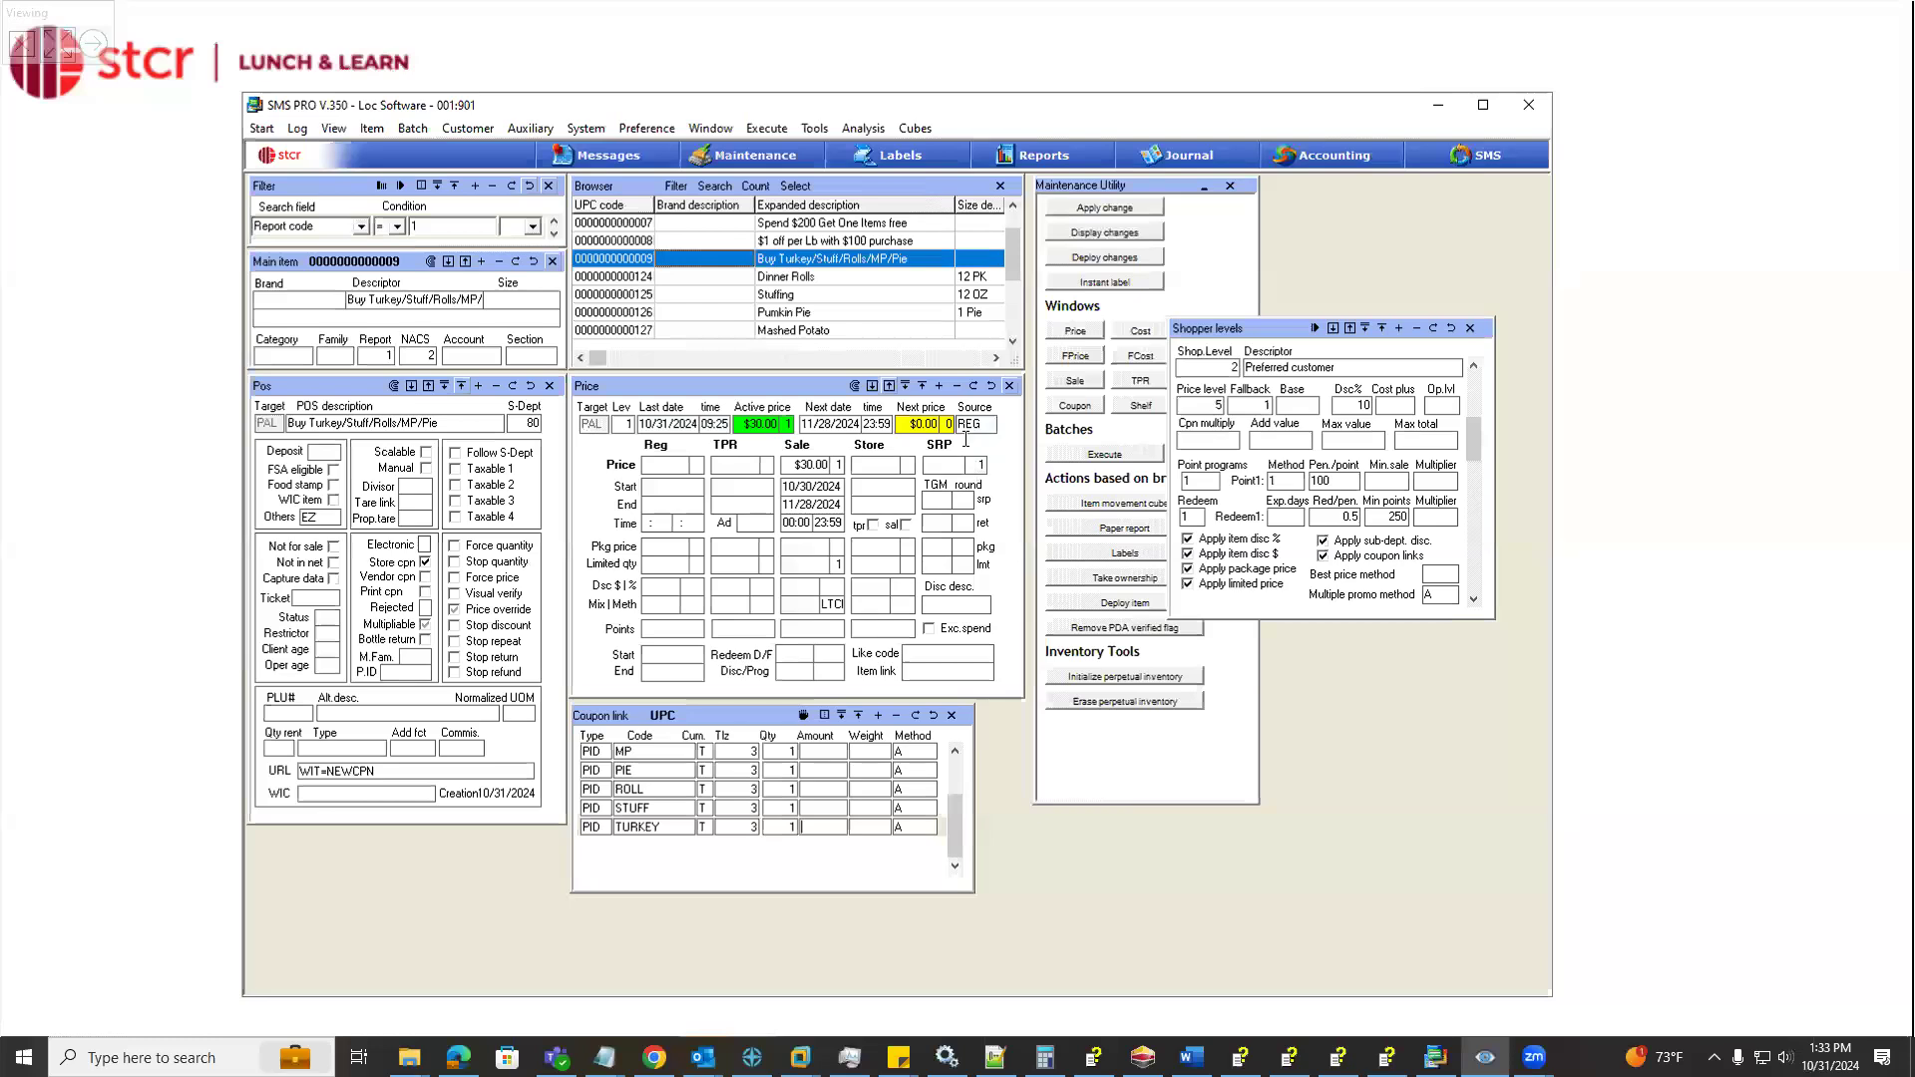
Run the Store Multi Totals report for 10/31/2024, examine its item discount and store coupon totals, and close it
{"action": "left_click", "coordinate": [1043, 157]}
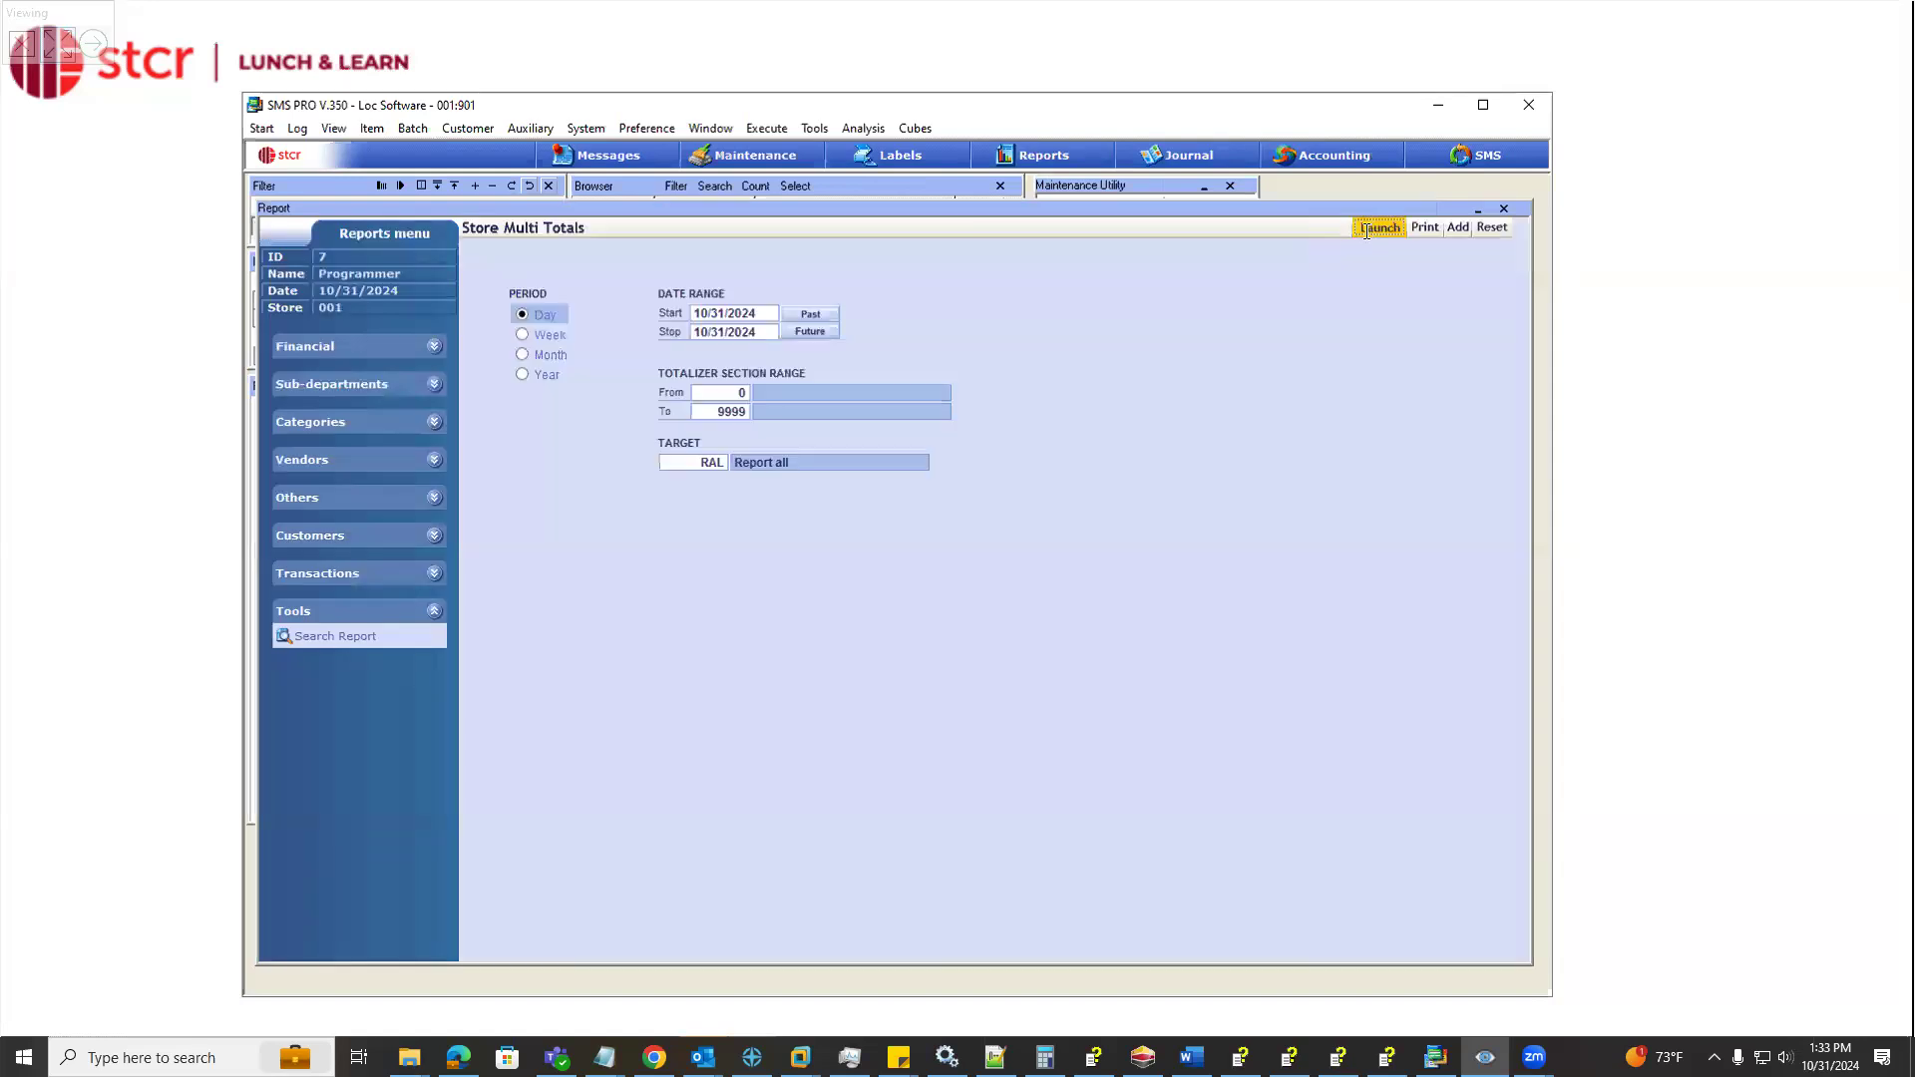
{"action": "left_click", "coordinate": [1372, 226]}
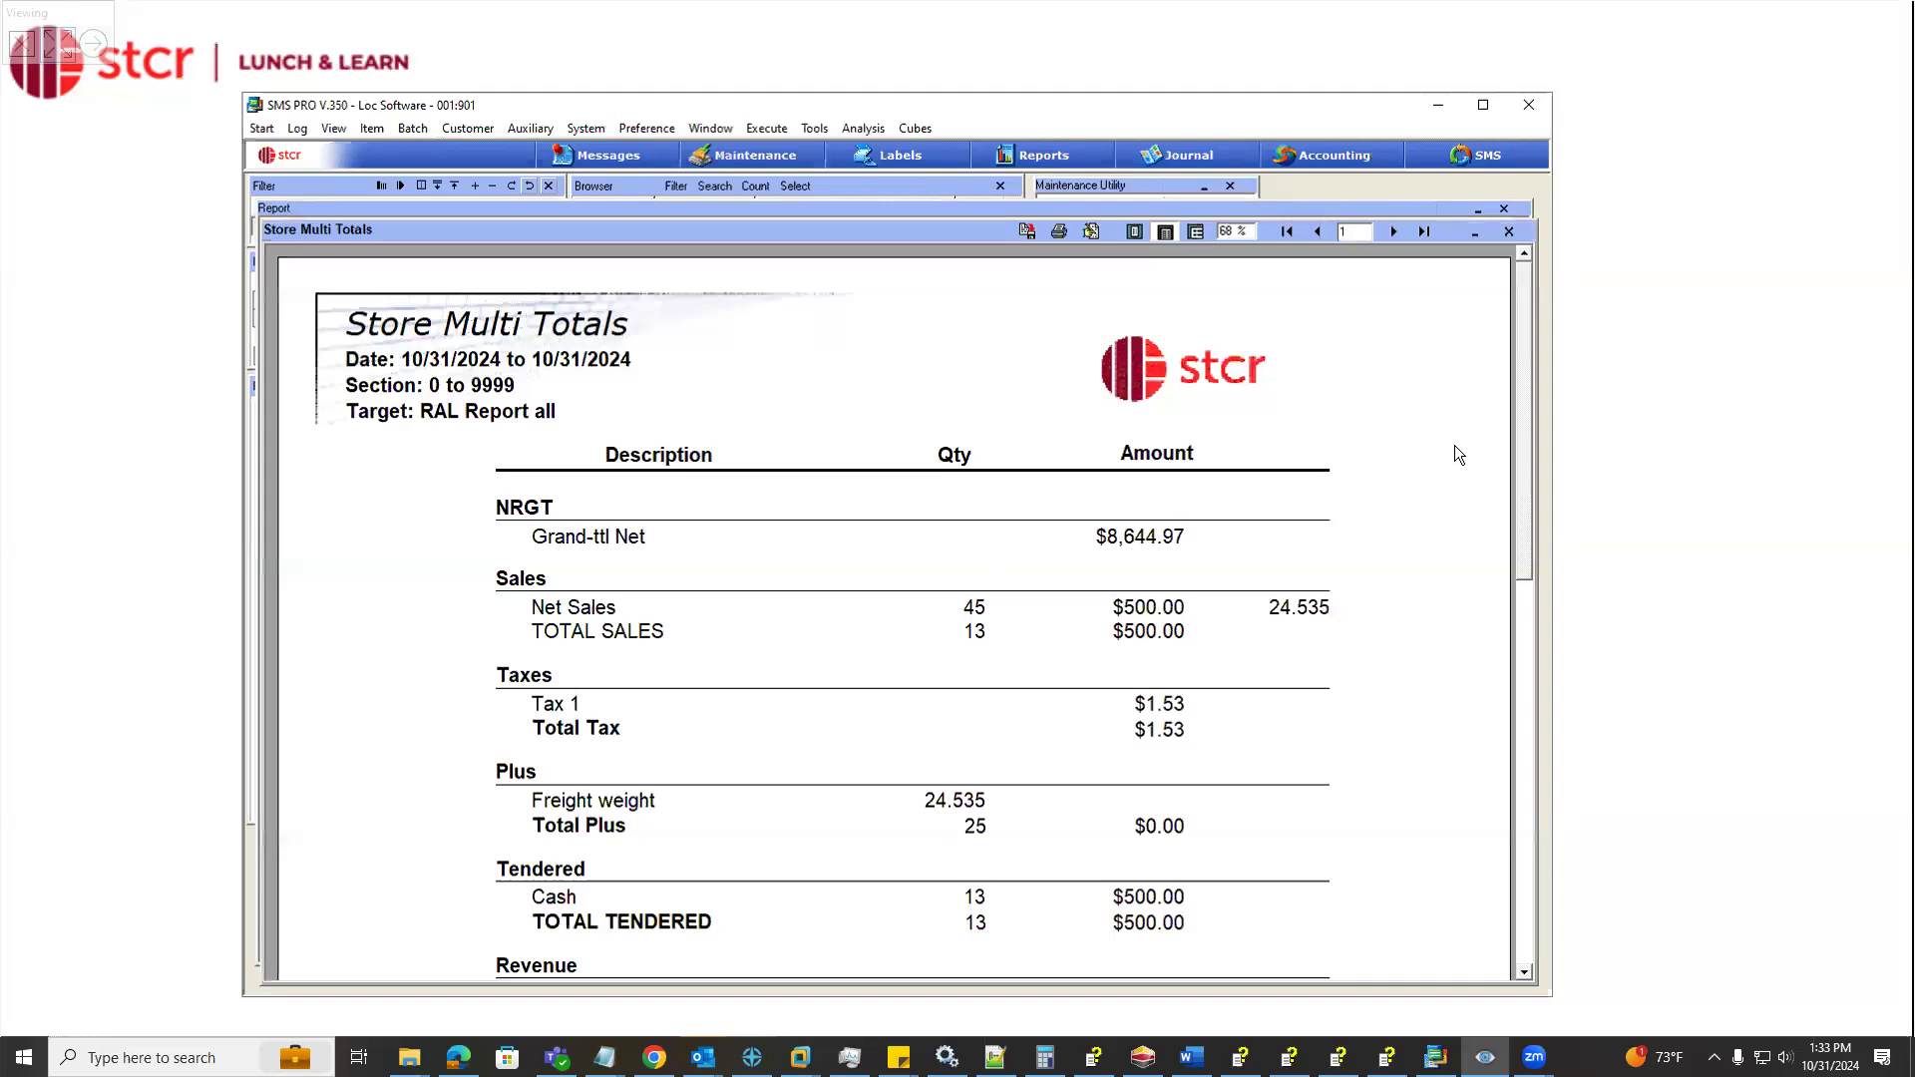
{"action": "left_click_drag", "start_coordinate": [1524, 377], "coordinate": [1499, 788]}
{"action": "left_click", "coordinate": [1395, 231]}
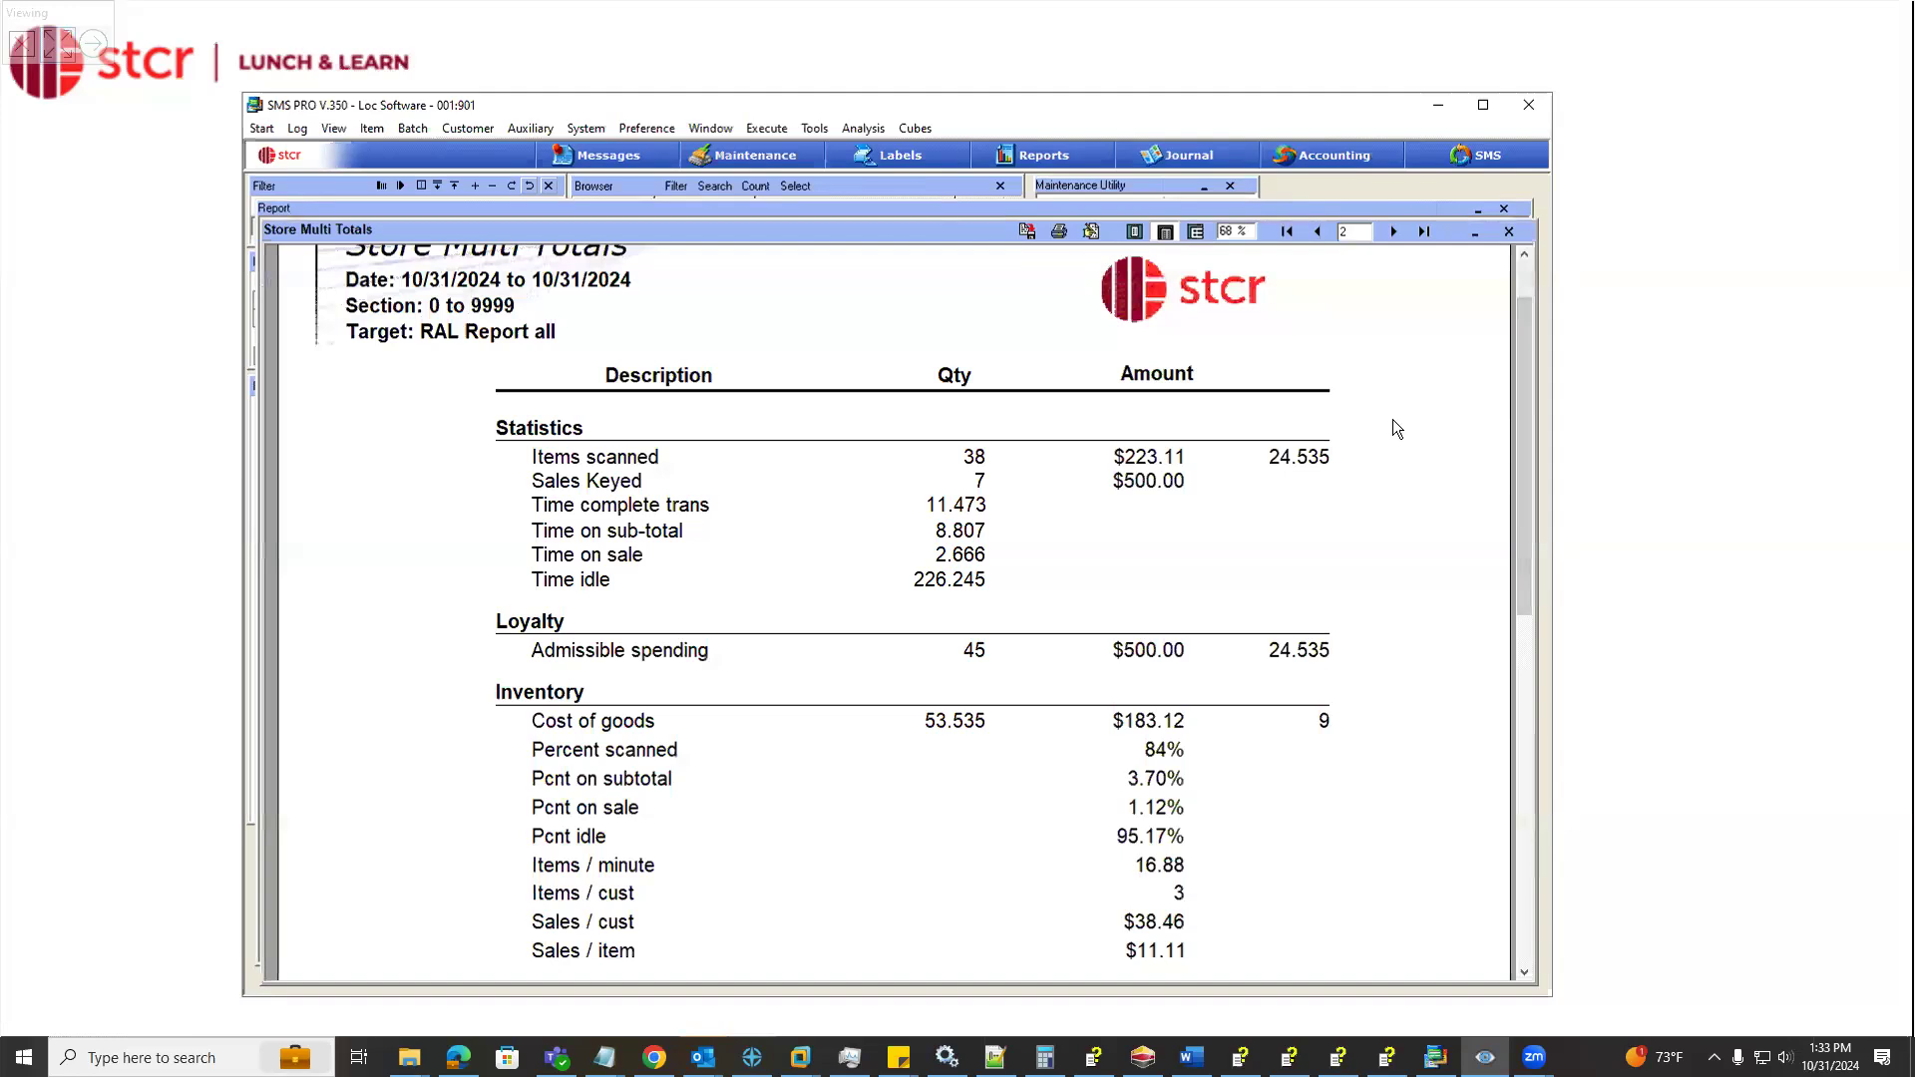
{"action": "left_click", "coordinate": [1317, 232]}
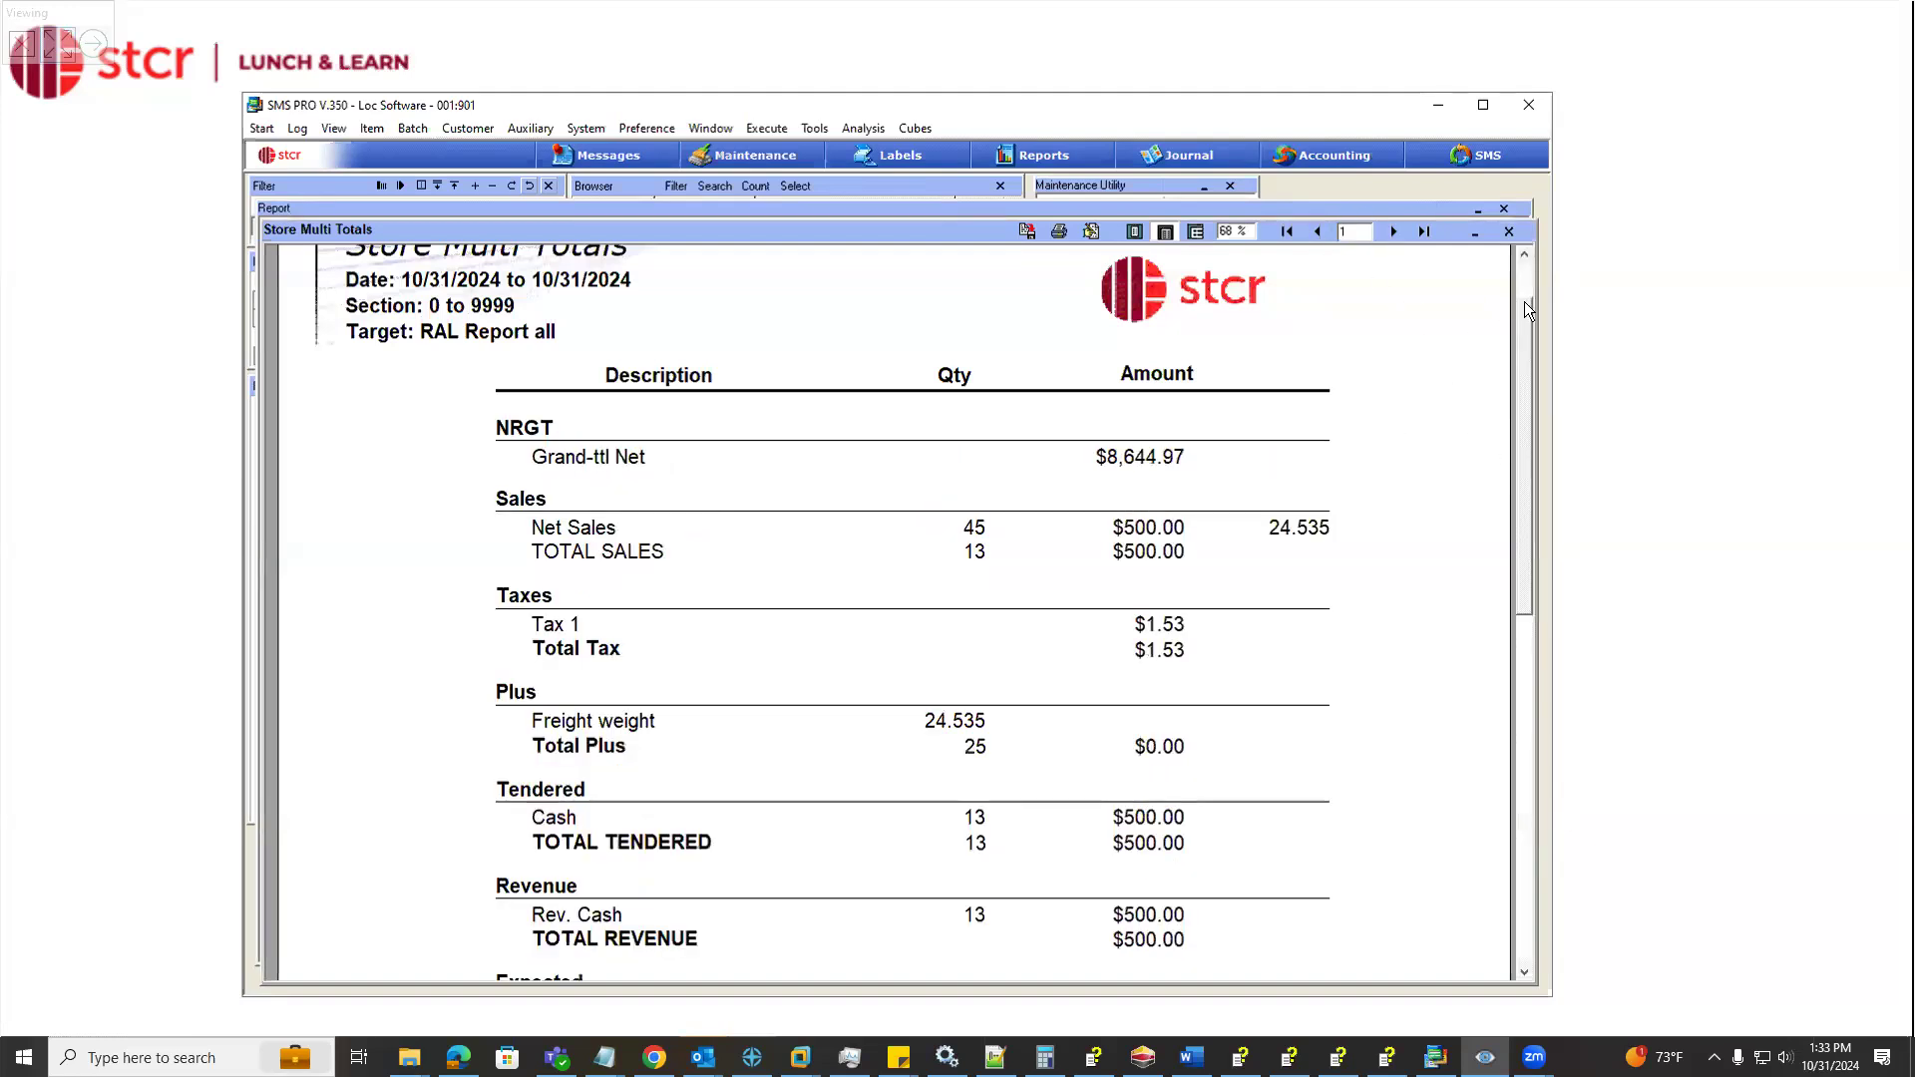
{"action": "scroll", "coordinate": [1522, 469], "scroll_direction": "down", "scroll_amount": 3}
{"action": "scroll", "coordinate": [1522, 528], "scroll_direction": "down", "scroll_amount": 3}
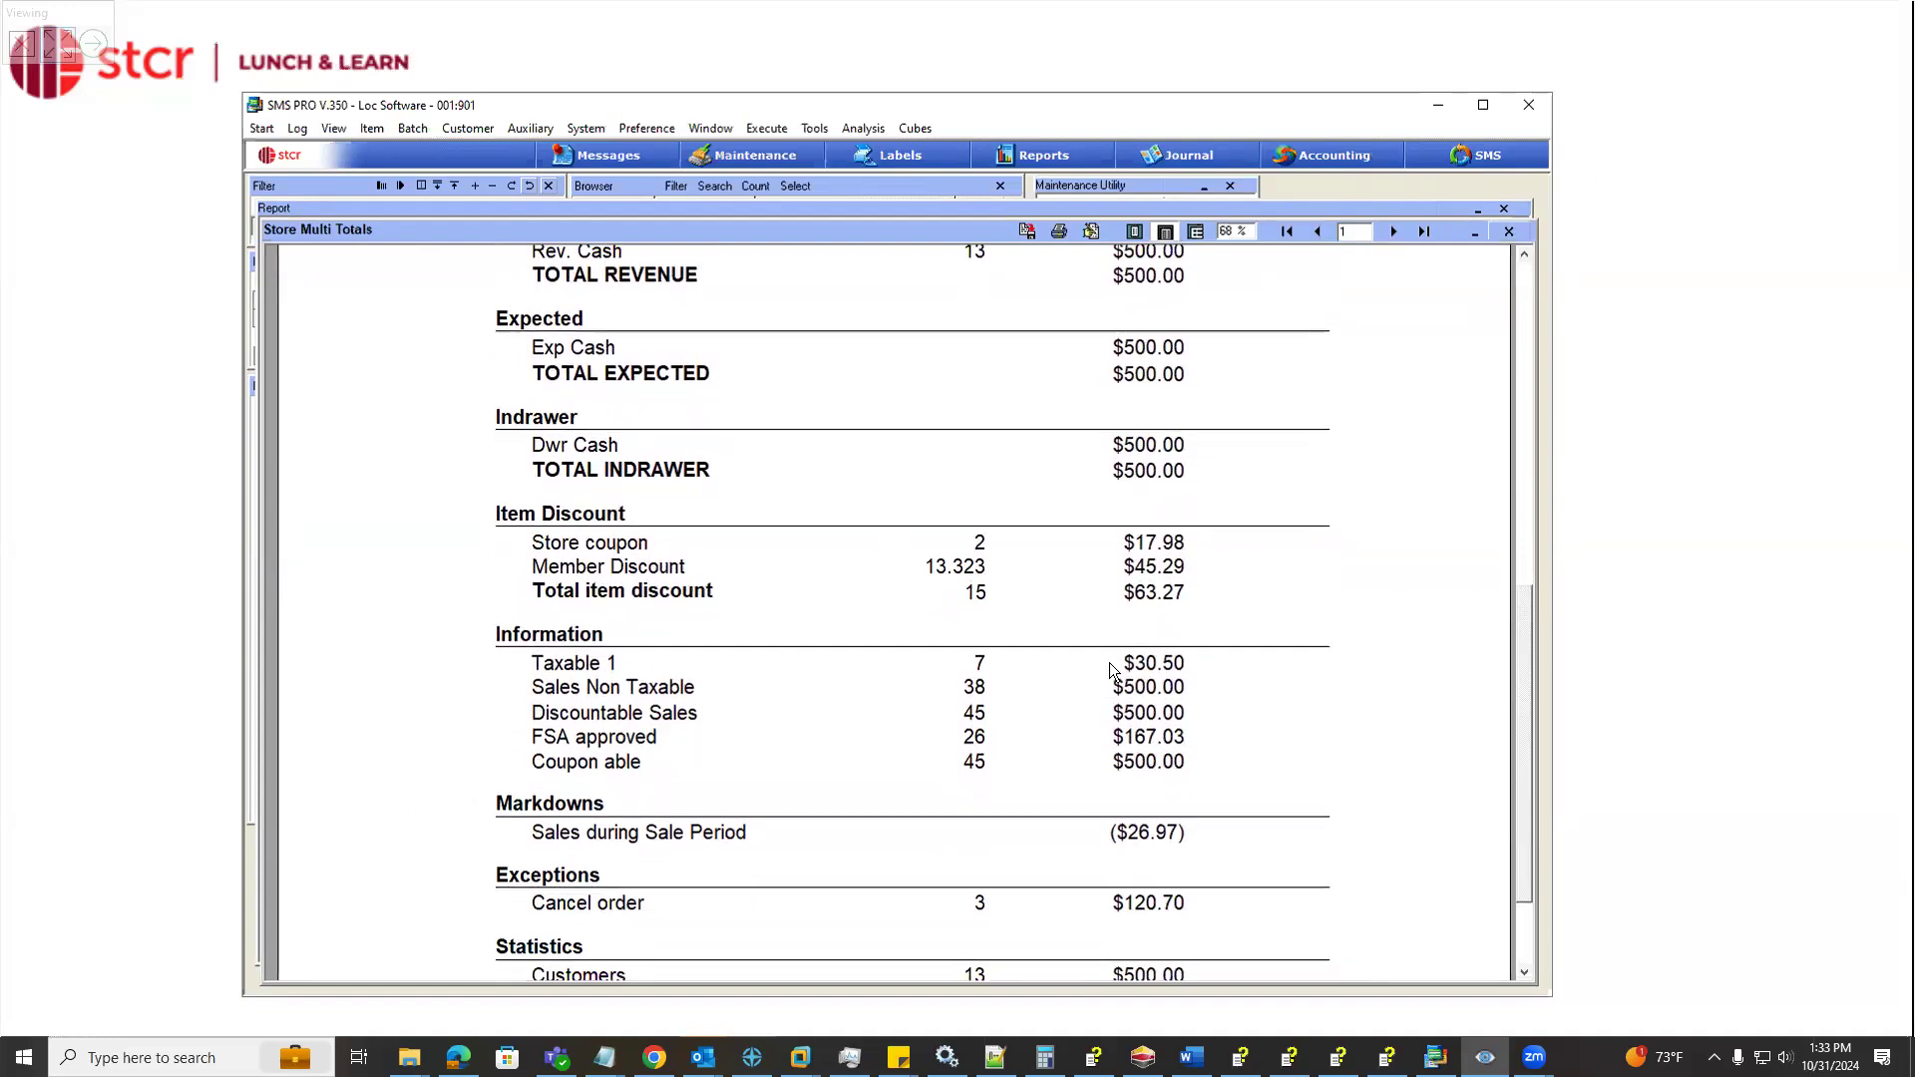
{"action": "left_click", "coordinate": [1511, 233]}
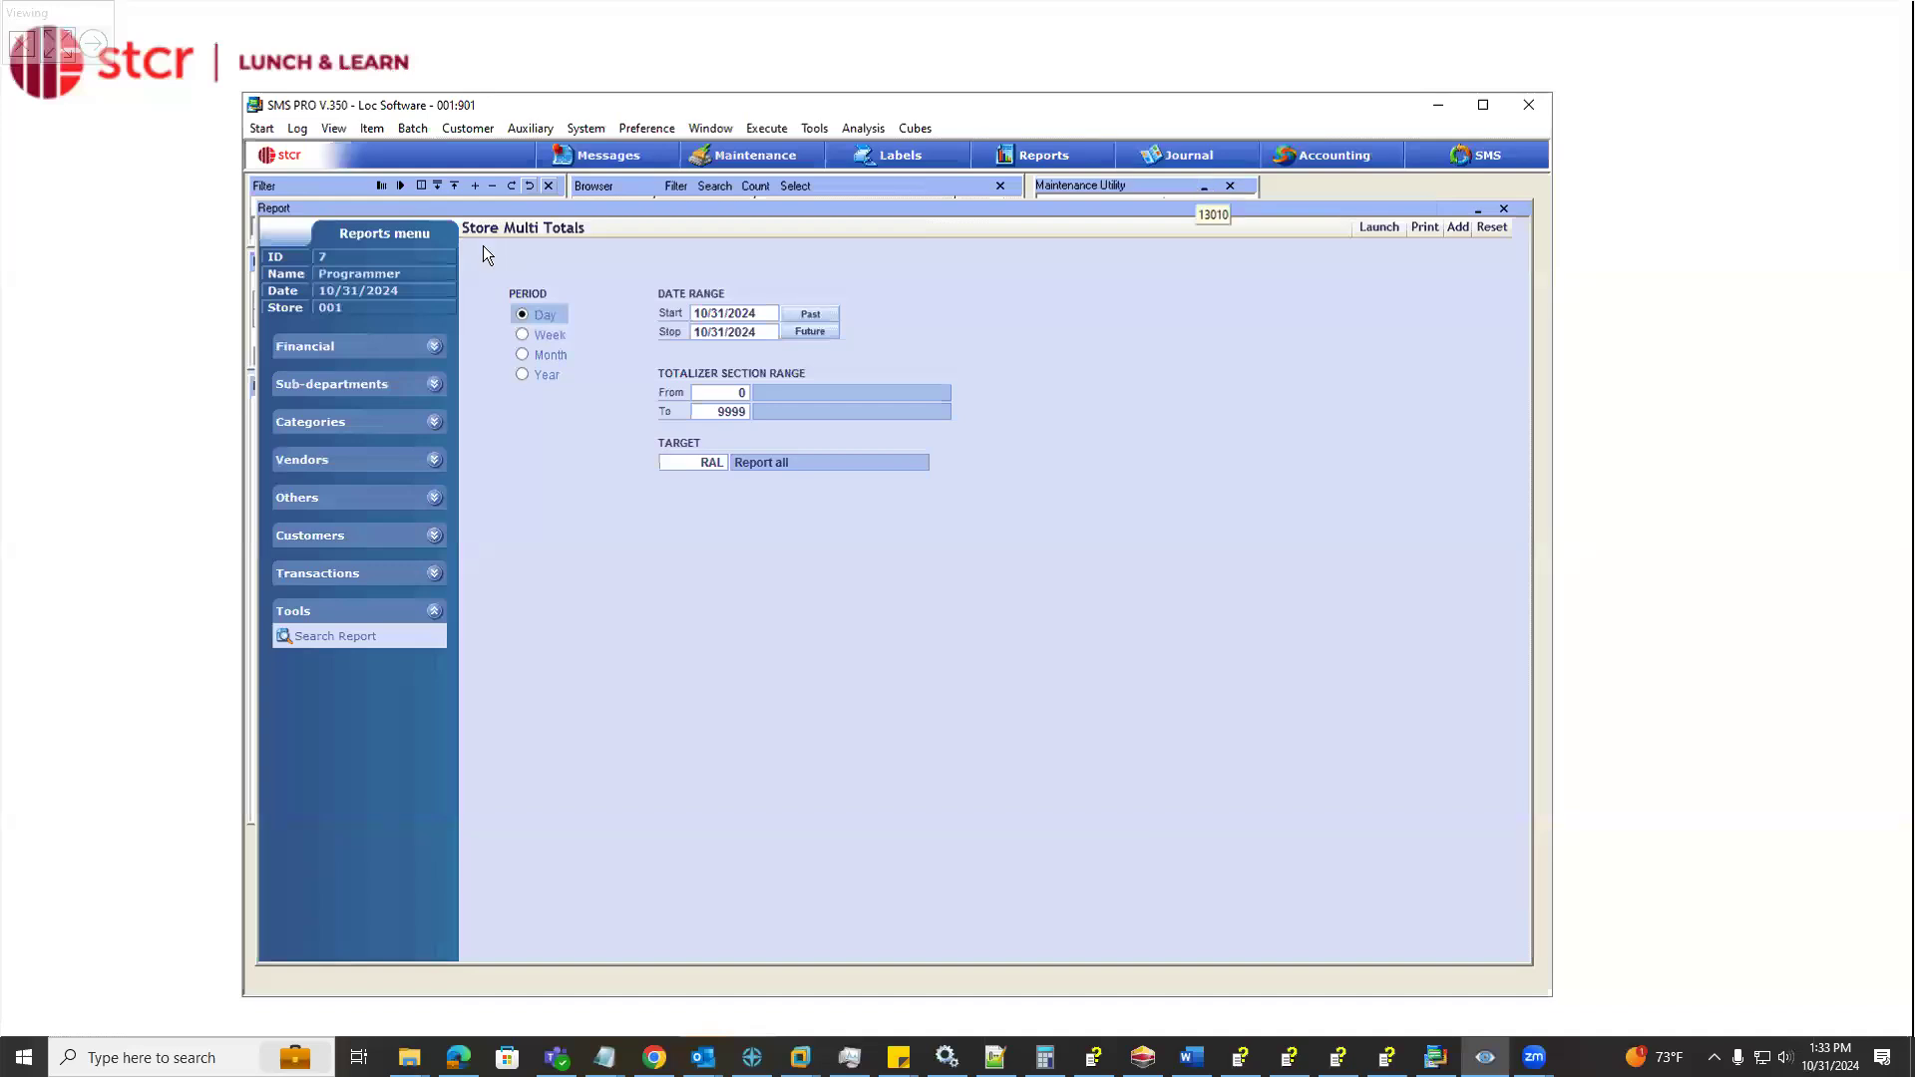
Open the Items Single Total report from the item reports
{"action": "left_click", "coordinate": [437, 349]}
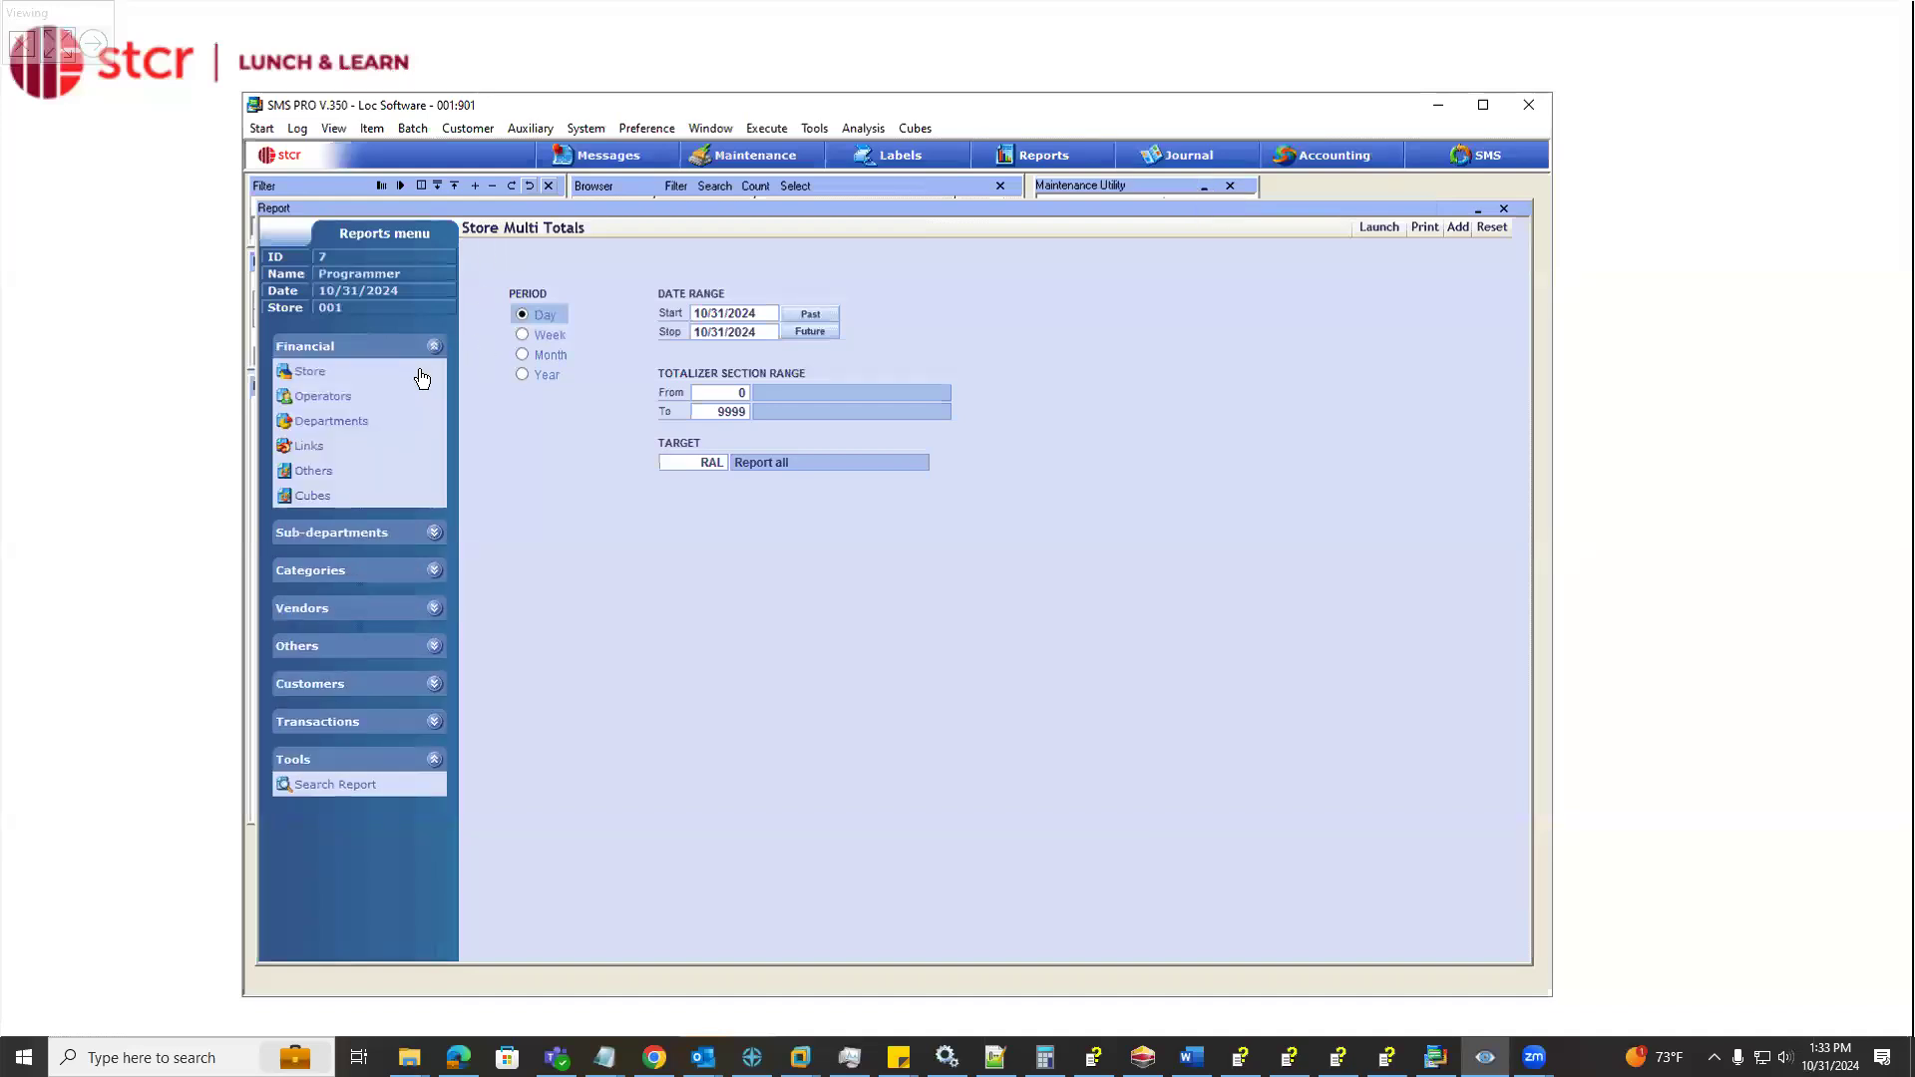
{"action": "left_click", "coordinate": [422, 375]}
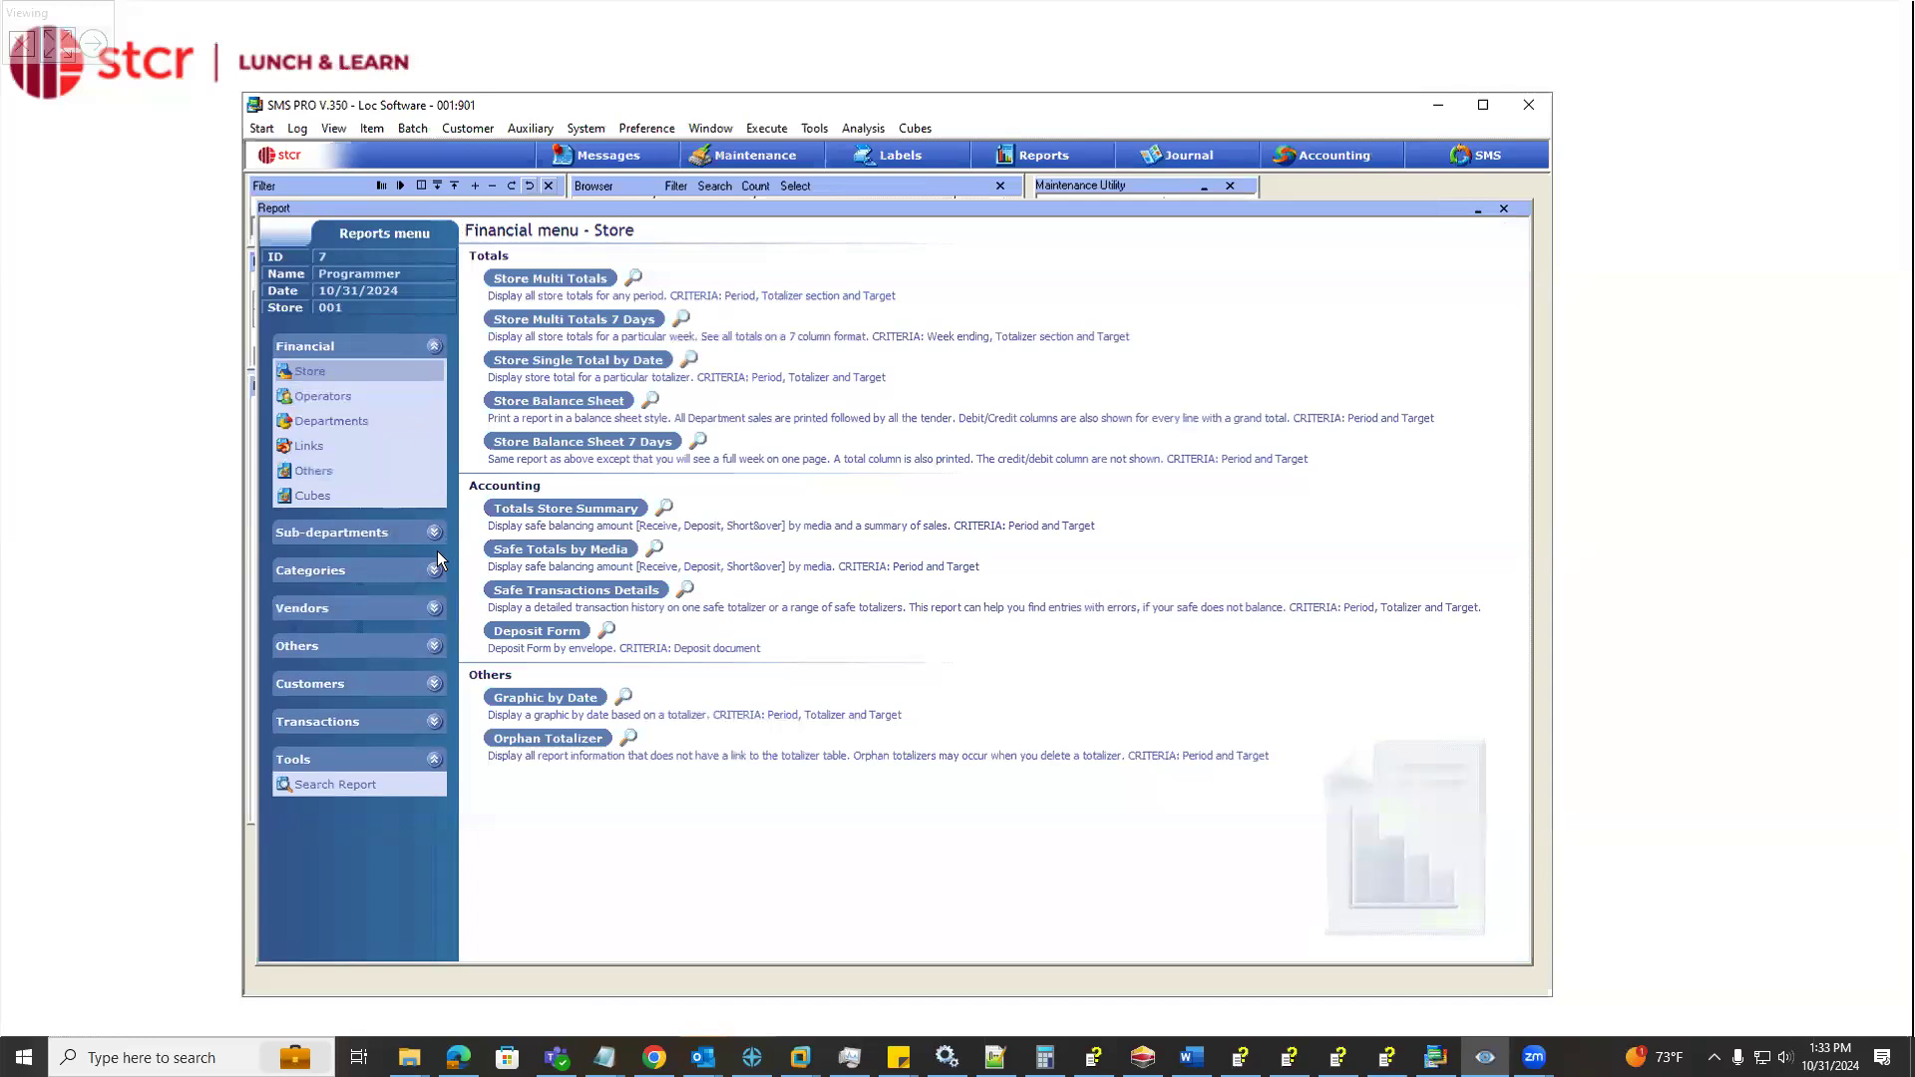
{"action": "left_click", "coordinate": [435, 645]}
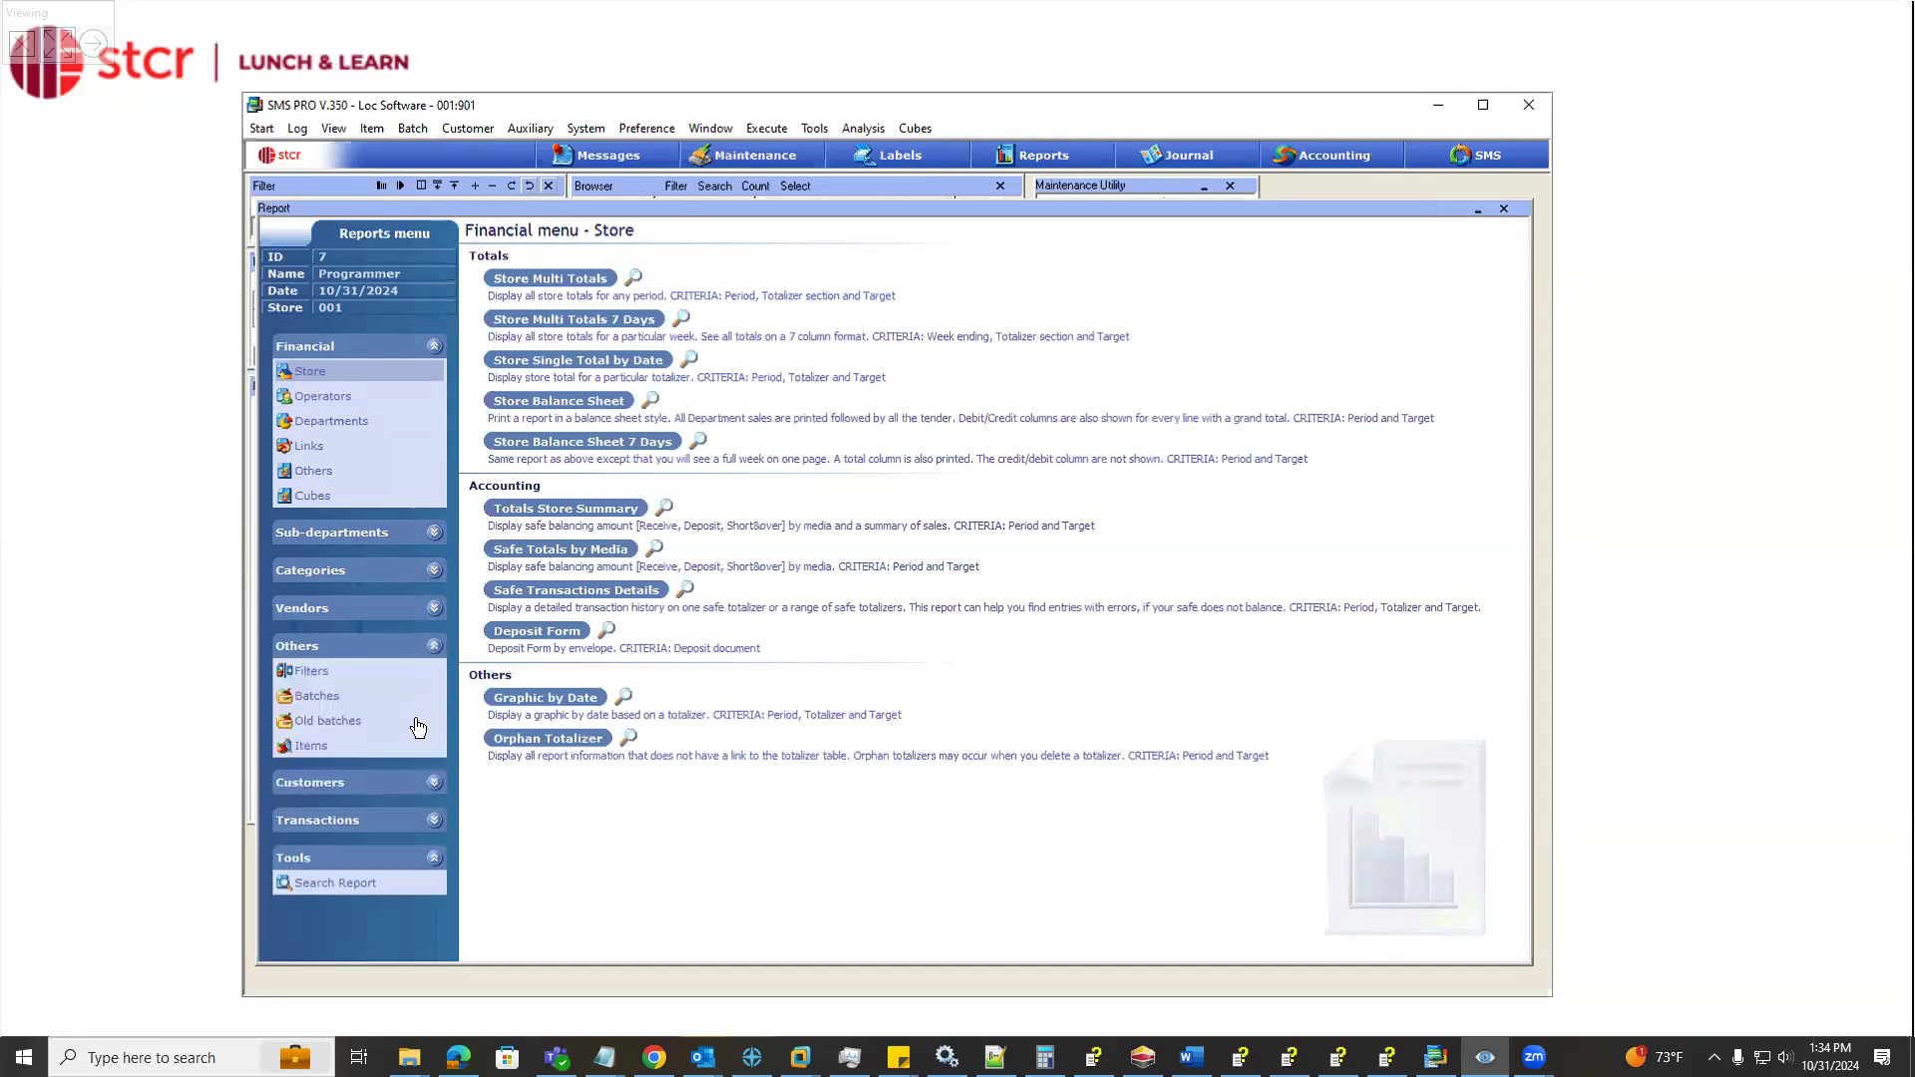
{"action": "left_click", "coordinate": [311, 745]}
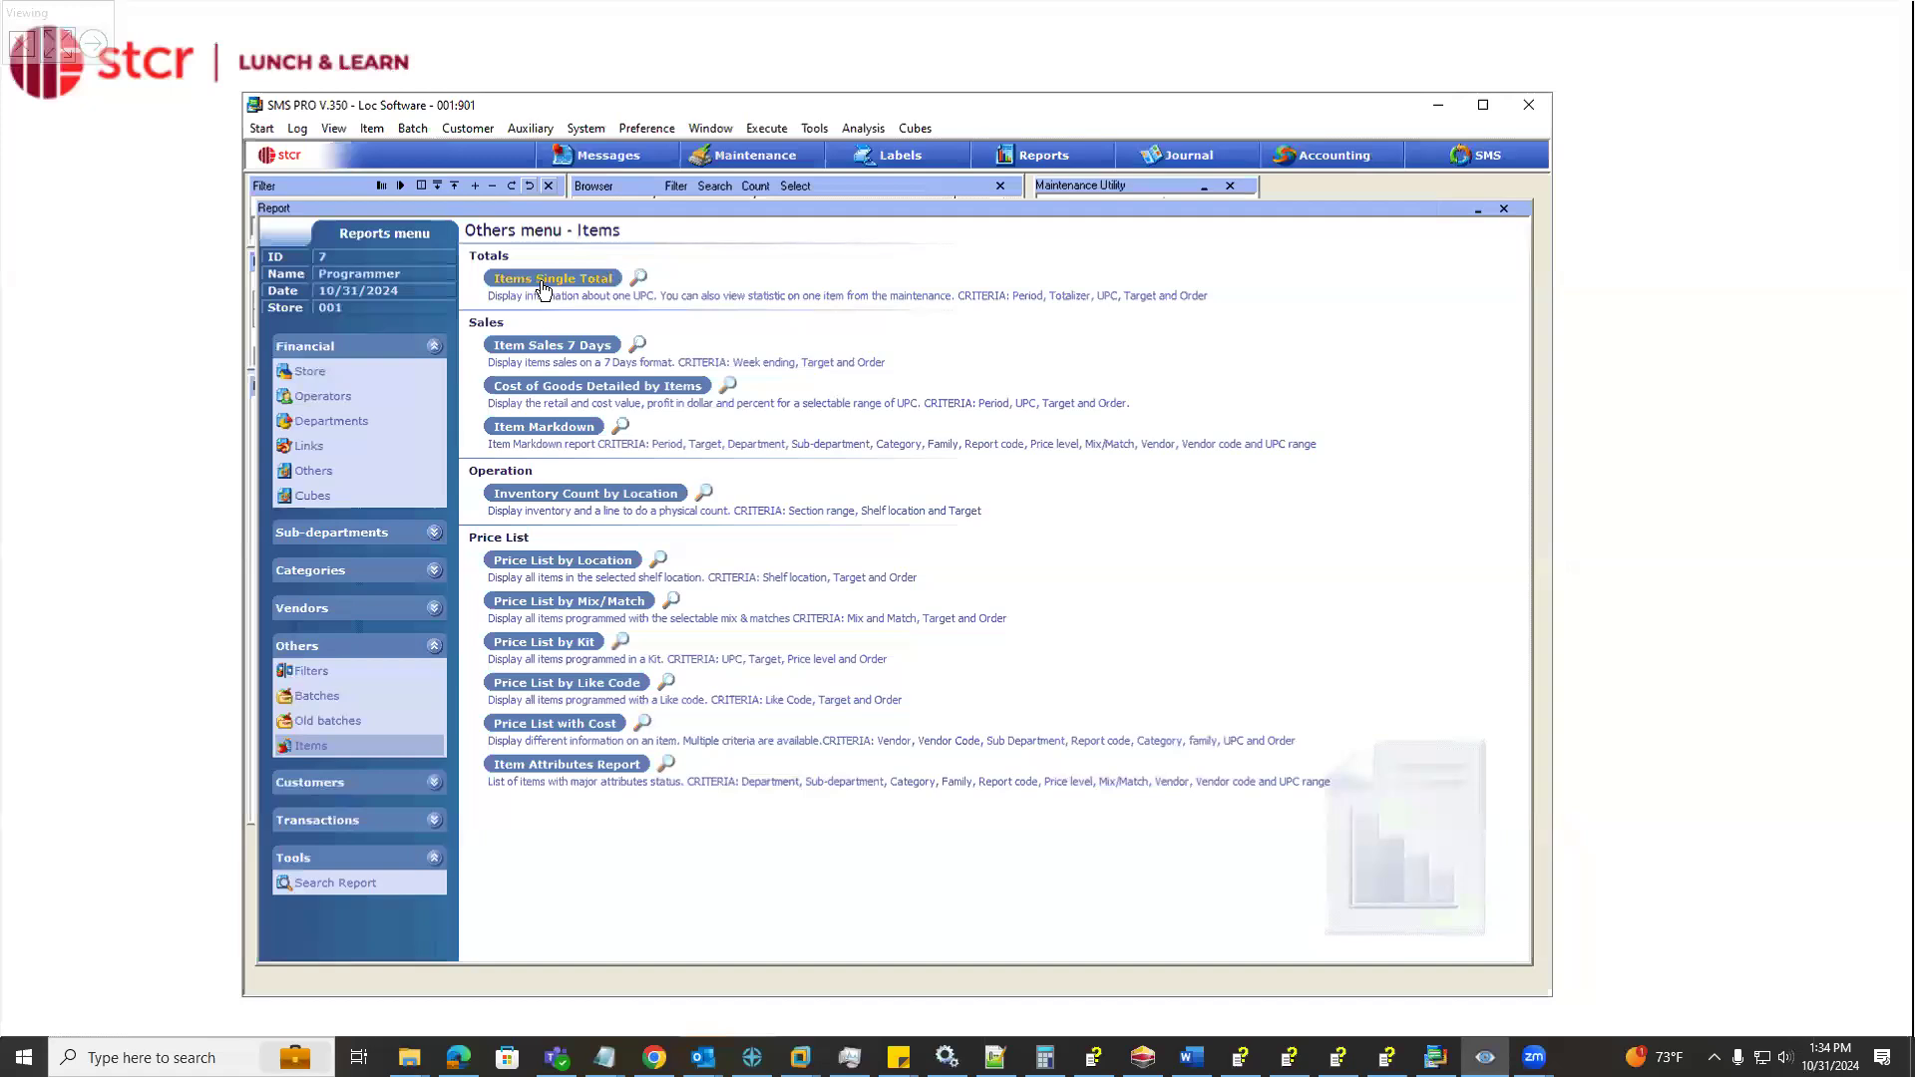
{"action": "left_click", "coordinate": [544, 288]}
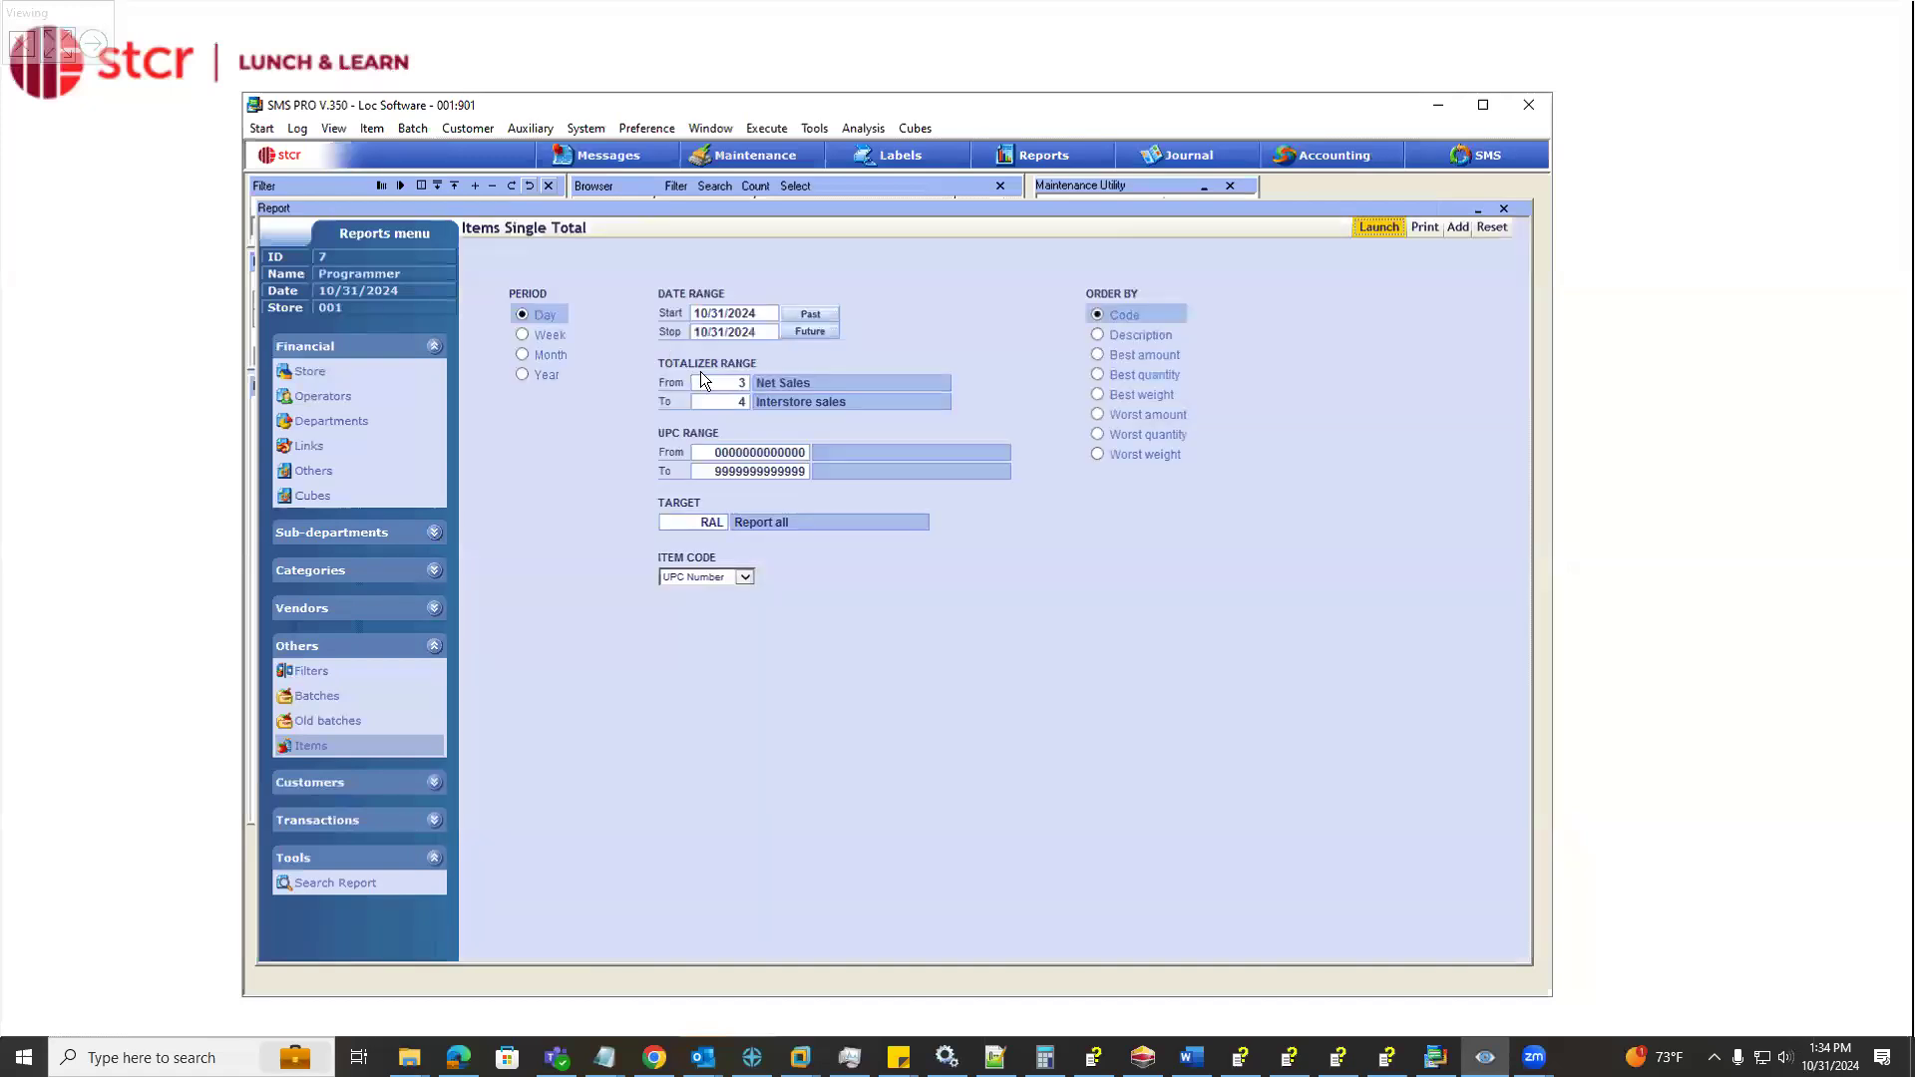
Limit the report's UPC range to coupon 7, Spend $200 Get One Item free, and launch the report
{"action": "left_click", "coordinate": [748, 454]}
{"action": "type", "text": "7"}
{"action": "key", "text": "Return"}
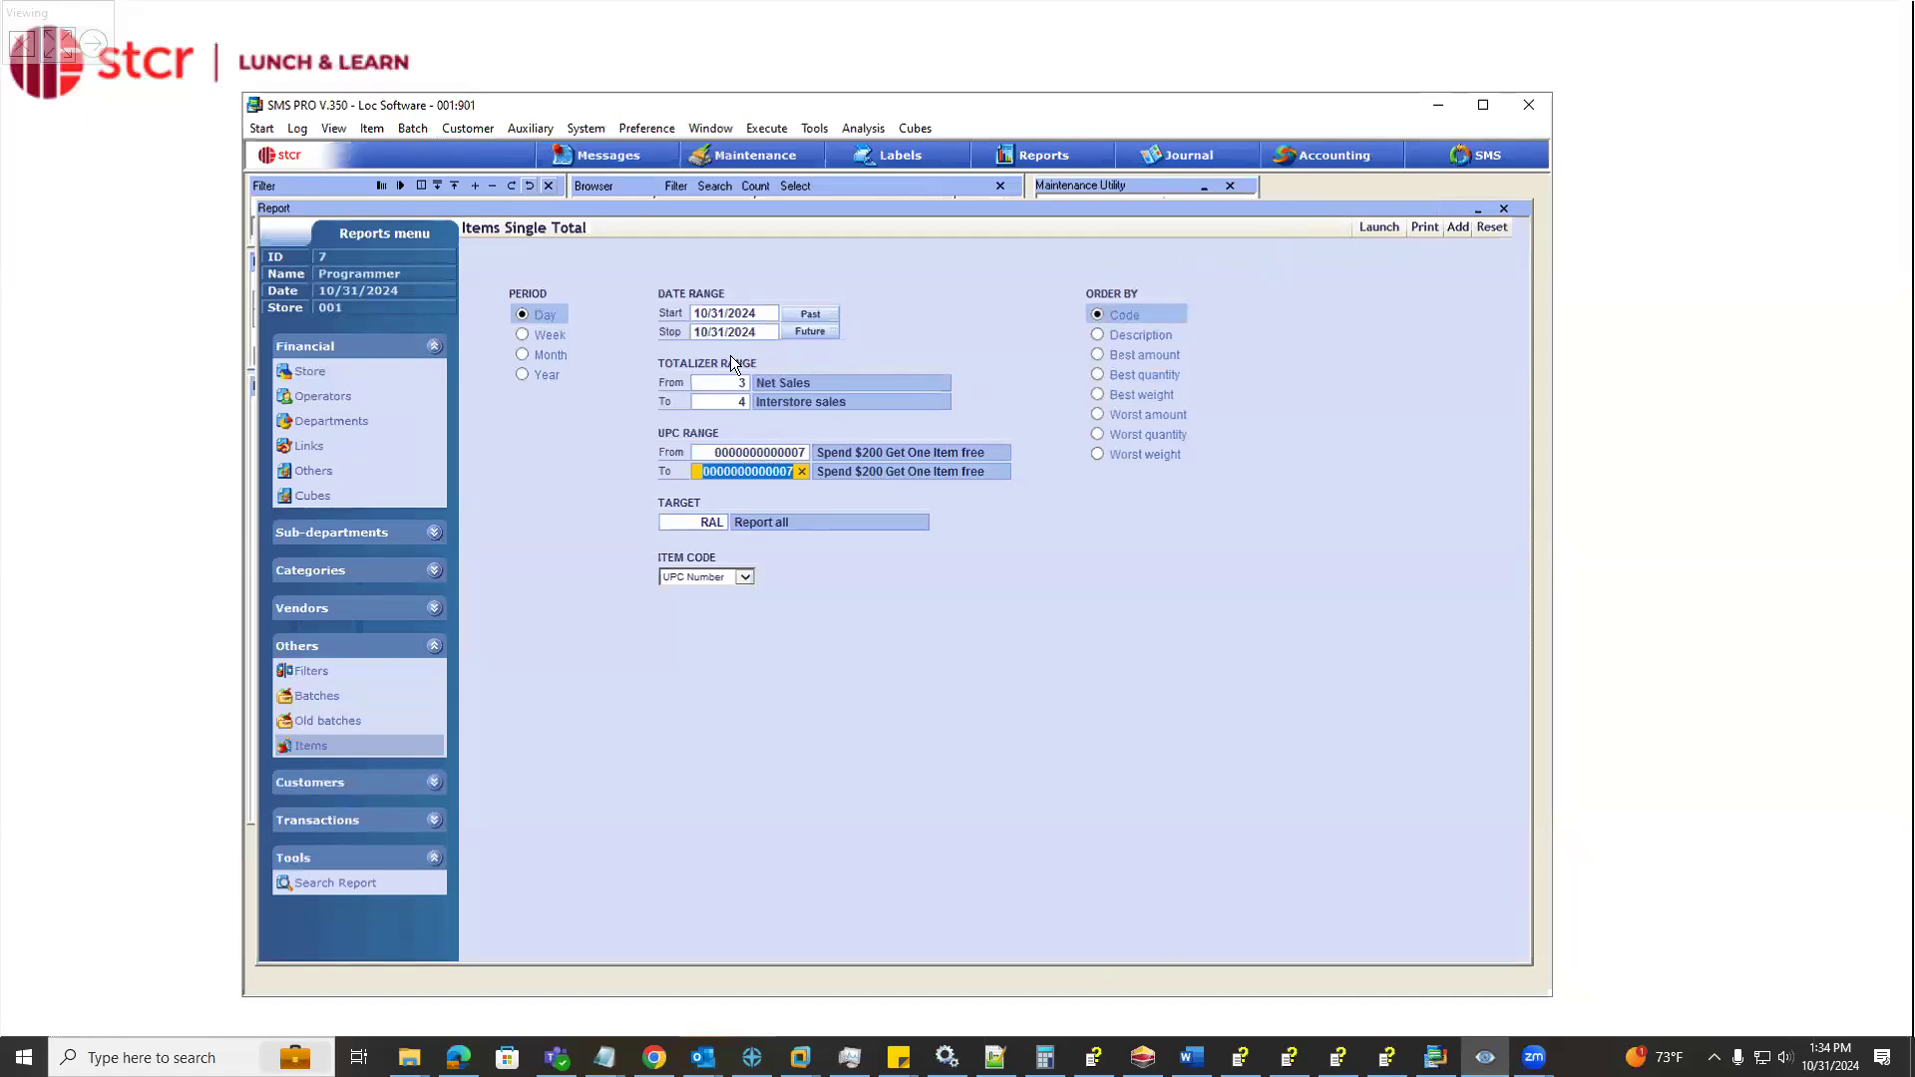
{"action": "left_click", "coordinate": [1367, 229]}
{"action": "key", "text": "Return"}
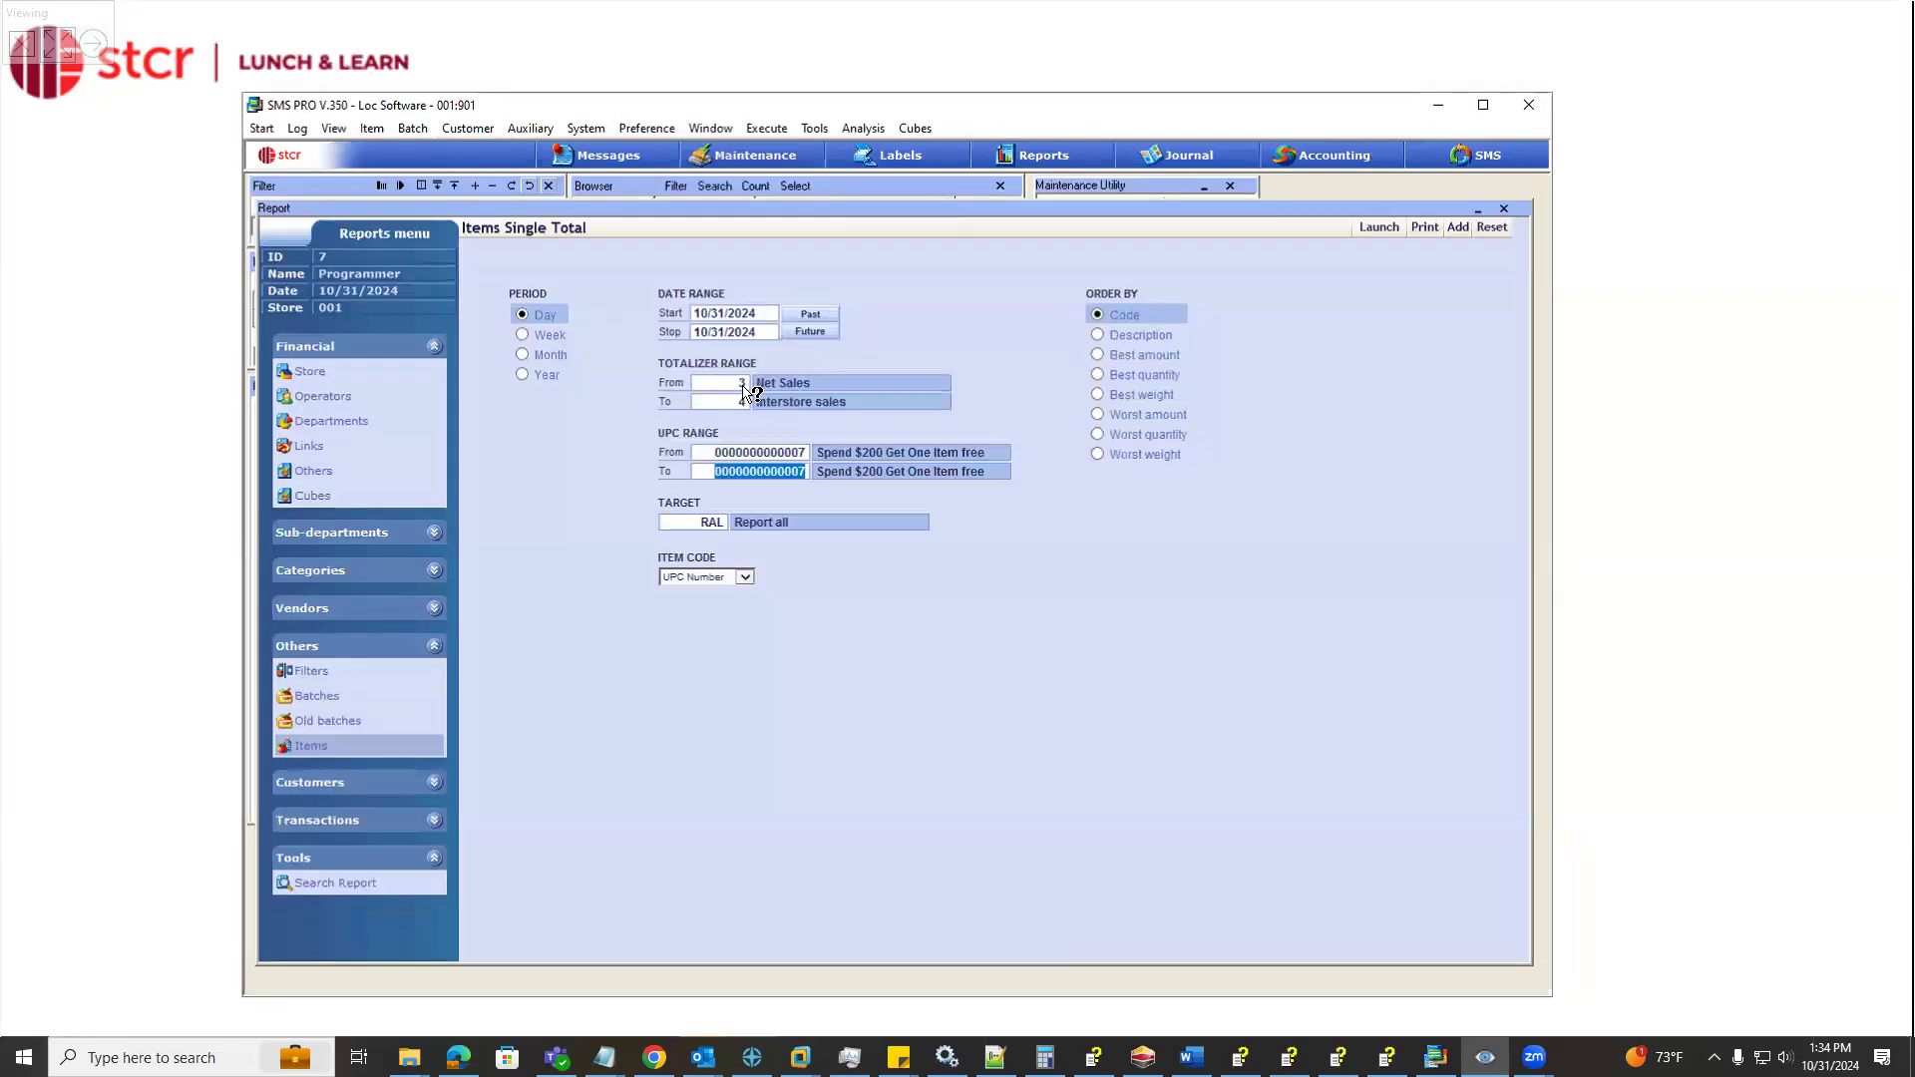
Search the totalizers for coupon and set the report's totalizer range to 13, Electronic store coupon
{"action": "double_click", "coordinate": [744, 391]}
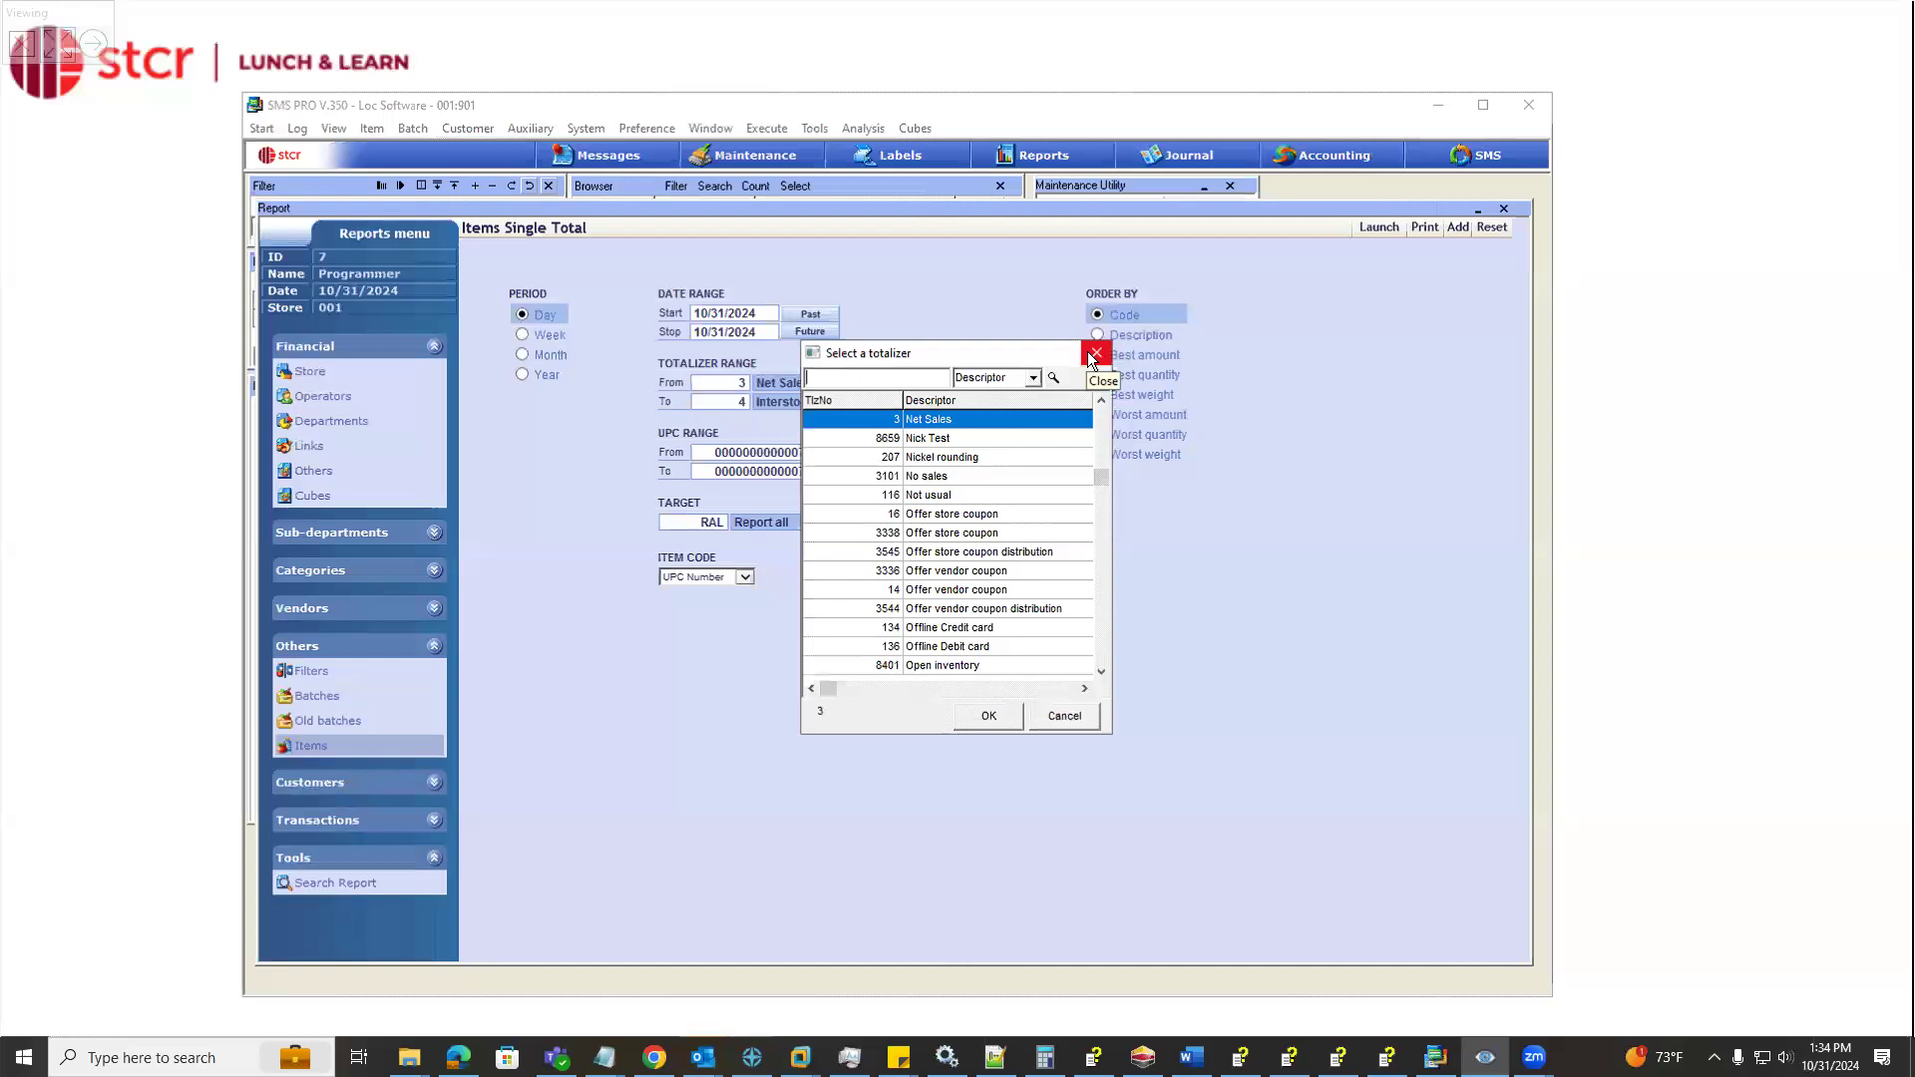
{"action": "left_click", "coordinate": [931, 377]}
{"action": "type", "text": "coupon"}
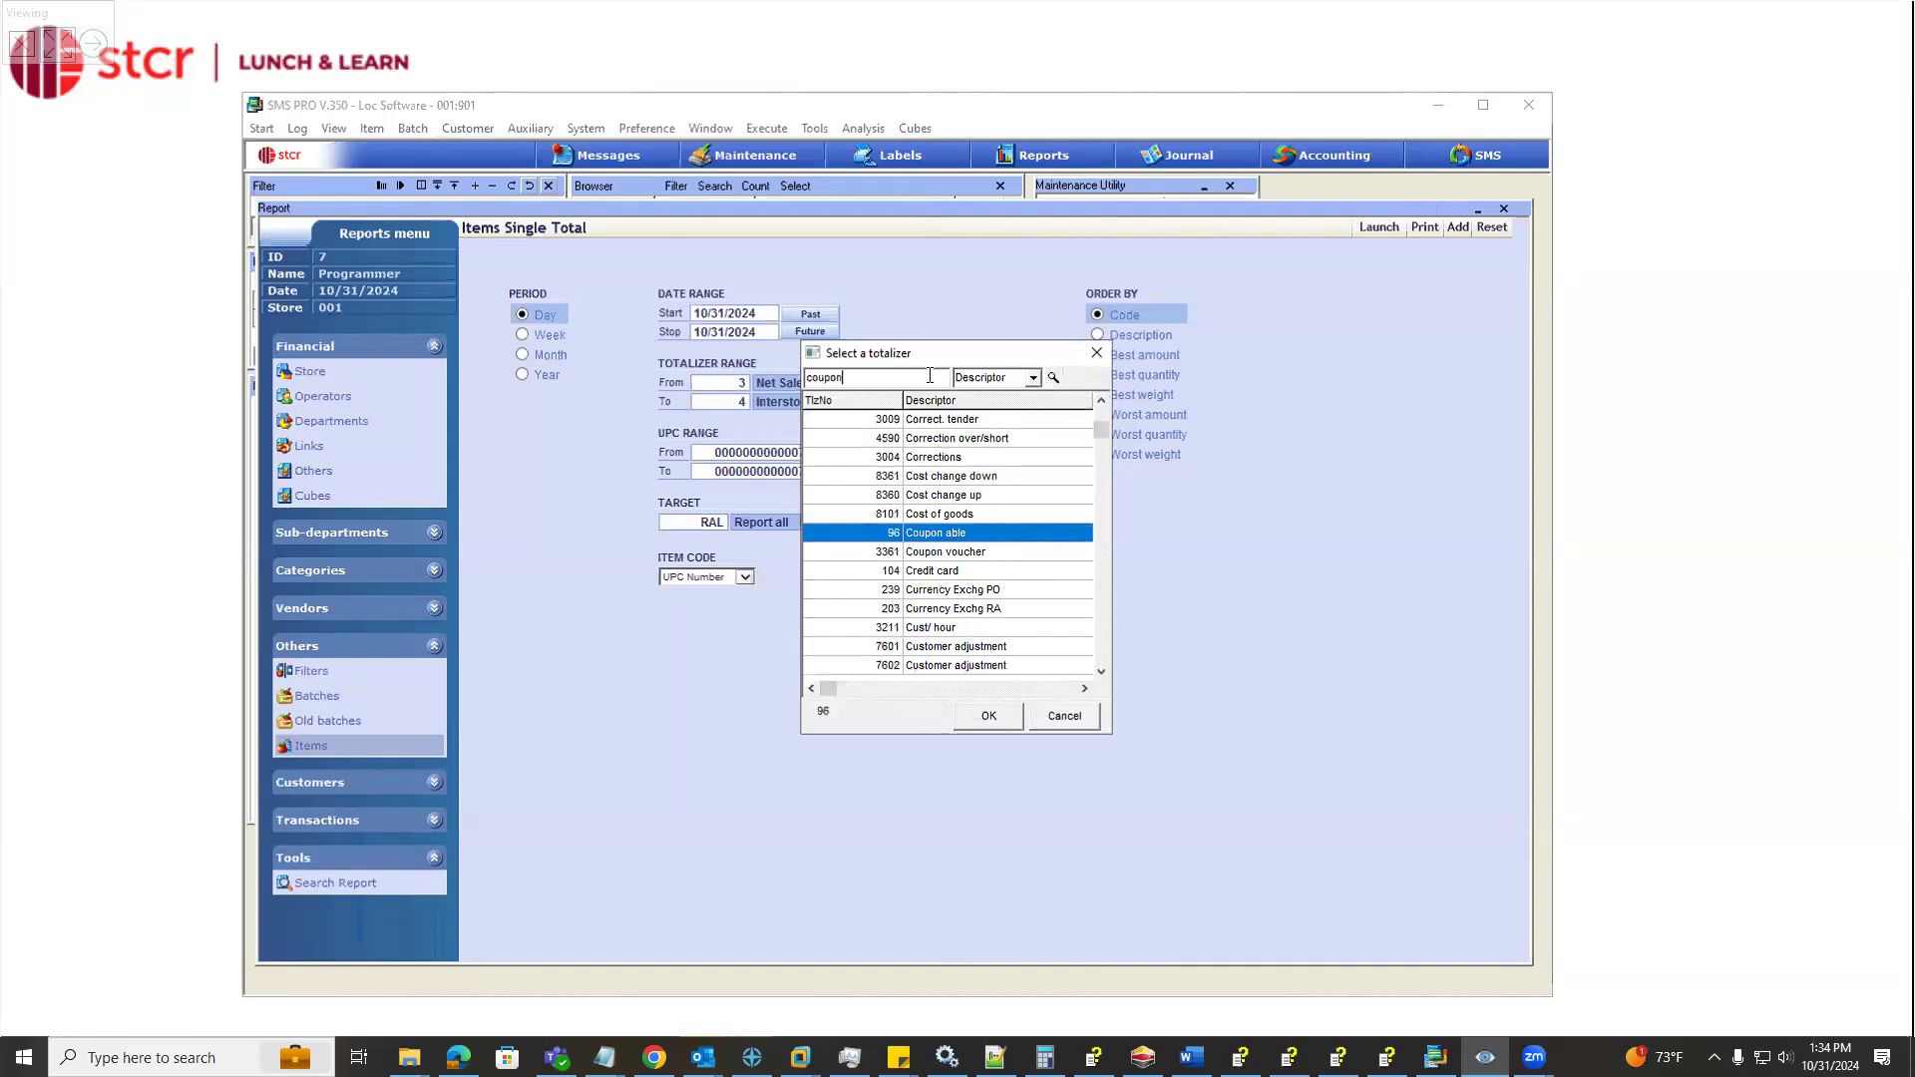
{"action": "left_click", "coordinate": [1053, 377]}
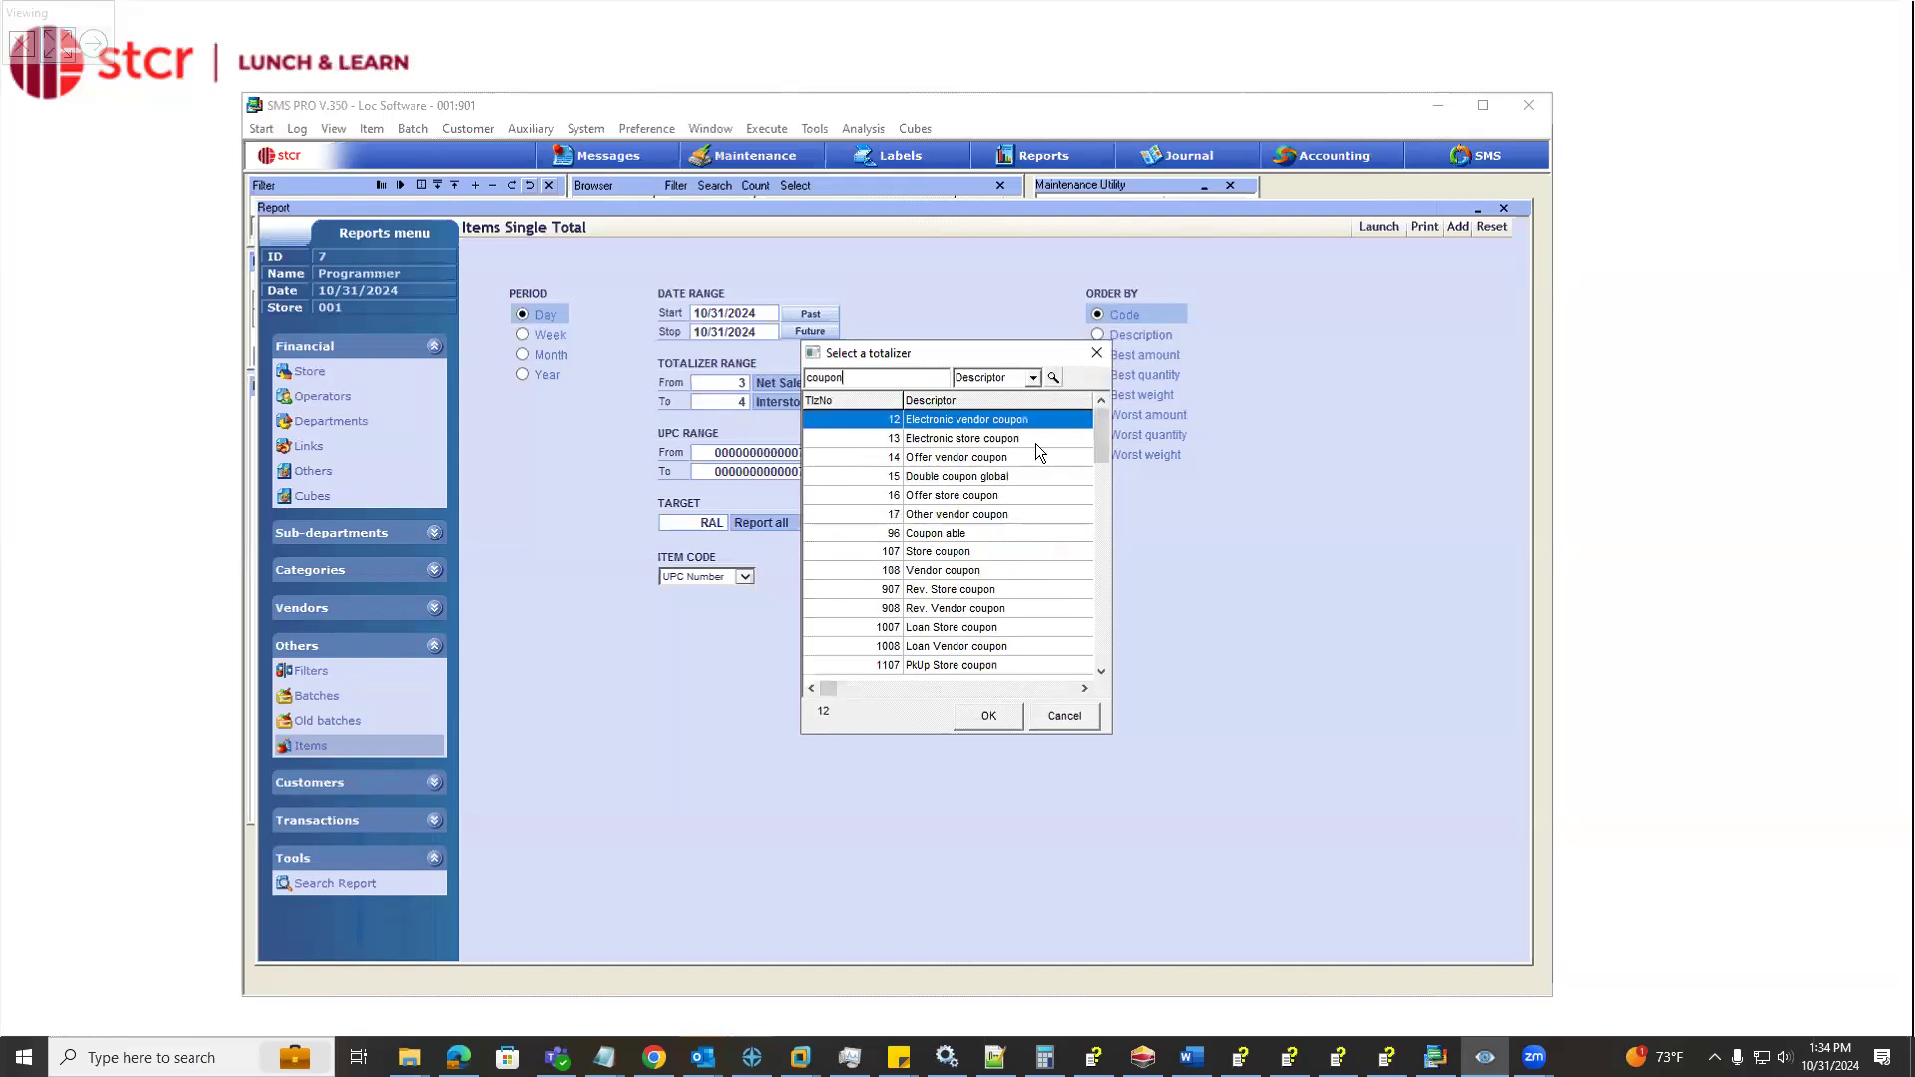
{"action": "left_click", "coordinate": [983, 443]}
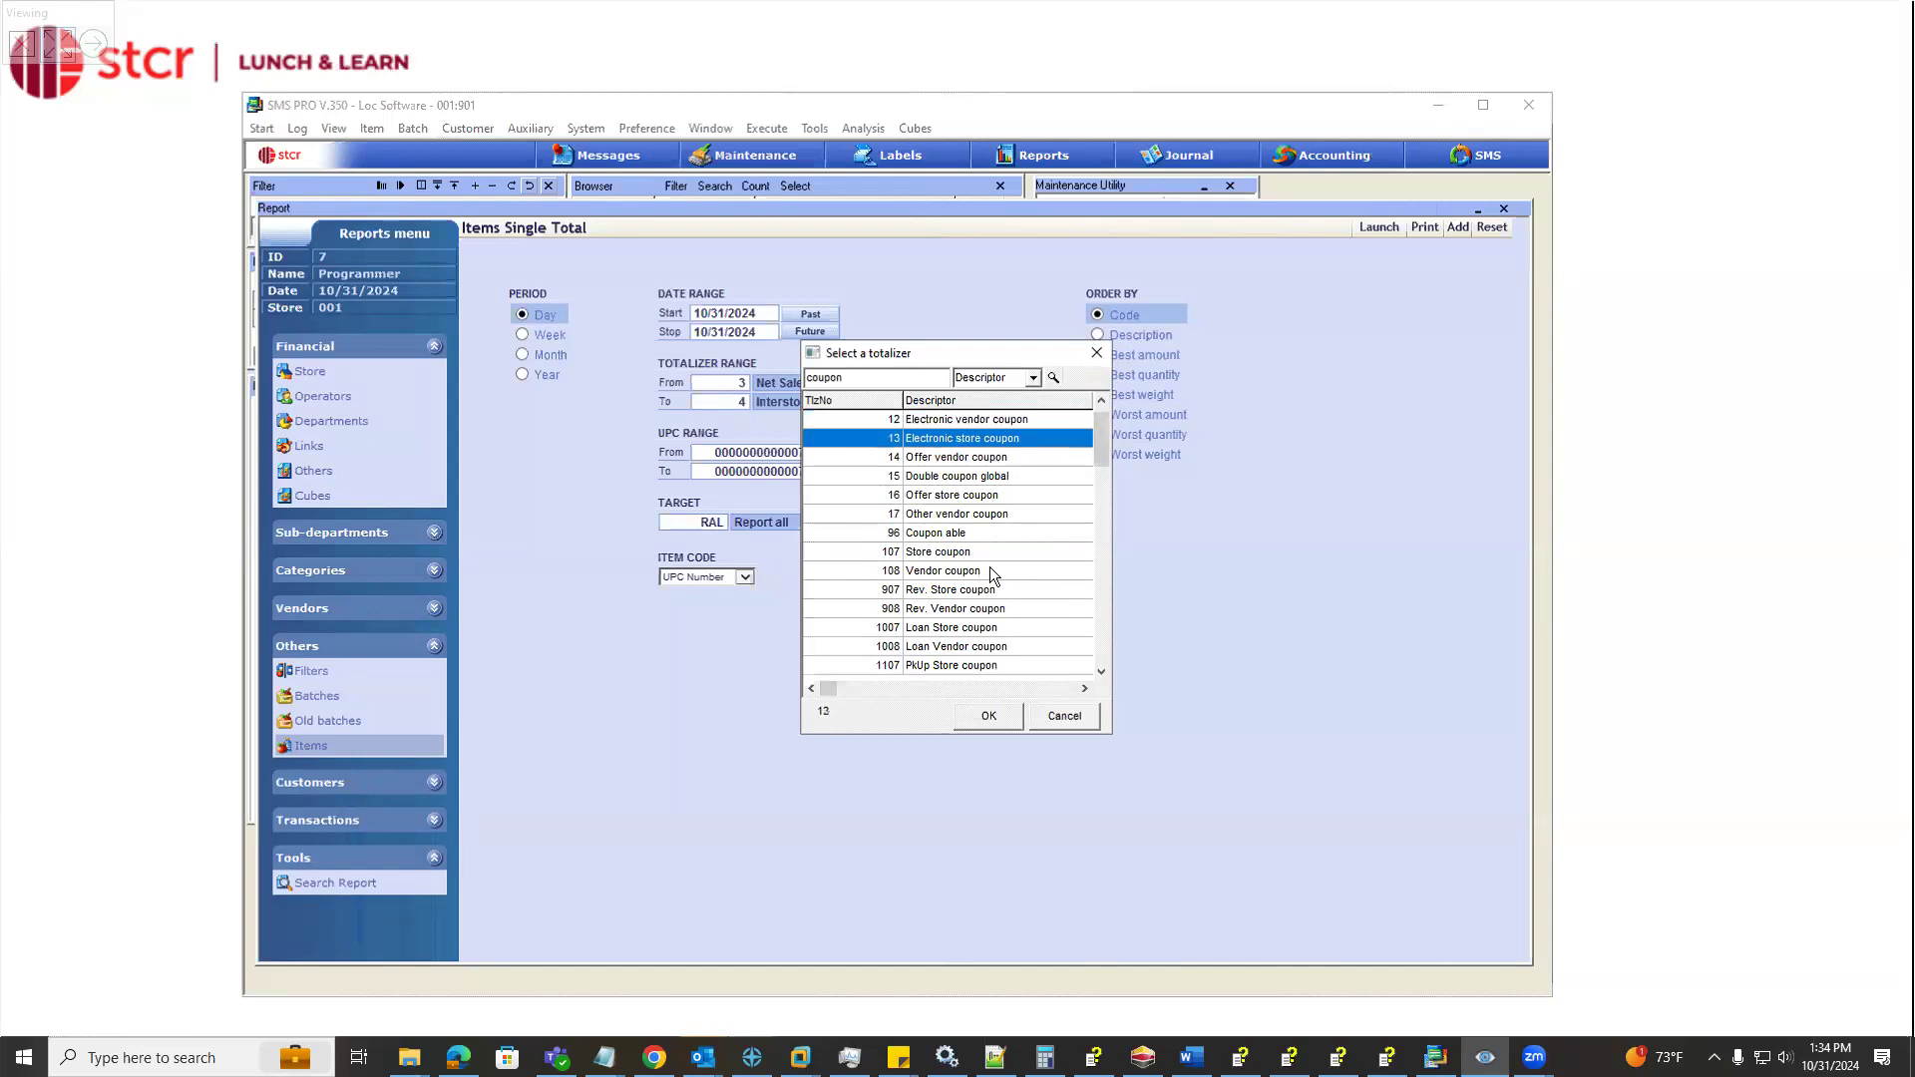
{"action": "left_click", "coordinate": [987, 712]}
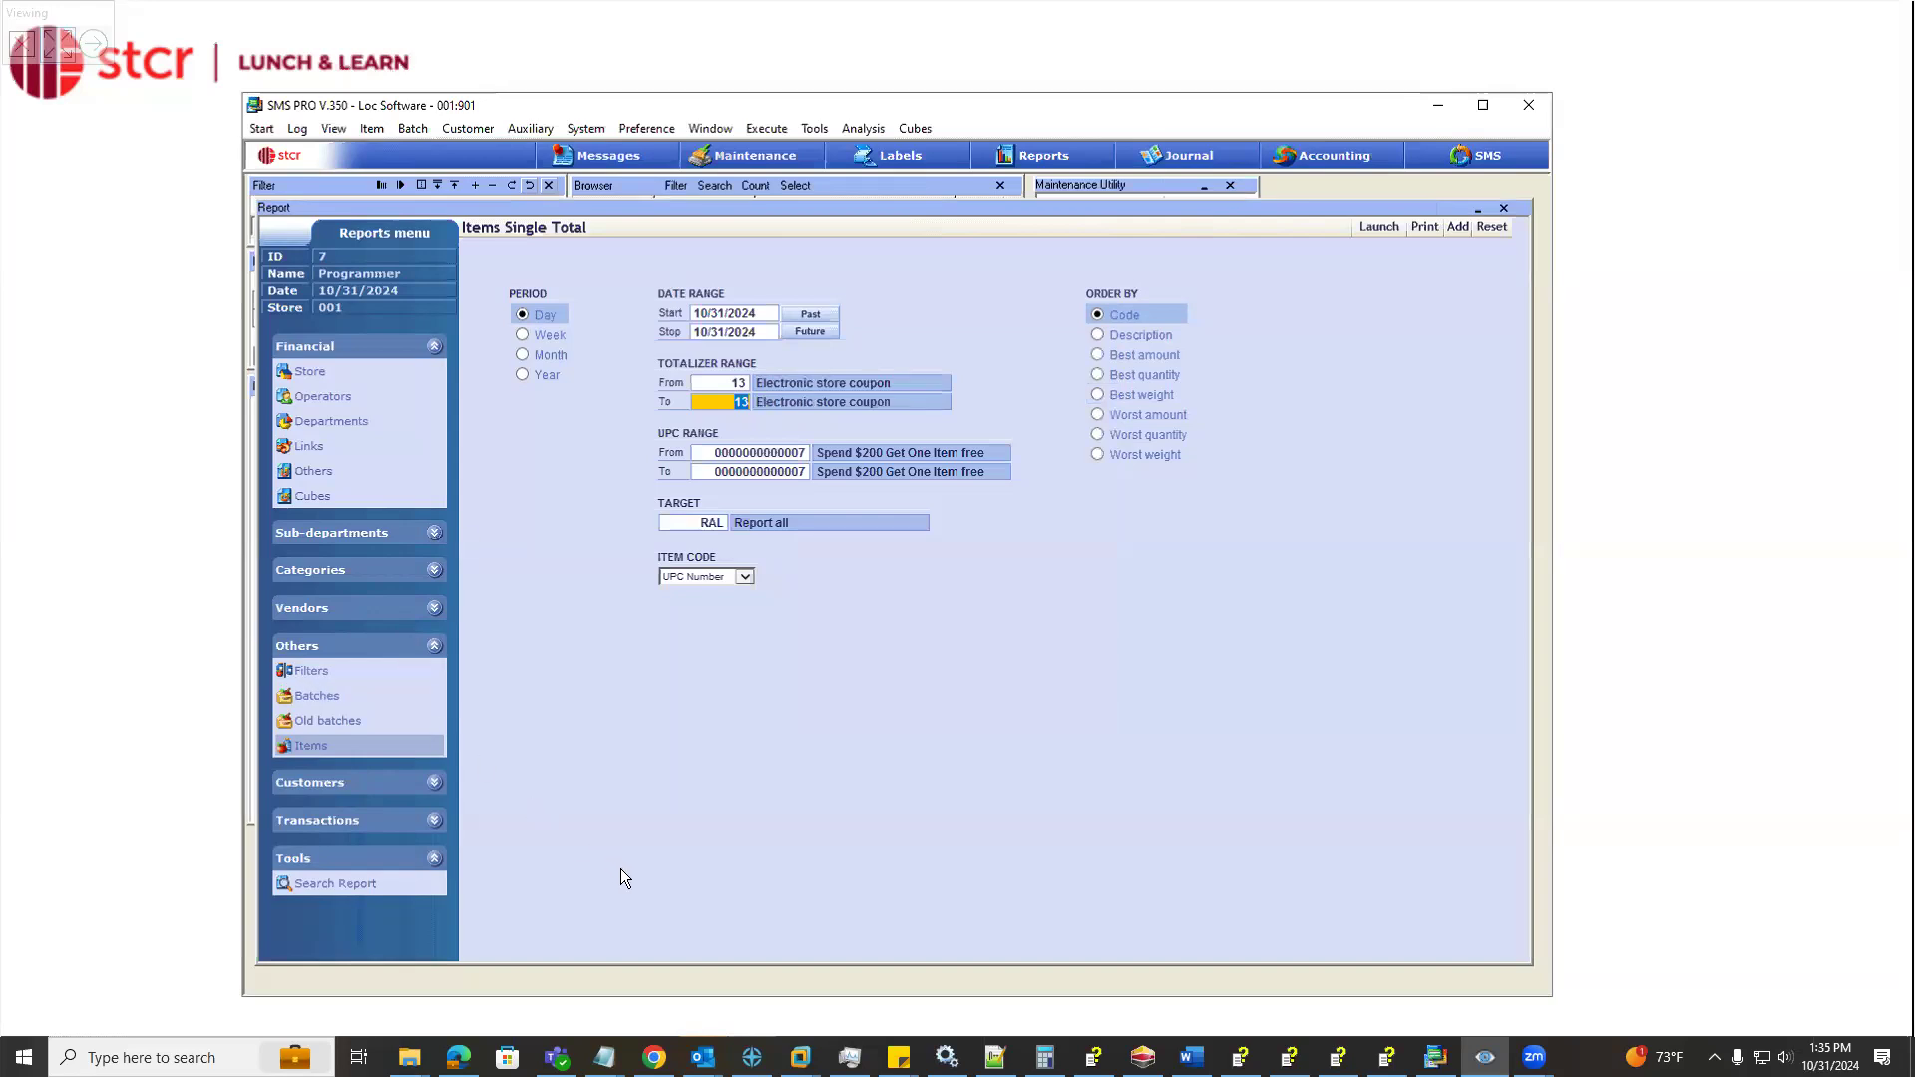
Move the report window aside to compare its totalizer choice with the coupon item's POS flags
{"action": "left_click_drag", "start_coordinate": [551, 222], "coordinate": [734, 239]}
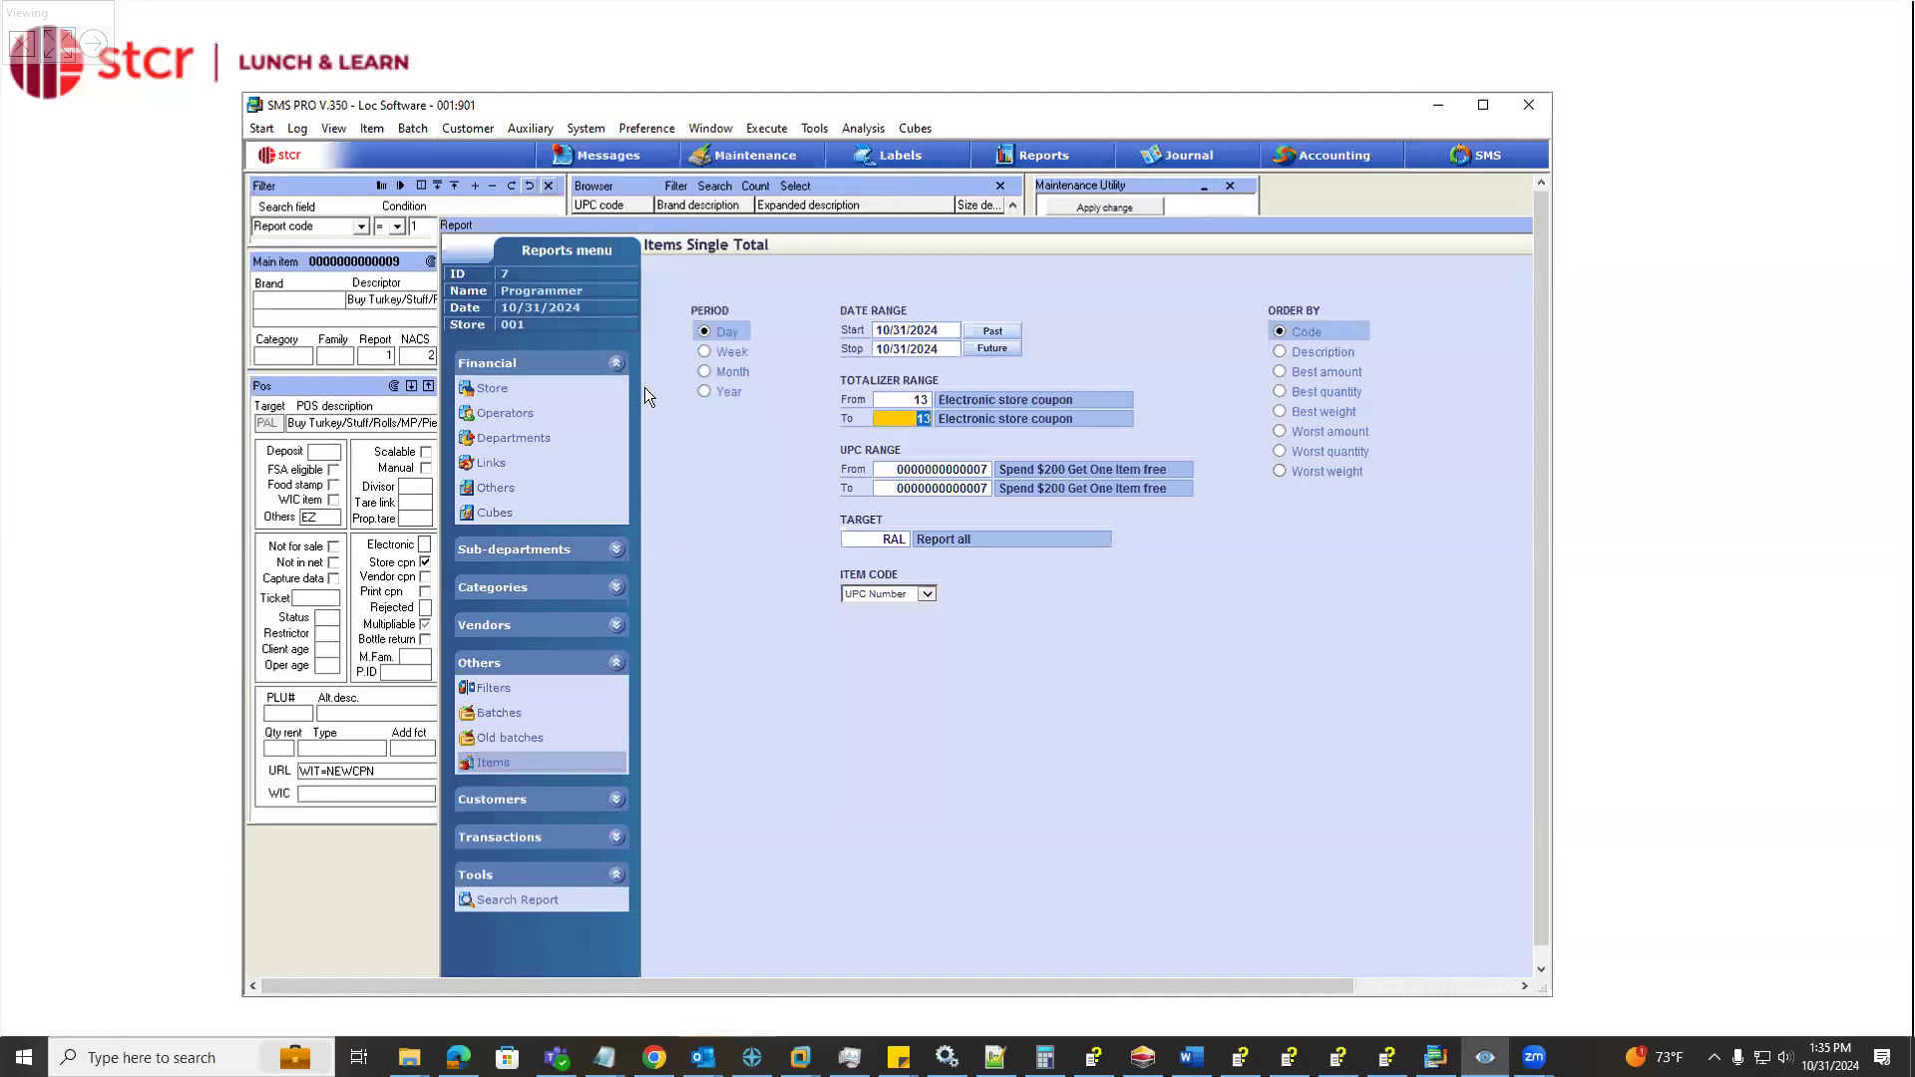
{"action": "left_click_drag", "start_coordinate": [748, 228], "coordinate": [639, 182]}
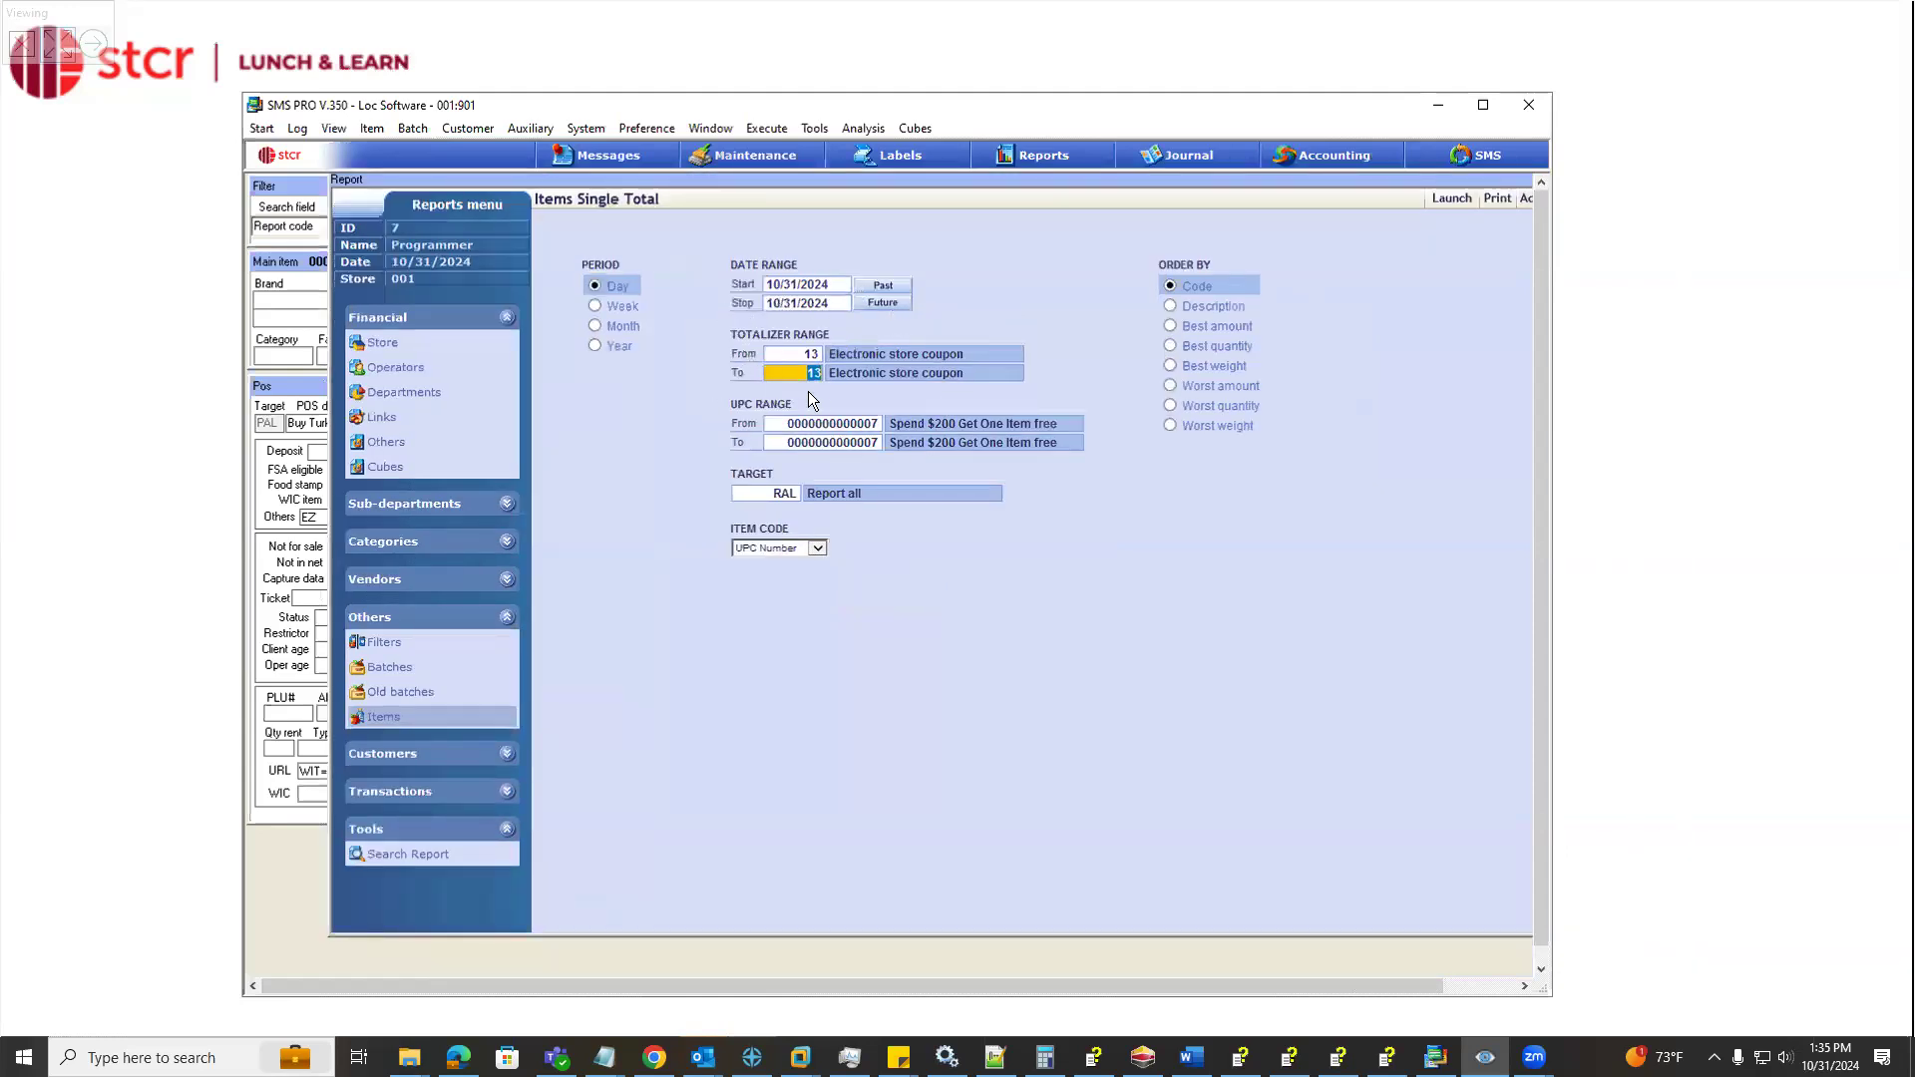
{"action": "left_click_drag", "start_coordinate": [971, 355], "coordinate": [829, 355]}
{"action": "left_click_drag", "start_coordinate": [518, 180], "coordinate": [724, 225]}
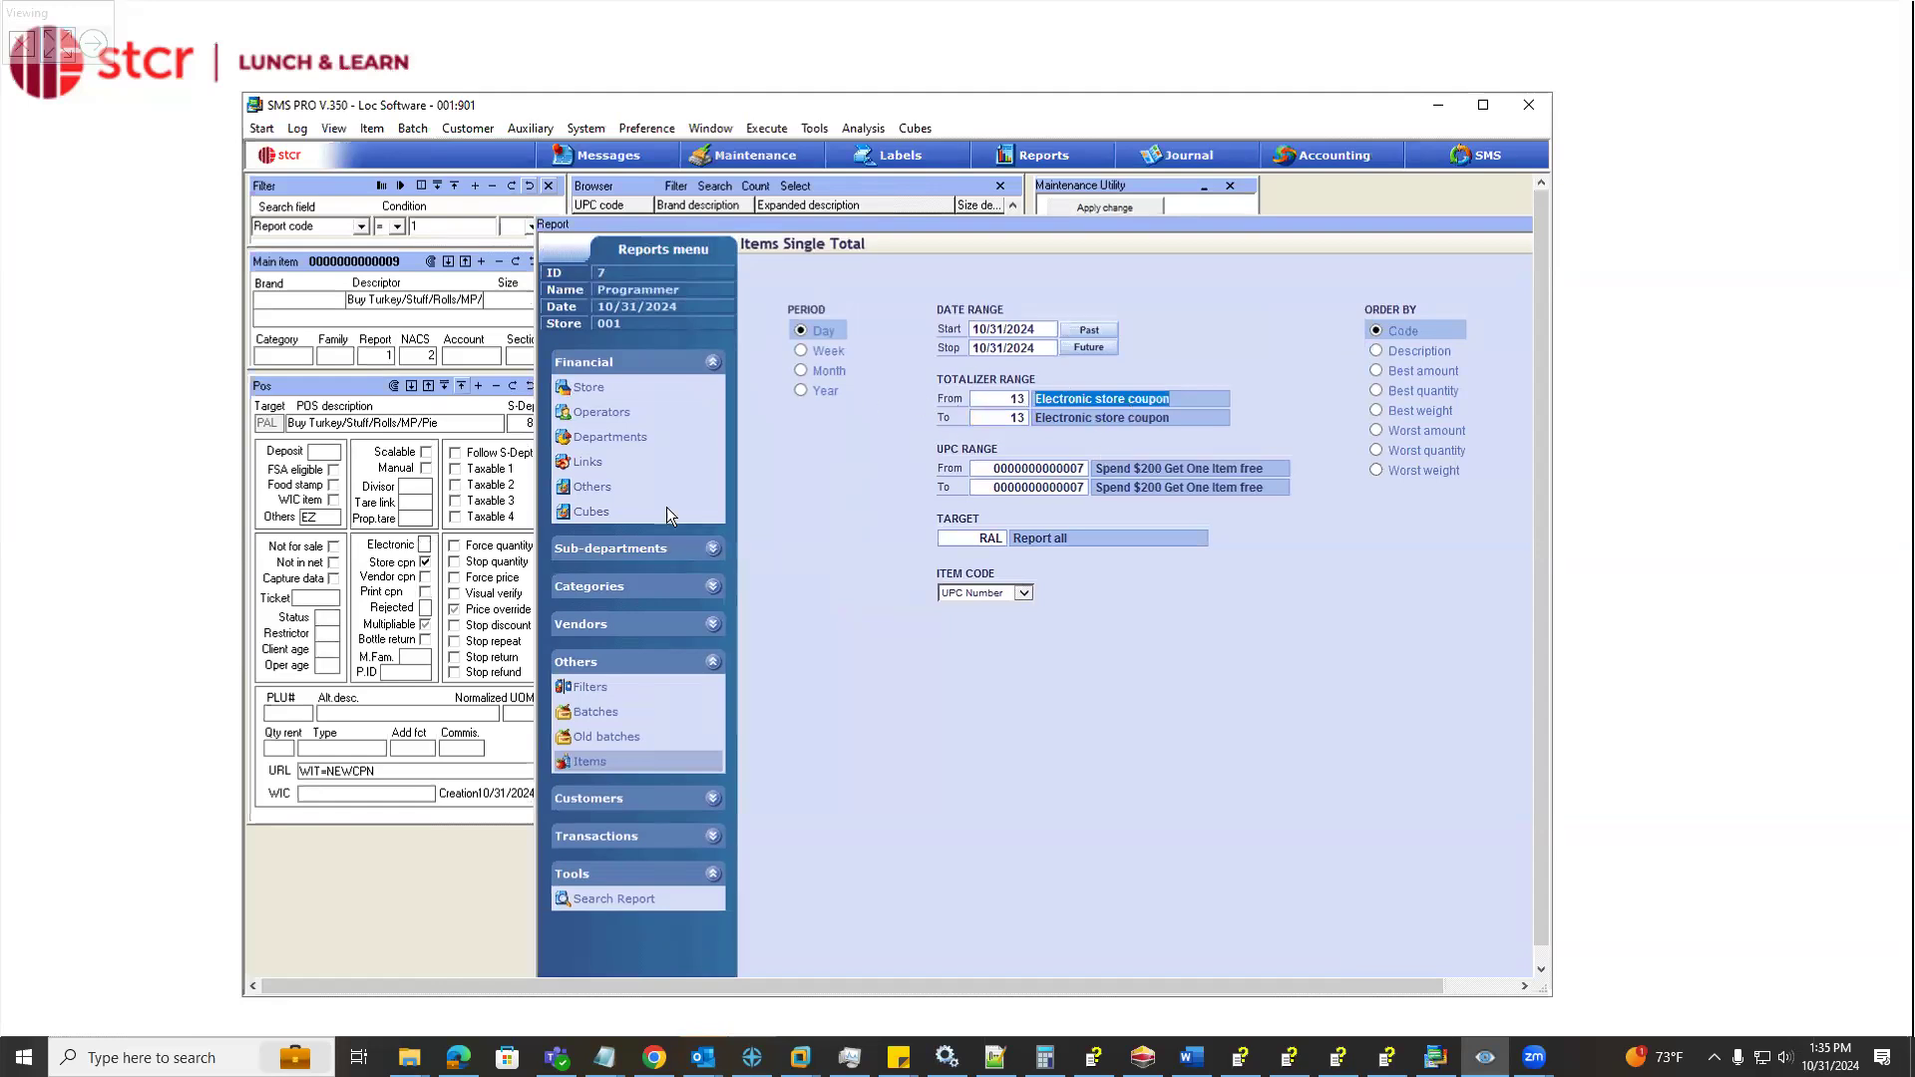
Set the report's totalizer range to 12, Electronic vendor coupon
{"action": "double_click", "coordinate": [1026, 399]}
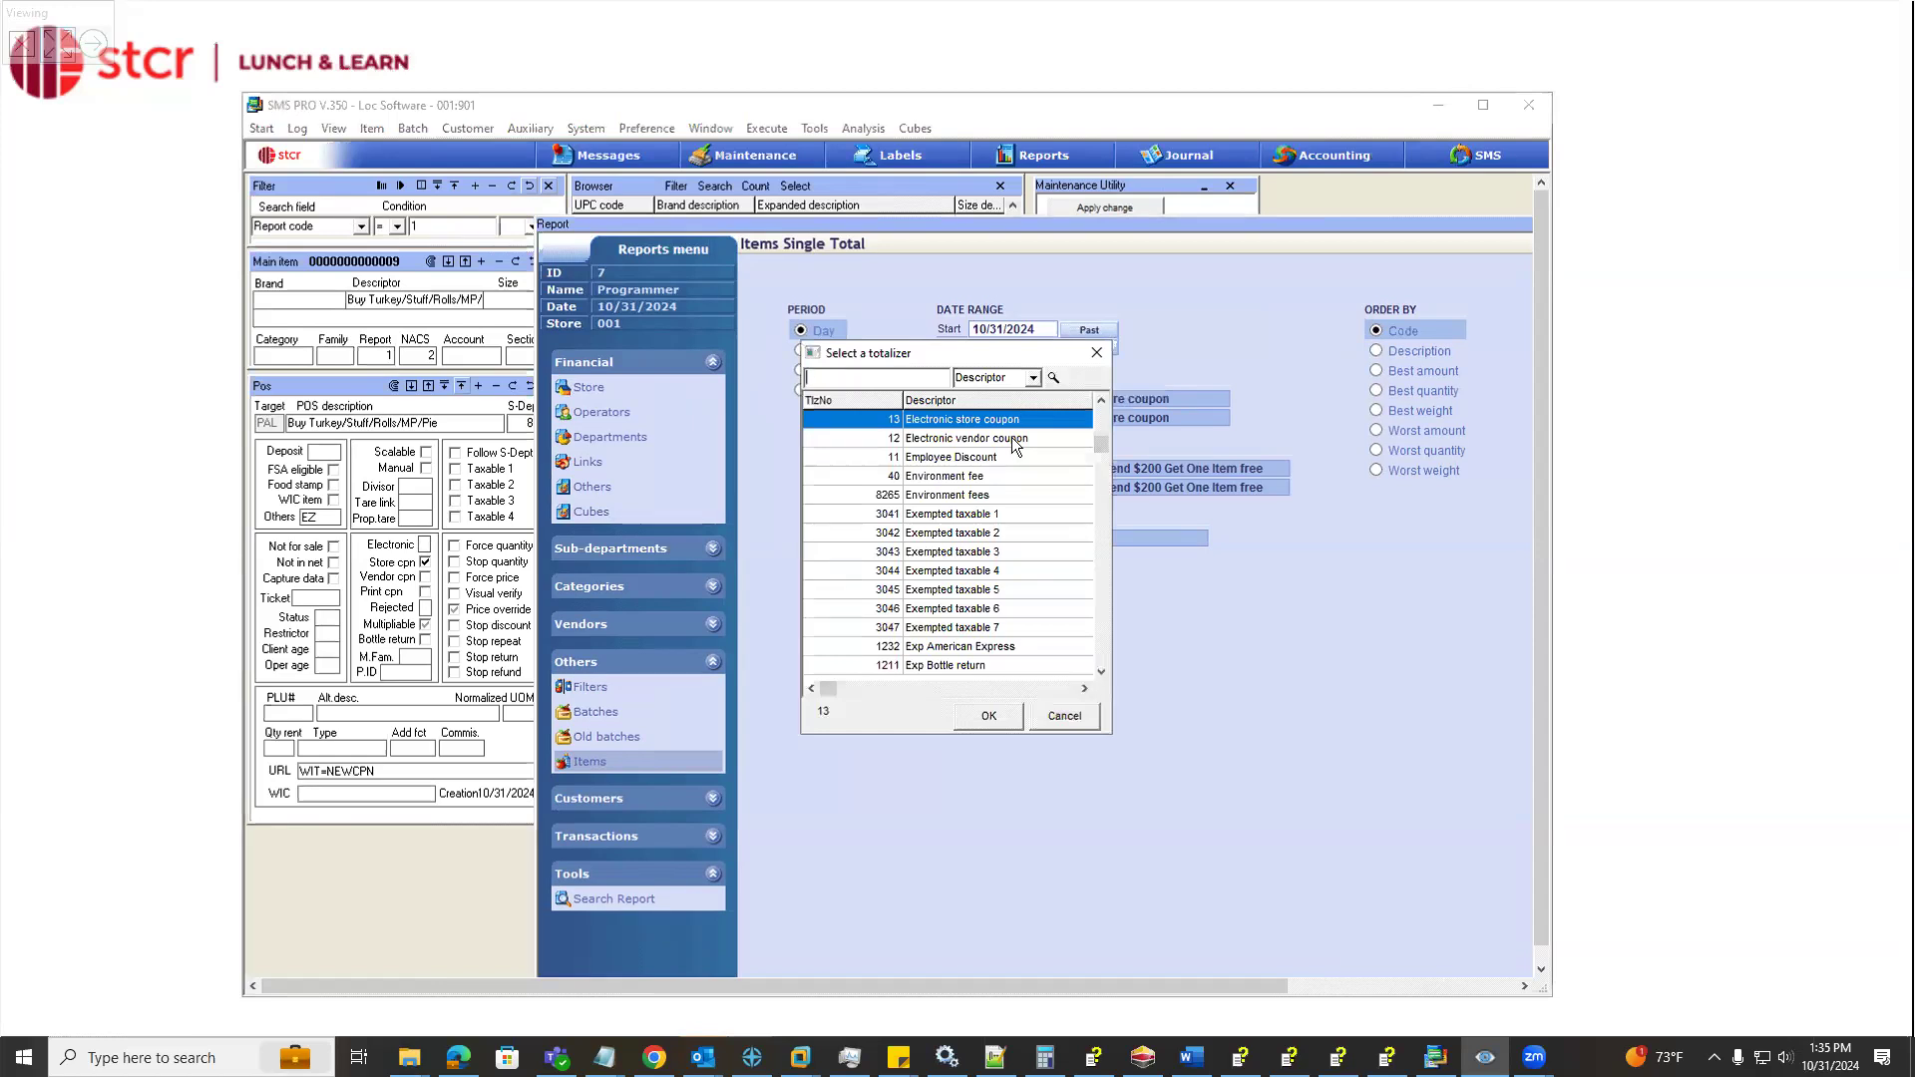
{"action": "left_click", "coordinate": [1015, 441]}
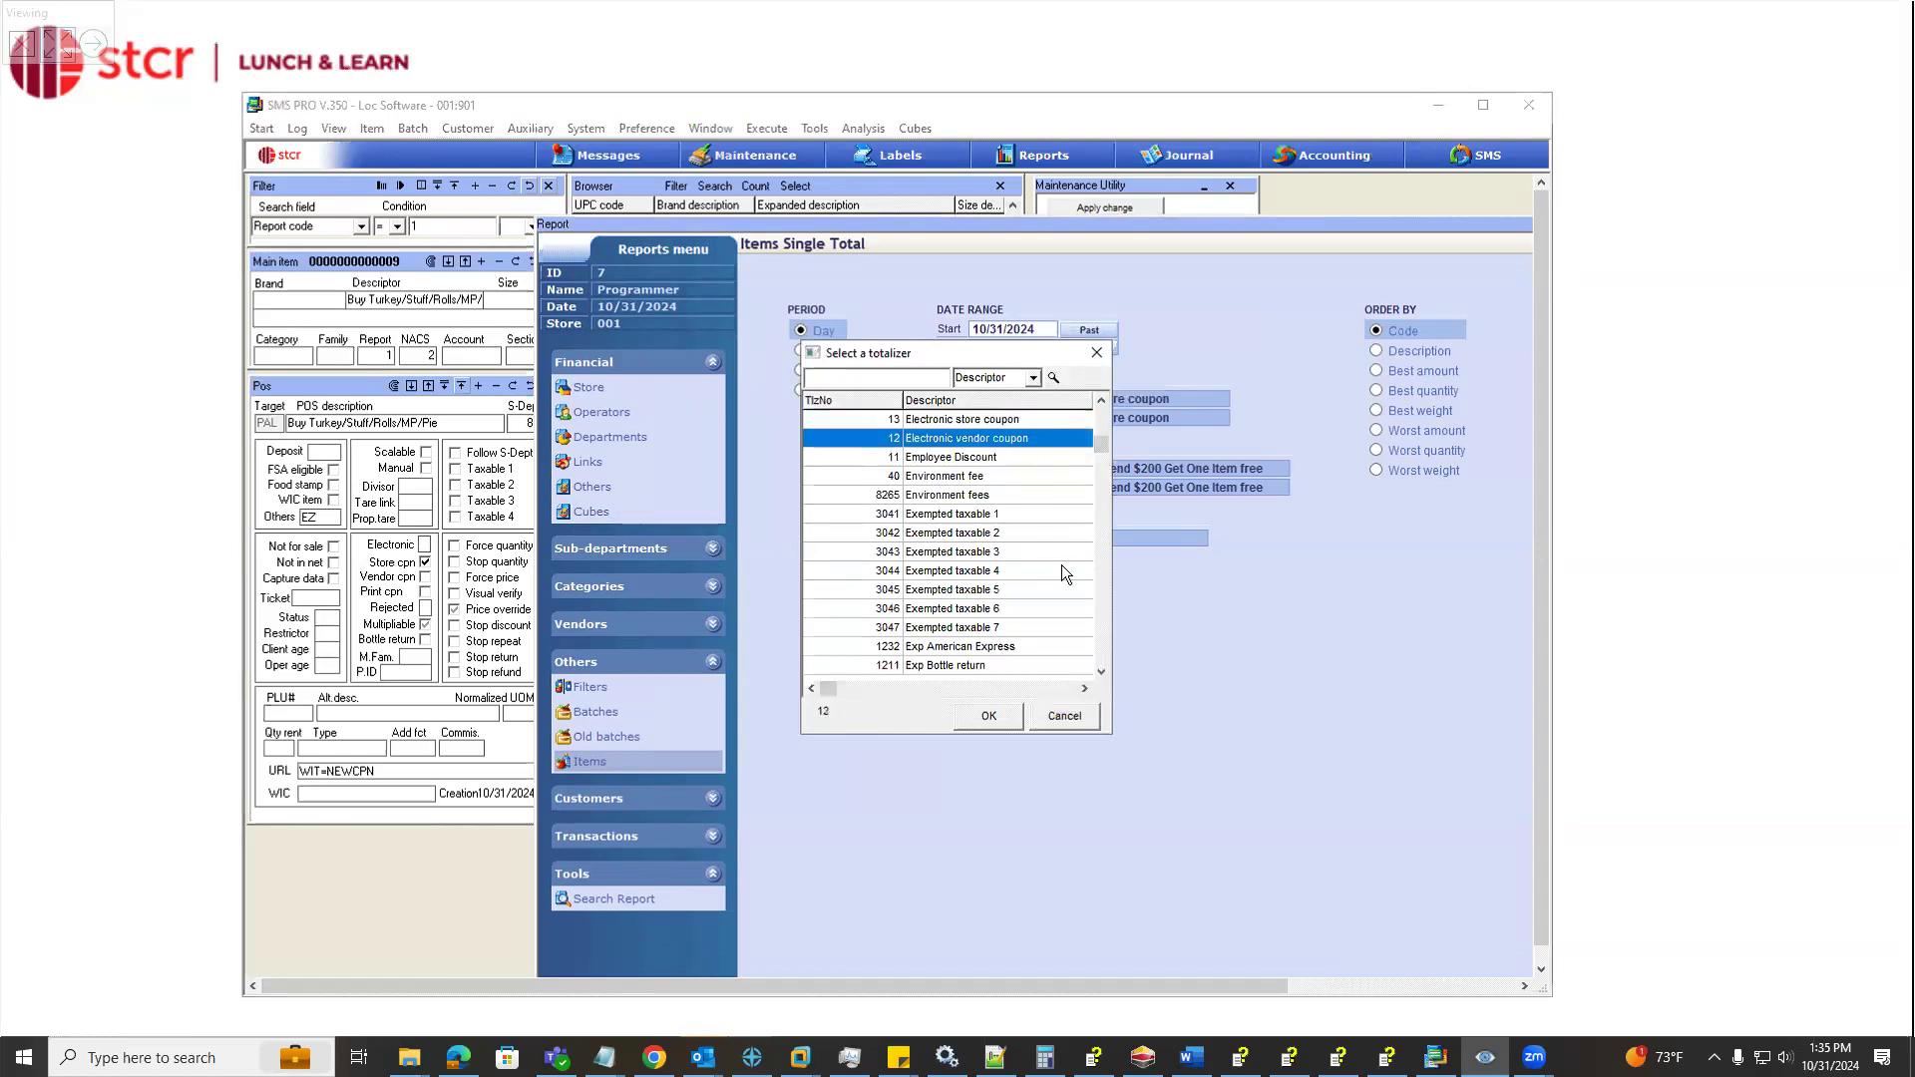
{"action": "left_click", "coordinate": [1096, 352]}
{"action": "type", "text": "12"}
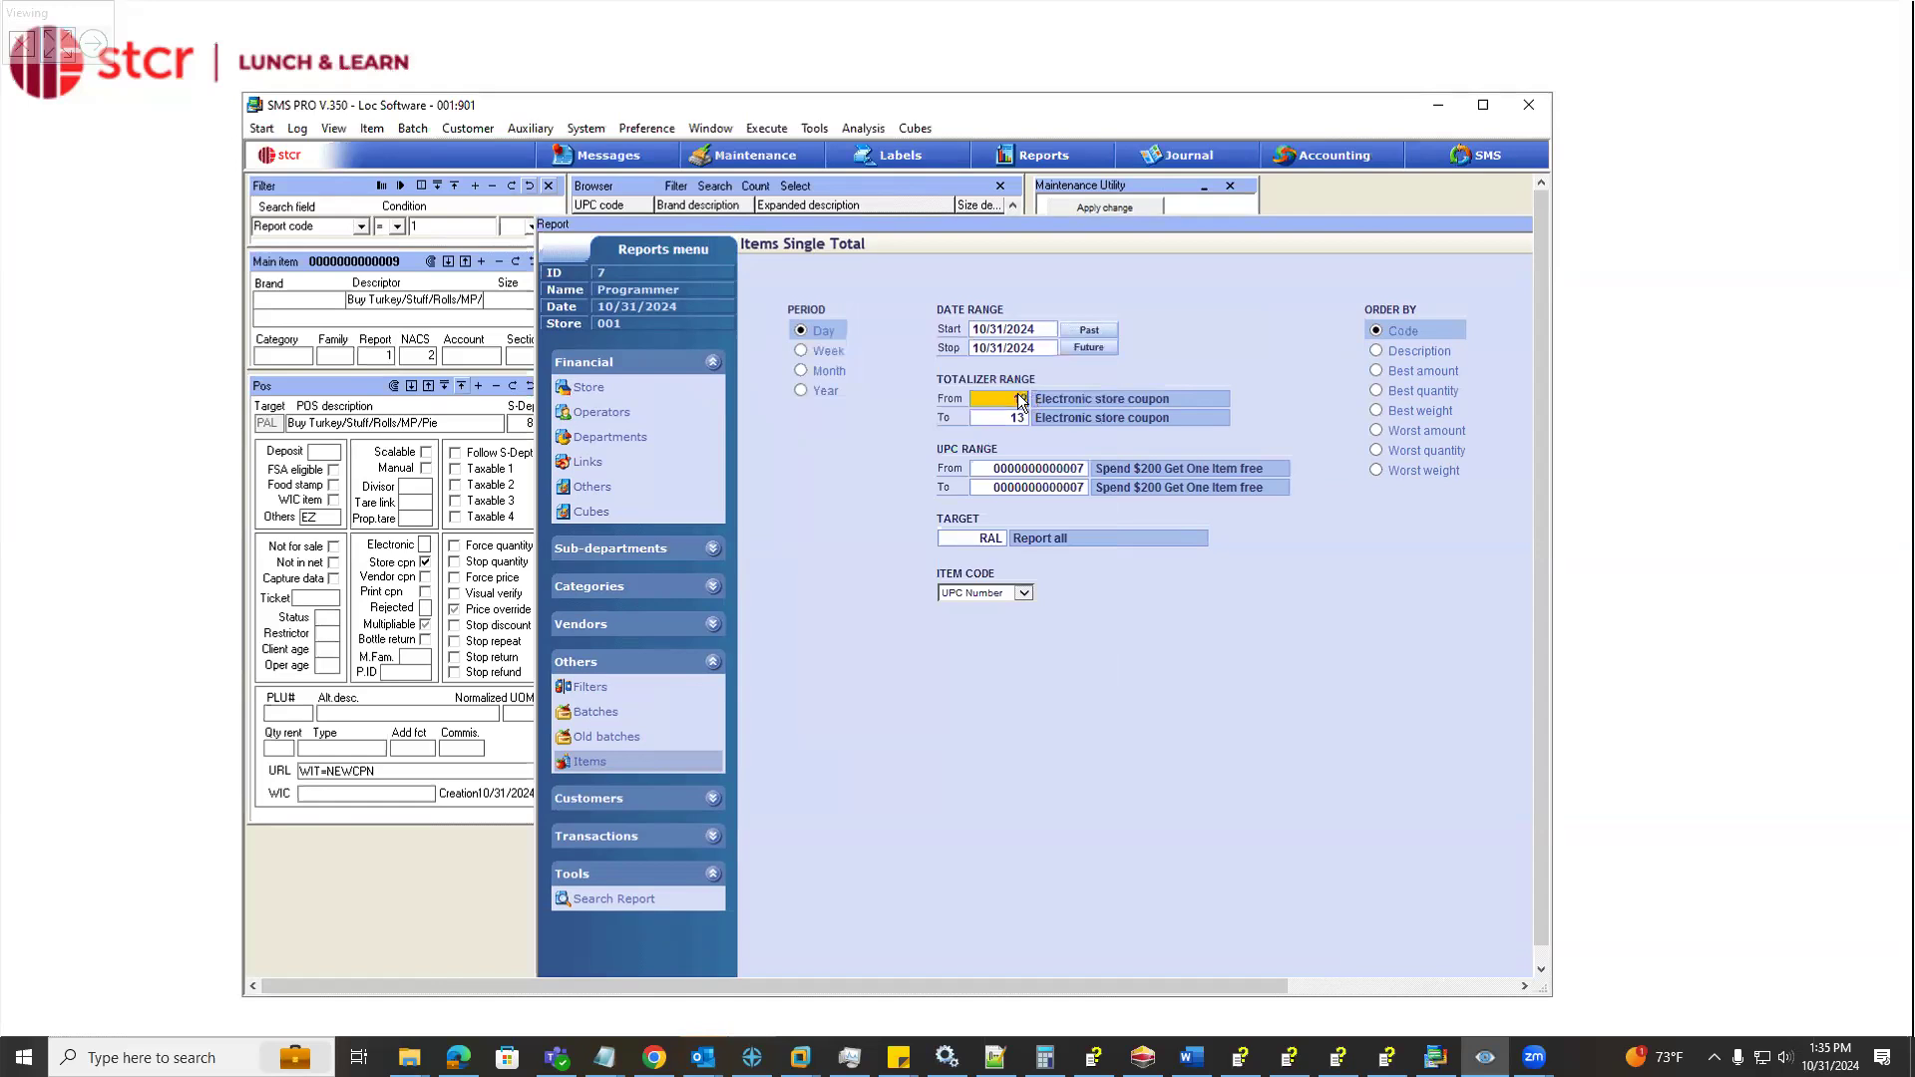
{"action": "key", "text": "Tab"}
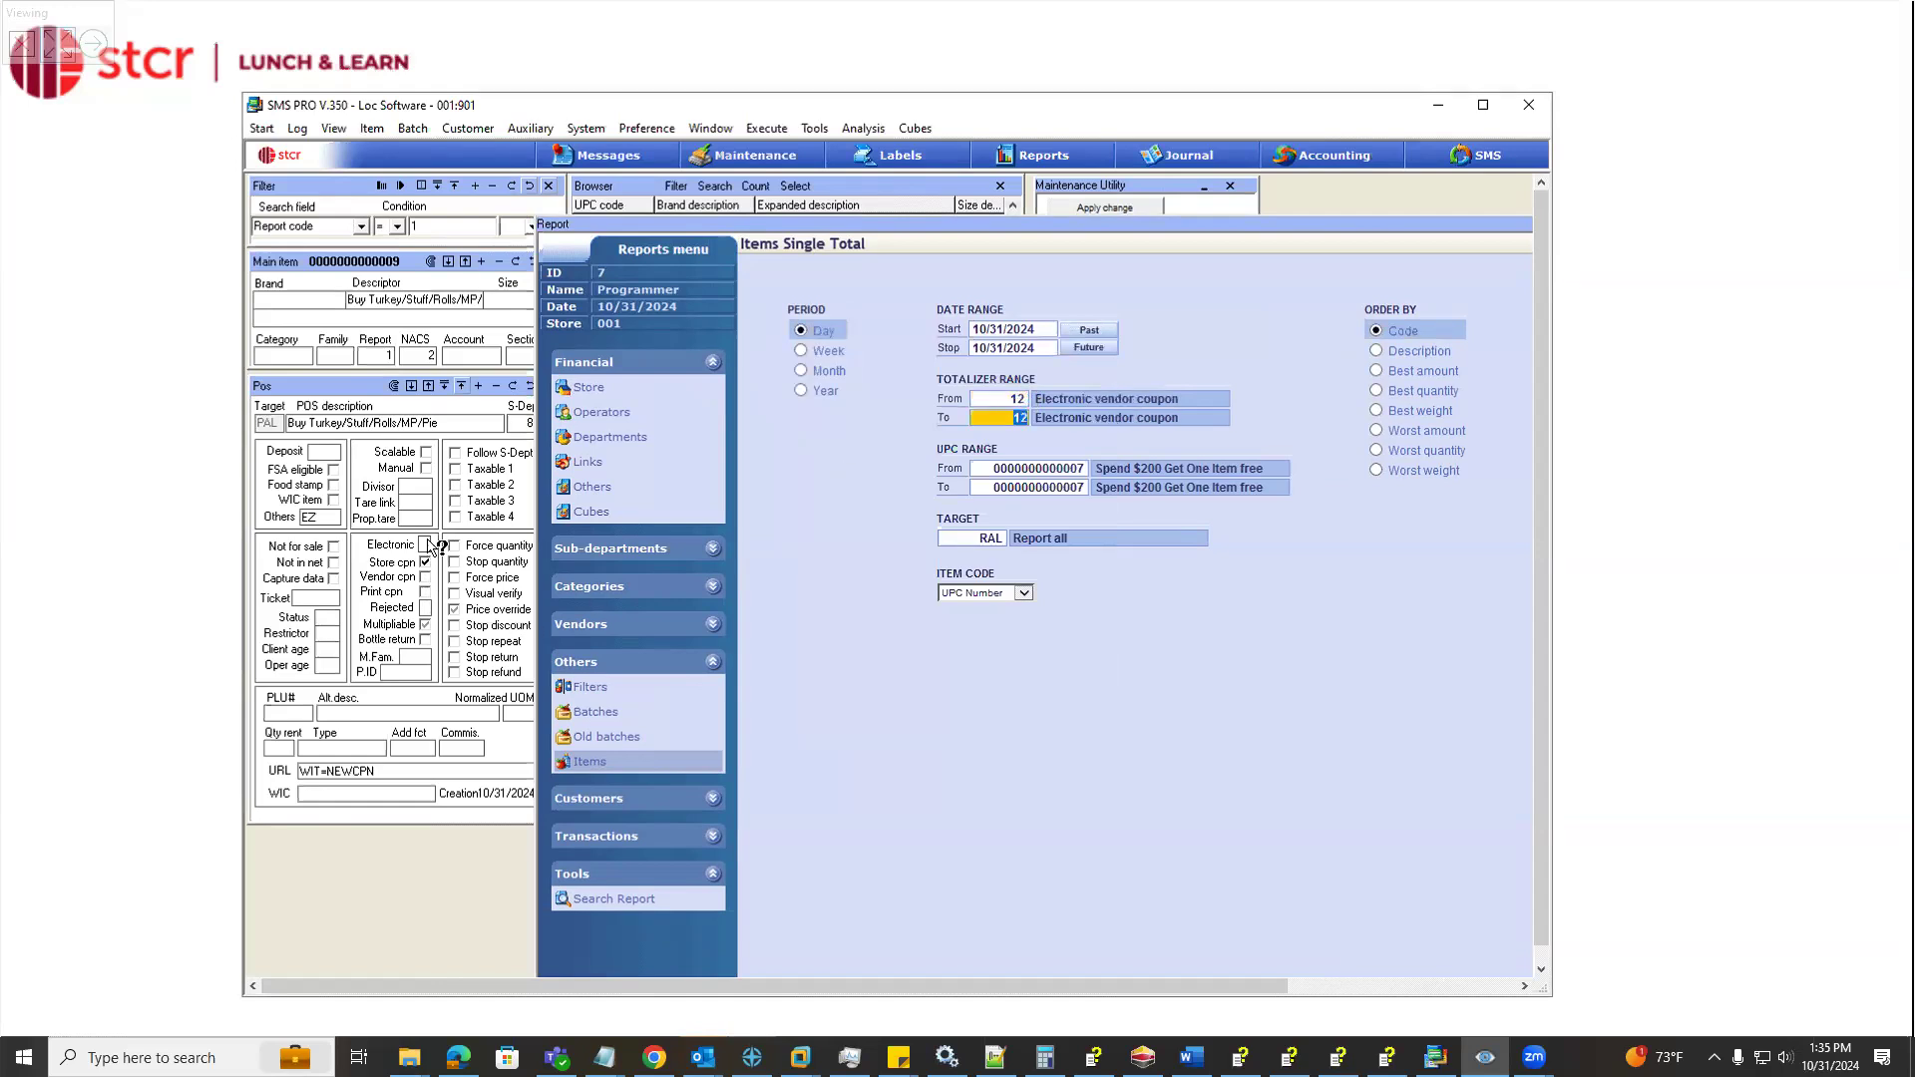
Browse the totalizer choices, and open the Sub-department Multi Totals report for comparison with the coupon's POS settings
{"action": "left_click", "coordinate": [1015, 417]}
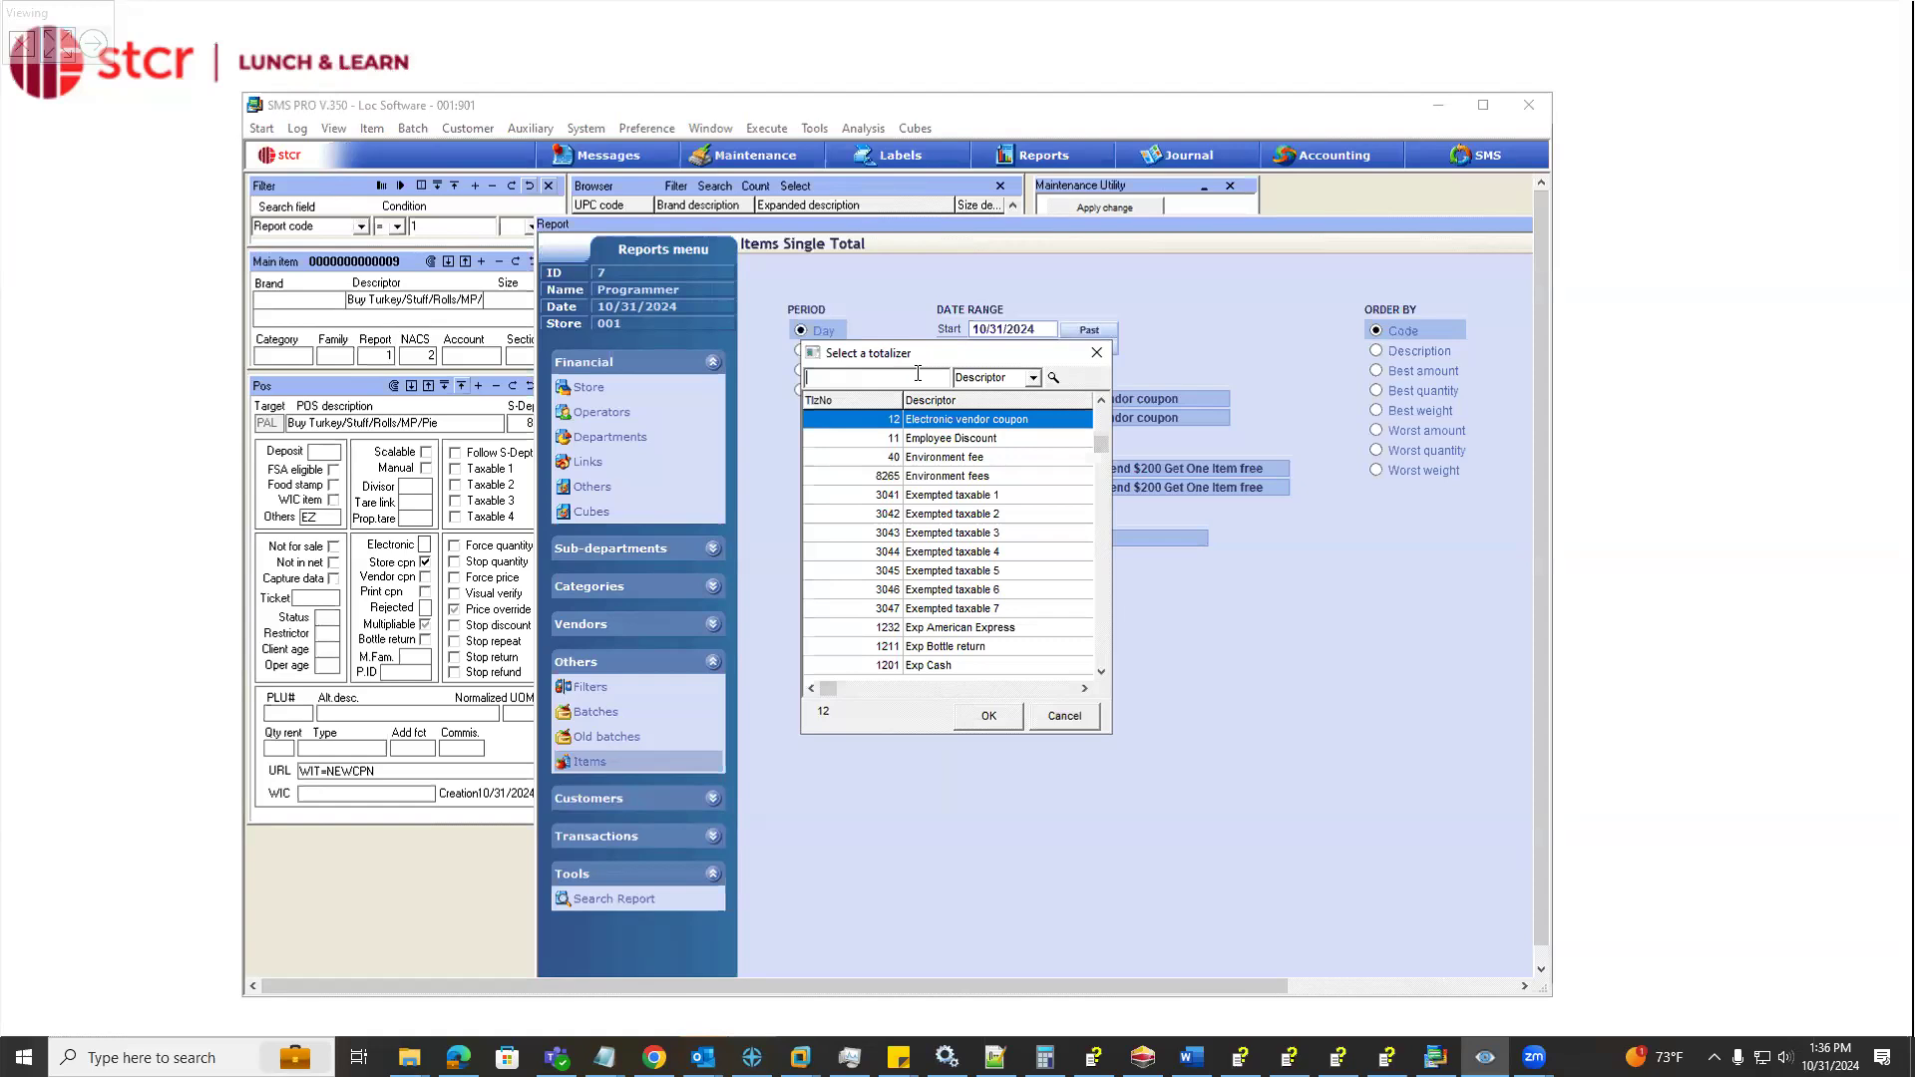
{"action": "left_click", "coordinate": [1094, 357]}
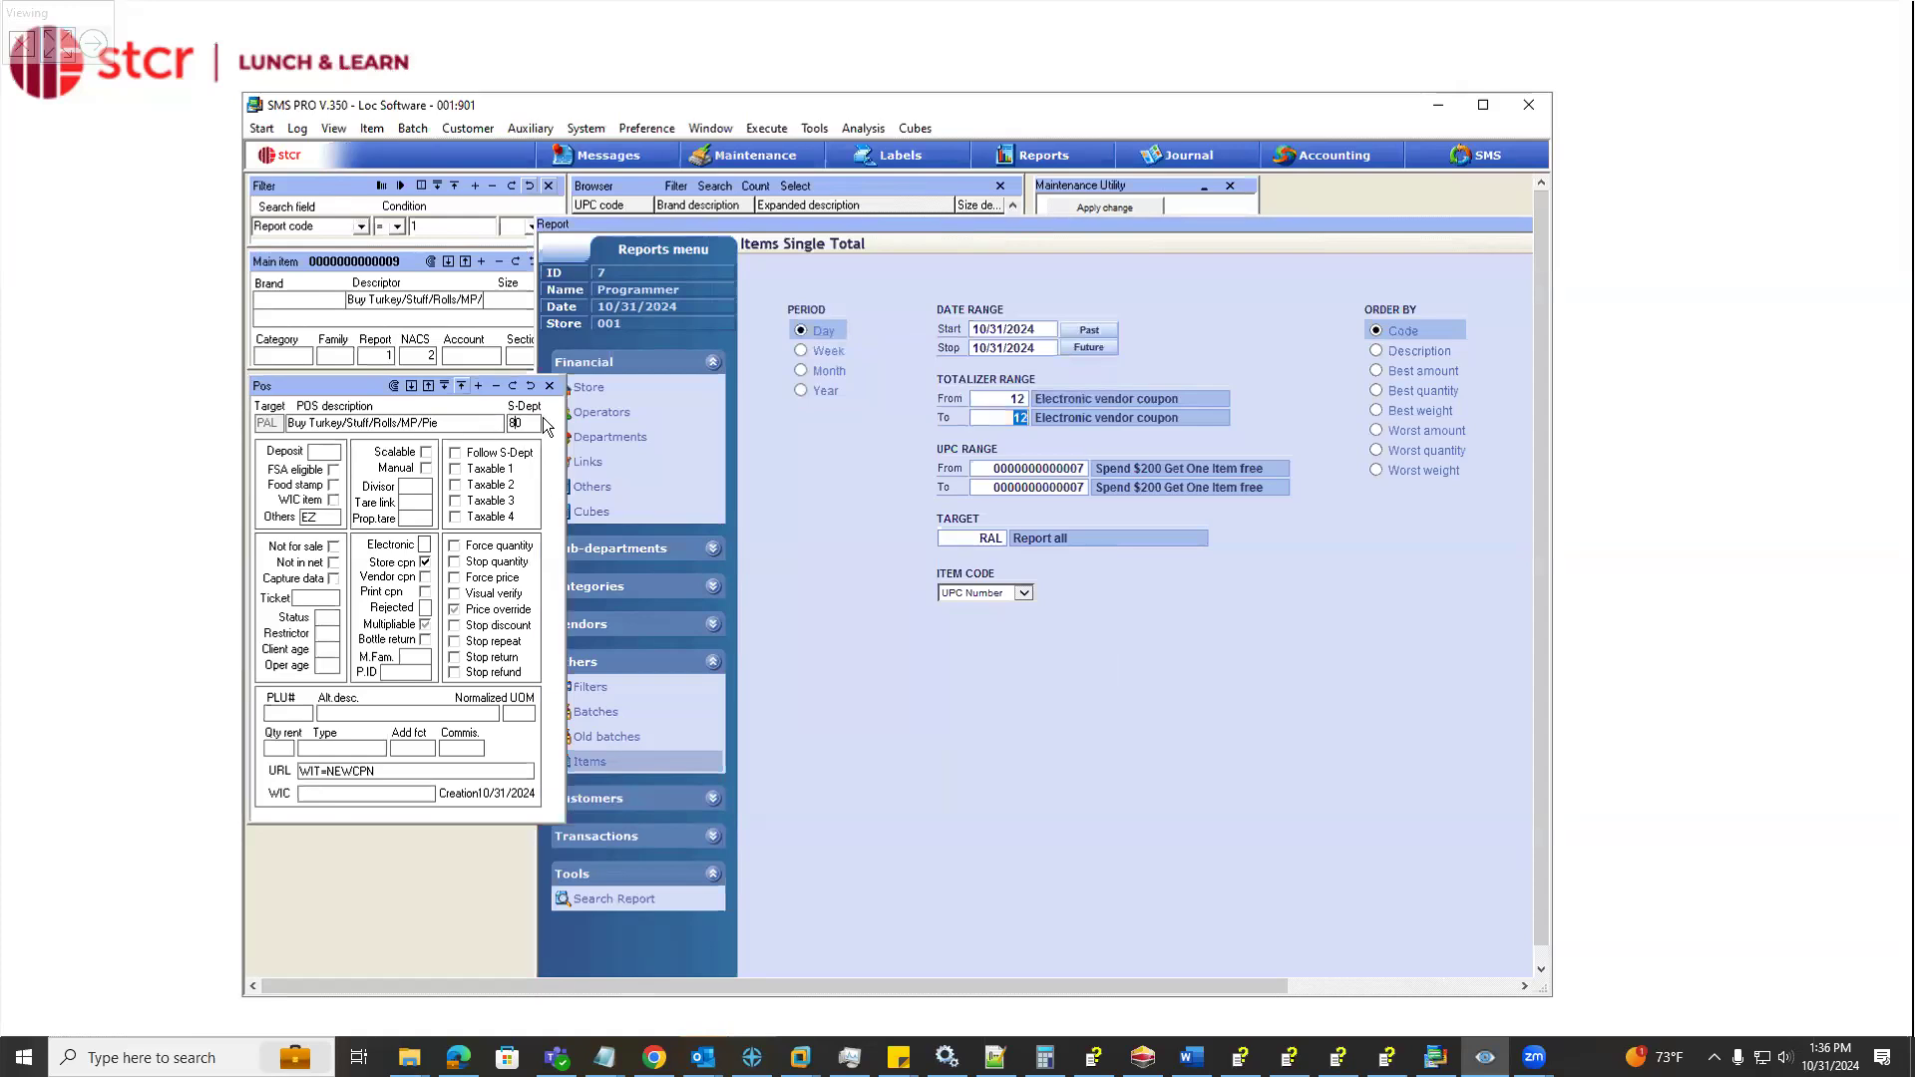
{"action": "left_click", "coordinate": [688, 582]}
{"action": "left_click", "coordinate": [682, 574]}
{"action": "left_click", "coordinate": [864, 297]}
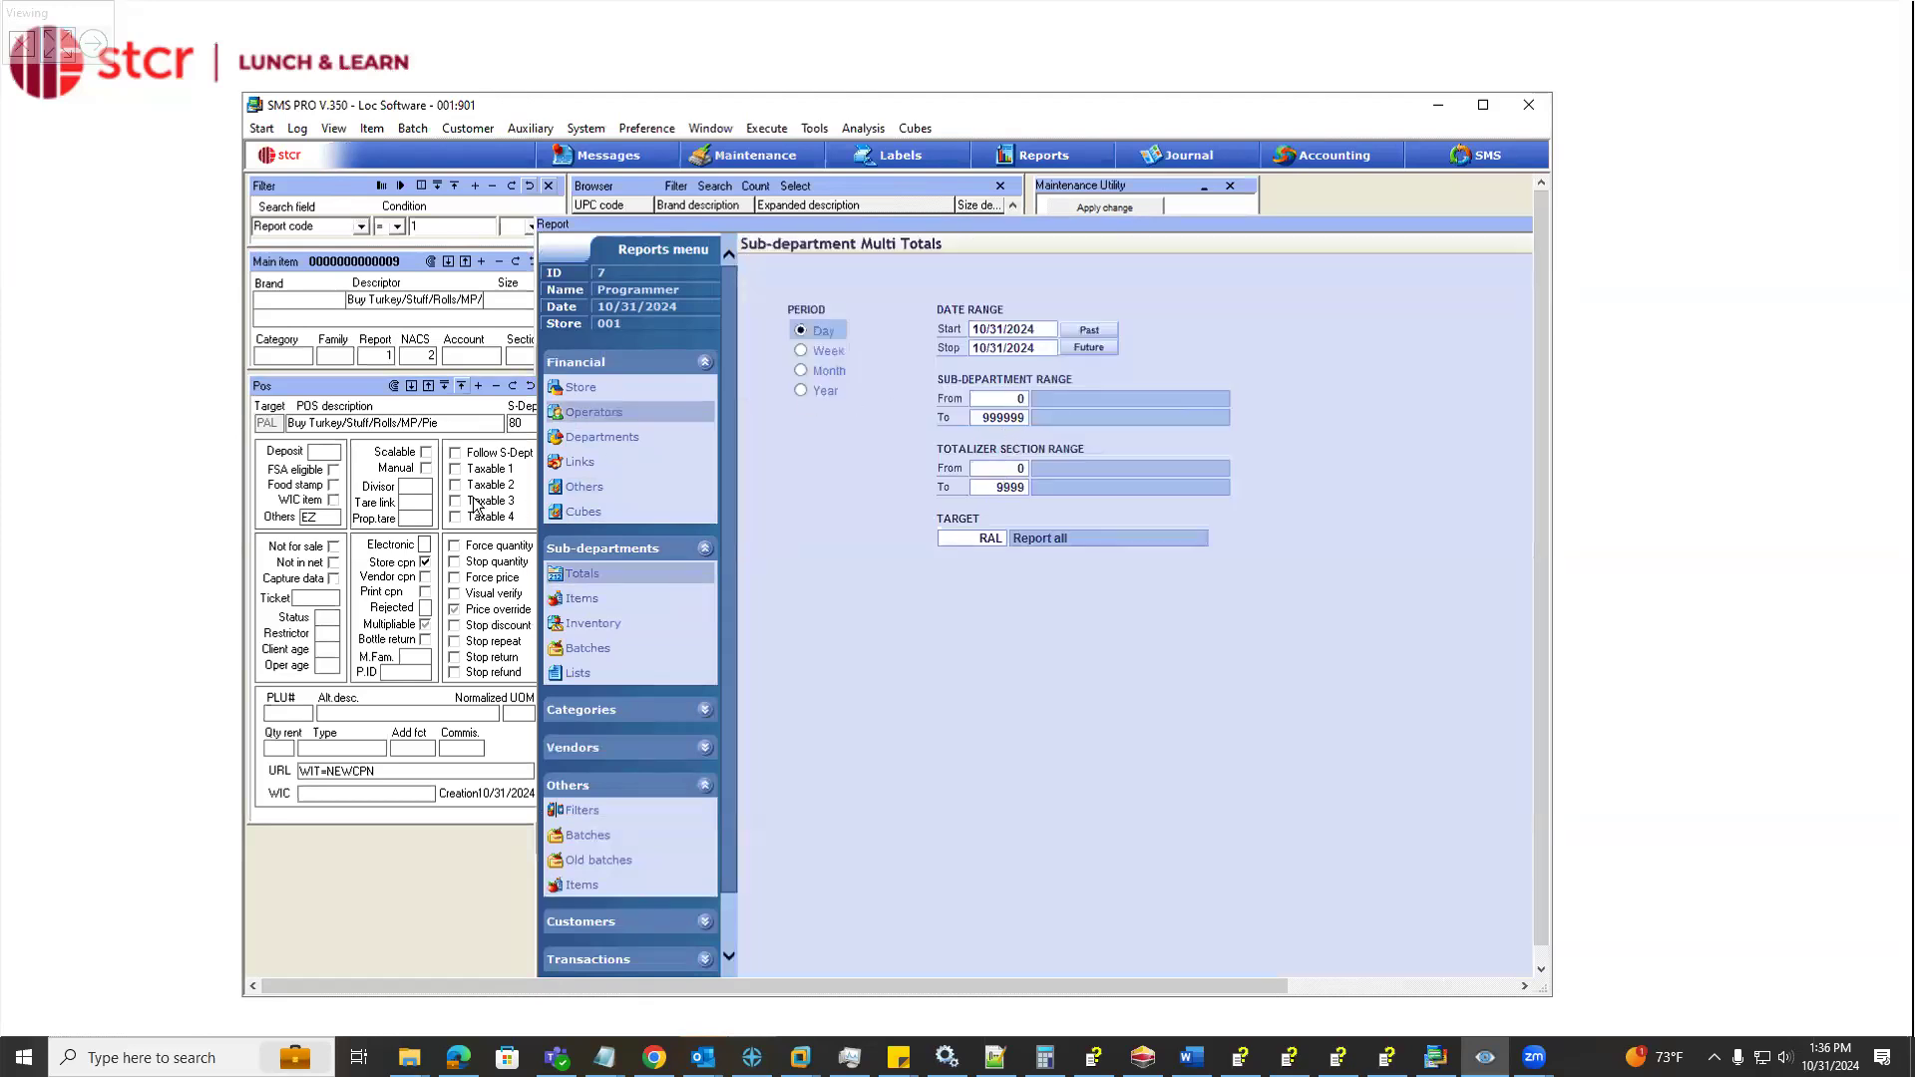
{"action": "left_click", "coordinate": [383, 384]}
{"action": "left_click", "coordinate": [381, 361]}
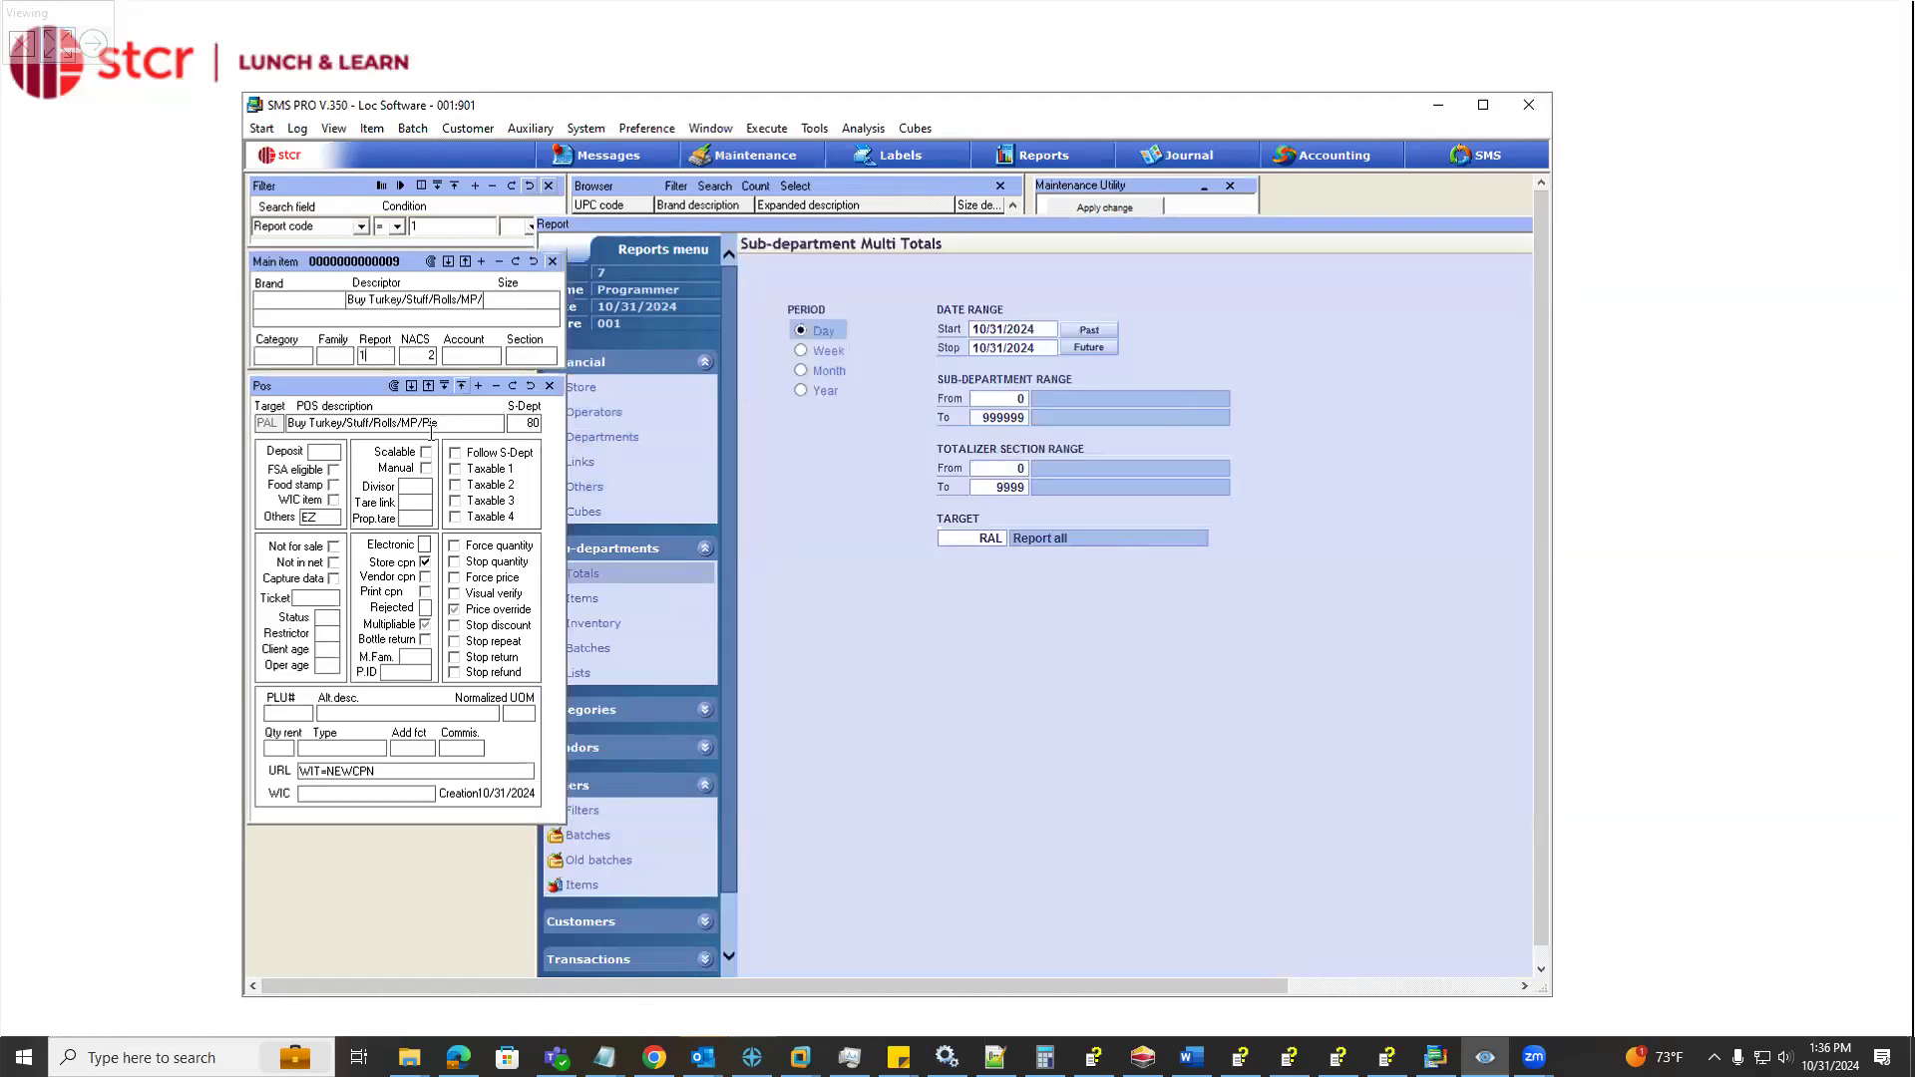
Preview the sample of the Electronic Coupons List report among the filter reports
{"action": "left_click", "coordinate": [642, 812]}
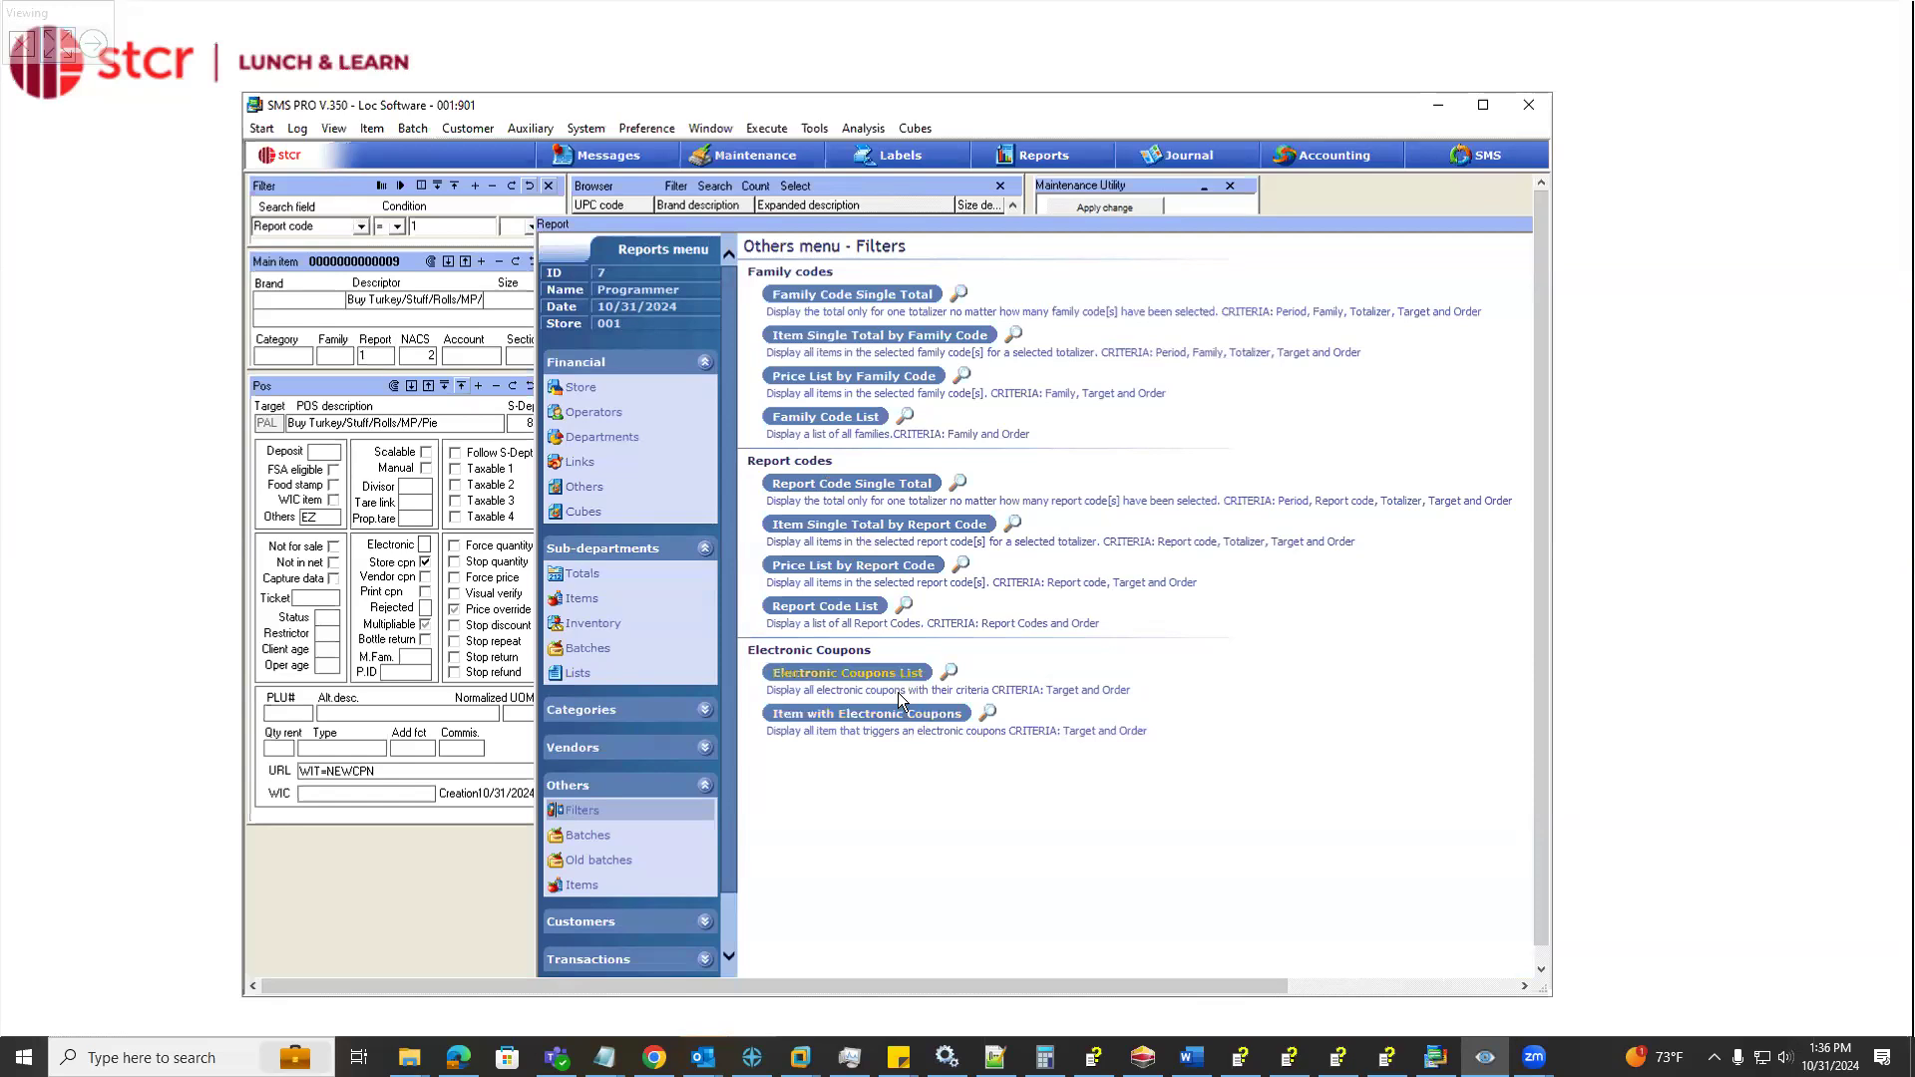
{"action": "left_click", "coordinate": [948, 675]}
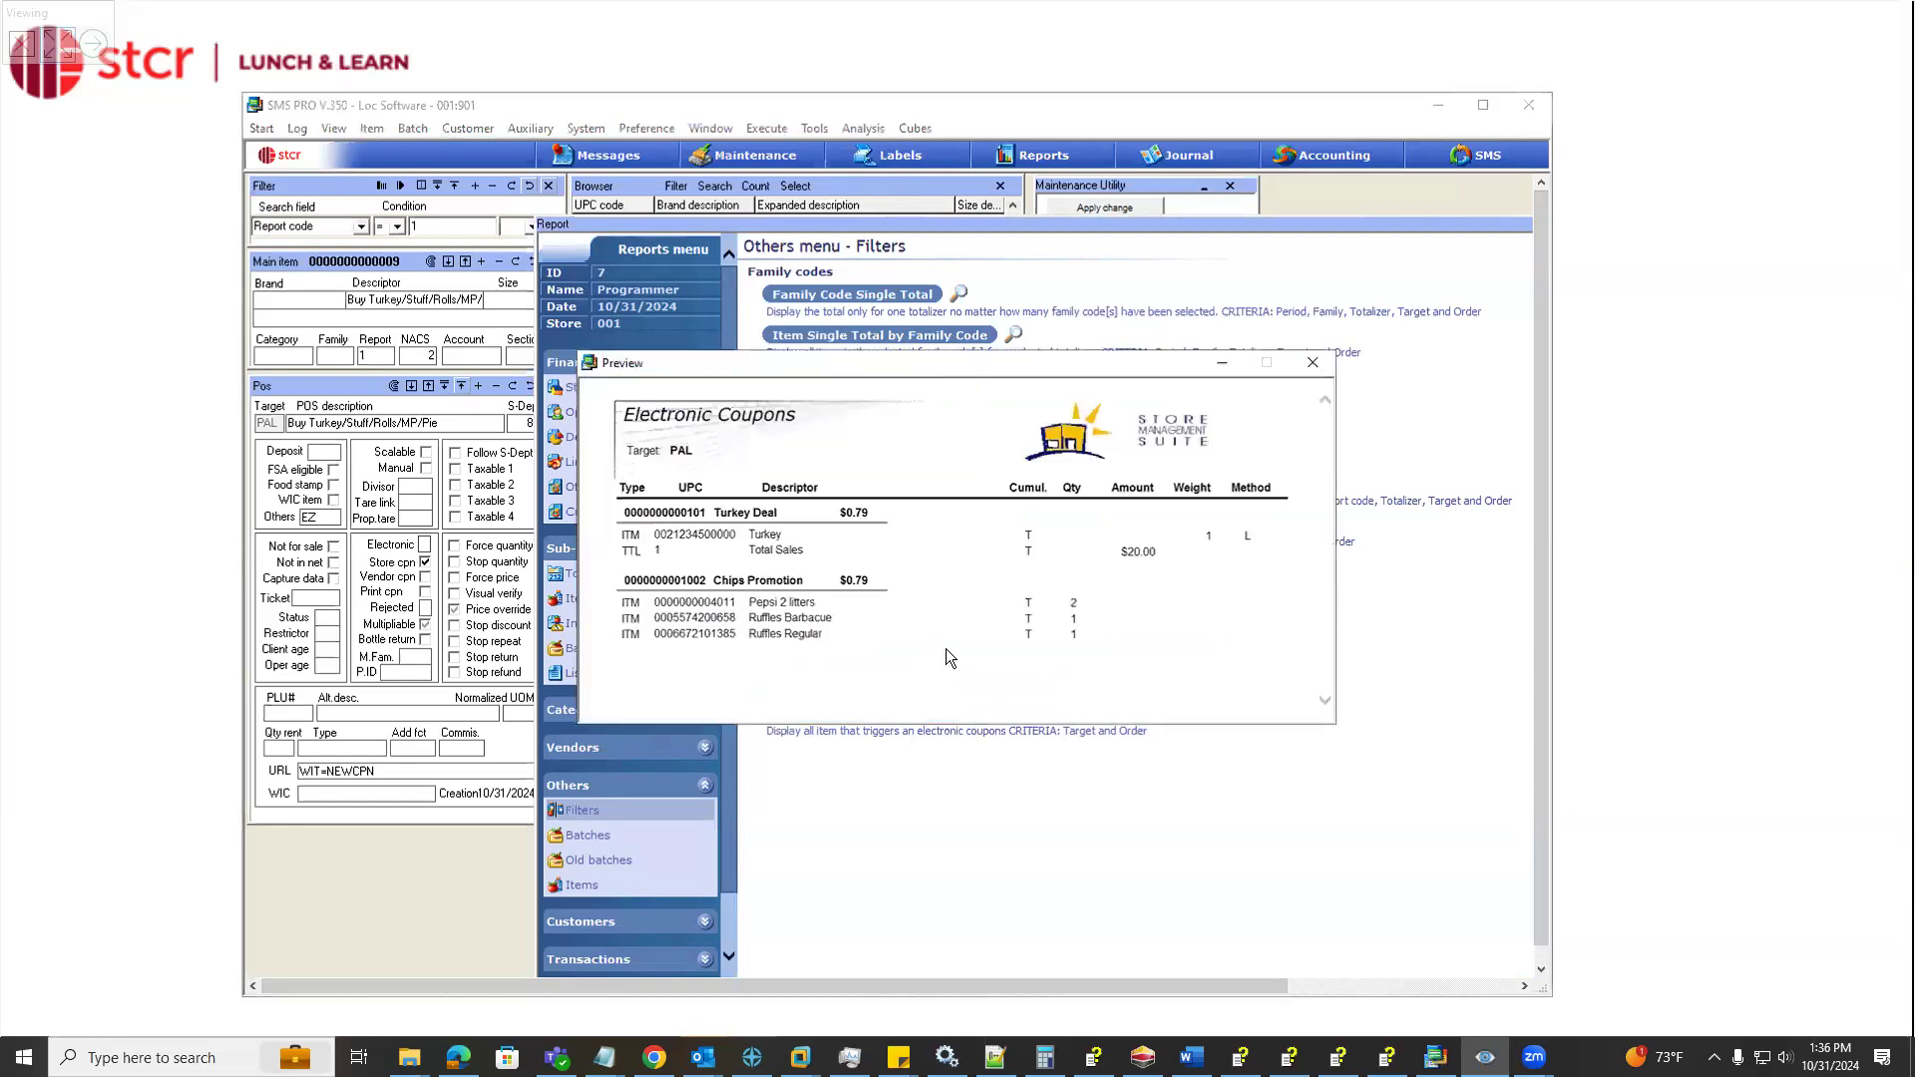
{"action": "left_click", "coordinate": [1312, 362]}
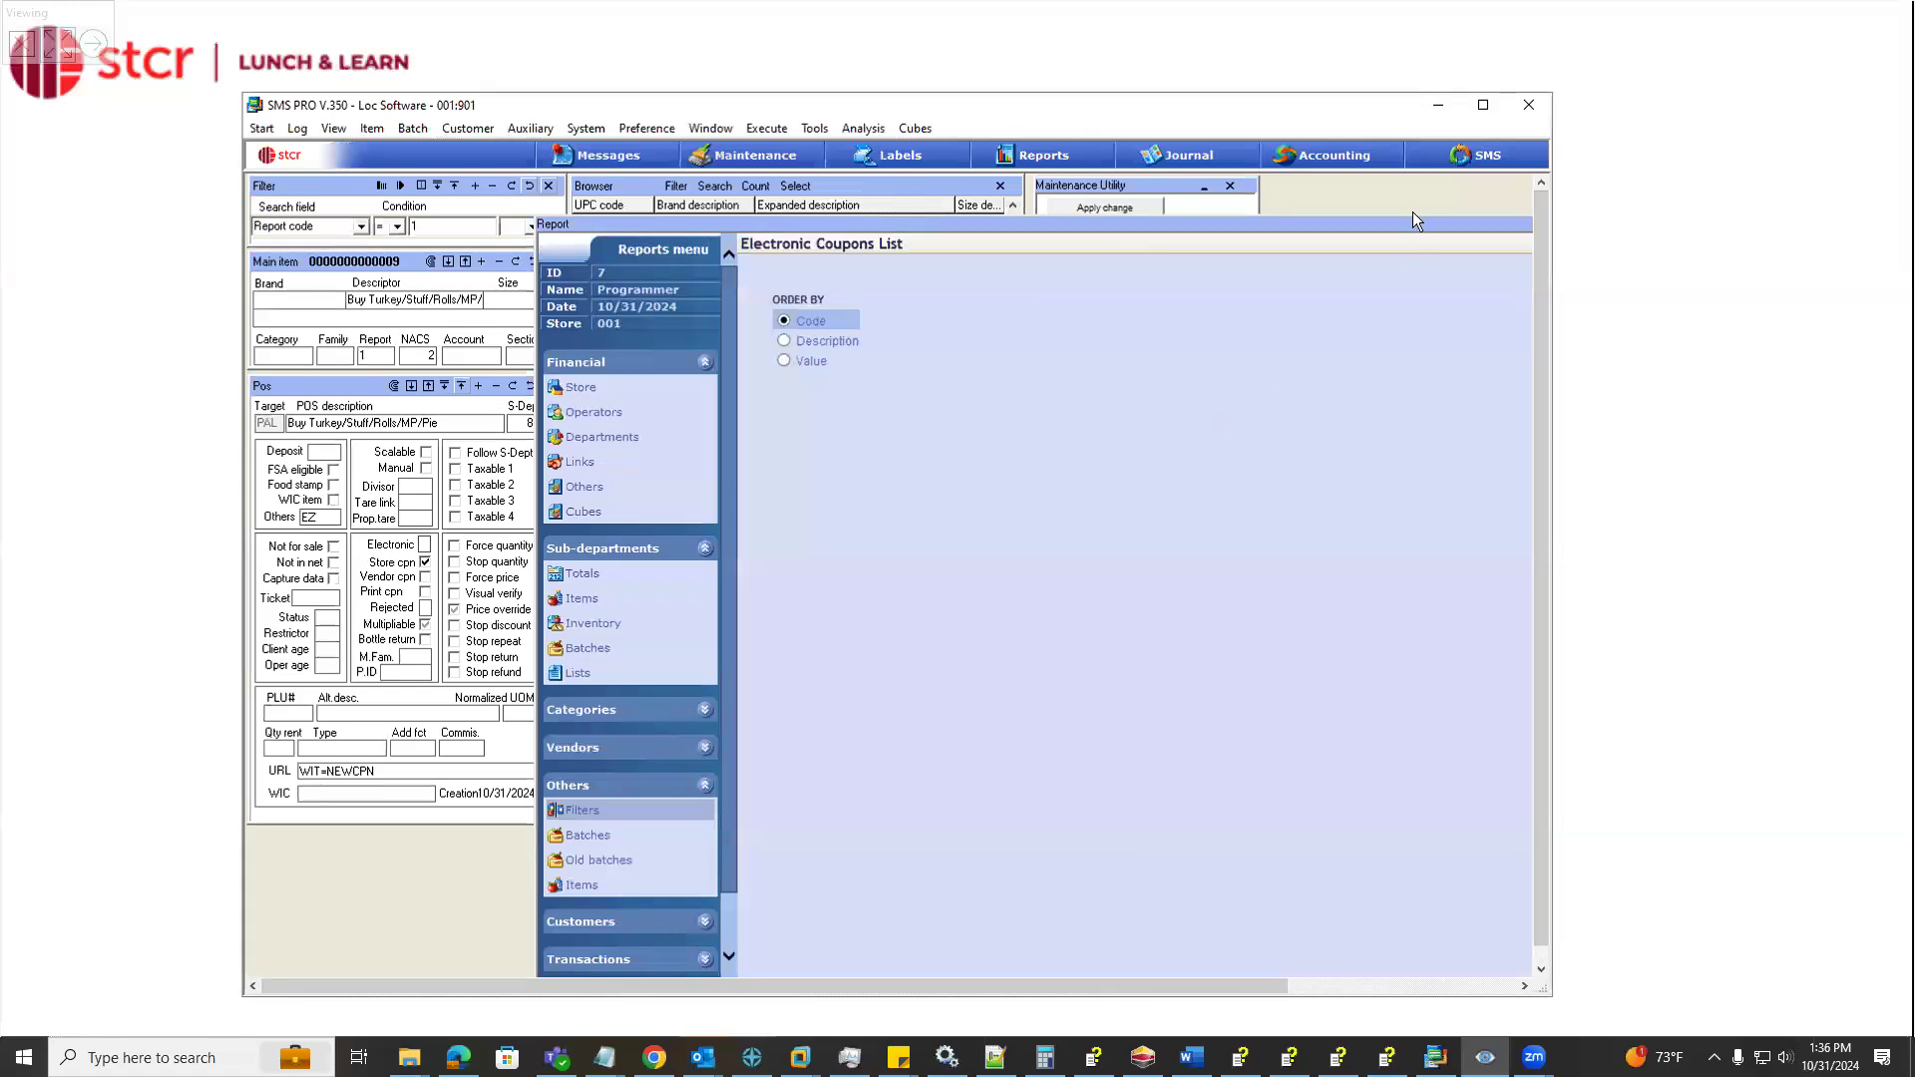
Launch the Electronic Coupons List ordered by code and read through each coupon's trigger criteria
{"action": "left_click", "coordinate": [1296, 235]}
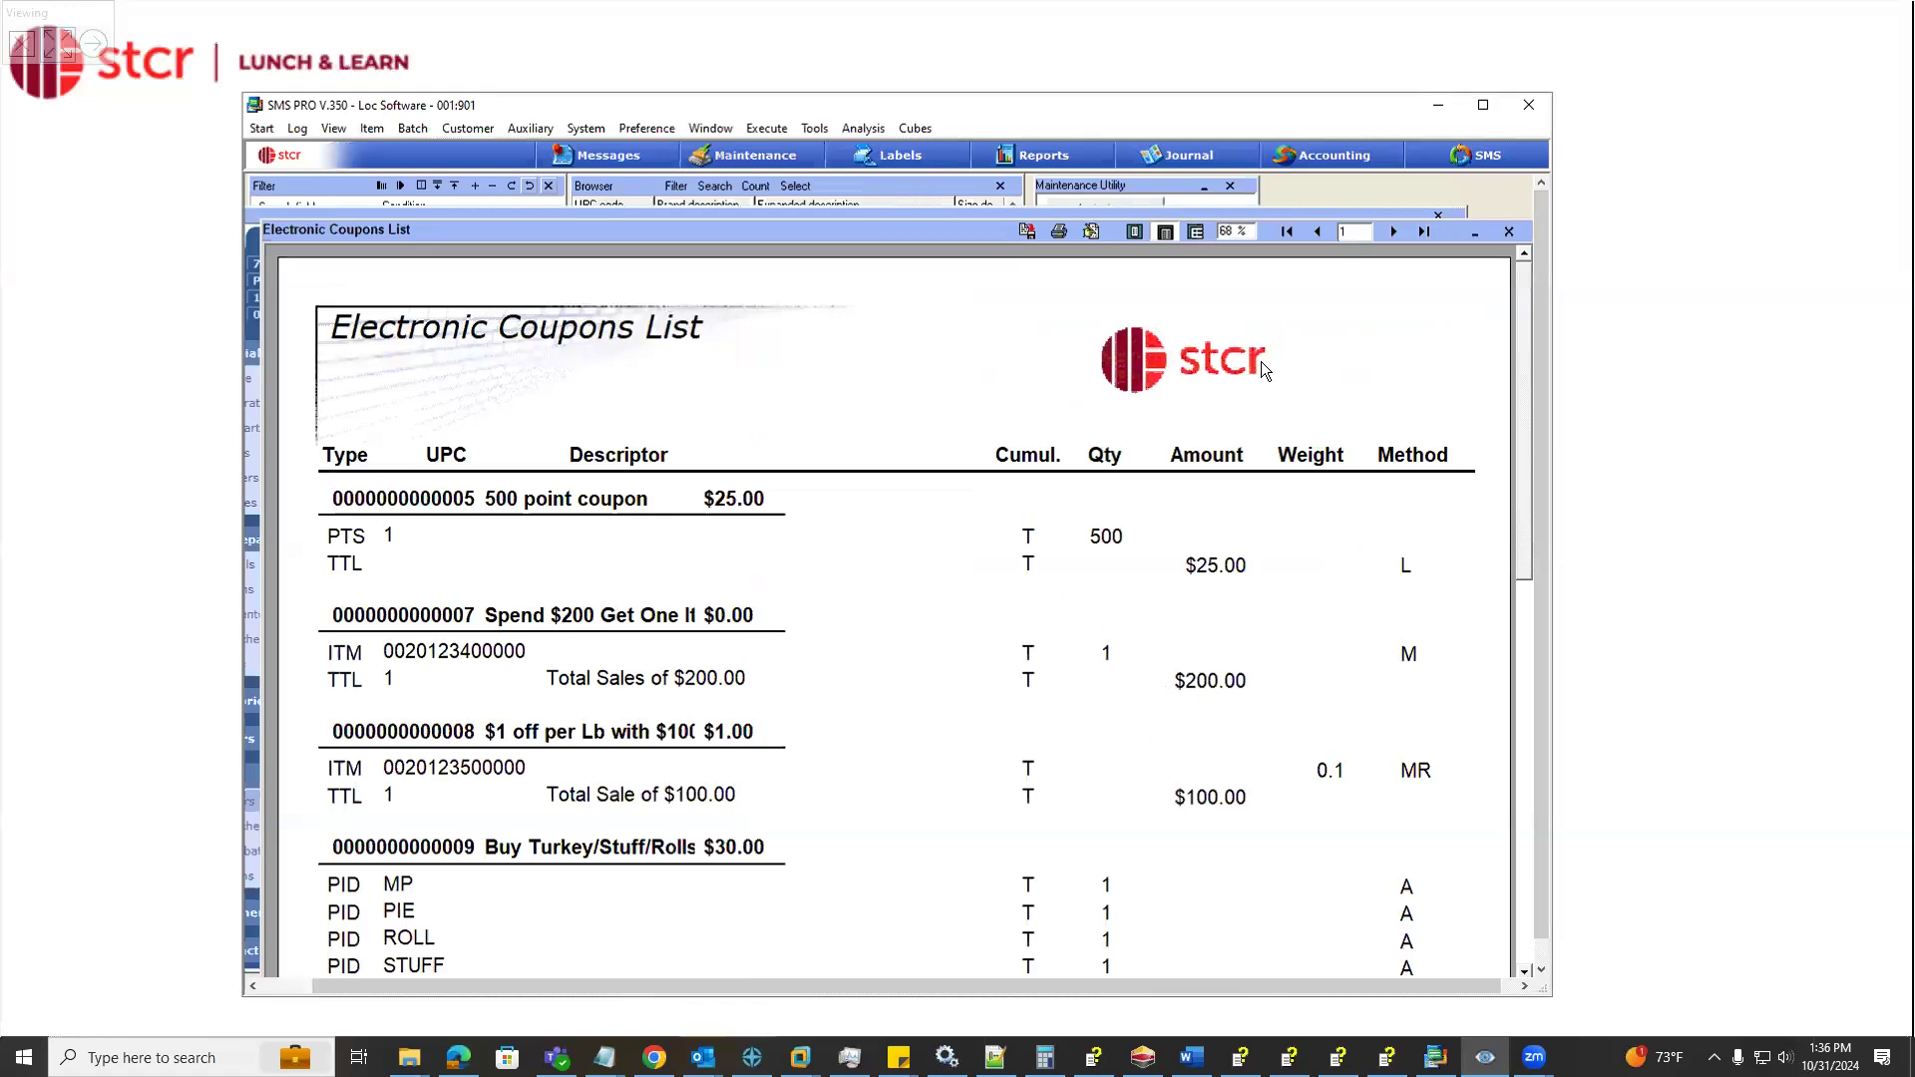
{"action": "scroll", "coordinate": [1519, 517], "scroll_direction": "down", "scroll_amount": 1}
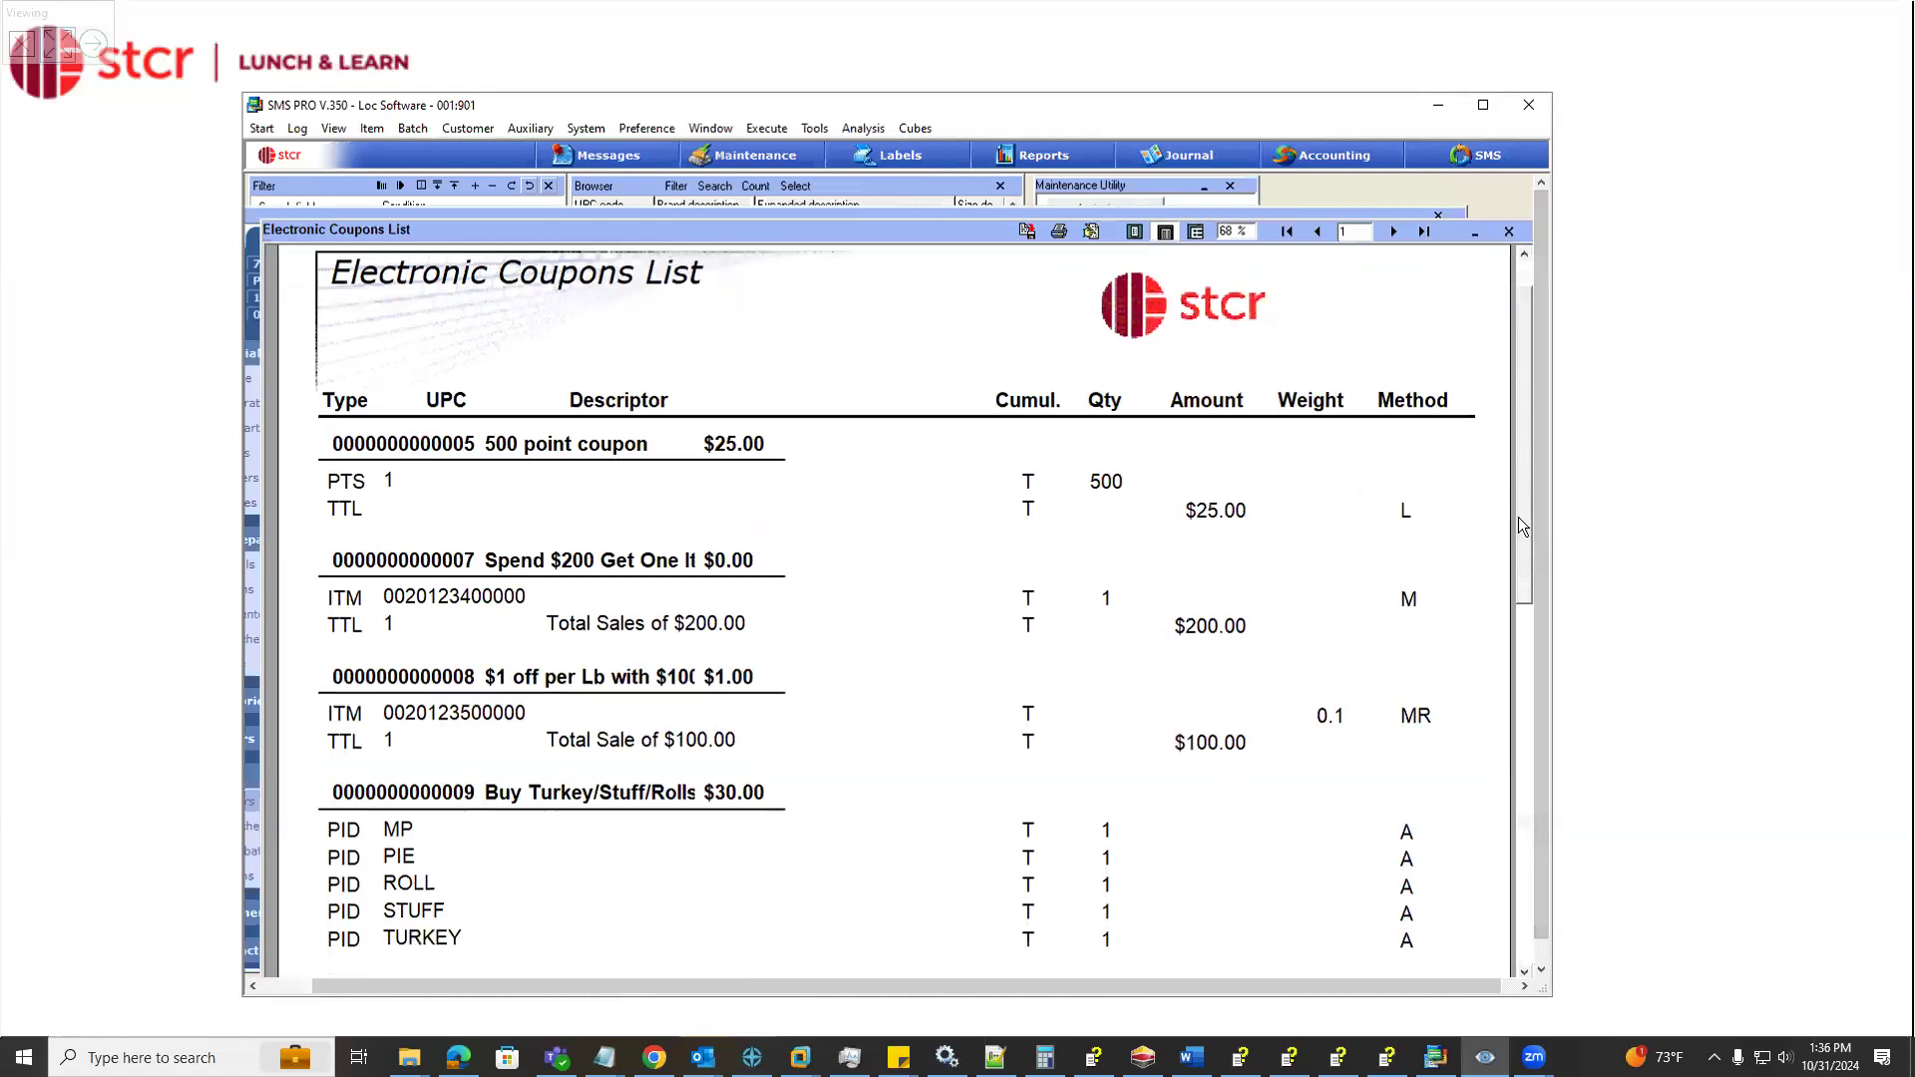
{"action": "scroll", "coordinate": [1518, 517], "scroll_direction": "down", "scroll_amount": 5}
{"action": "left_click", "coordinate": [1508, 232]}
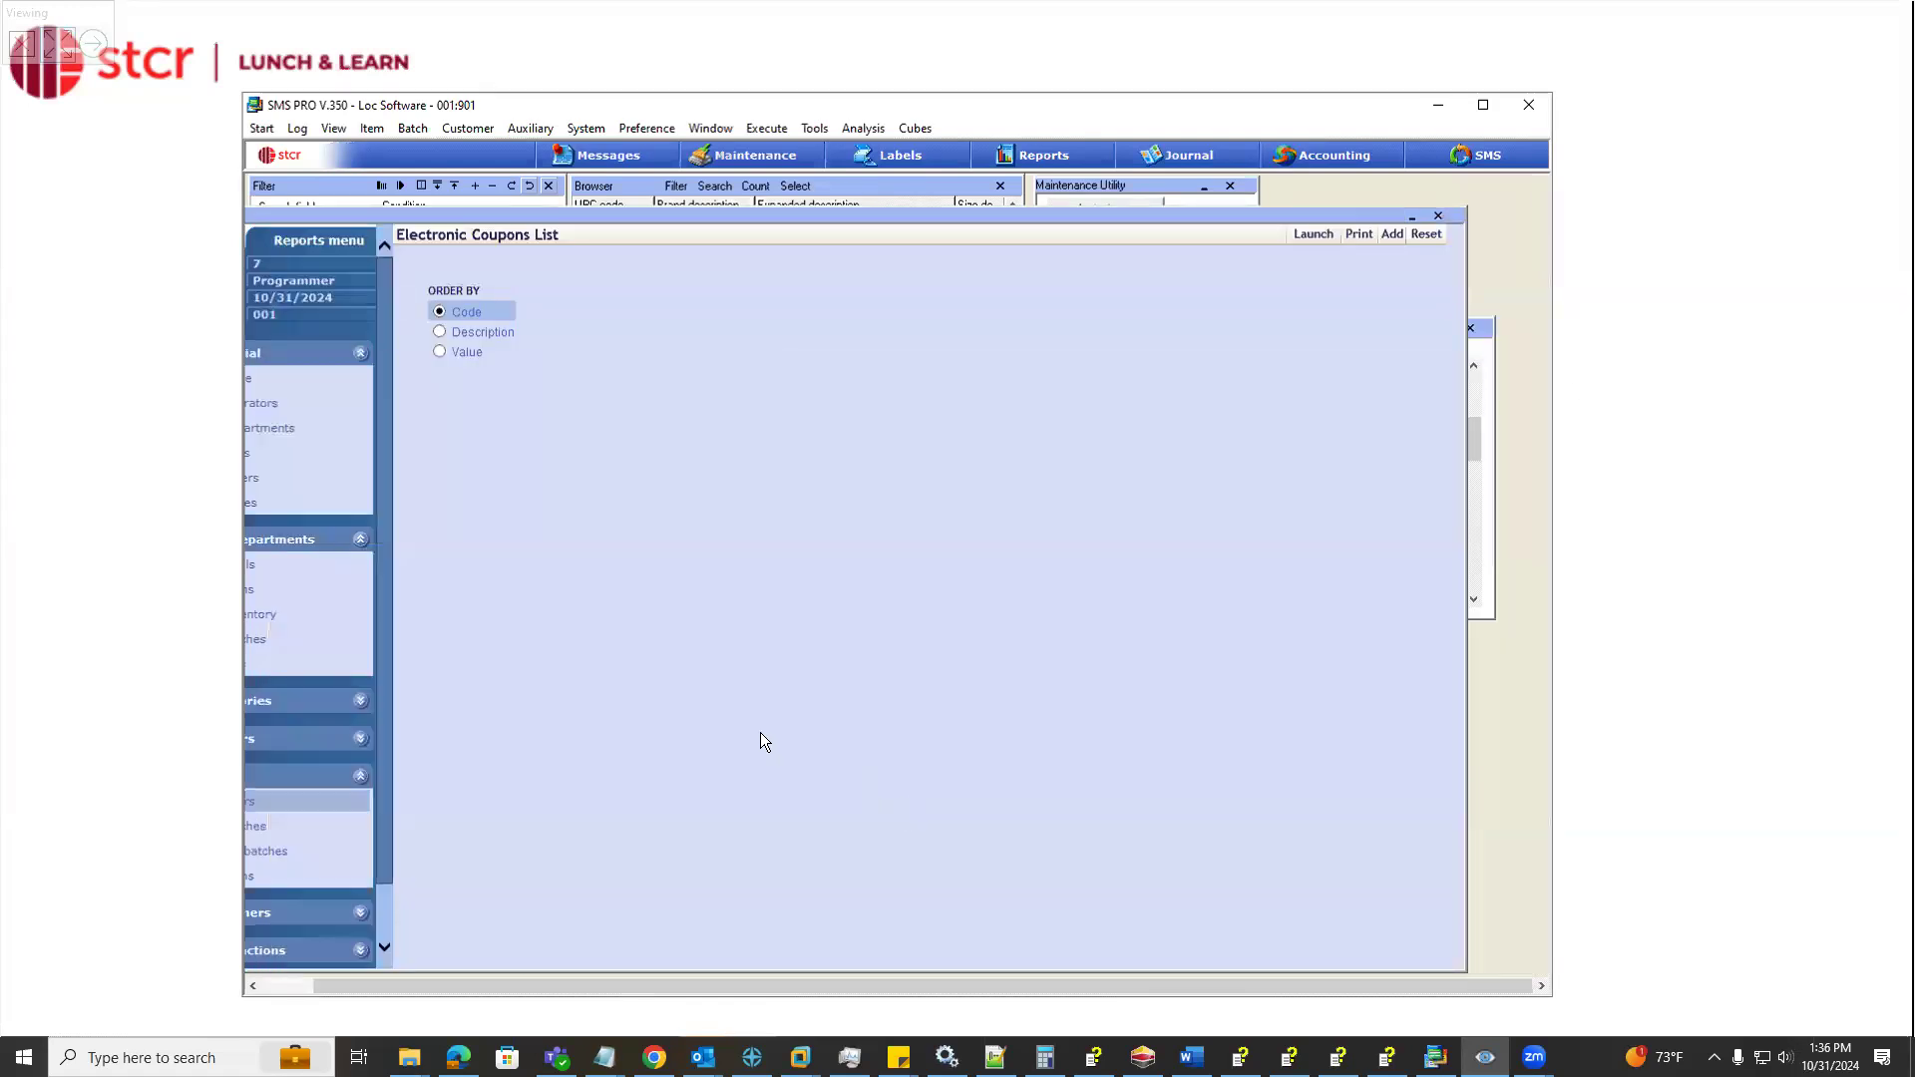
Review the family code, report code and electronic coupon filter reports, and close the report window
{"action": "double_click", "coordinate": [427, 215]}
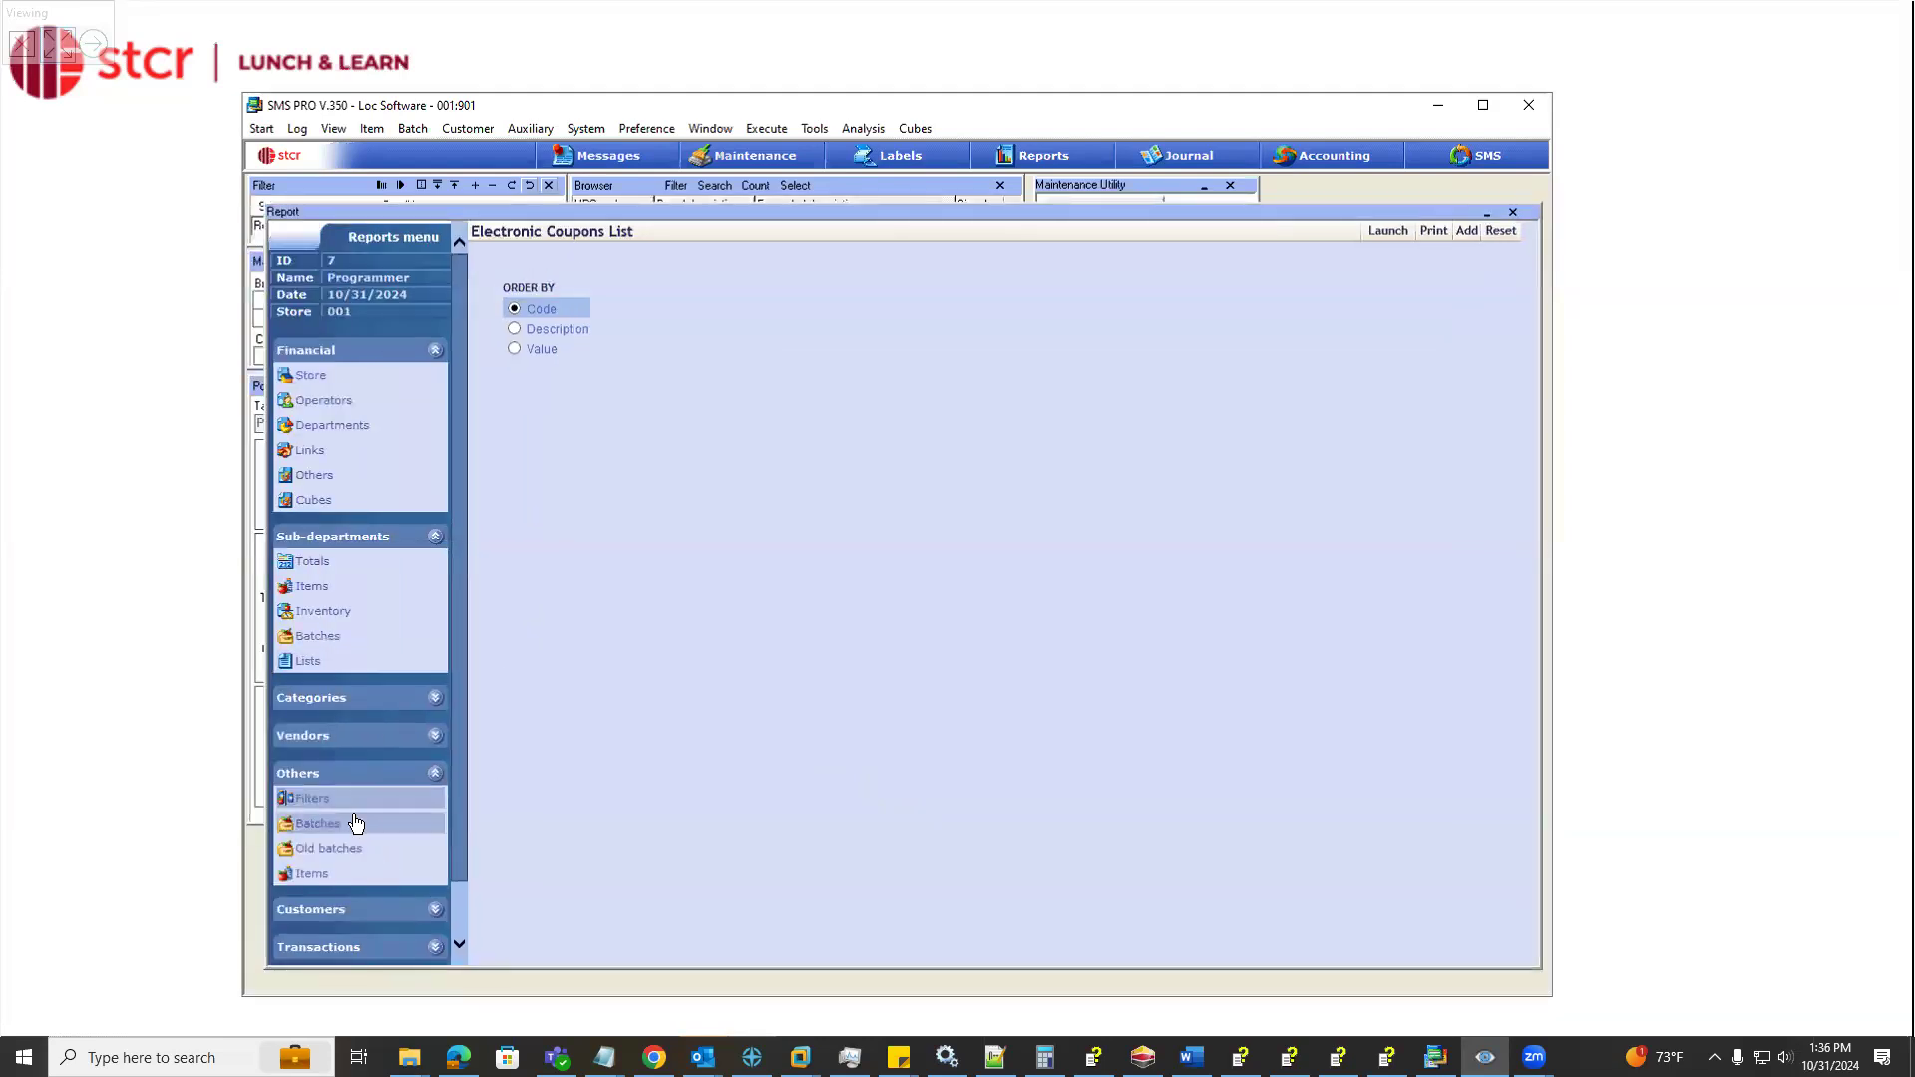
{"action": "left_click", "coordinate": [354, 798]}
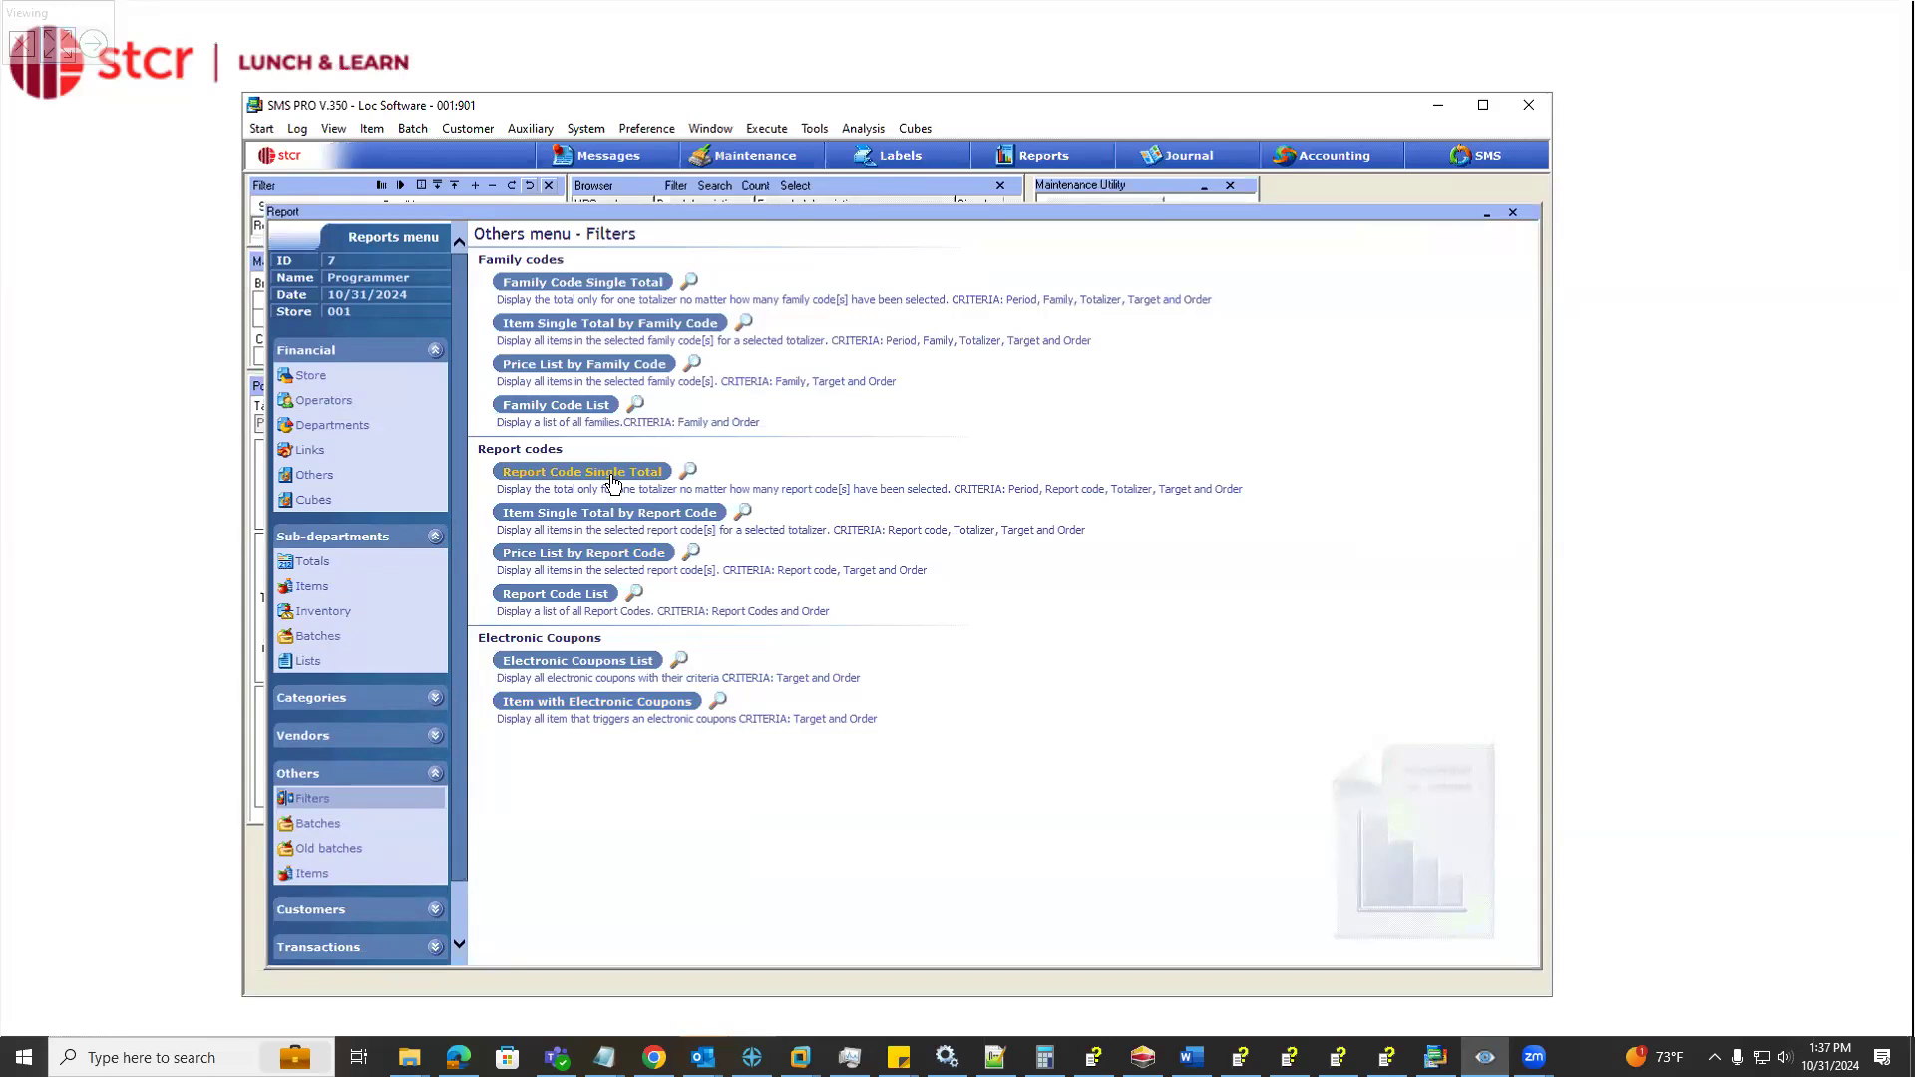
{"action": "left_click_drag", "start_coordinate": [601, 218], "coordinate": [736, 222]}
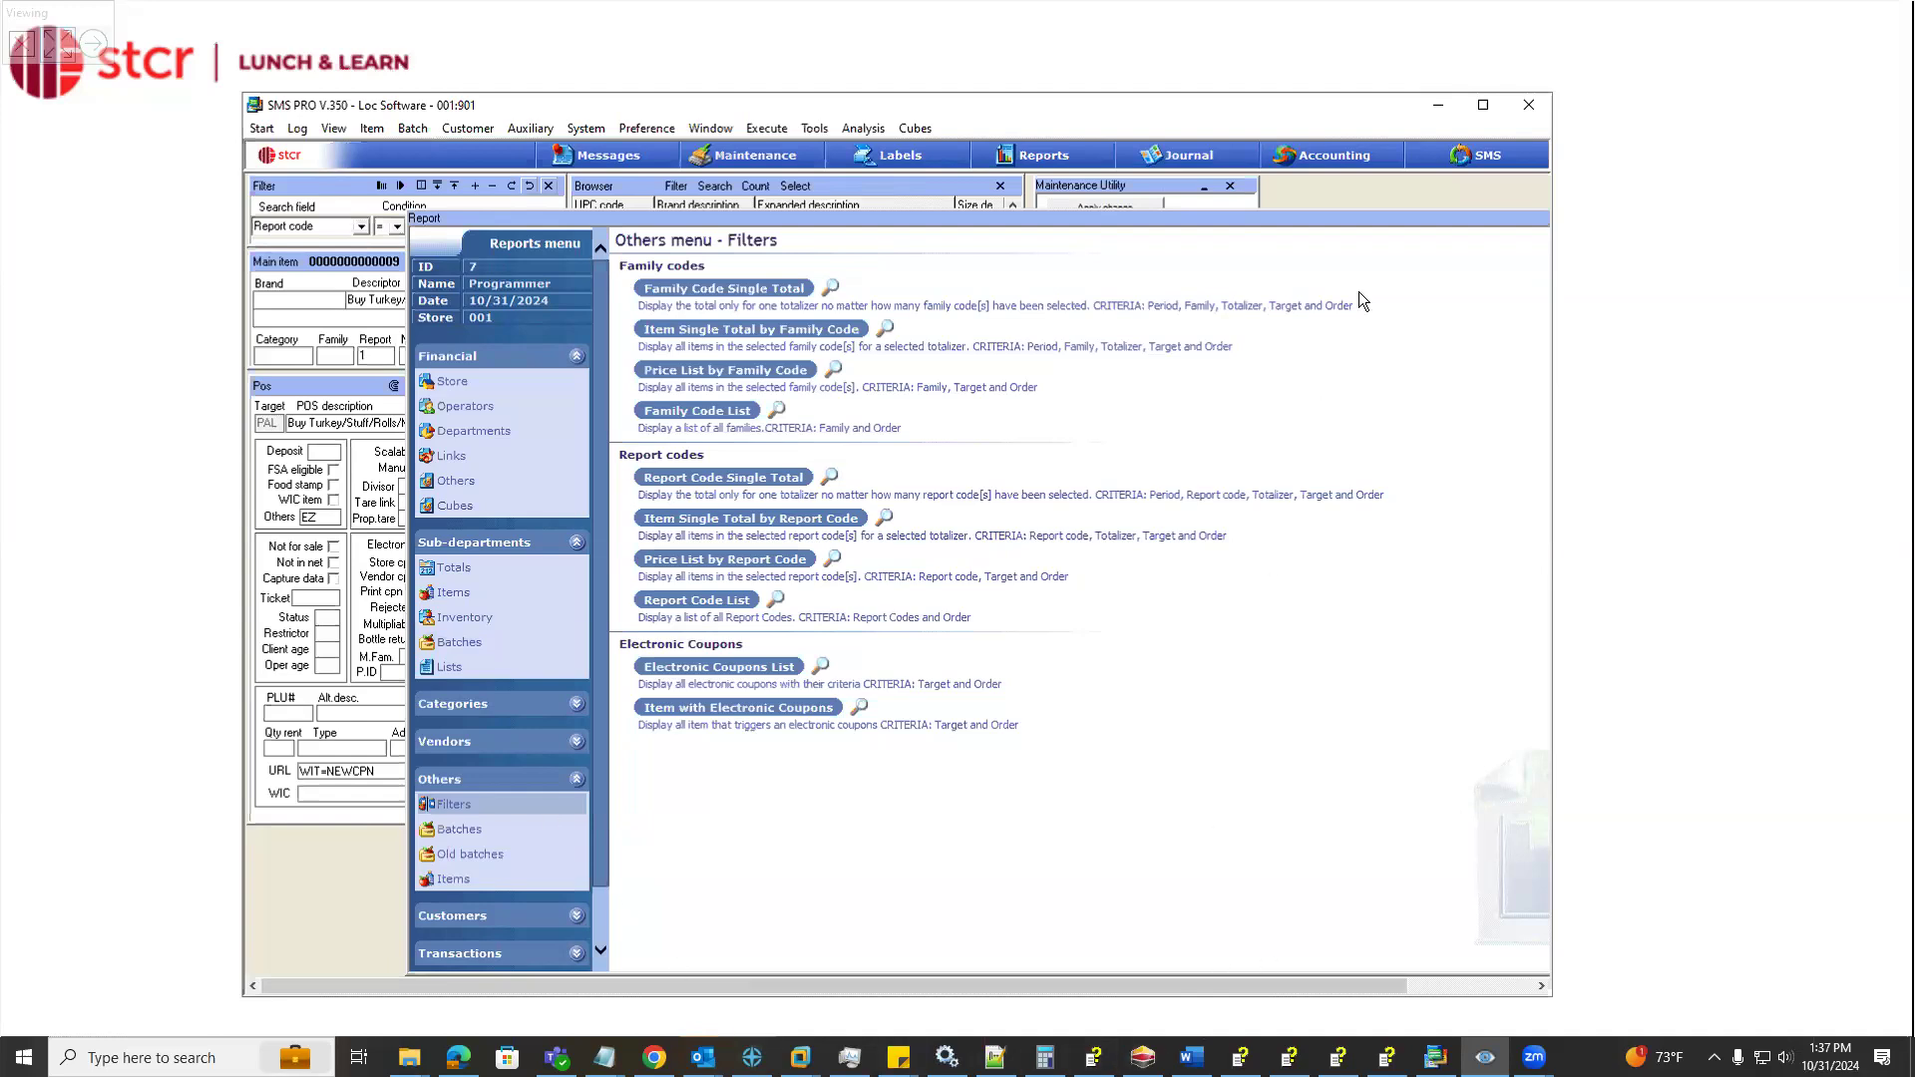
{"action": "left_click_drag", "start_coordinate": [1444, 219], "coordinate": [1112, 218]}
{"action": "left_click", "coordinate": [1323, 219]}
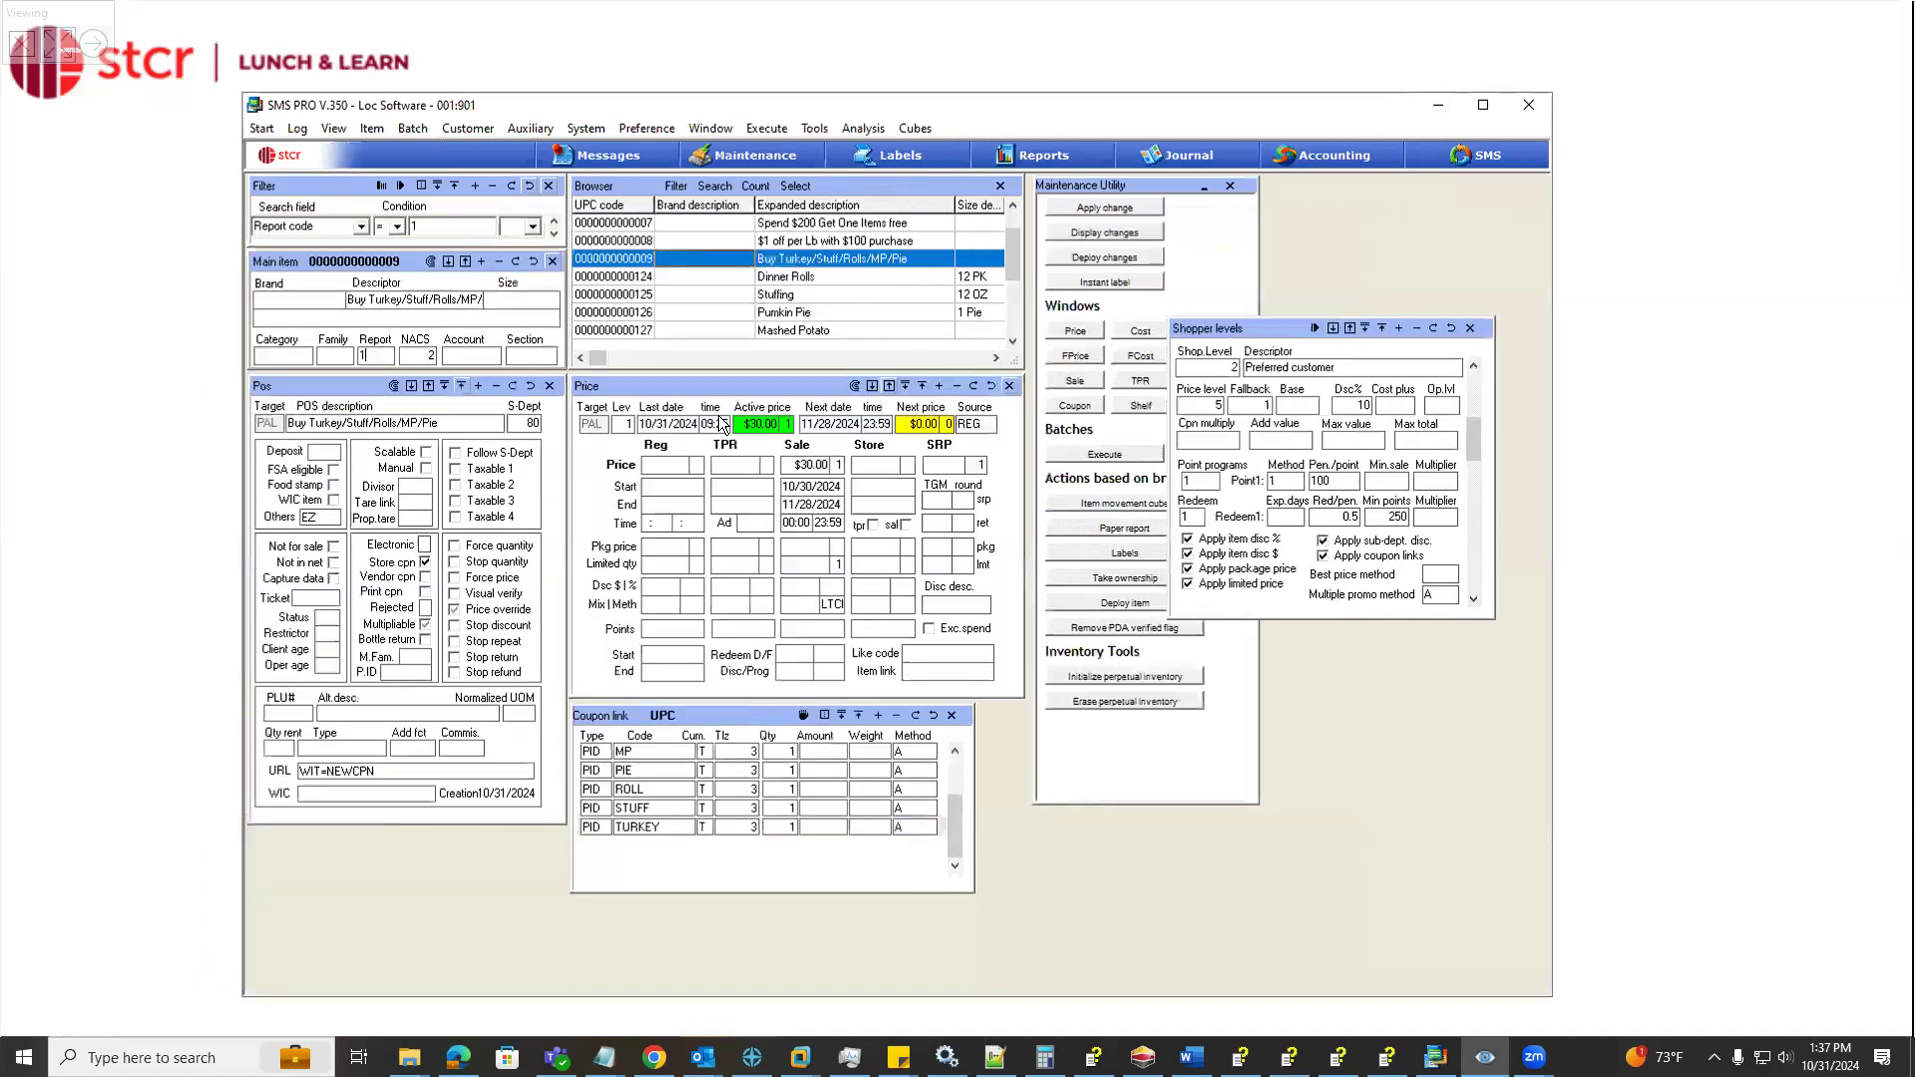
Examine the Others options in the POS settings of the Buy Turkey/Stuff/Rolls/MP/Pie coupon
{"action": "left_click", "coordinate": [317, 520]}
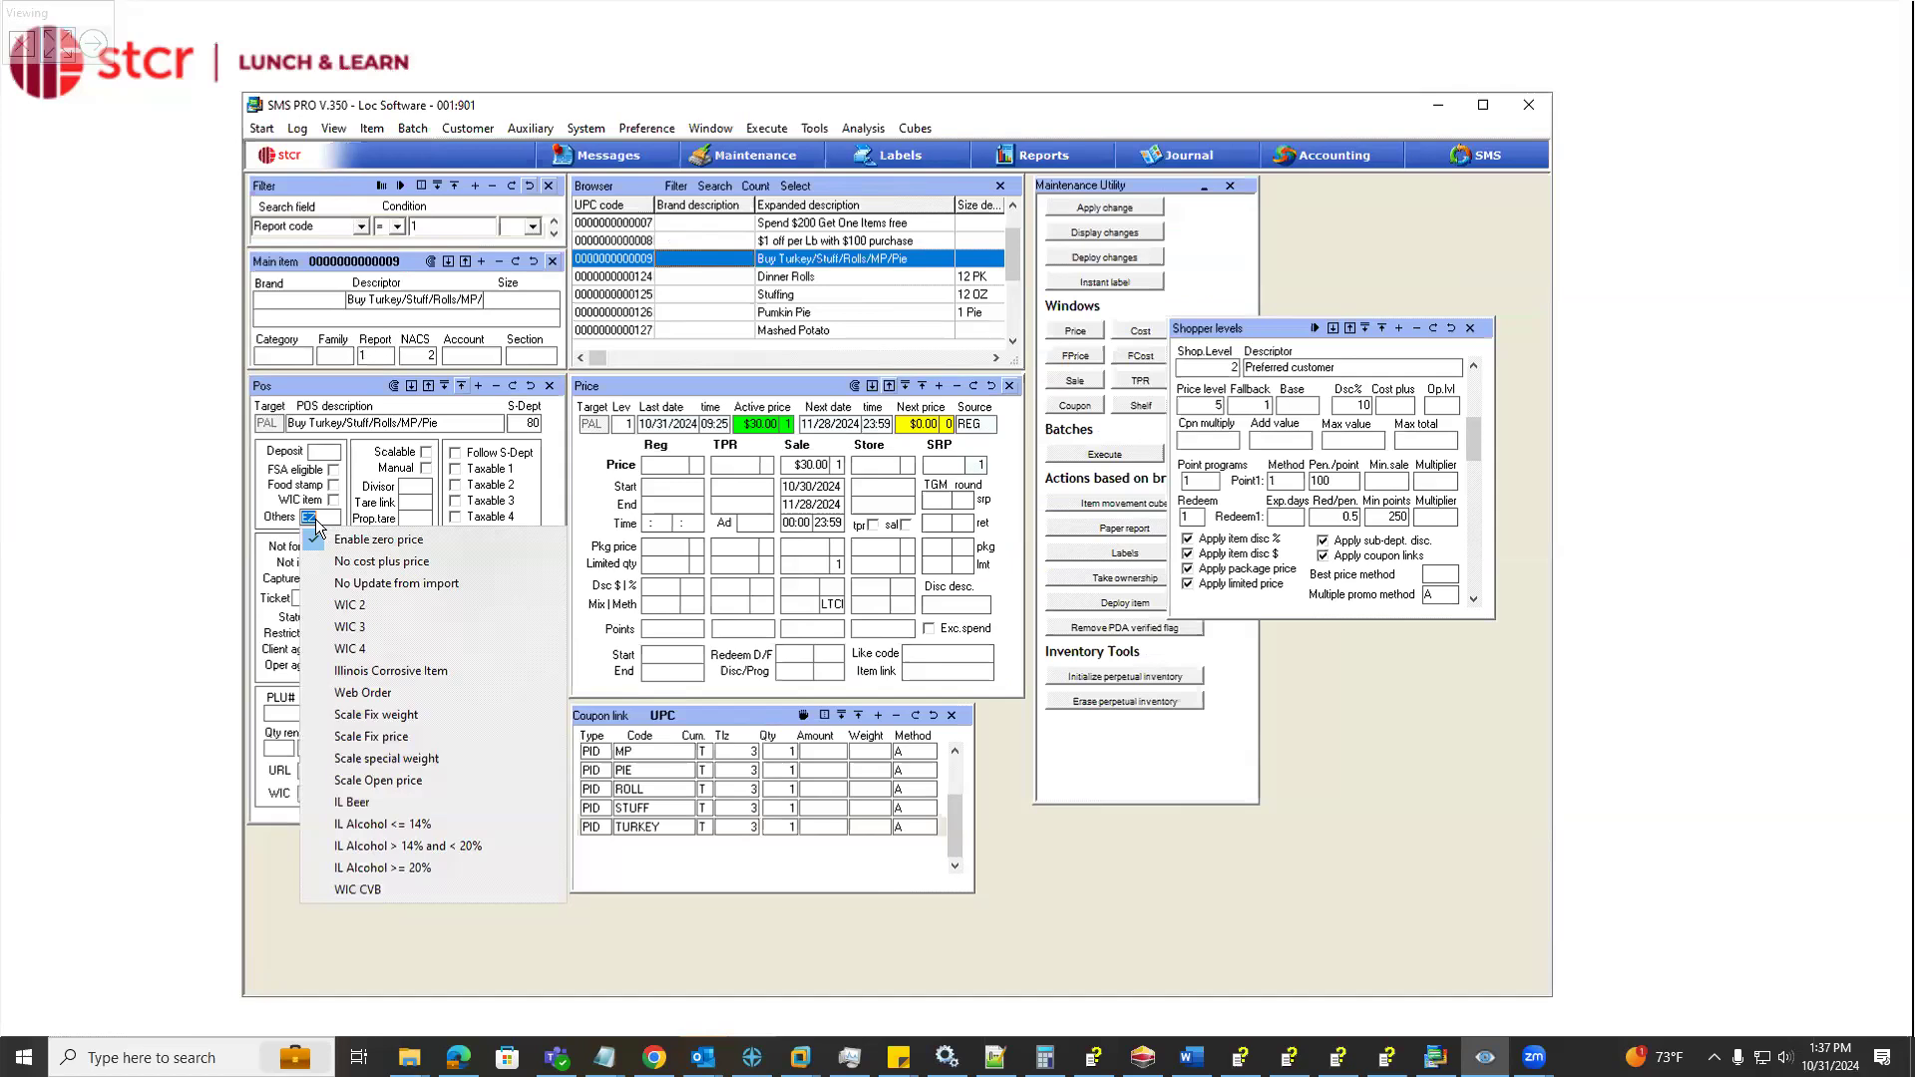
{"action": "left_click_drag", "start_coordinate": [641, 106], "coordinate": [525, 78]}
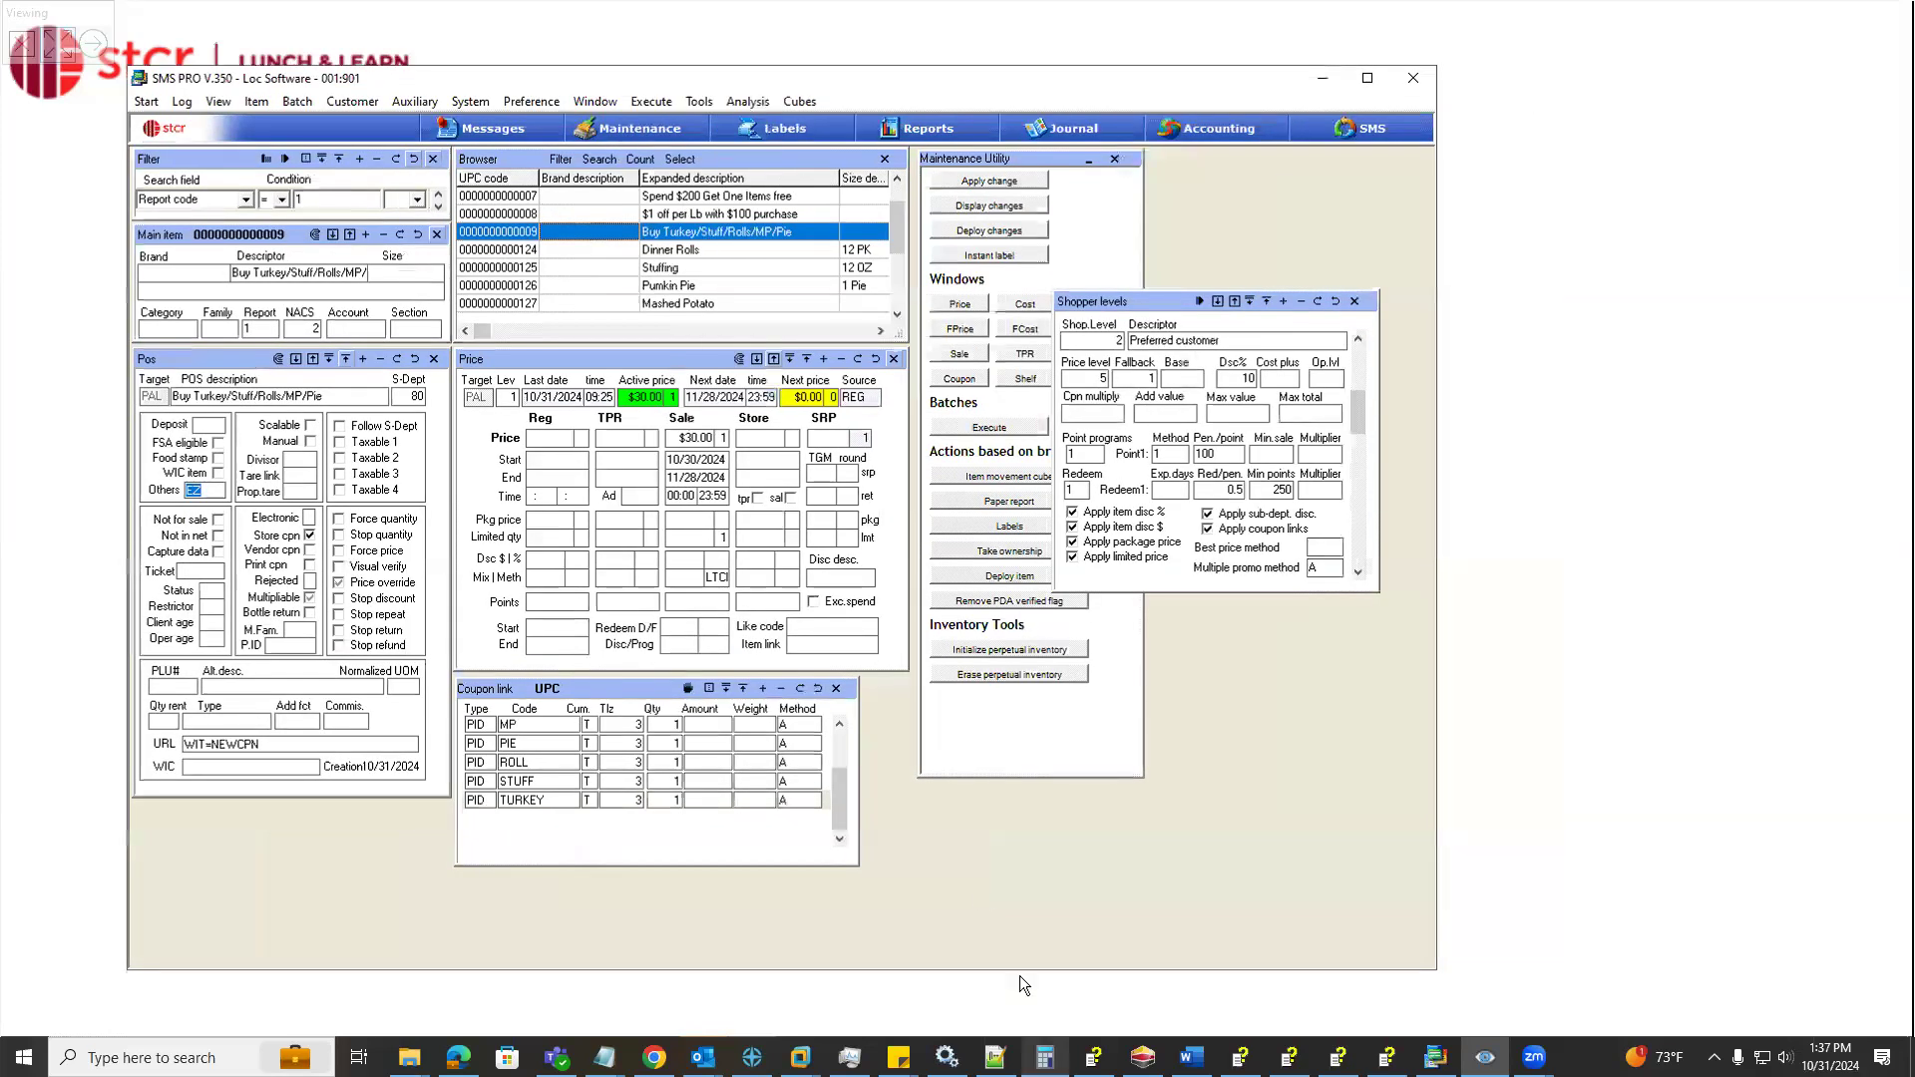
{"action": "left_click_drag", "start_coordinate": [1187, 88], "coordinate": [1215, 276]}
{"action": "left_click", "coordinate": [907, 254]}
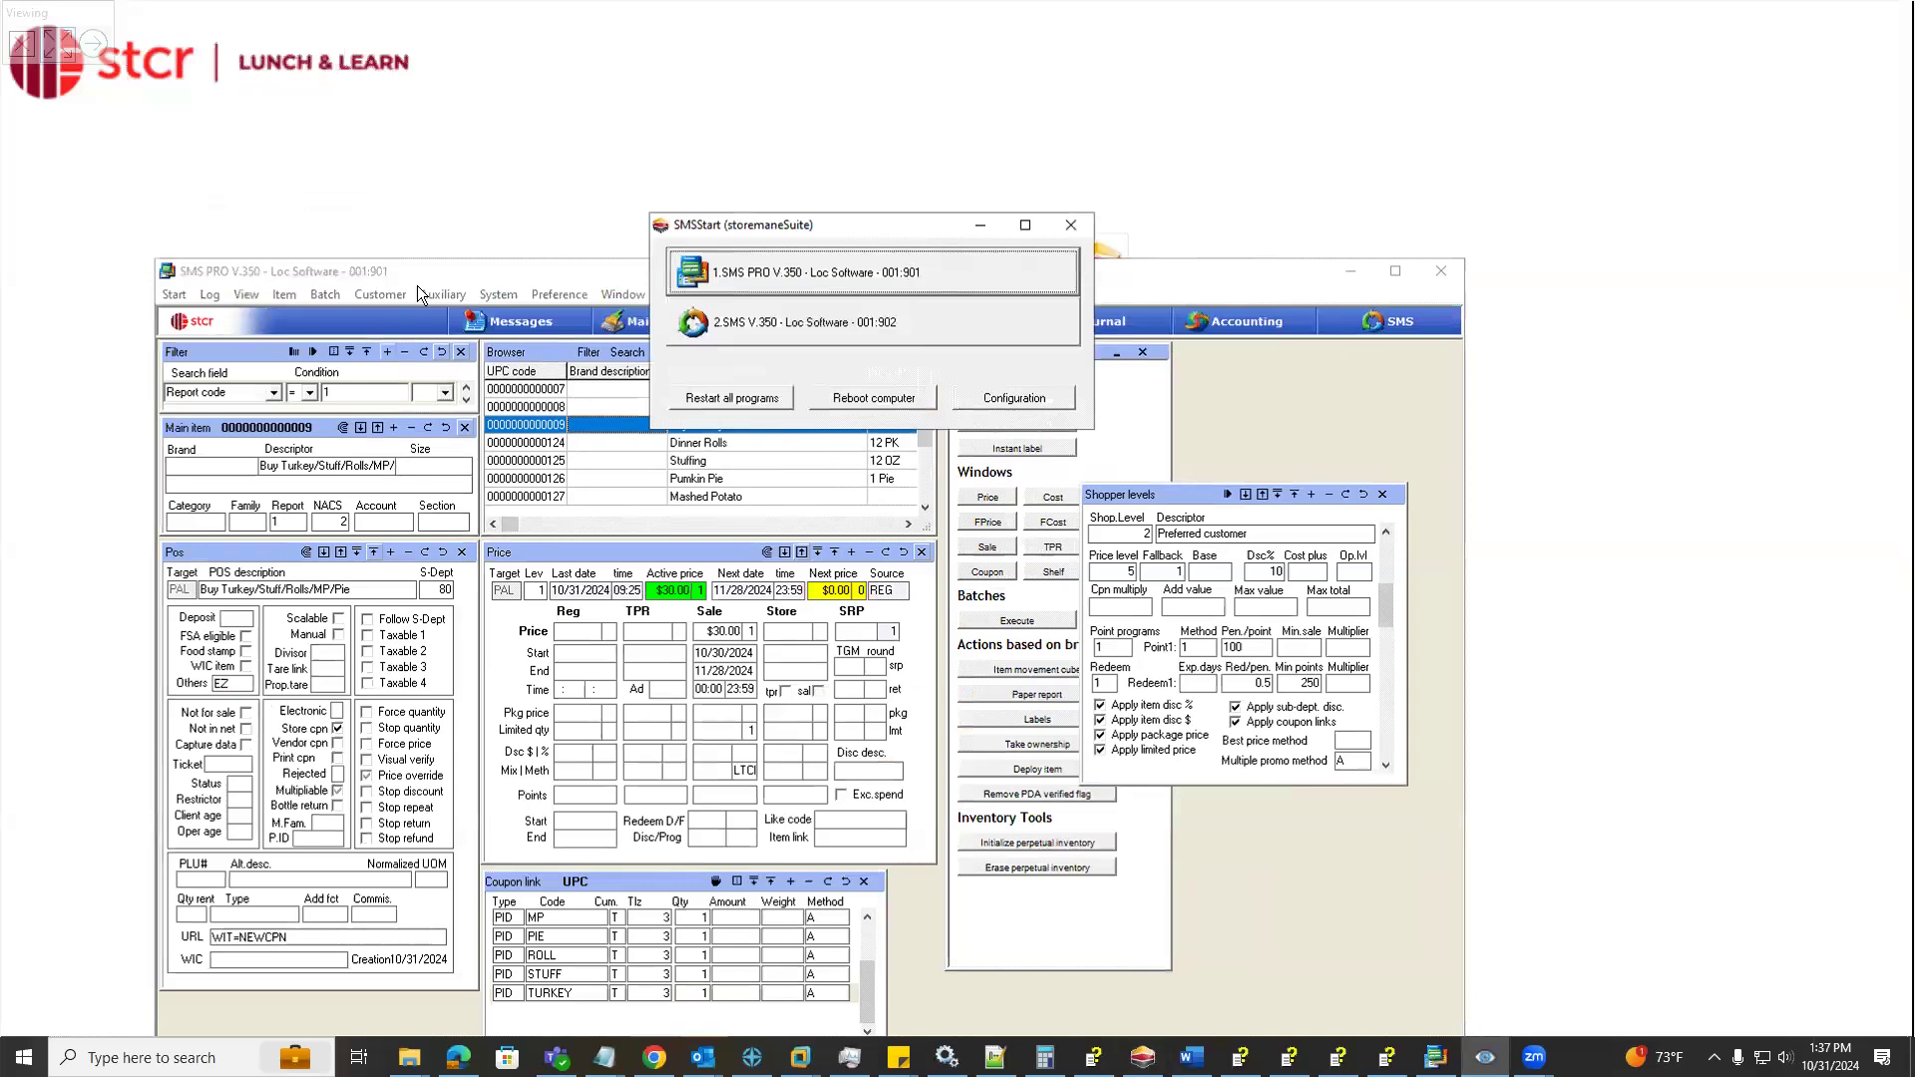
{"action": "left_click_drag", "start_coordinate": [429, 273], "coordinate": [477, 158]}
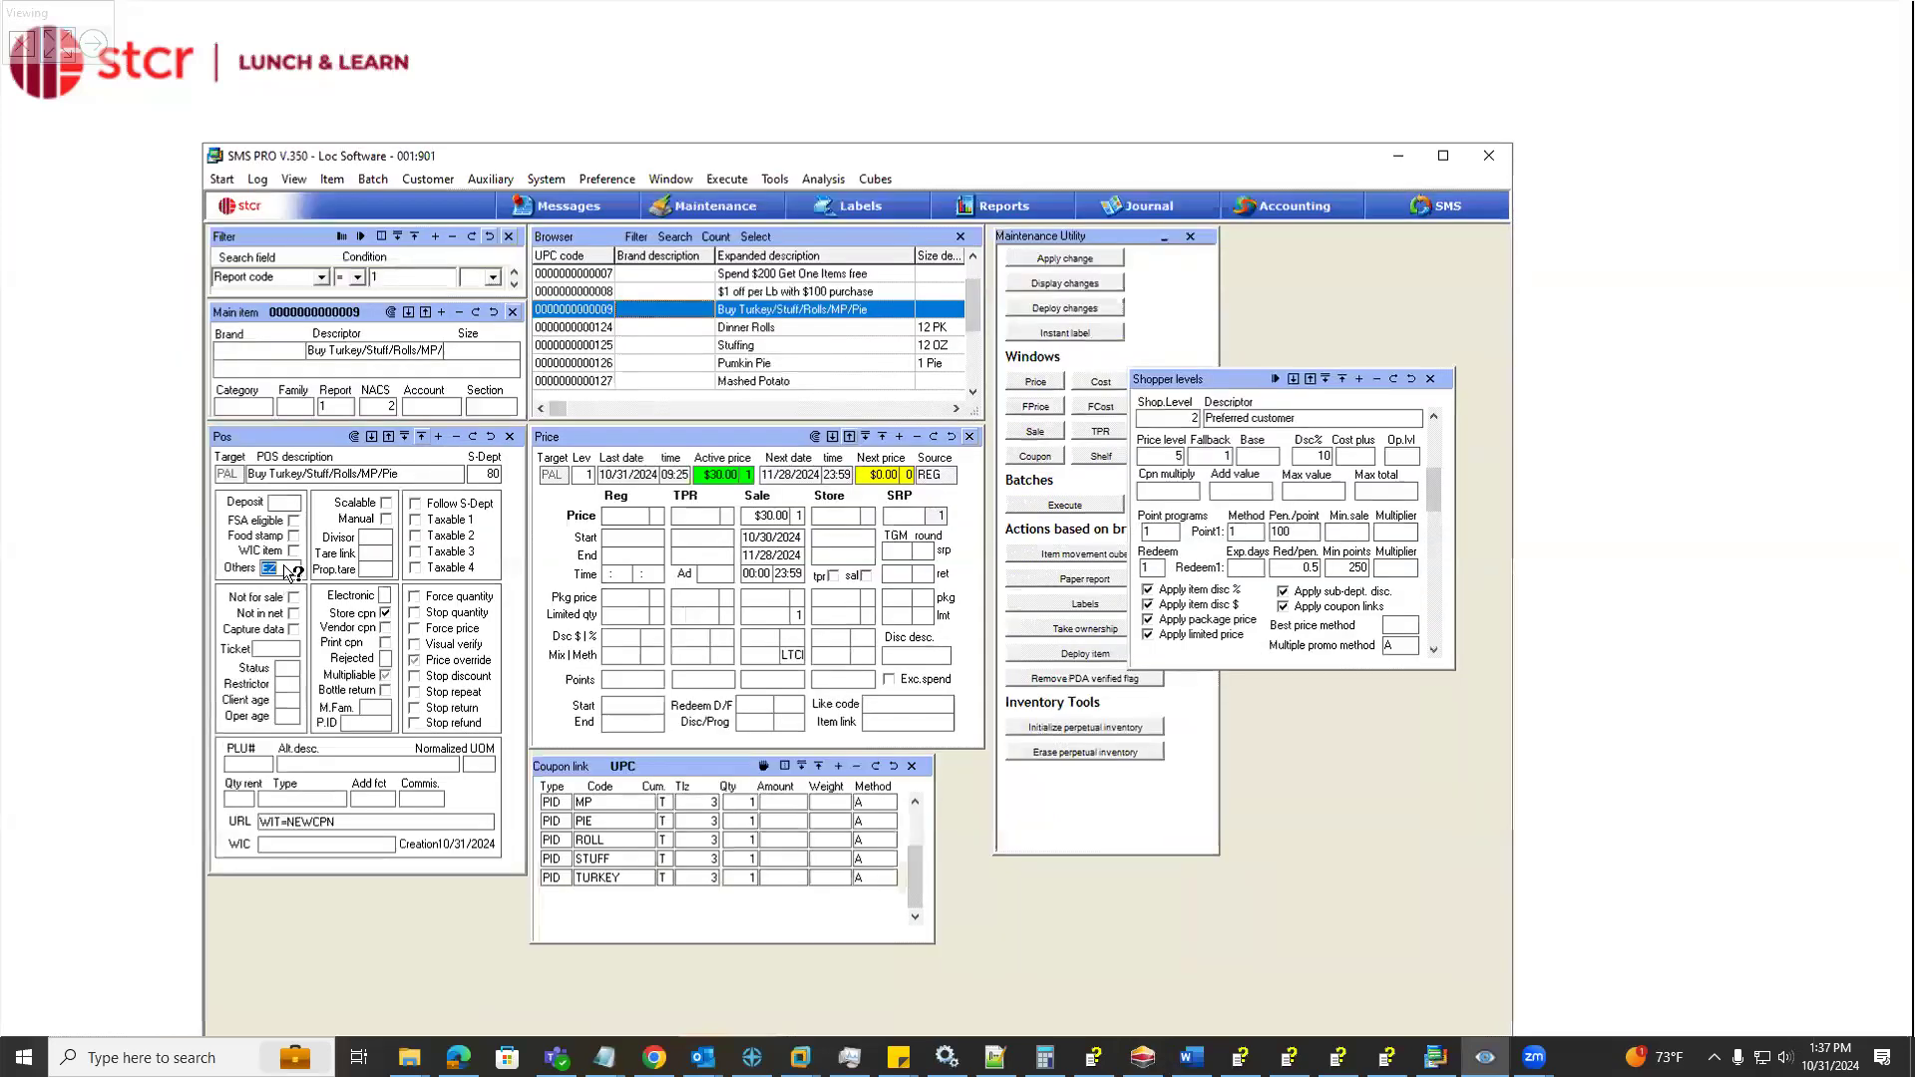
{"action": "double_click", "coordinate": [284, 566]}
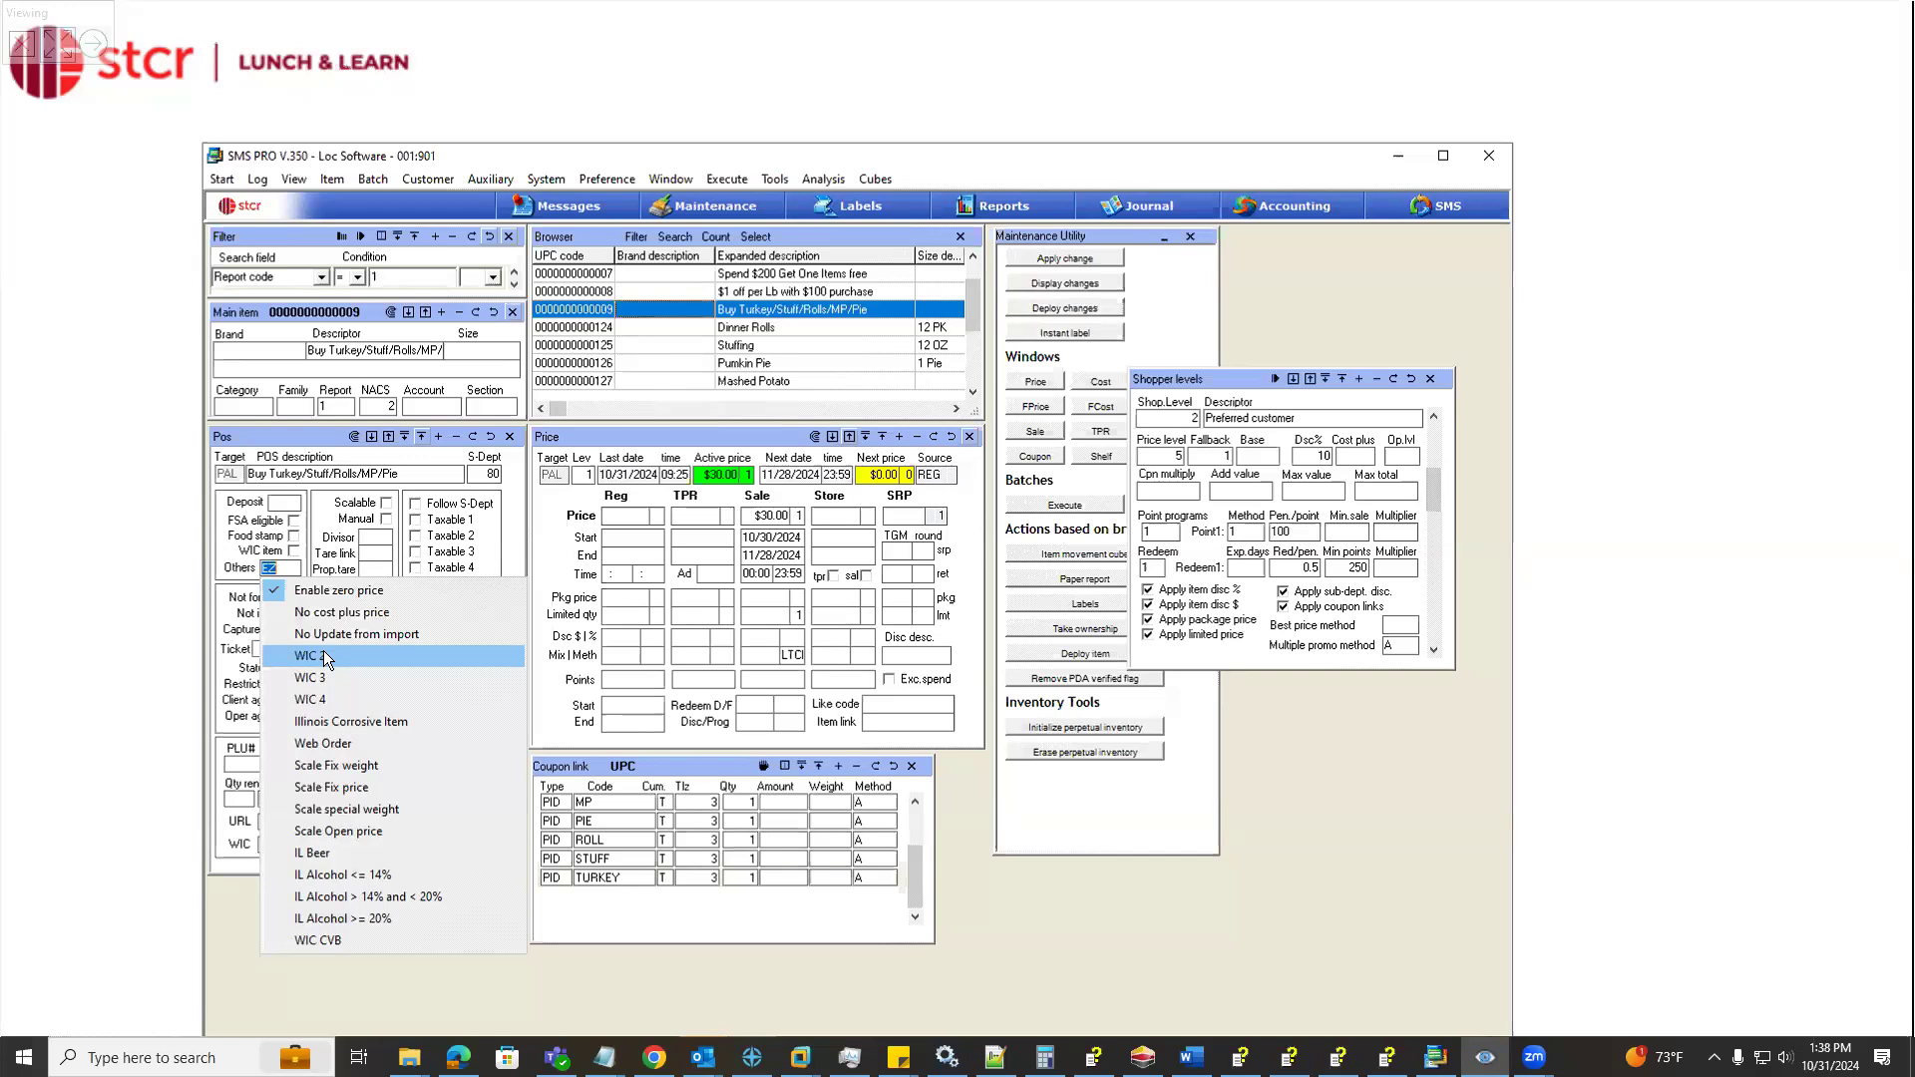
{"action": "key", "text": "Down"}
{"action": "key", "text": "Down"}
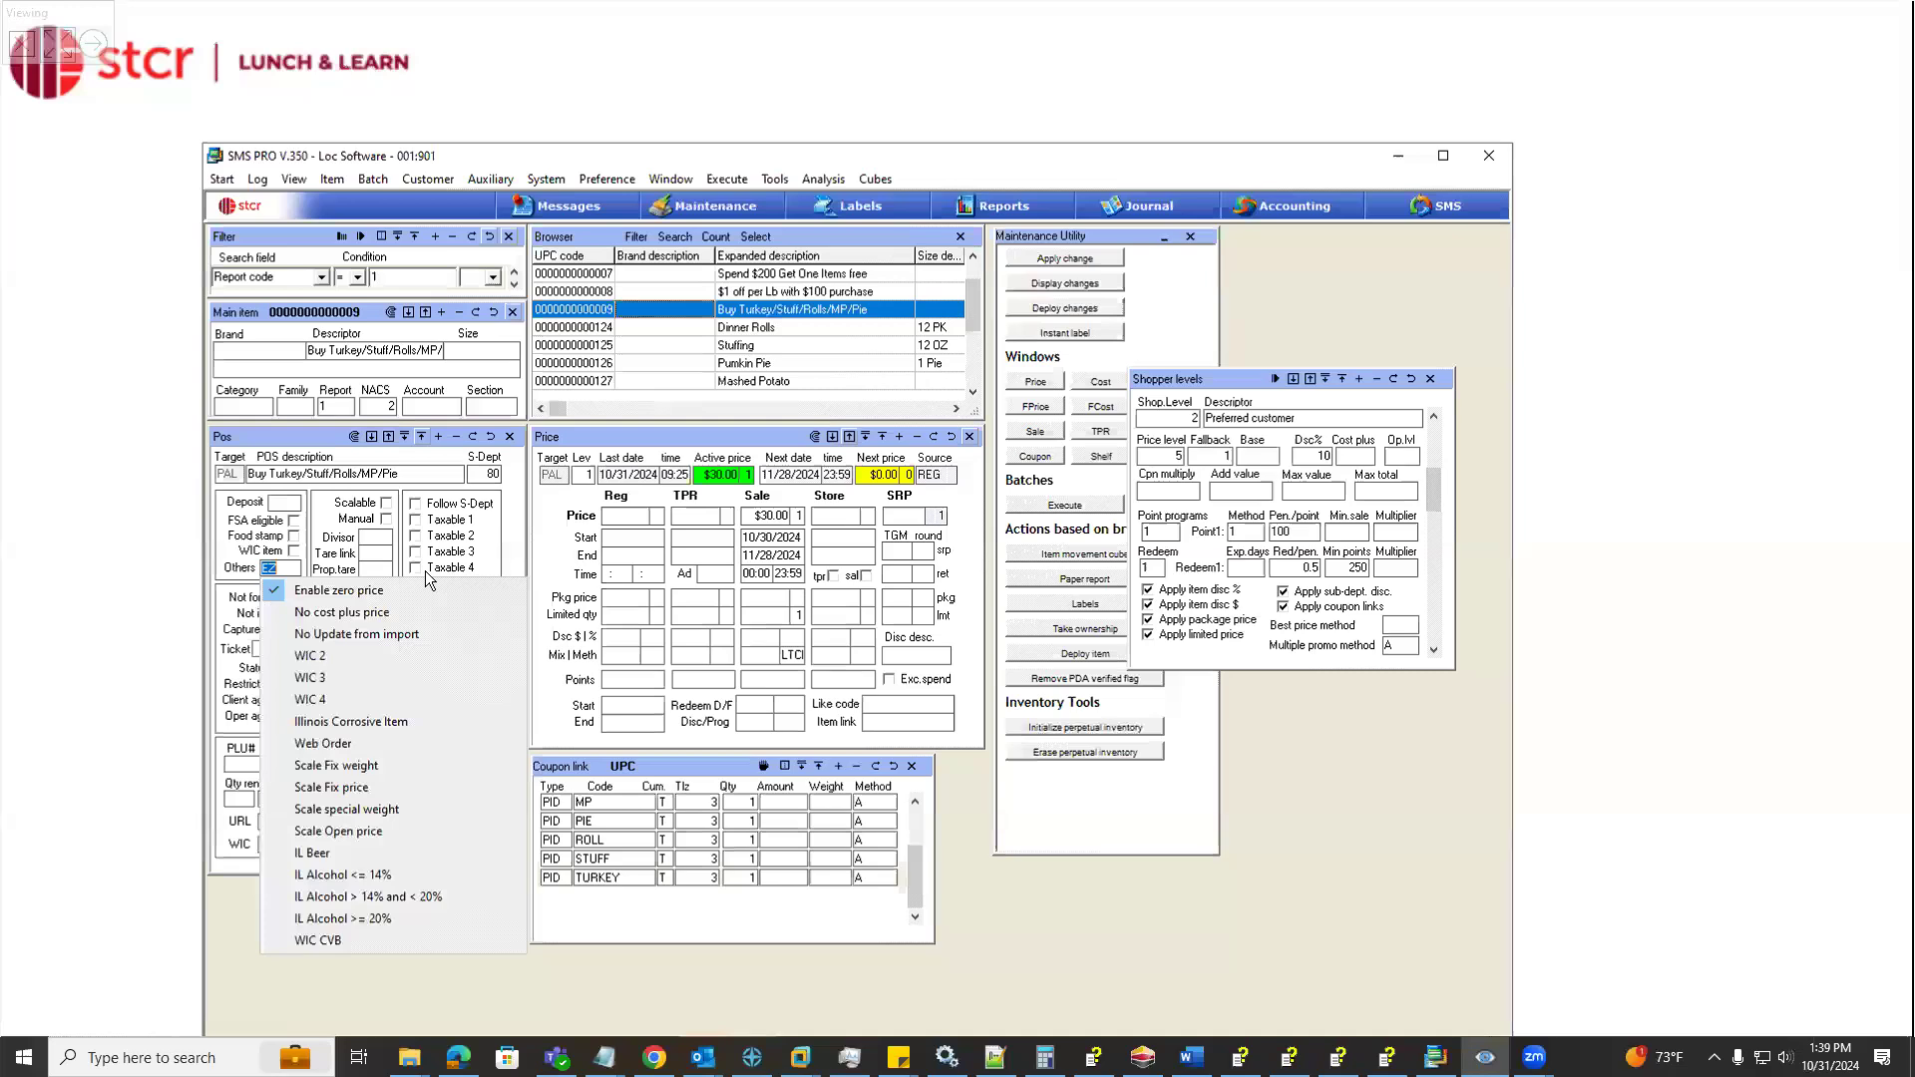
{"action": "left_click", "coordinate": [322, 446]}
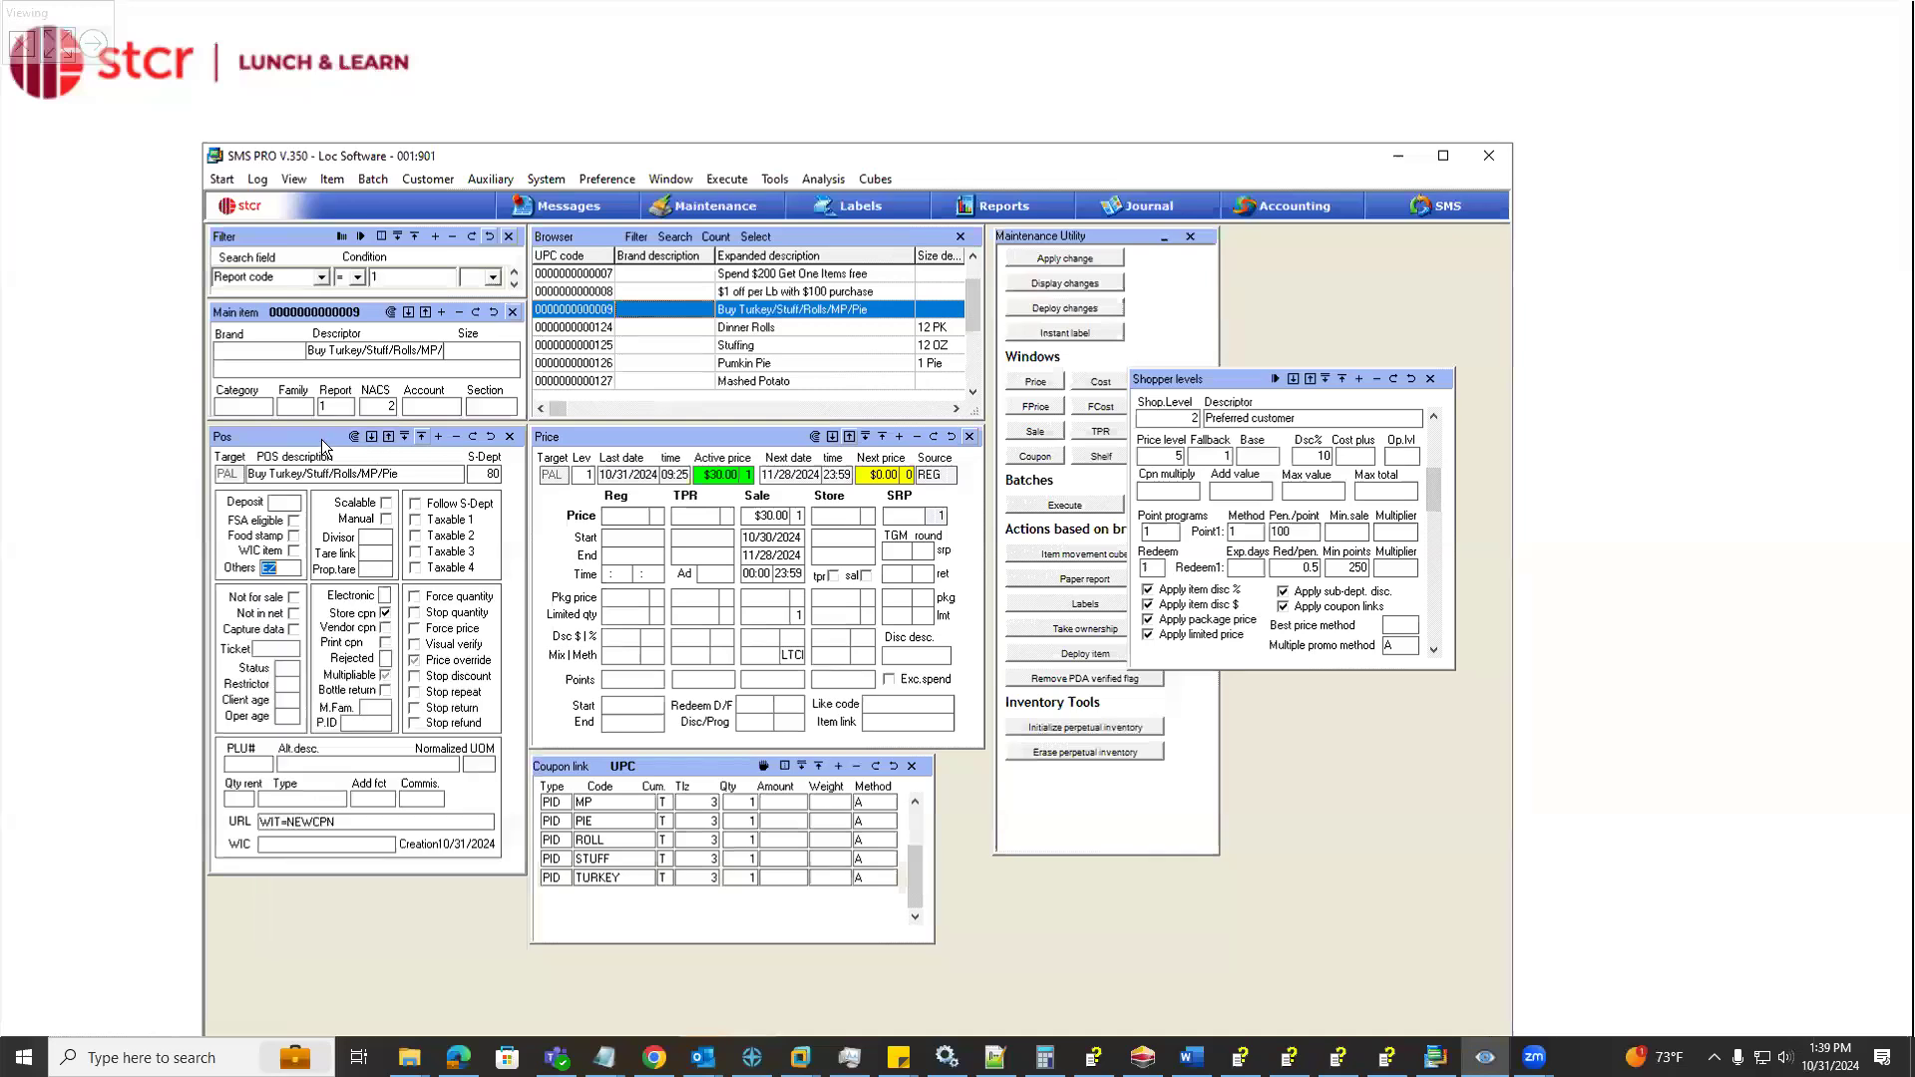
Enable Reverse quantity as unit and Reverse volume Pricing in the method options of the coupon's sale price
{"action": "left_click", "coordinate": [796, 654]}
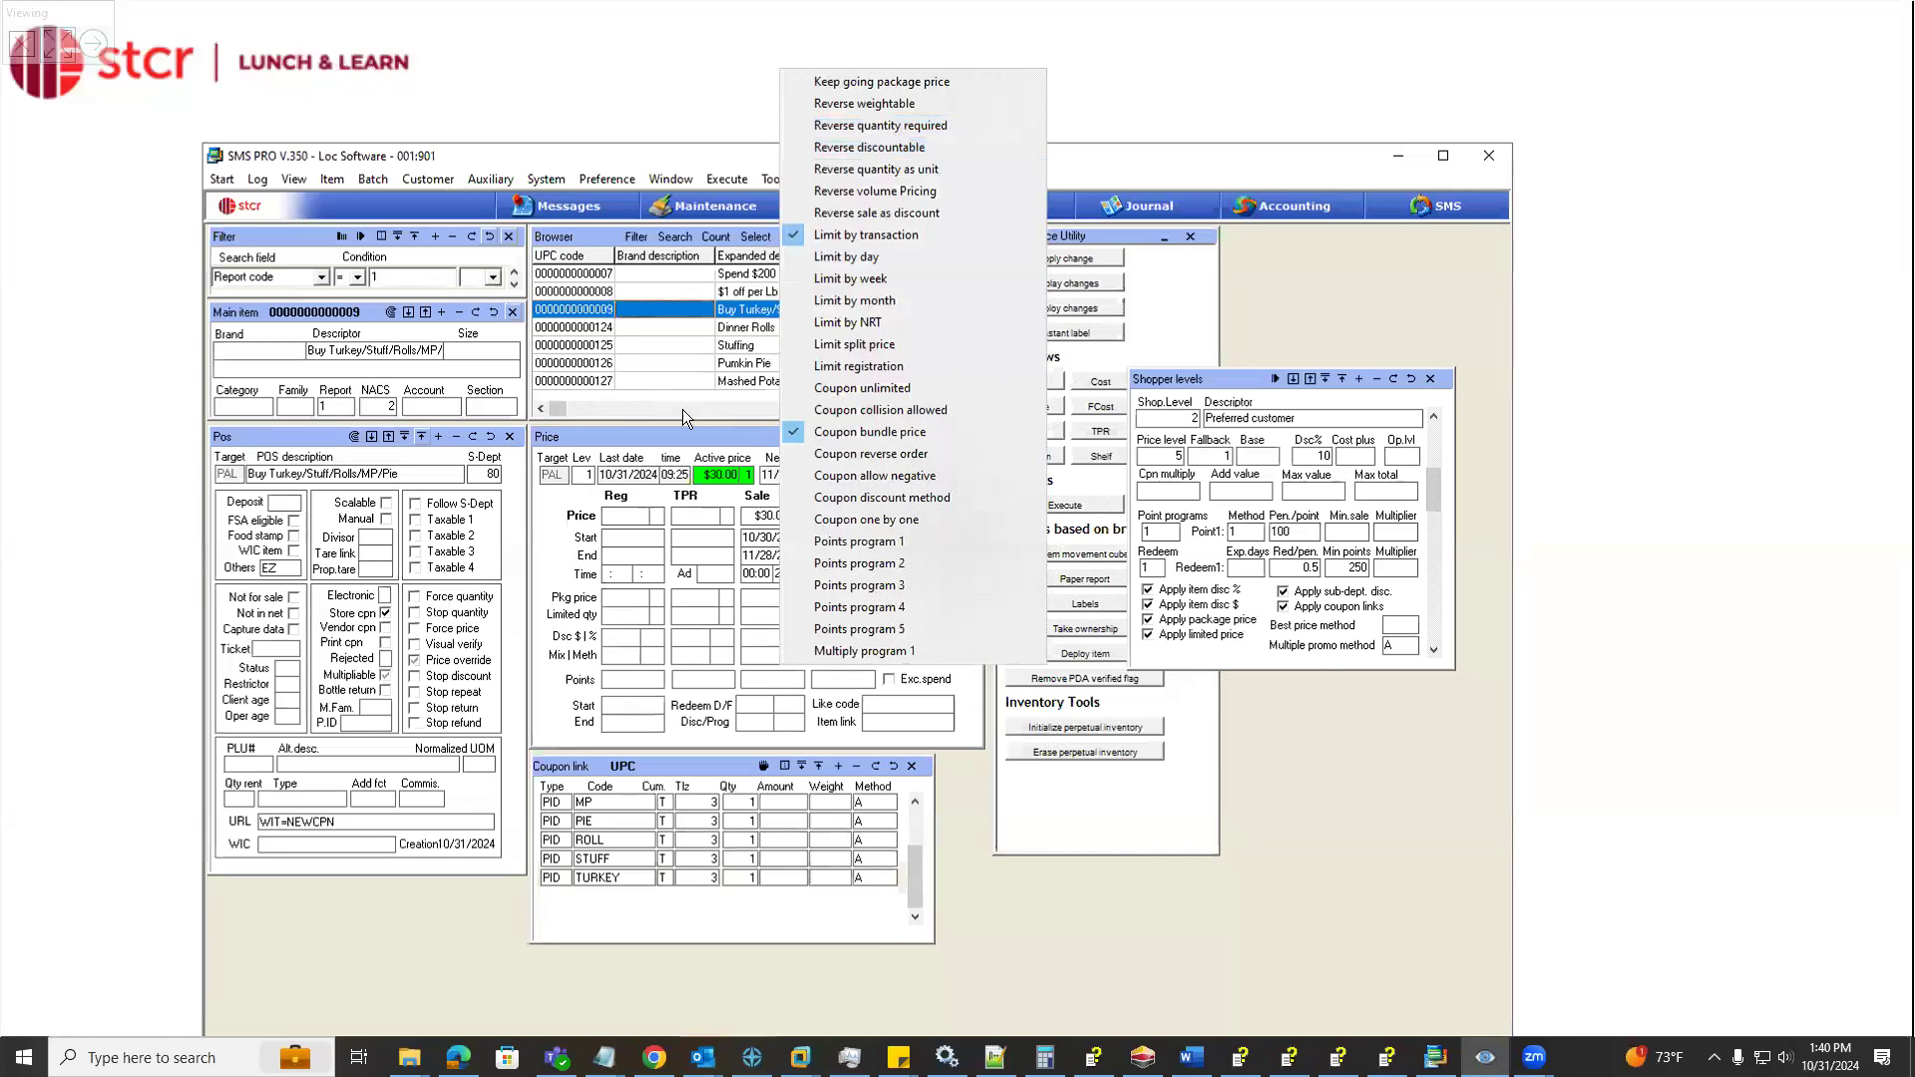
{"action": "left_click", "coordinate": [918, 169]}
{"action": "left_click", "coordinate": [797, 657]}
{"action": "left_click", "coordinate": [755, 514]}
{"action": "left_click", "coordinate": [799, 515]}
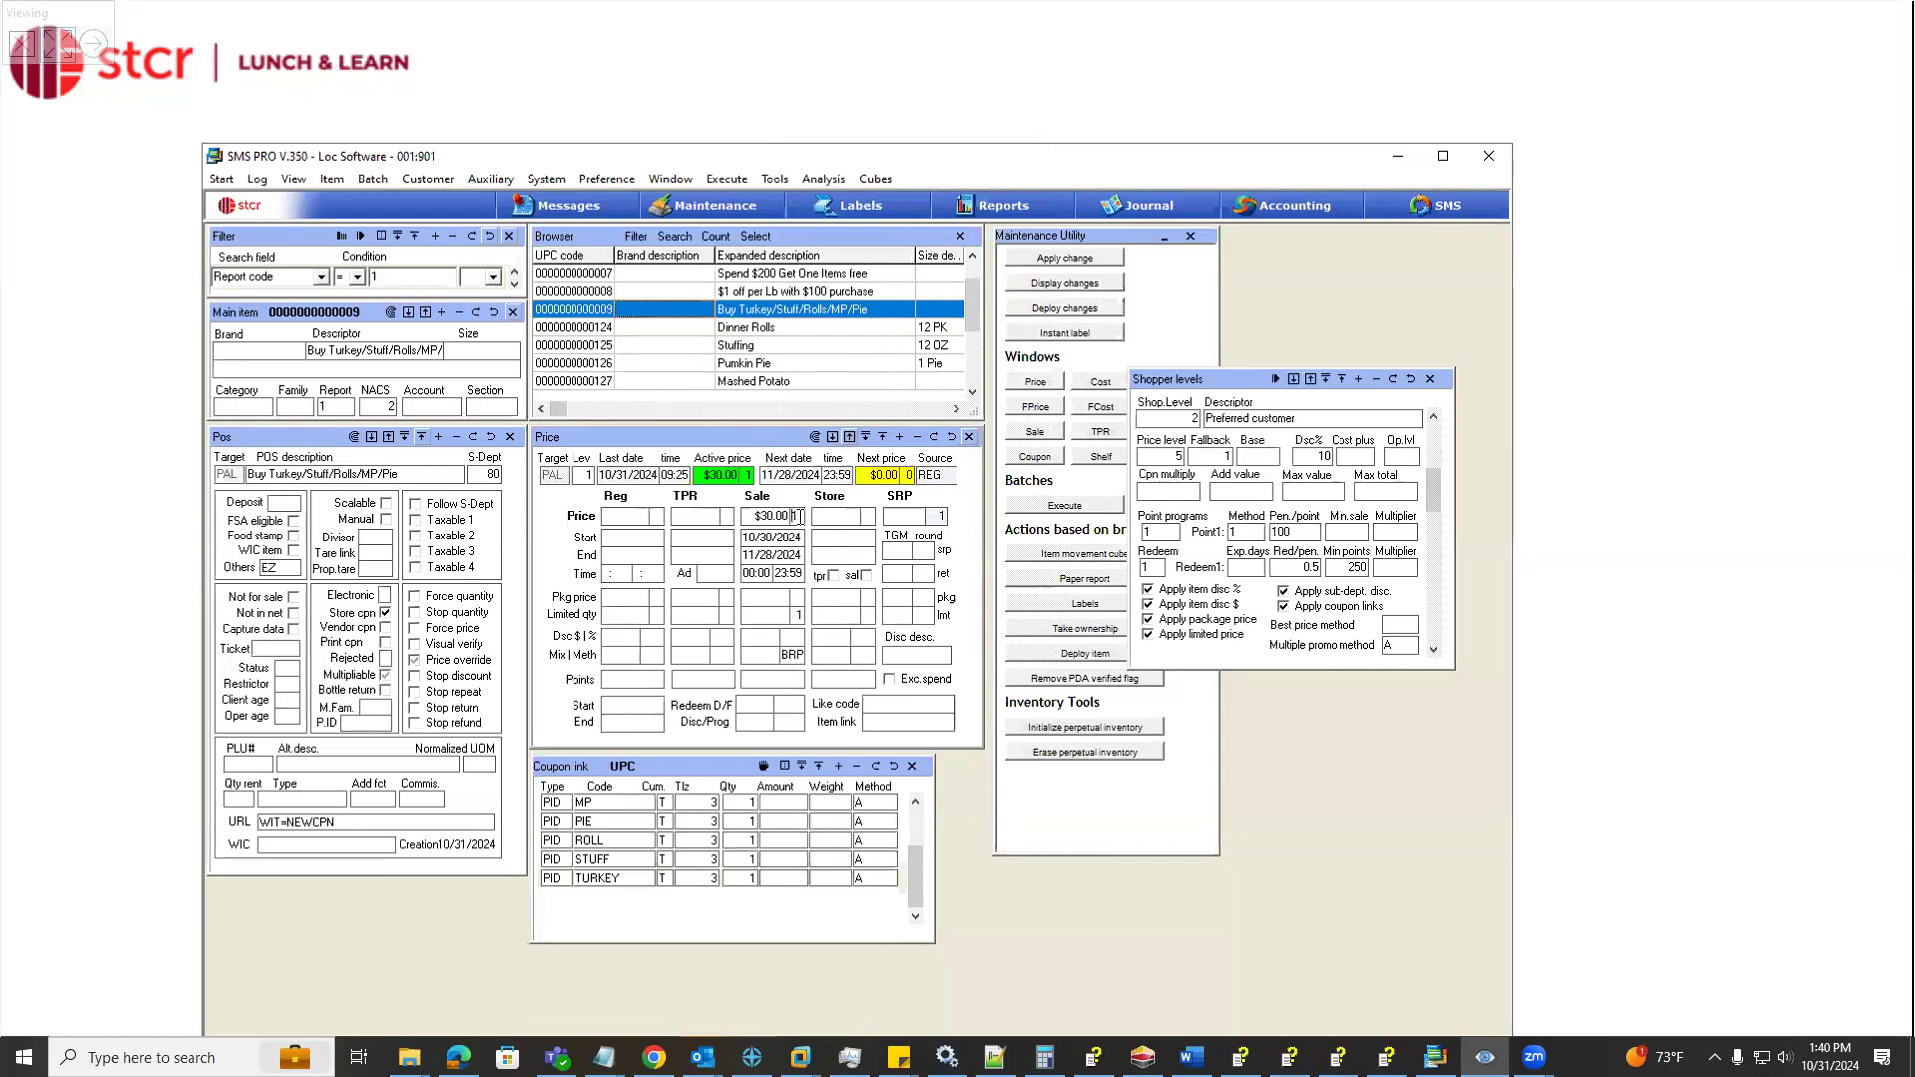
{"action": "left_click_drag", "start_coordinate": [799, 517], "coordinate": [786, 517]}
{"action": "right_click", "coordinate": [799, 654]}
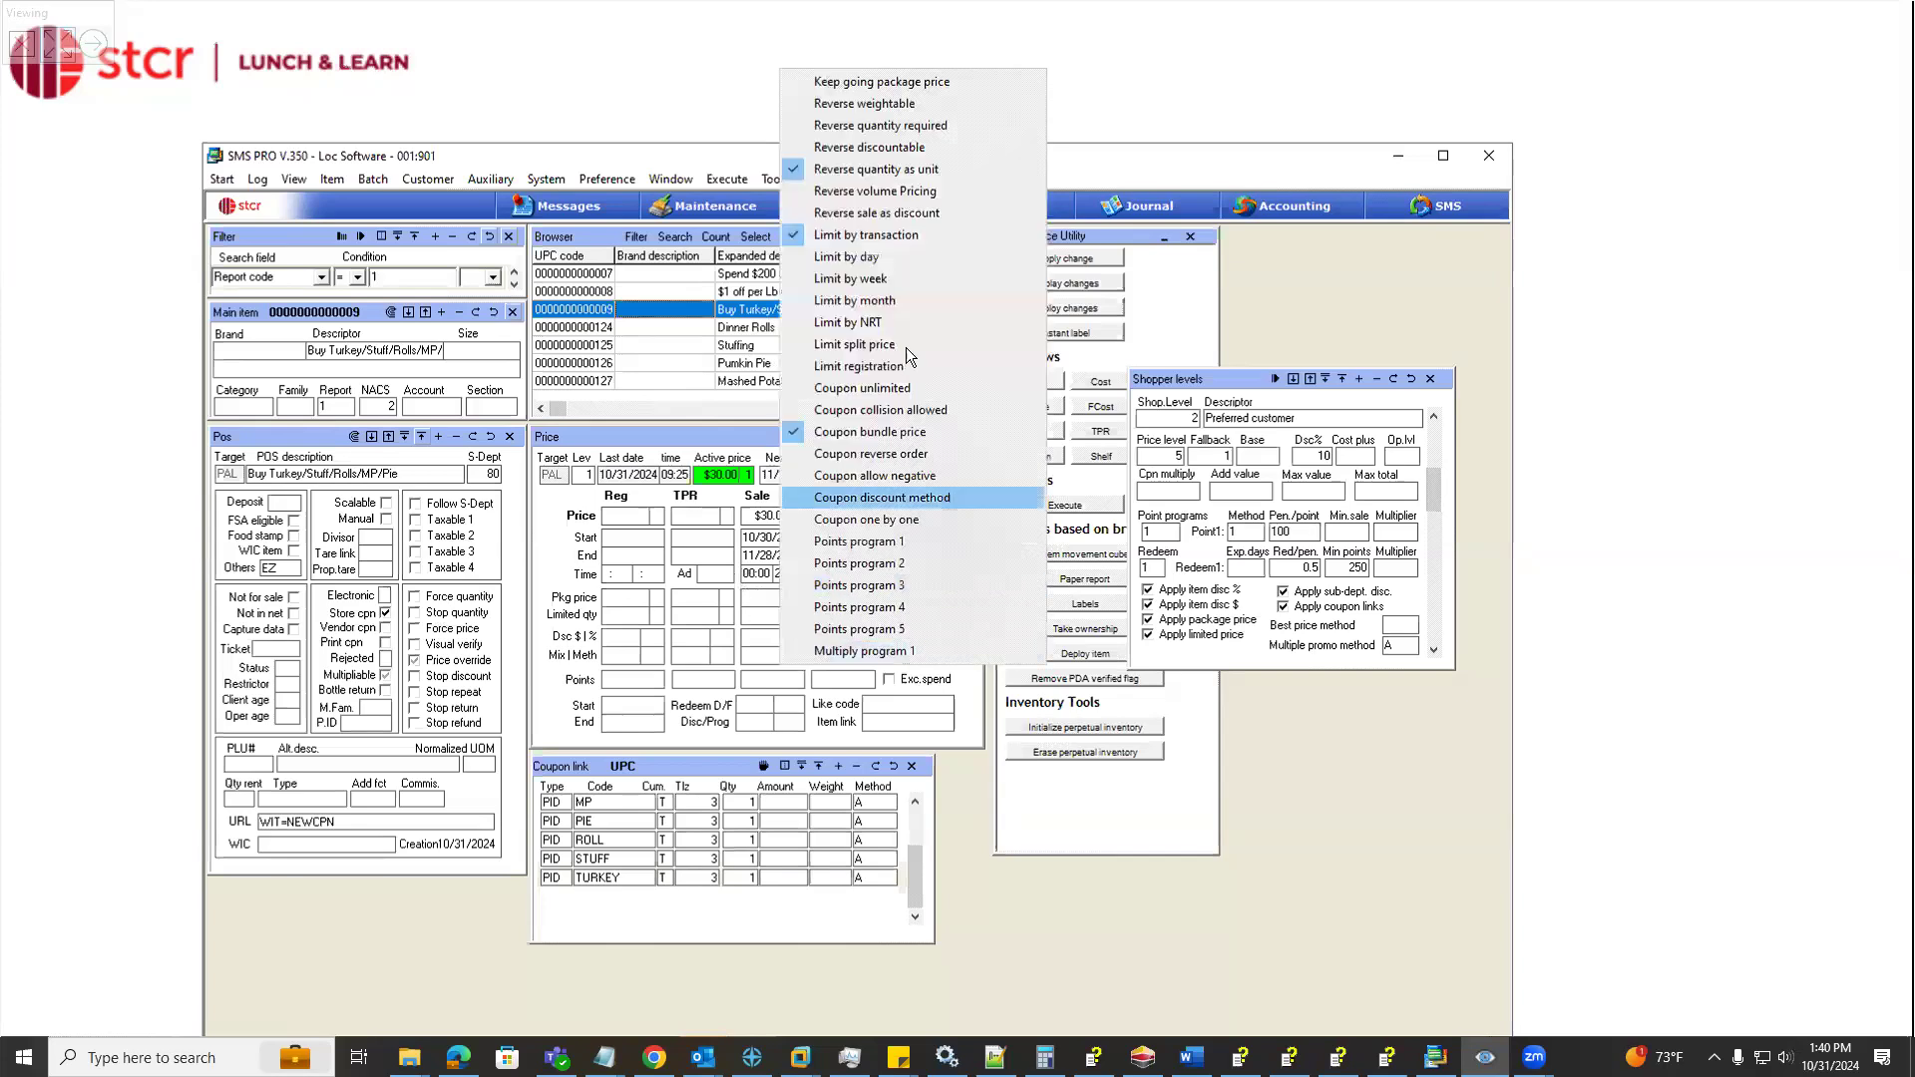
{"action": "left_click", "coordinate": [919, 198]}
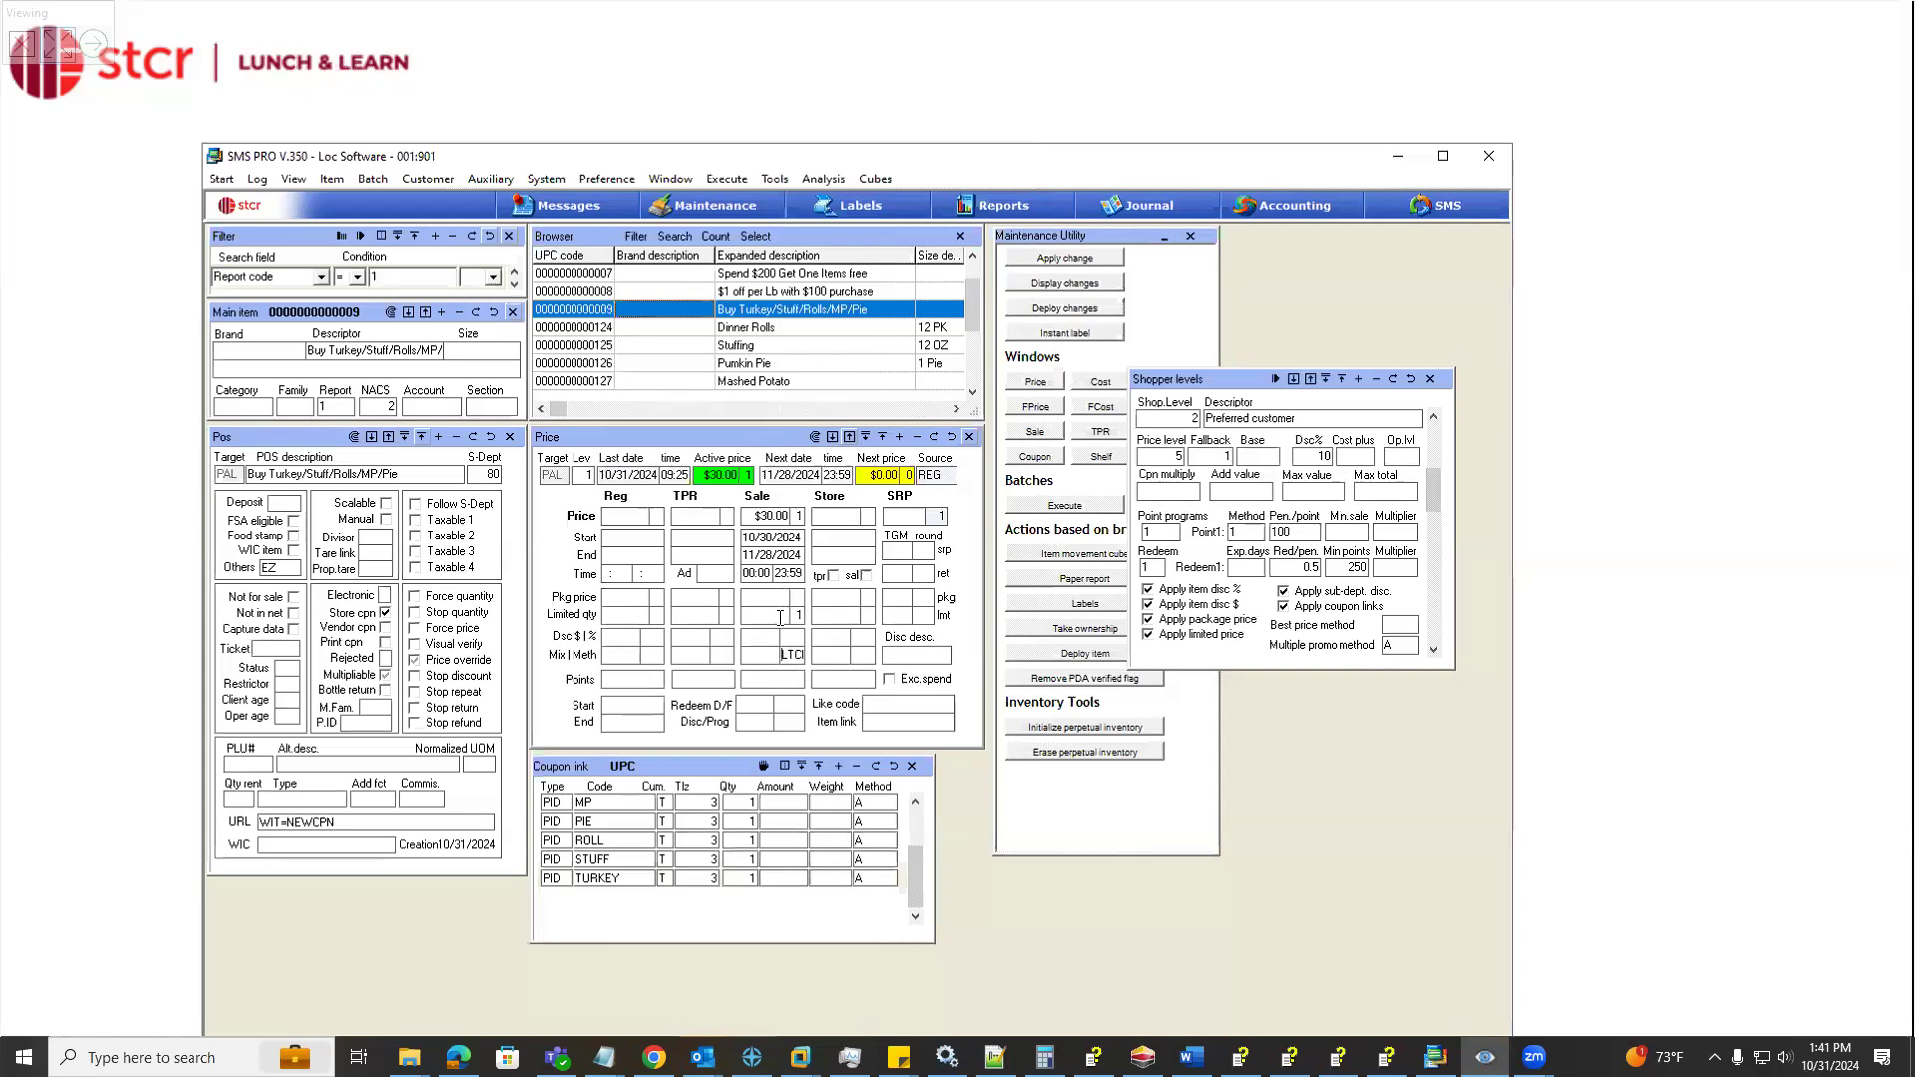
Turn off Reverse volume Pricing and Reverse quantity as unit in the coupon's sale method options
{"action": "right_click", "coordinate": [792, 659]}
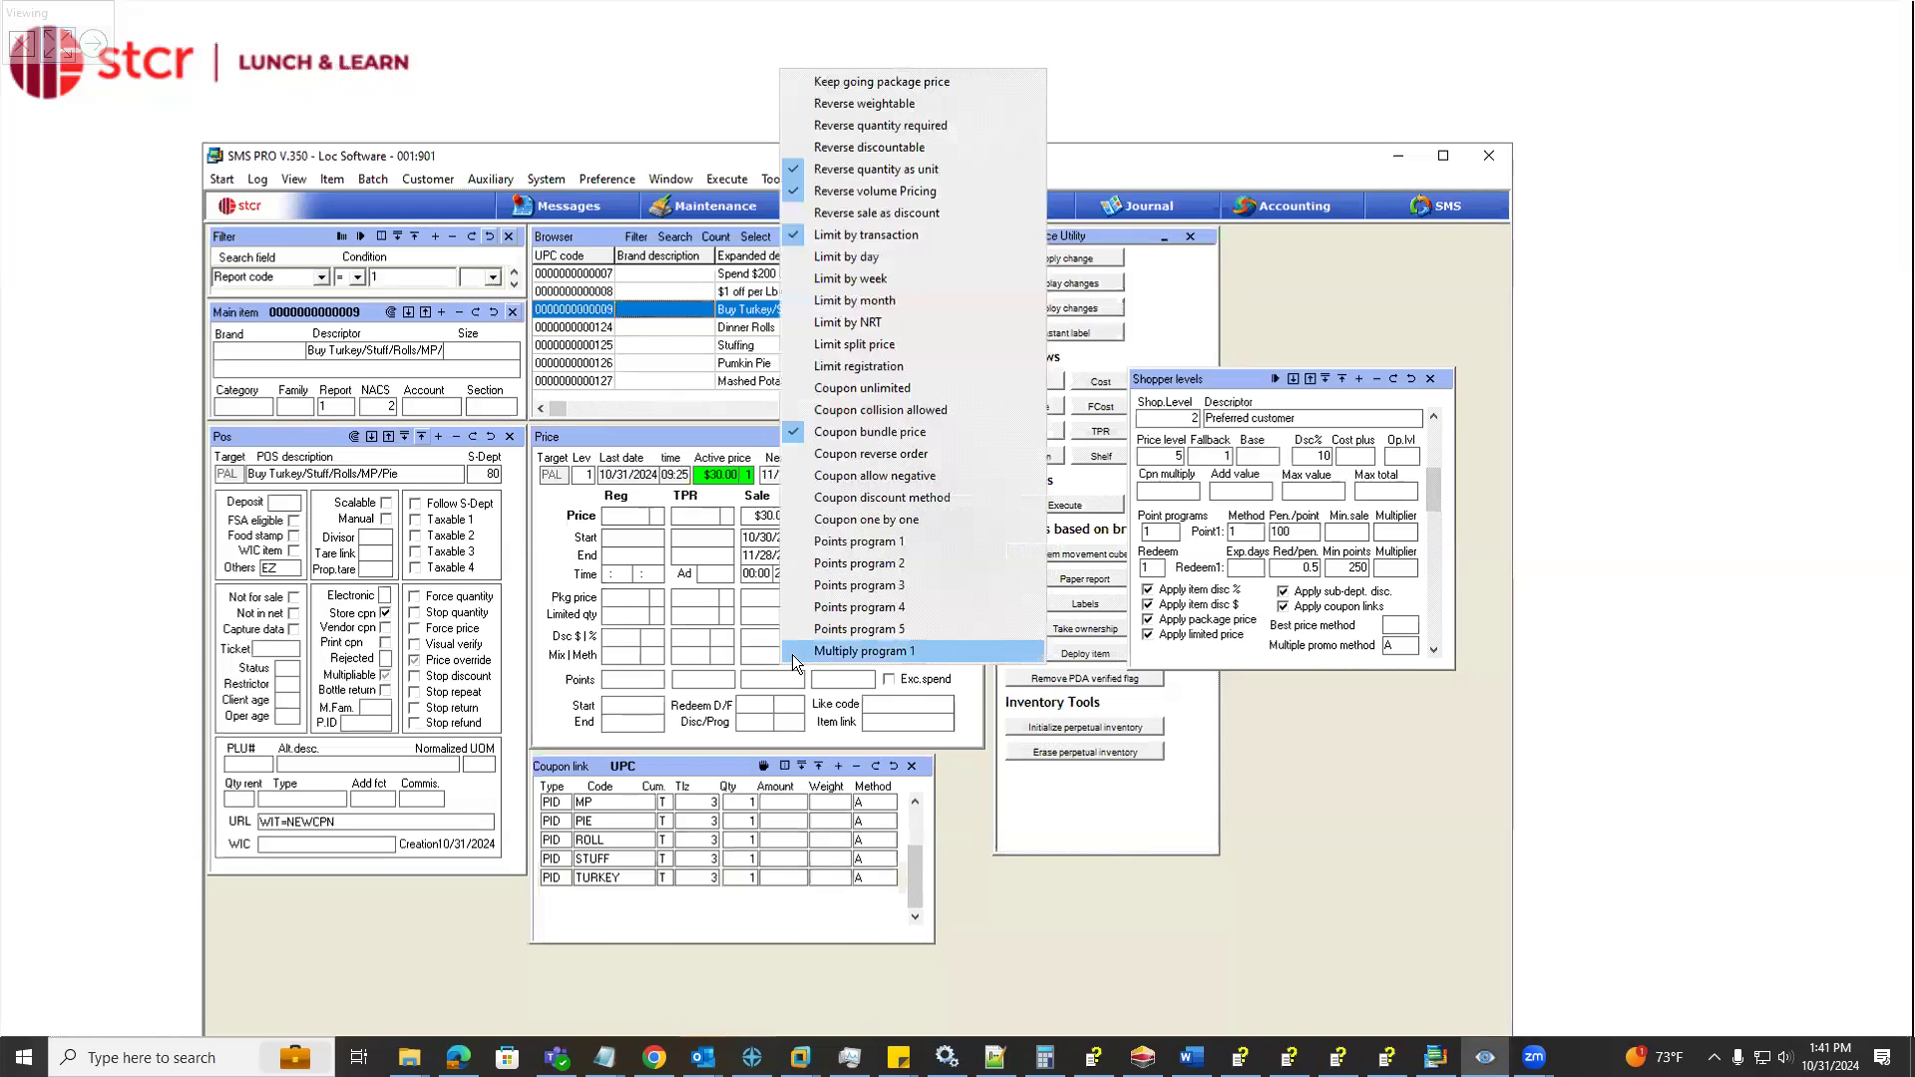
{"action": "left_click", "coordinate": [896, 193]}
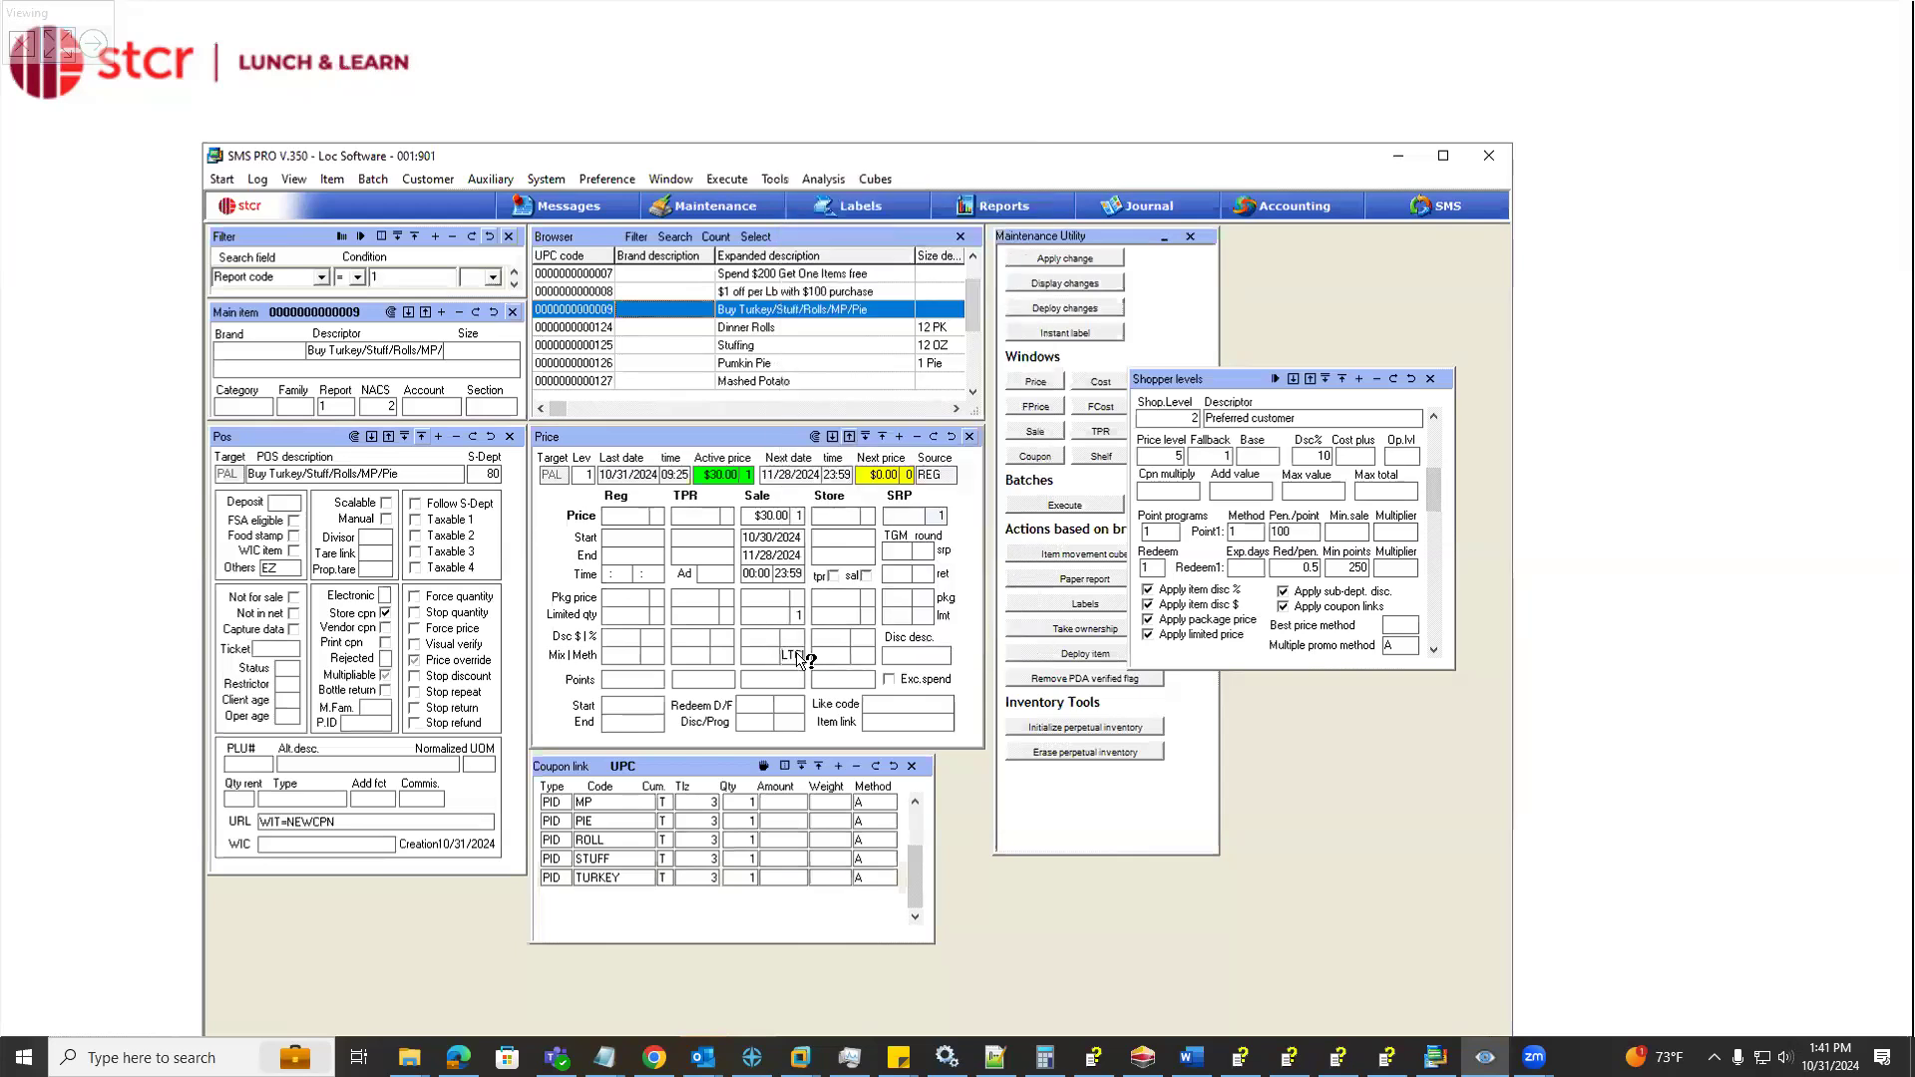
{"action": "right_click", "coordinate": [794, 659]}
{"action": "left_click", "coordinate": [880, 172]}
Enable Limit registration in the coupon's sale method options
{"action": "right_click", "coordinate": [796, 664]}
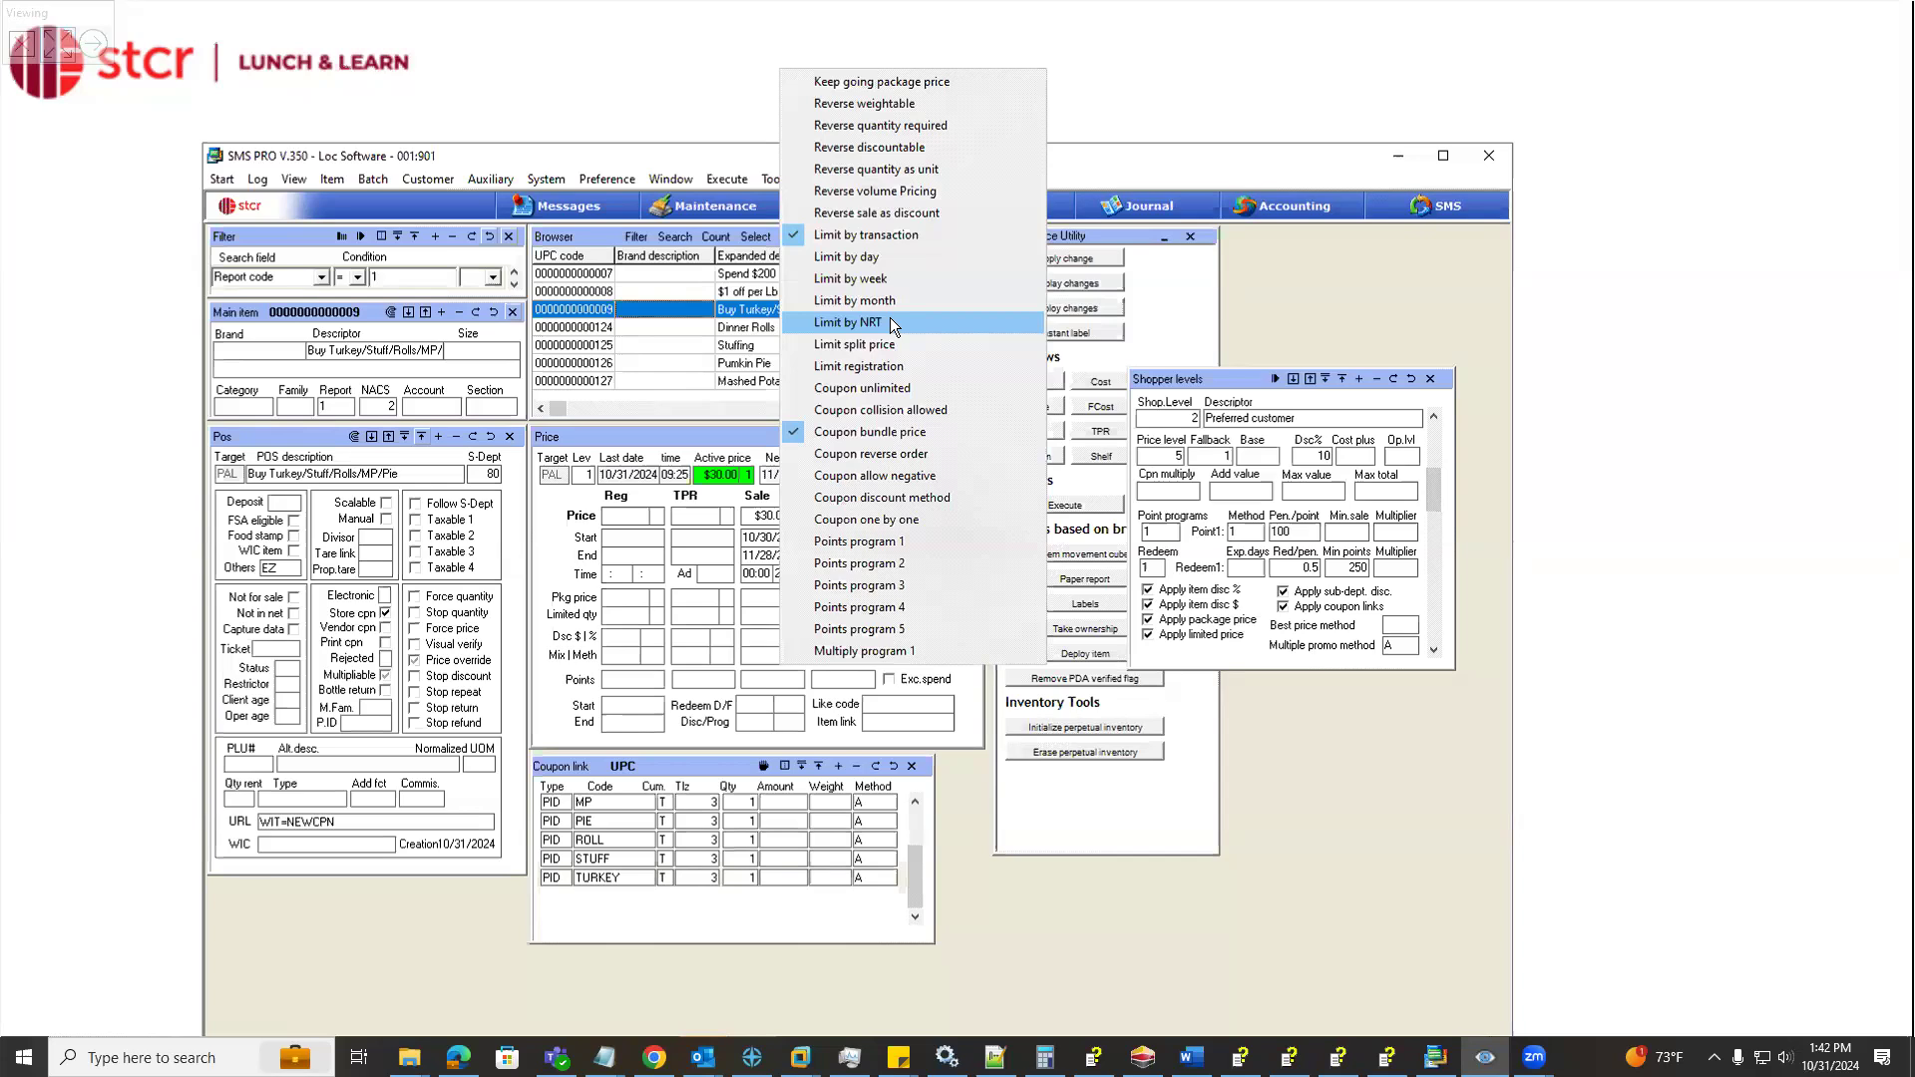
{"action": "left_click", "coordinate": [858, 369]}
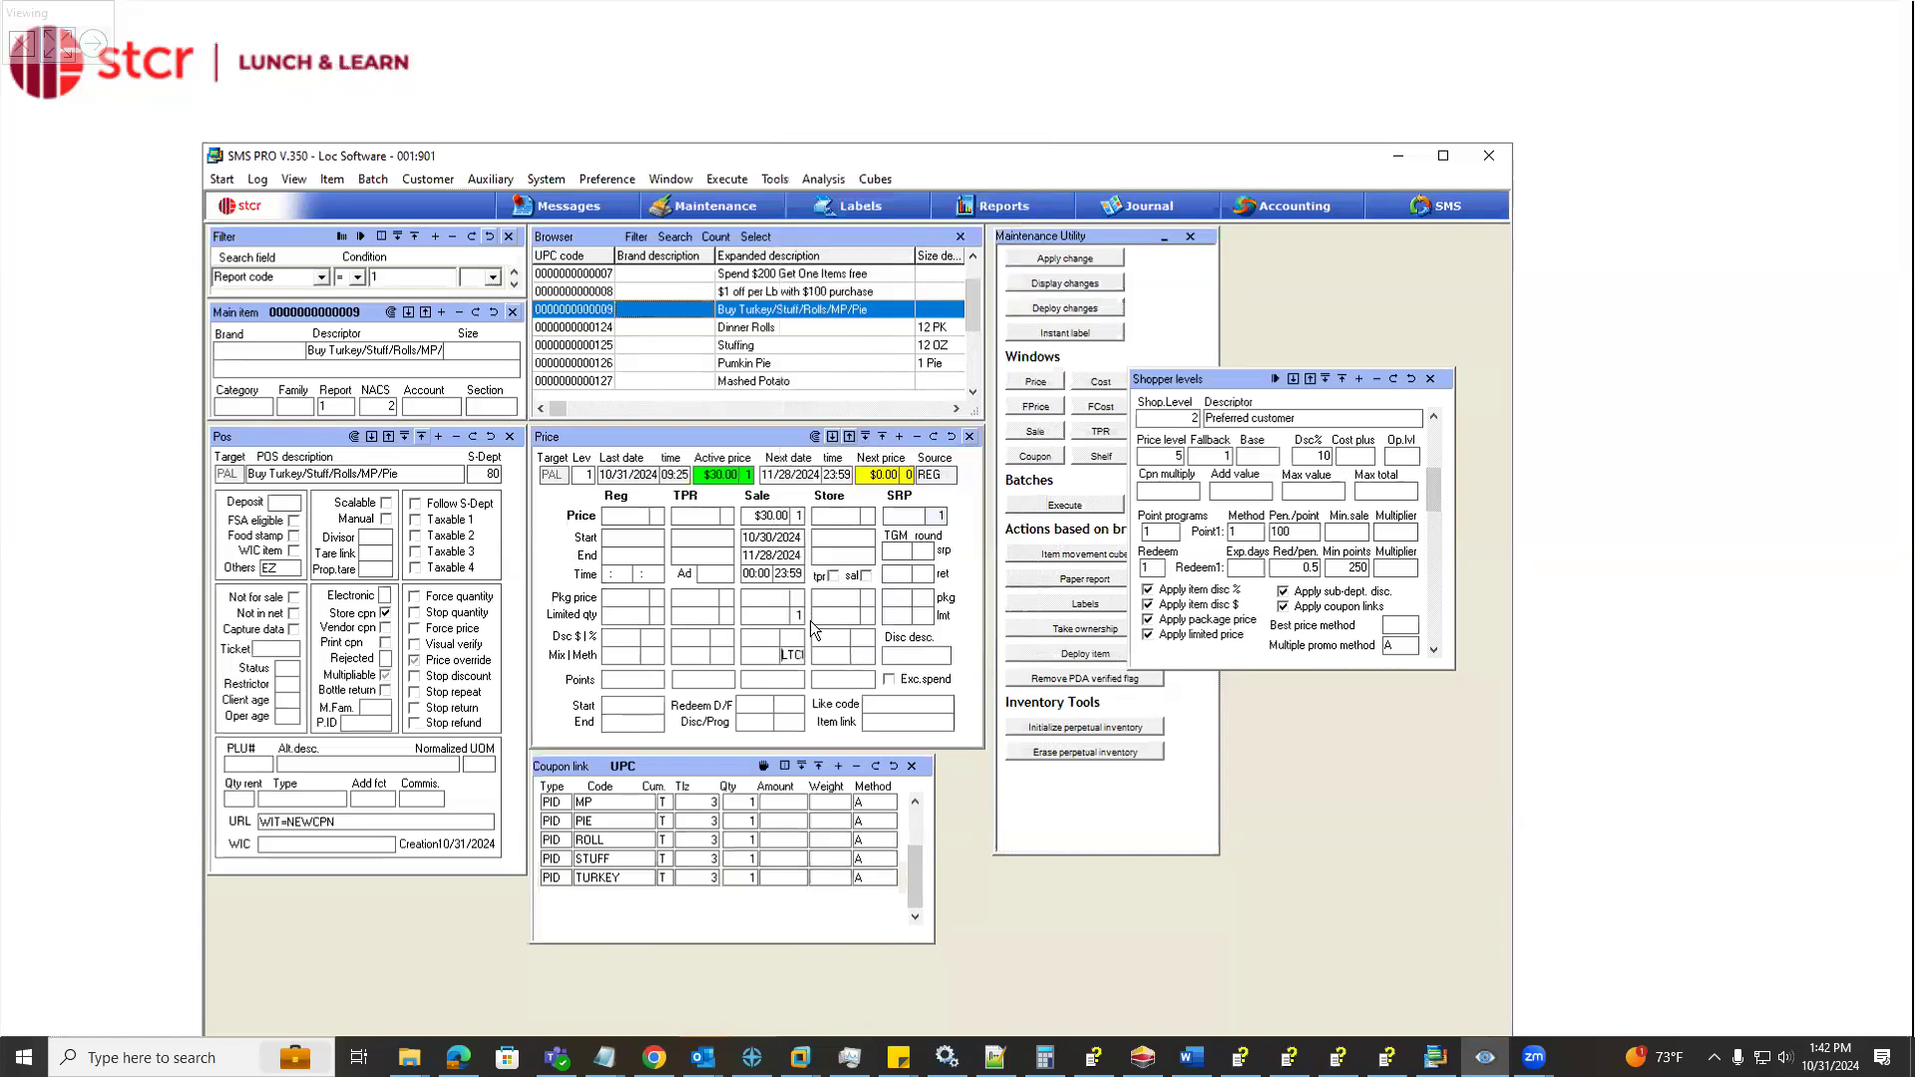
{"action": "right_click", "coordinate": [788, 658]}
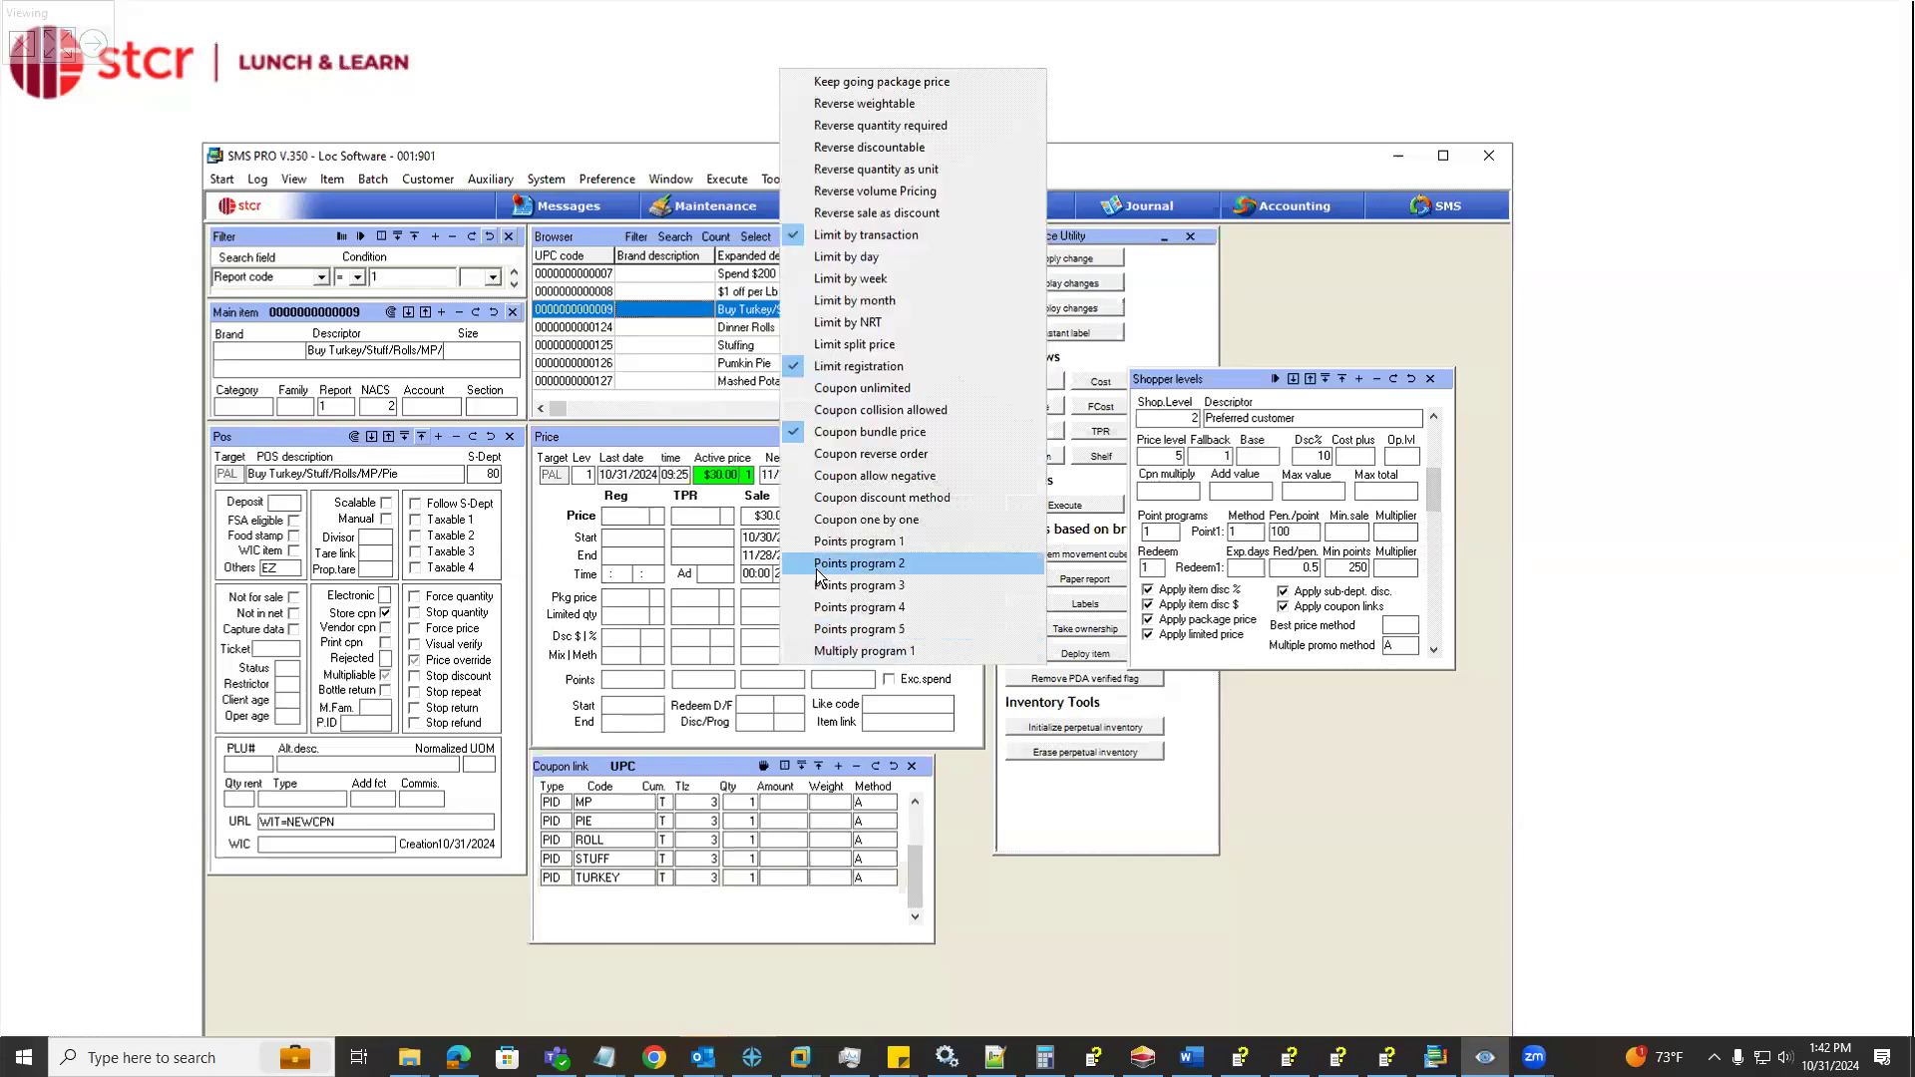
{"action": "left_click", "coordinate": [777, 664]}
{"action": "left_click_drag", "start_coordinate": [790, 655], "coordinate": [825, 662]}
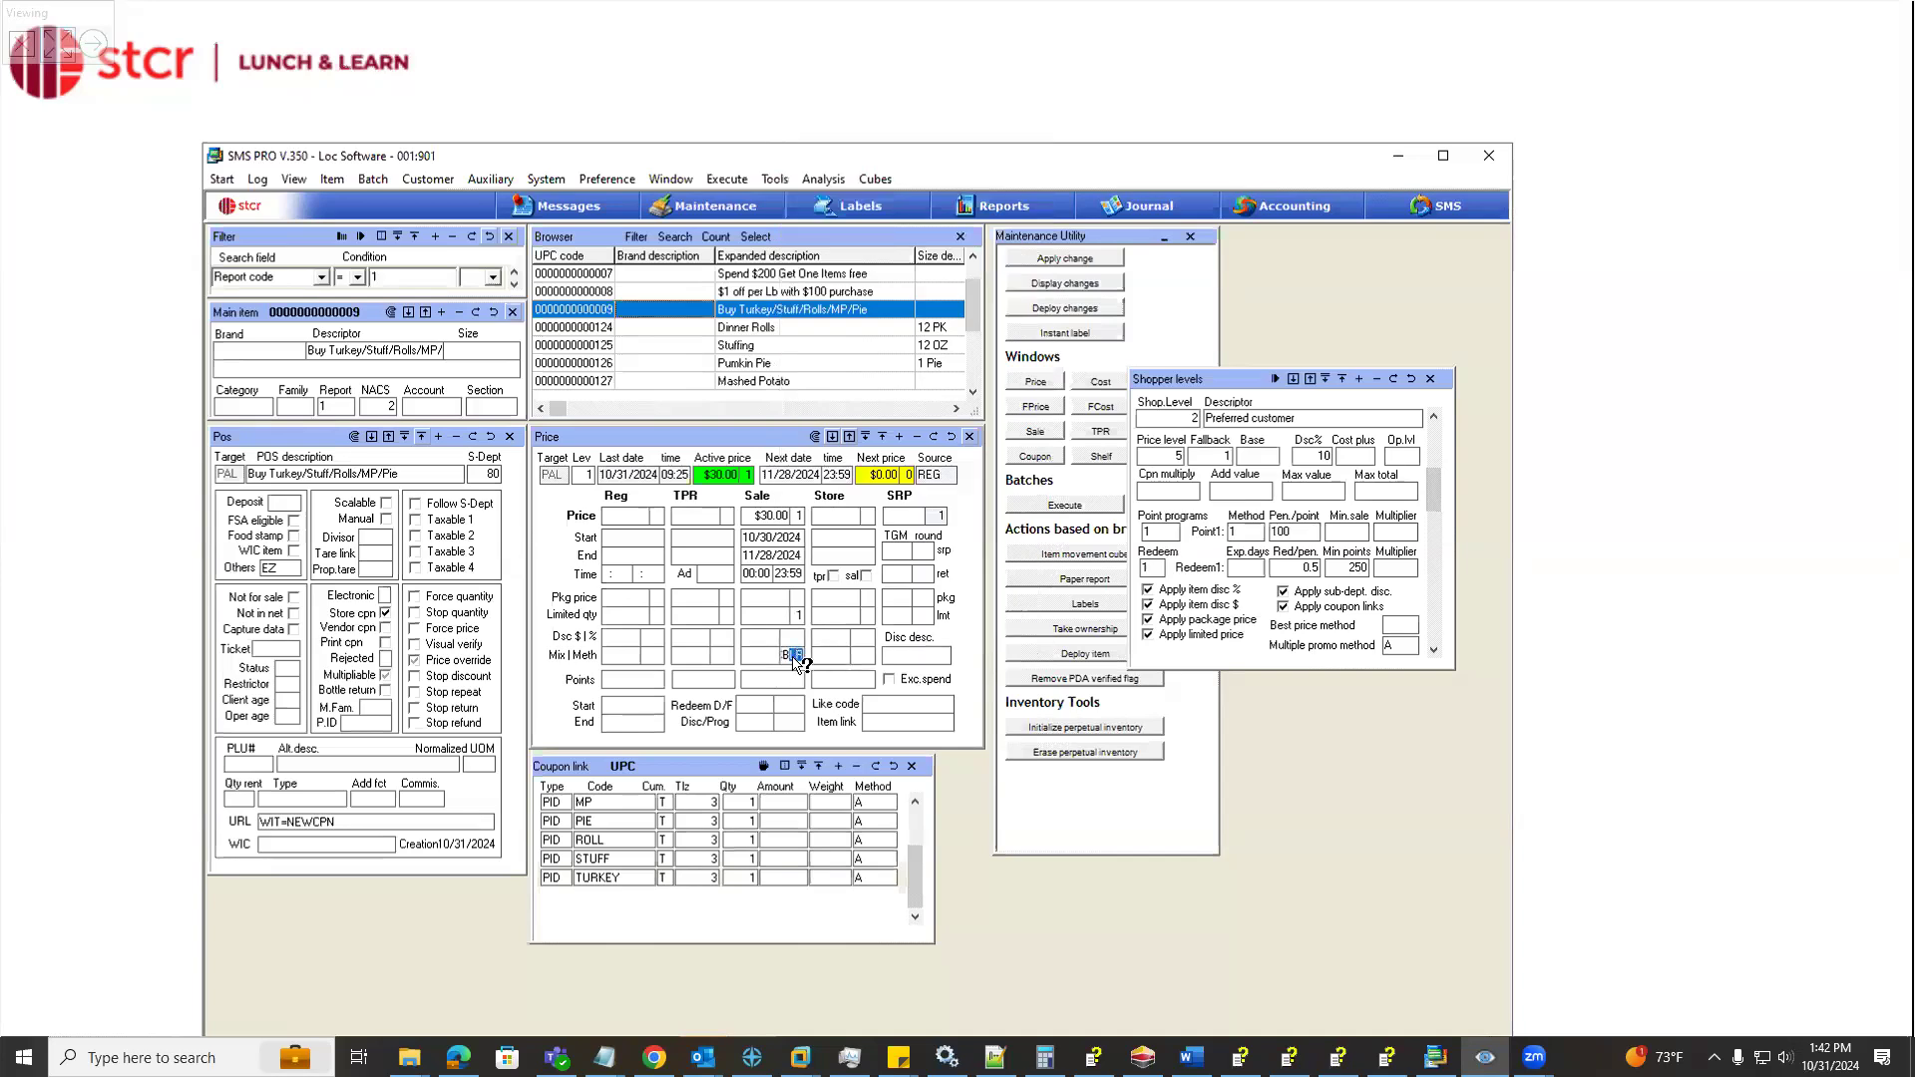
Try the Coupon discount method option on the coupon's sale price, and turn it off again
{"action": "right_click", "coordinate": [792, 656]}
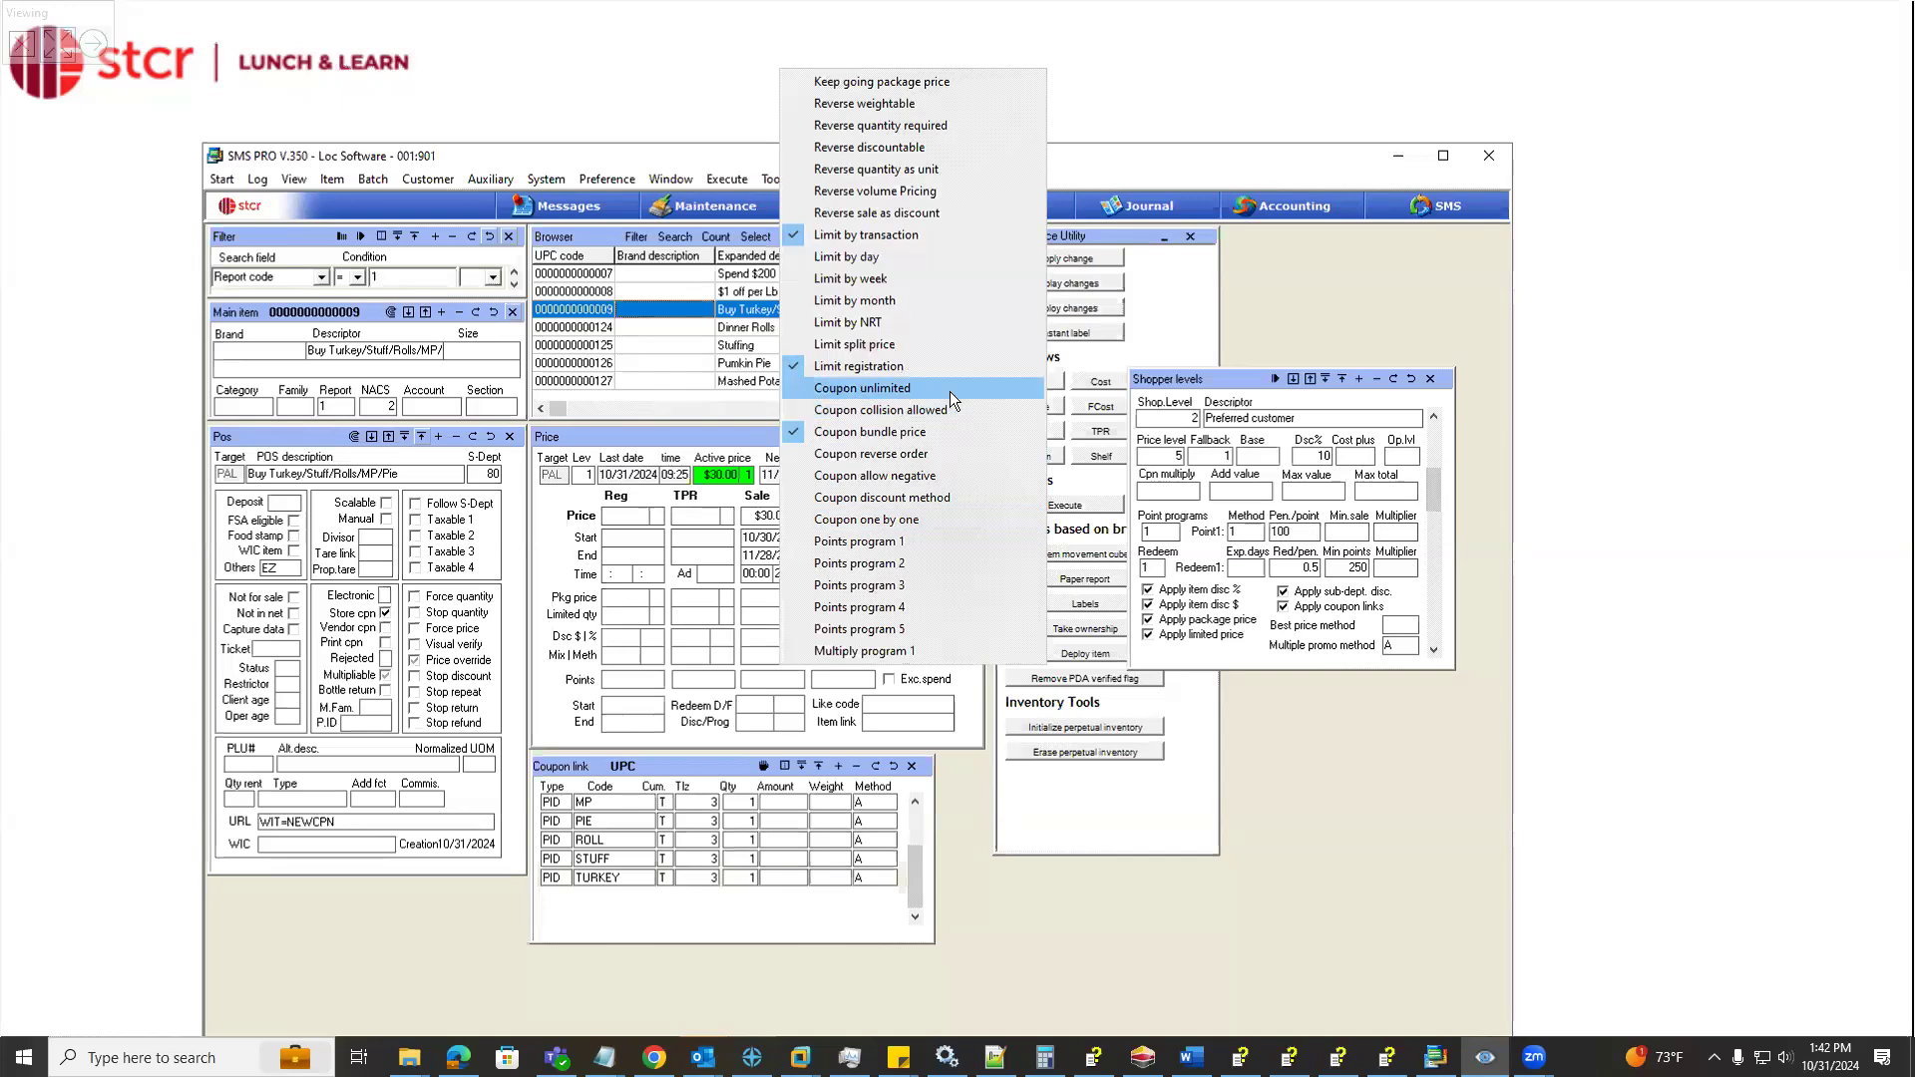
{"action": "left_click", "coordinate": [955, 499]}
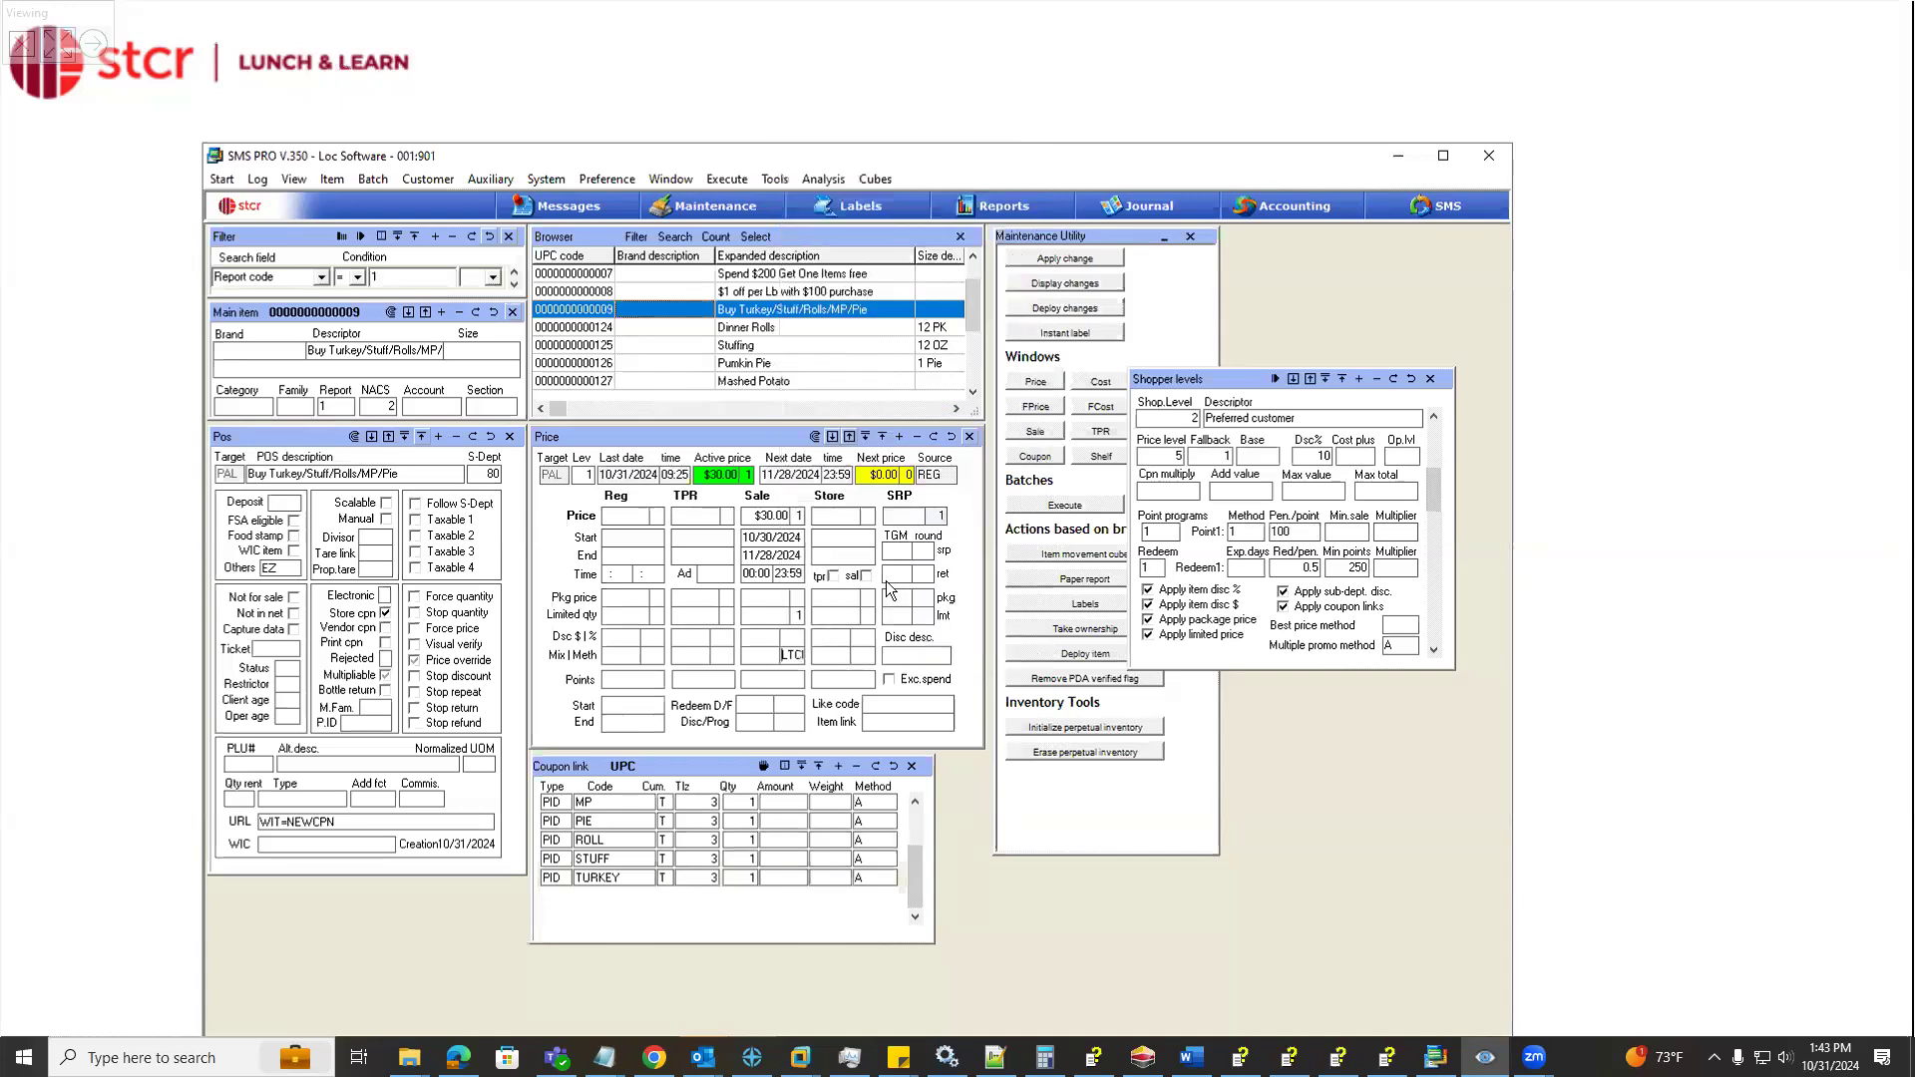
{"action": "right_click", "coordinate": [803, 658]}
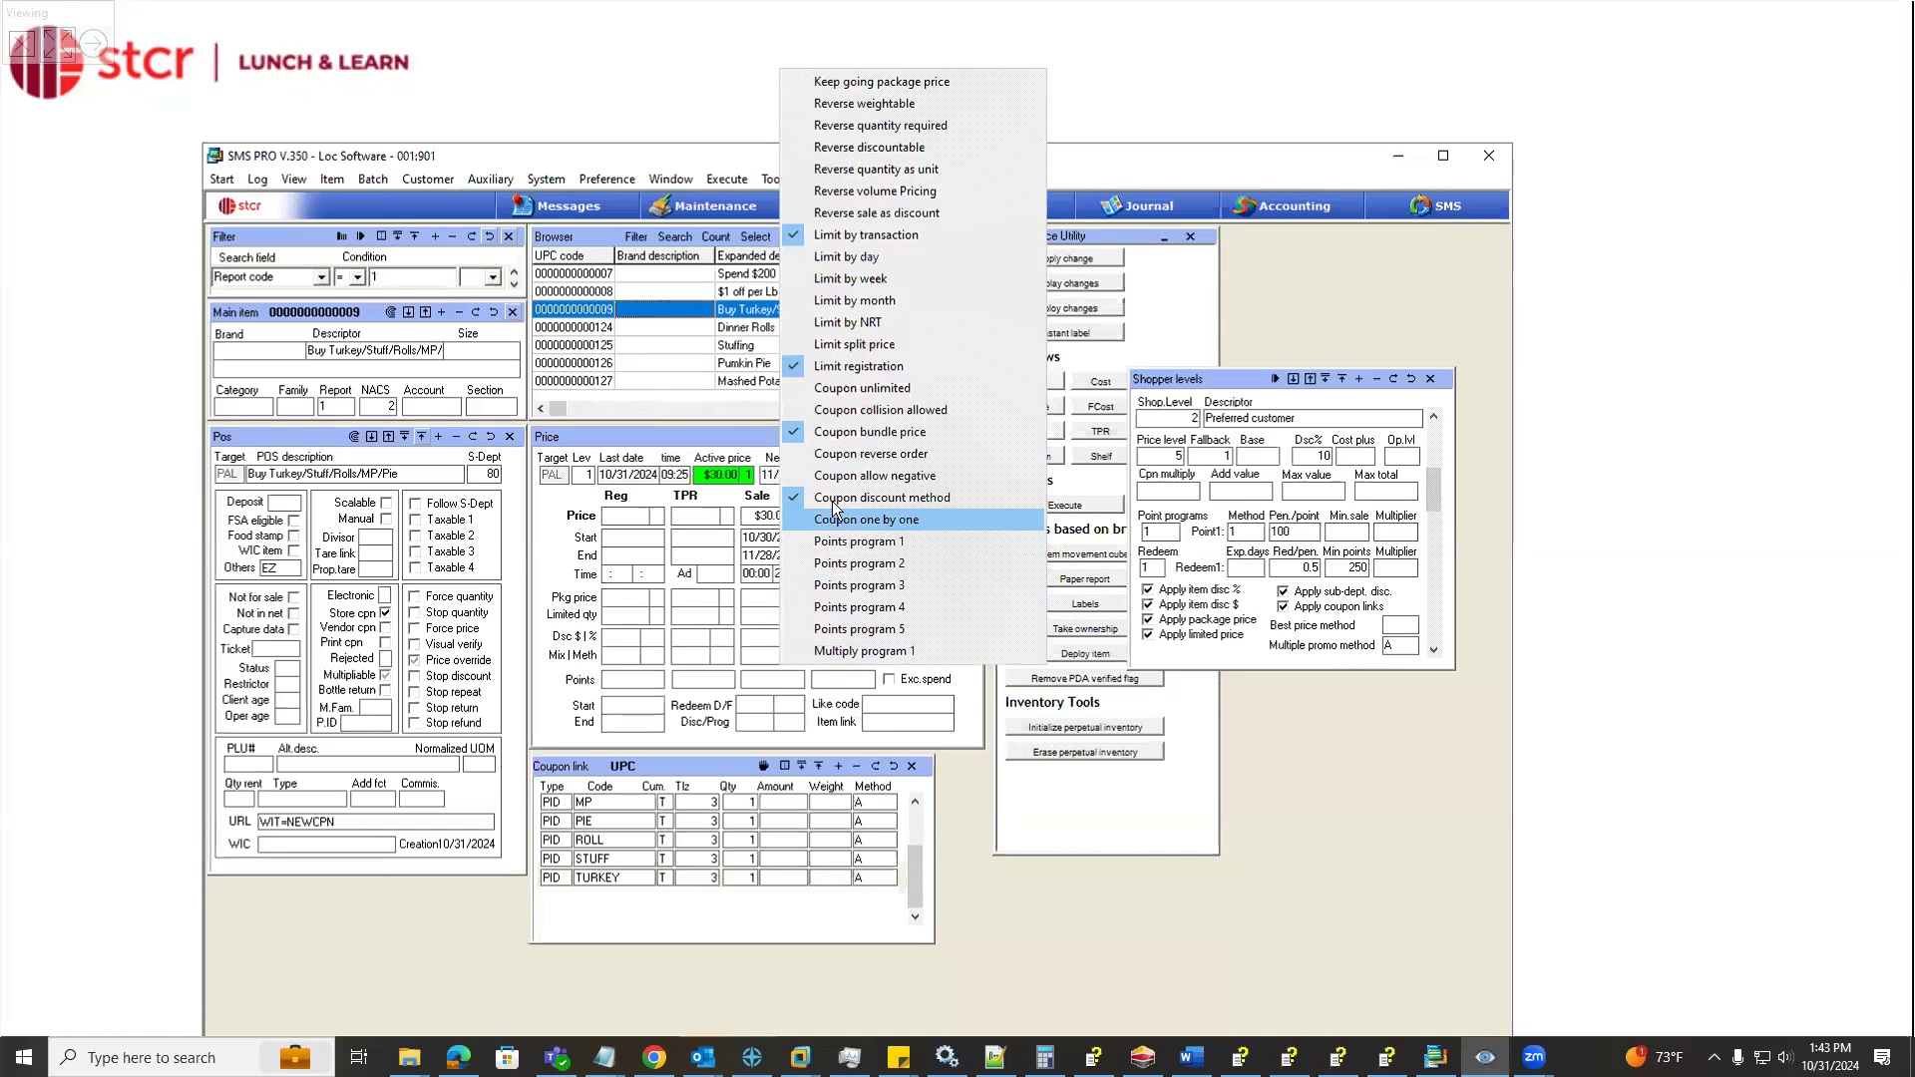
{"action": "left_click", "coordinate": [840, 525]}
{"action": "left_click", "coordinate": [798, 656]}
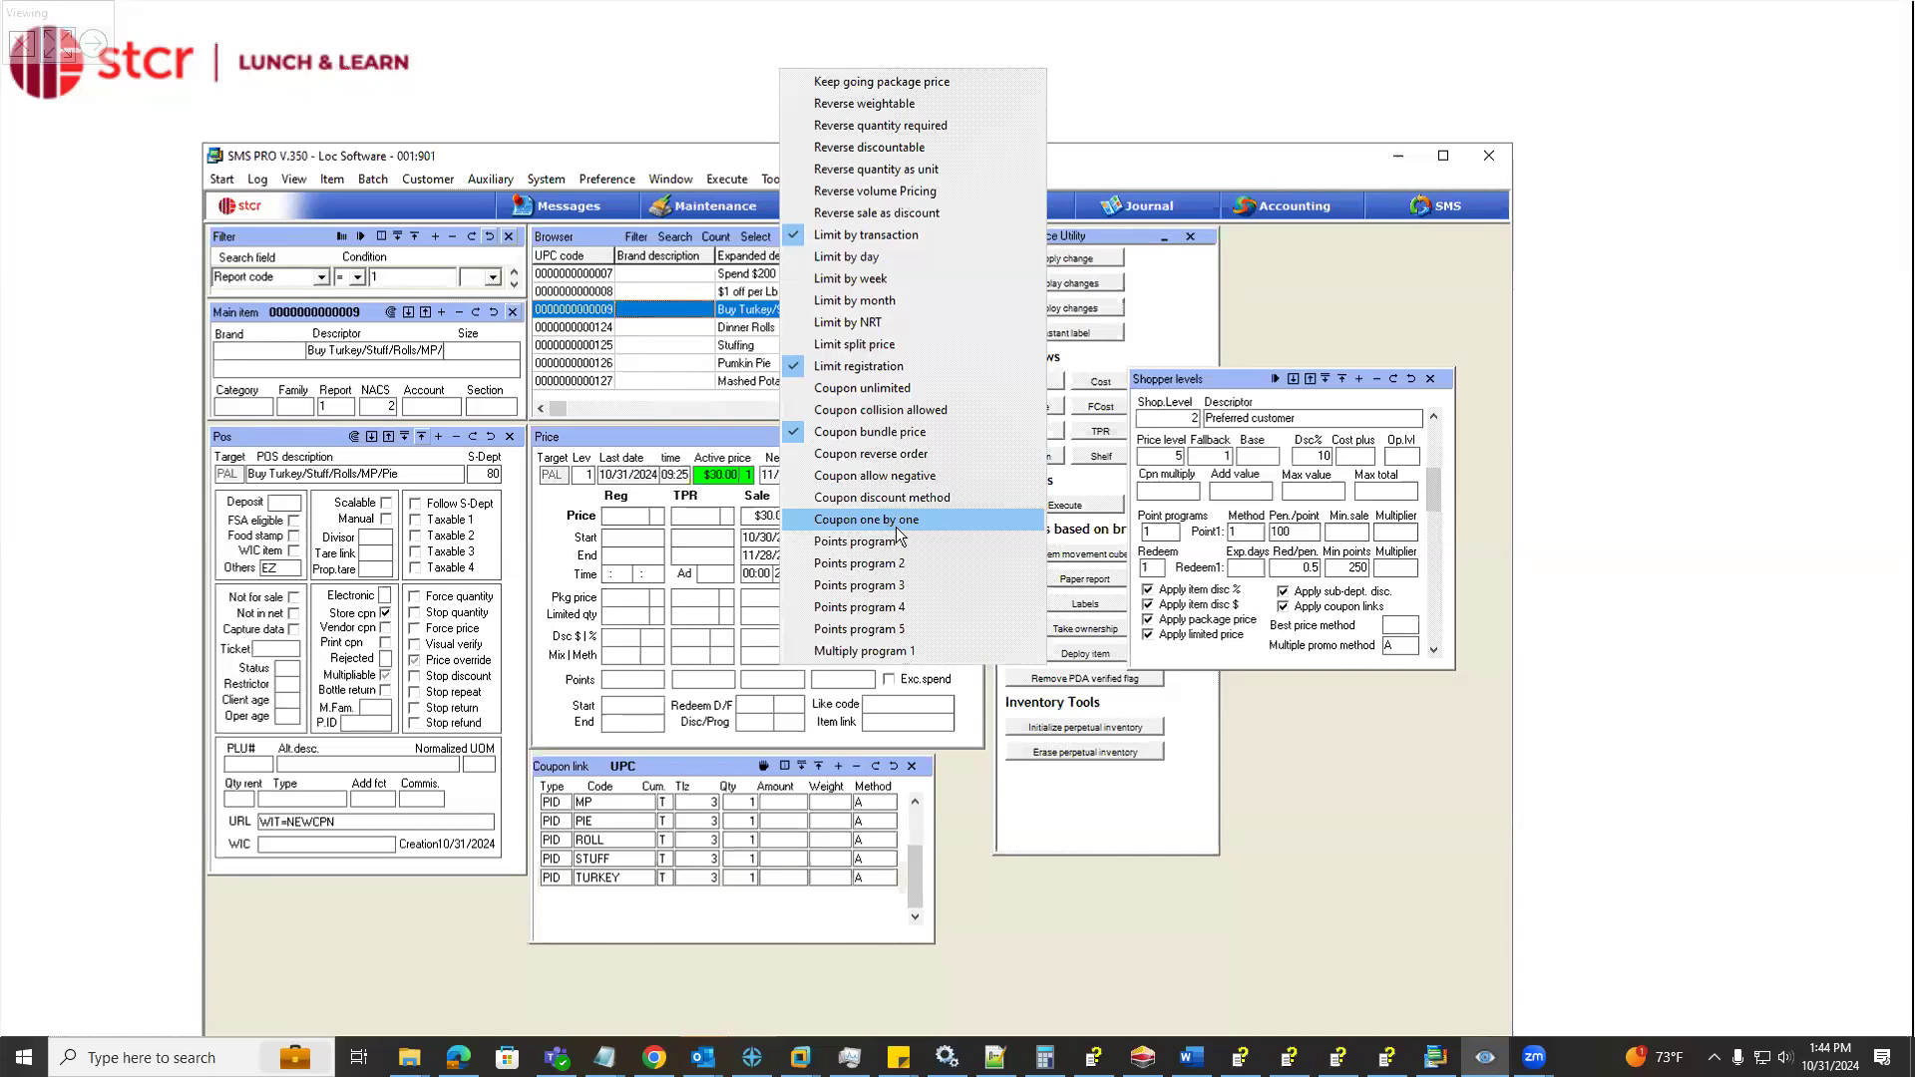
Examine the method options available for the MP coupon link and for the coupon's sale price
{"action": "left_click", "coordinate": [884, 811]}
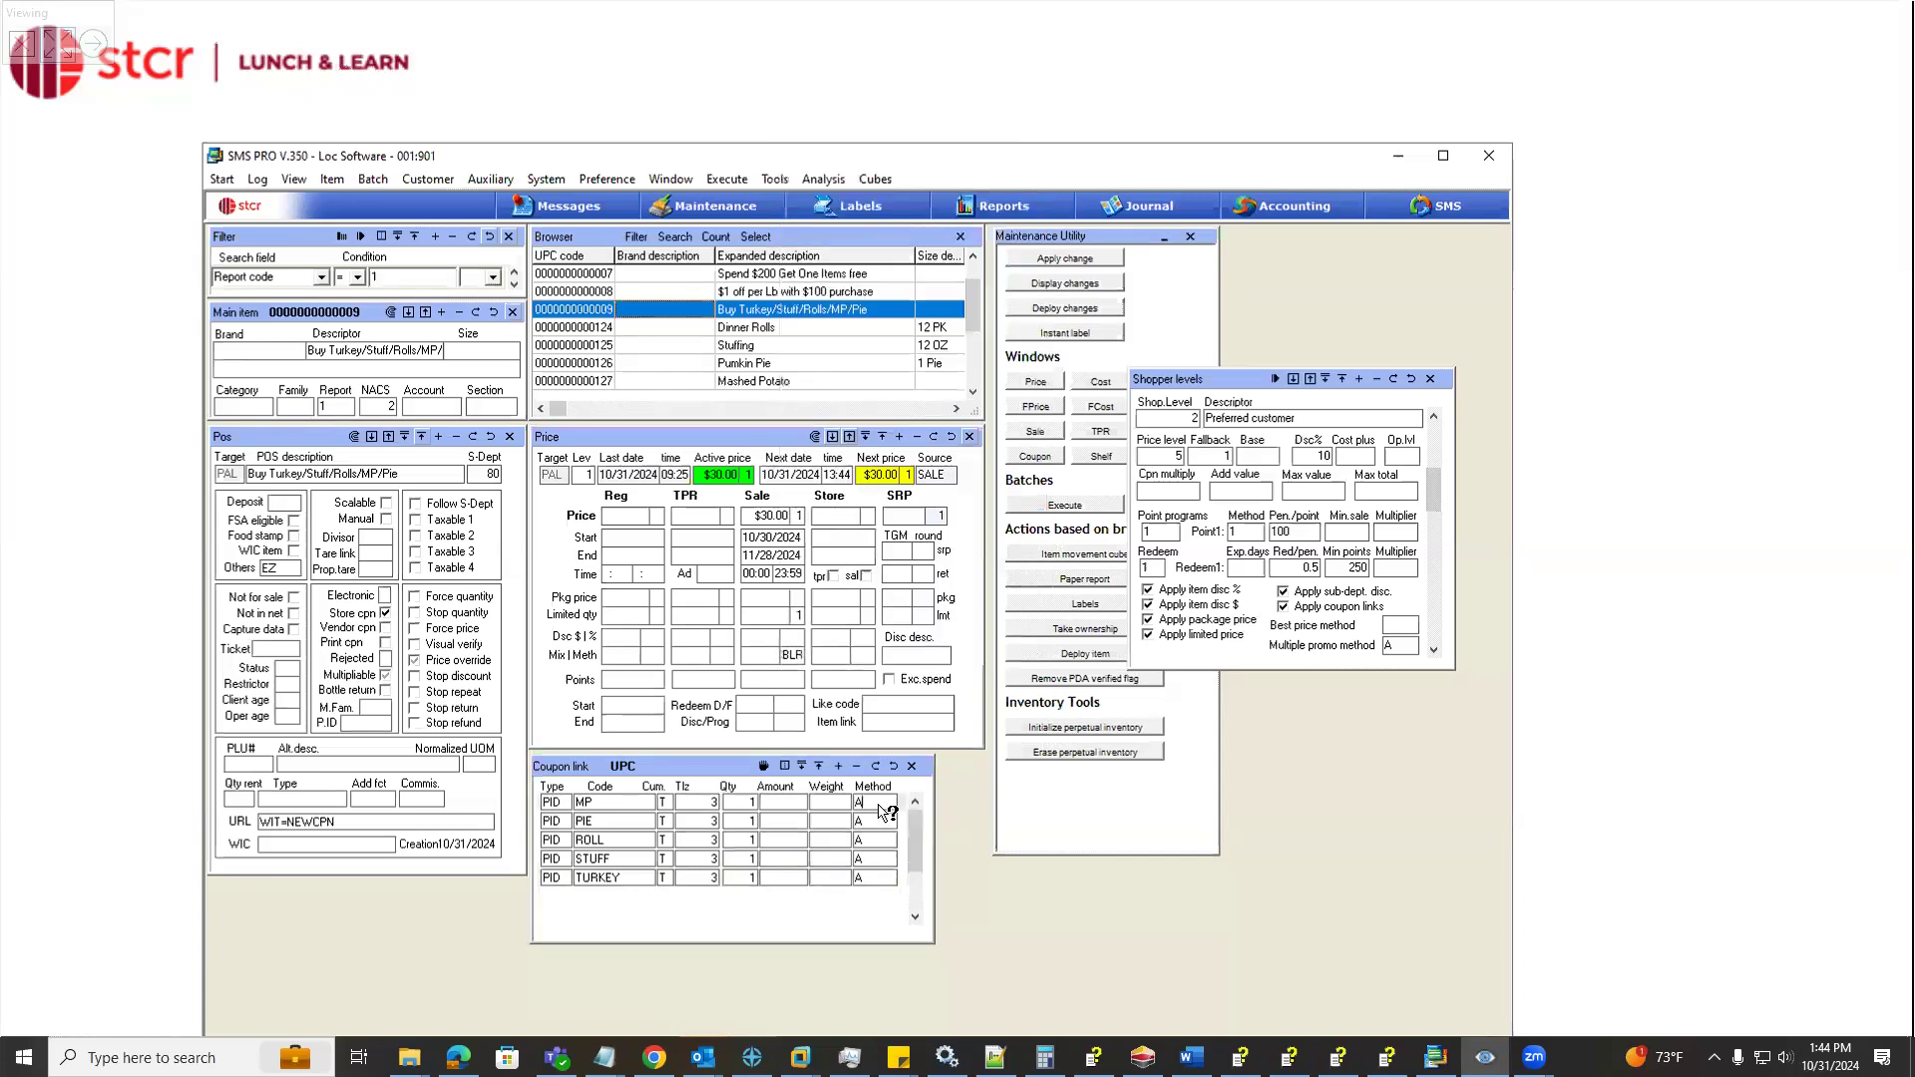
{"action": "left_click", "coordinate": [885, 813]}
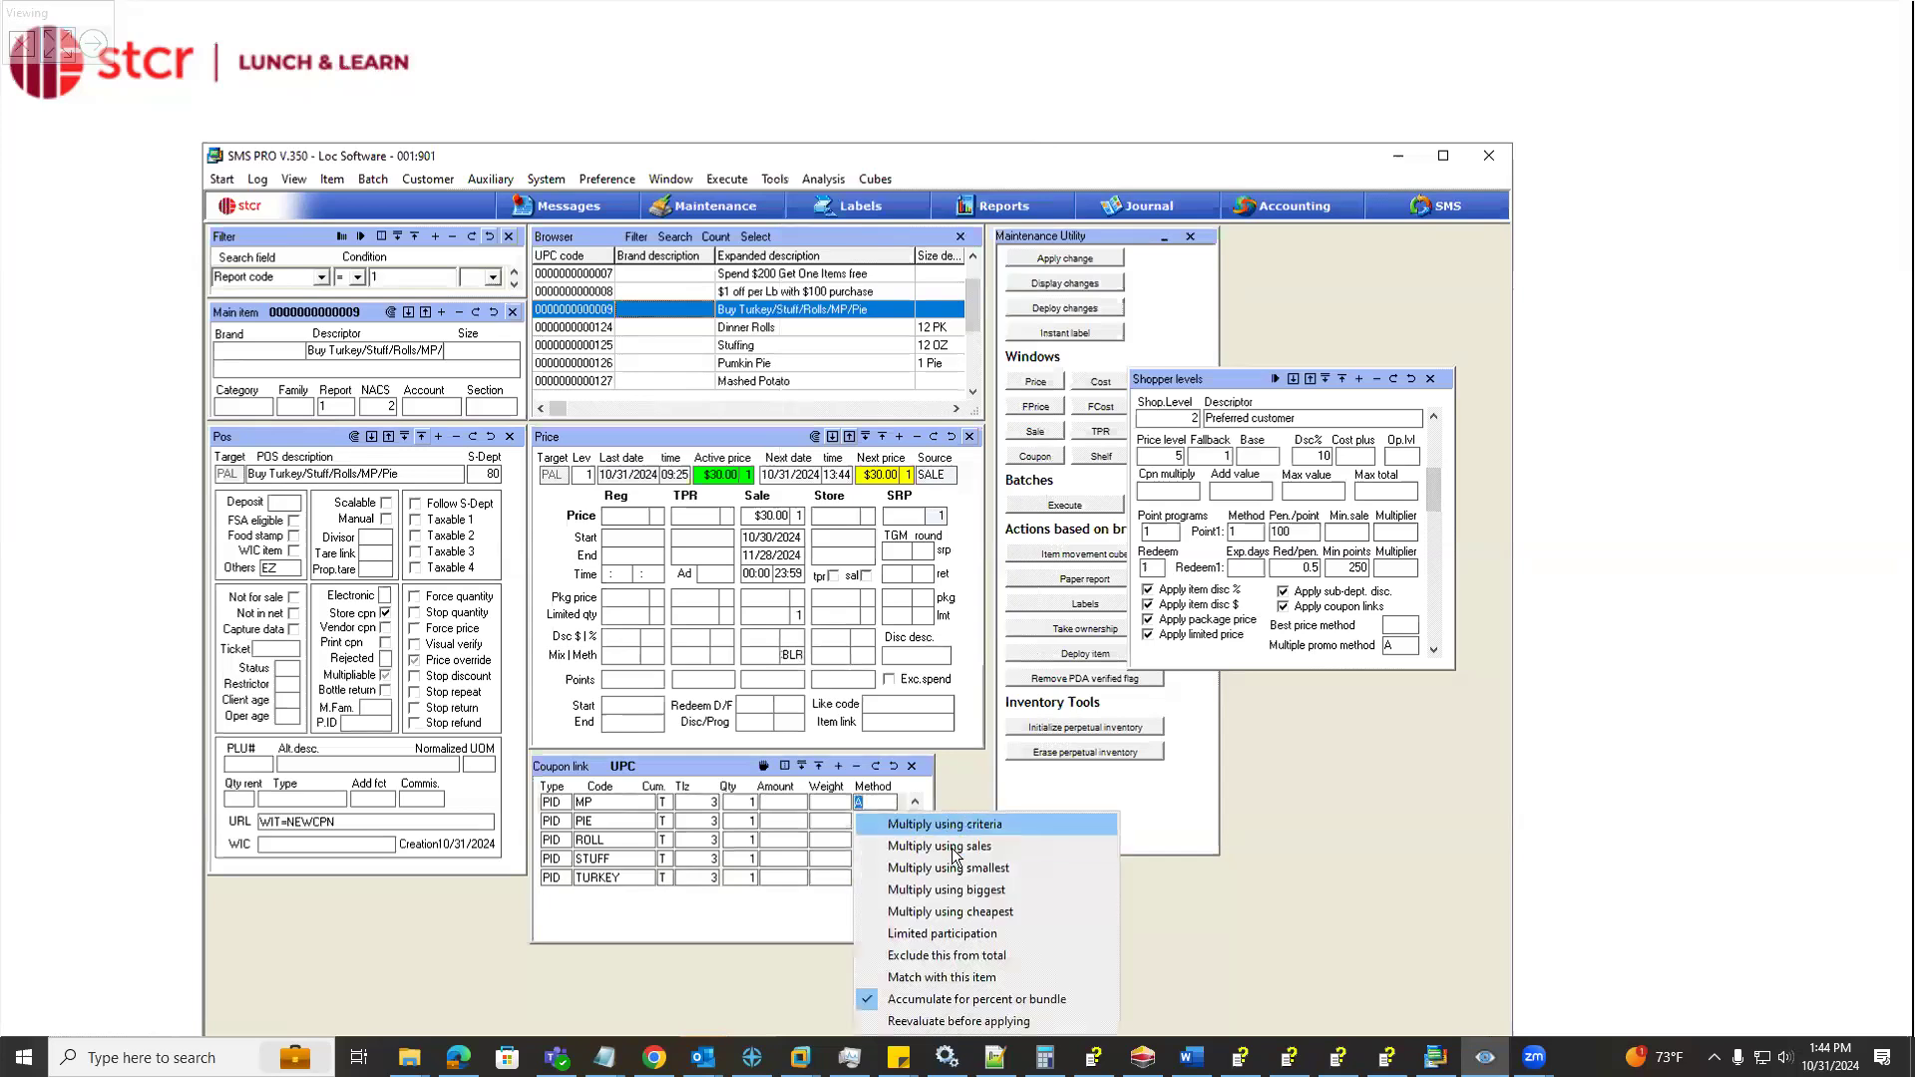
{"action": "left_click", "coordinate": [798, 663]}
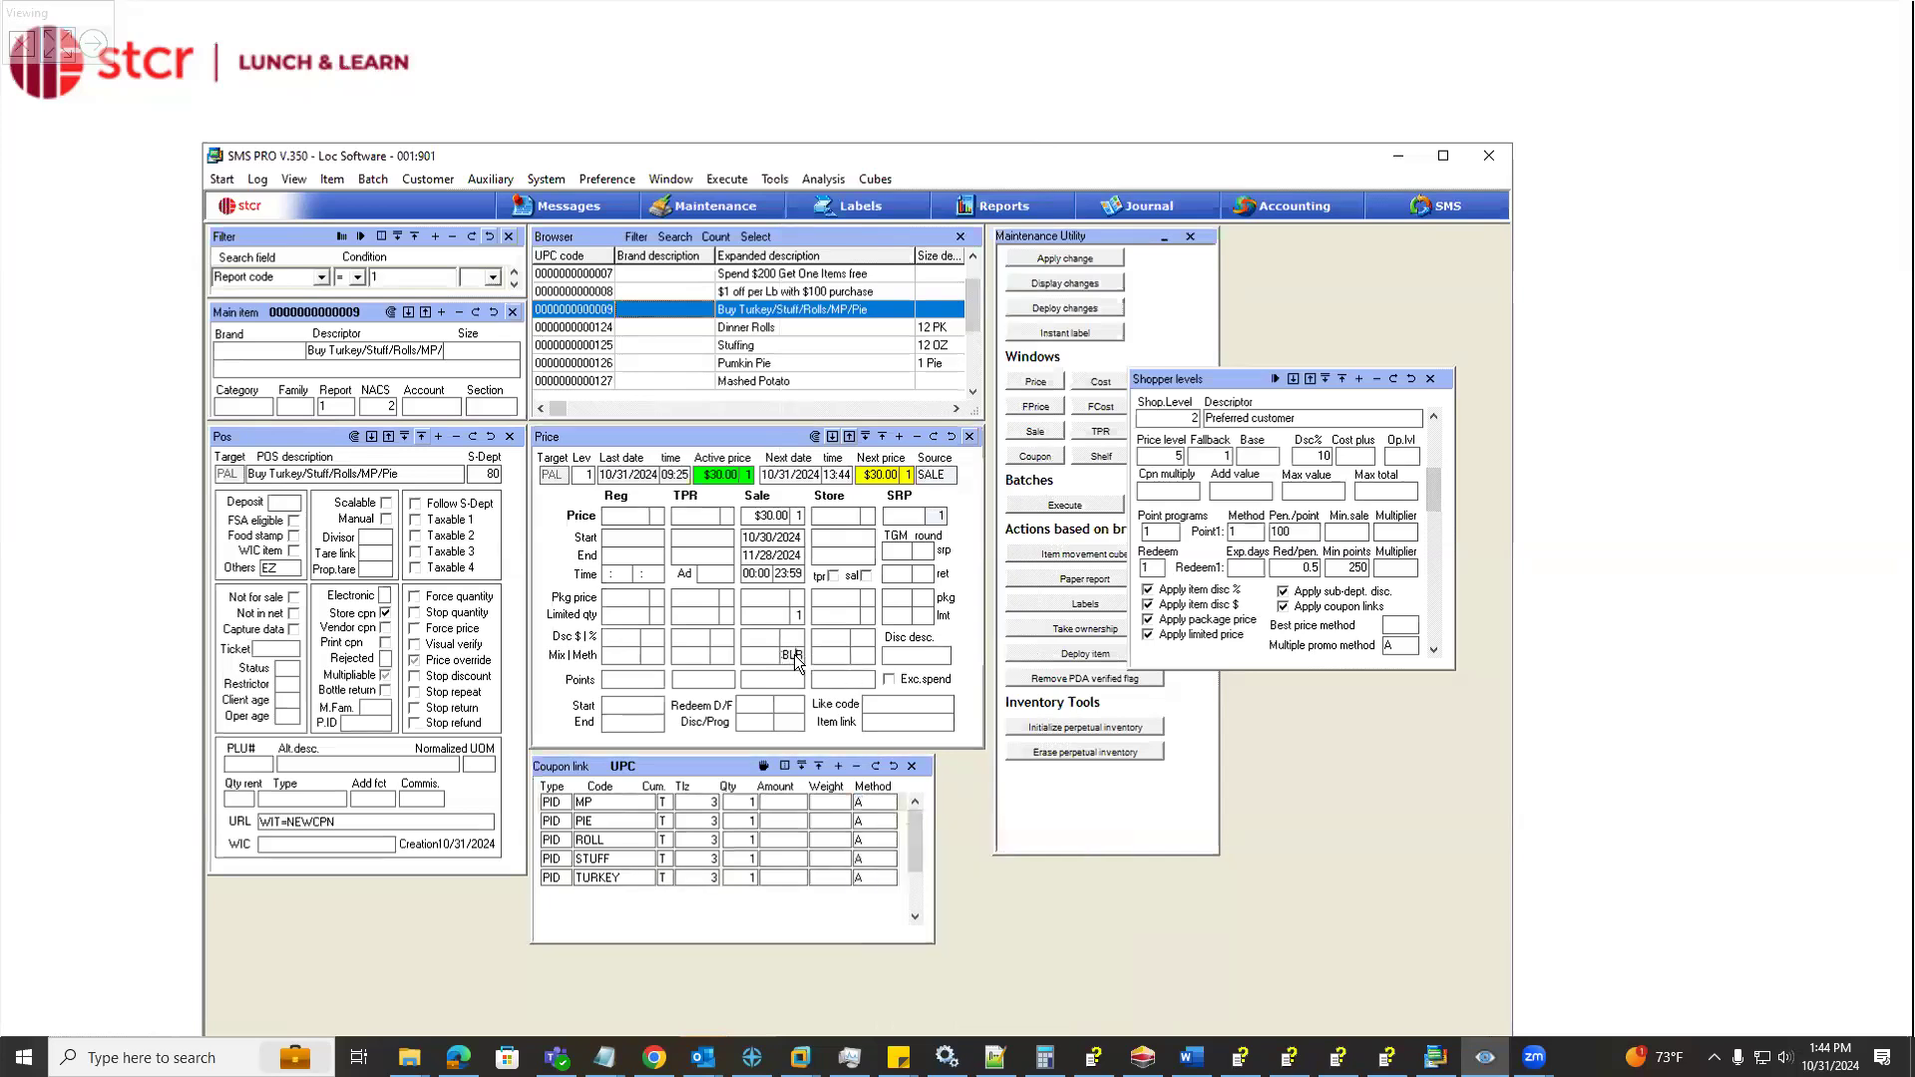
{"action": "left_click", "coordinate": [795, 658]}
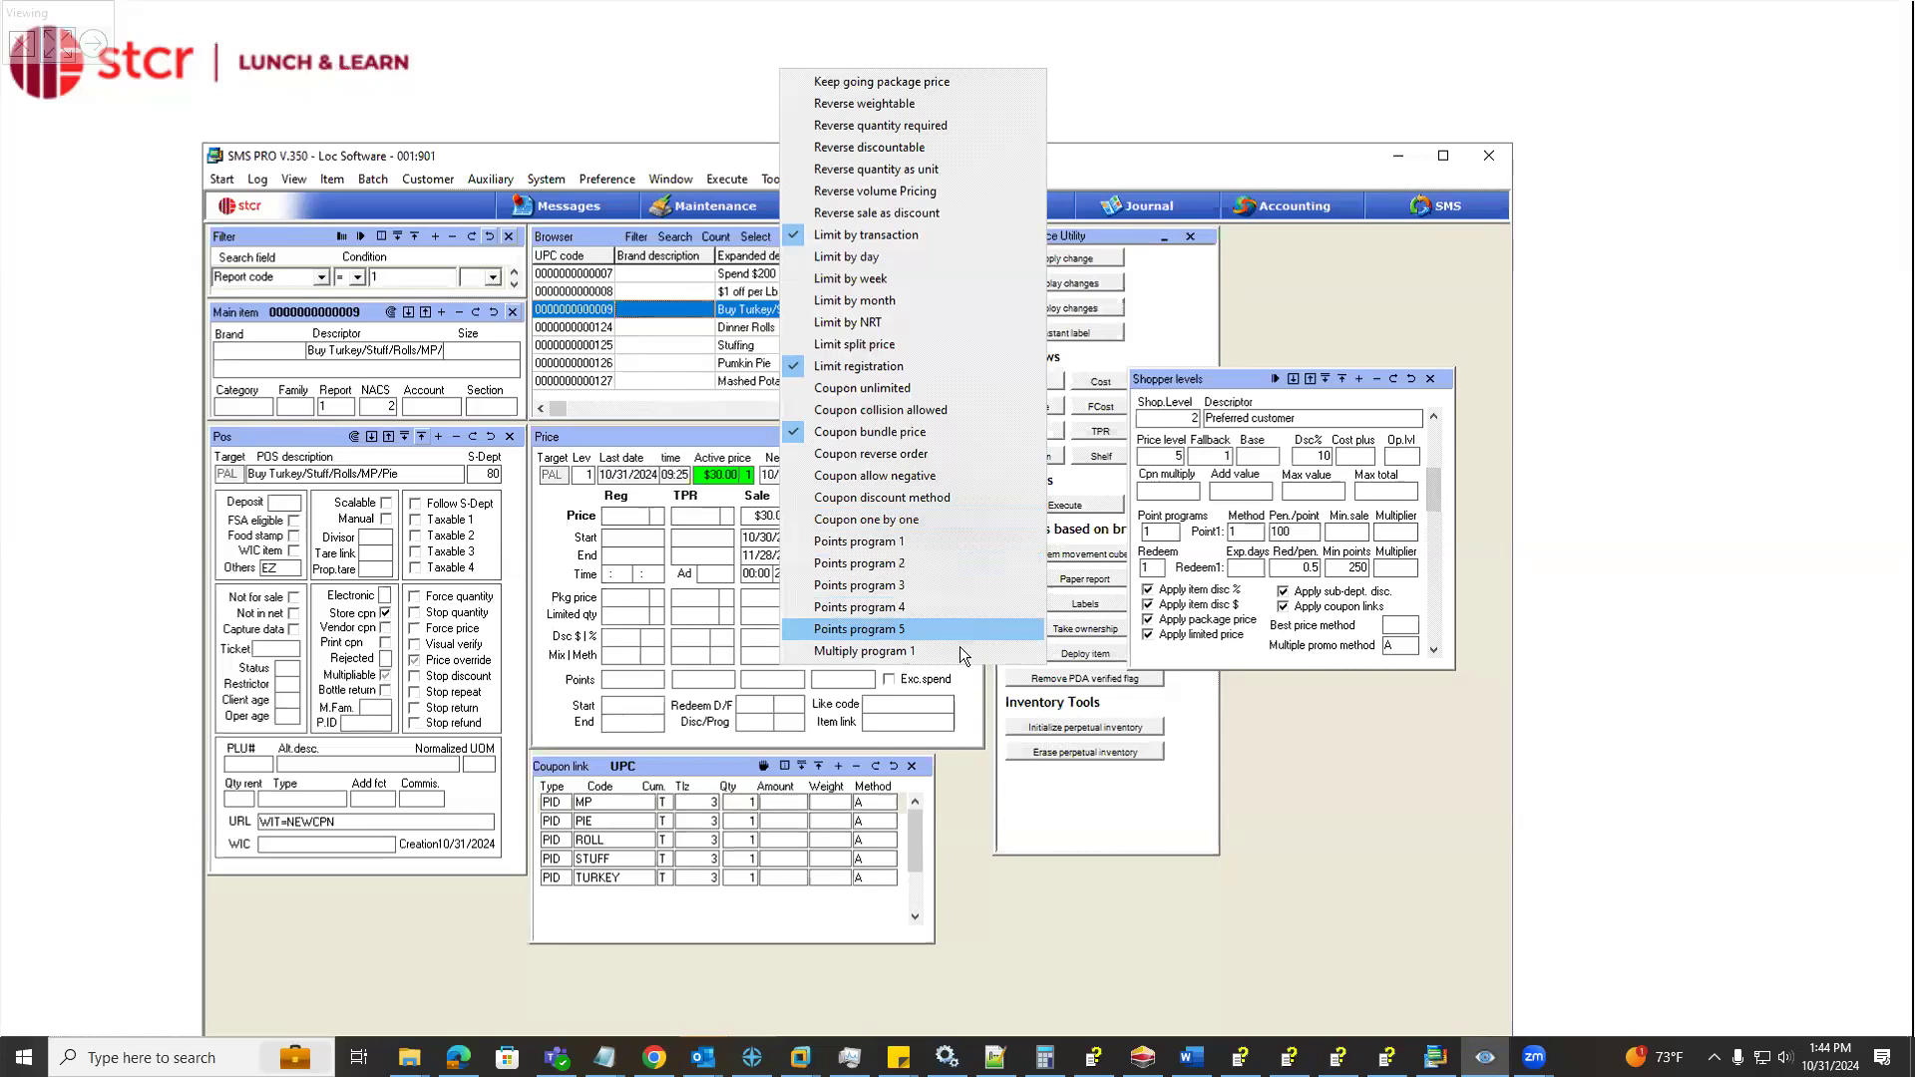
{"action": "left_click", "coordinate": [744, 643]}
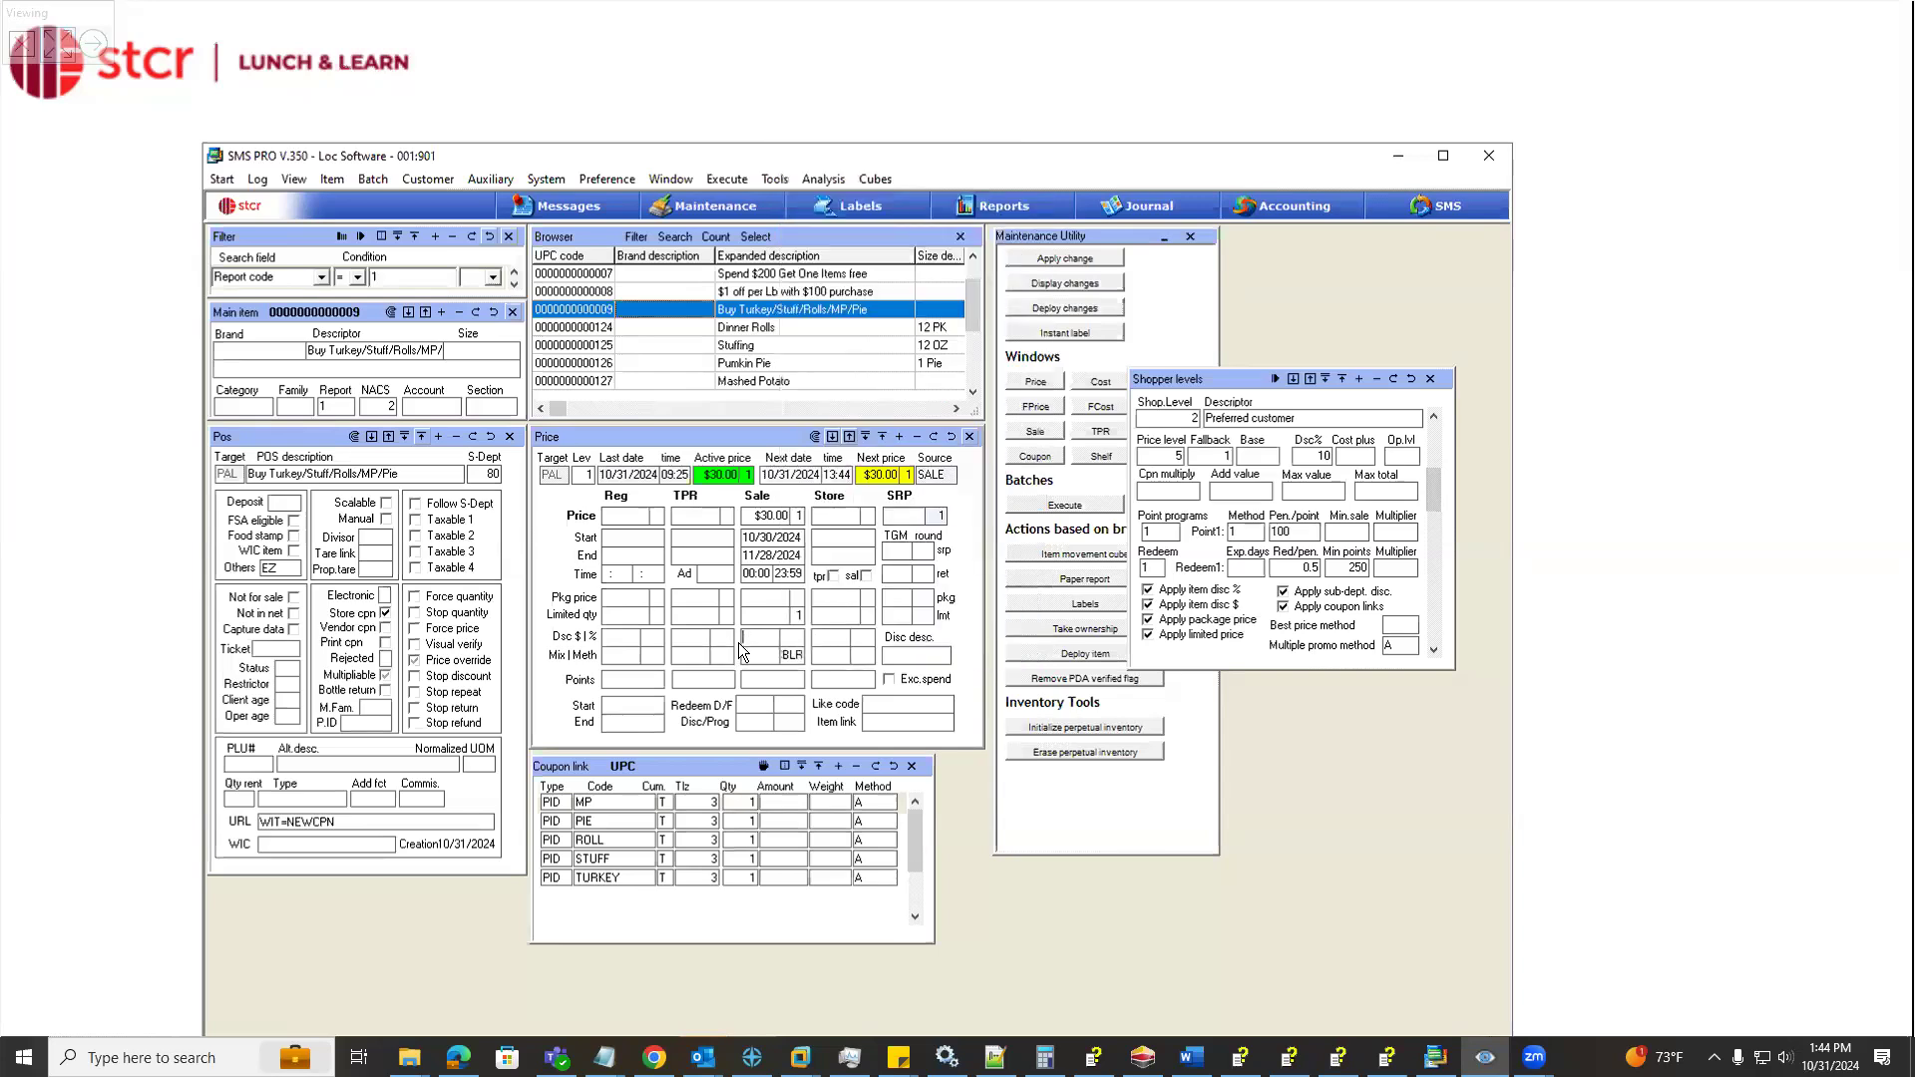
Clear the existing method codes from the coupon's sale price and enable Coupon bundle price
{"action": "left_click_drag", "start_coordinate": [799, 656], "coordinate": [738, 654]}
{"action": "type", "text": "R"}
{"action": "right_click", "coordinate": [793, 664]}
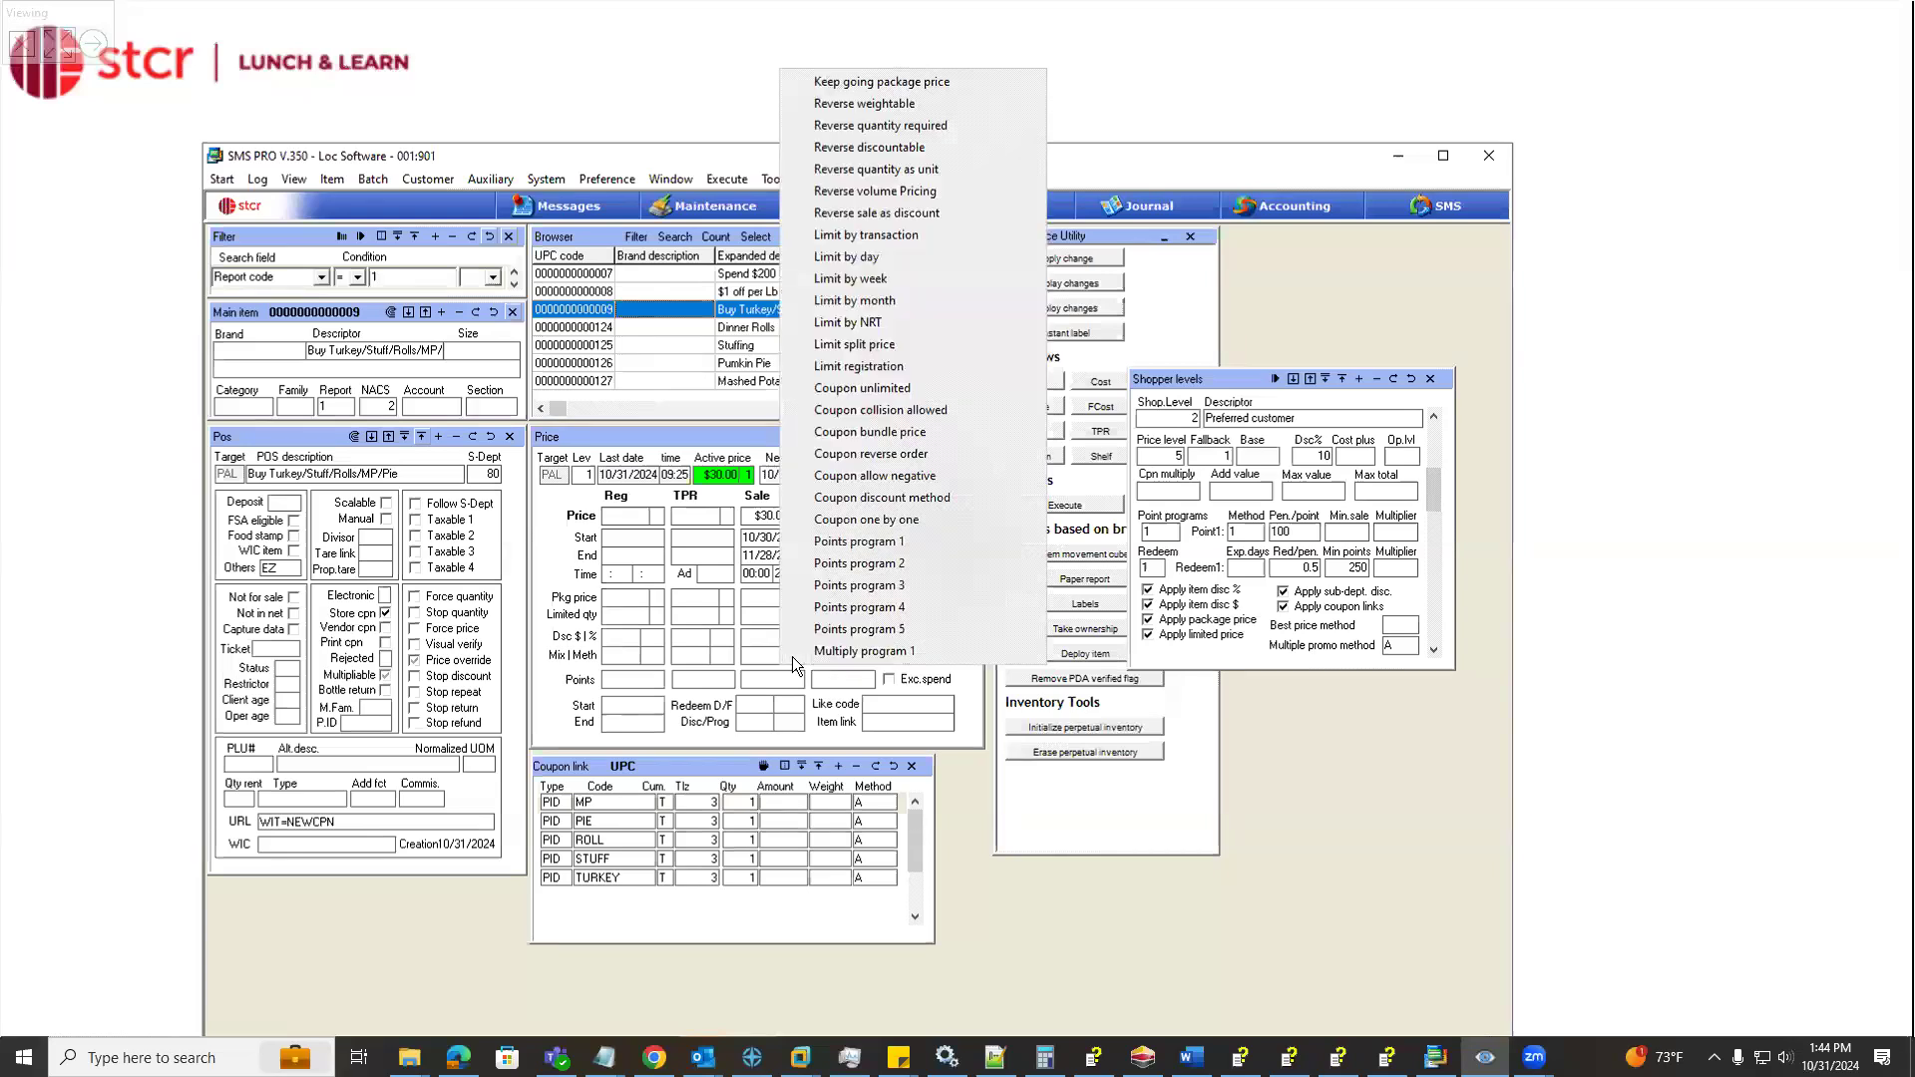
{"action": "left_click", "coordinate": [860, 435]}
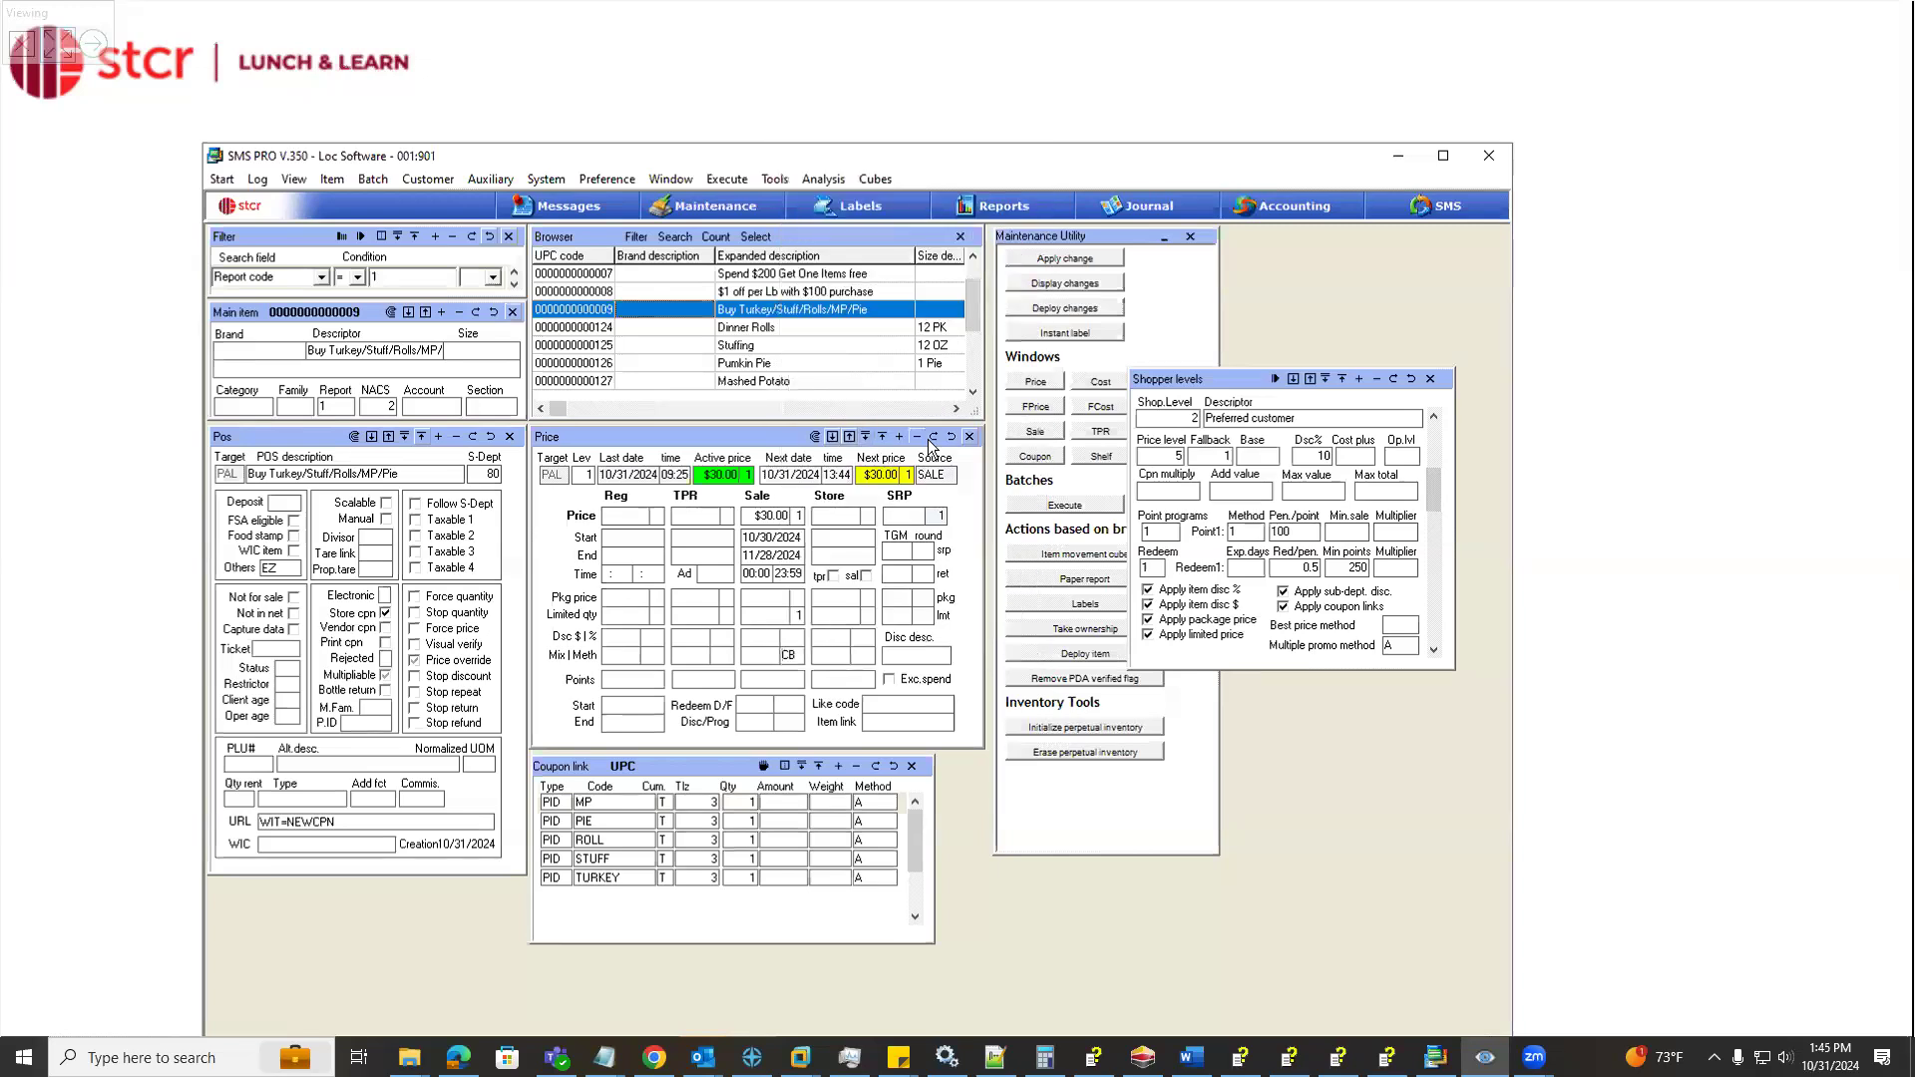